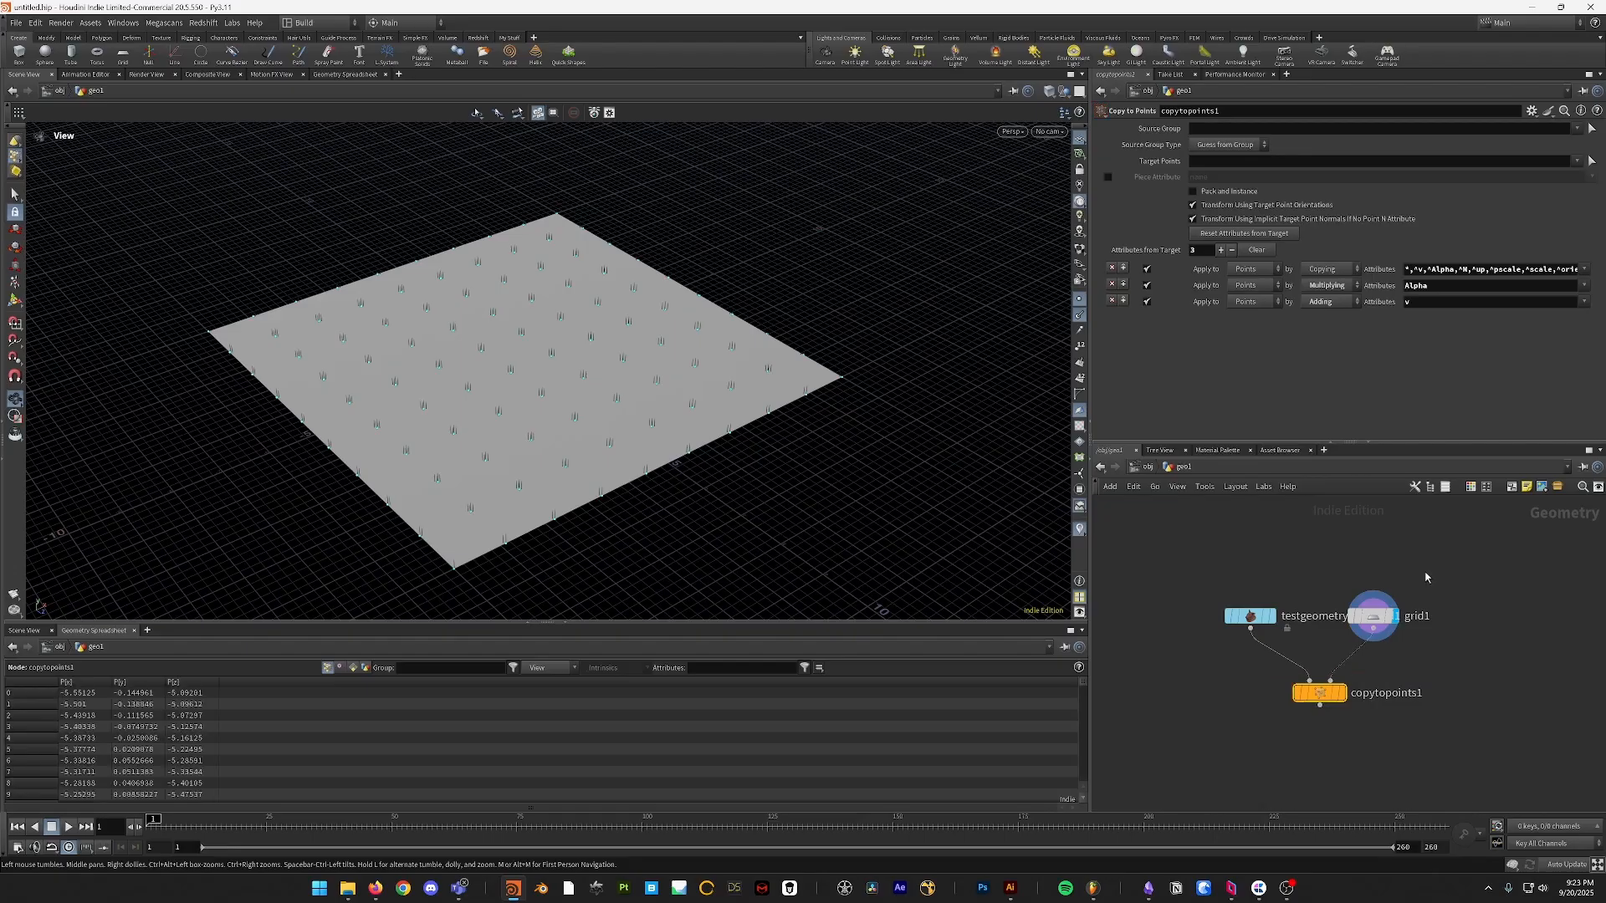
# - Set the grid's orientation to XY Plane and its X rotation to 180, with point markers hidden
pyautogui.click(1373, 617)
pyautogui.click(1080, 314)
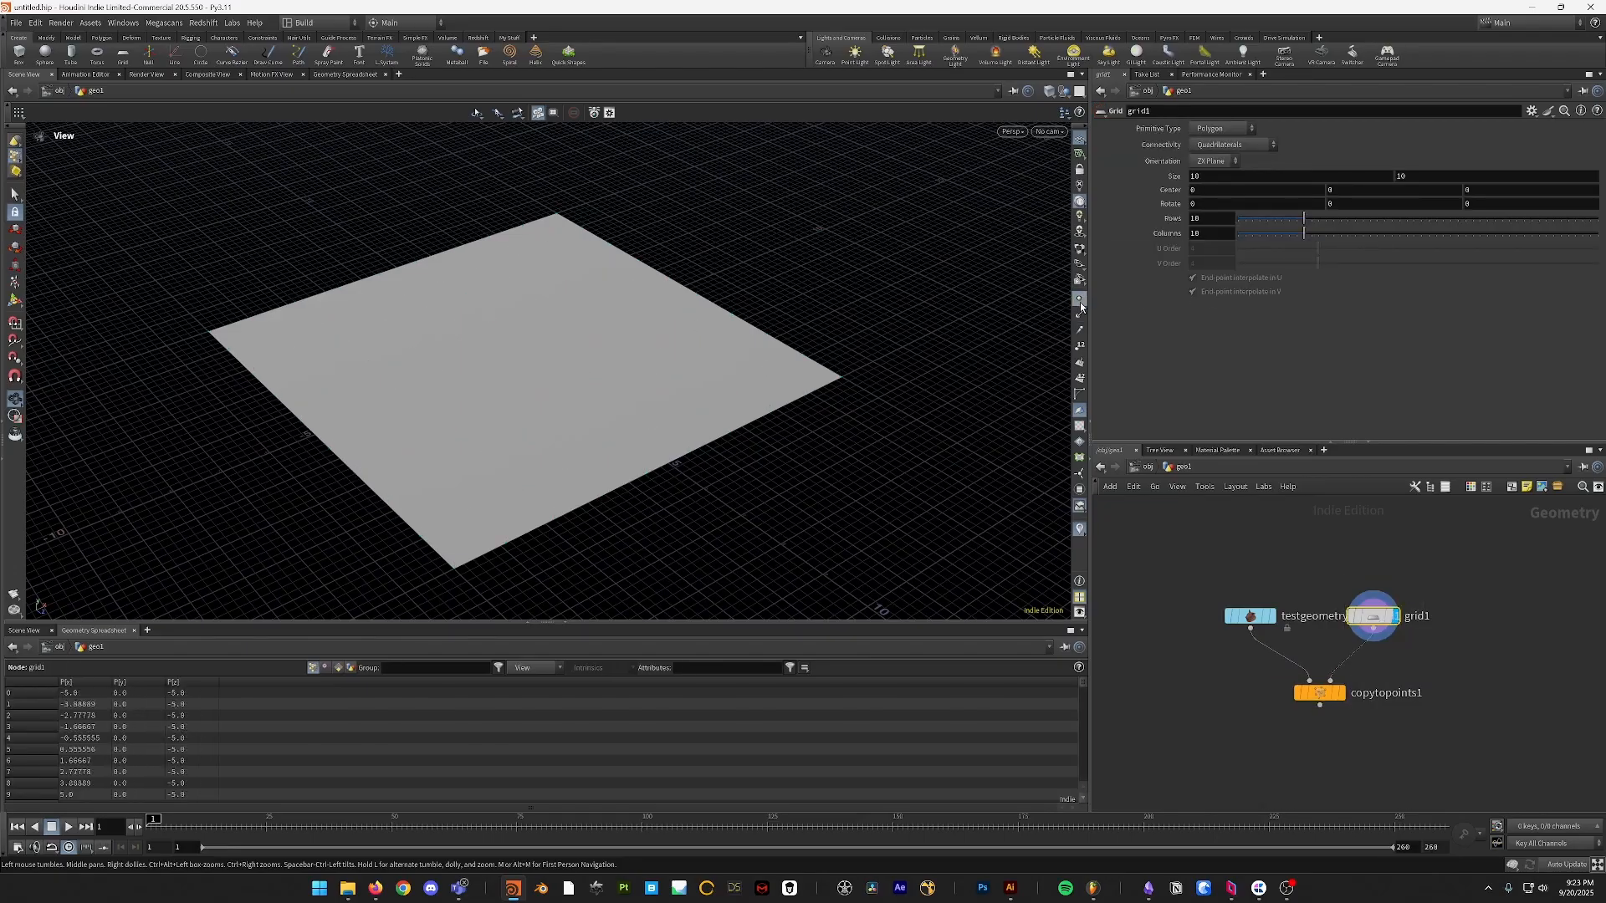
pyautogui.click(1217, 162)
pyautogui.click(1215, 164)
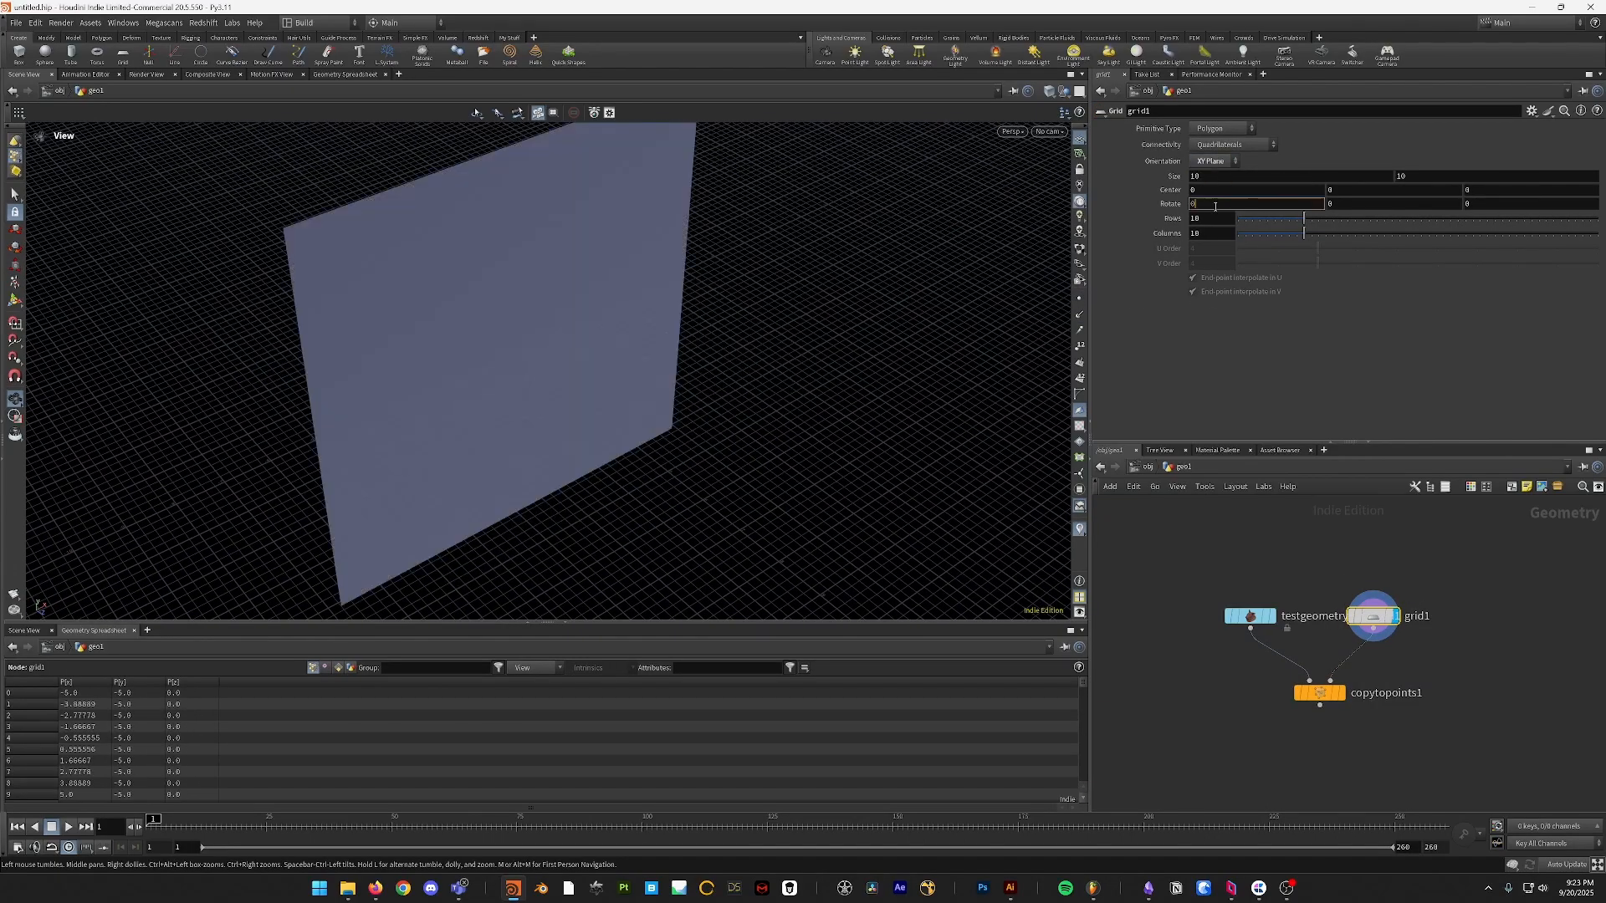
pyautogui.click(1215, 206)
pyautogui.write('180')
pyautogui.press('Return')
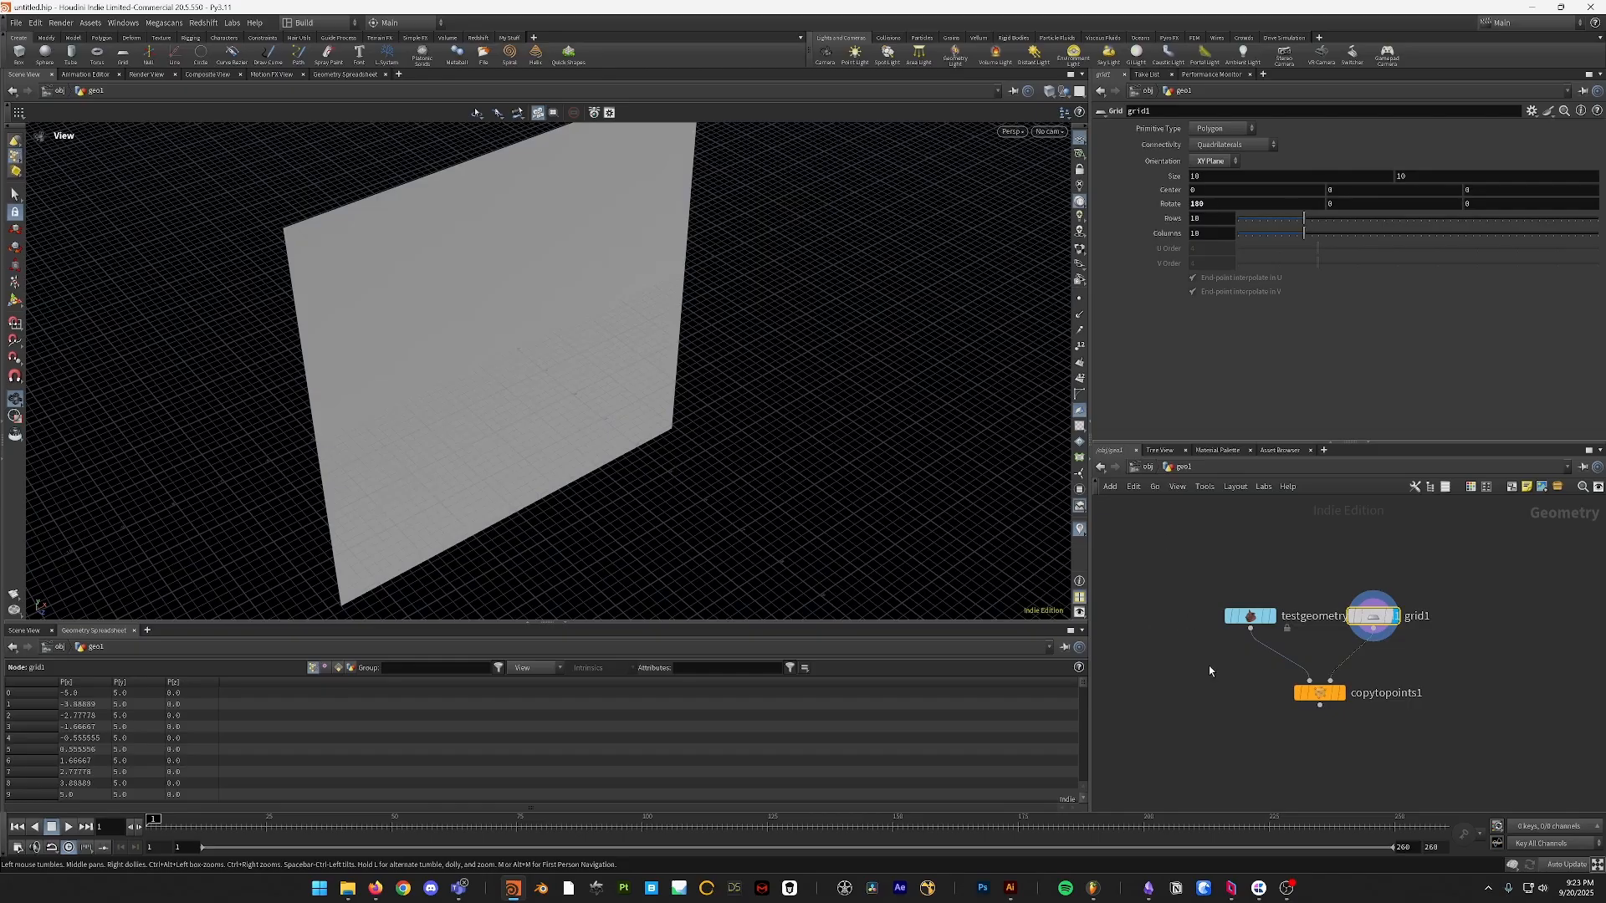
# - Display the copytopoints1 result and reduce the pig head's uniform scale to 0.41
pyautogui.click(1320, 693)
pyautogui.click(1341, 693)
pyautogui.click(1250, 616)
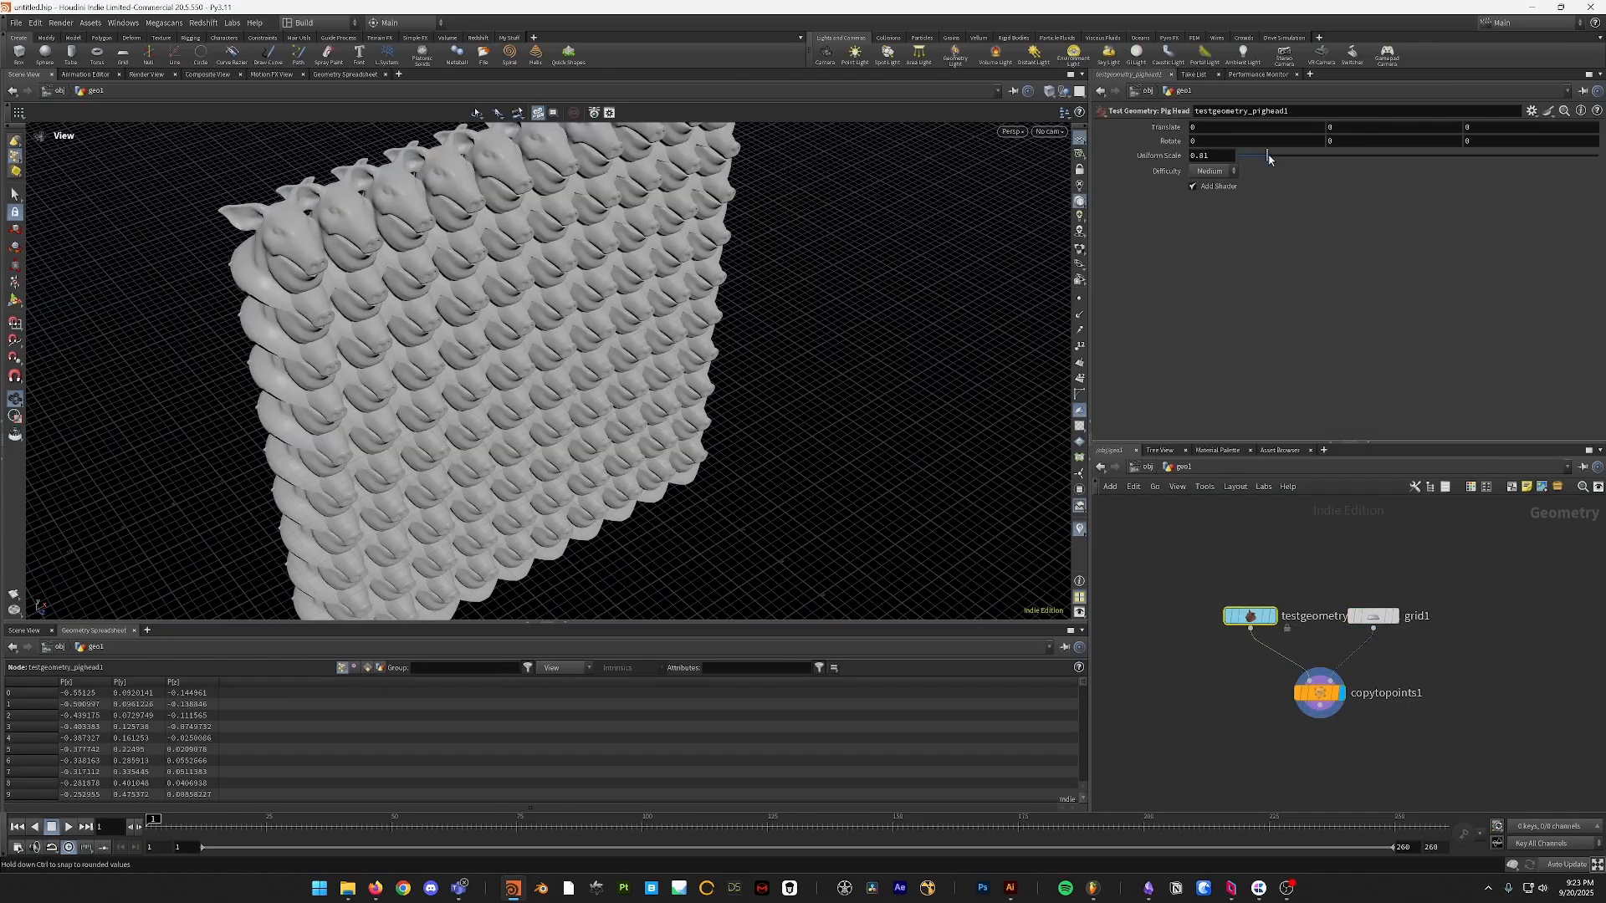
pyautogui.moveTo(1269, 159); pyautogui.dragTo(1252, 157)
pyautogui.moveTo(870, 535); pyautogui.dragTo(621, 528)
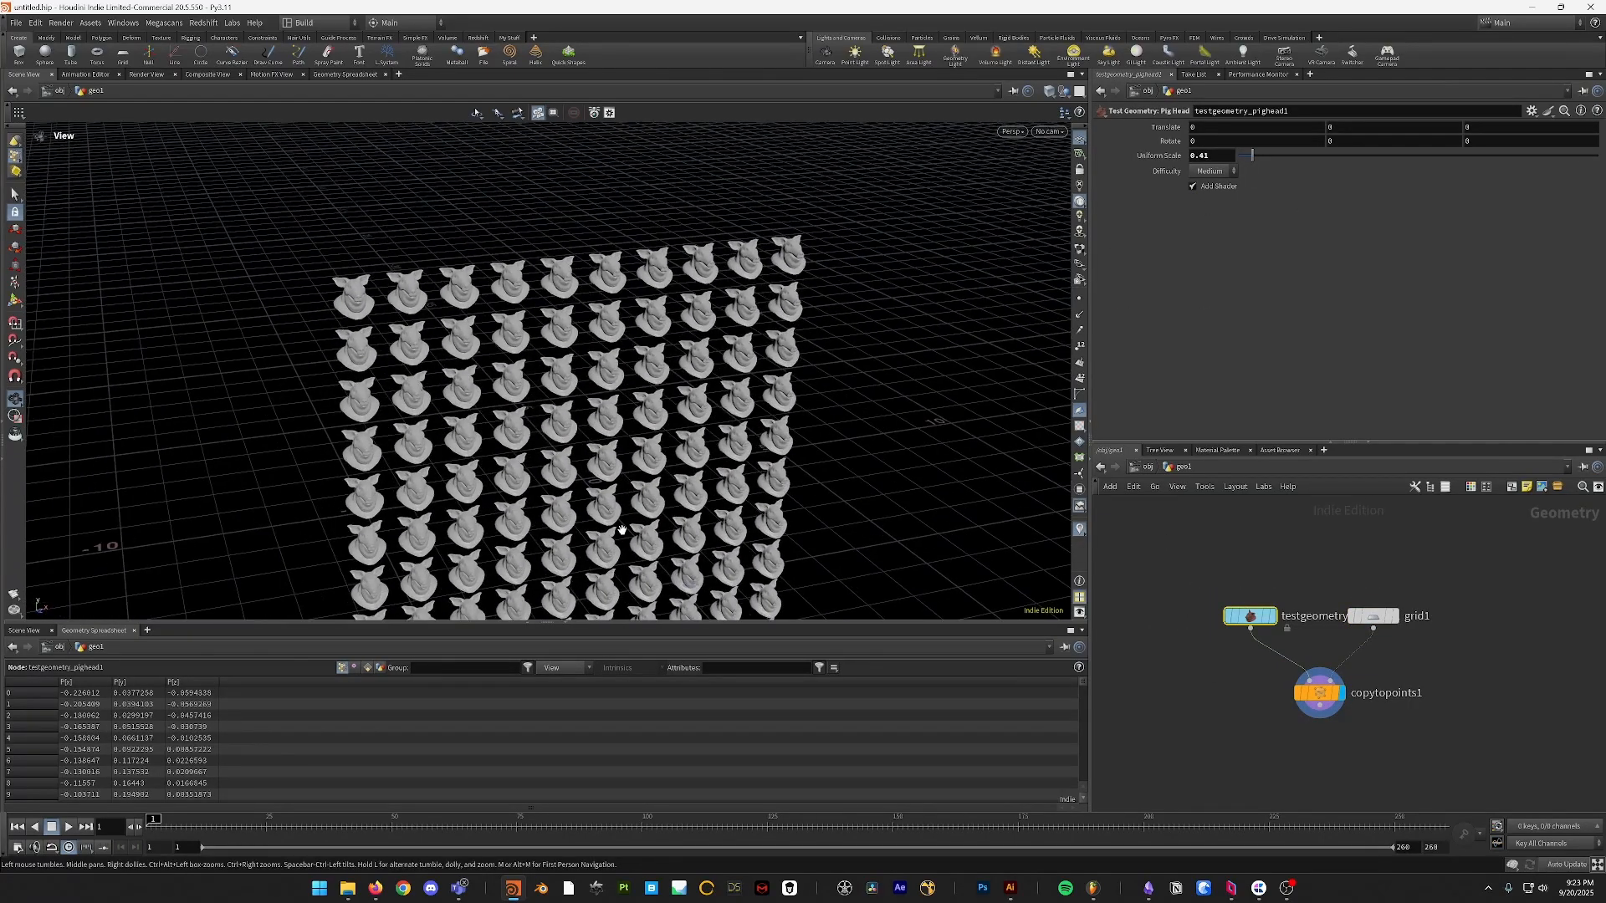
pyautogui.scroll(4, 621, 529)
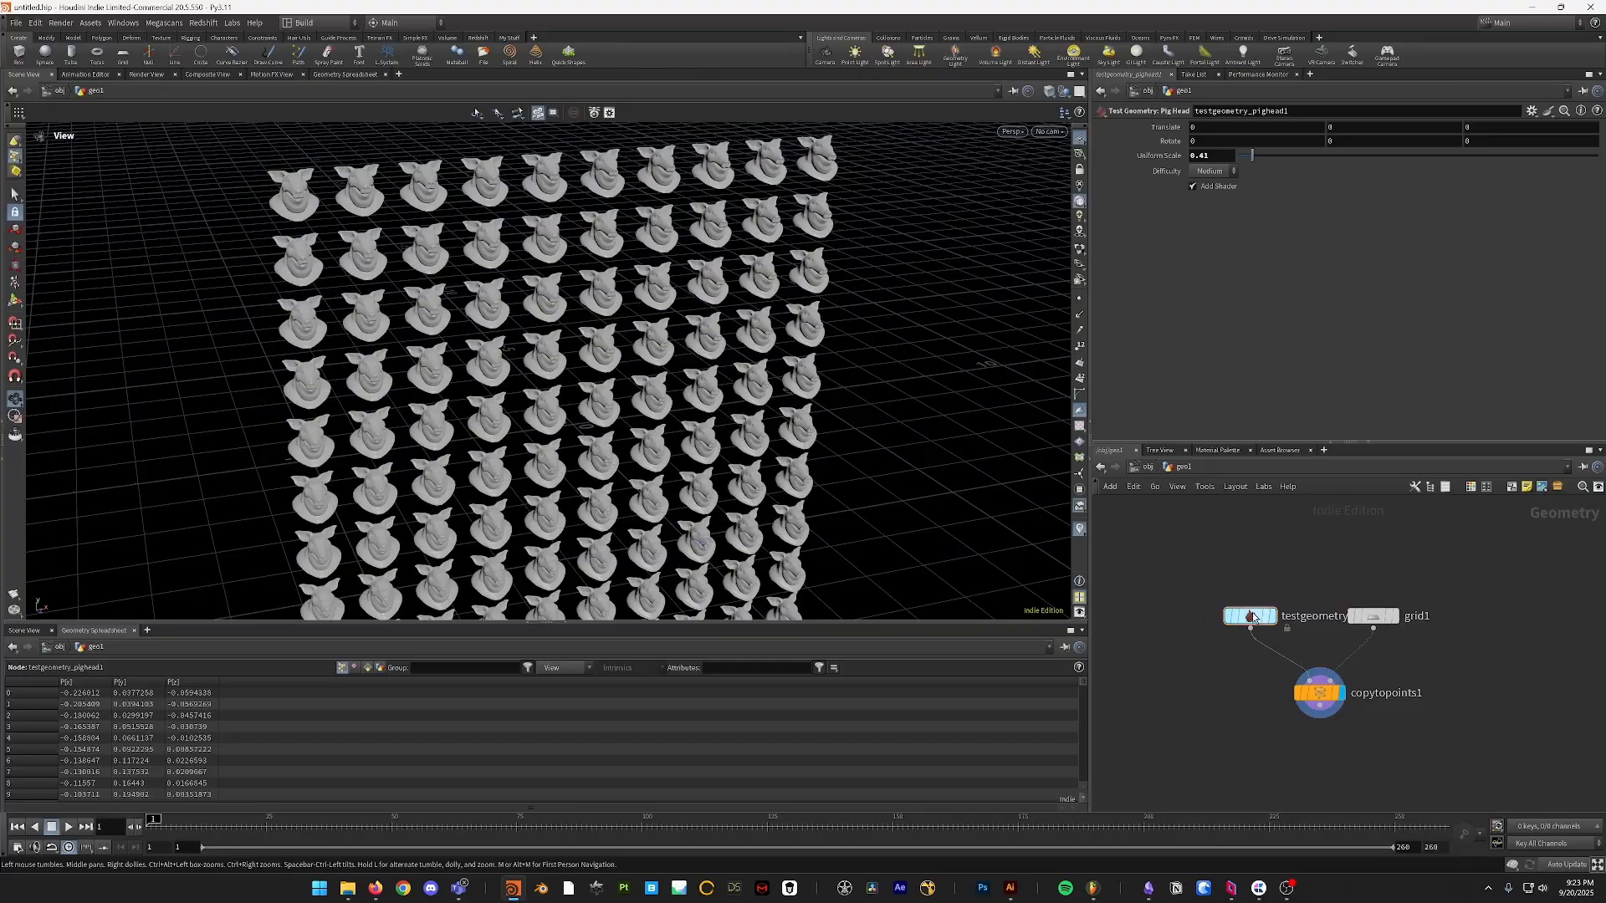
# - Move the pig head and copytopoints1 nodes apart to make room in the network, and display grid1
pyautogui.moveTo(1253, 617); pyautogui.dragTo(1182, 616)
pyautogui.moveTo(1320, 692); pyautogui.dragTo(1282, 789)
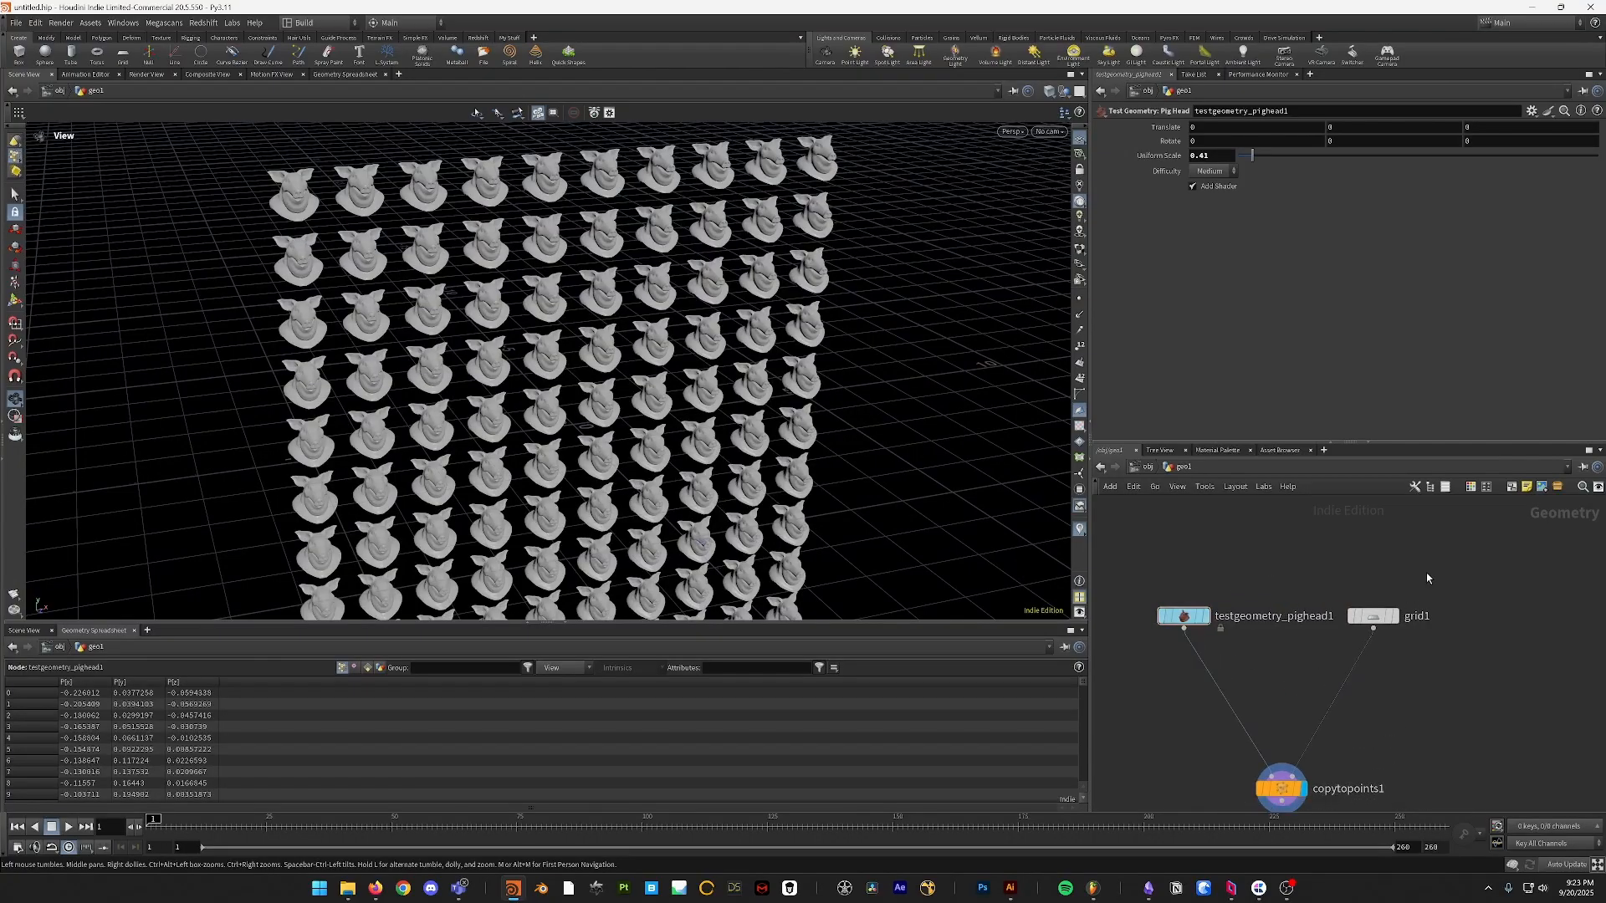
pyautogui.click(1373, 617)
pyautogui.click(1393, 616)
# - Show the grid's point markers and view the grid straight from the front
pyautogui.moveTo(699, 449); pyautogui.dragTo(630, 442)
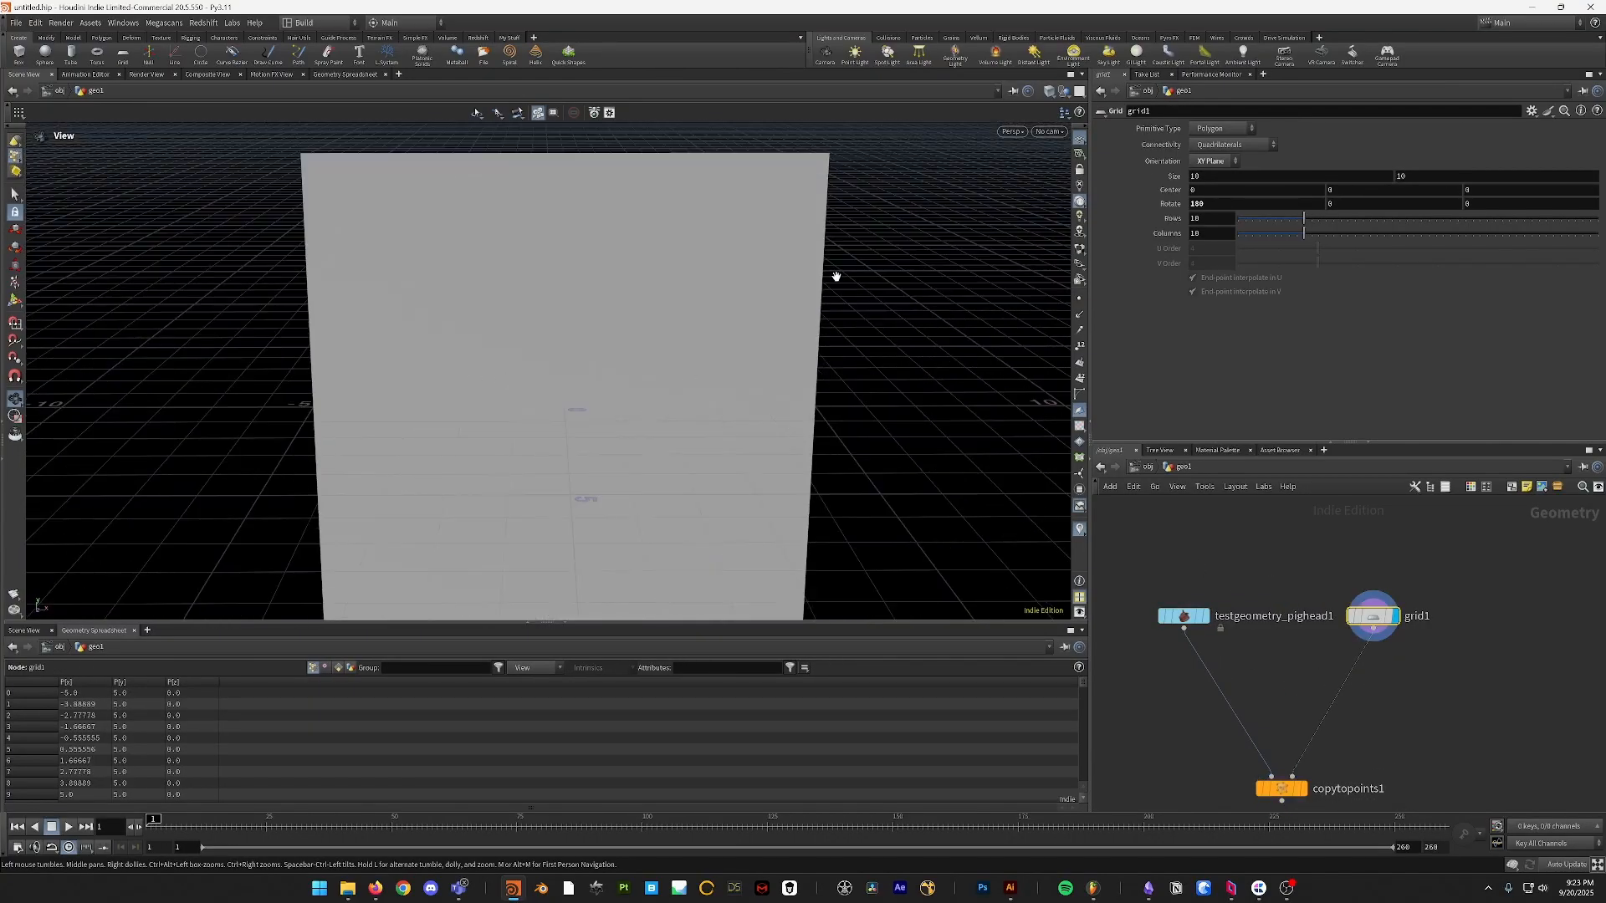
pyautogui.click(1079, 298)
pyautogui.moveTo(567, 337); pyautogui.dragTo(639, 312)
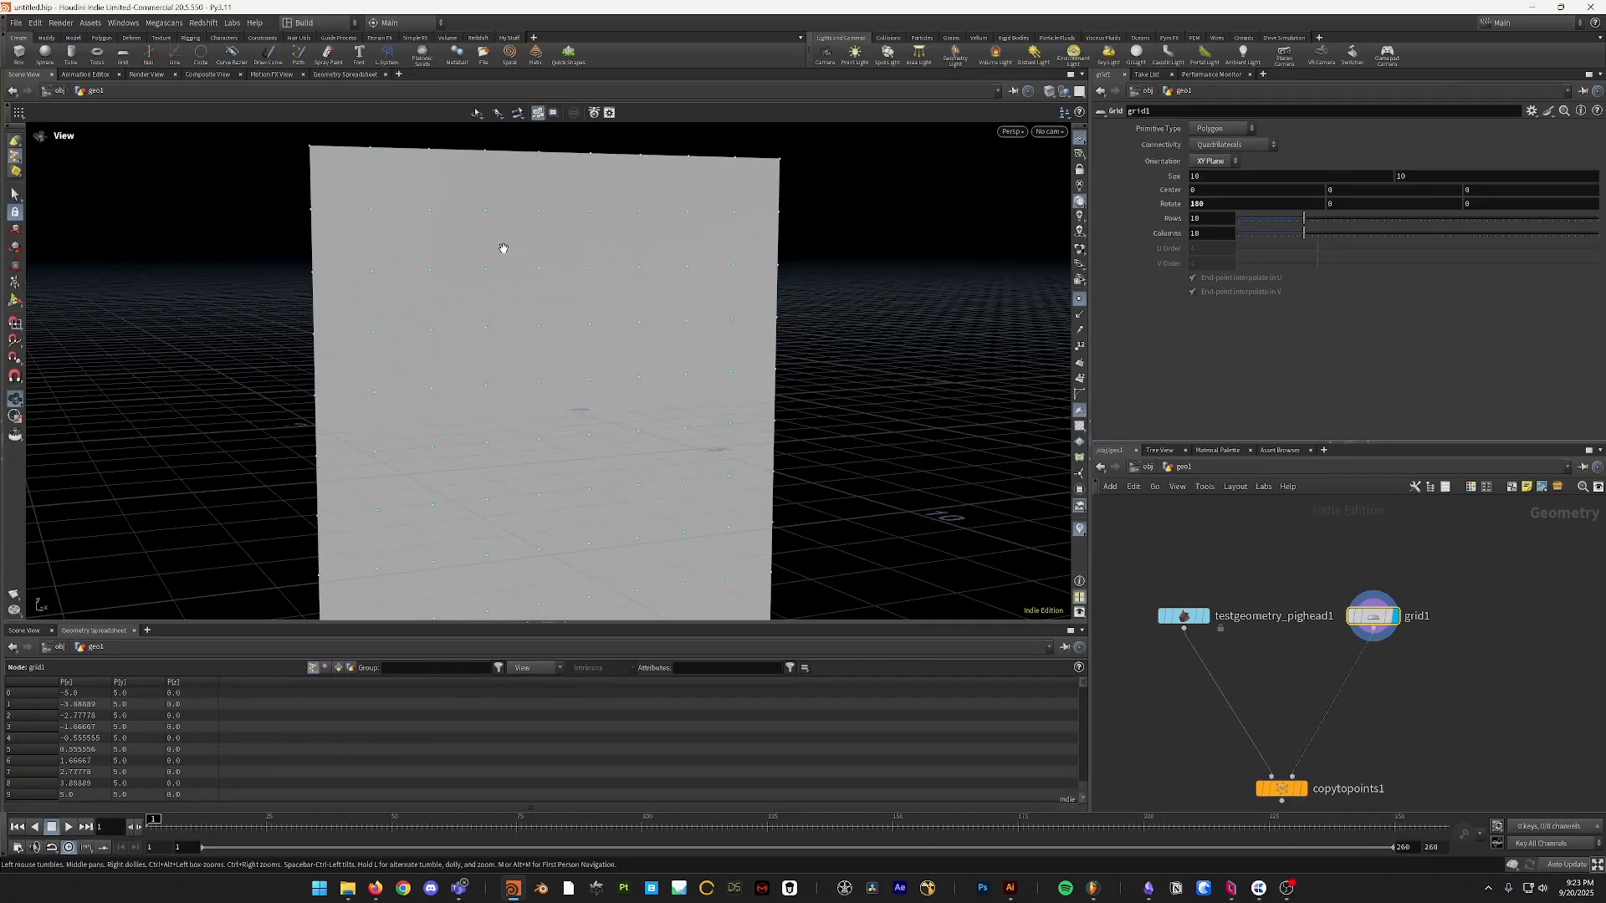
pyautogui.moveTo(473, 291); pyautogui.dragTo(461, 303)
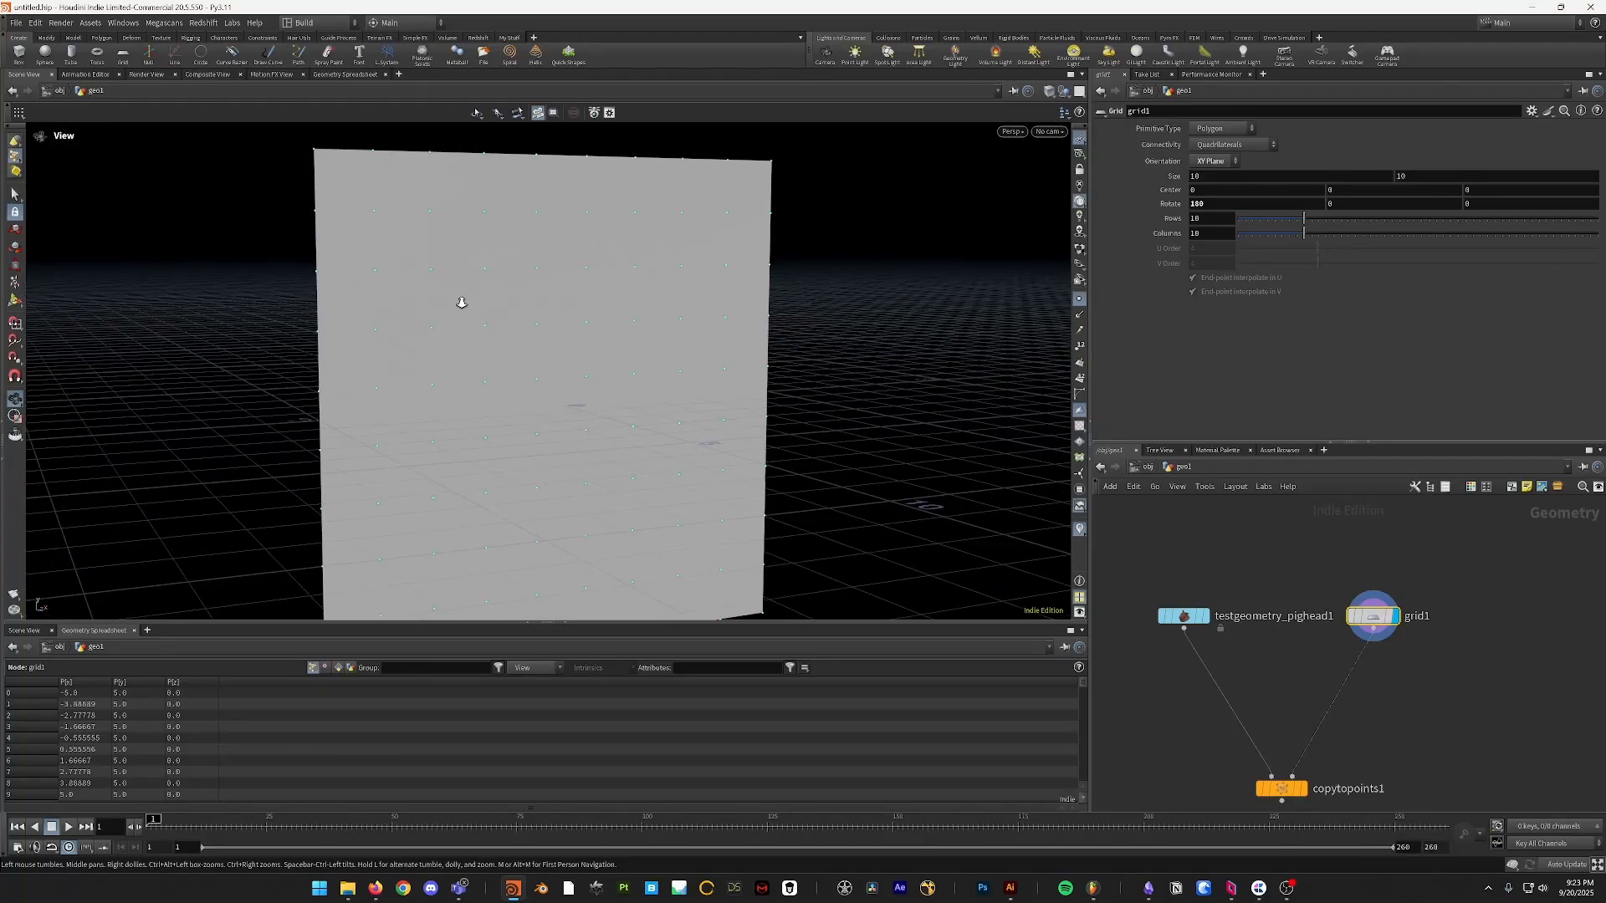
pyautogui.hotkey('space', '3')
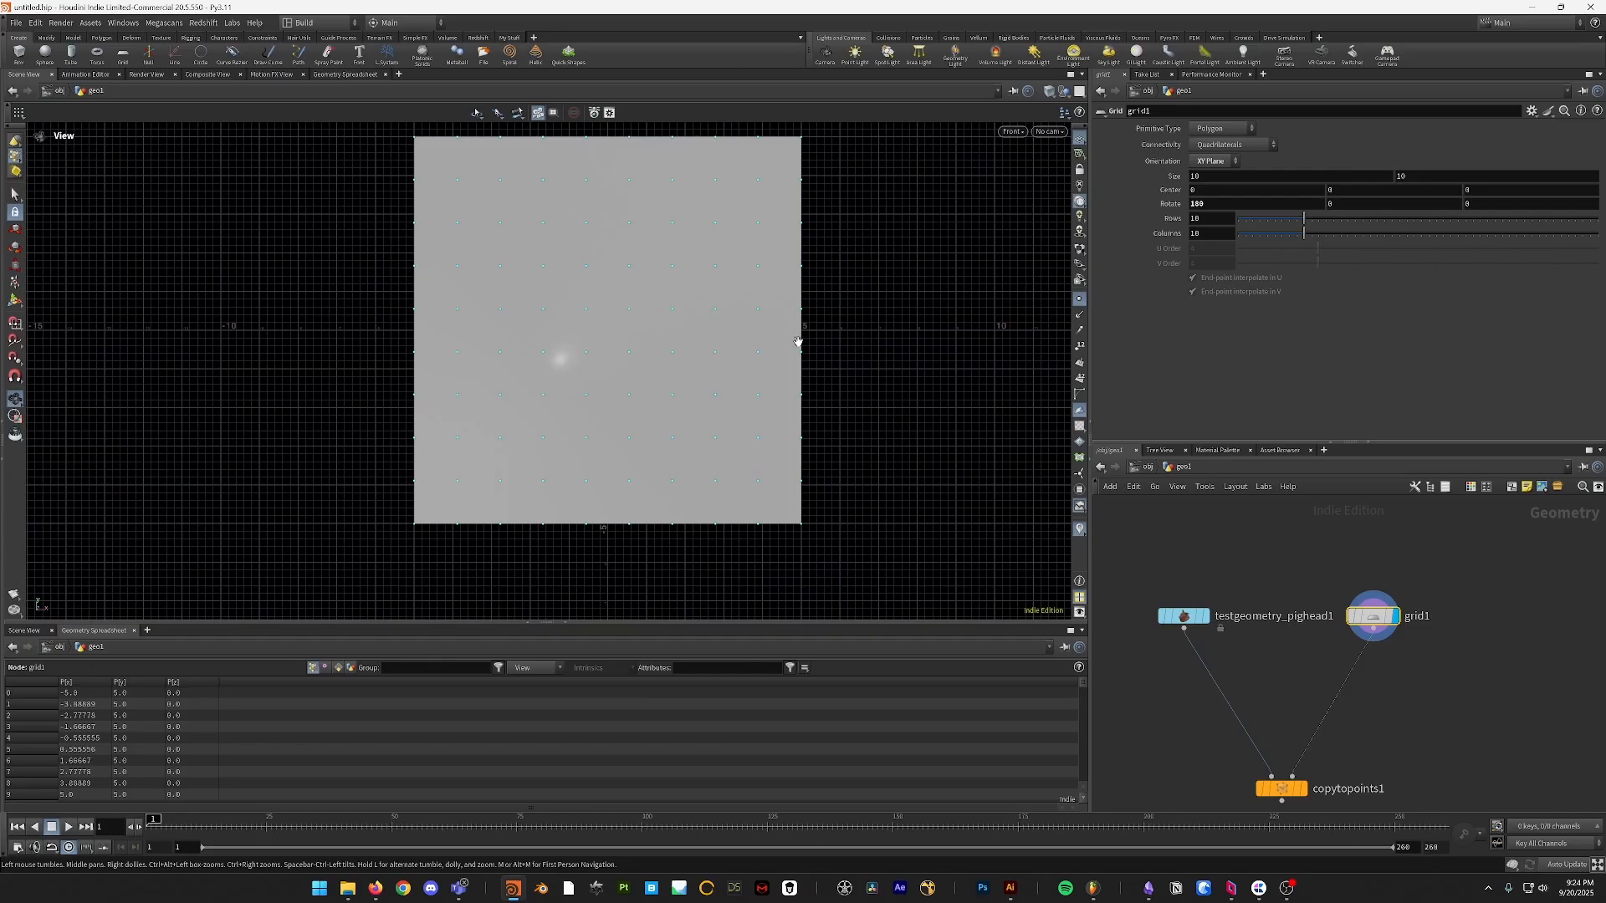
# - Add a displayed Attribute Adjust Color node between grid1 and copytopoints1 and set its pattern type to Line
pyautogui.press('Tab')
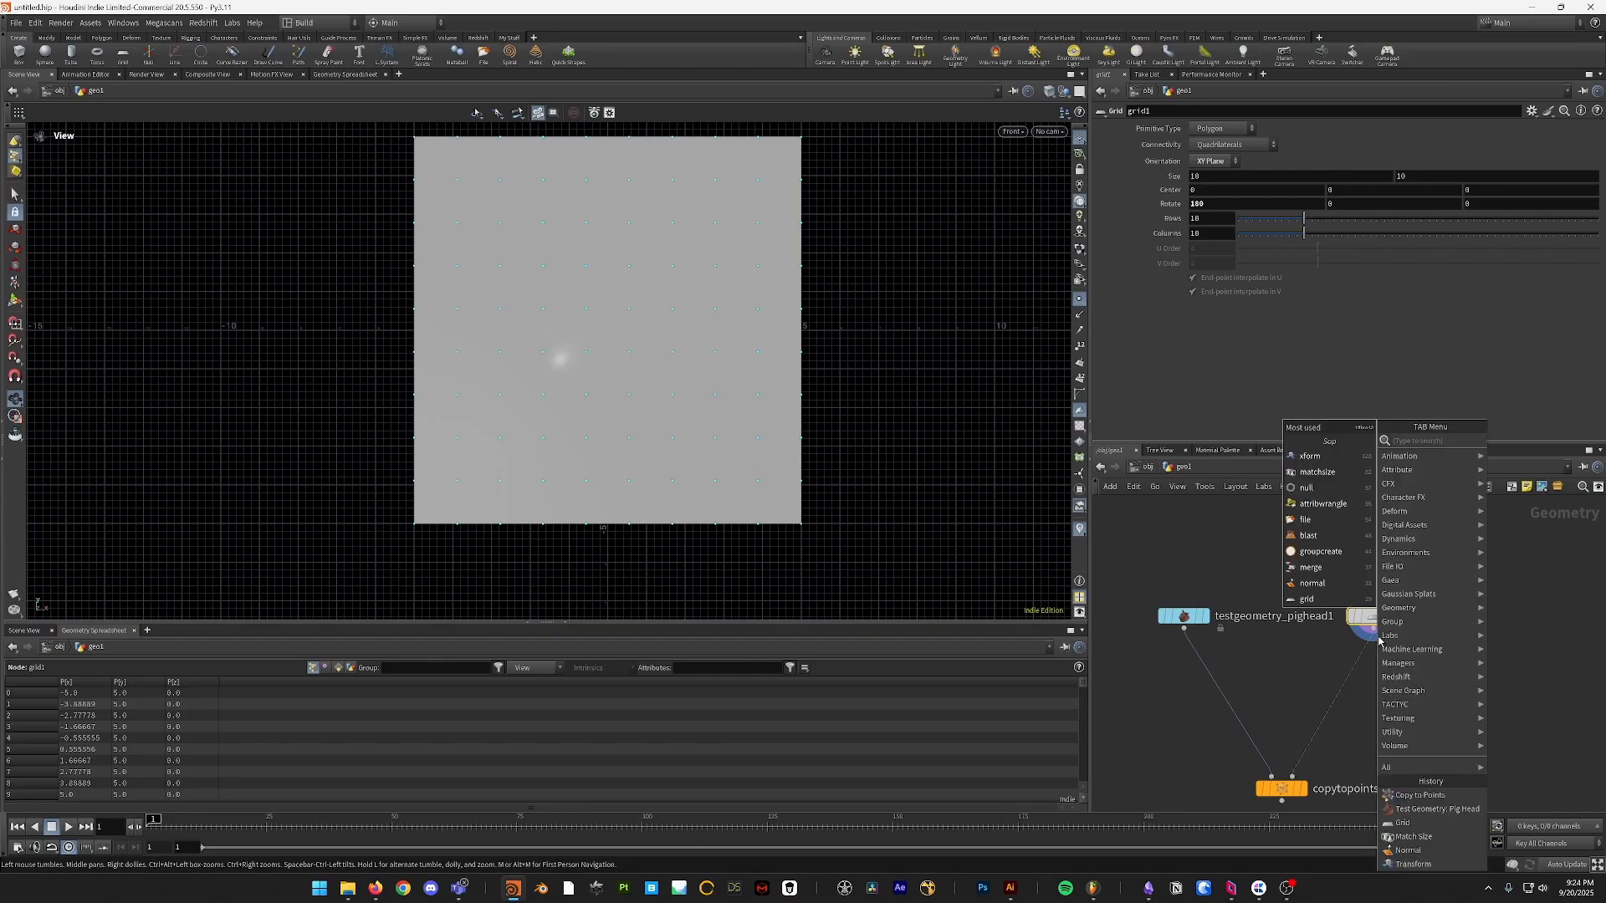
pyautogui.write('aac')
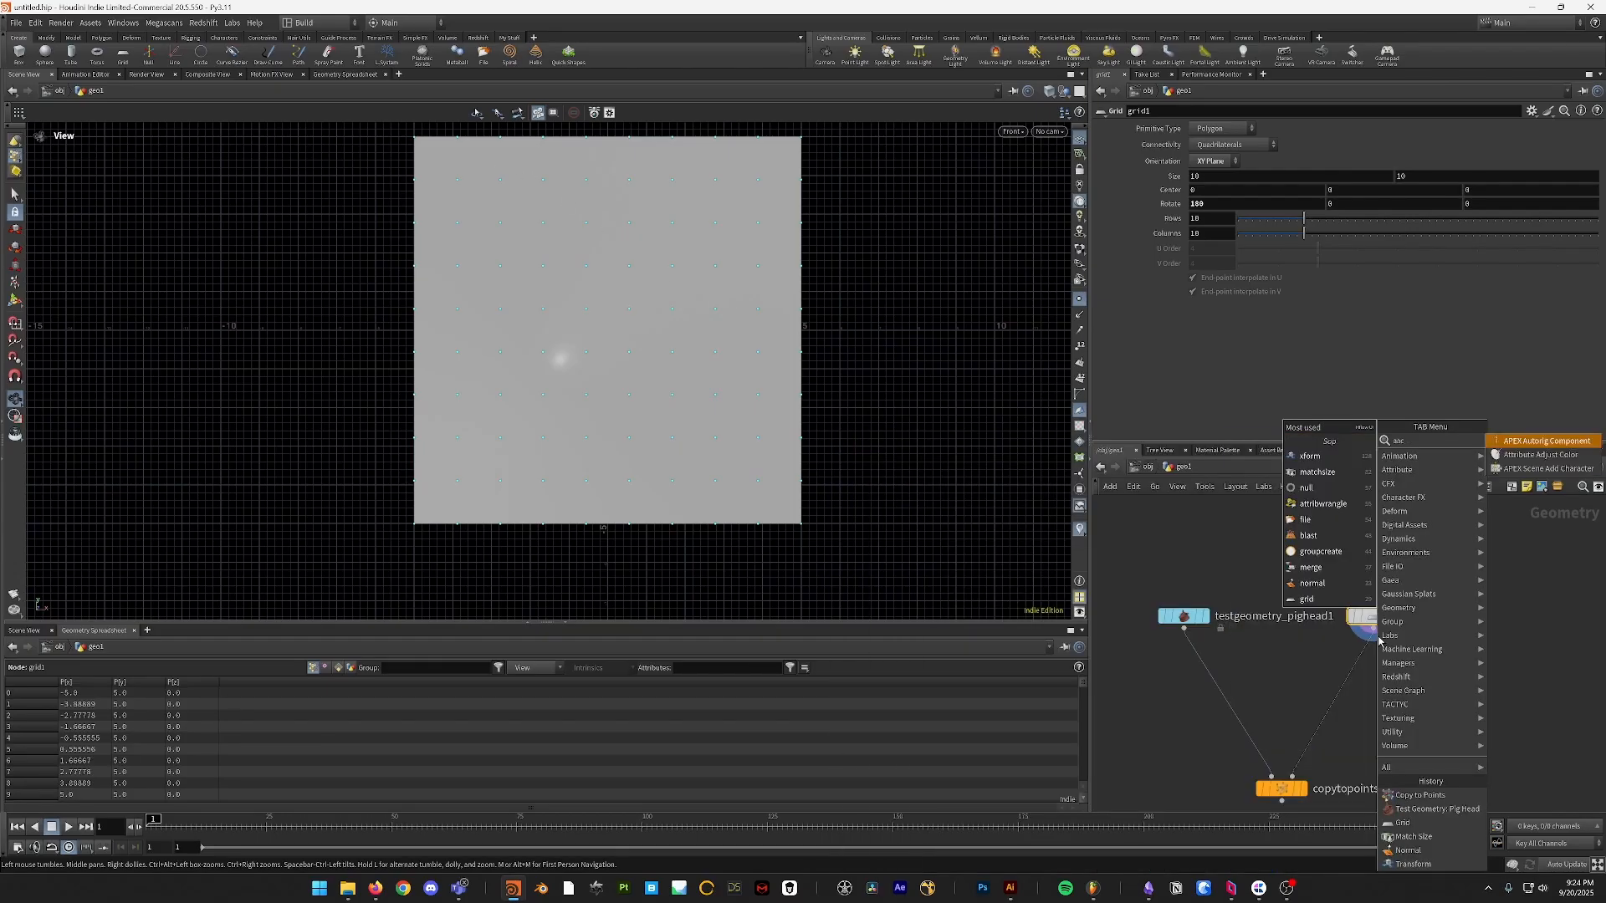
pyautogui.press('Down')
pyautogui.press('Return')
pyautogui.click(1389, 649)
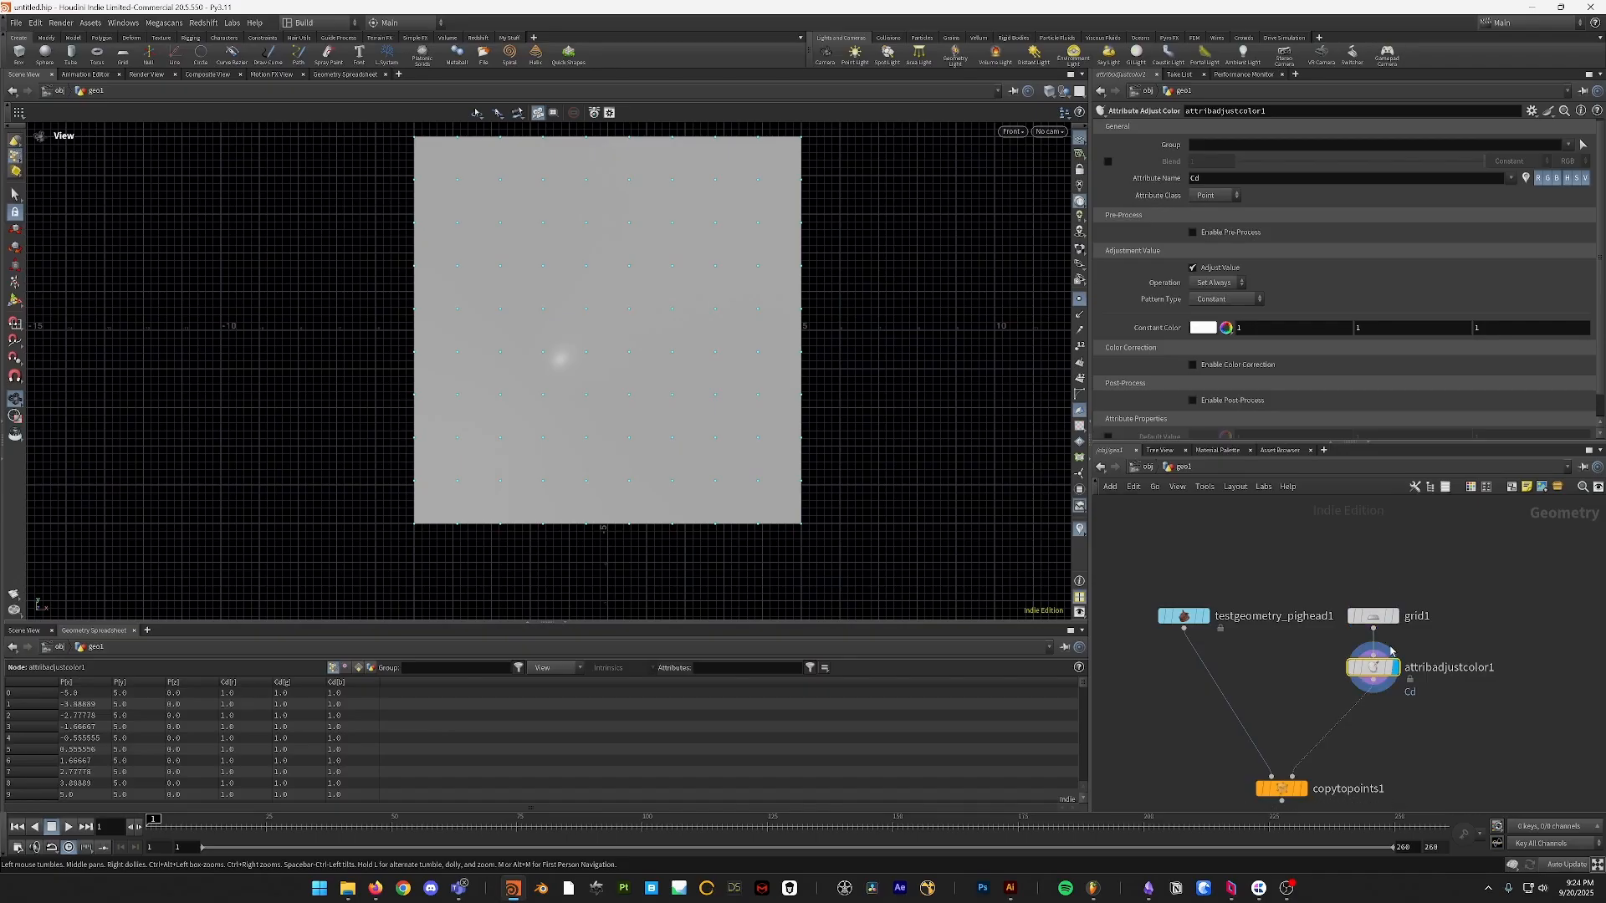
pyautogui.click(1210, 301)
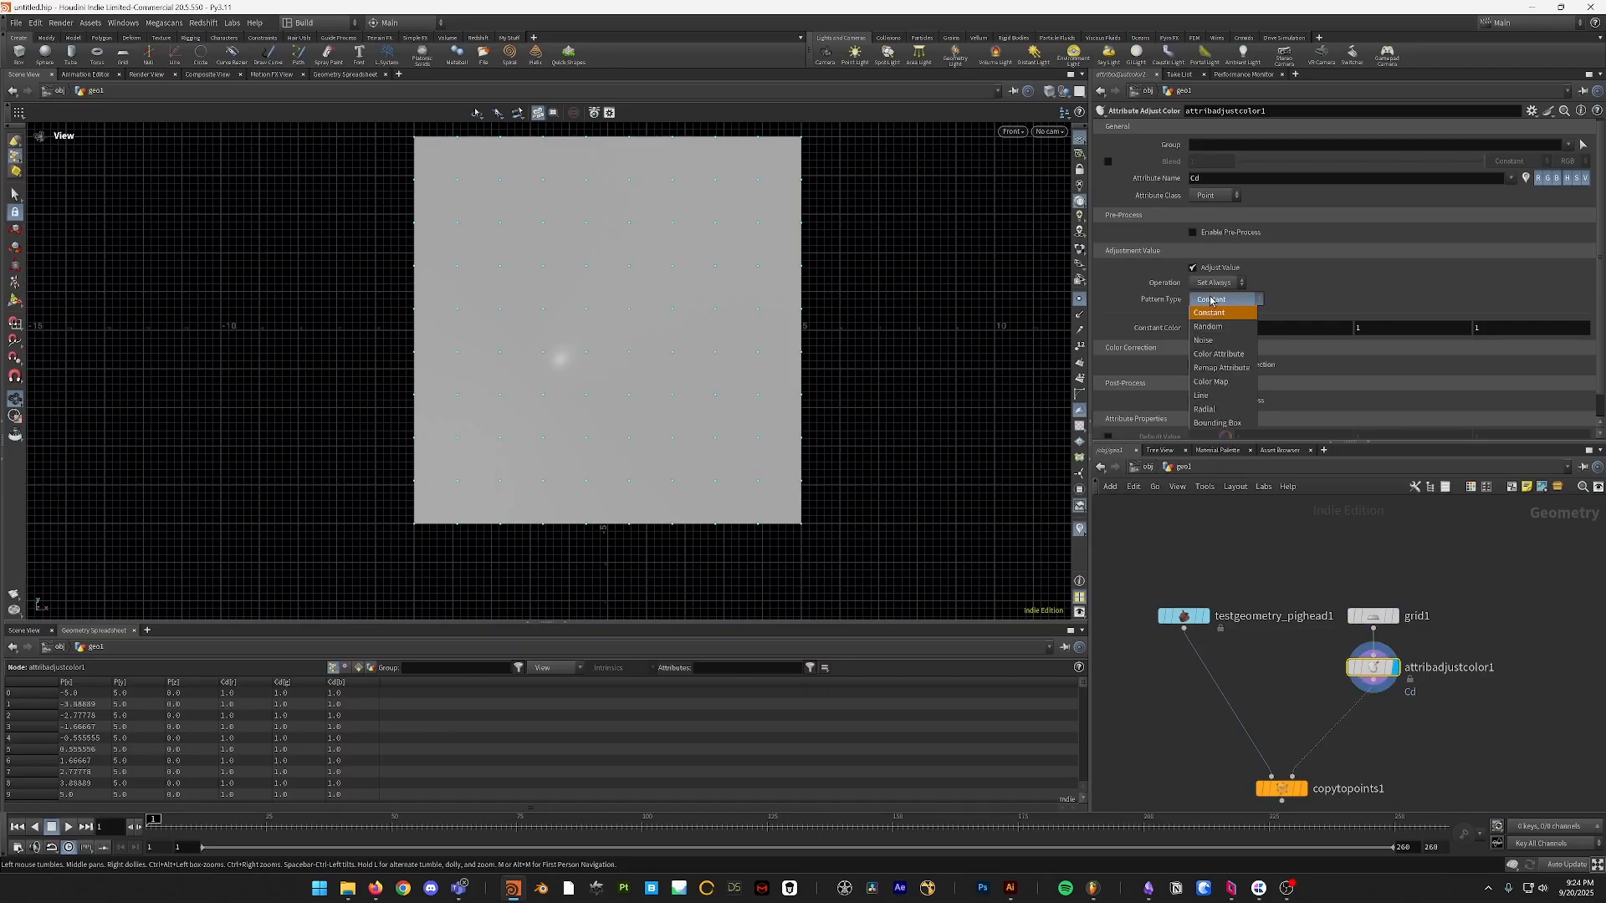
pyautogui.click(1220, 398)
# - Stretch the color gradient guide diagonally across the grid from its upper-left corner to its lower-right corner
pyautogui.press('Return')
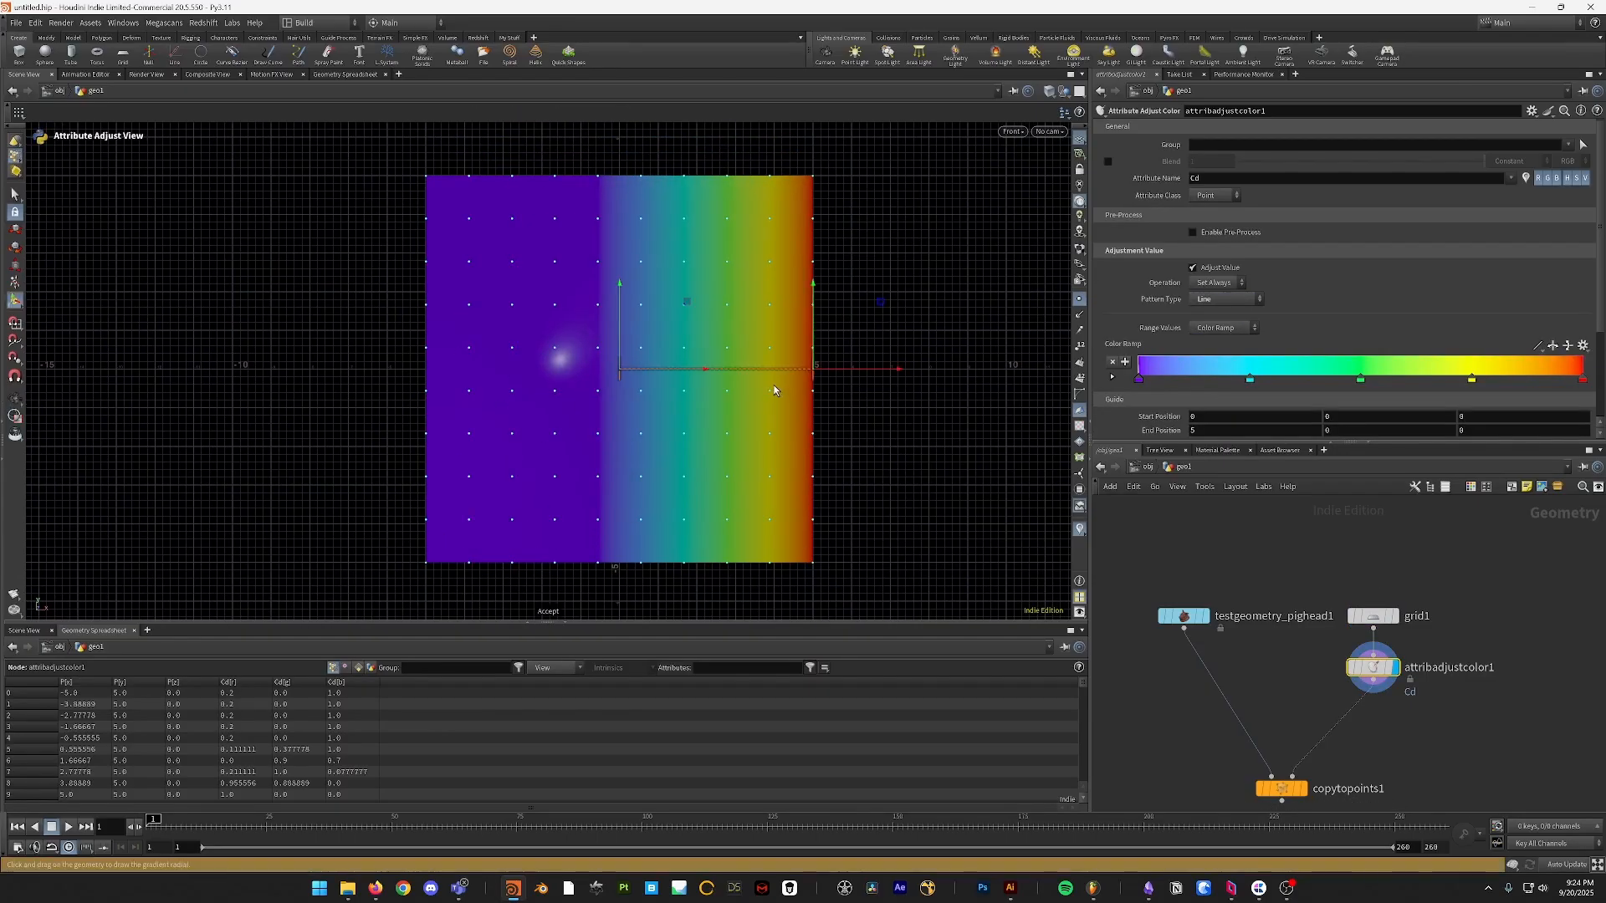
pyautogui.moveTo(688, 306); pyautogui.dragTo(495, 117)
pyautogui.moveTo(897, 303); pyautogui.dragTo(816, 527)
pyautogui.press('Escape')
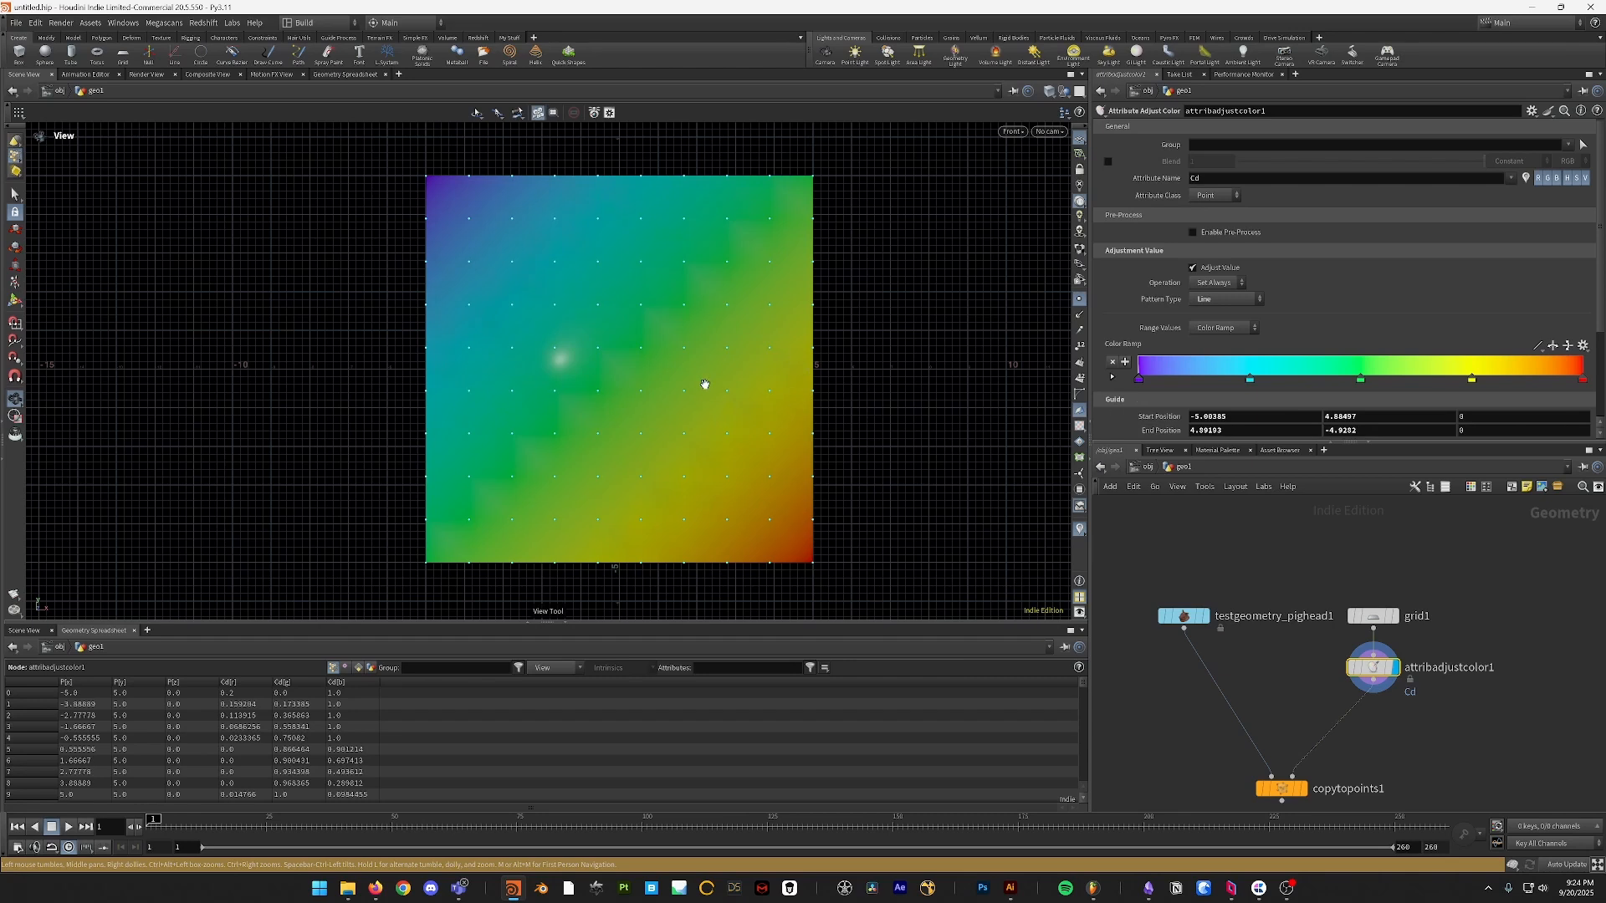
pyautogui.press('Return')
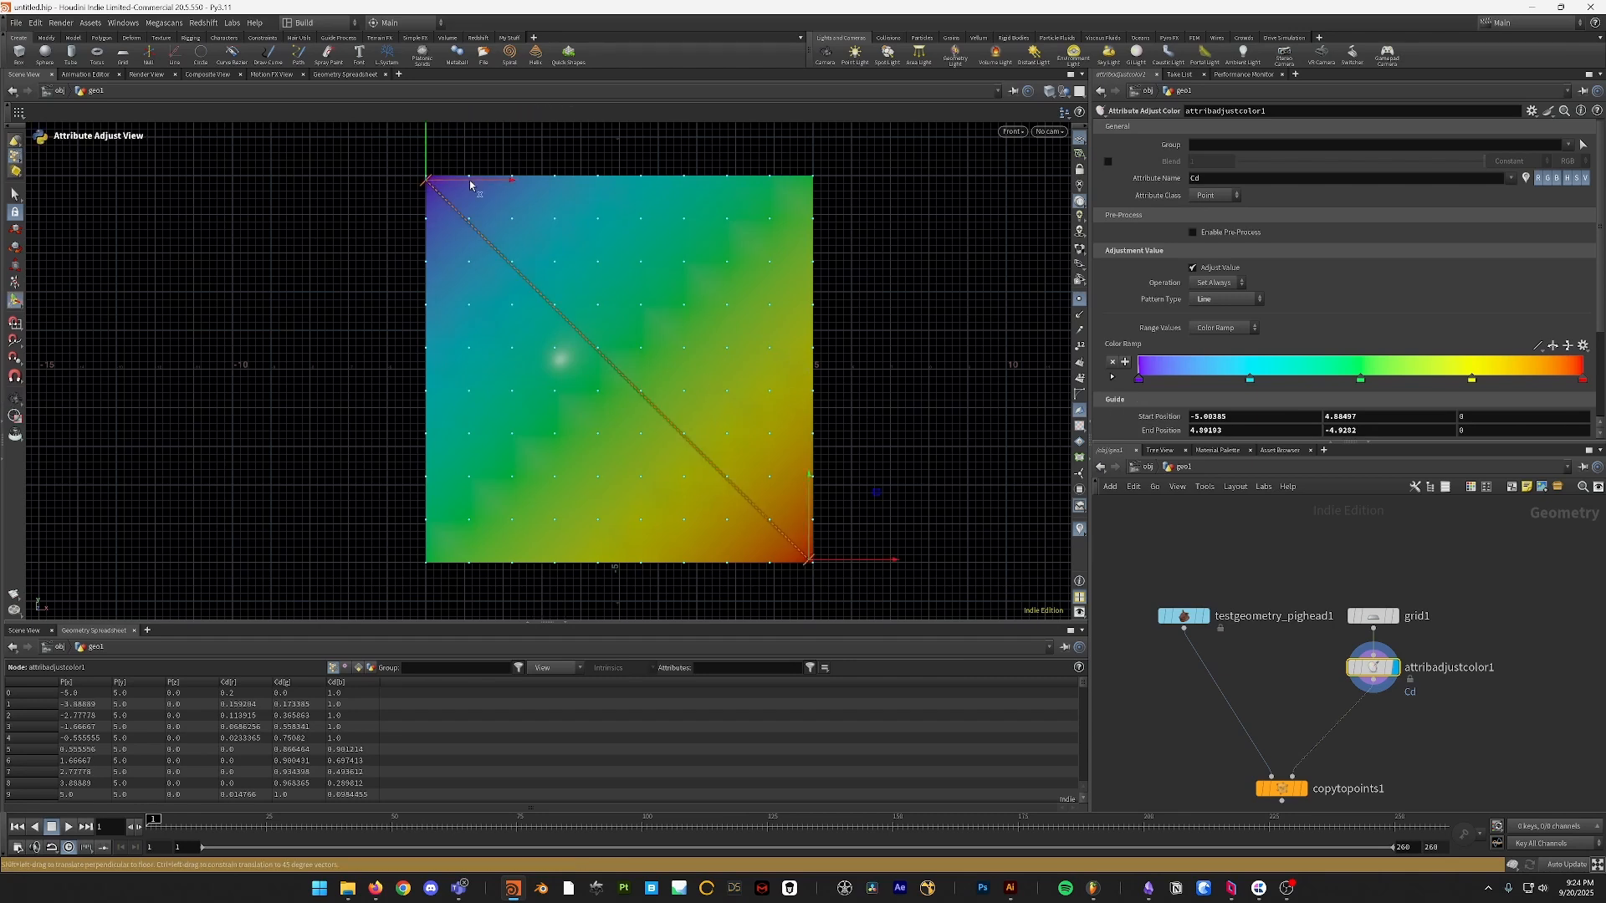
# - Set the gradient's start position X to the expression bbox(0, D_XMIN)
pyautogui.doubleClick(1222, 415)
pyautogui.write('bbox(')
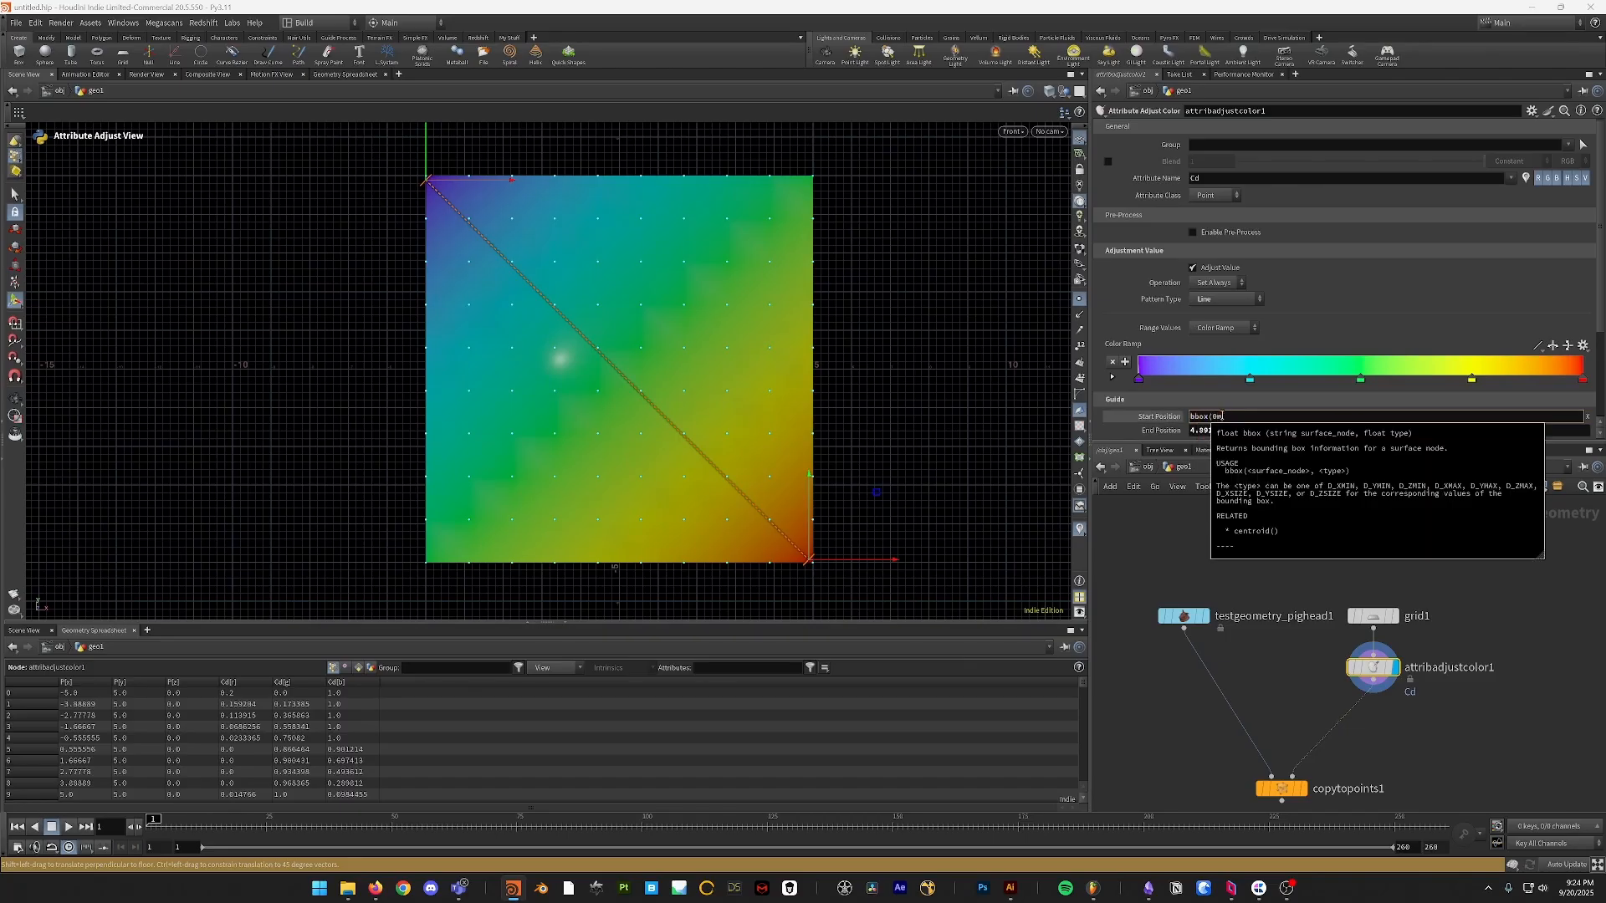
pyautogui.write('0m')
pyautogui.press('BackSpace')
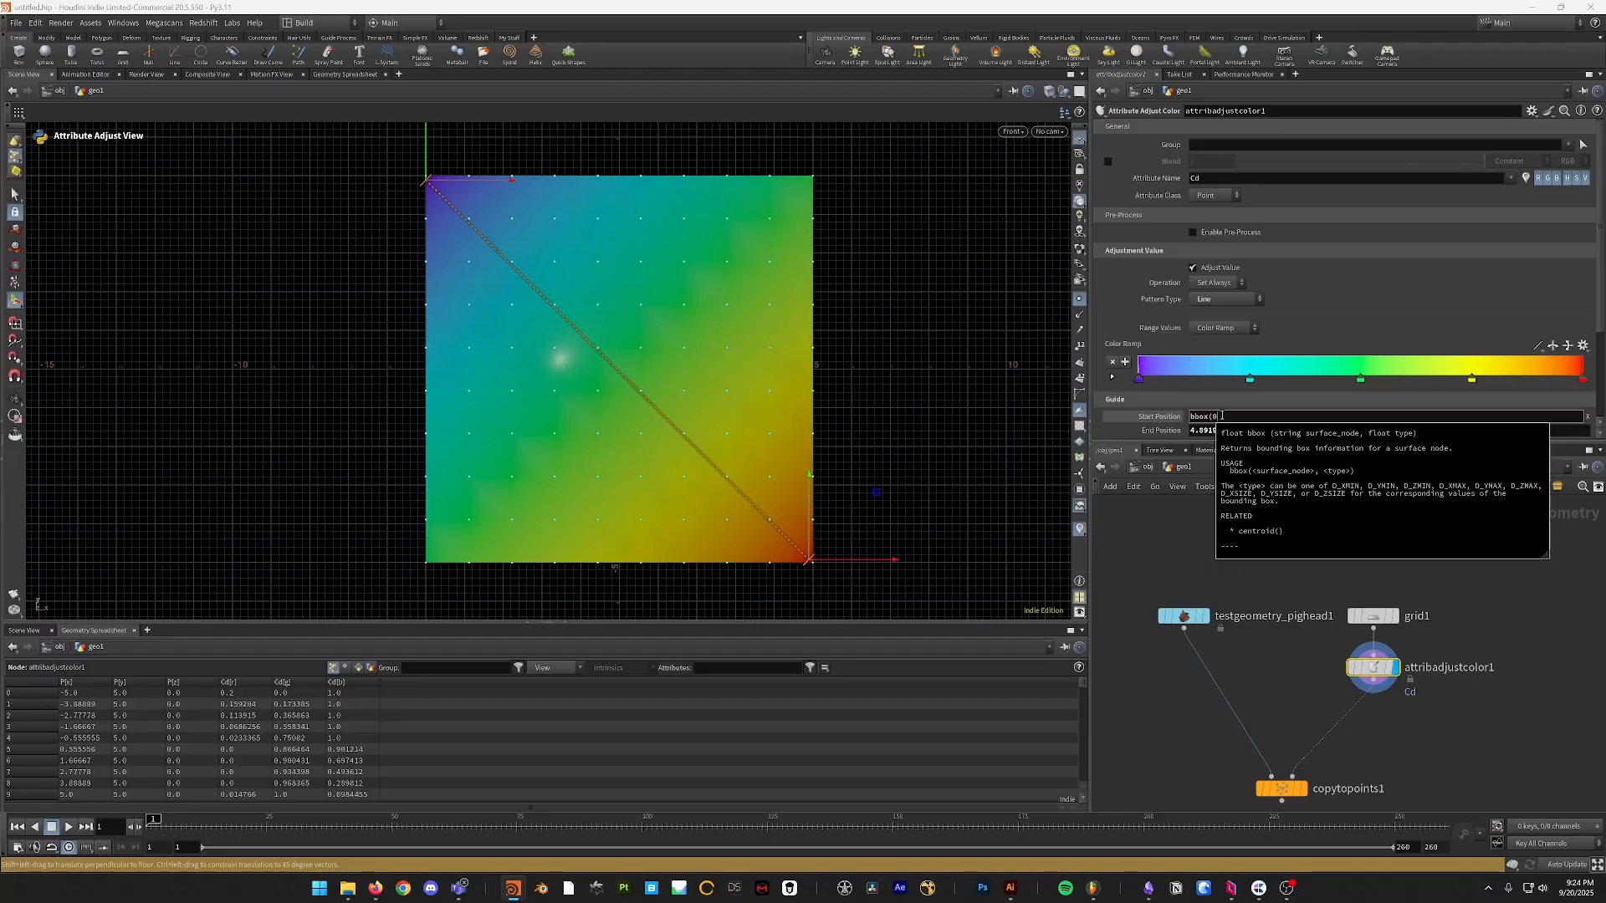
pyautogui.write(', D_XMIN')
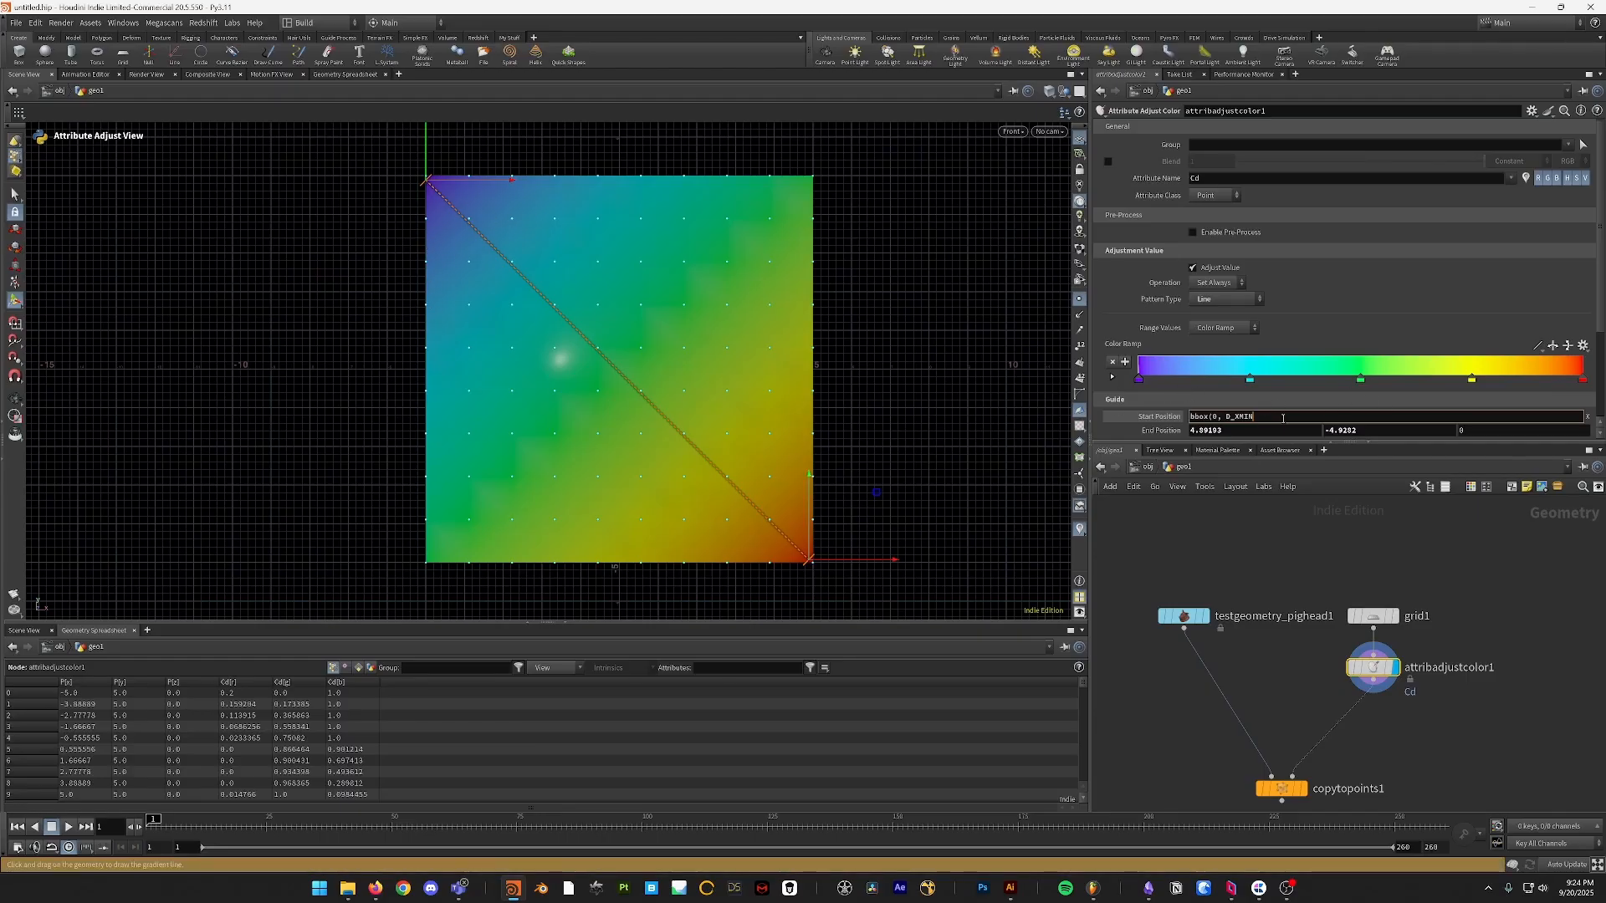
pyautogui.write(')')
pyautogui.press('Return')
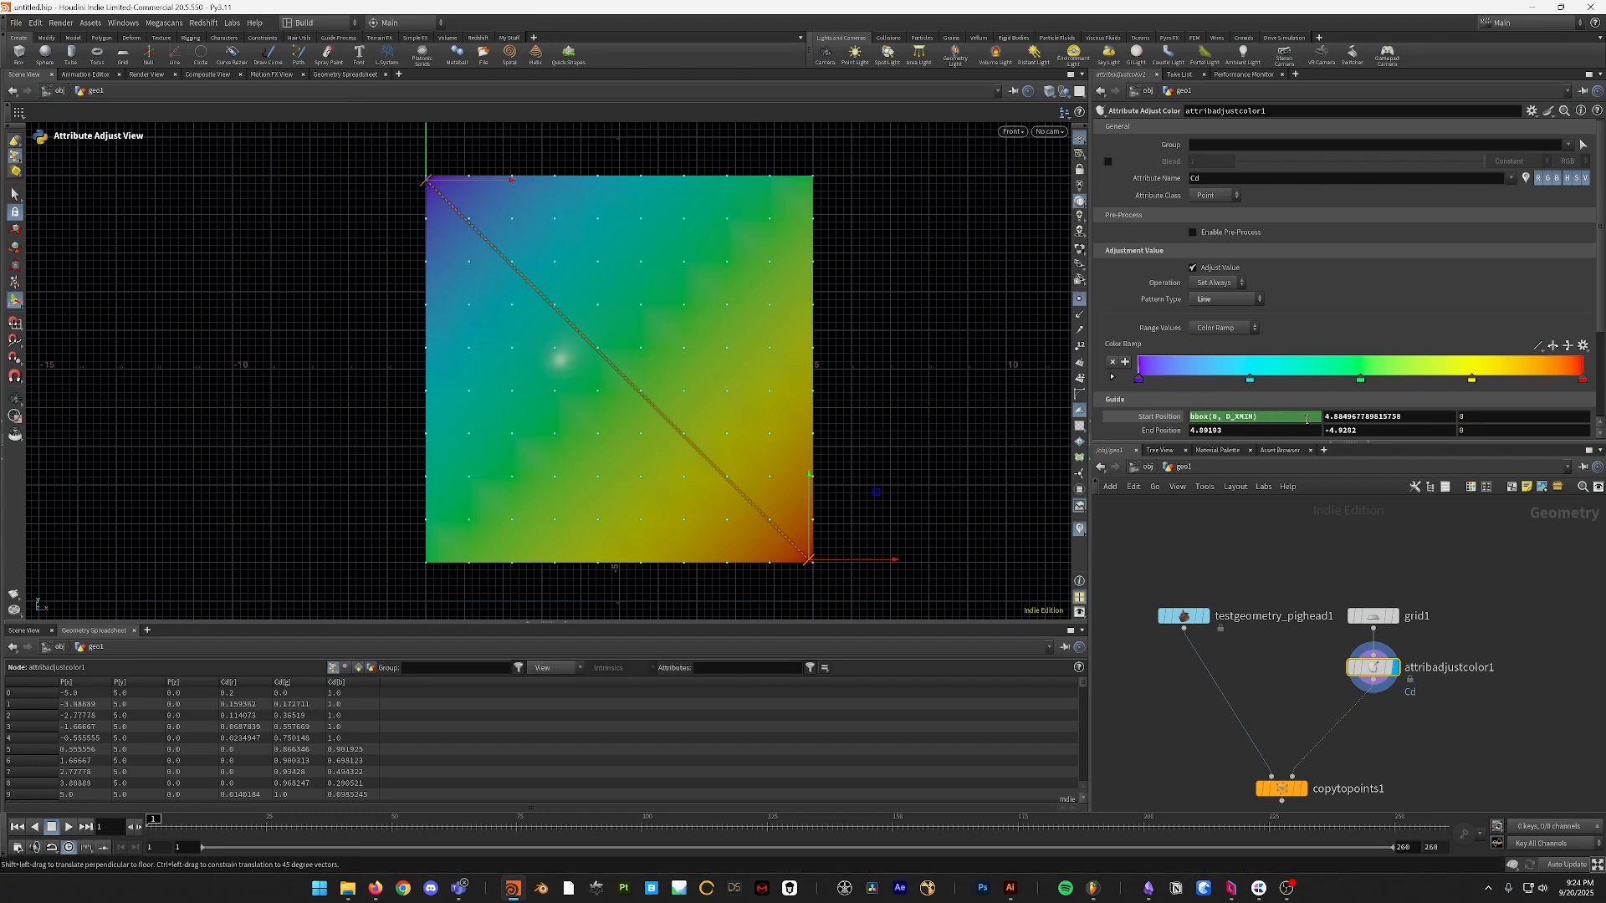
# - Set the gradient's start position Y to the expression bbox(0, D_YMAX)
pyautogui.click(1358, 419)
pyautogui.write('bbox(')
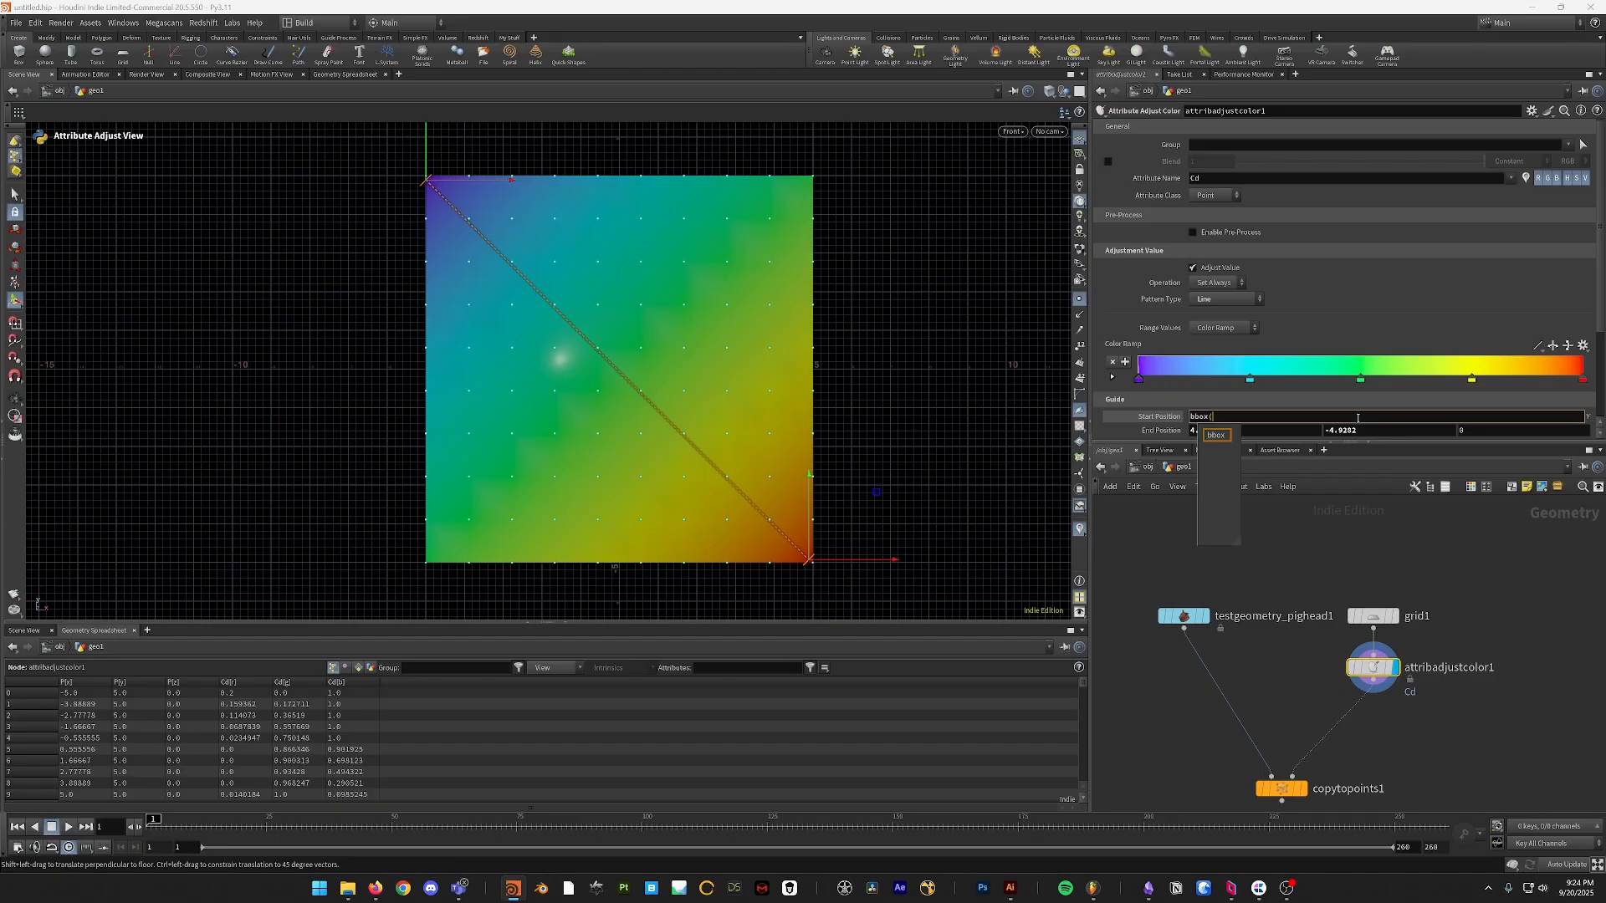
pyautogui.write('0, D')
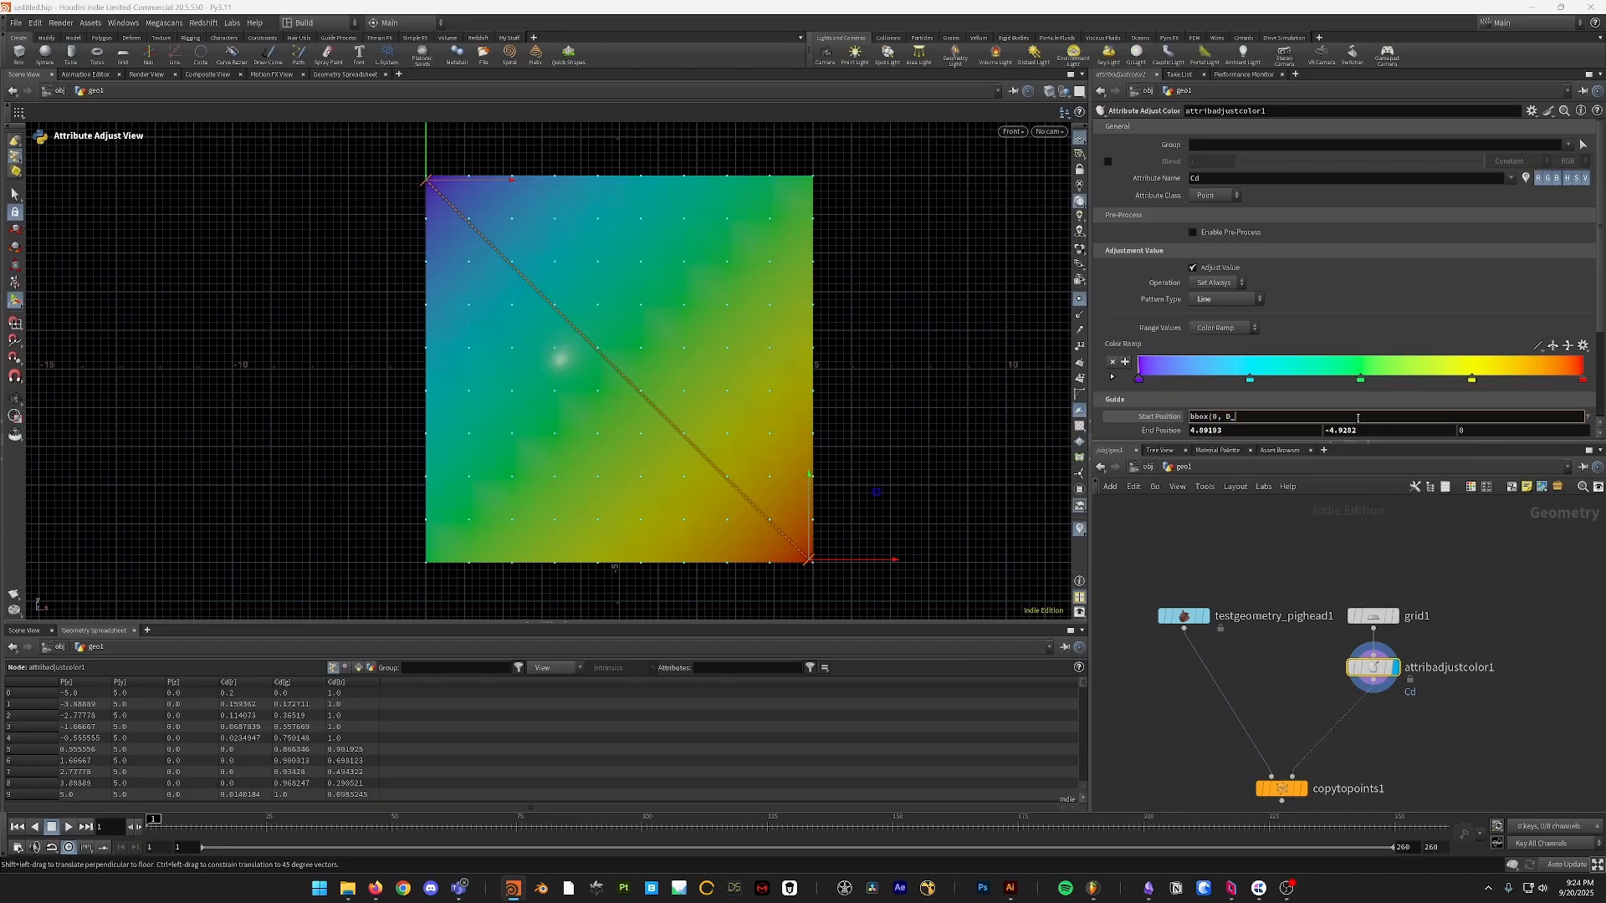
pyautogui.write('_YMAX)')
pyautogui.press('Return')
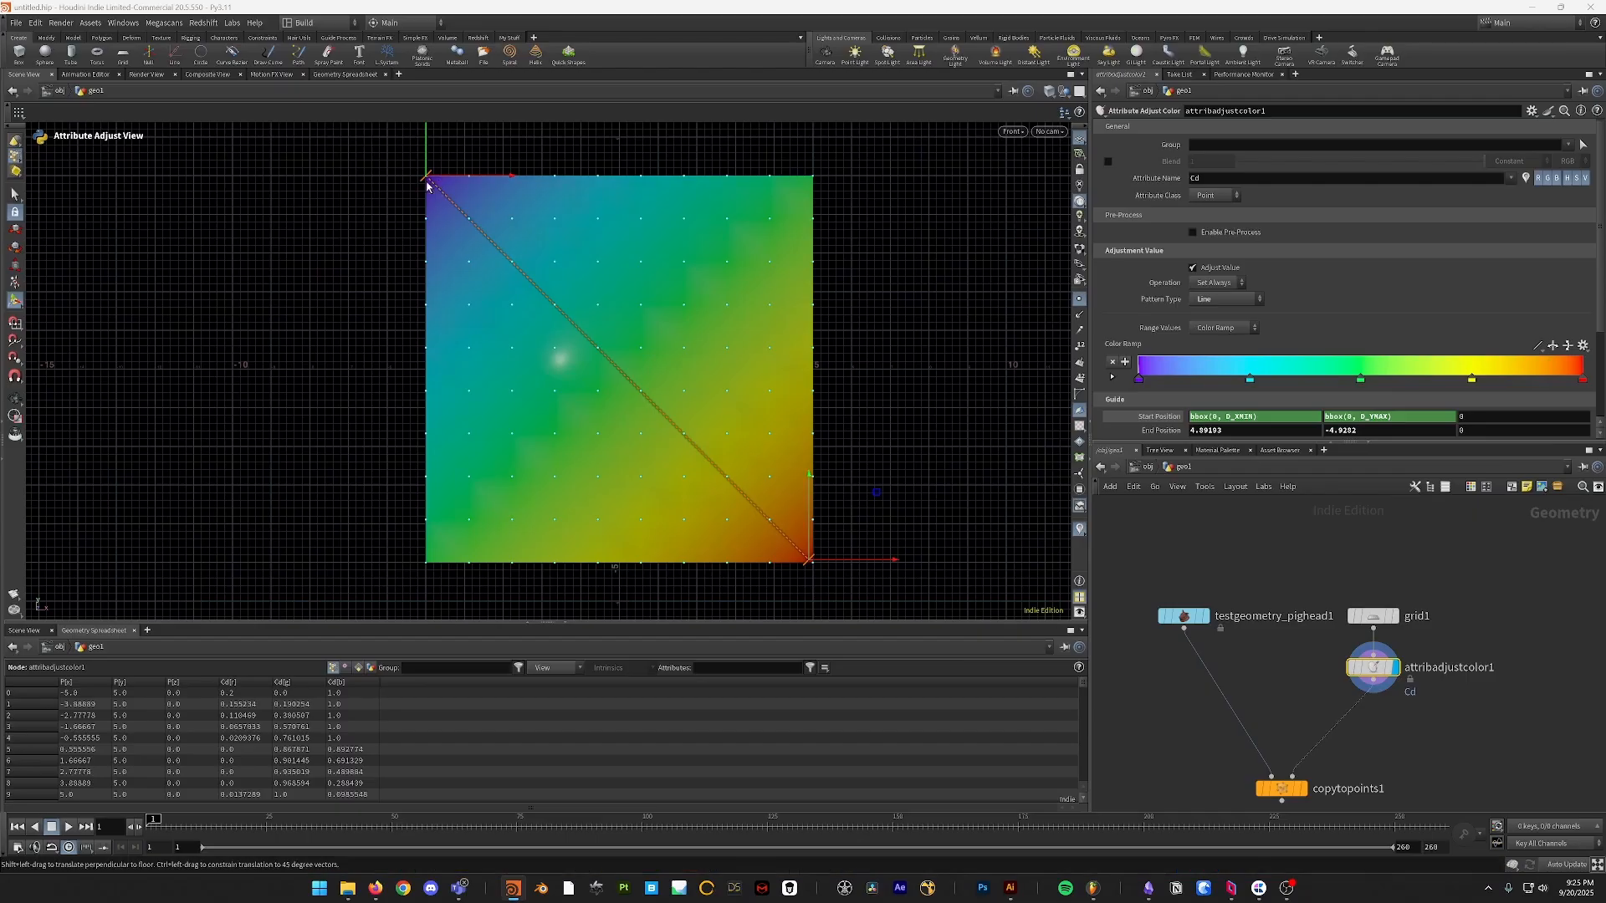
# - Set the gradient's end position X to the expression bbox(0, D_XMAX)
pyautogui.doubleClick(1241, 430)
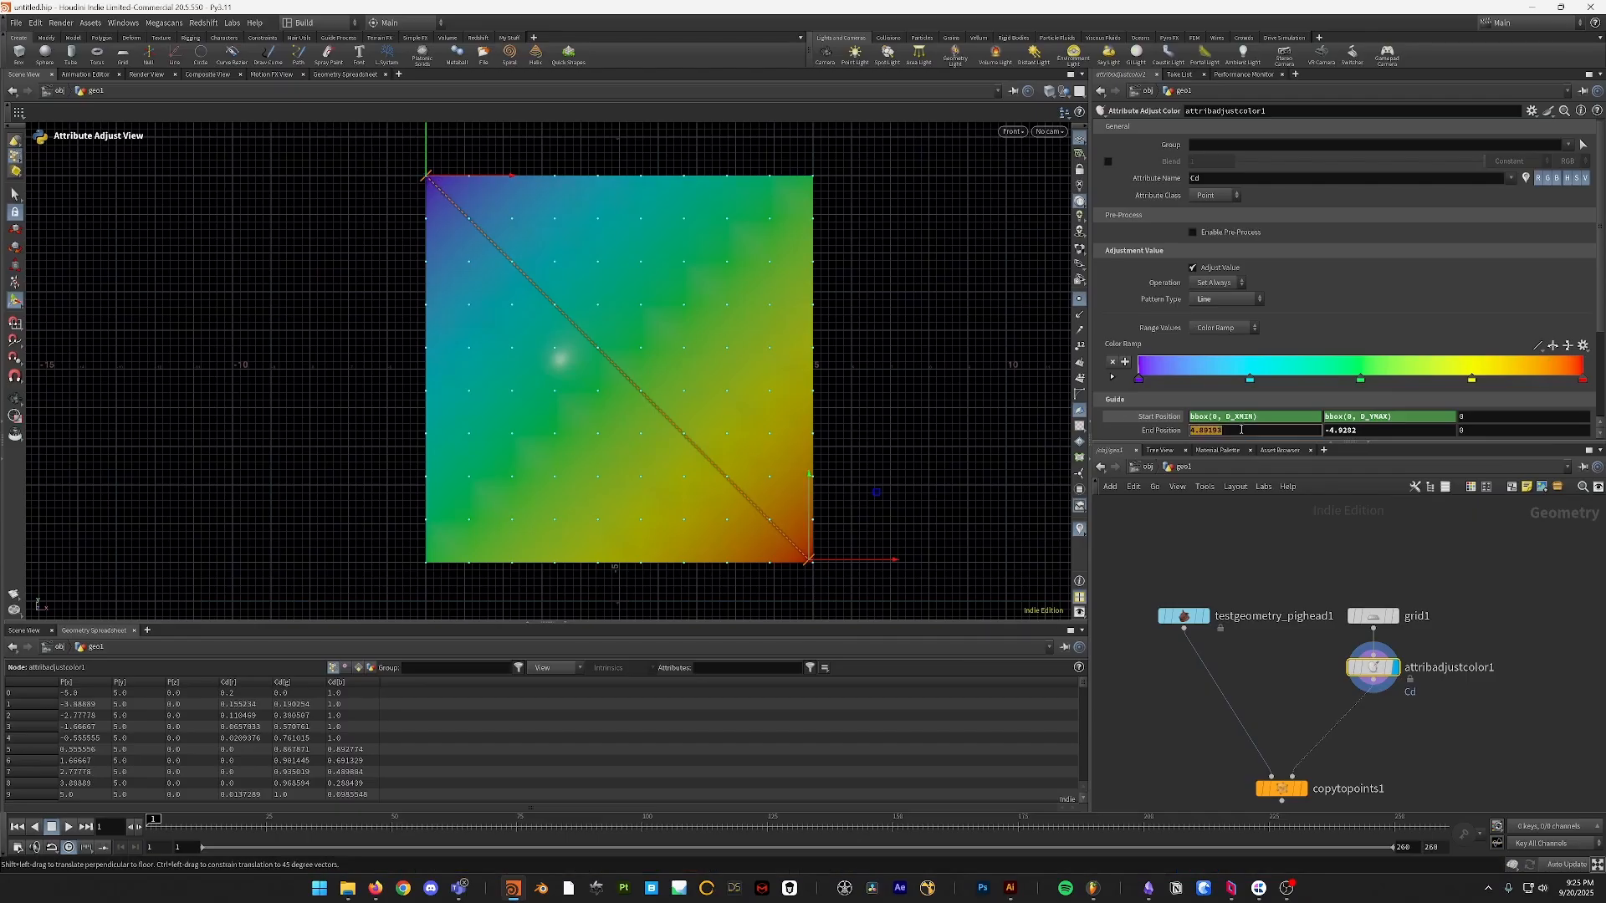
pyautogui.write('bbox(0')
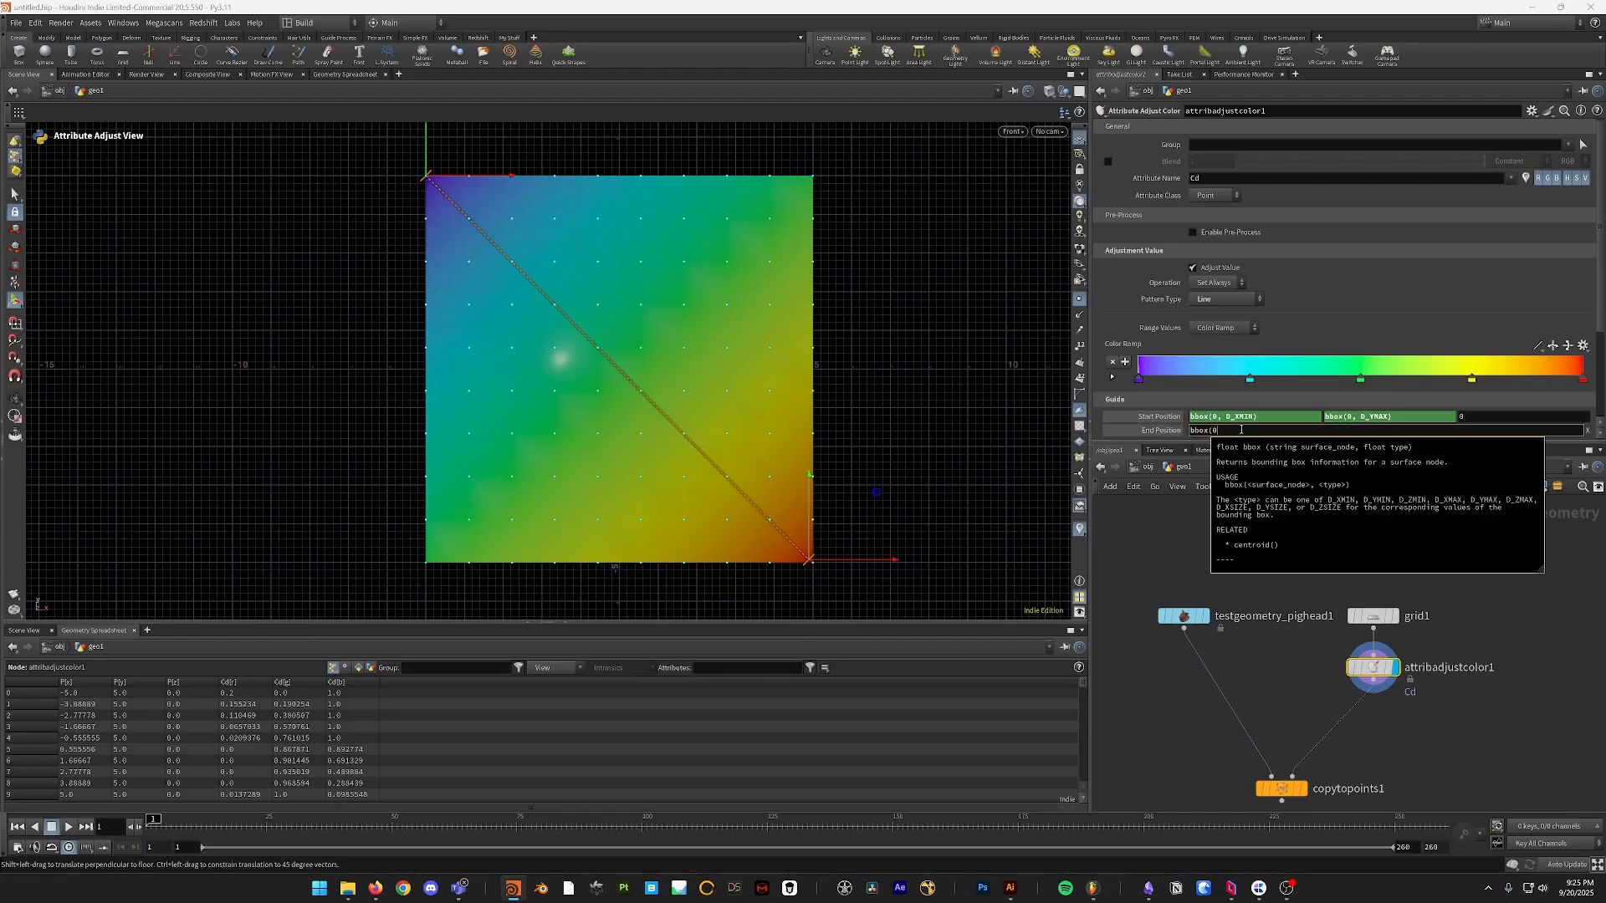
pyautogui.write(', D_XMAX')
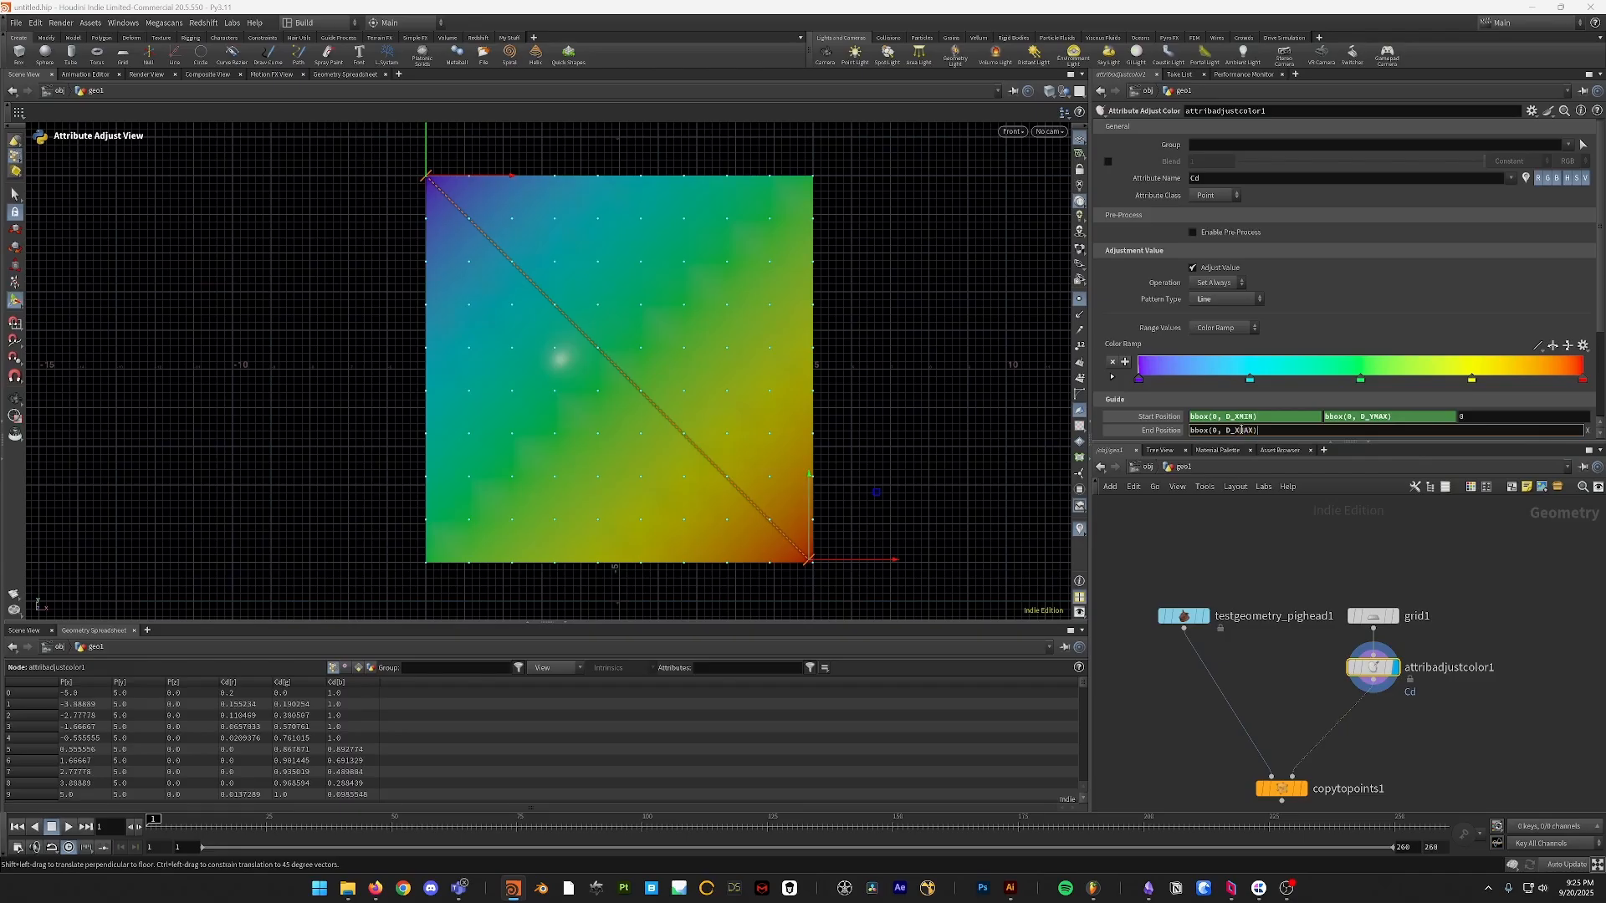
pyautogui.press('Tab')
# - Set the gradient's end position Y to the expression bbox(0, D_YMIN)
pyautogui.write('bb')
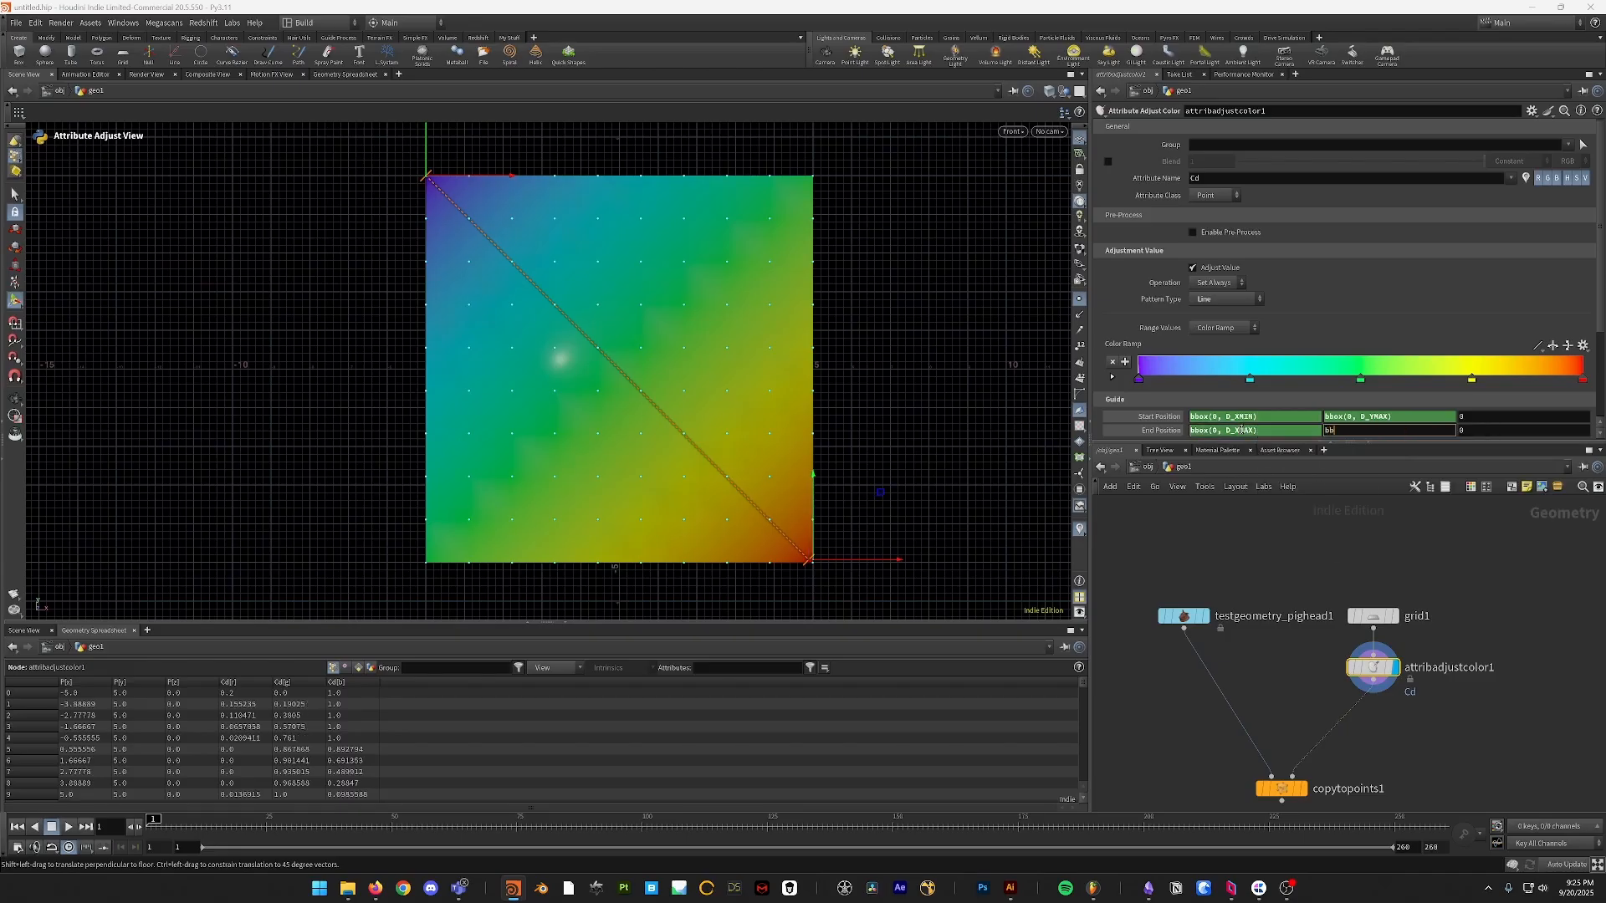
pyautogui.write('ox(0, ')
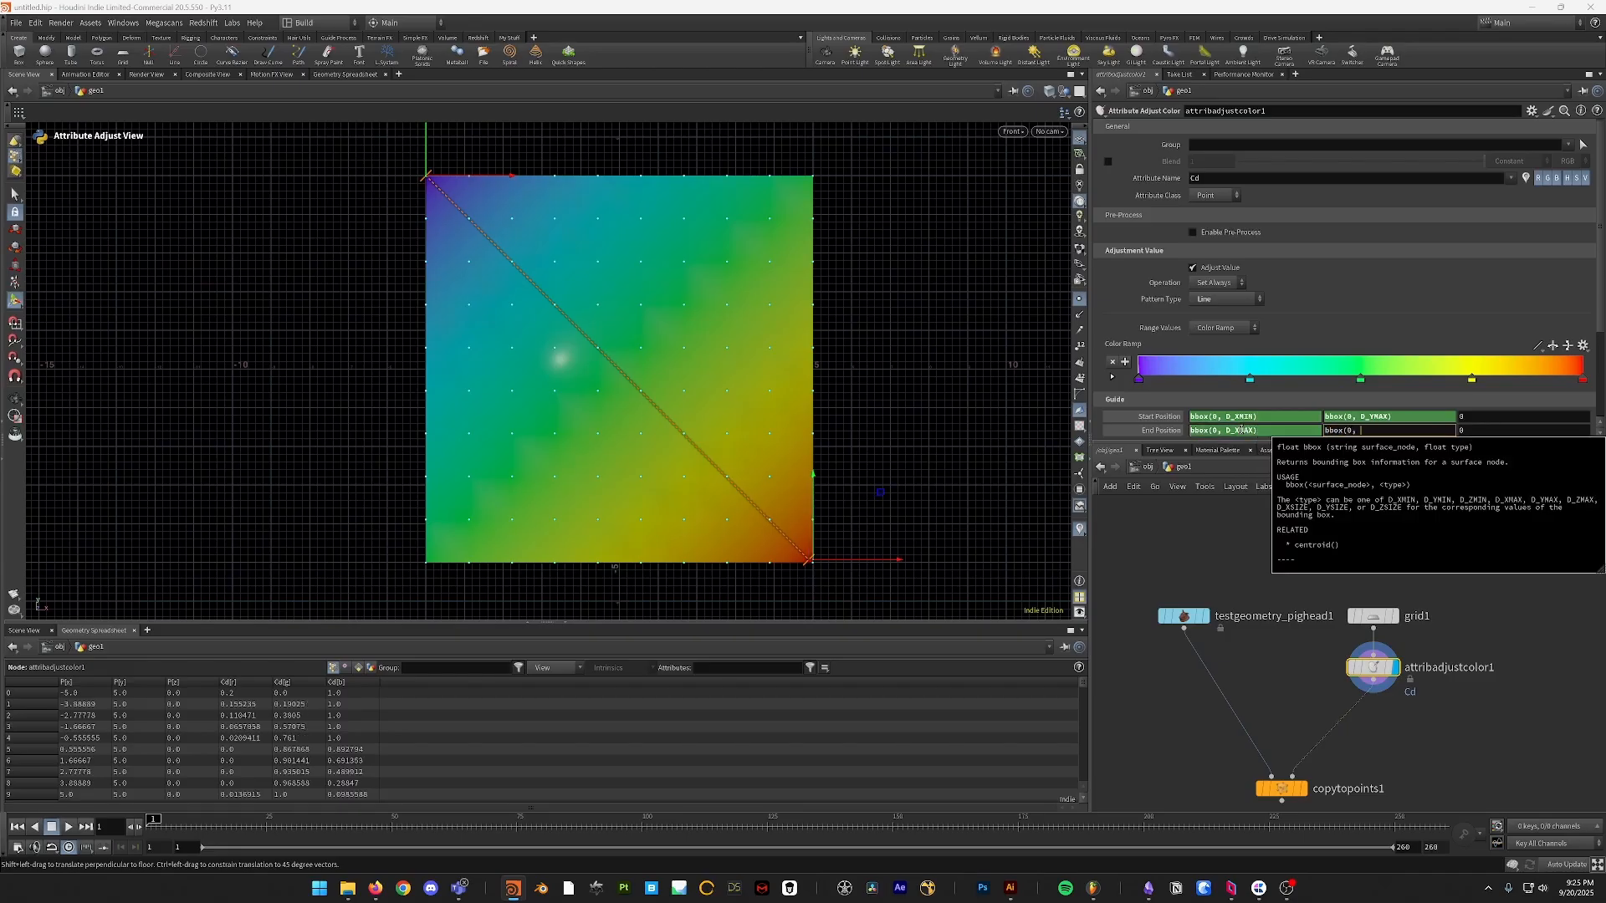
pyautogui.write('D_YMIN')
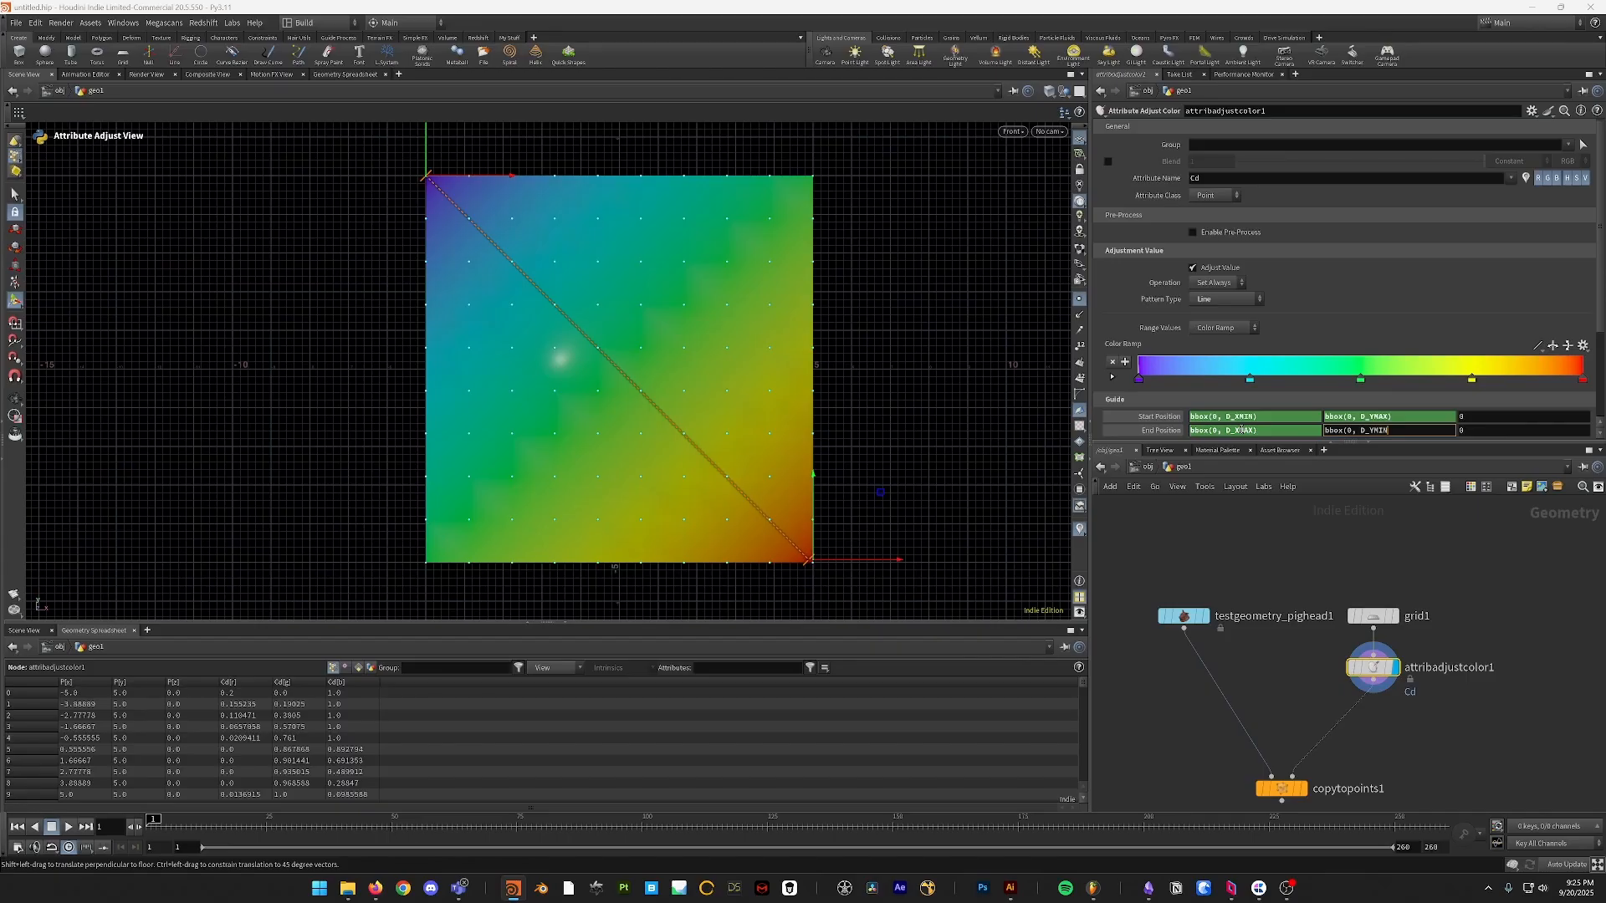
pyautogui.write(')')
pyautogui.press('Return')
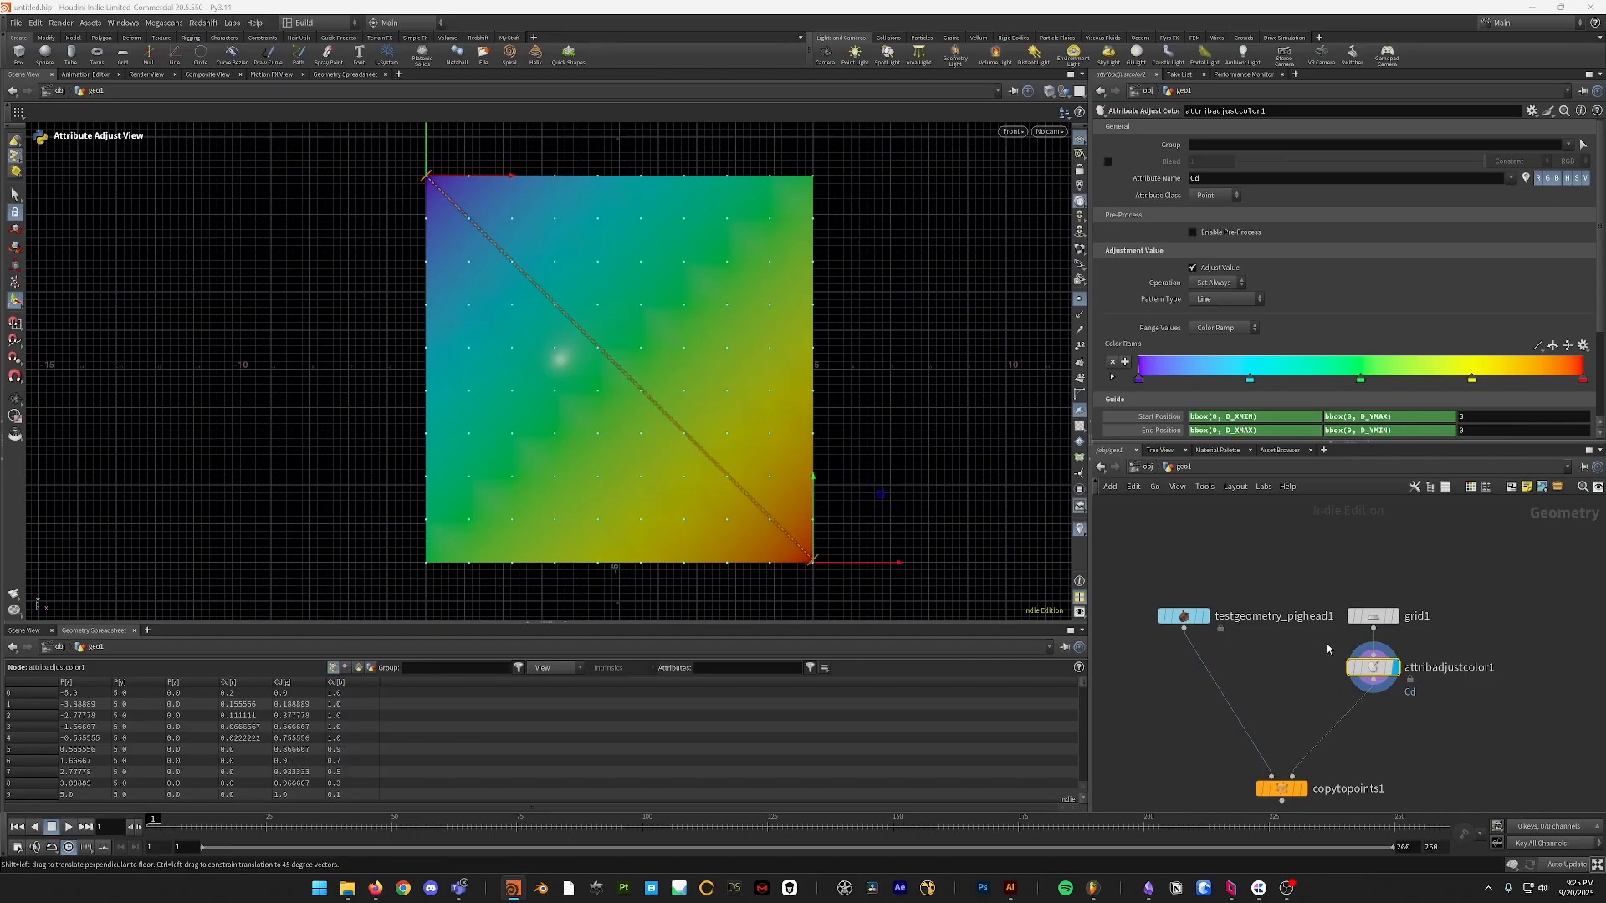
# - Apply the Grayscale preset to the color ramp and leave the gradient handle mode
pyautogui.moveTo(1313, 697); pyautogui.dragTo(1364, 676, button='middle')
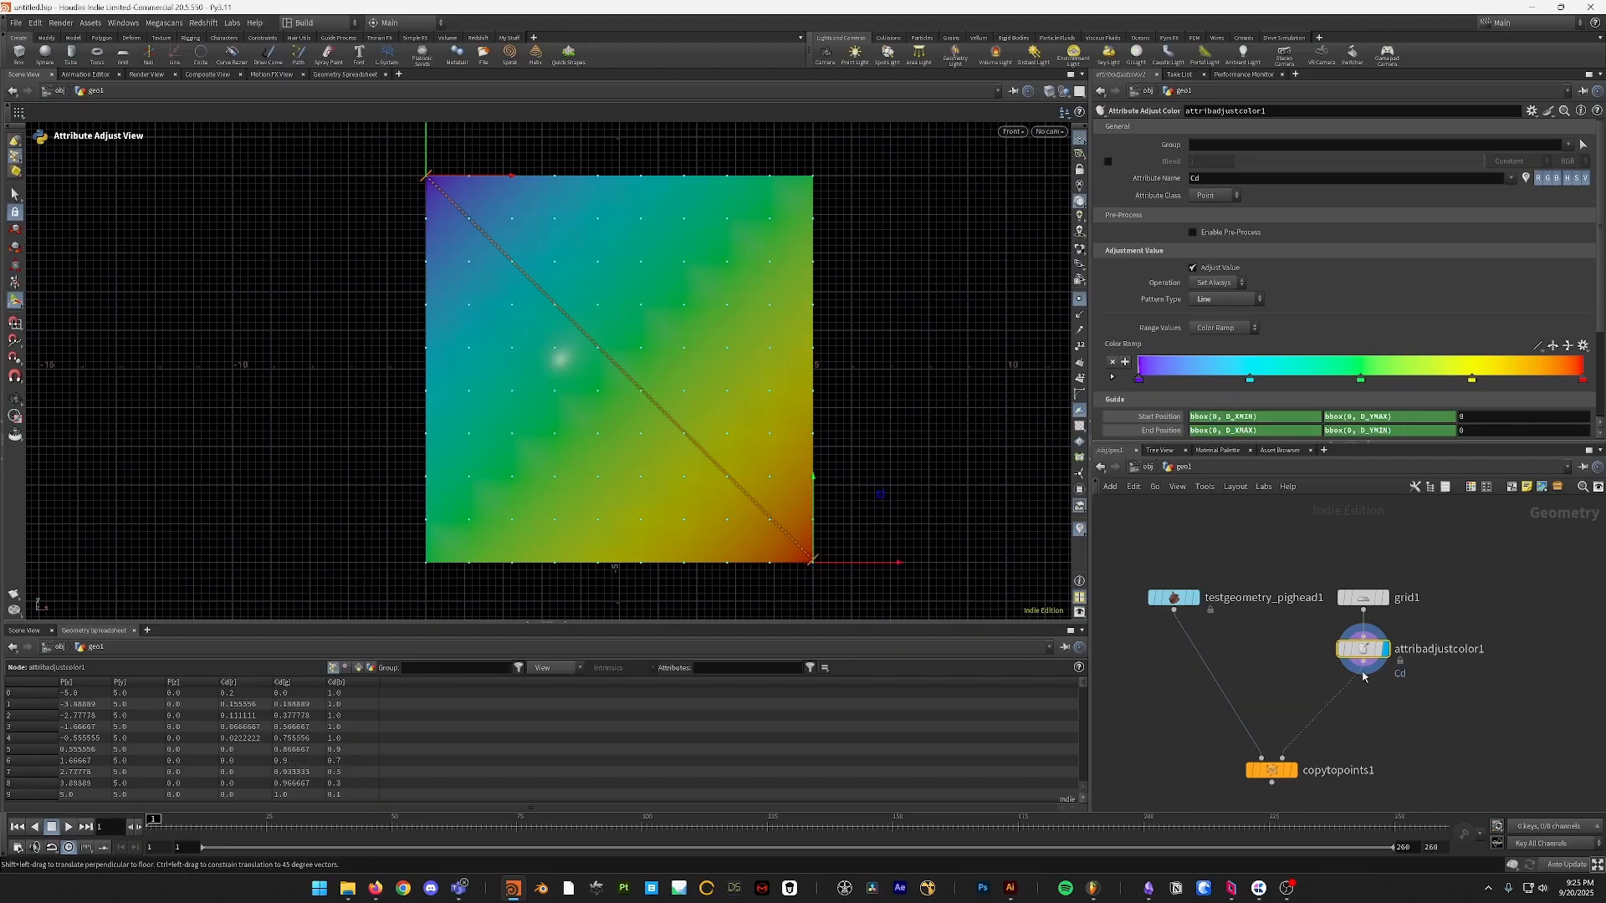
pyautogui.click(1583, 346)
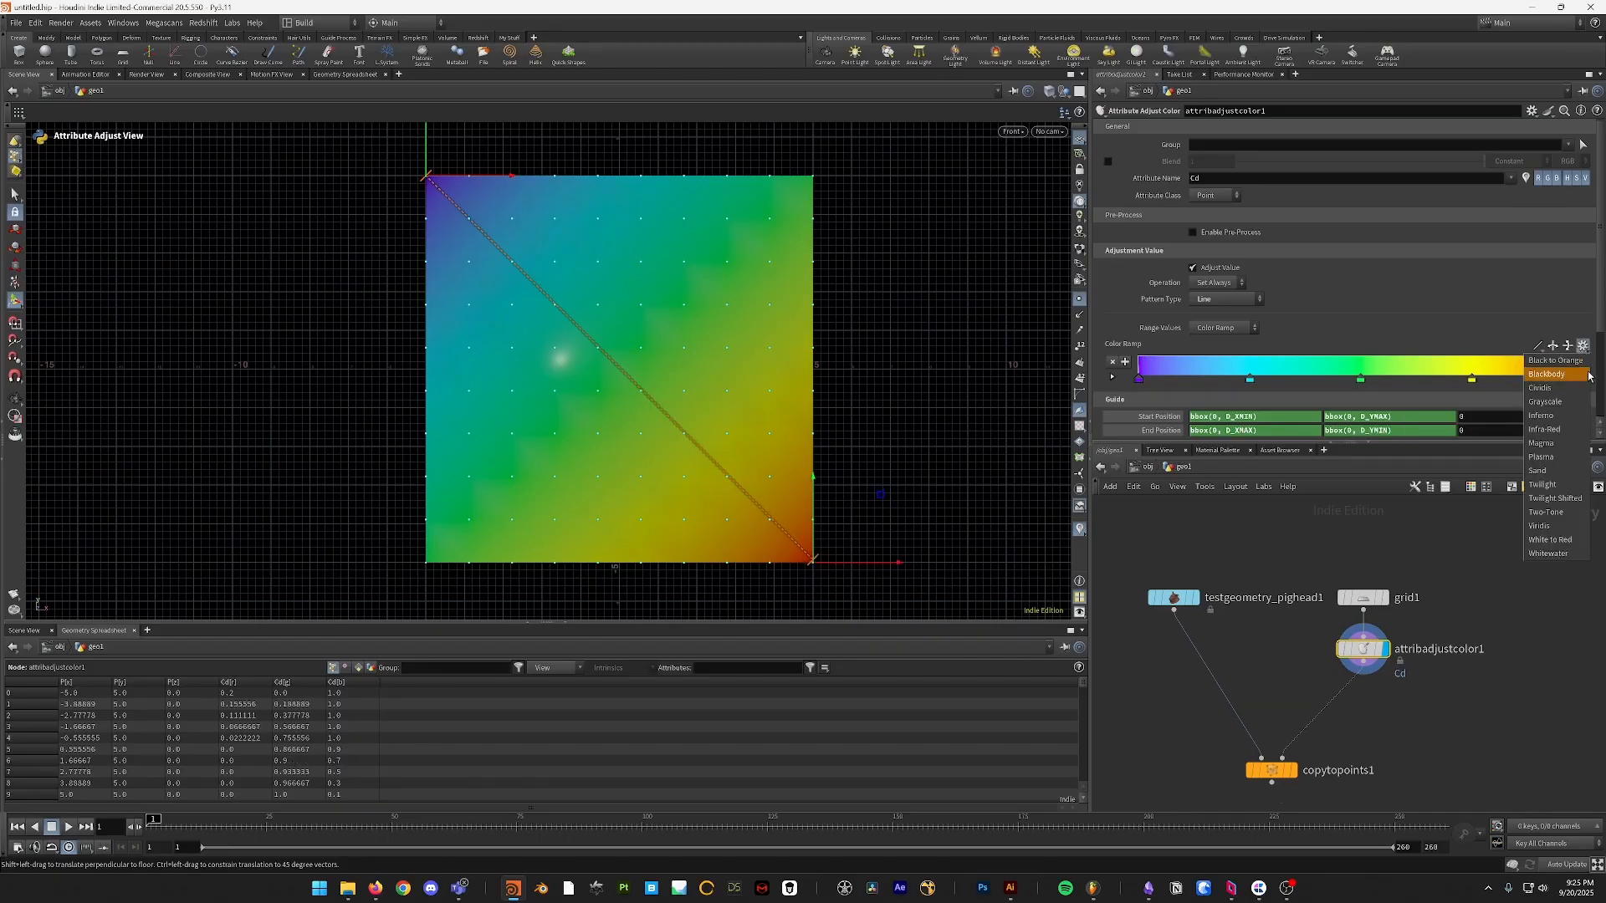
pyautogui.click(1554, 401)
pyautogui.press('Escape')
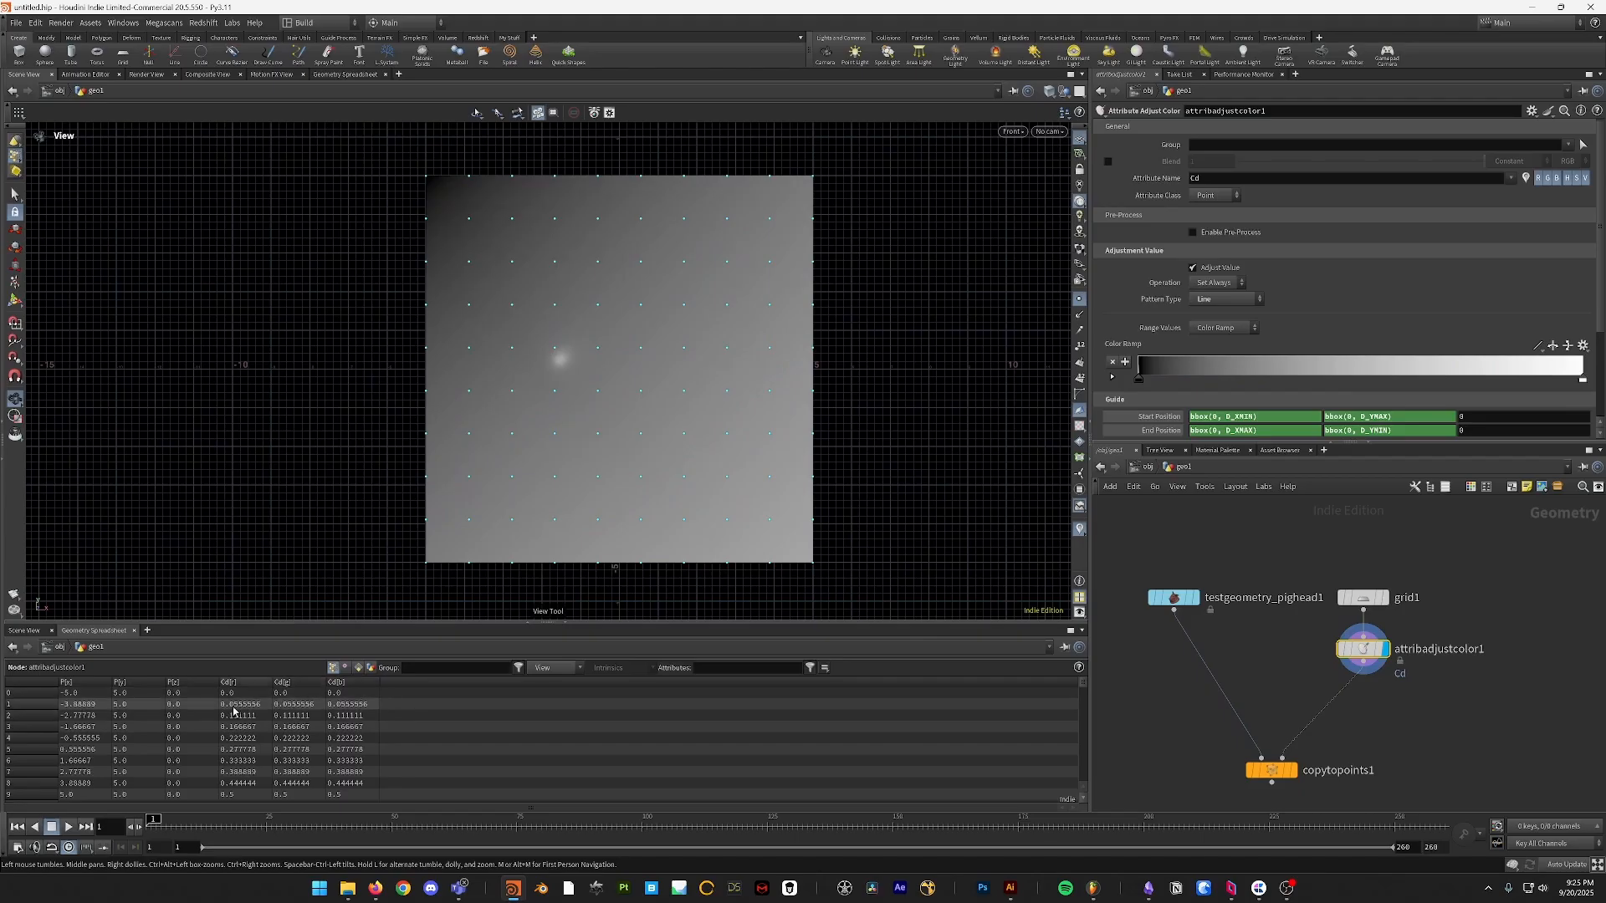
pyautogui.moveTo(1425, 699); pyautogui.dragTo(1417, 675, button='middle')
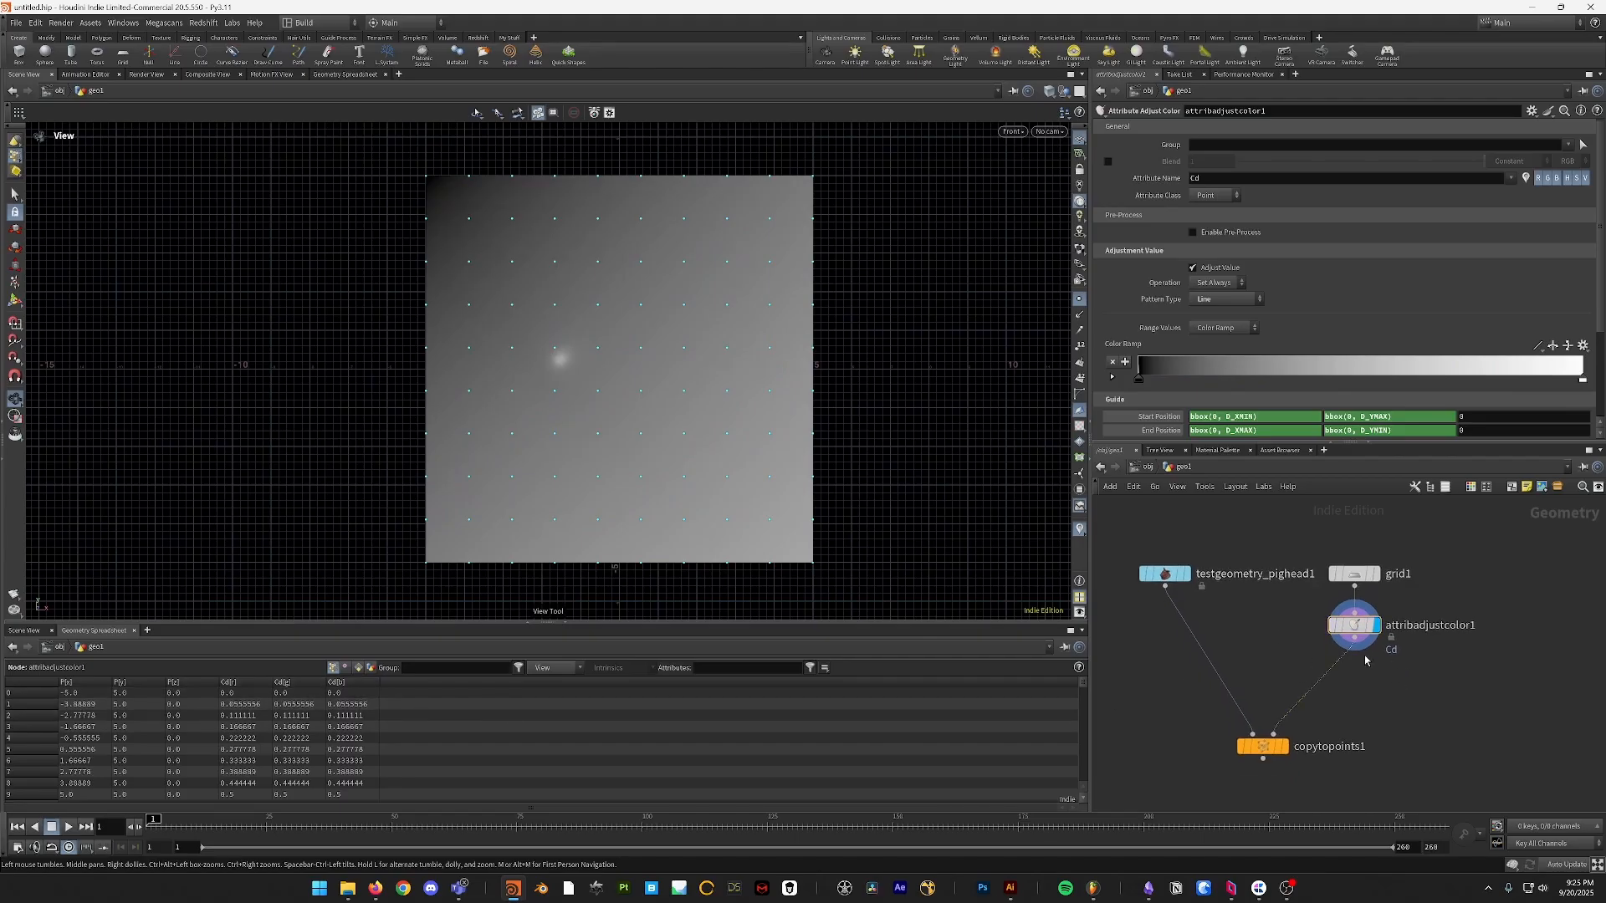
pyautogui.press('Tab')
pyautogui.write('atwra')
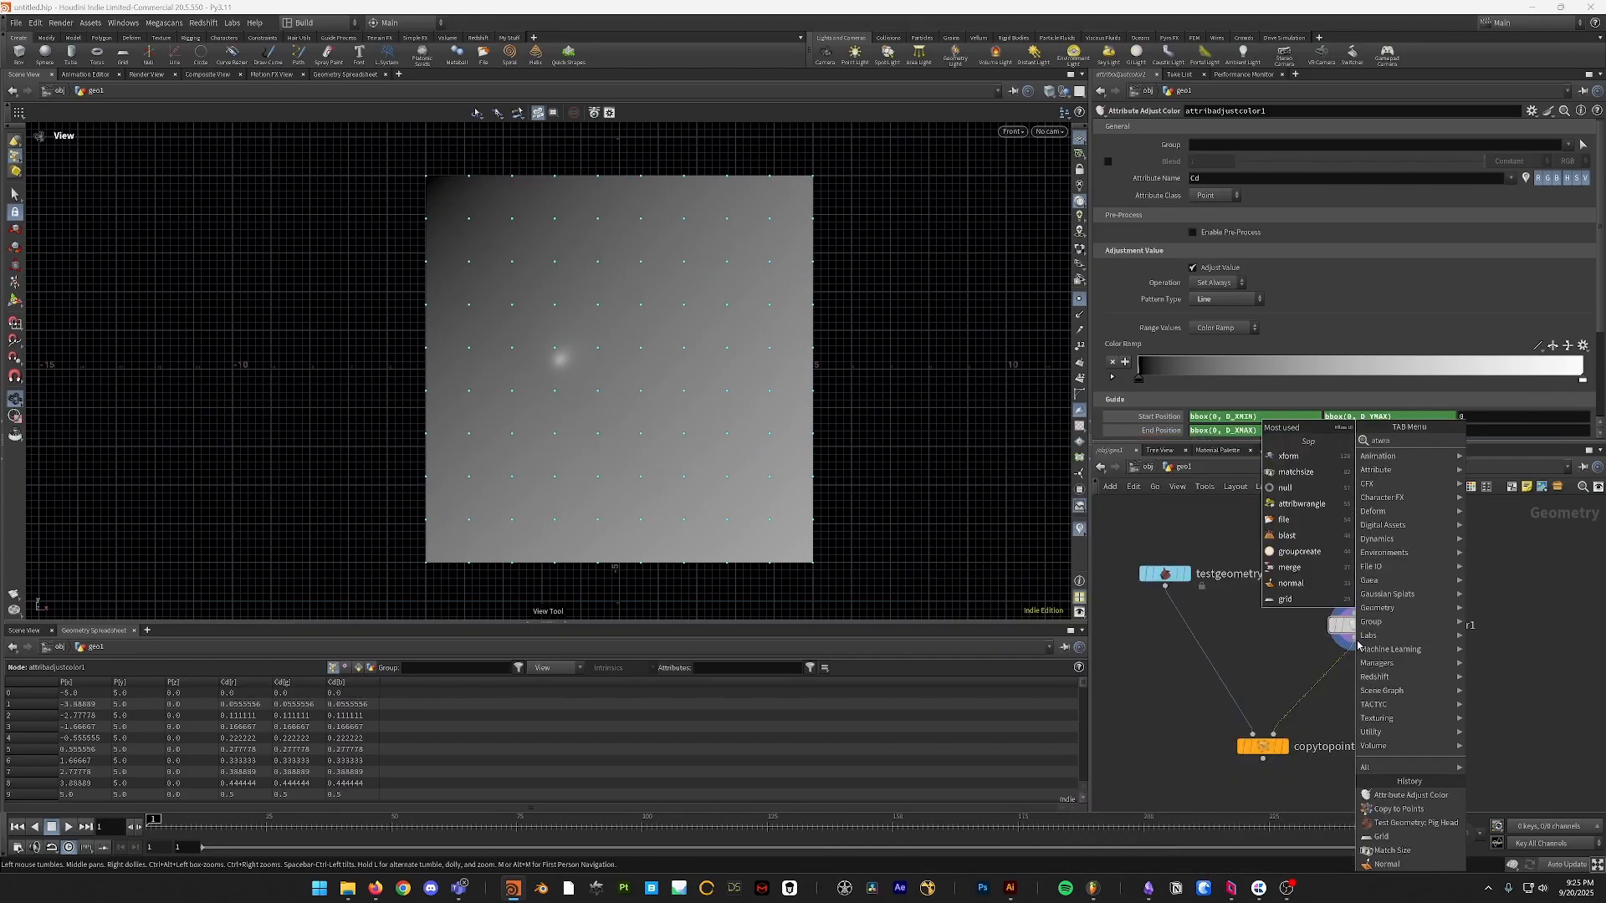
pyautogui.press('Return')
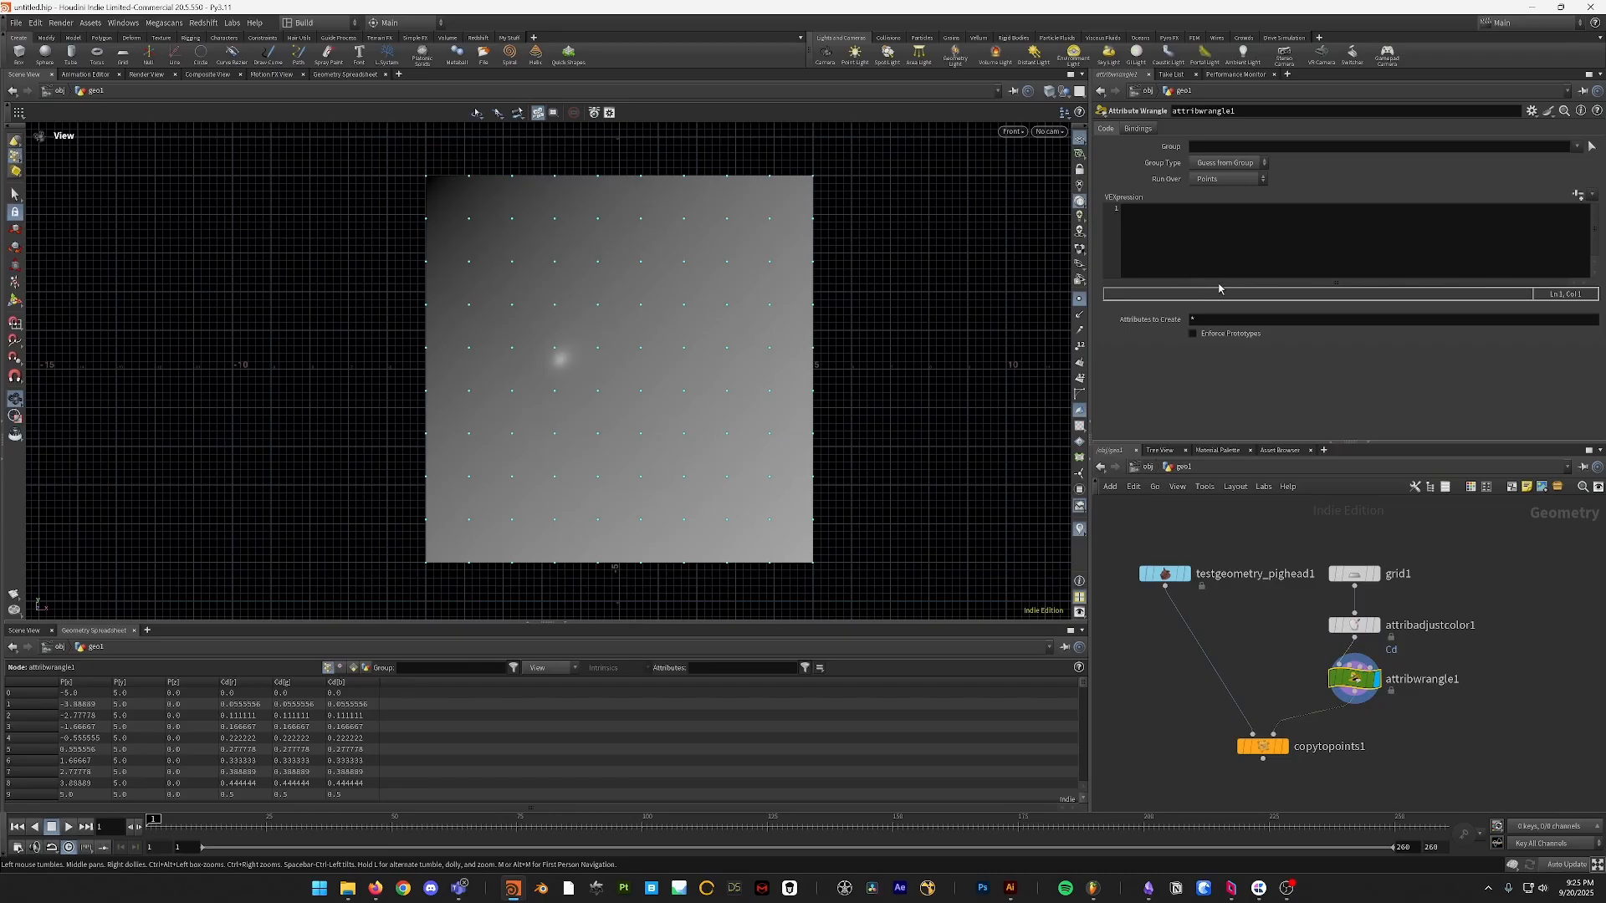
pyautogui.click(1261, 254)
pyautogui.write('f@')
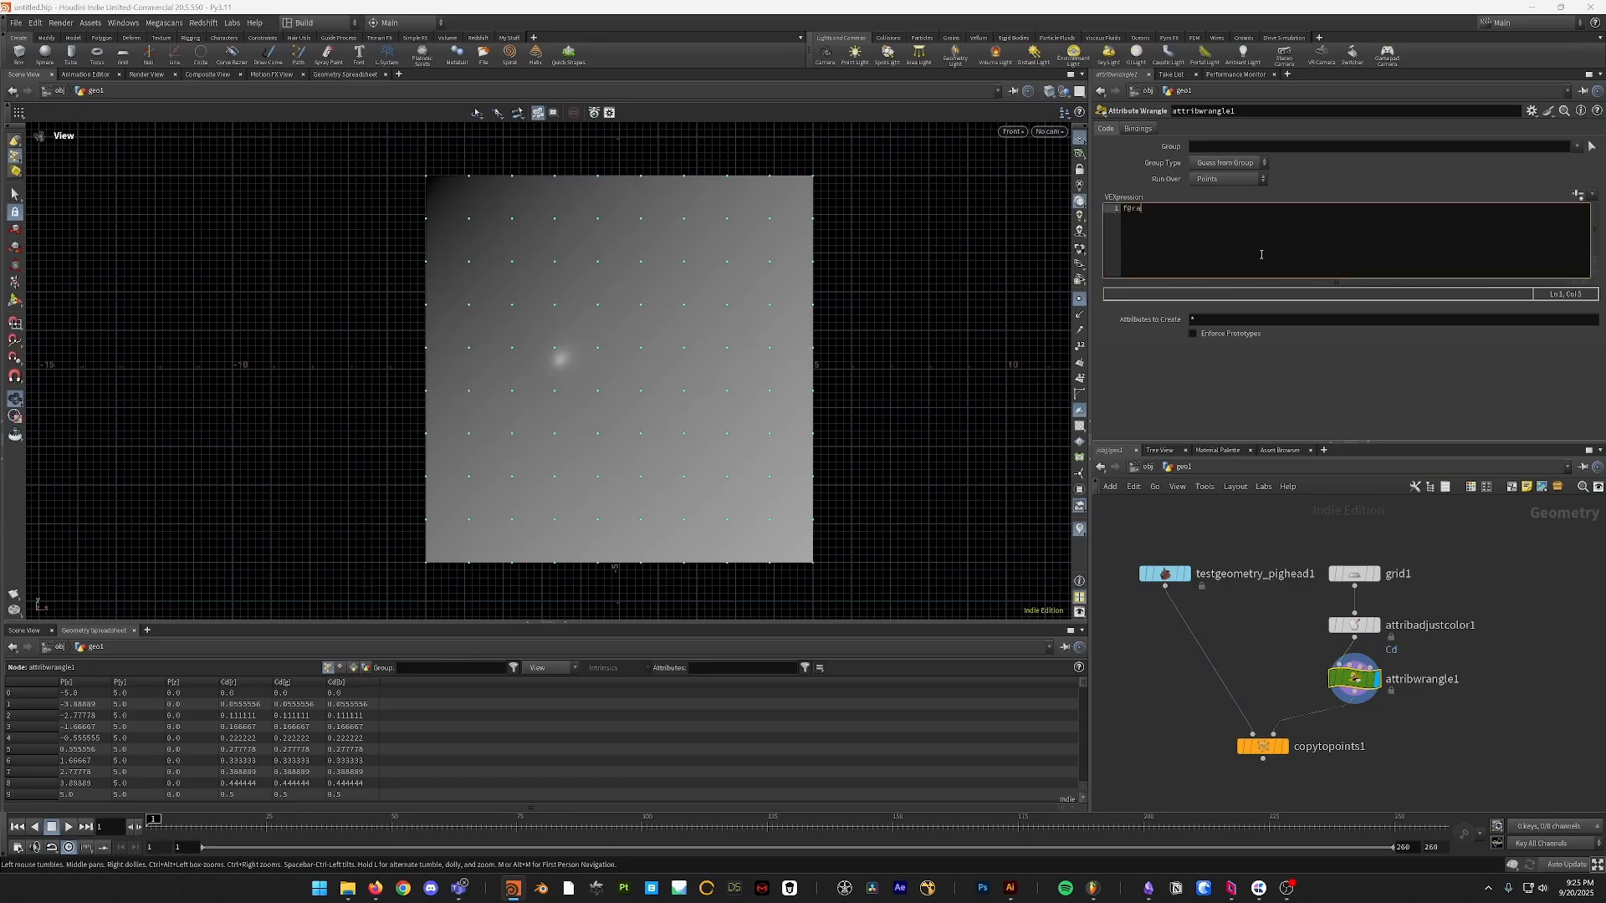
pyautogui.write('rotation = @Cd.x;')
# - Visualize the rotation attribute on the grid points, inspect its values across the grid, and turn the visualization off
pyautogui.click(1388, 683)
pyautogui.click(1217, 535)
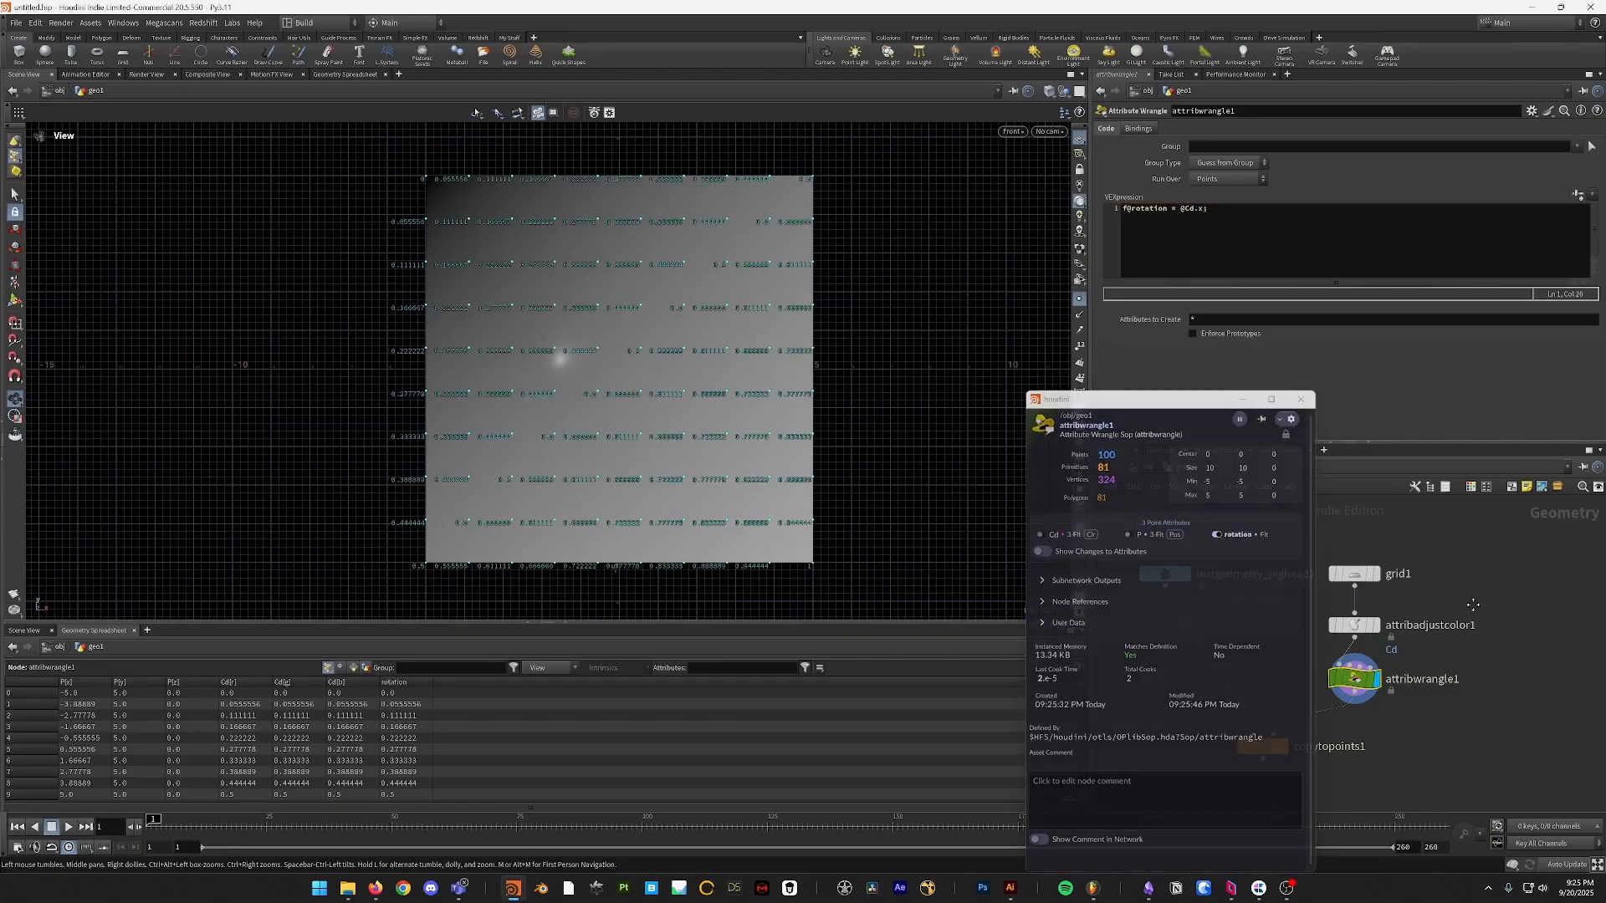
pyautogui.moveTo(1470, 602); pyautogui.dragTo(1526, 605, button='middle')
pyautogui.moveTo(592, 360); pyautogui.dragTo(710, 524, button='middle')
pyautogui.scroll(5, 710, 523)
pyautogui.scroll(1, 553, 318)
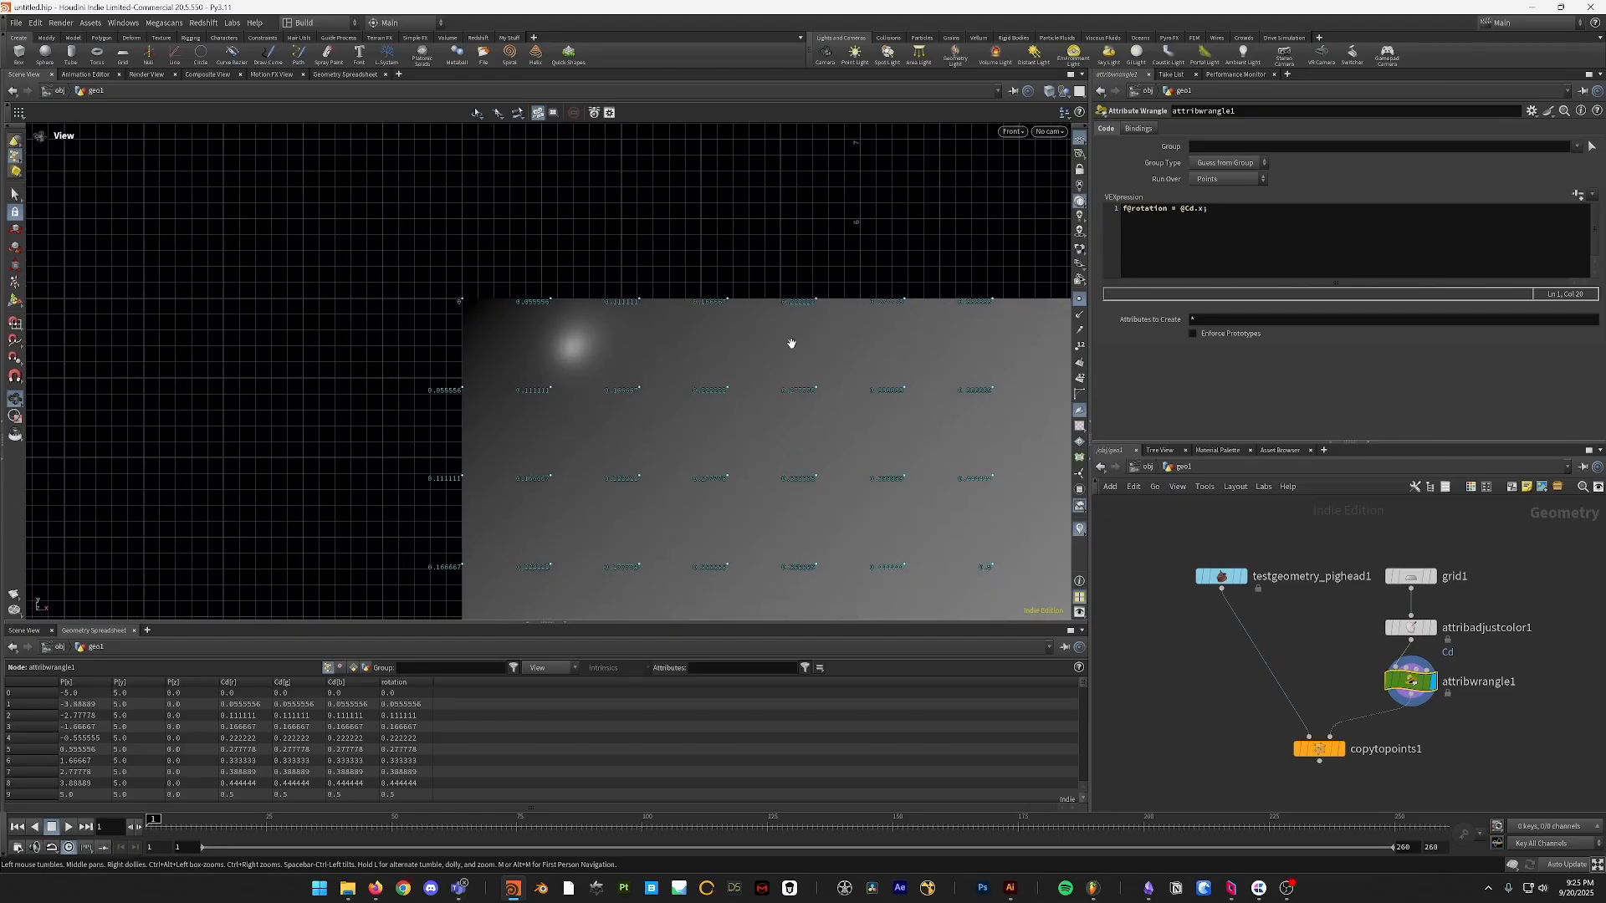
pyautogui.scroll(-4, 791, 343)
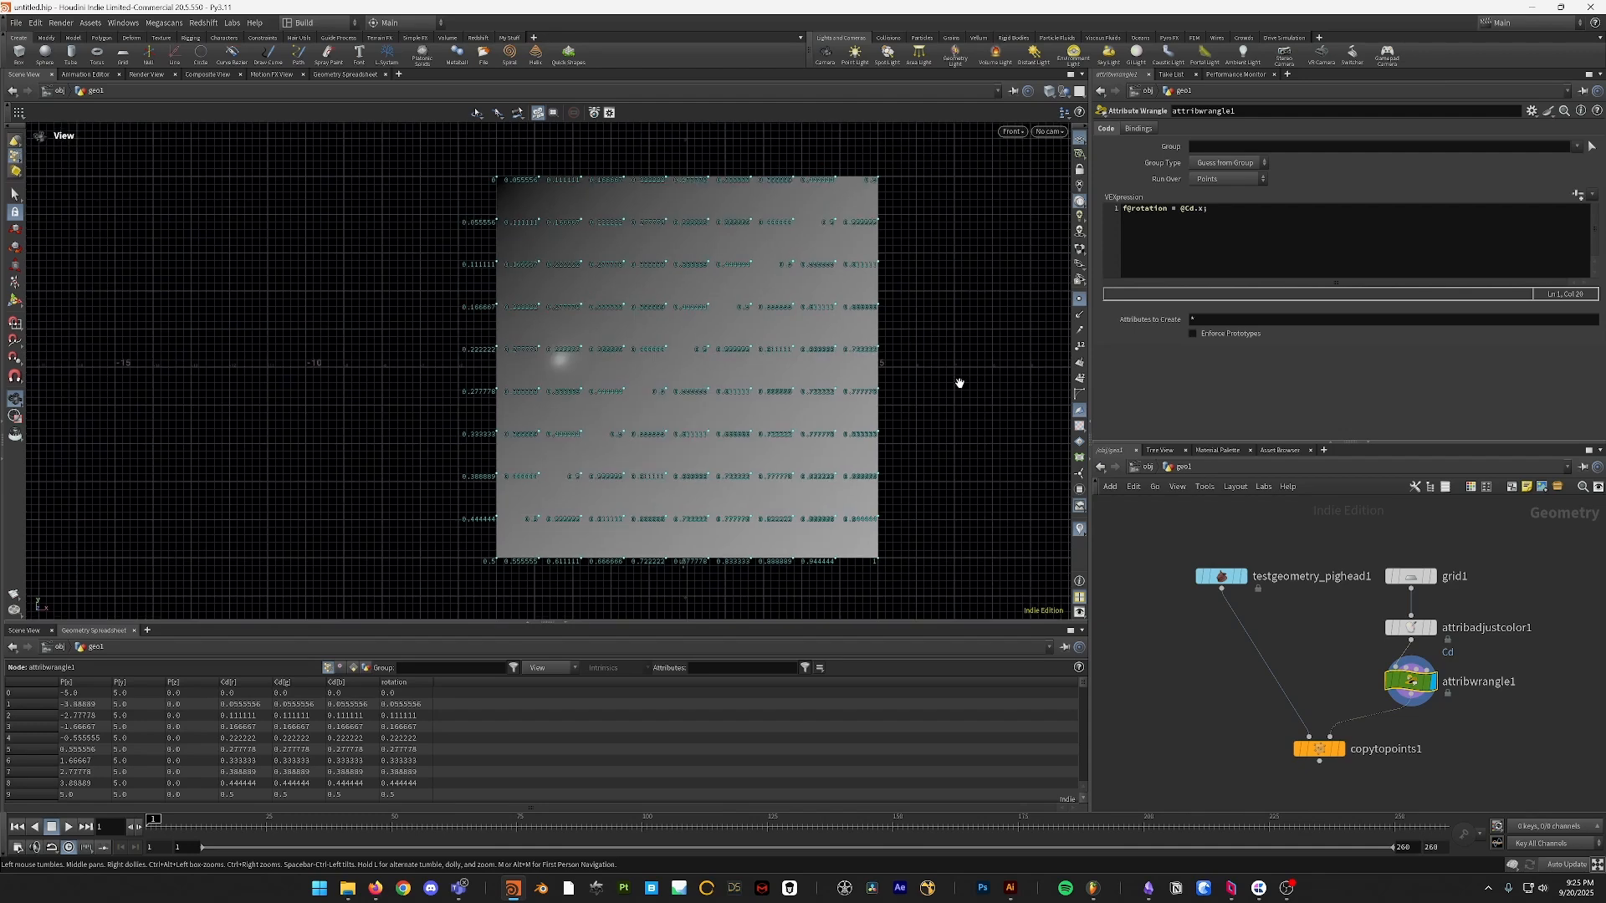
pyautogui.middleClick(1411, 682)
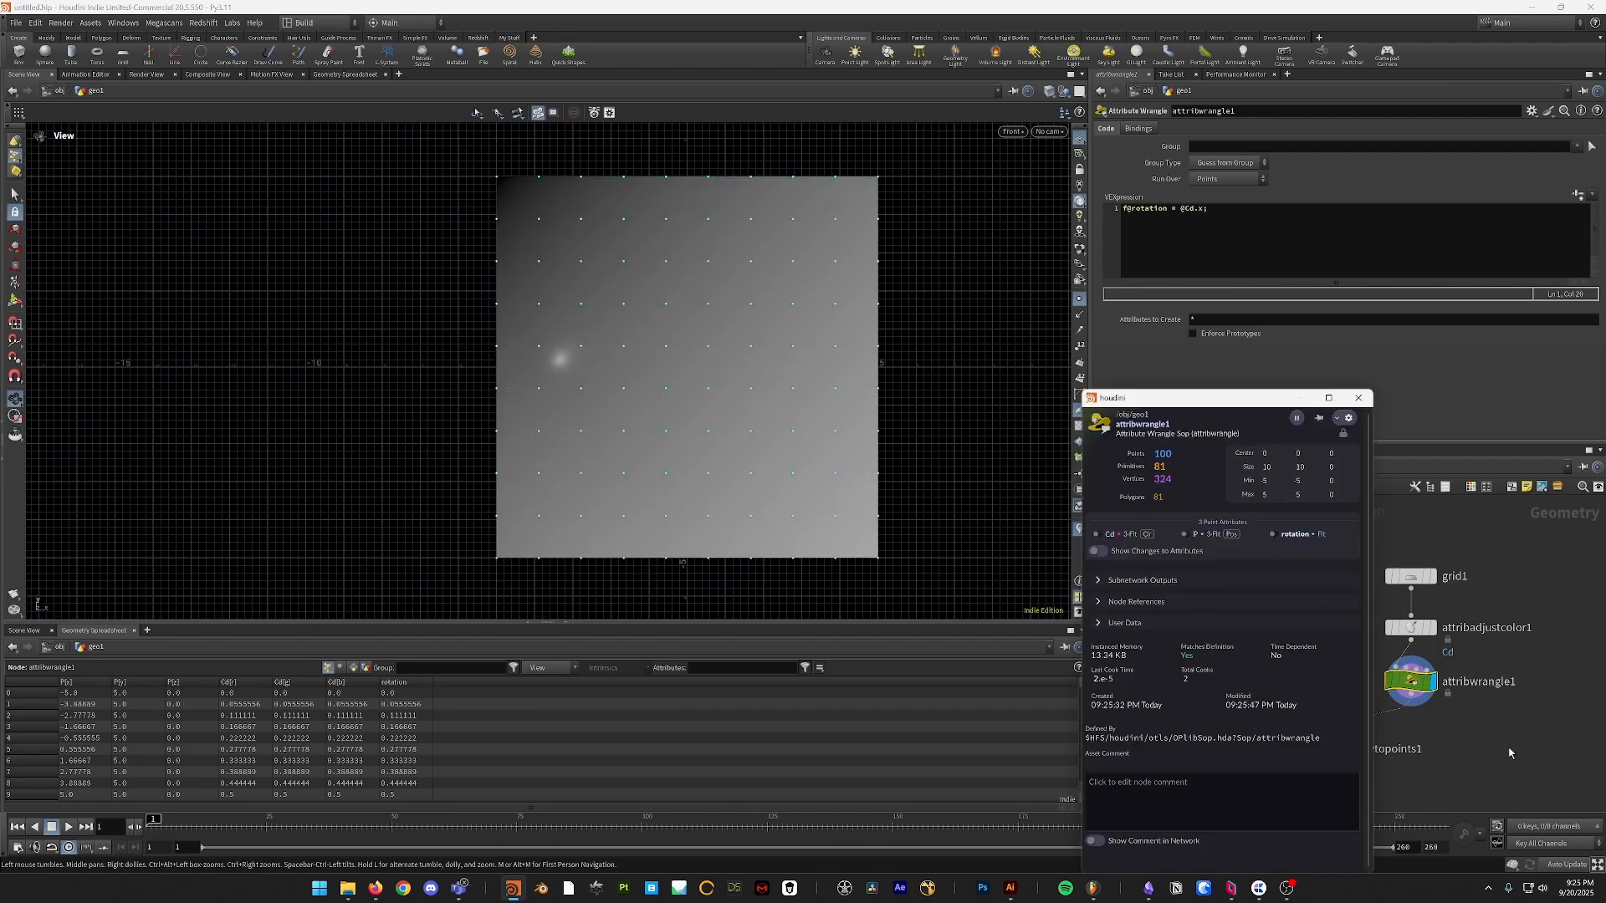
# - Insert a Normal node after the wrangle, display it, and set it to add normals to points
pyautogui.press('Tab')
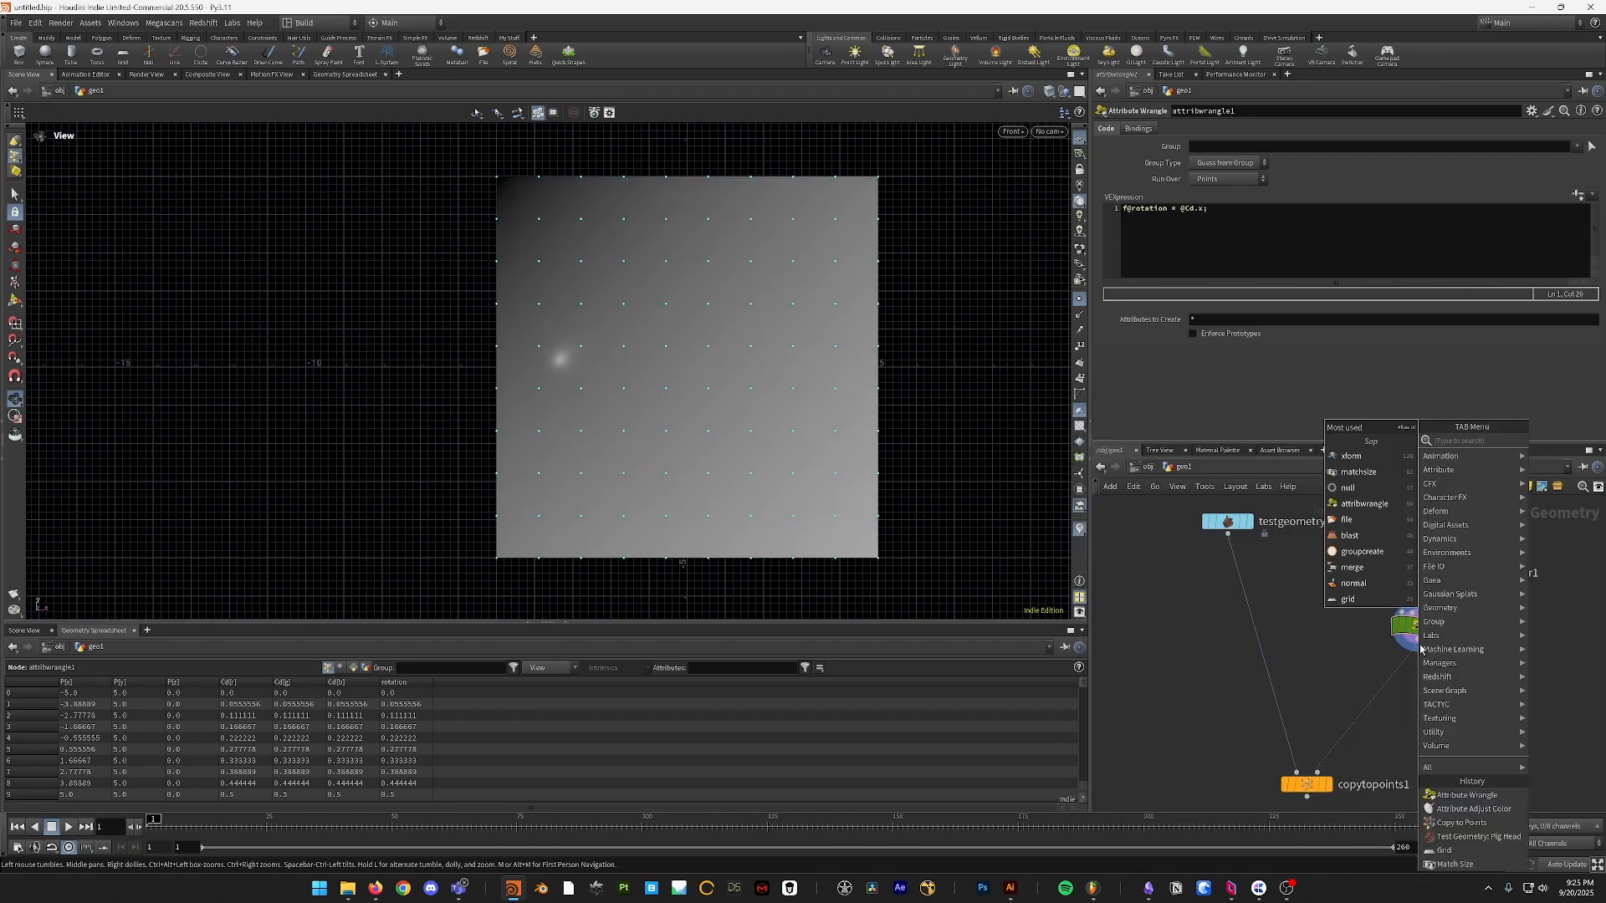
pyautogui.write('norma')
pyautogui.press('Return')
pyautogui.click(1417, 679)
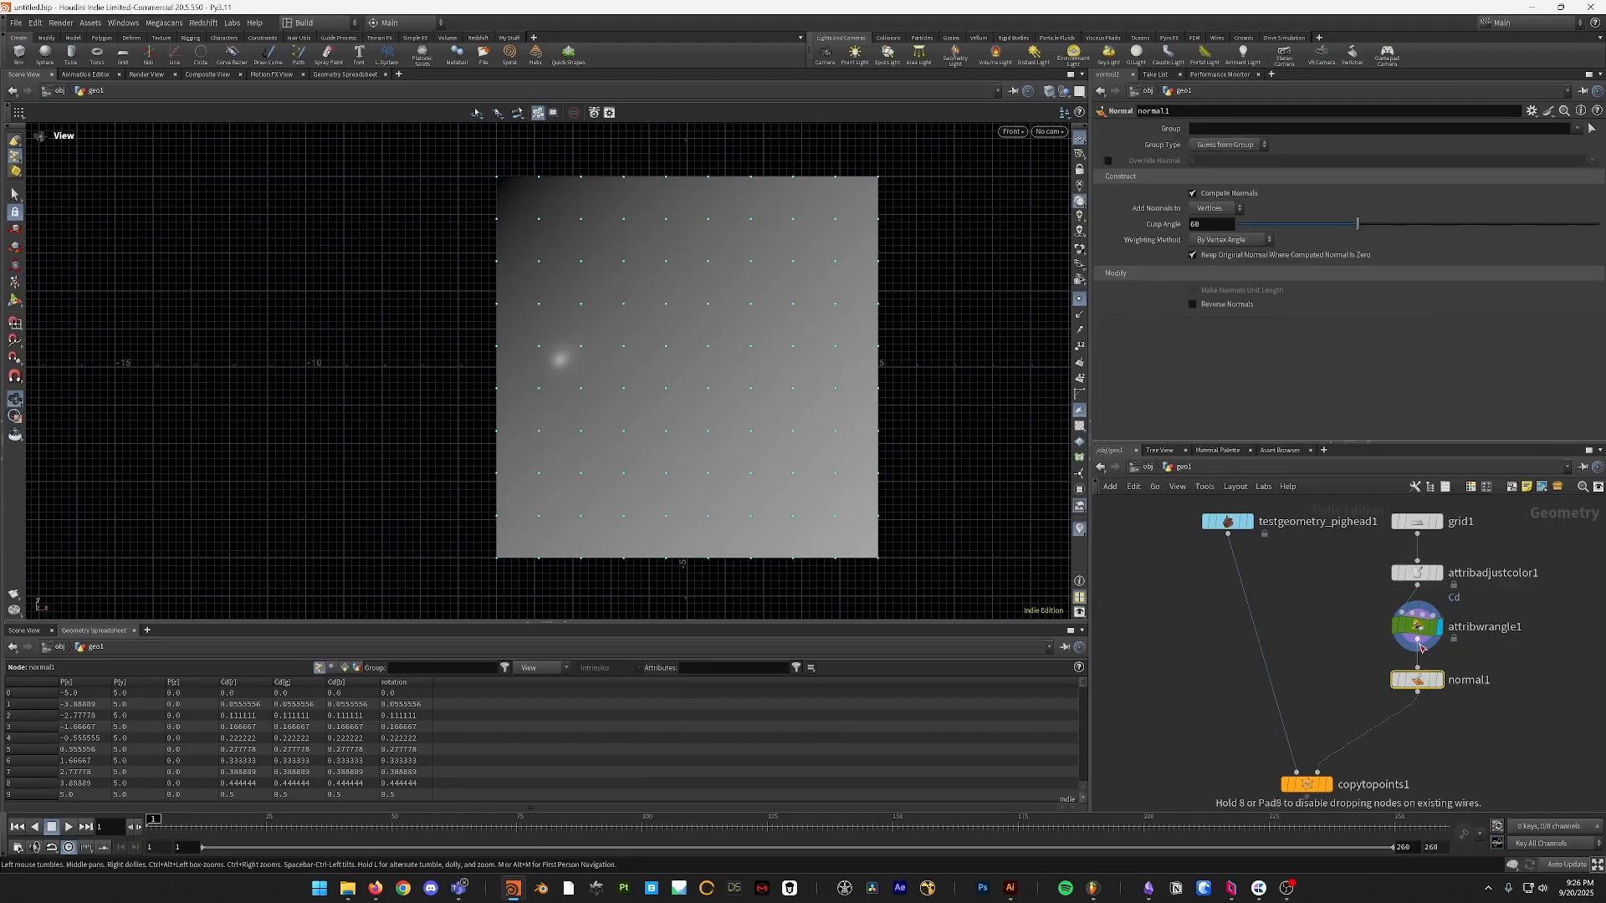
pyautogui.click(1217, 209)
pyautogui.click(1205, 221)
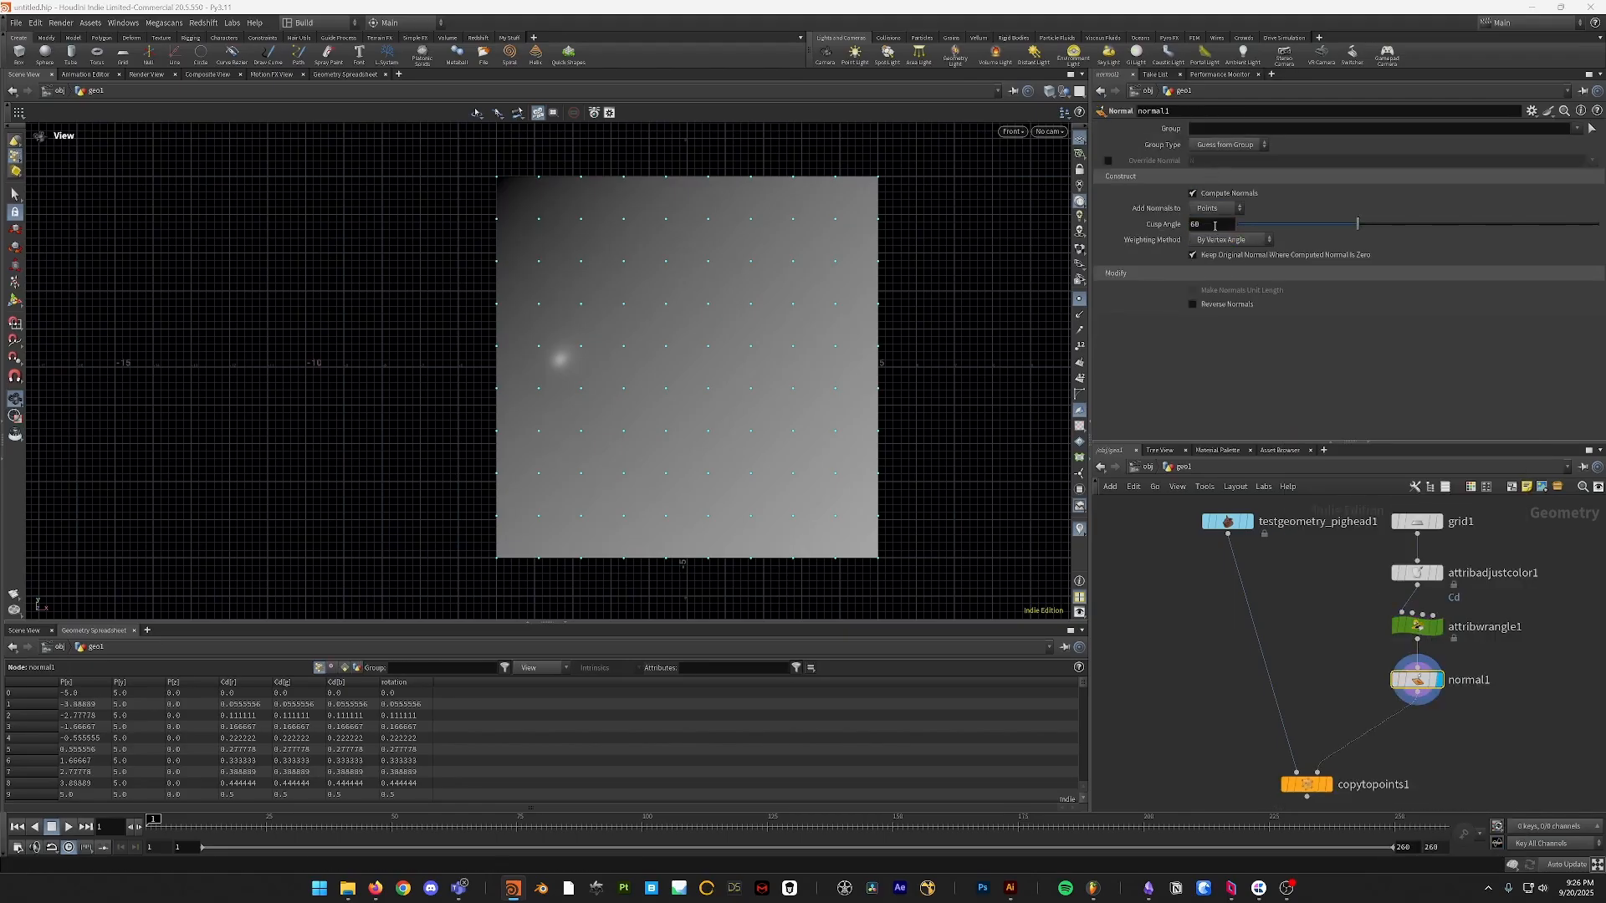
# - Insert a For-Each Point block after the Normal node and move the Copy to Points node below the block
pyautogui.moveTo(1343, 725); pyautogui.dragTo(1310, 683, button='middle')
pyautogui.press('Tab')
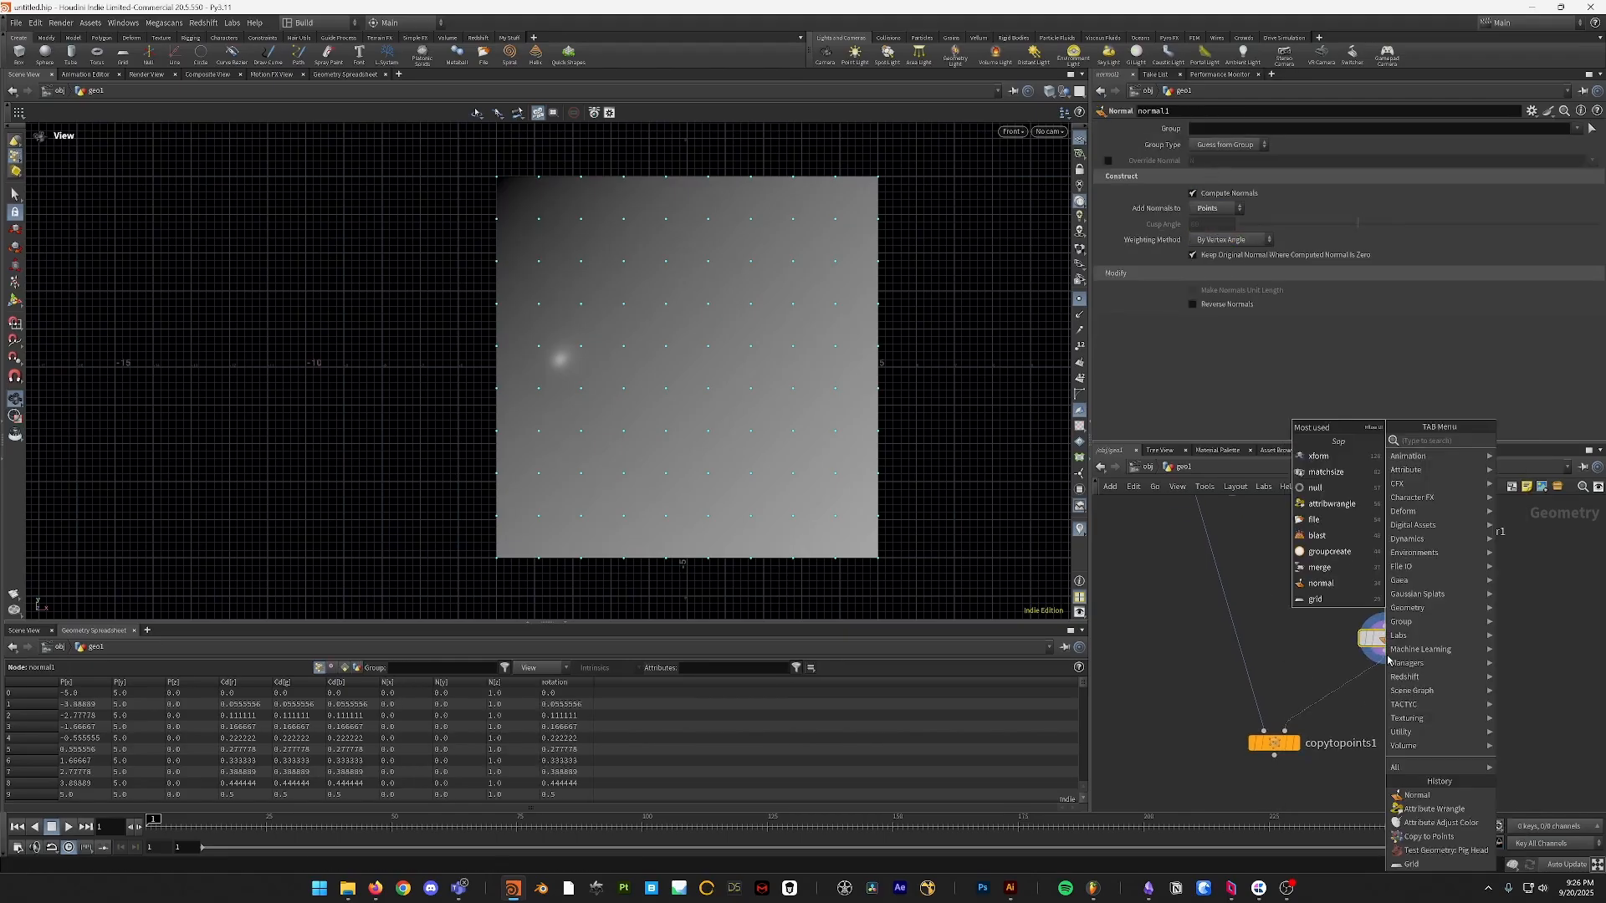
pyautogui.write('for point')
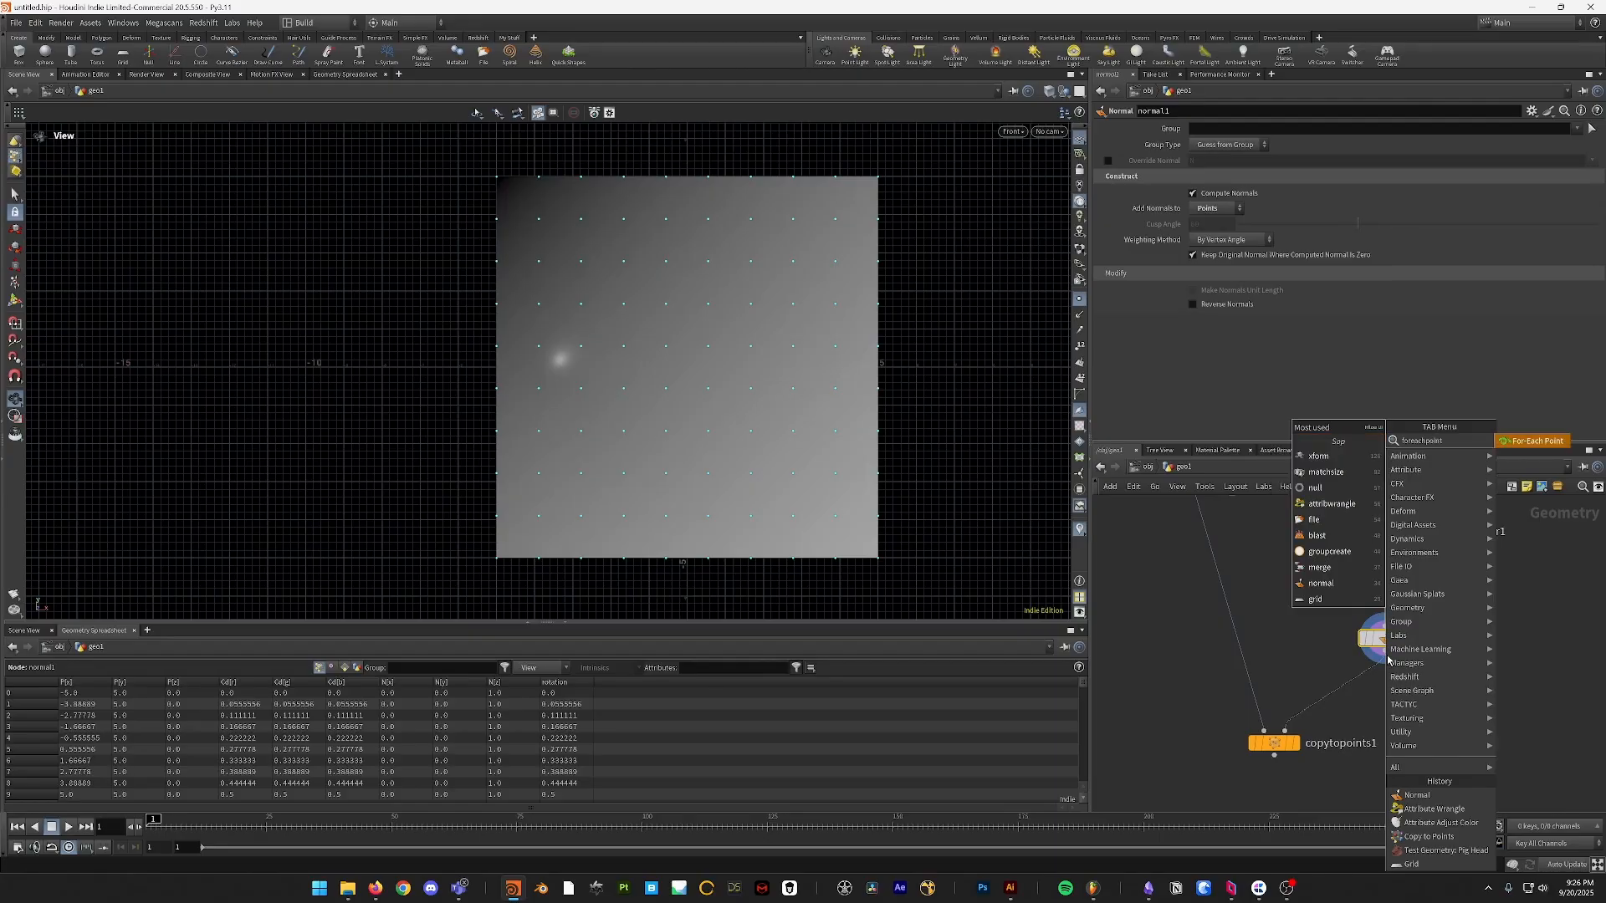
pyautogui.press('Return')
pyautogui.press('Return')
pyautogui.click(1284, 703)
pyautogui.moveTo(1283, 704); pyautogui.dragTo(1286, 609, button='middle')
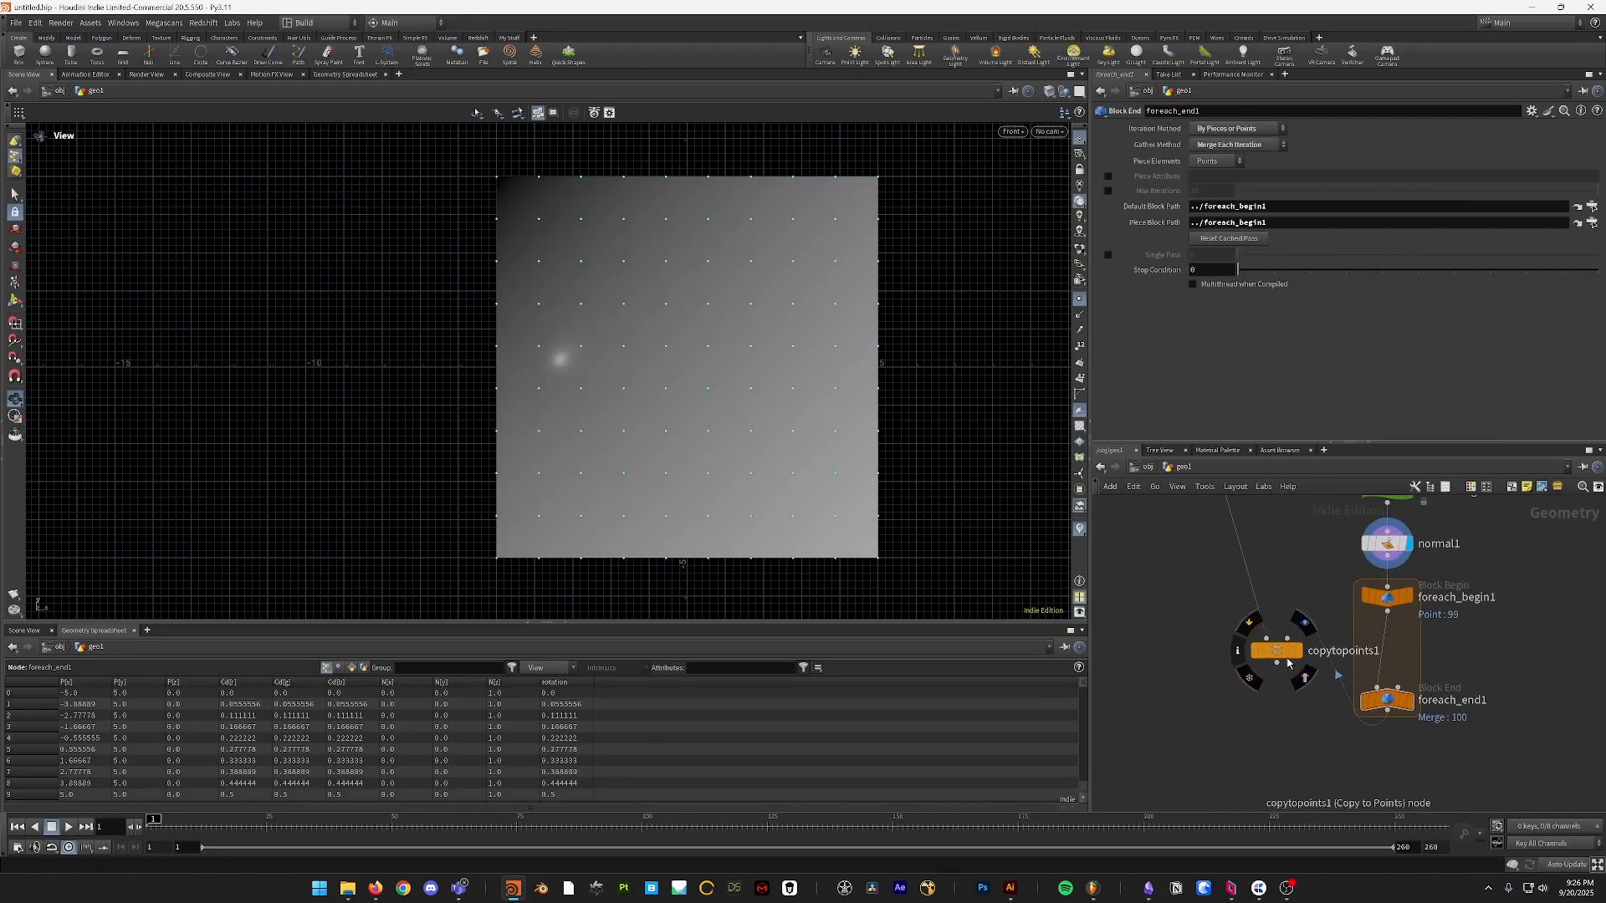
pyautogui.moveTo(1283, 656); pyautogui.dragTo(1254, 789)
# - Insert a Match Size node inside the for-each block and enable Stash Transform with the attribute name xform
pyautogui.rightClick(1390, 621)
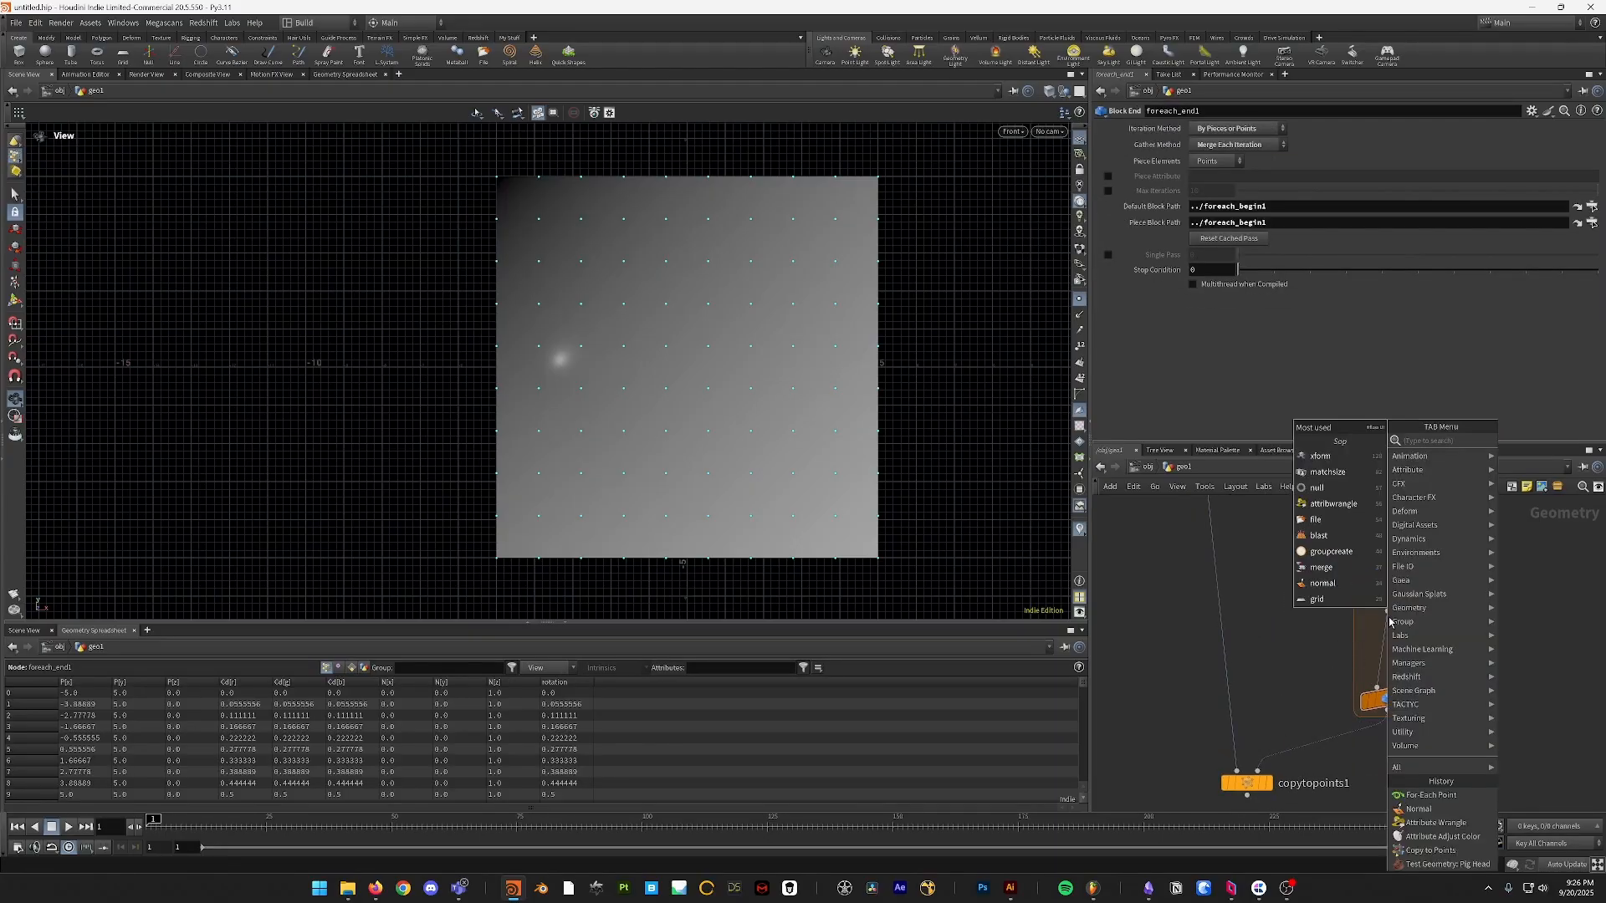
pyautogui.click(1328, 472)
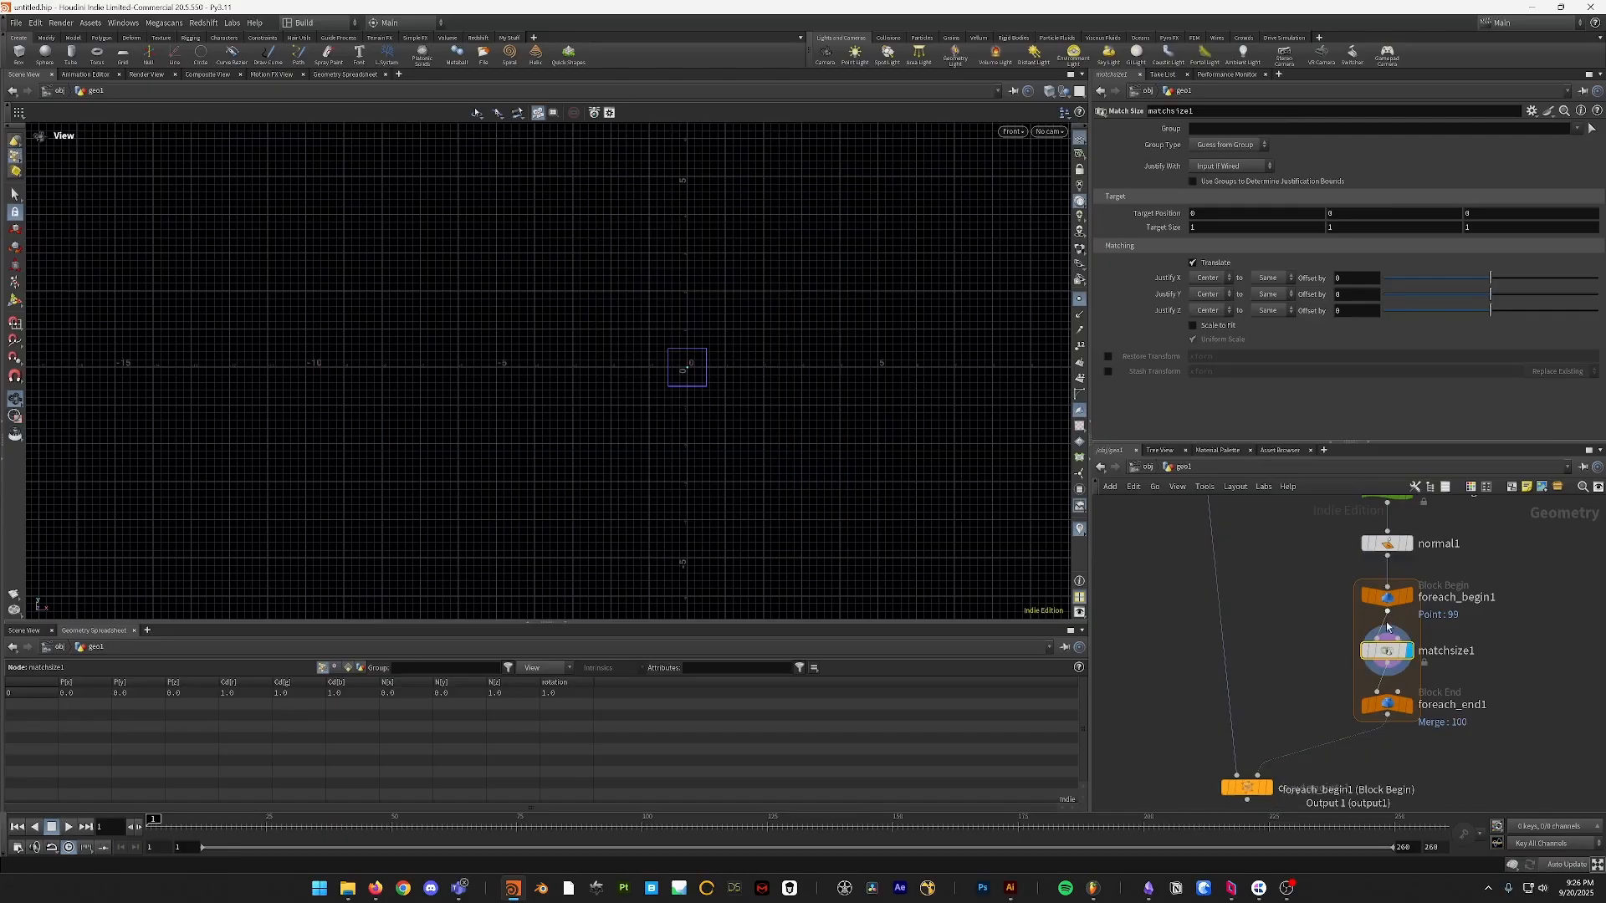
pyautogui.moveTo(837, 376); pyautogui.dragTo(660, 459)
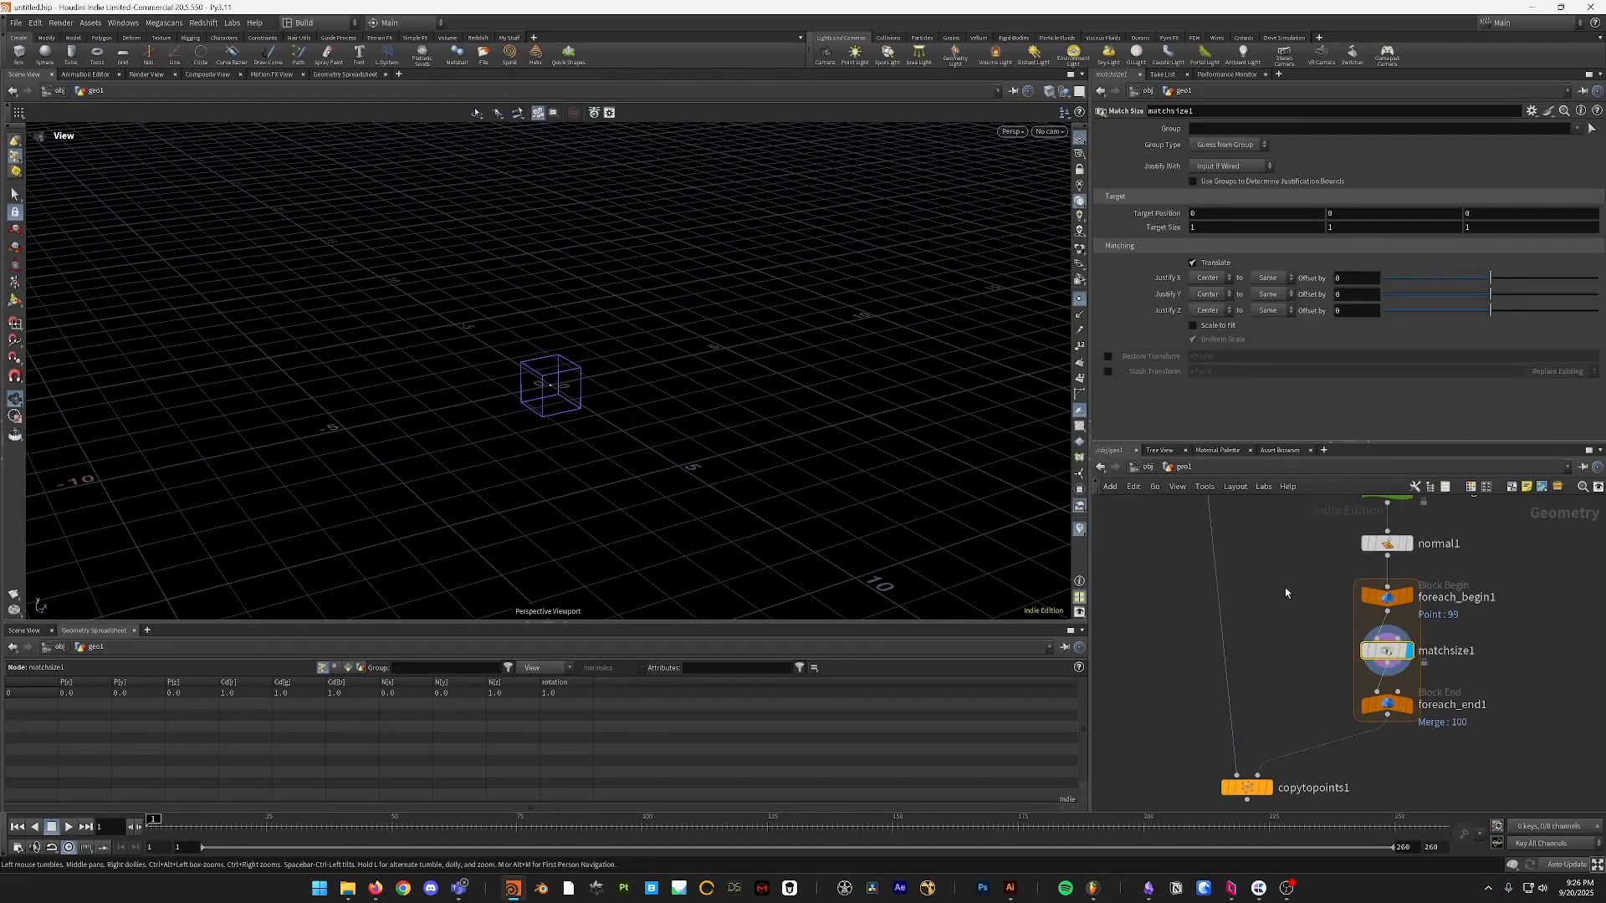
pyautogui.click(1108, 371)
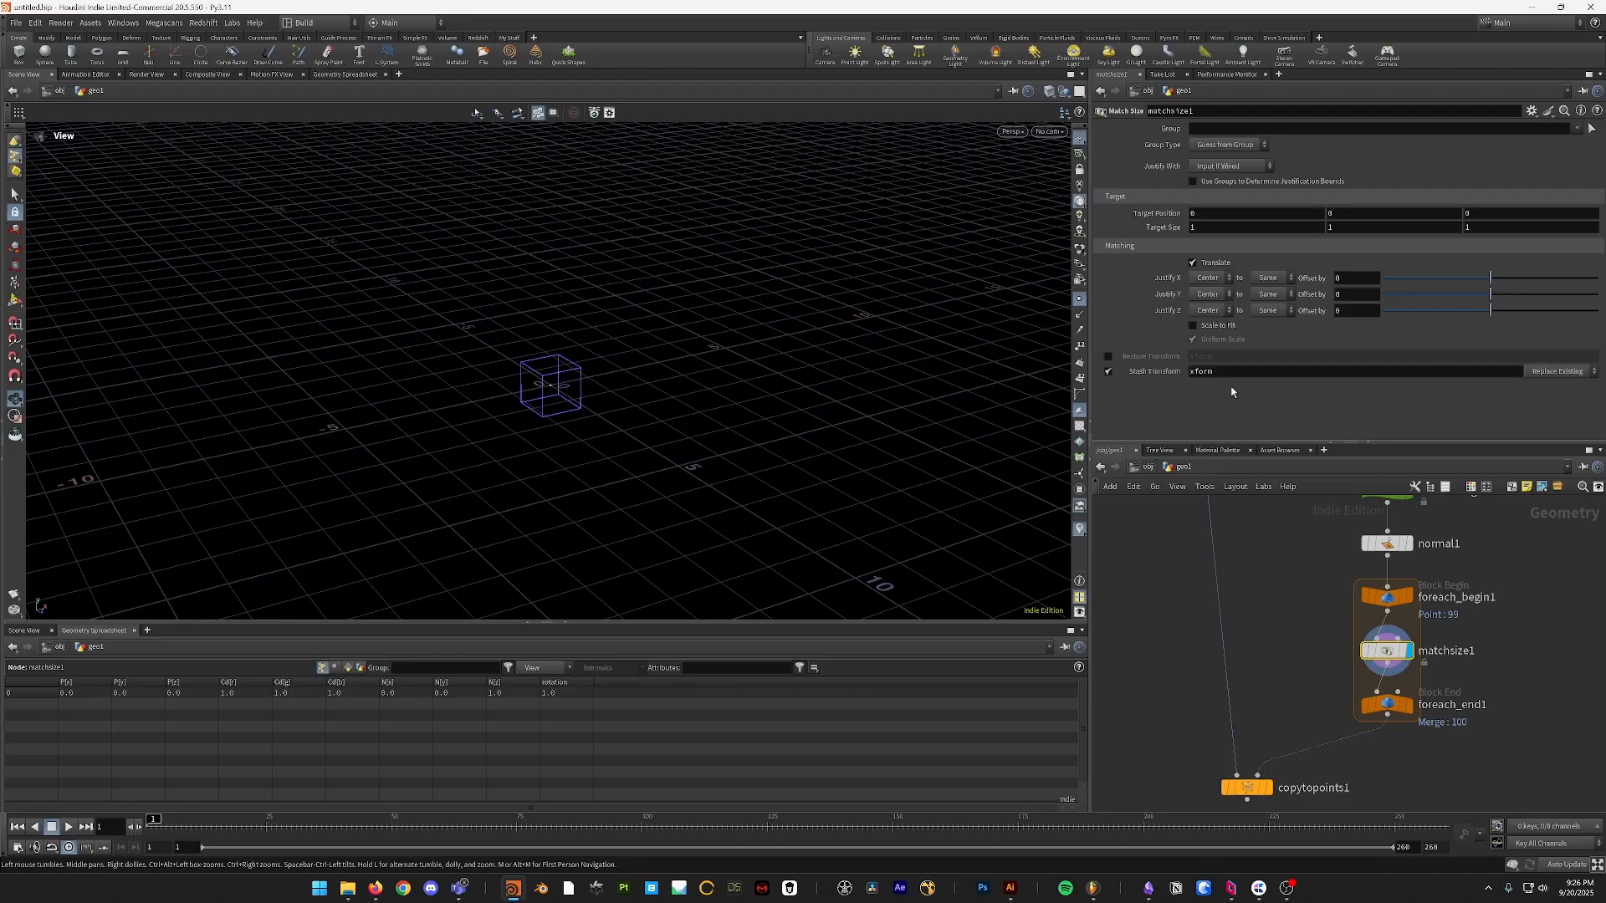
# - Insert a Transform node after the Match Size node inside the for-each block
pyautogui.moveTo(1325, 677); pyautogui.dragTo(1300, 649, button='middle')
pyautogui.rightClick(1361, 637)
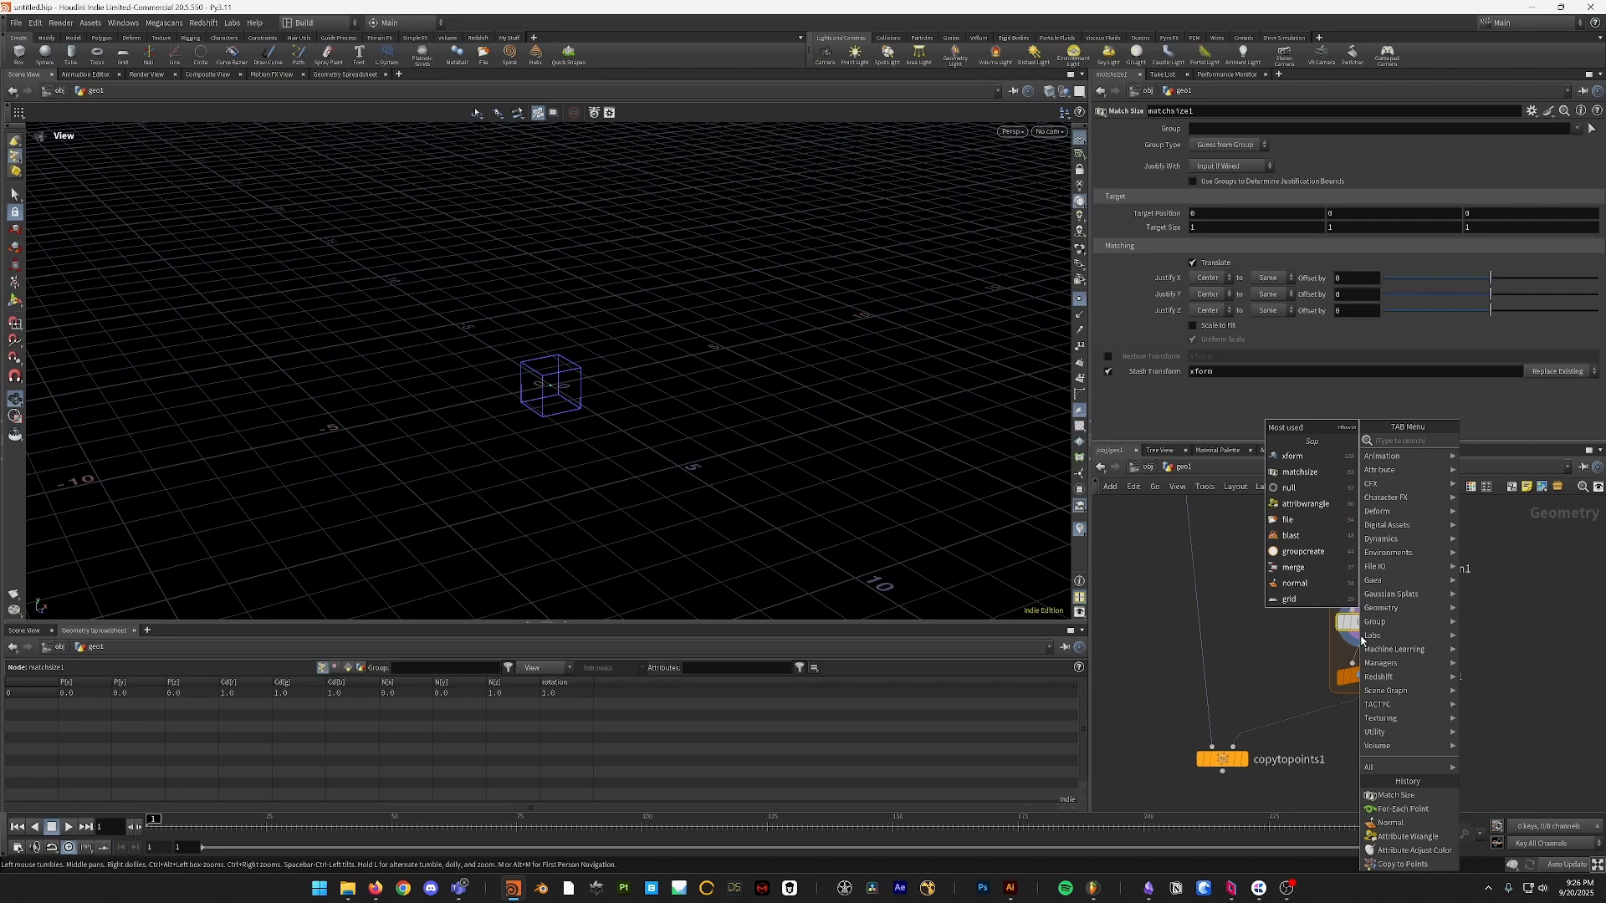
pyautogui.write('transfo')
pyautogui.press('Return')
pyautogui.click(1362, 639)
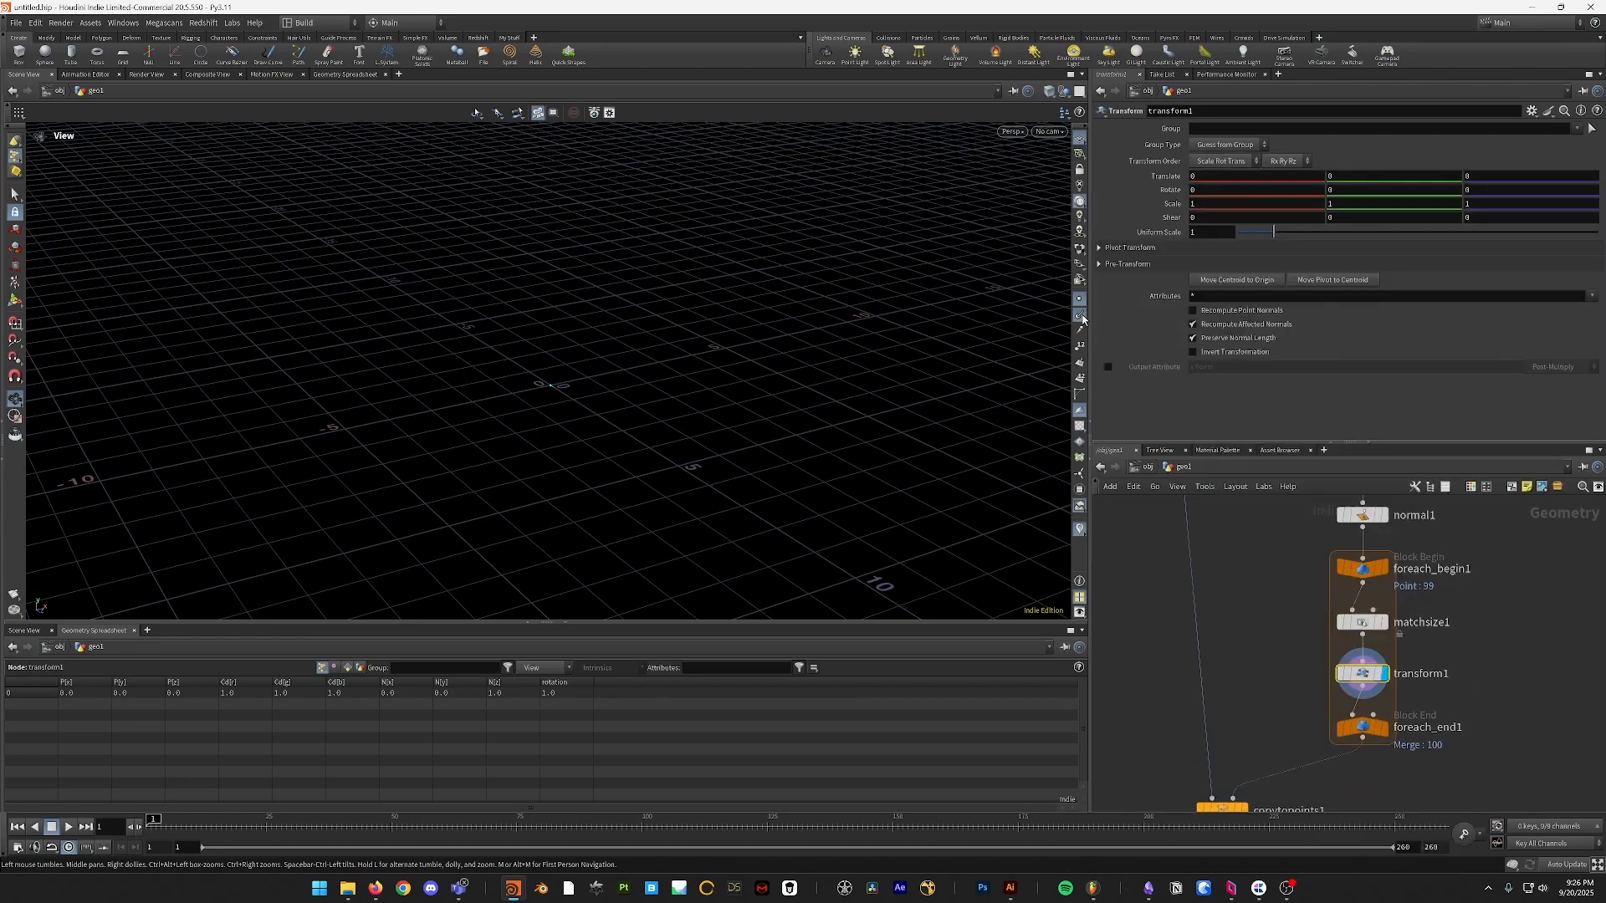
pyautogui.moveTo(585, 418); pyautogui.dragTo(602, 376)
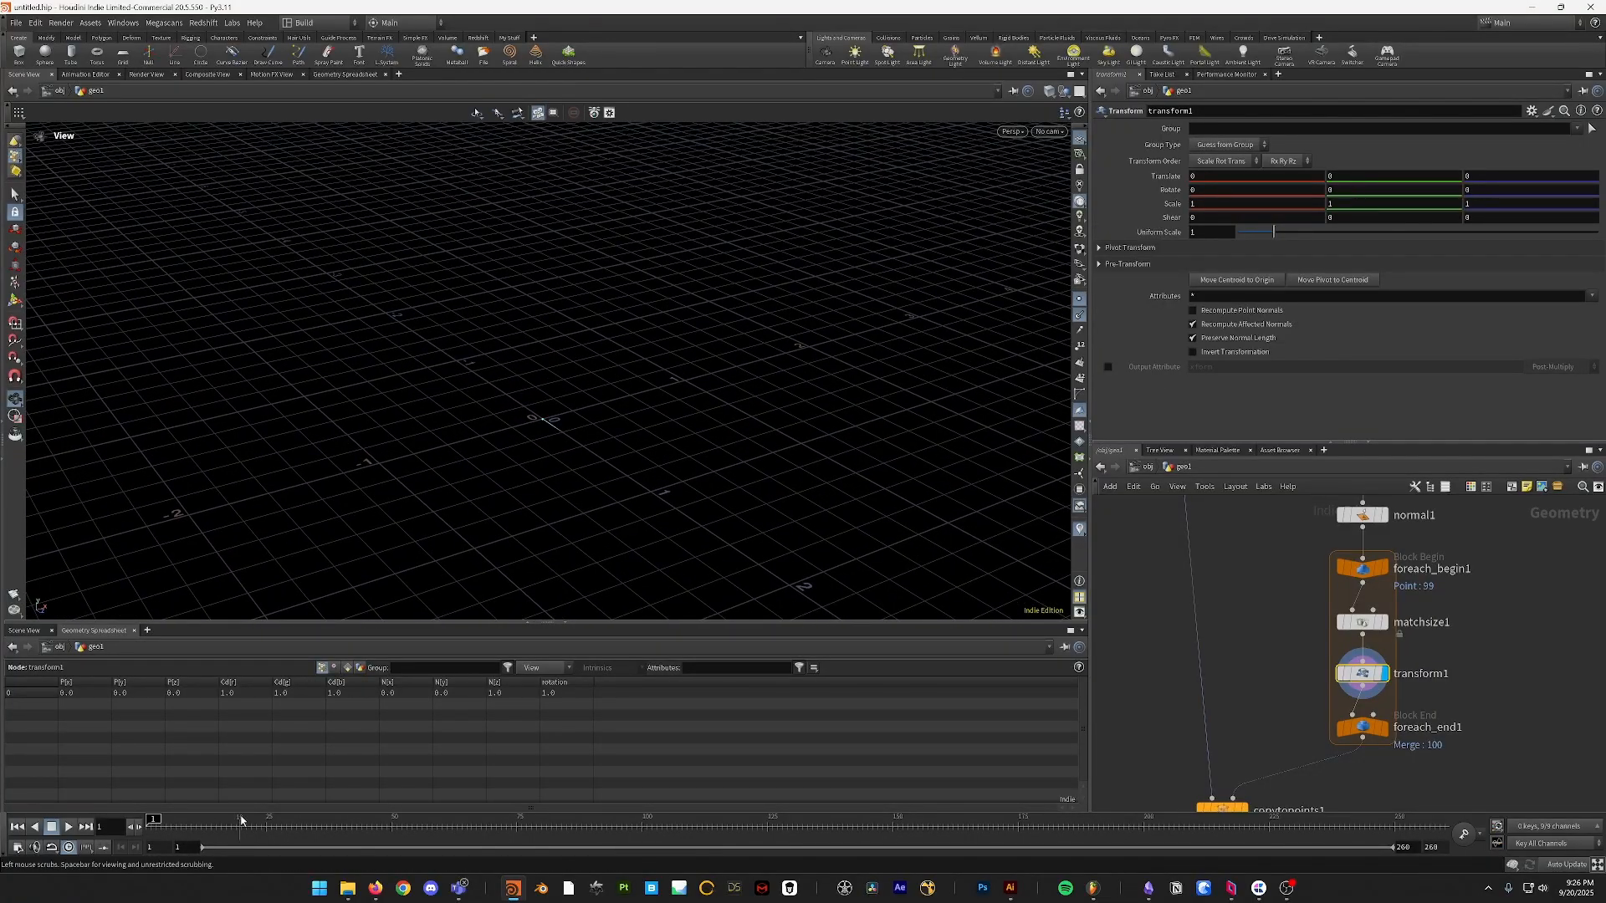
# - Keyframe the Transform's Y rotation at 0 on frame 1 and 360 on frame 78, and return to the first frame
pyautogui.keyDown('alt'); pyautogui.click(1359, 191); pyautogui.keyUp('alt')
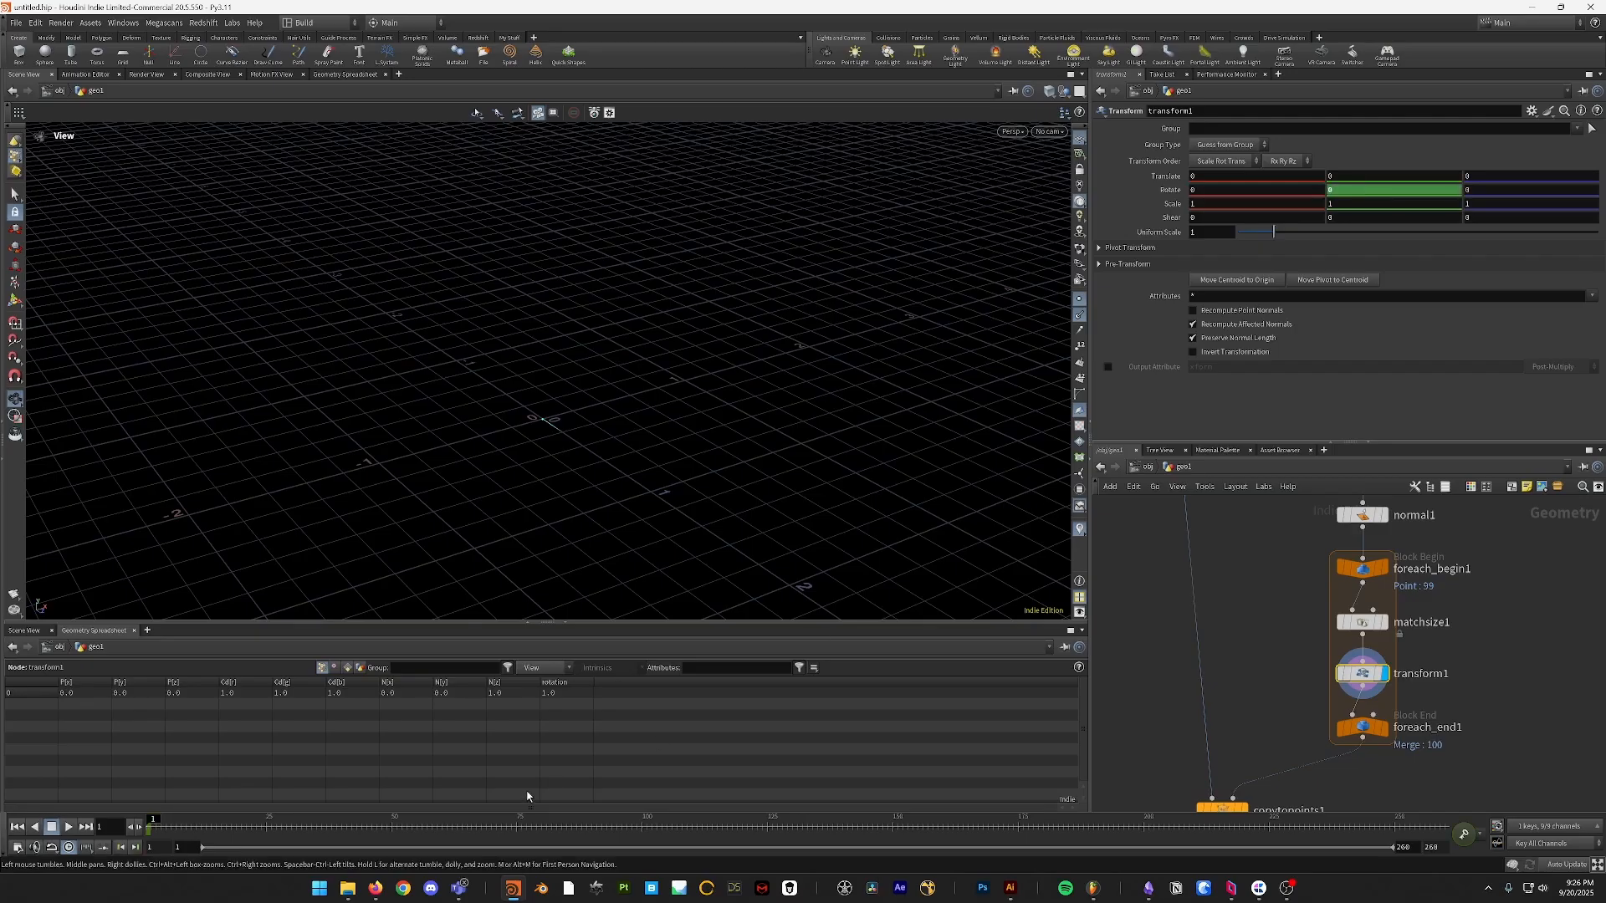
pyautogui.moveTo(520, 824); pyautogui.dragTo(532, 824)
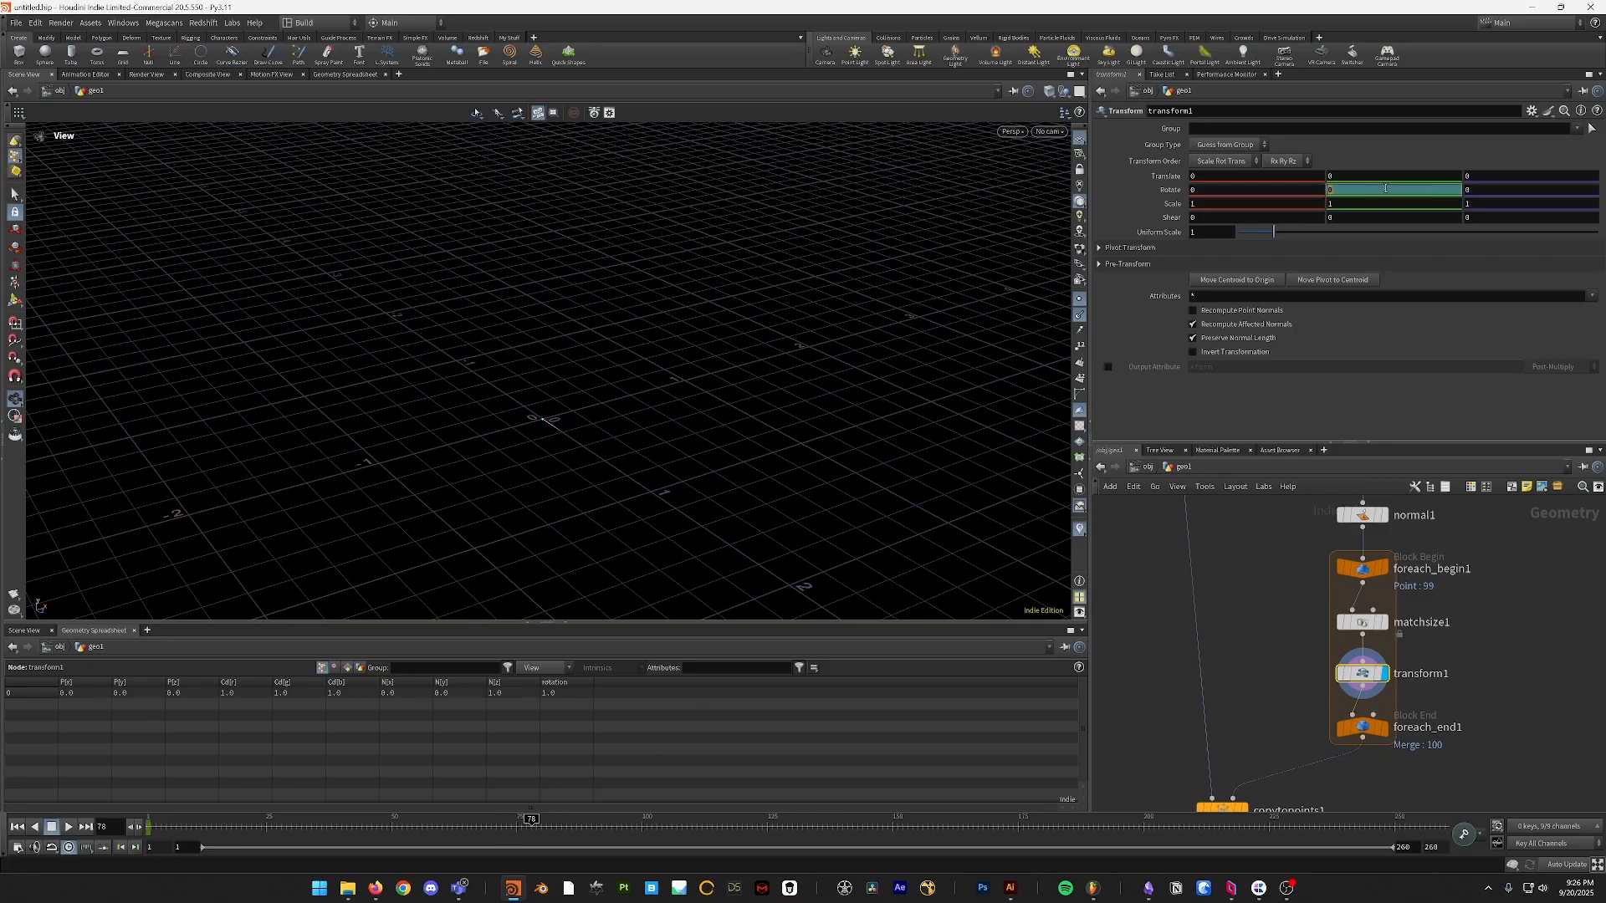
pyautogui.write('360')
pyautogui.press('Return')
pyautogui.keyDown('alt'); pyautogui.click(1385, 188); pyautogui.keyUp('alt')
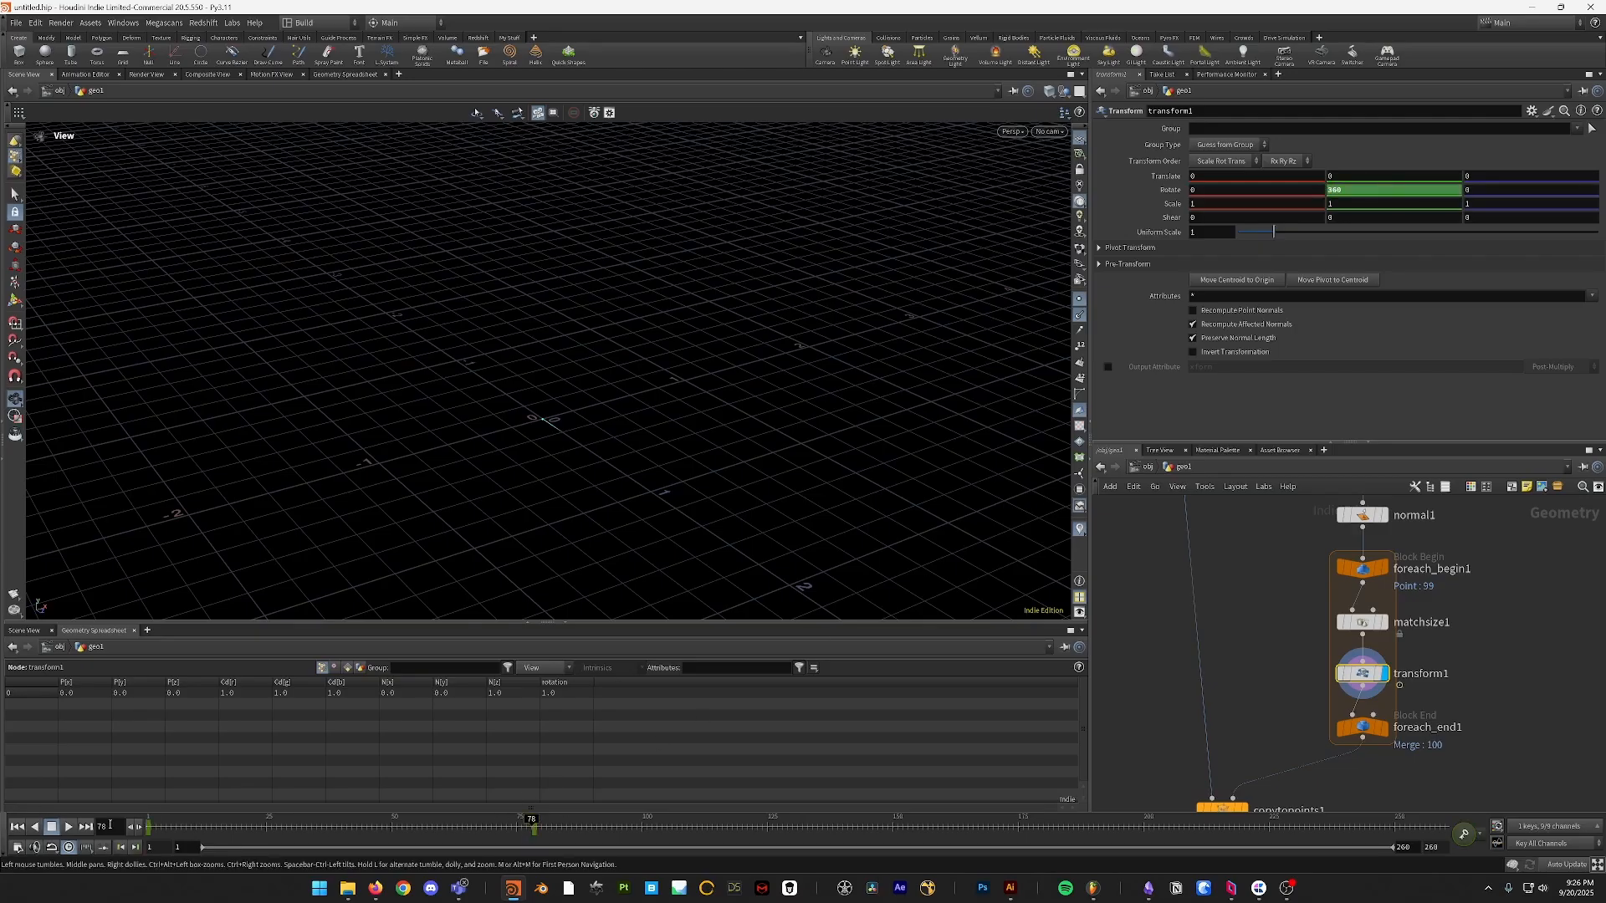
pyautogui.click(18, 827)
pyautogui.click(71, 827)
pyautogui.hotkey('ctrl', 'Up')
# - Insert a second Match Size node after the Transform, with Translate disabled and Restore Transform enabled
pyautogui.moveTo(1229, 723); pyautogui.dragTo(1220, 668, button='middle')
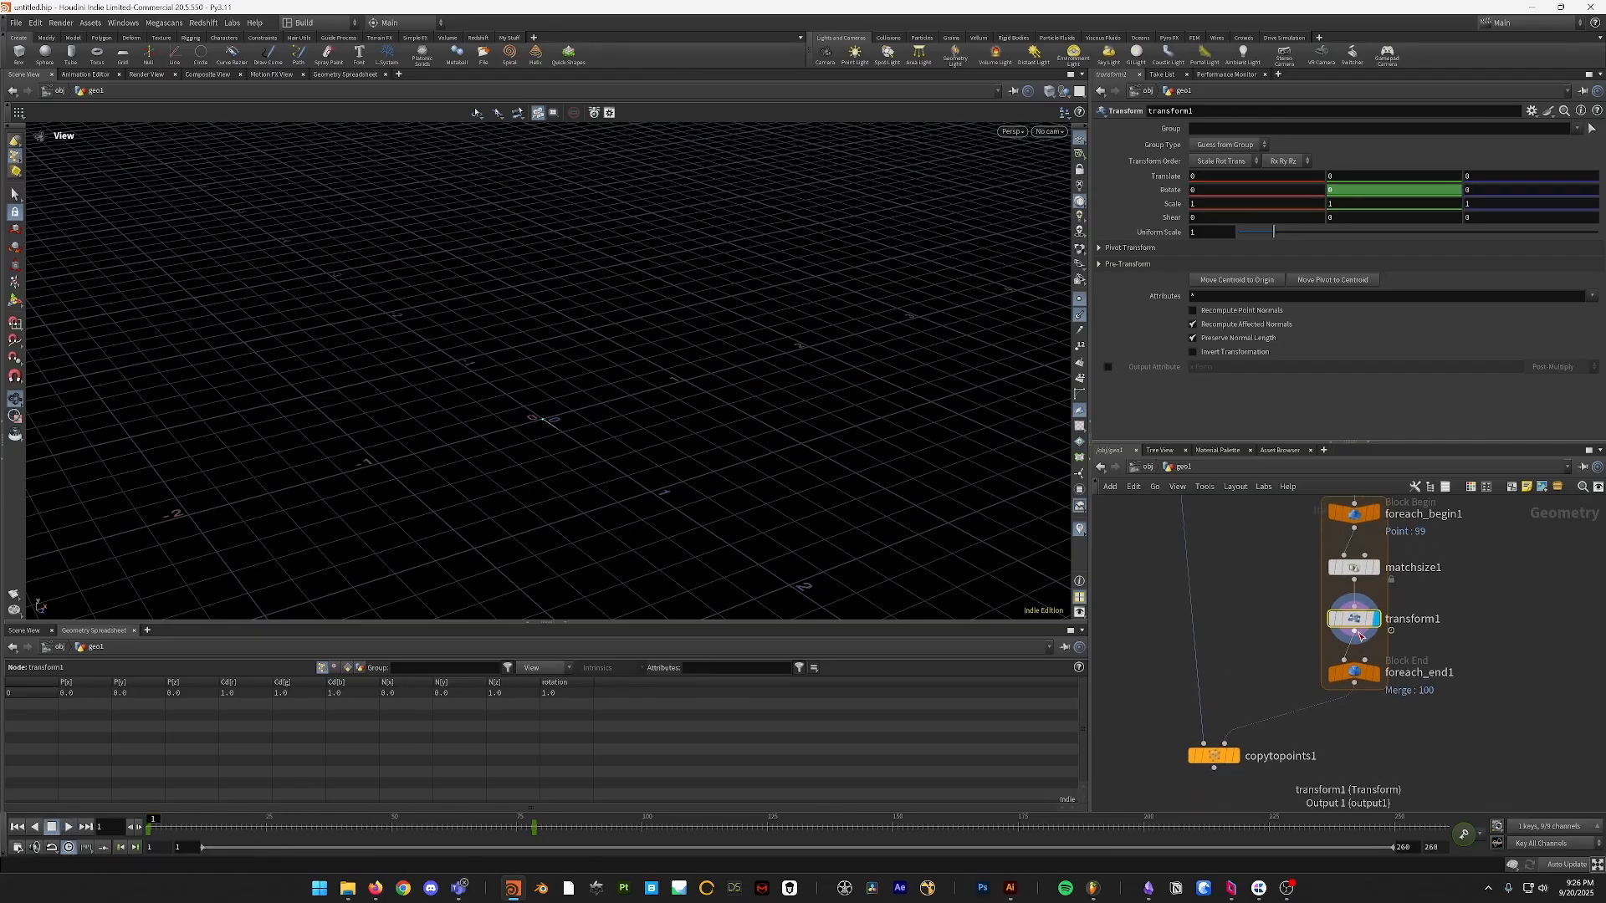
pyautogui.press('Tab')
pyautogui.write('match')
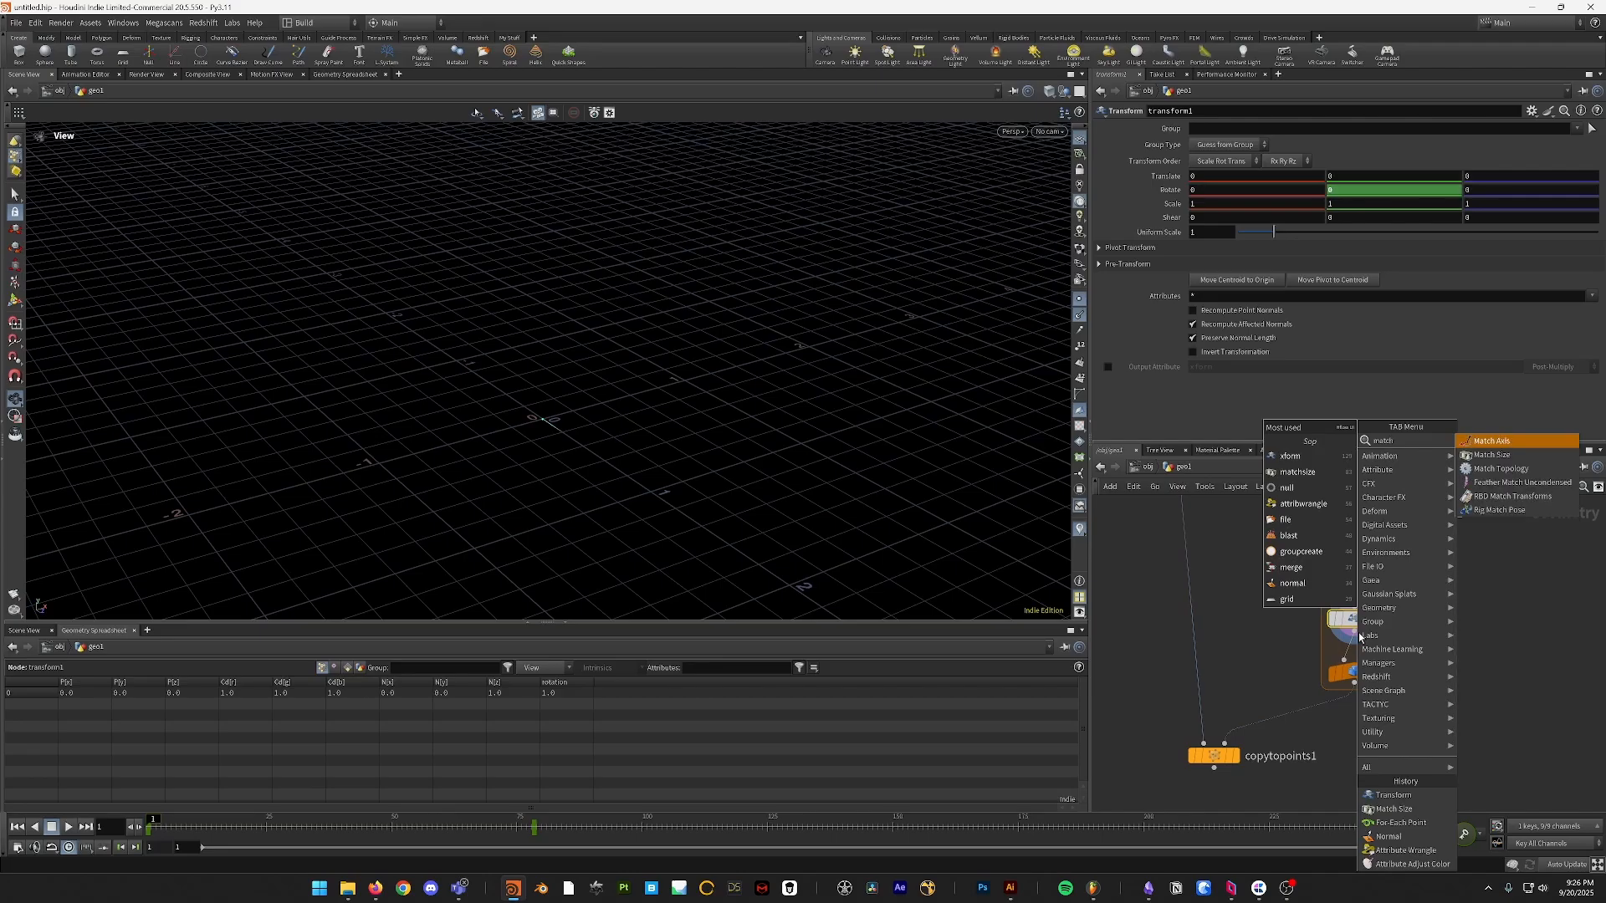
pyautogui.click(1491, 454)
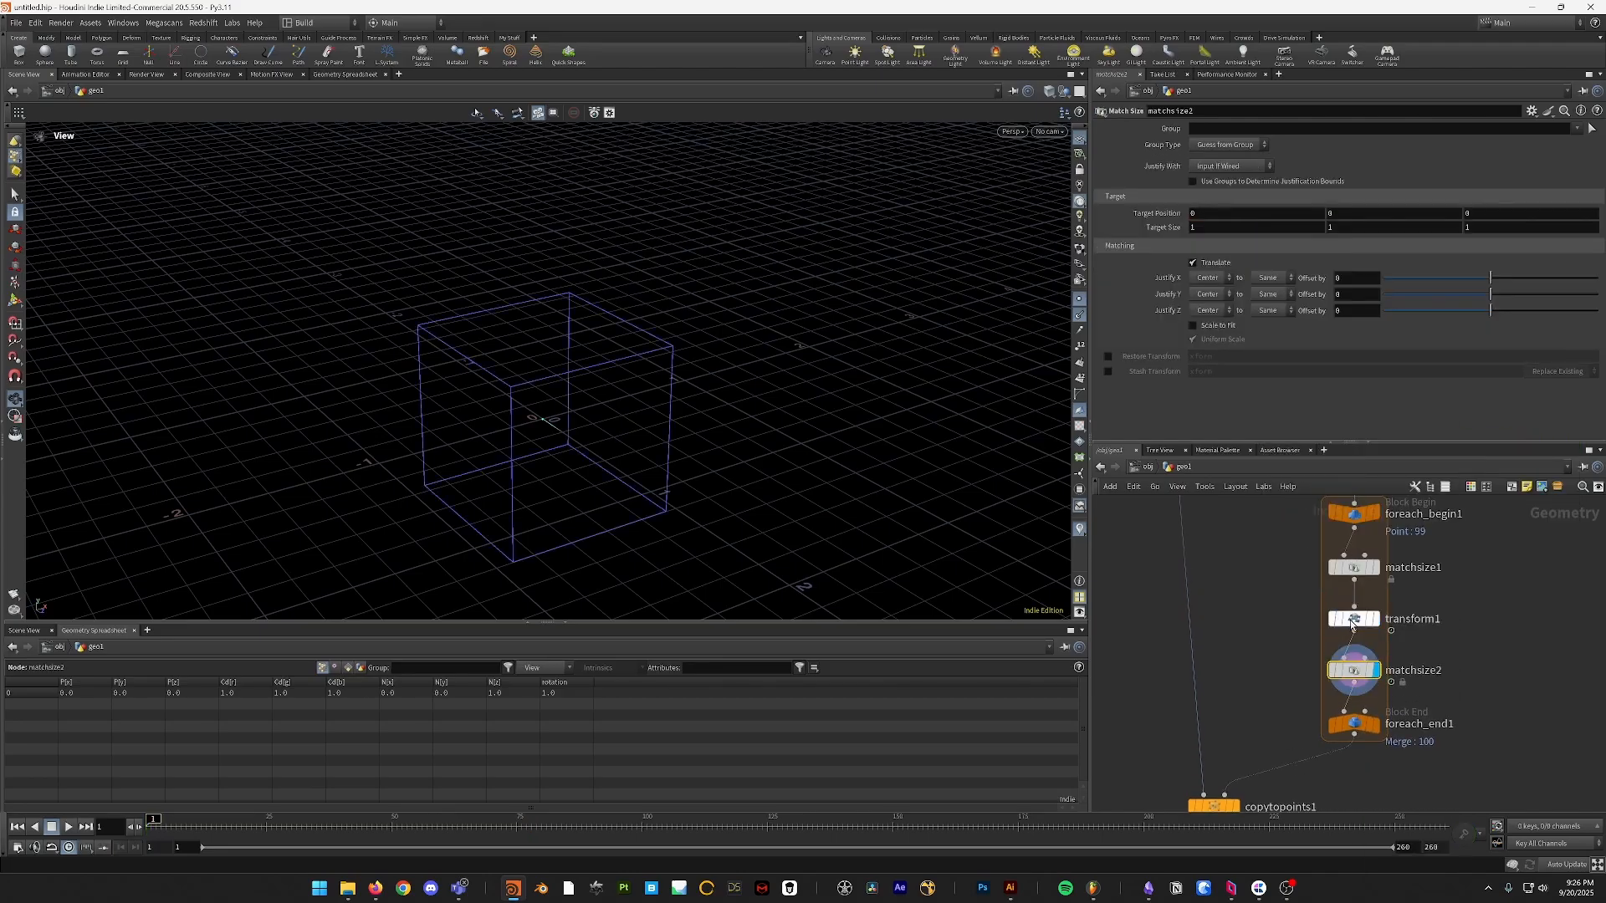
pyautogui.click(1192, 263)
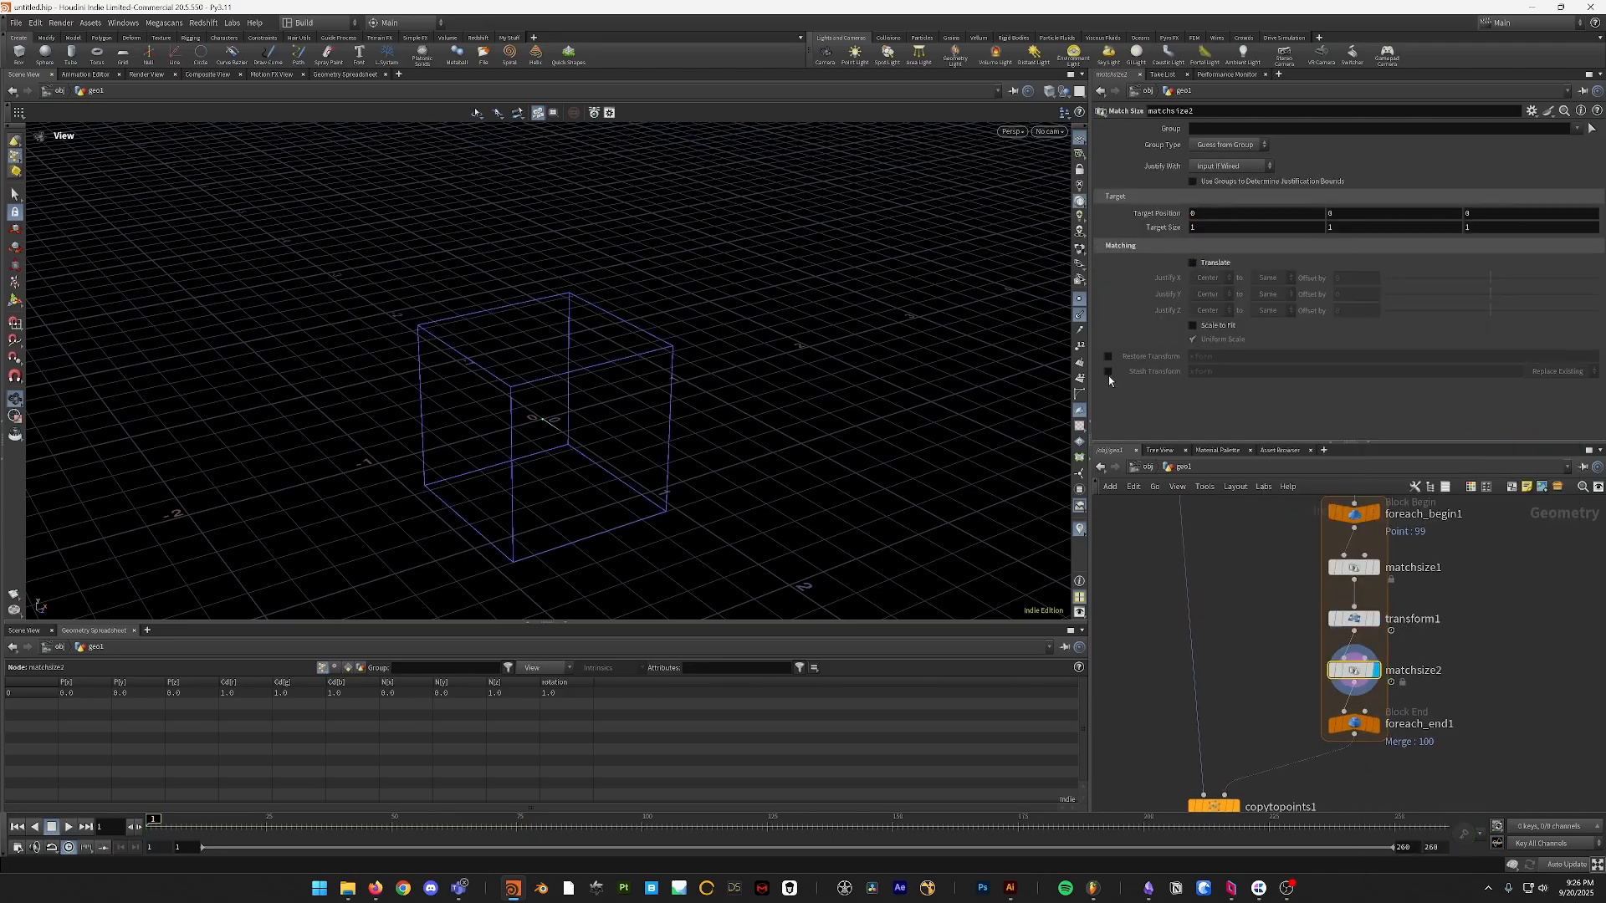
pyautogui.click(1108, 357)
# - Display the for-each block's end node, frame all its points in the viewport, and check them along the timeline
pyautogui.moveTo(1260, 704); pyautogui.dragTo(1444, 763)
pyautogui.press('r')
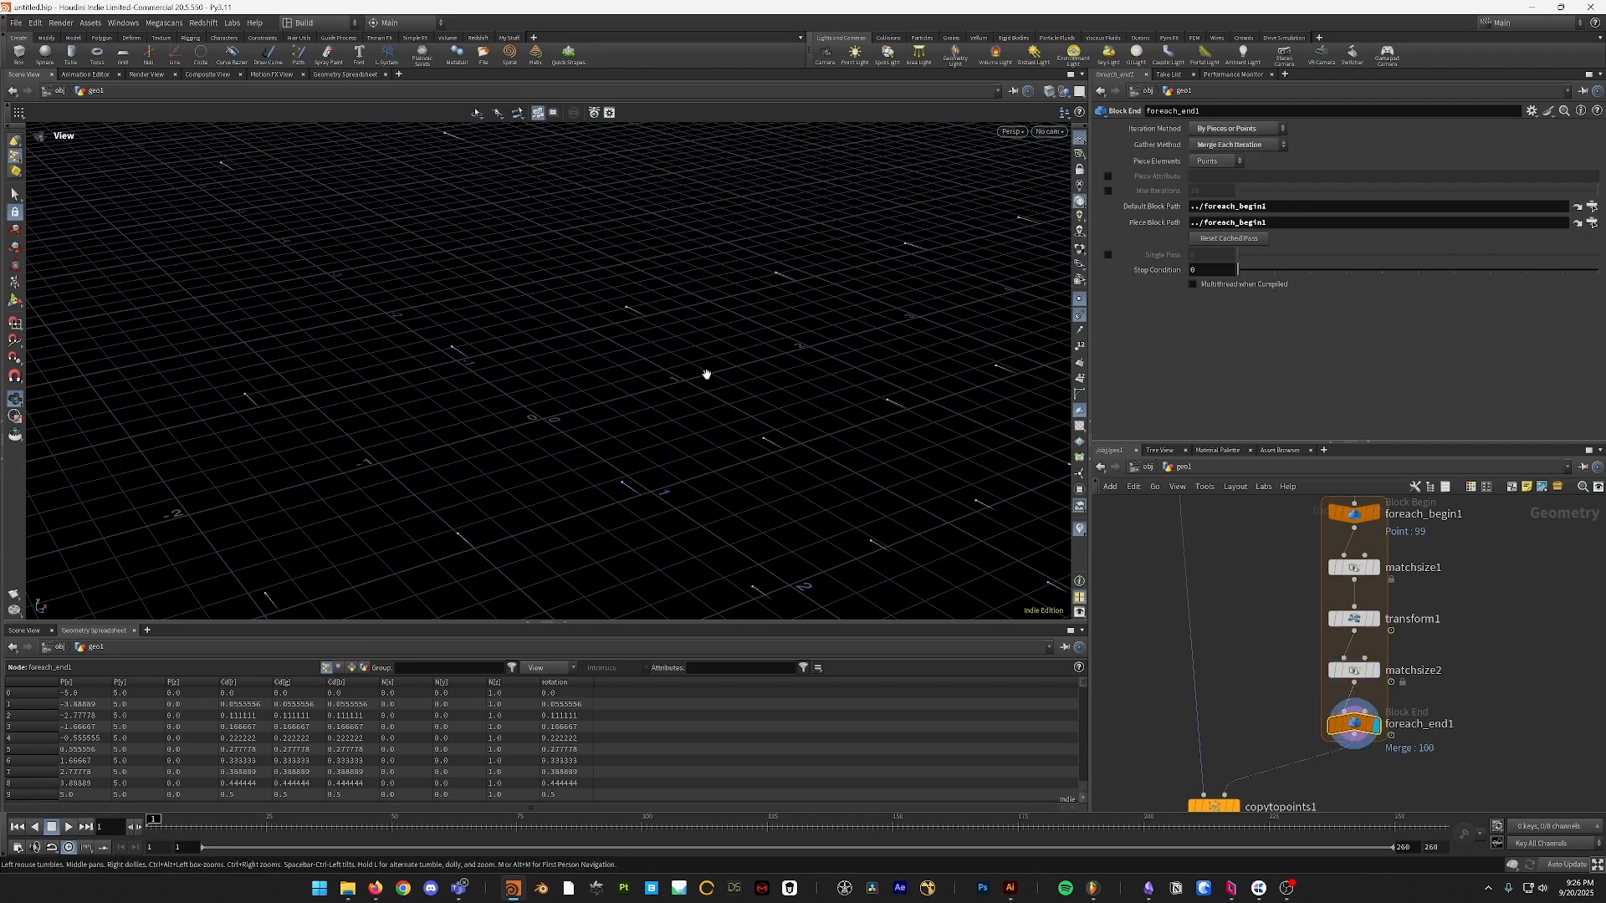
pyautogui.press('f')
pyautogui.moveTo(722, 391); pyautogui.dragTo(549, 307)
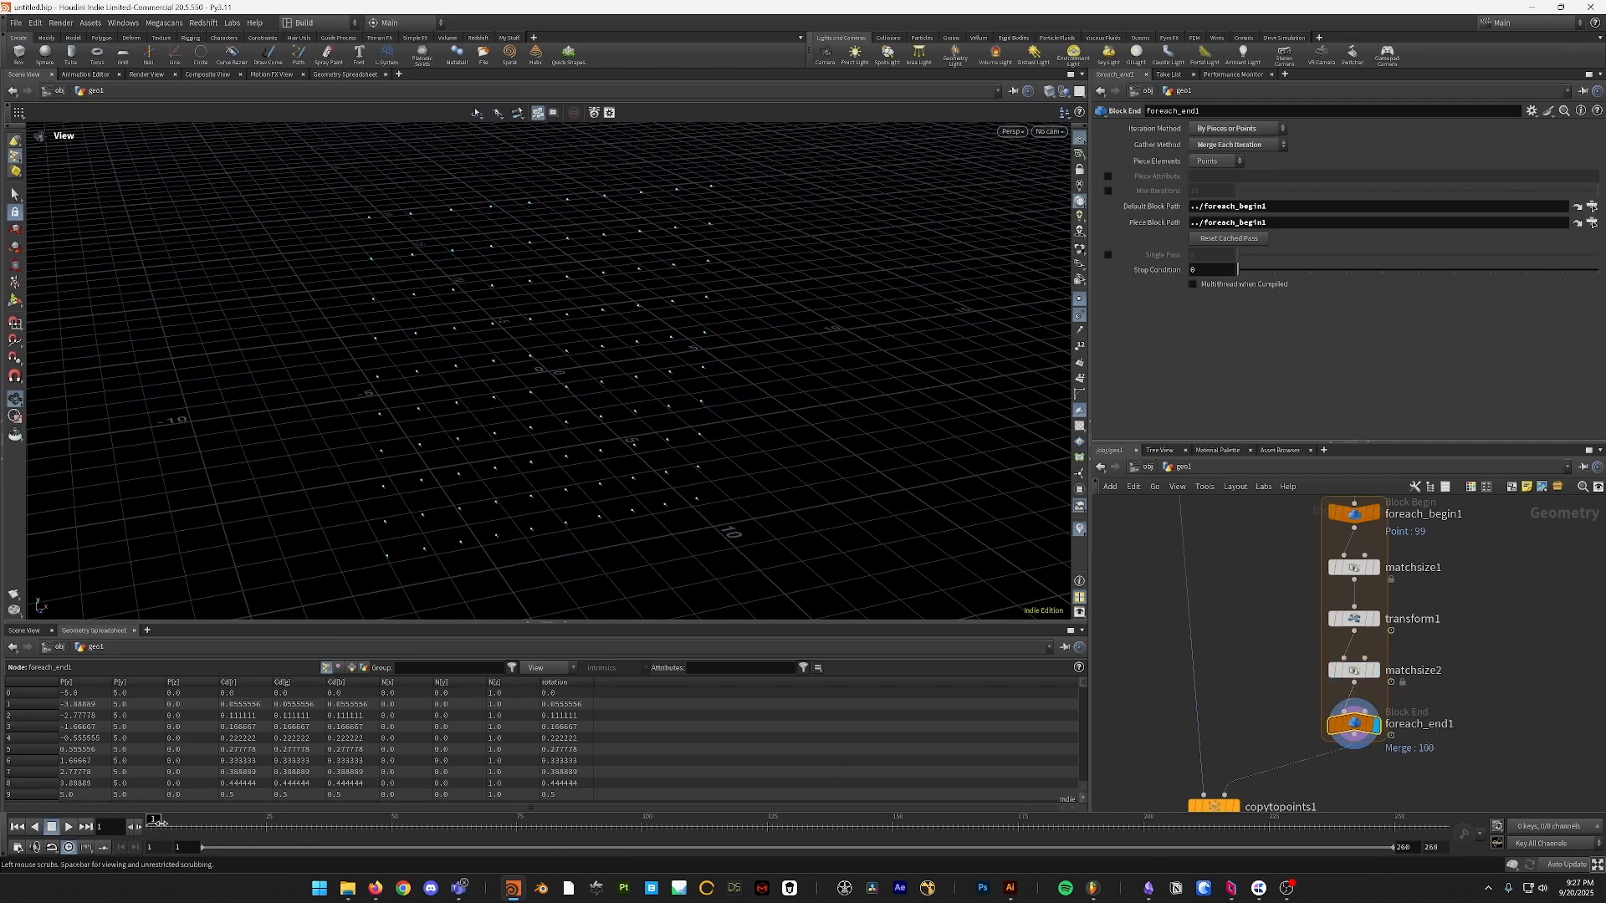
pyautogui.moveTo(155, 821)
pyautogui.mouseDown()
pyautogui.moveTo(496, 821)
pyautogui.moveTo(155, 820)
pyautogui.mouseUp()
# - Insert a Time Shift node between the Transform and the second Match Size inside the for-each block
pyautogui.moveTo(1242, 609); pyautogui.dragTo(1213, 584, button='middle')
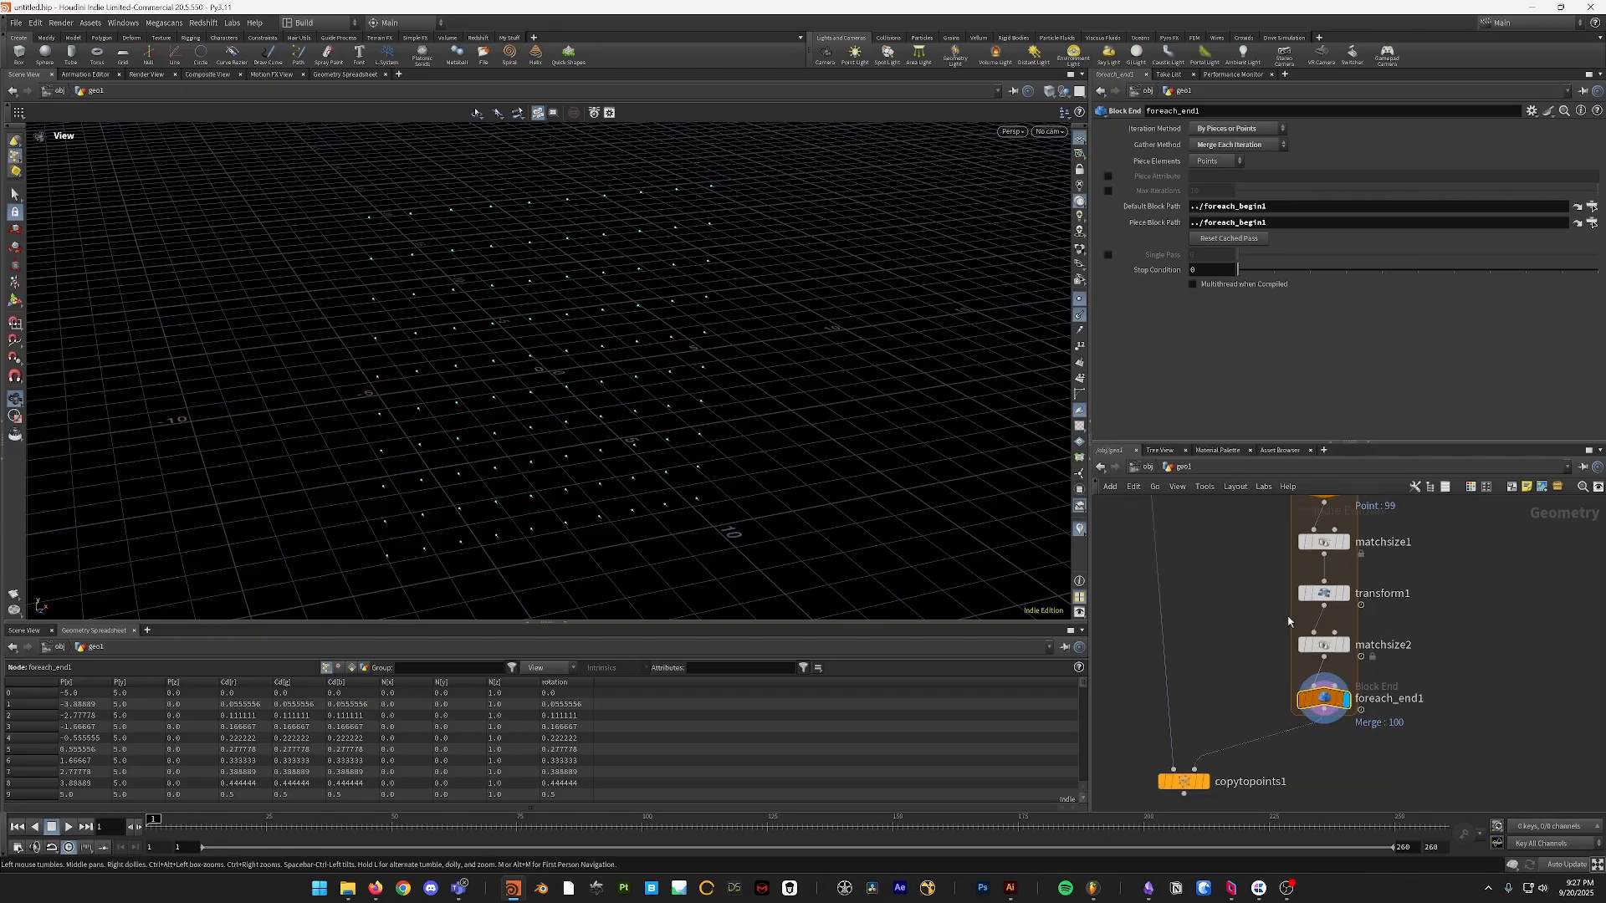
pyautogui.press('Tab')
pyautogui.write('t')
pyautogui.press('BackSpace')
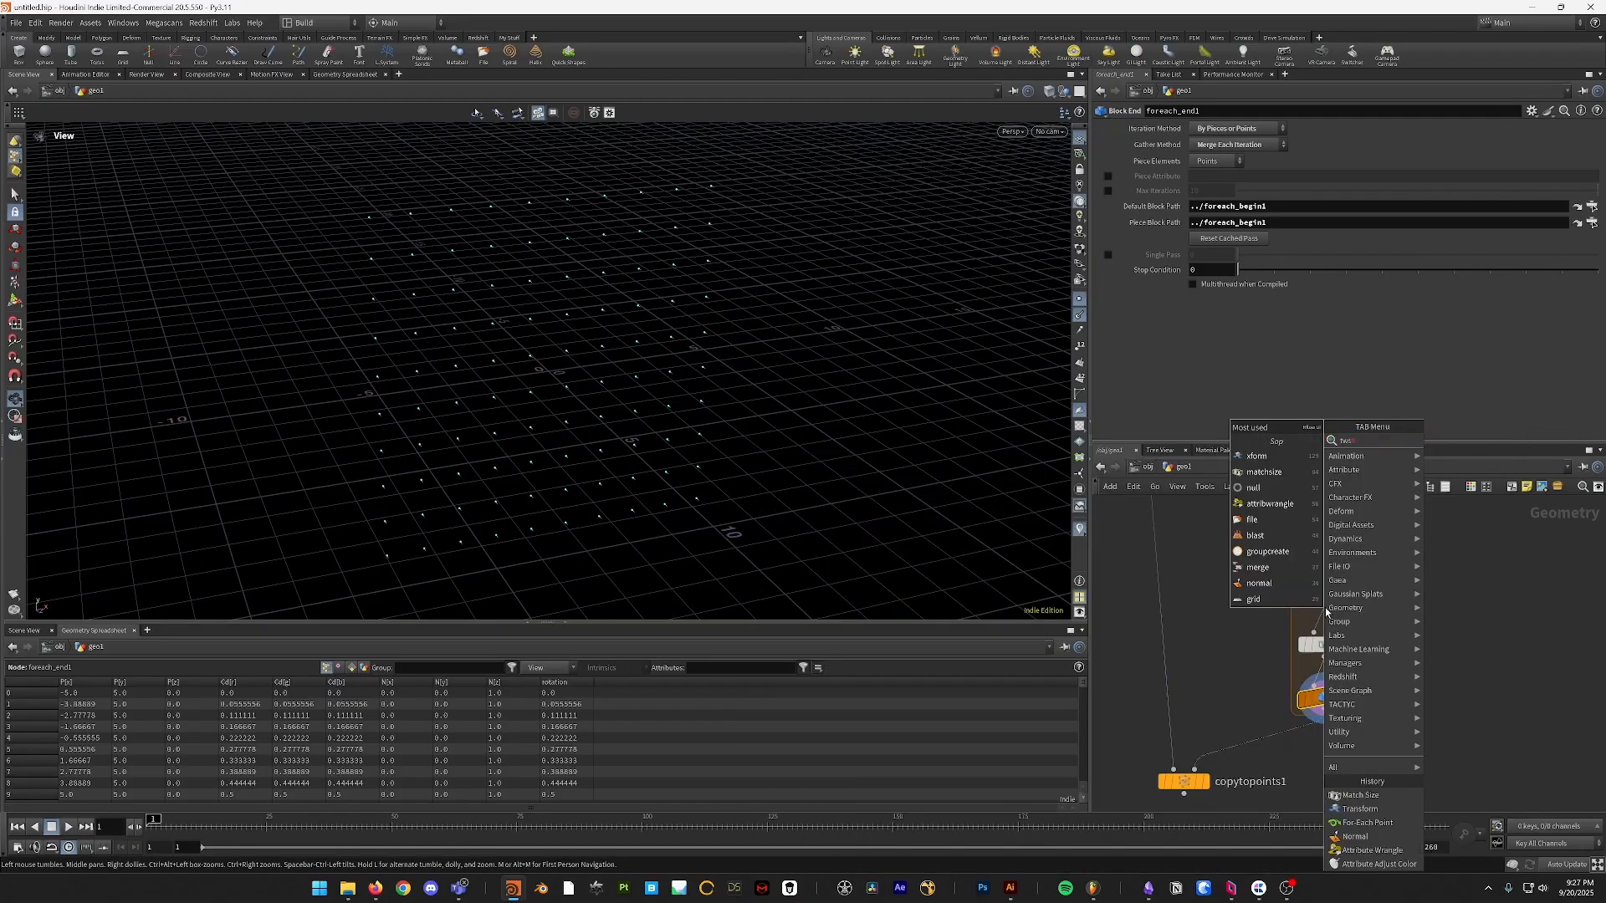
pyautogui.write('times')
pyautogui.press('Return')
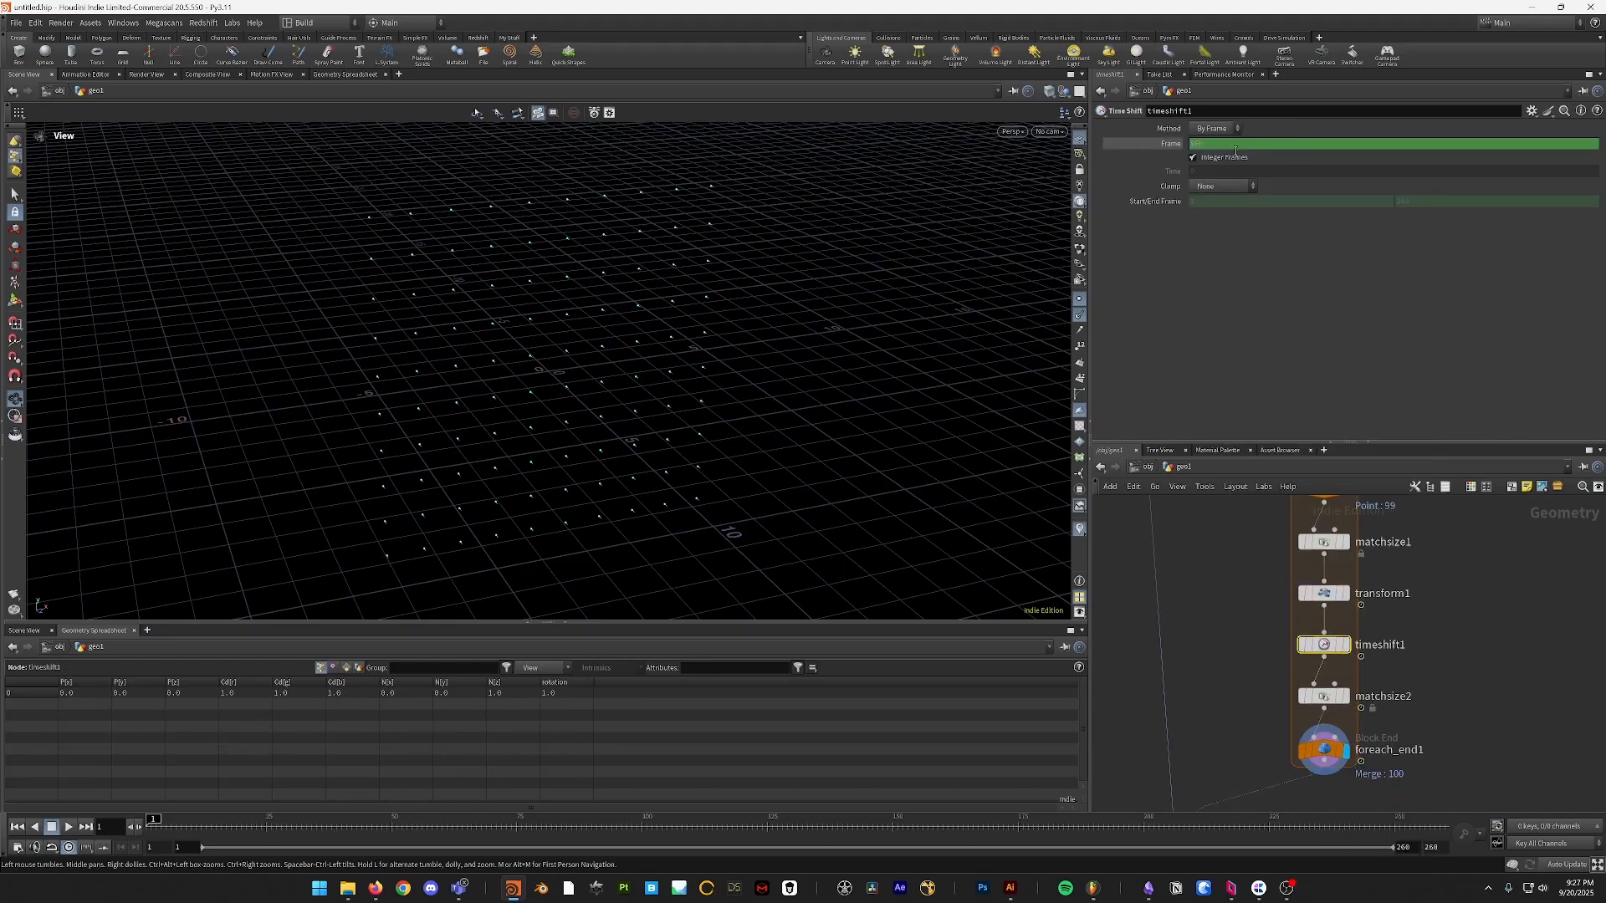
# - Set the Time Shift's Frame expression to $F - point("../foreach_begin1/", 0, "rotation", 0)
pyautogui.doubleClick(1251, 146)
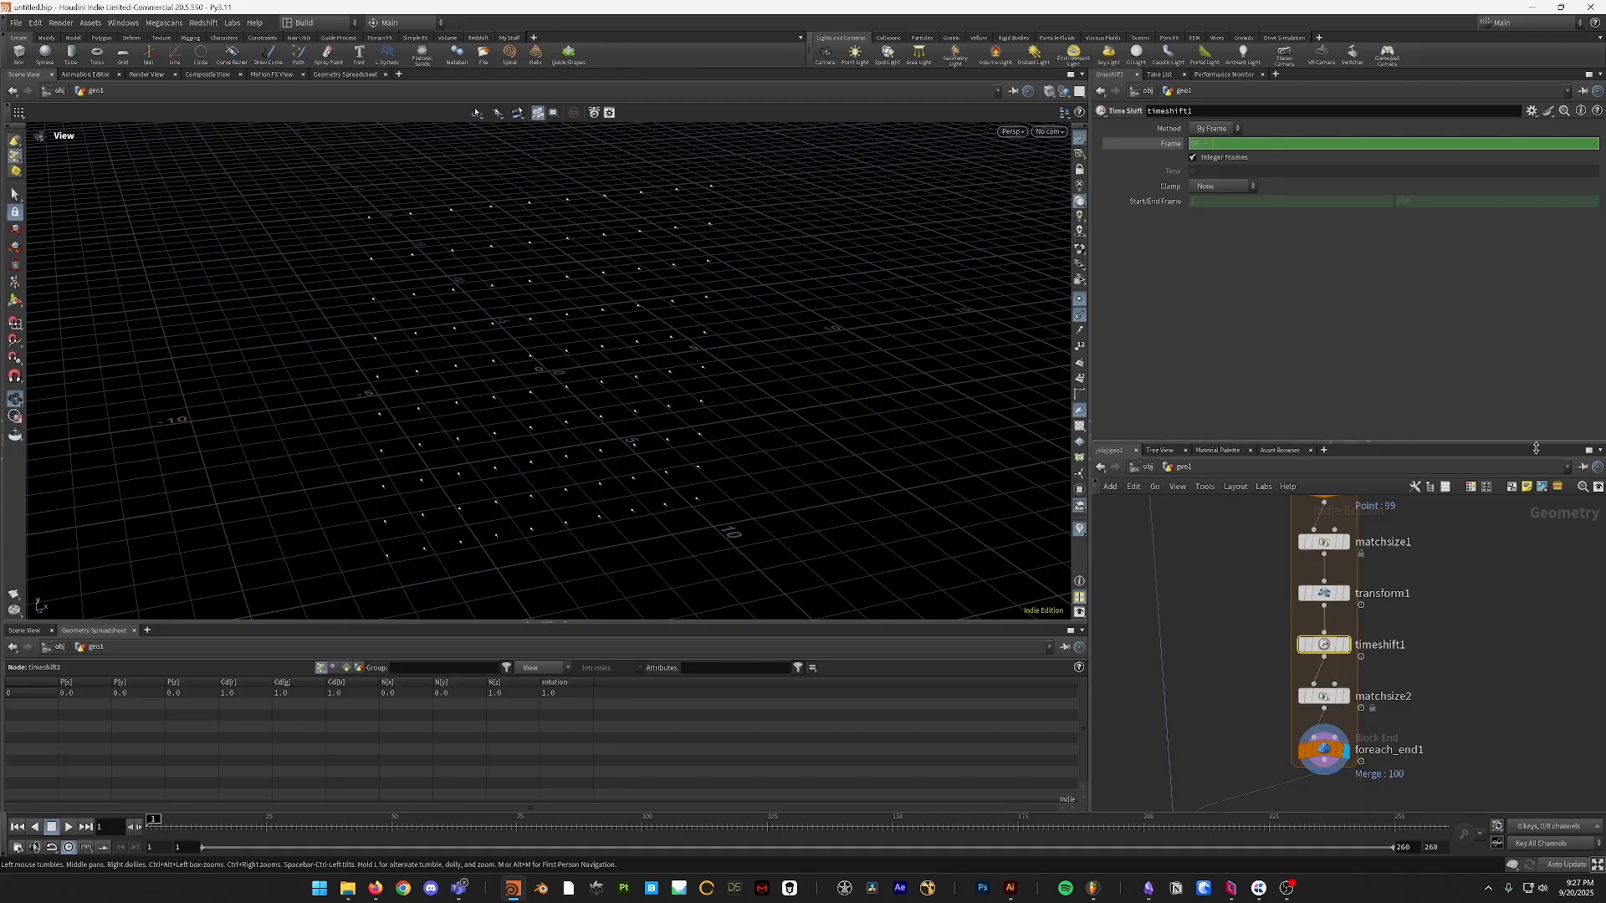
pyautogui.moveTo(1436, 579); pyautogui.dragTo(1436, 660, button='middle')
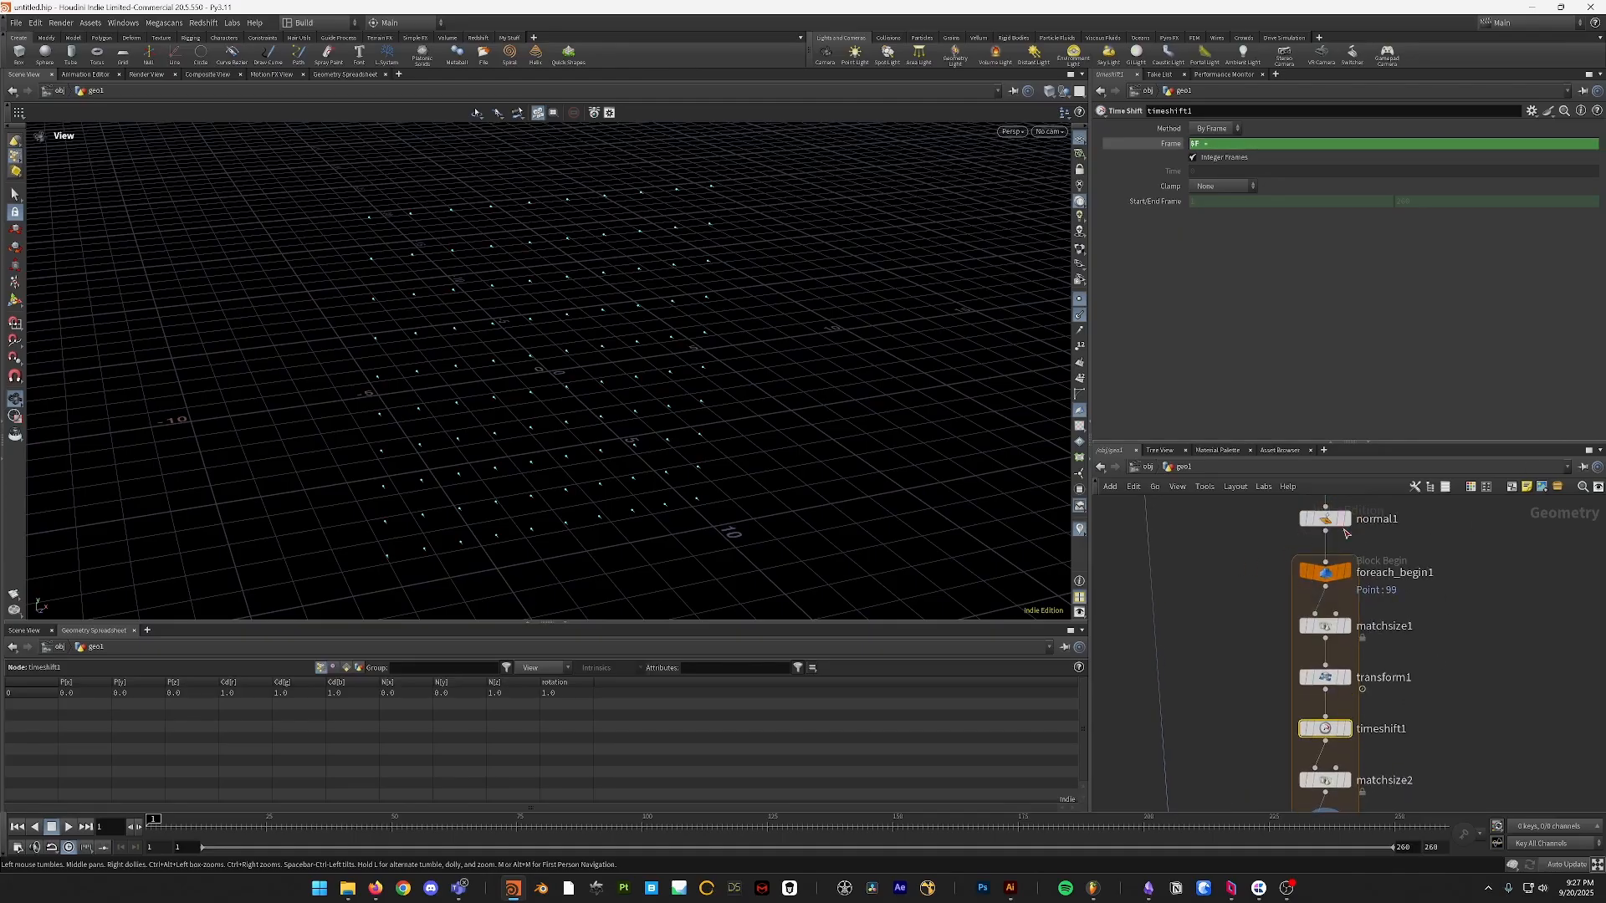
pyautogui.click(1271, 146)
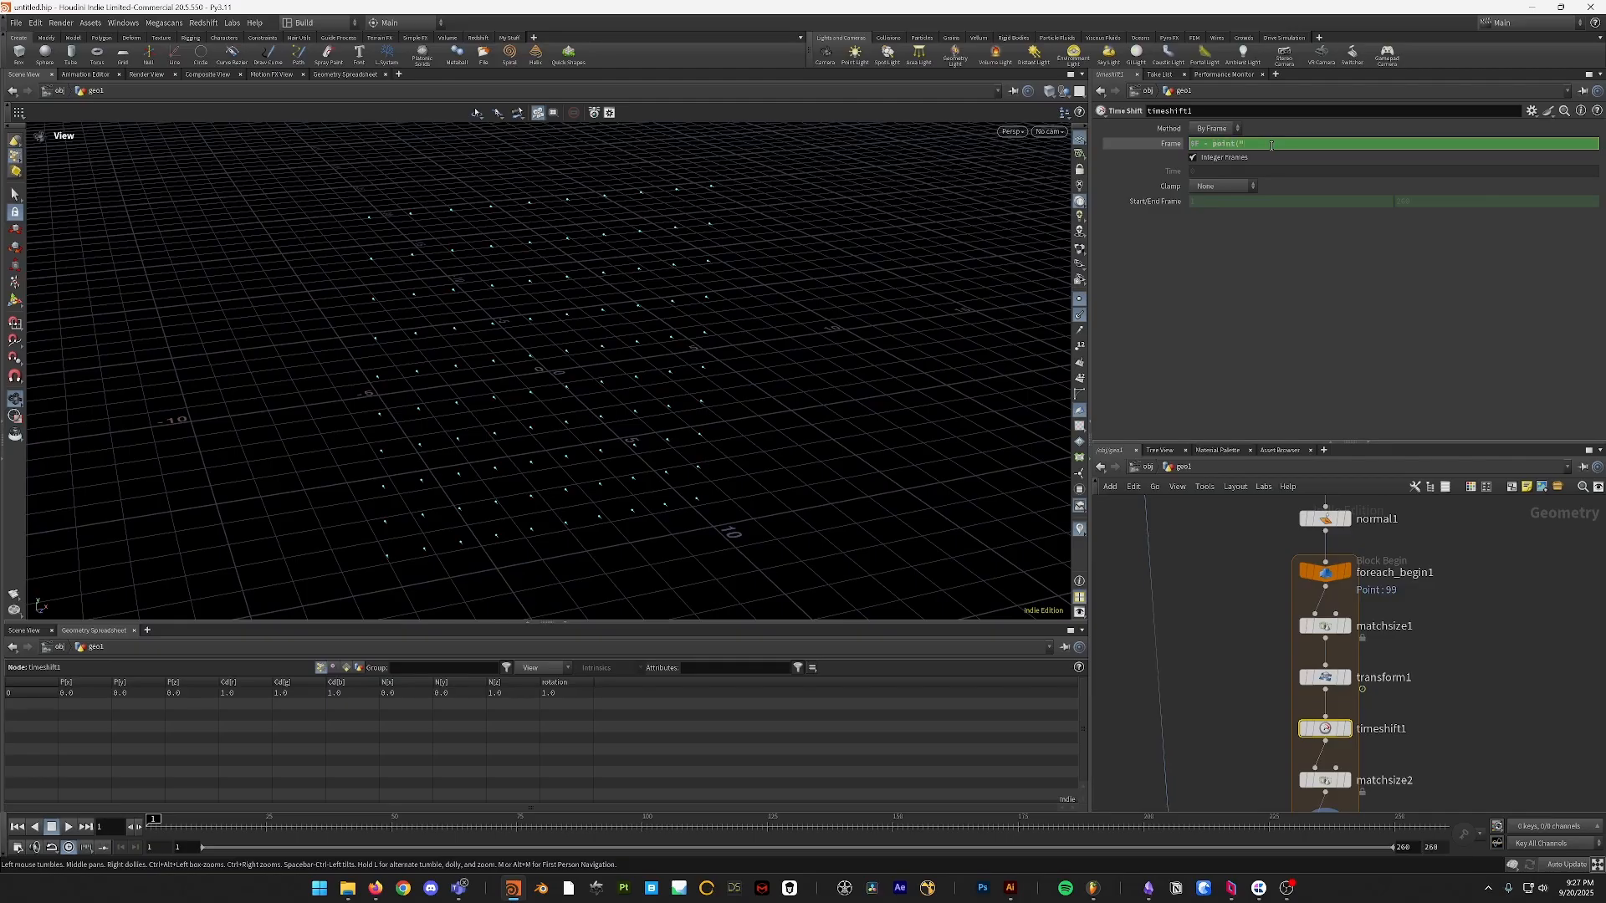
pyautogui.write('point("./')
pyautogui.press('BackSpace')
pyautogui.write('./')
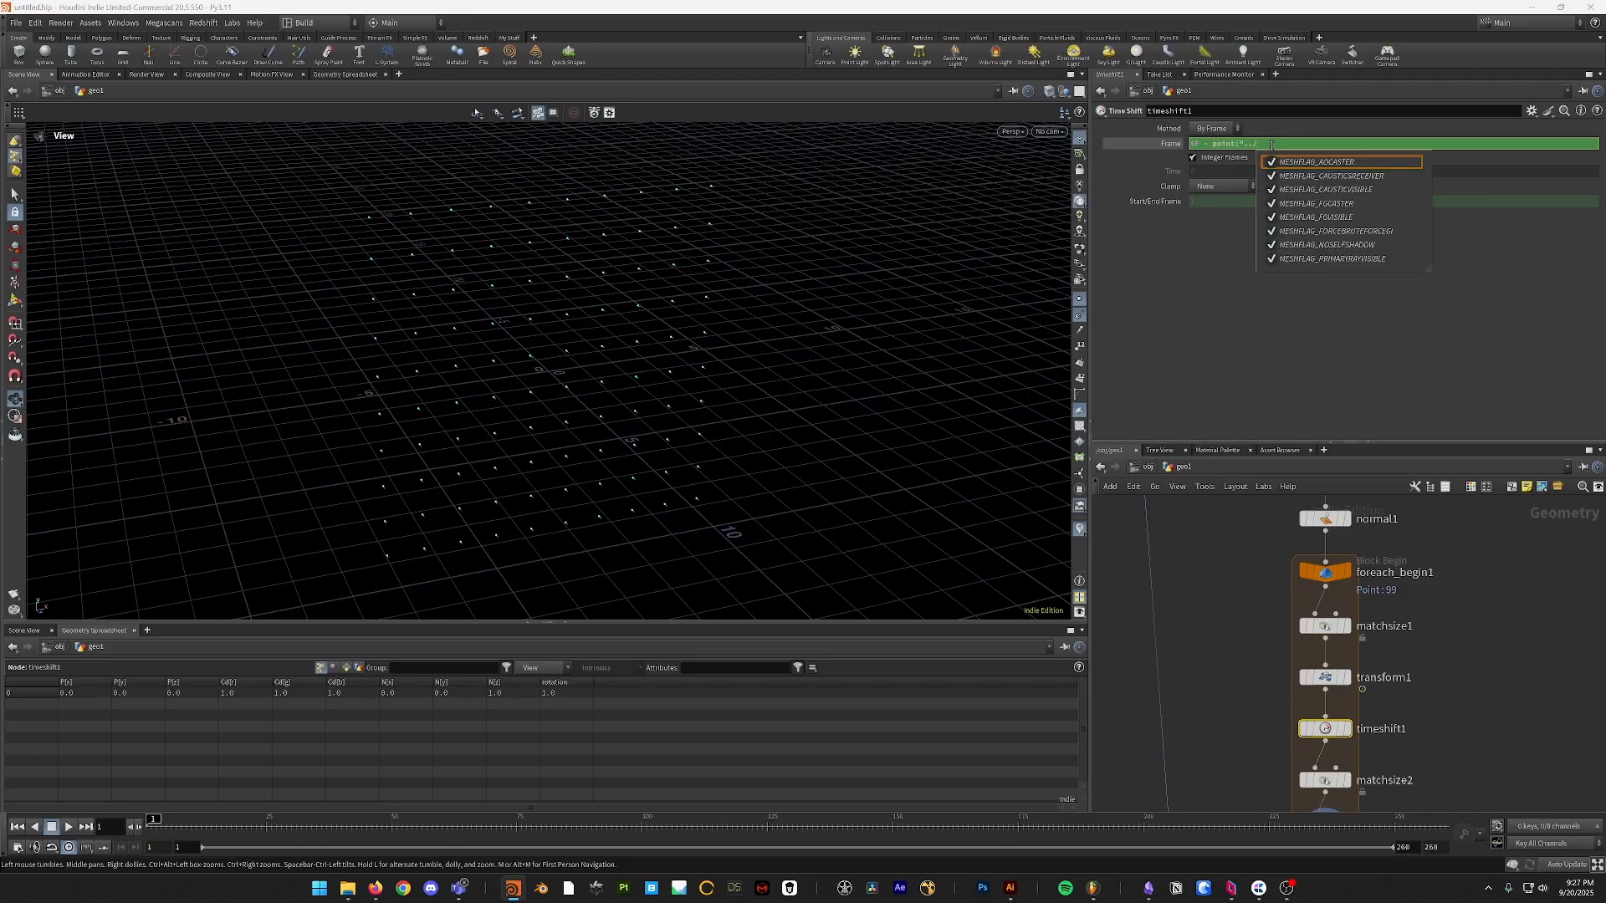
pyautogui.write('foreach')
pyautogui.press('Tab')
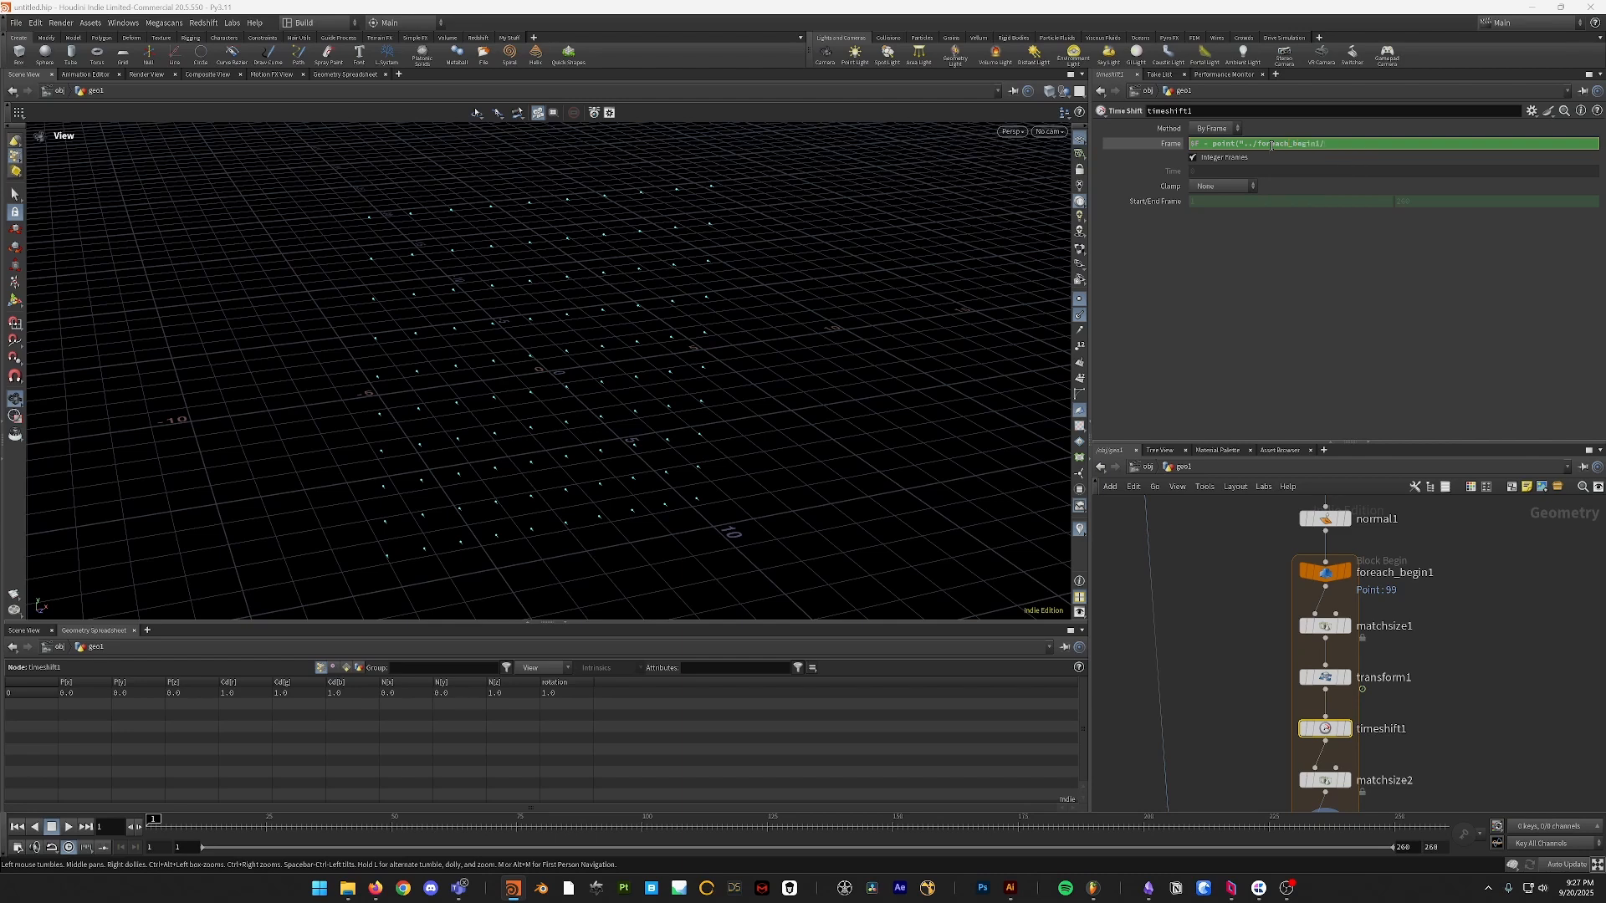
pyautogui.write('/", 0, "rotation", 0')
pyautogui.press('Return')
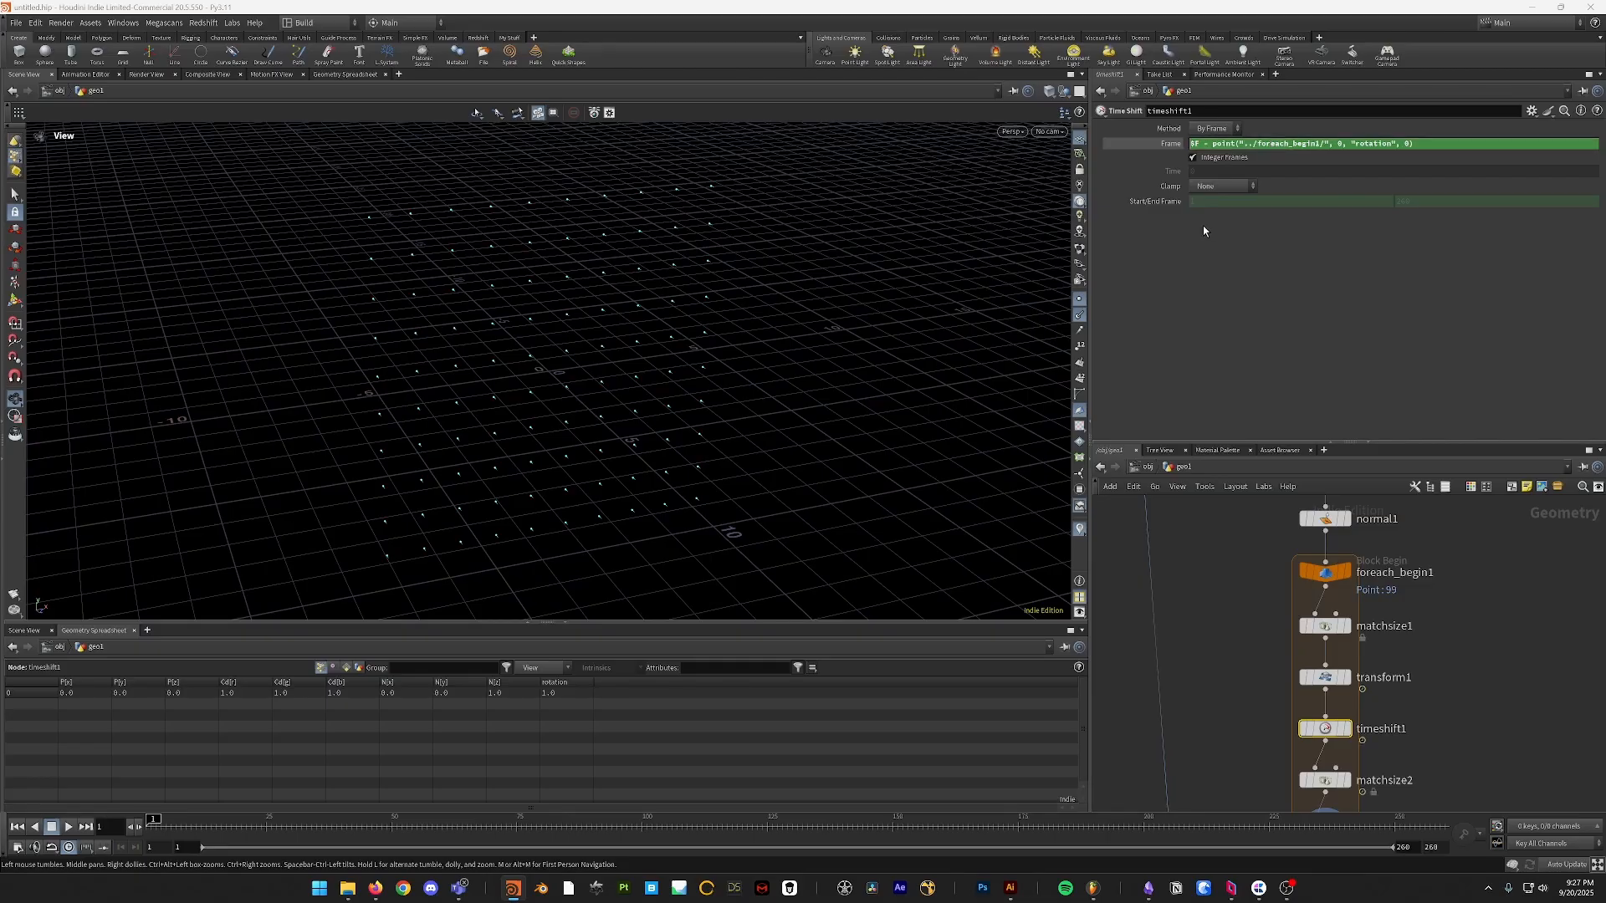
# - Display the Attribute Wrangle and sort its spreadsheet by the rotation attribute in both directions to examine the value range
pyautogui.scroll(-2, 1237, 566)
pyautogui.scroll(5, 1229, 564)
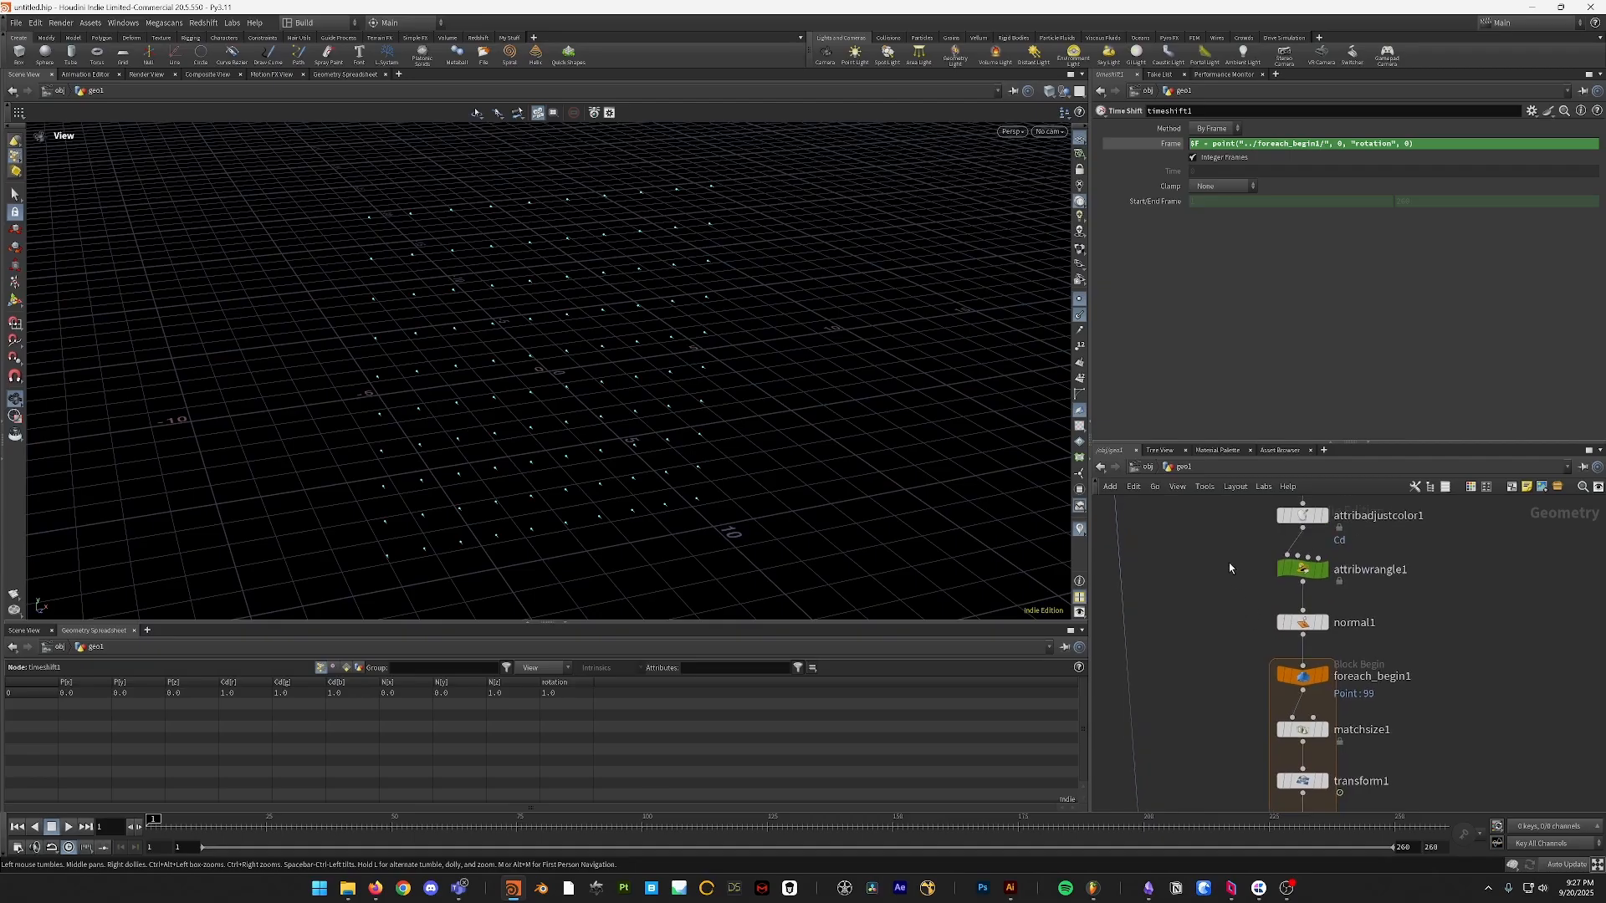
pyautogui.click(1323, 570)
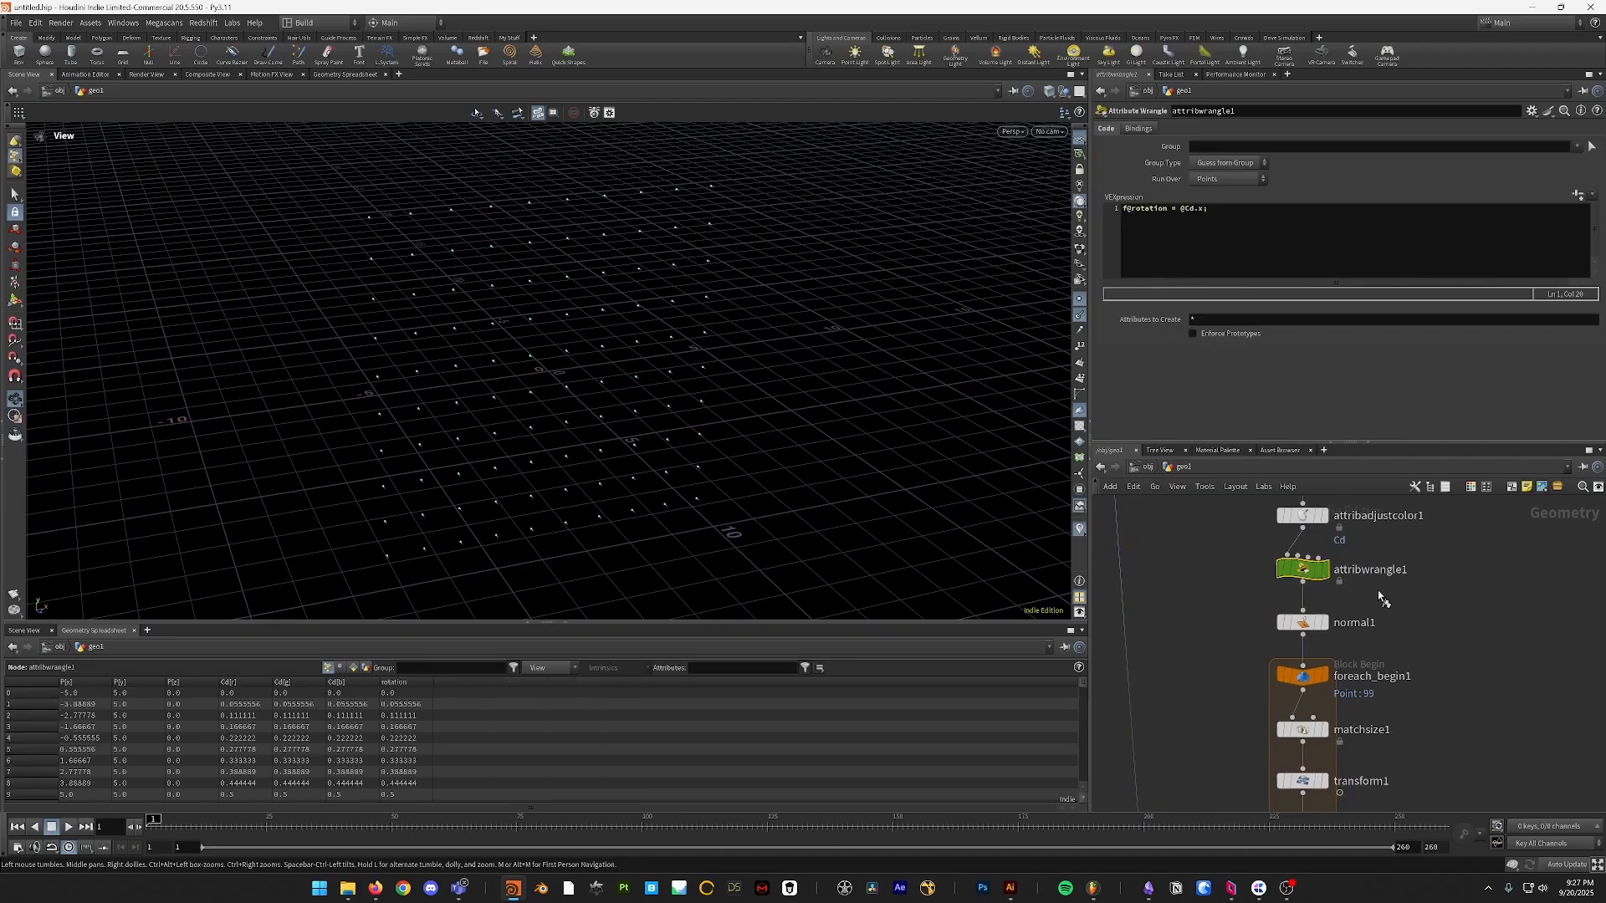
pyautogui.click(404, 686)
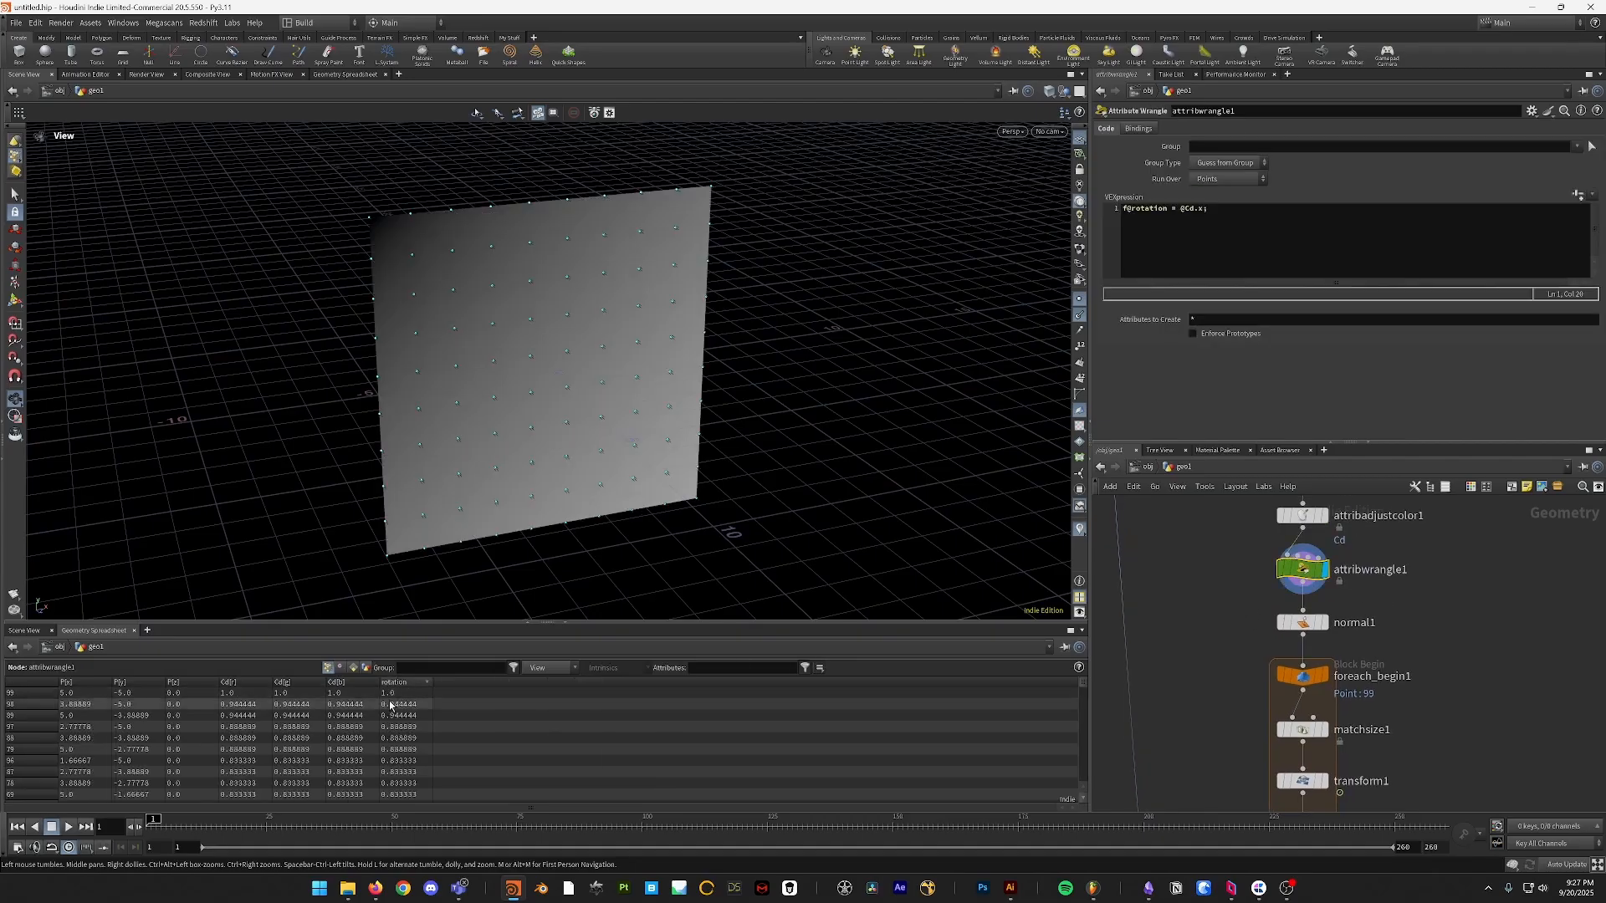
pyautogui.click(401, 683)
pyautogui.click(392, 684)
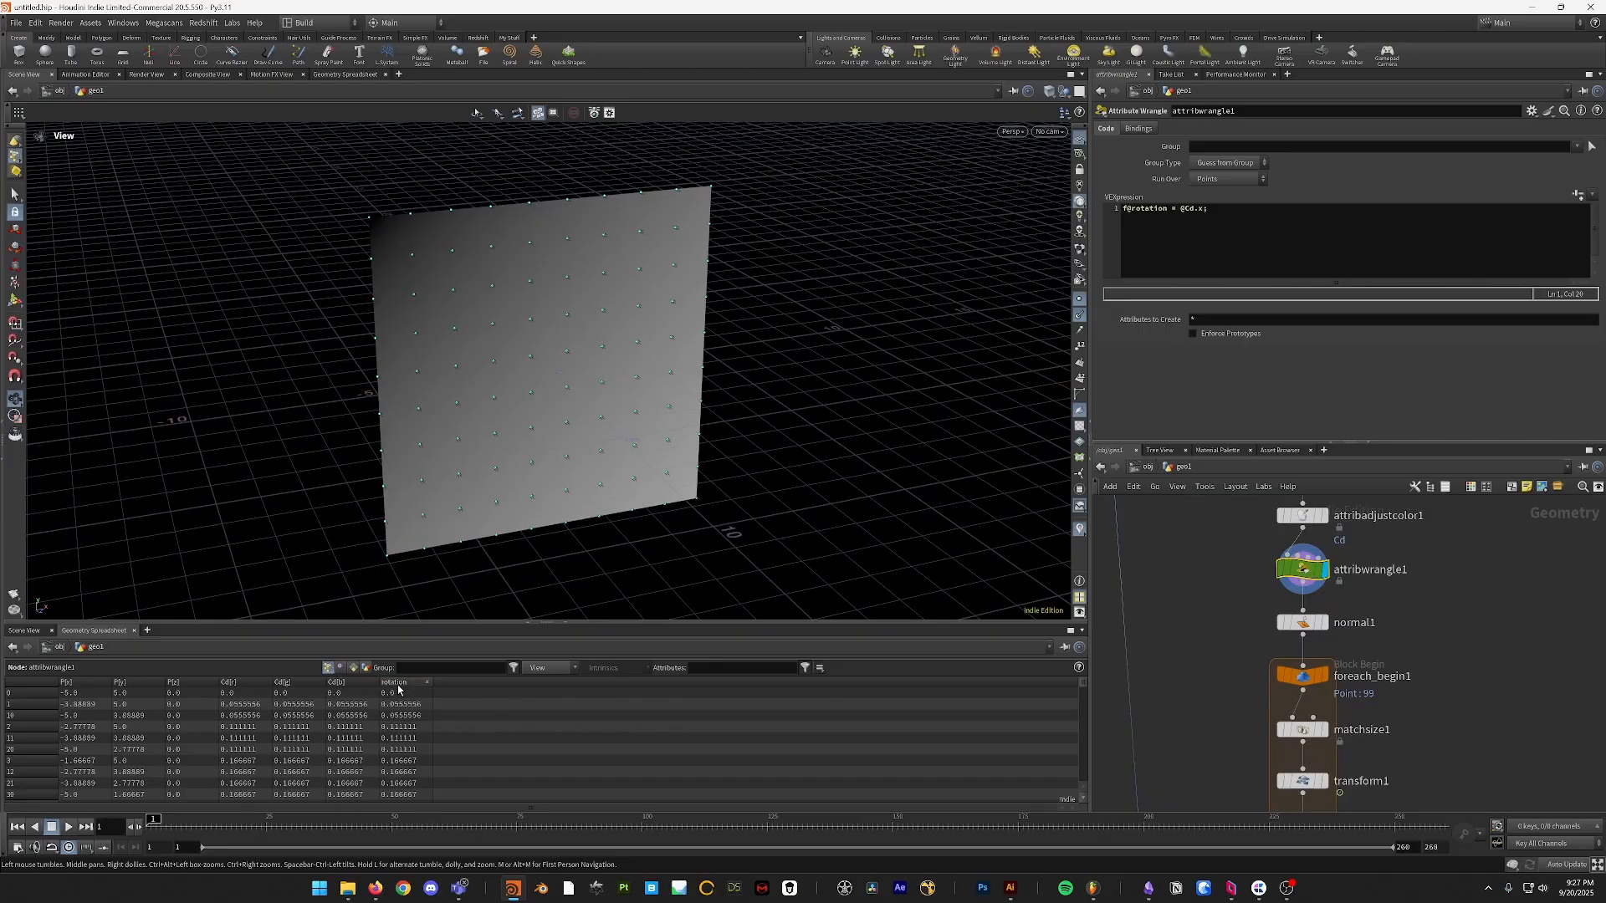
pyautogui.scroll(-5, 1234, 703)
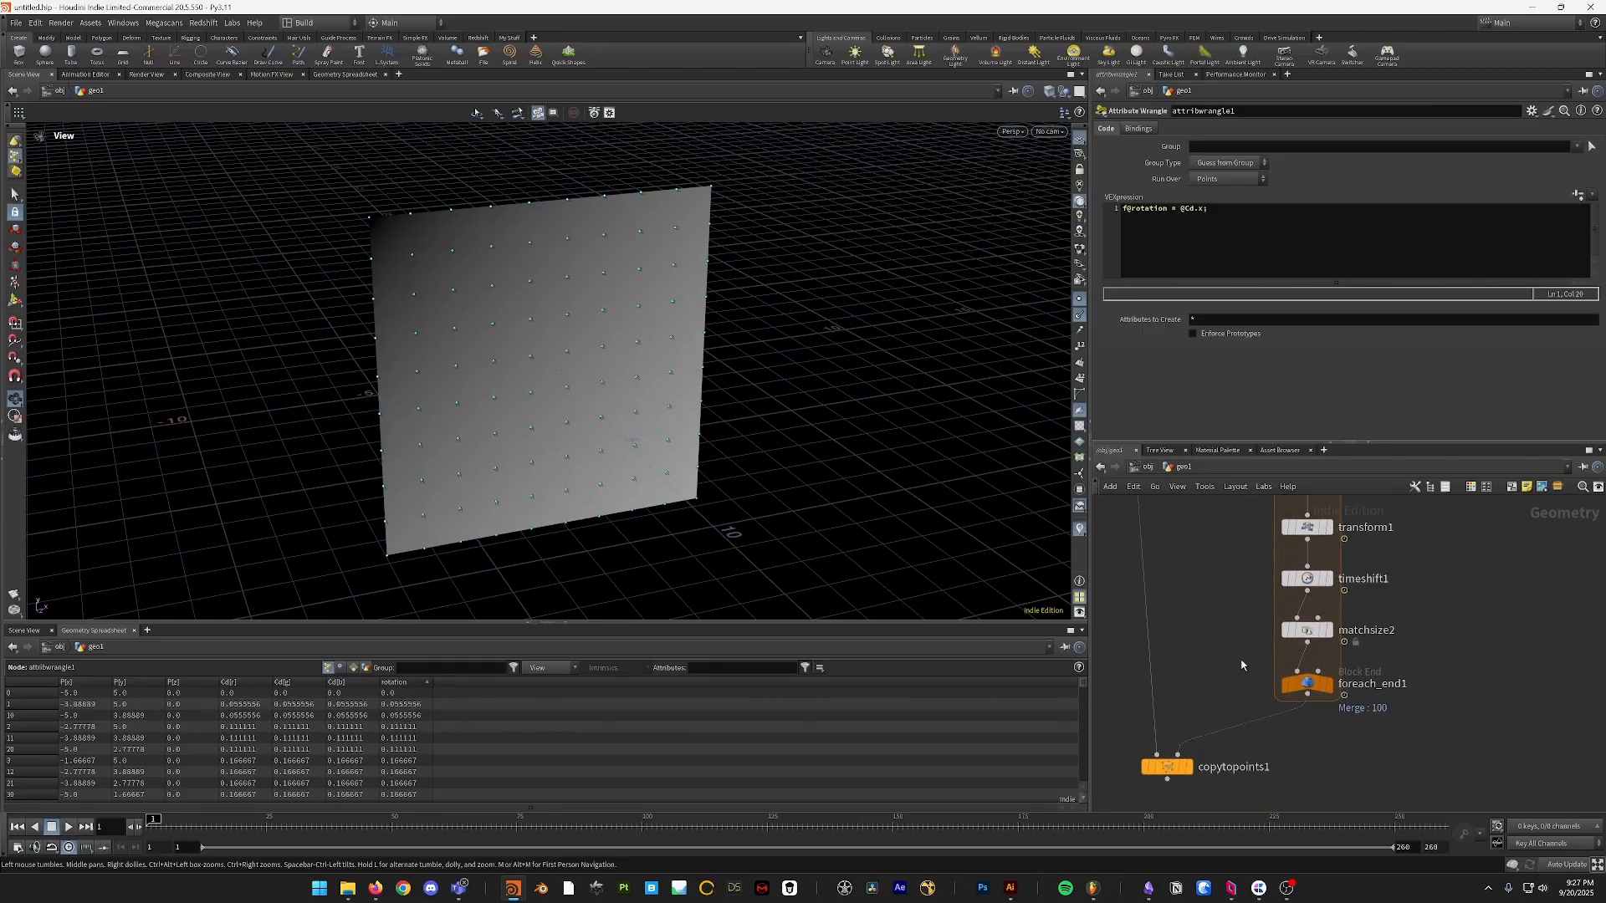
# - Redisplay the for-each end node, then wrap the Time Shift expression's point() term in parentheses and multiply it by 100
pyautogui.click(1280, 685)
pyautogui.press('r')
pyautogui.moveTo(1246, 640); pyautogui.dragTo(1248, 721, button='middle')
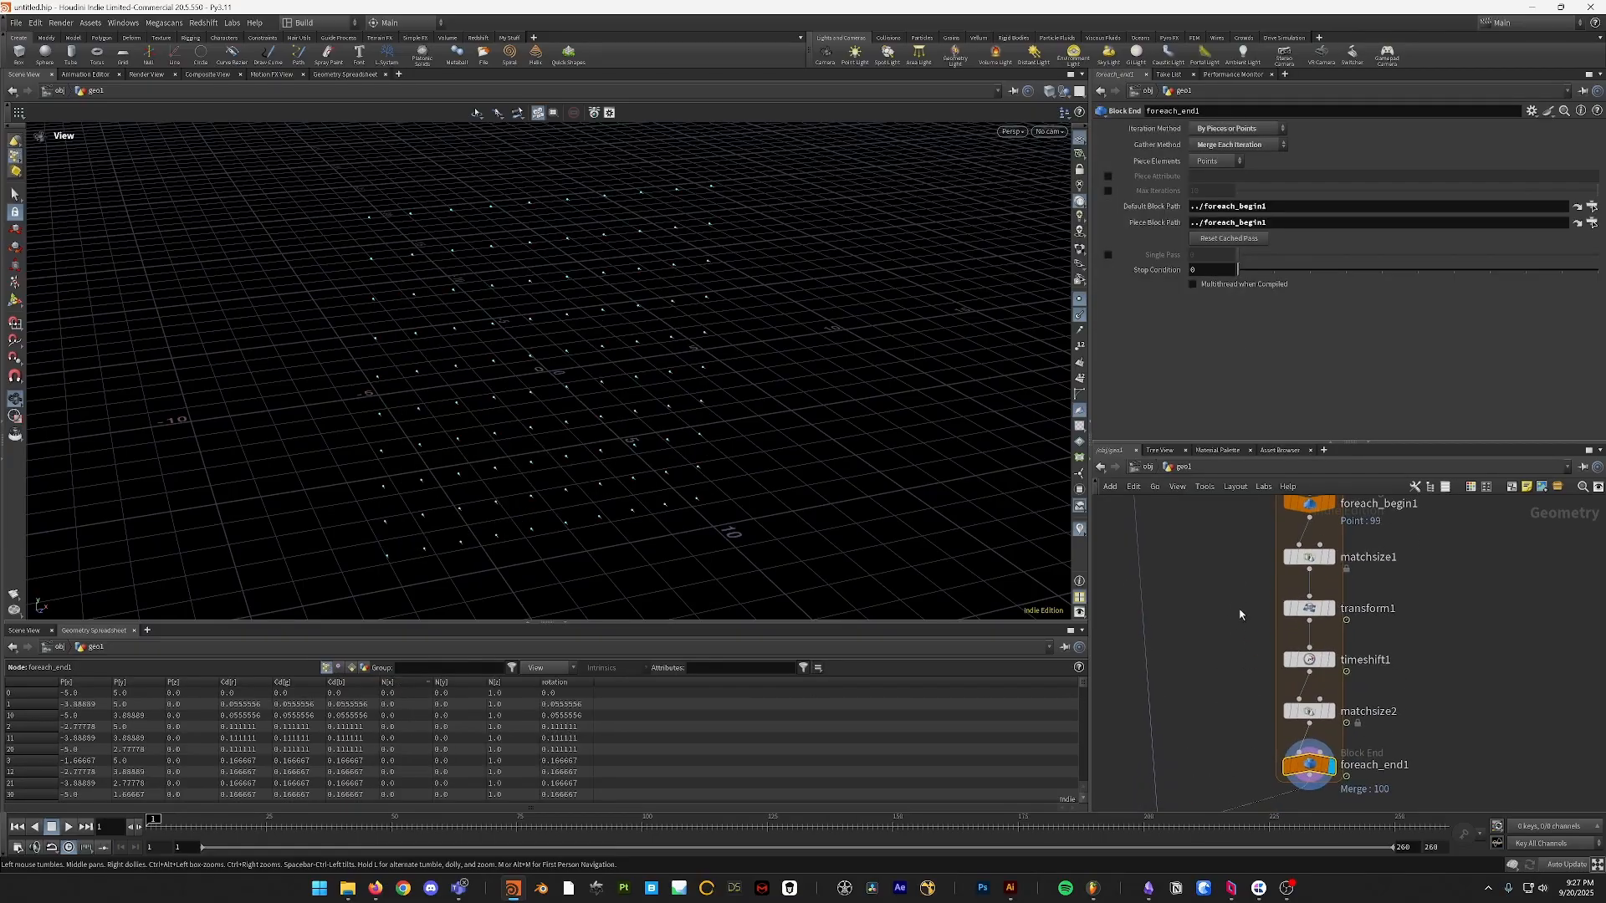
pyautogui.click(1309, 660)
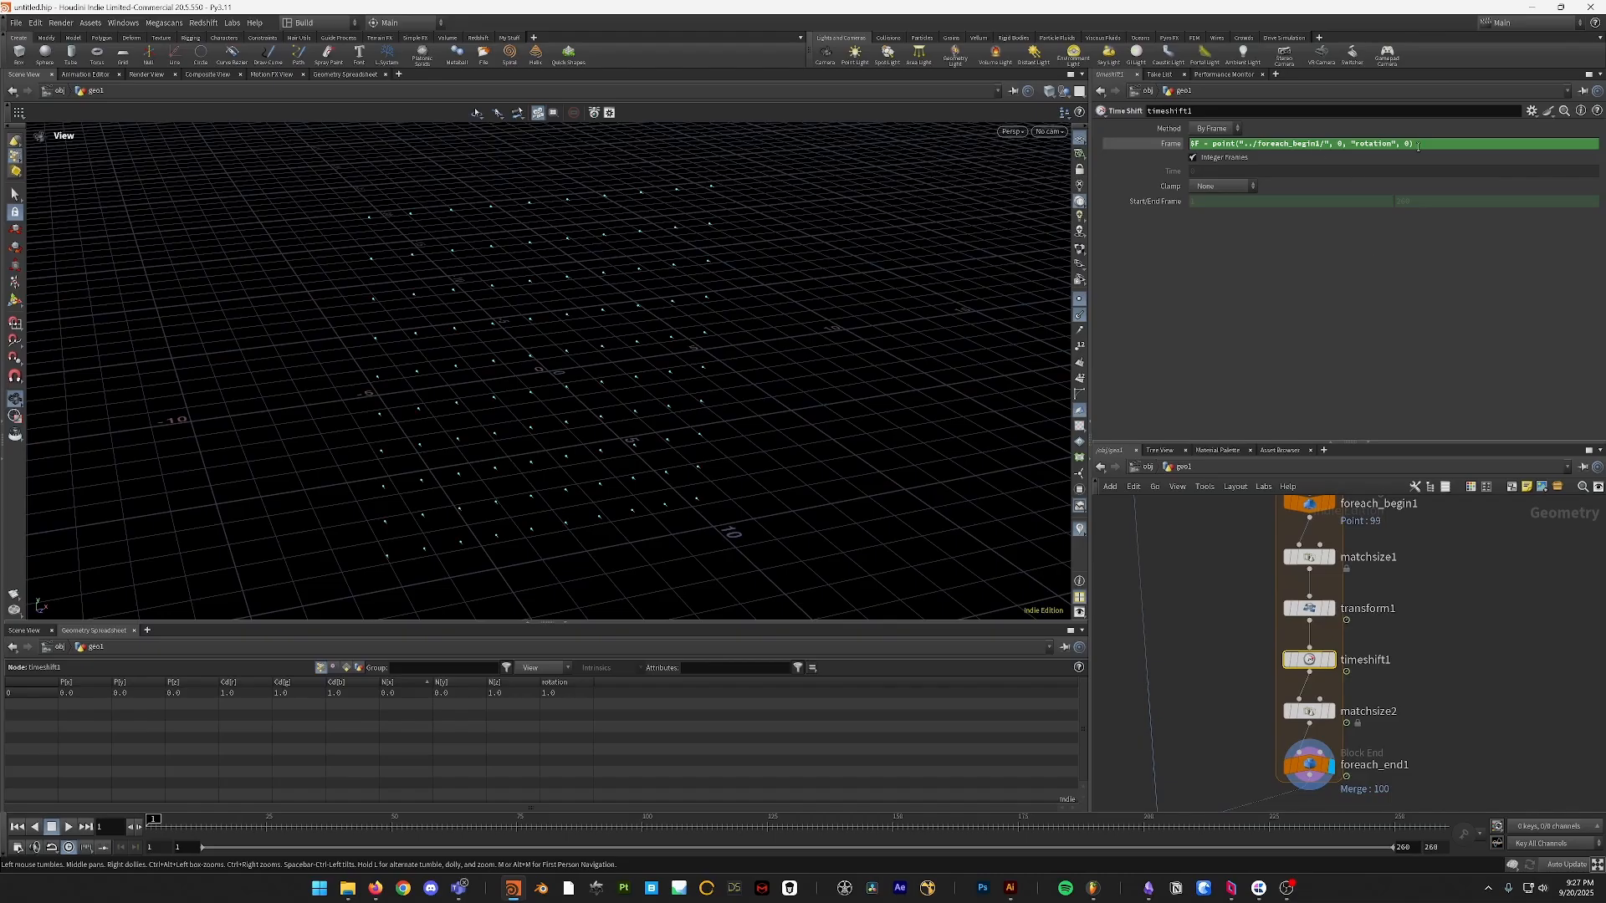
pyautogui.click(1292, 148)
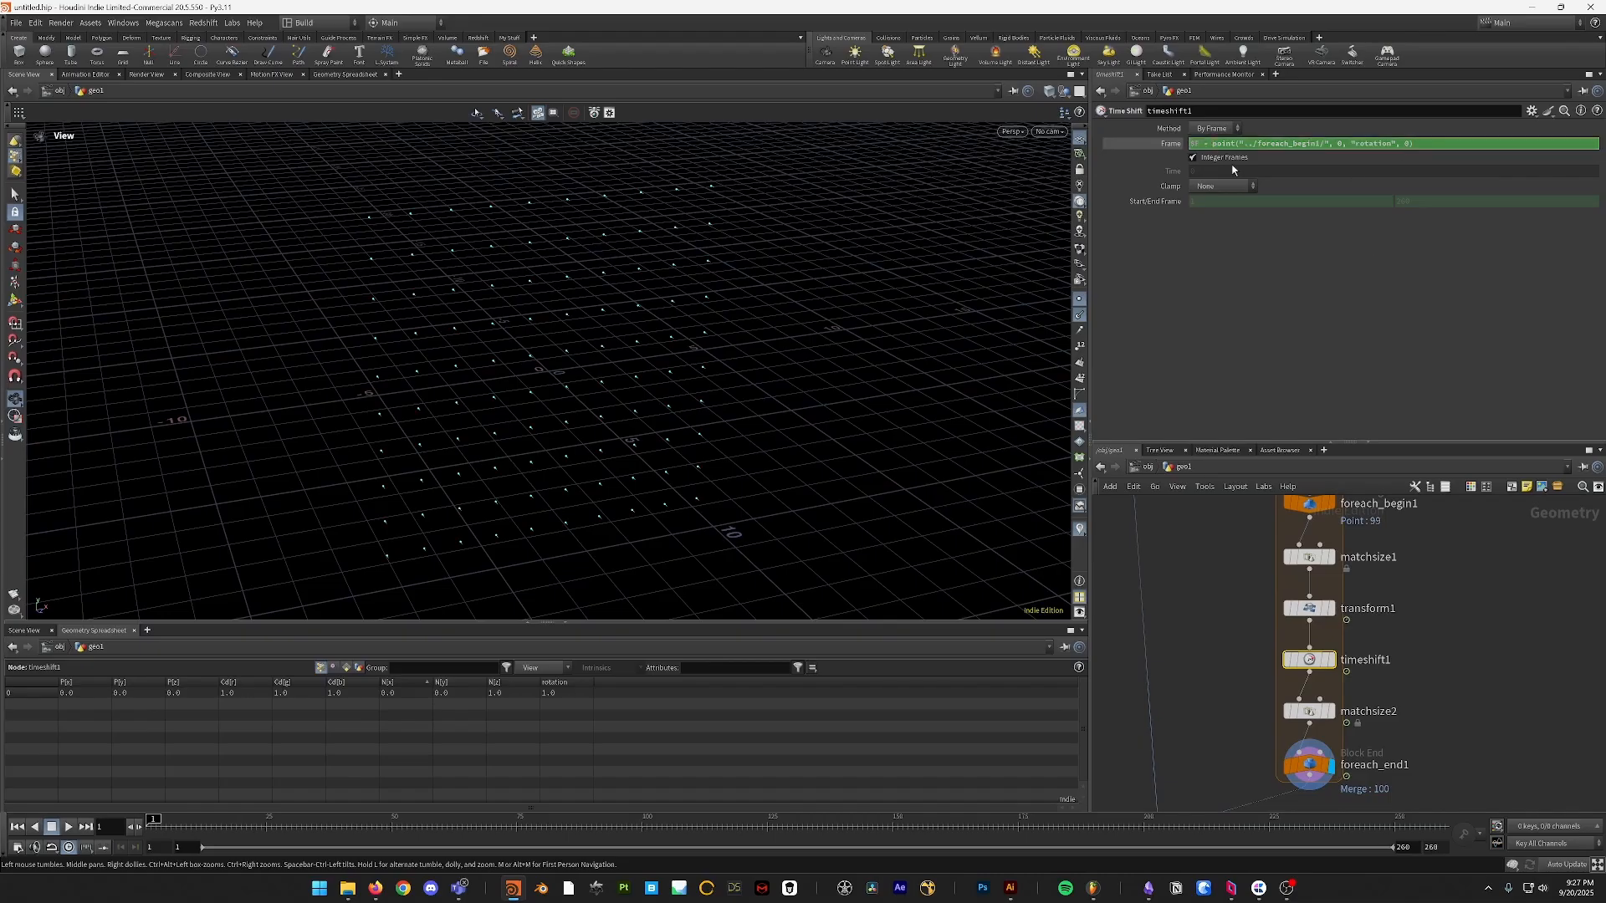
pyautogui.write('(')
pyautogui.press('Return')
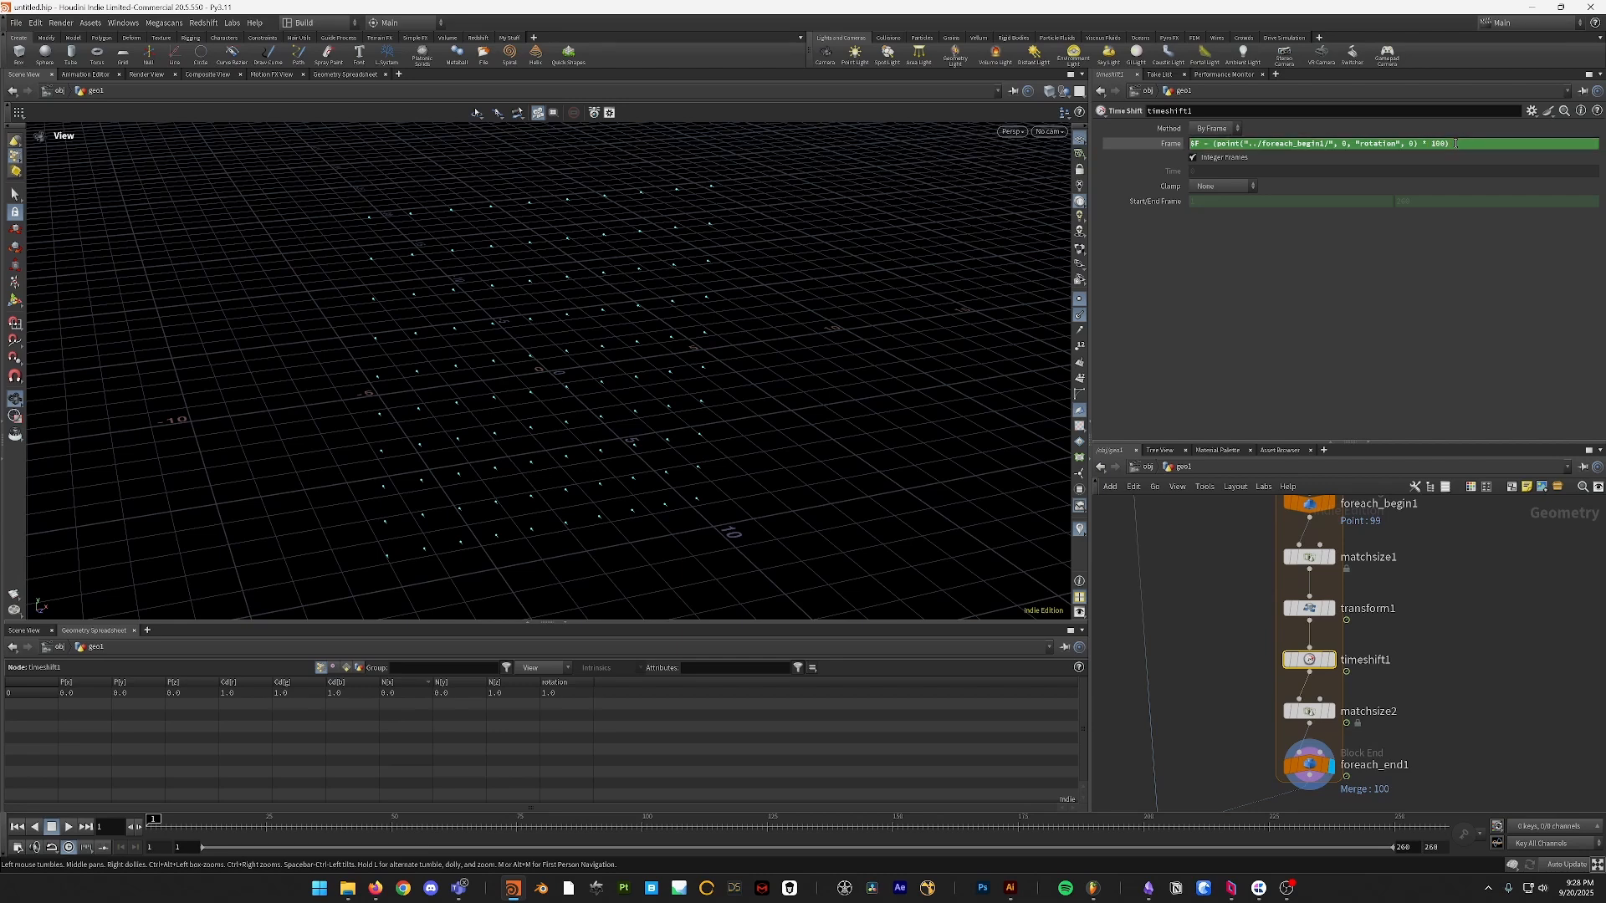
# - Select the for-each end node, play the animation to check the changing normals in the spreadsheet, and return to the first frame
pyautogui.click(1309, 763)
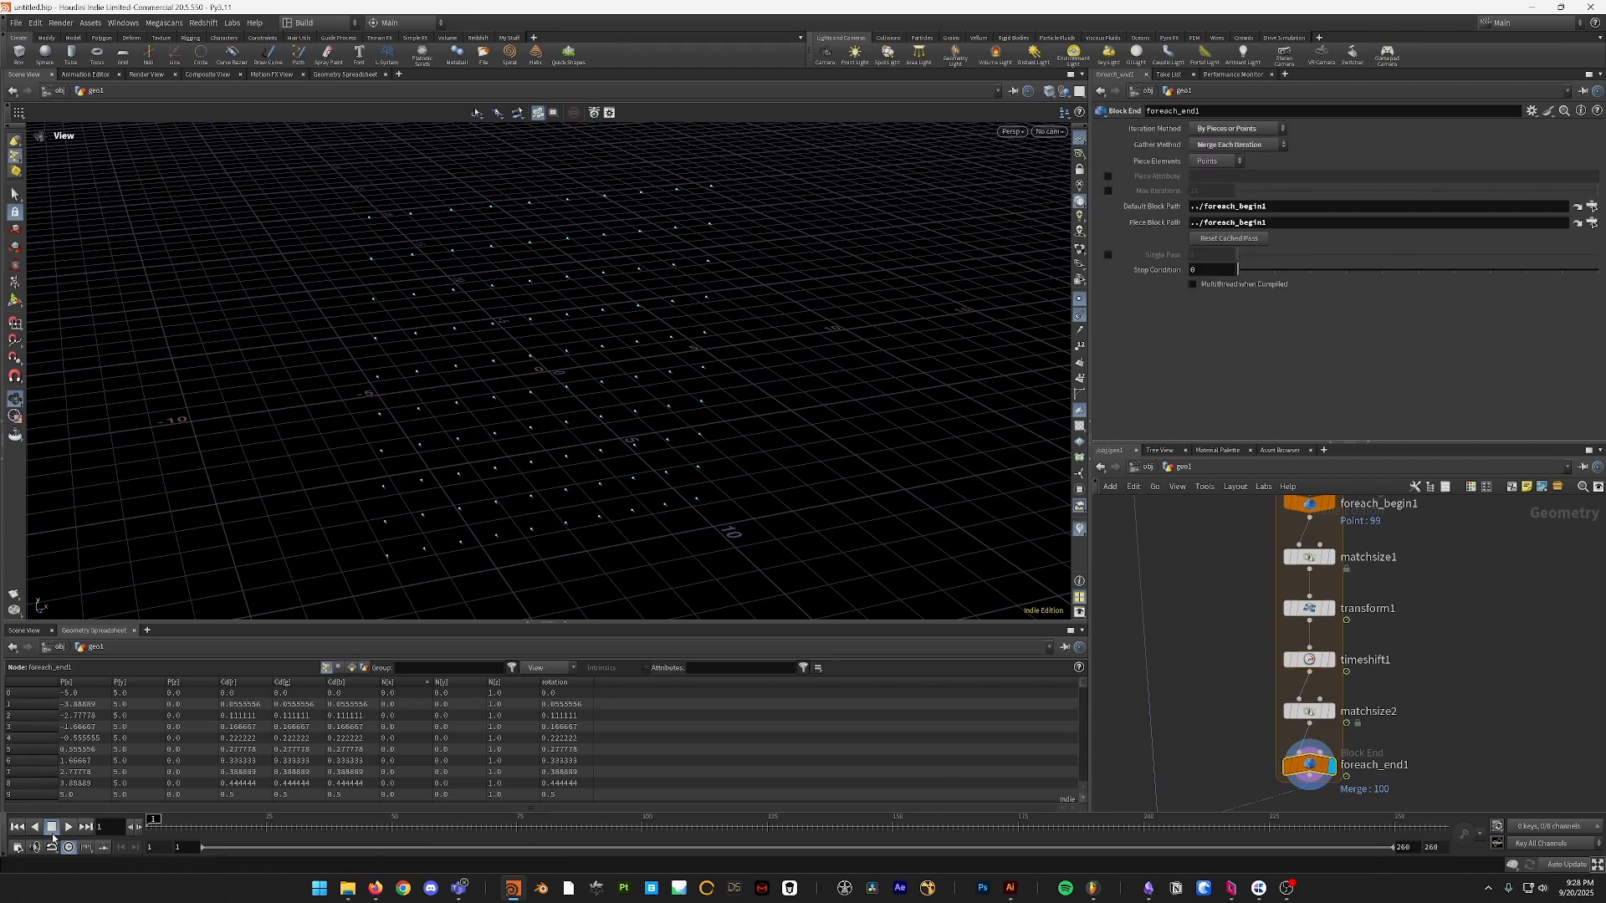
pyautogui.click(68, 826)
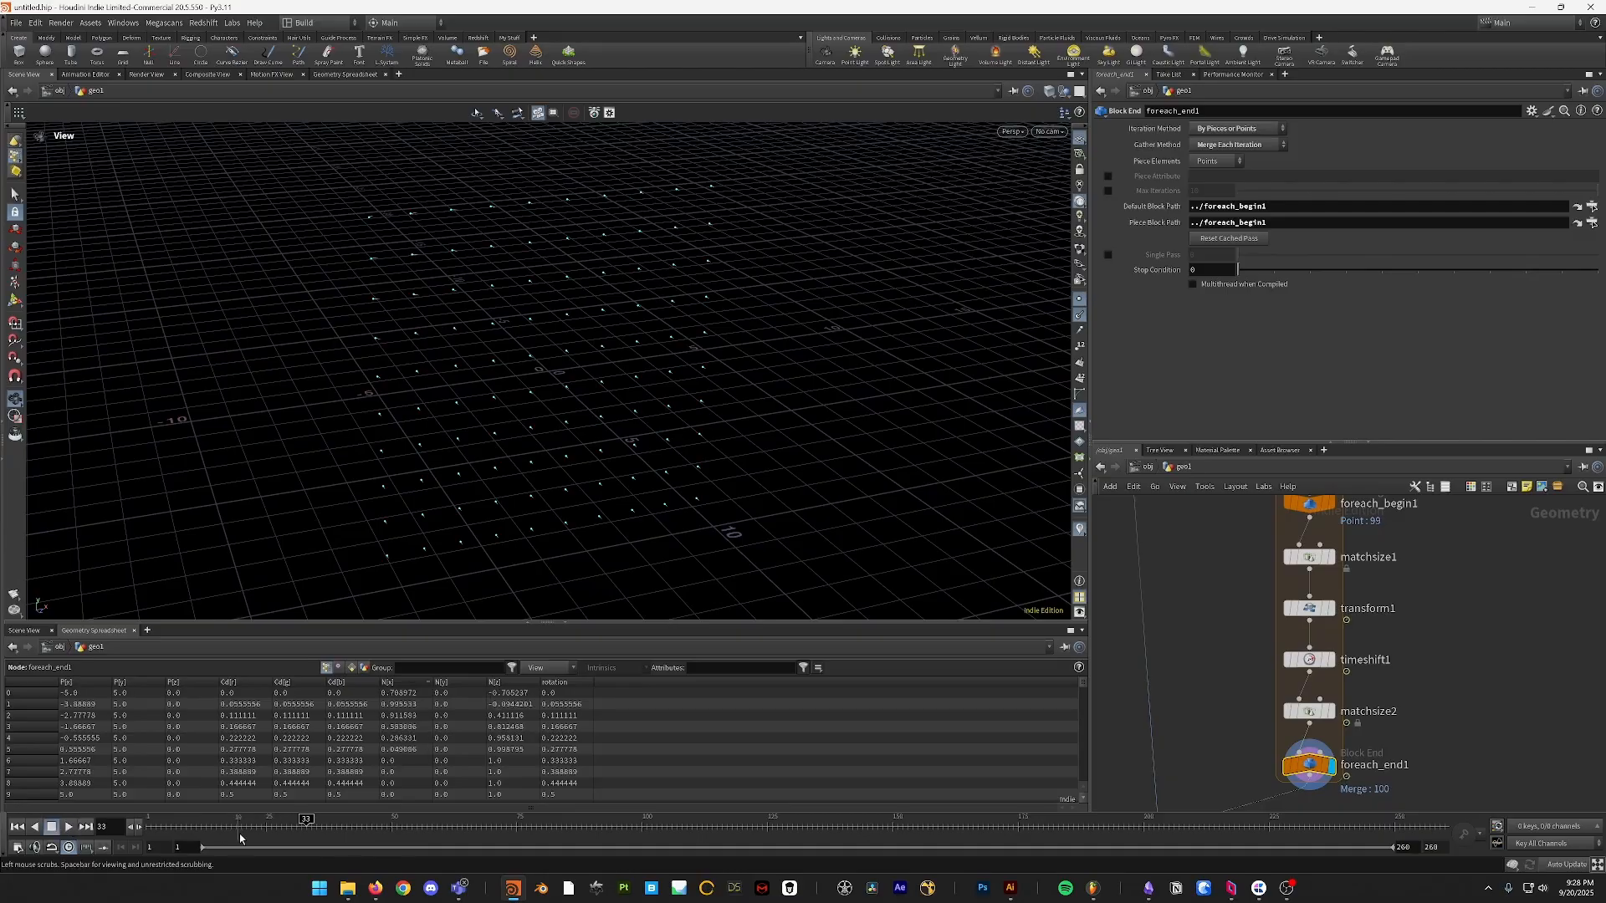
pyautogui.click(18, 827)
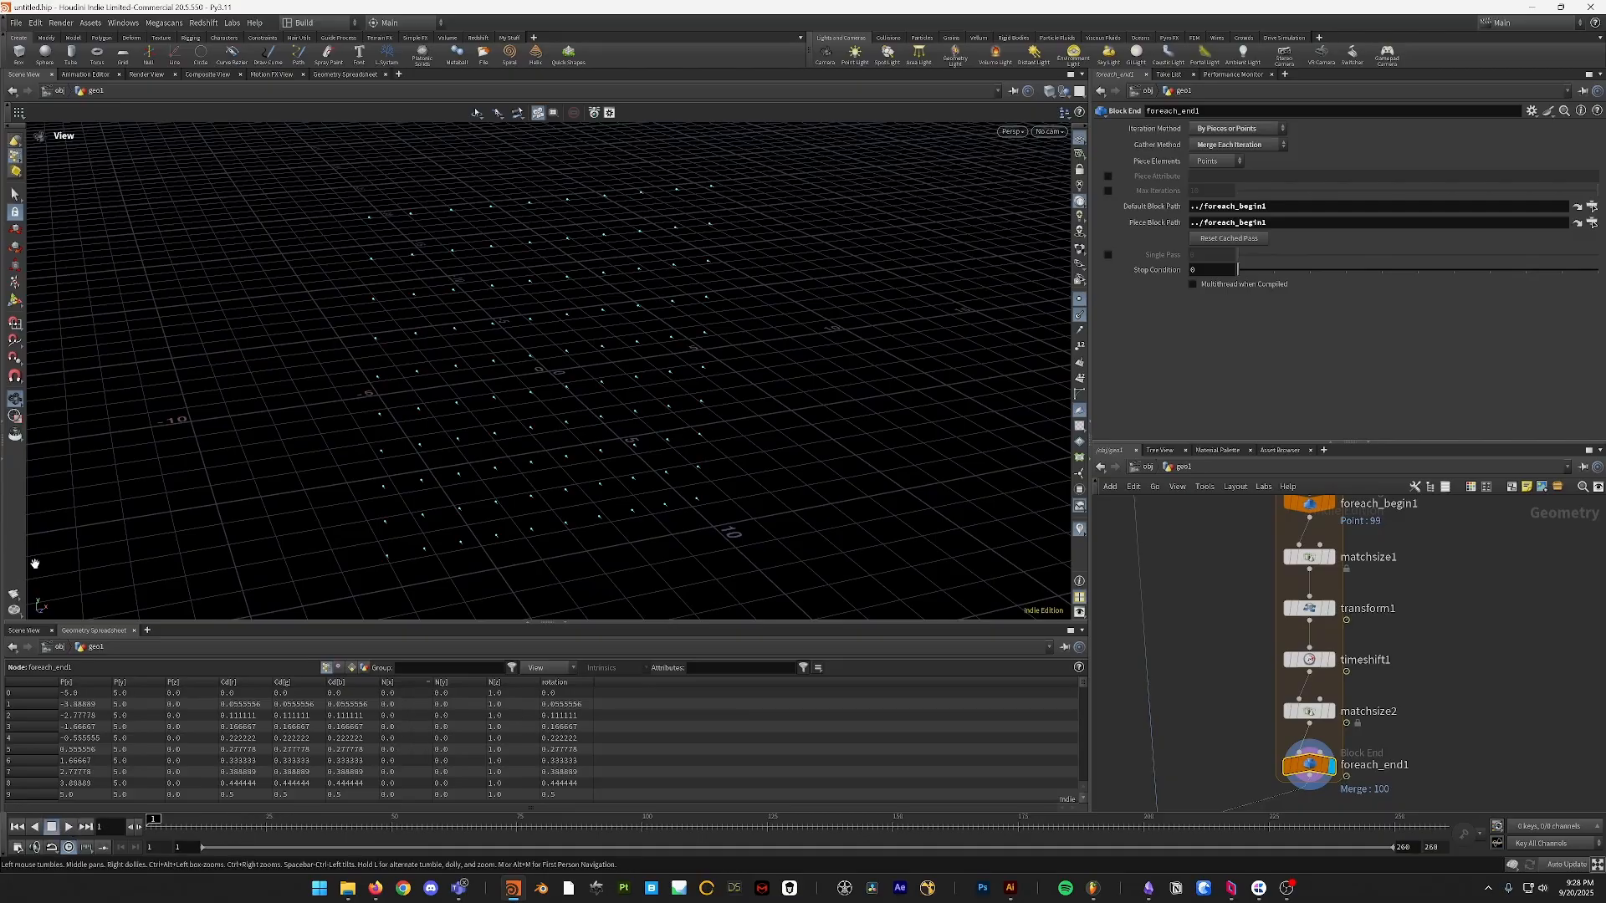
# - Enable the N Vertex Attribute visualizer and set its length scale to 2
pyautogui.click(1081, 529)
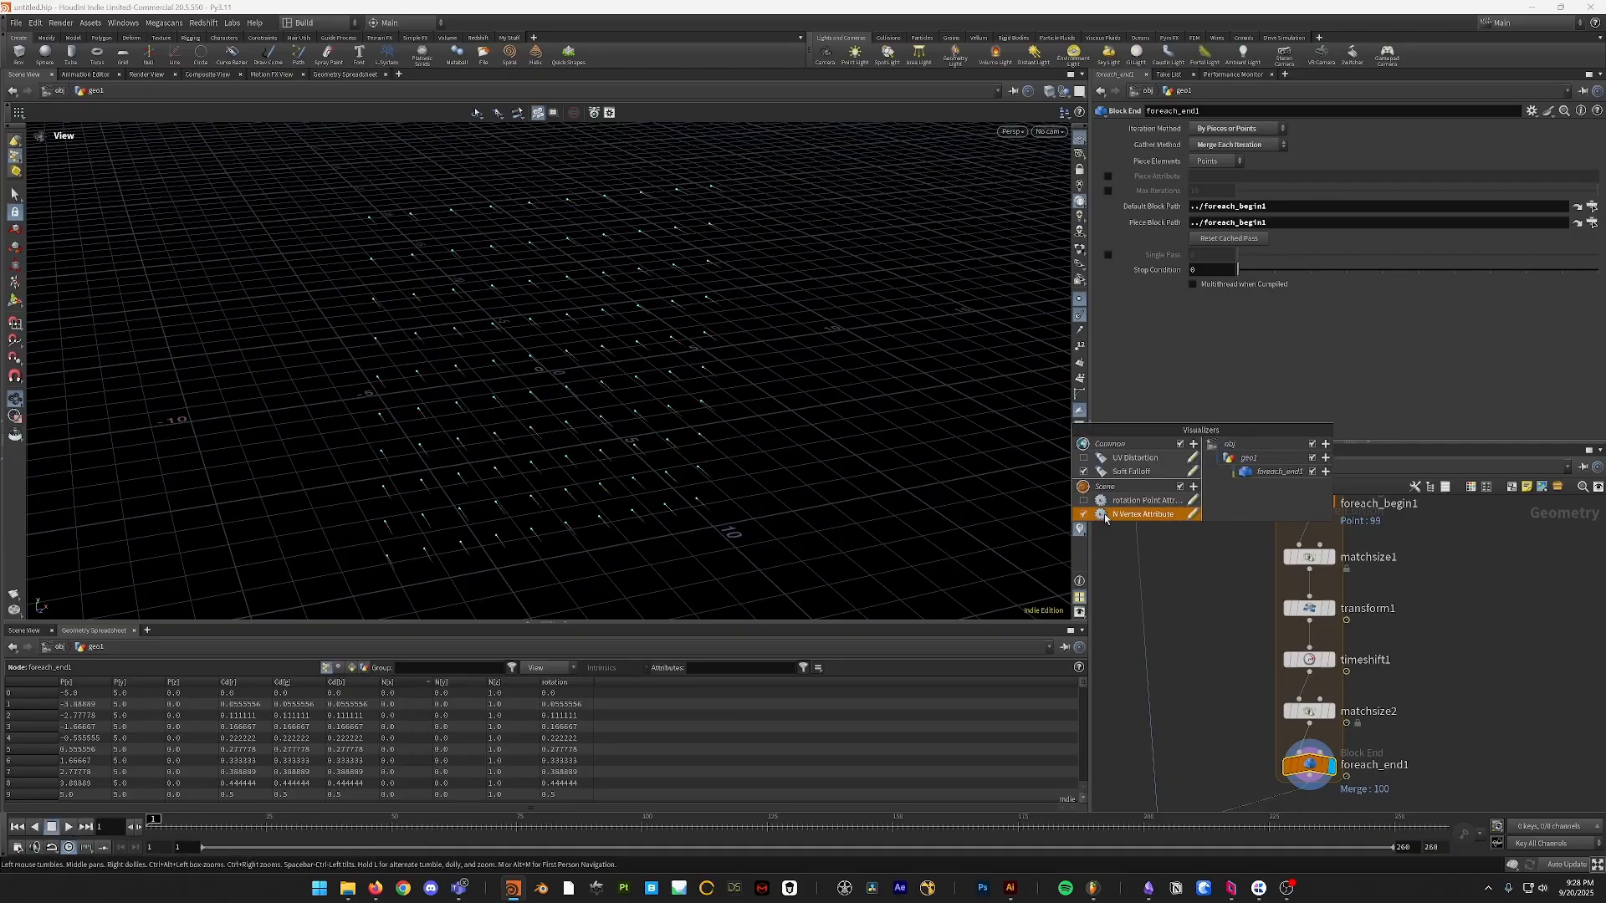
pyautogui.click(1194, 515)
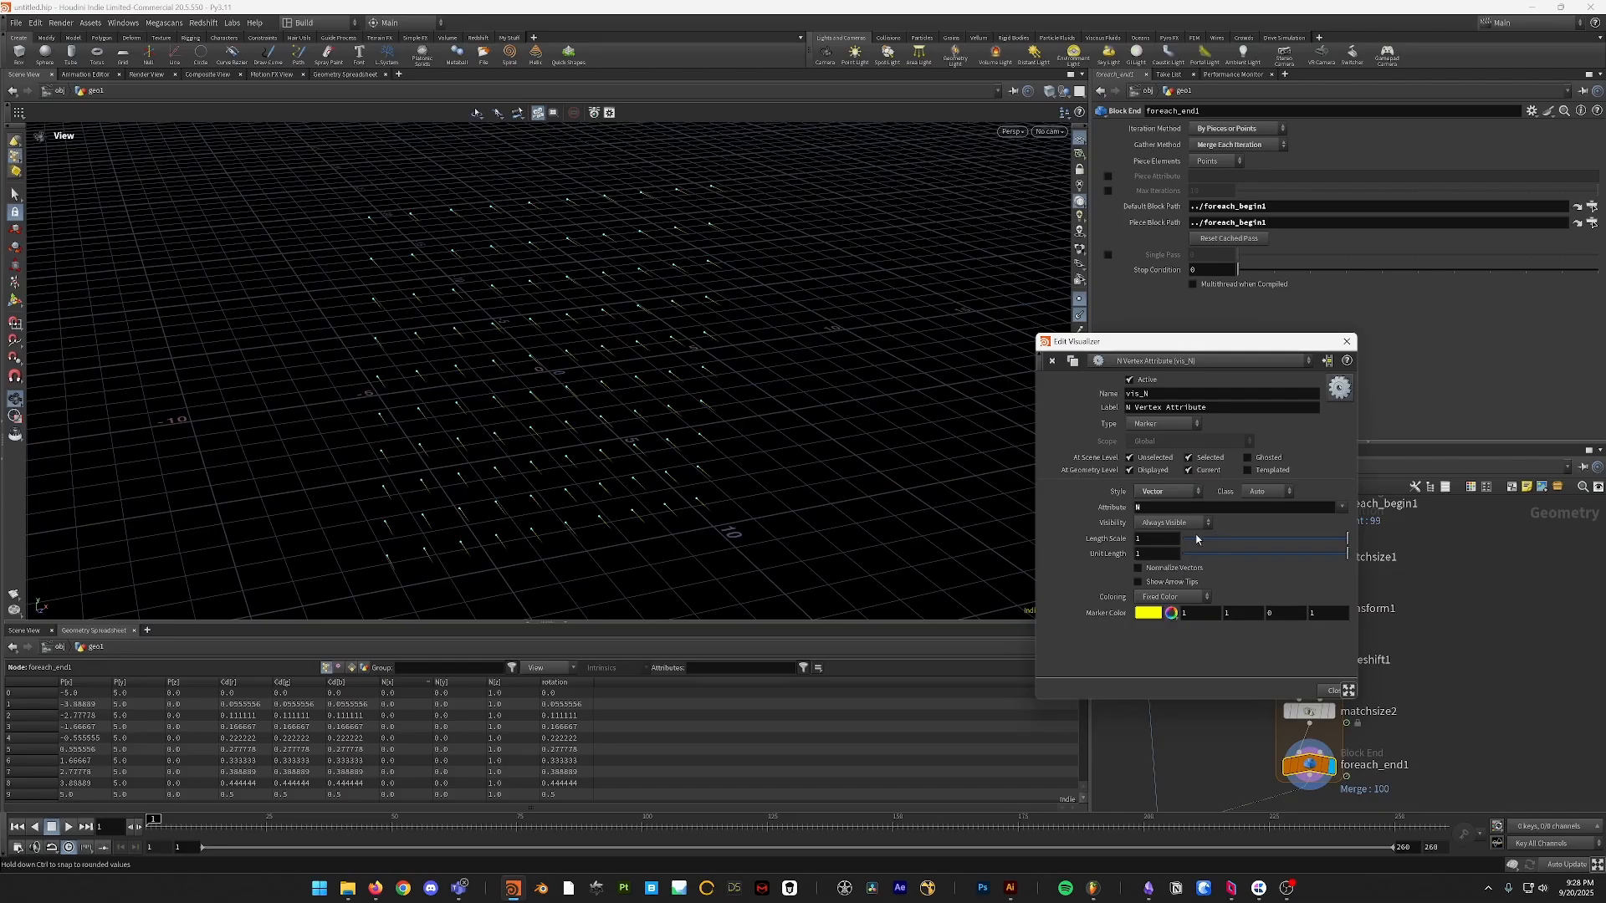
pyautogui.click(1155, 543)
pyautogui.write('0')
pyautogui.press('Return')
pyautogui.doubleClick(1158, 541)
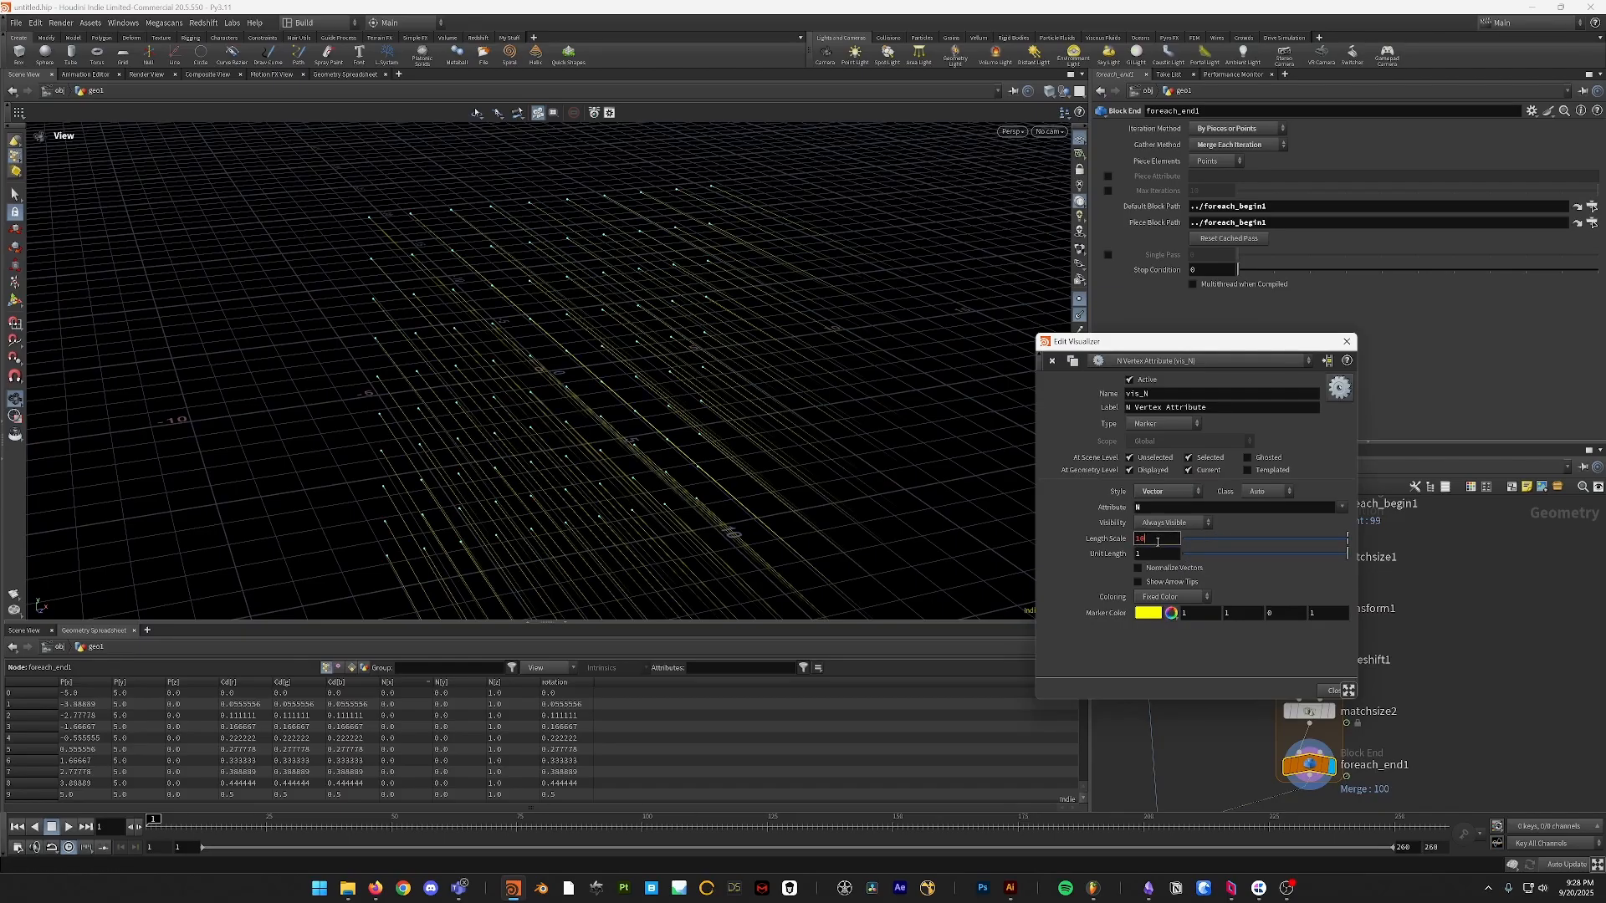
pyautogui.write('2')
pyautogui.press('Return')
pyautogui.click(1347, 342)
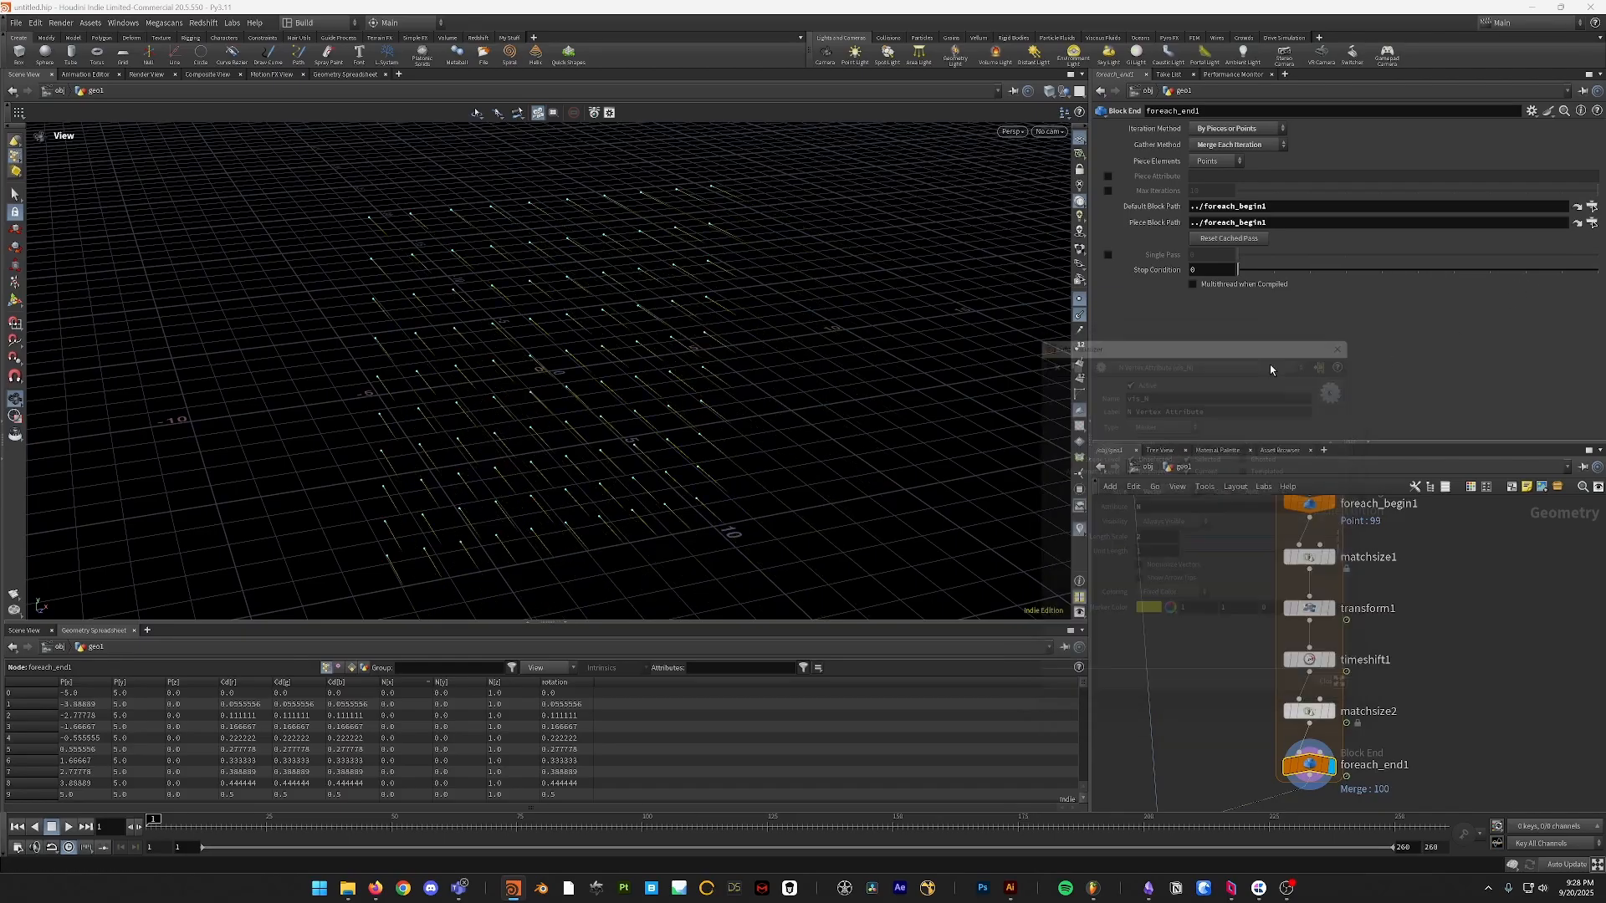
# - Play and scrub the timeline to examine how the point normals rotate across the grid, and return to the first frame
pyautogui.moveTo(829, 451); pyautogui.dragTo(830, 452, button='middle')
pyautogui.press('Up')
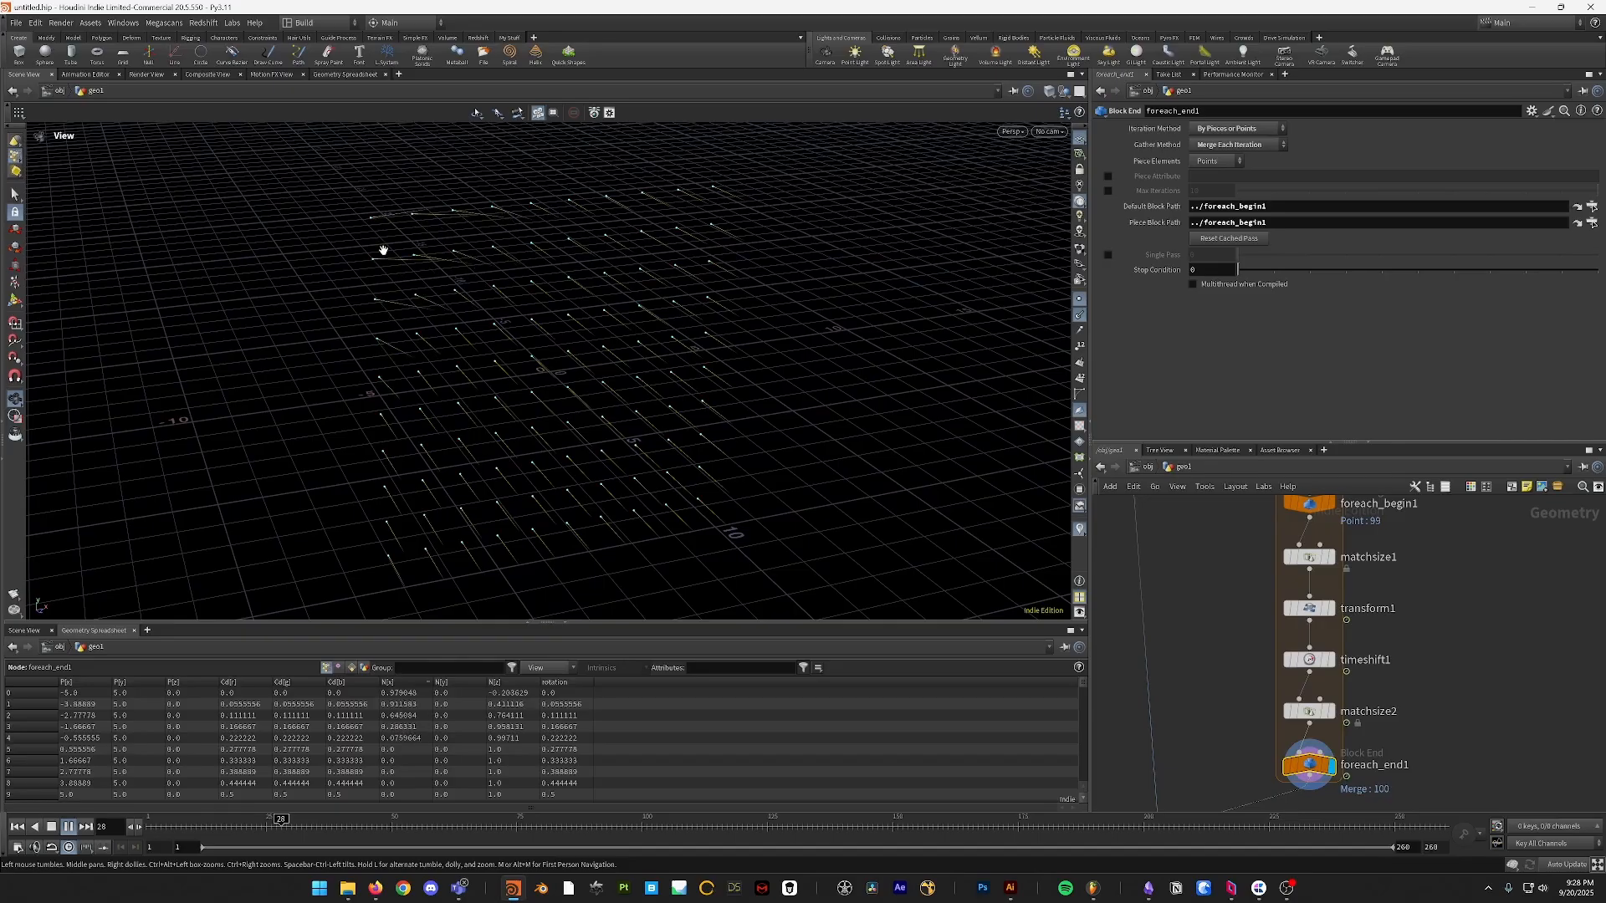
pyautogui.moveTo(559, 309); pyautogui.dragTo(535, 494)
pyautogui.moveTo(346, 824); pyautogui.dragTo(431, 824)
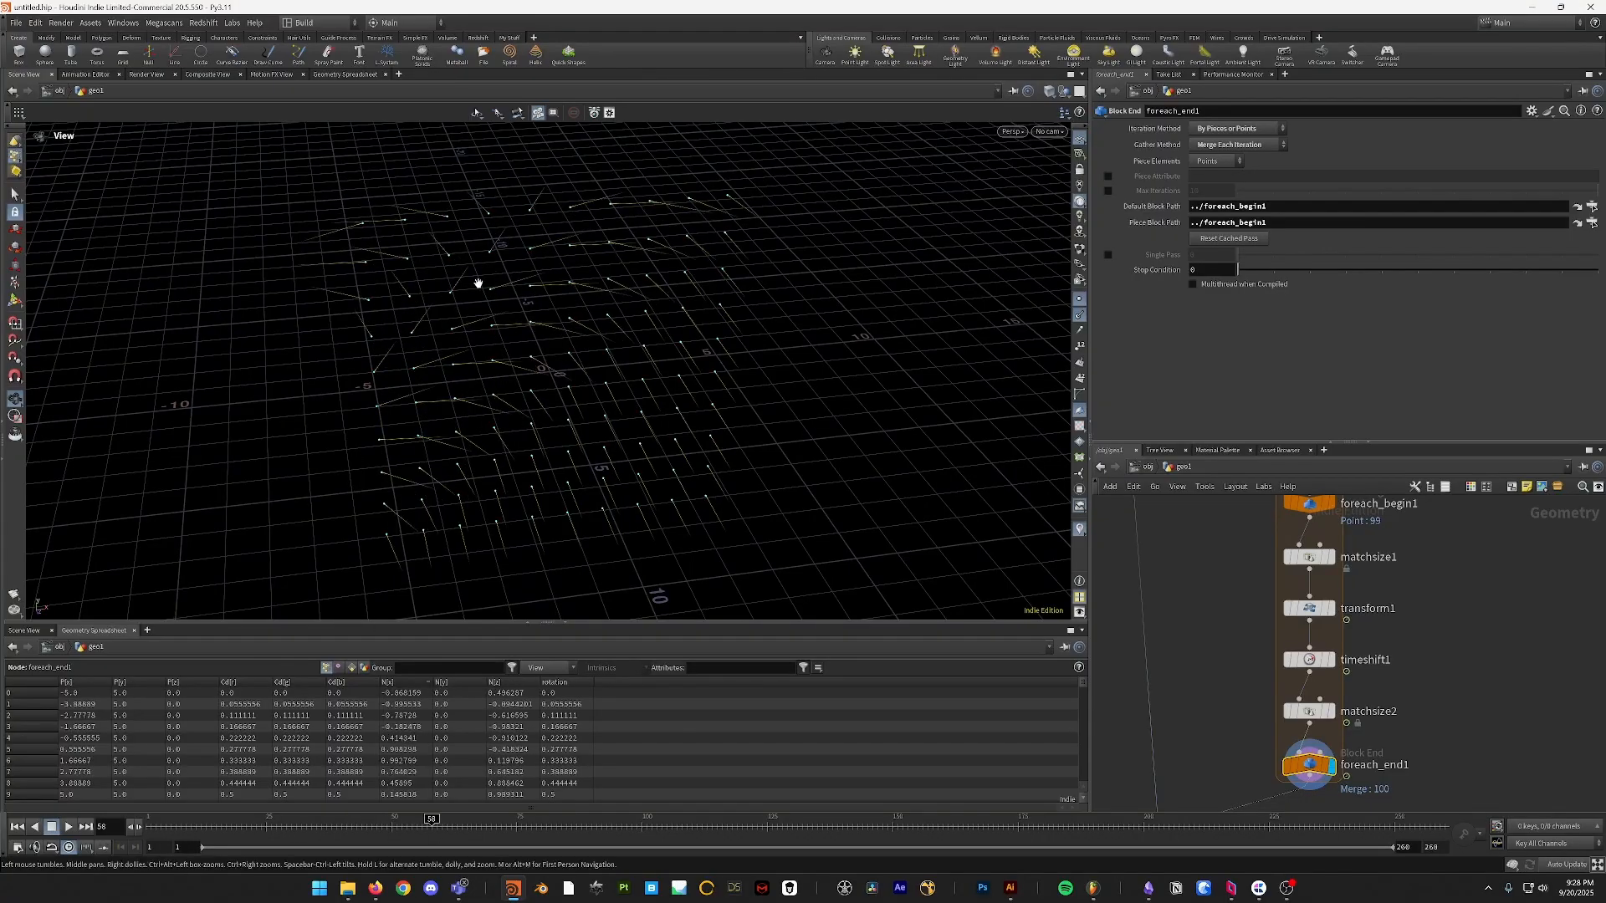
pyautogui.moveTo(435, 824); pyautogui.dragTo(150, 822)
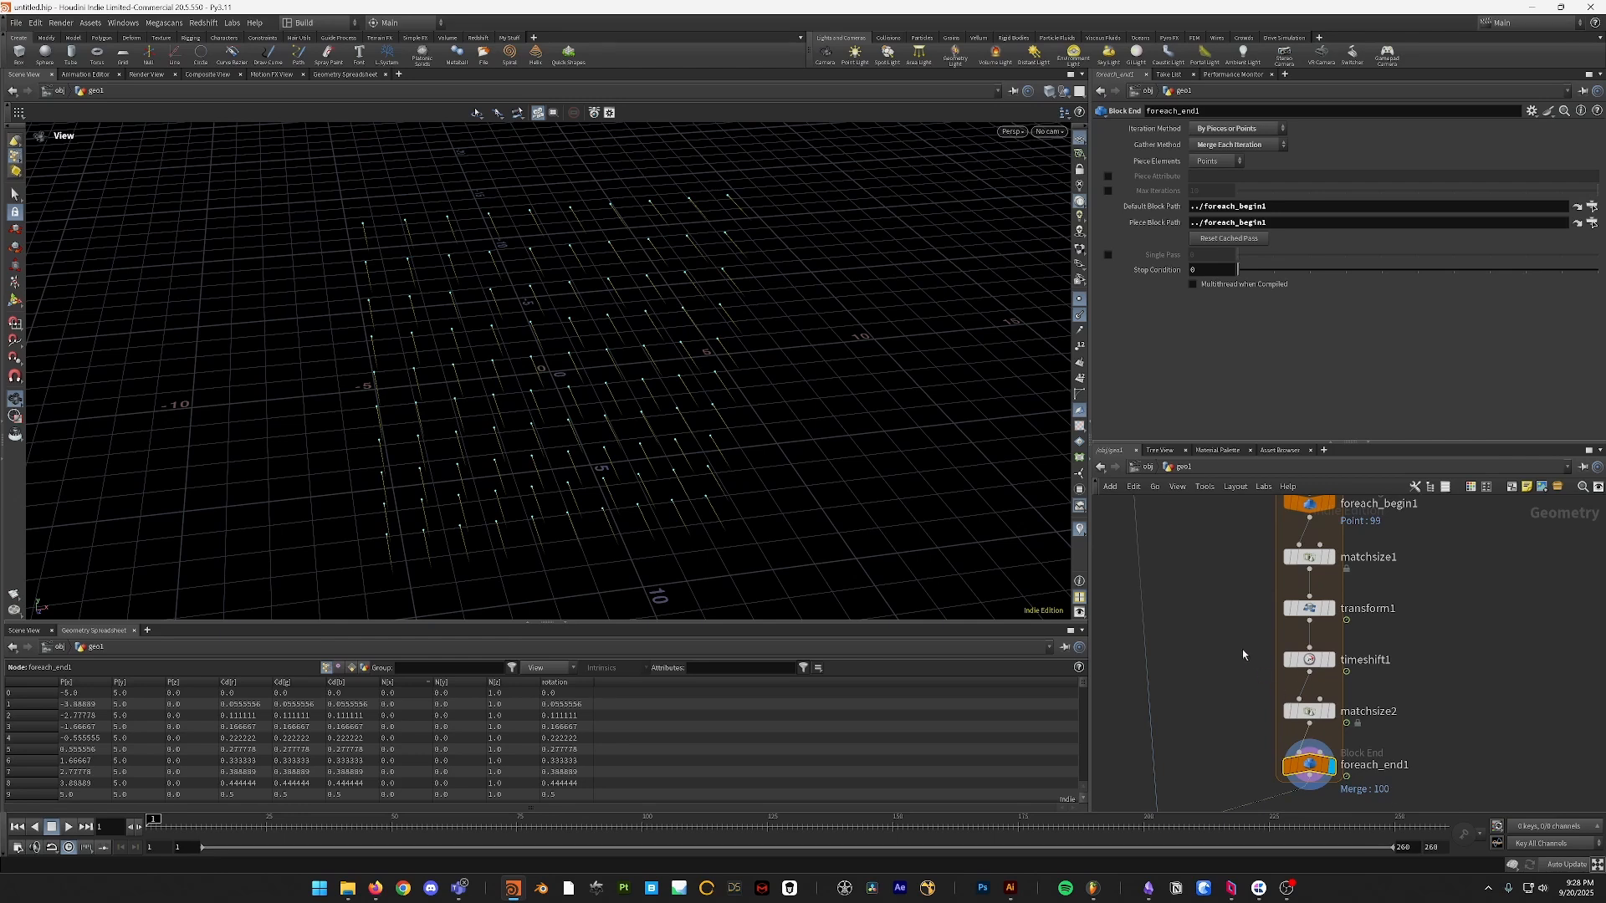
# - Try a multiplier of 10 in the Time Shift expression and play the animation to check the offset
pyautogui.click(1309, 660)
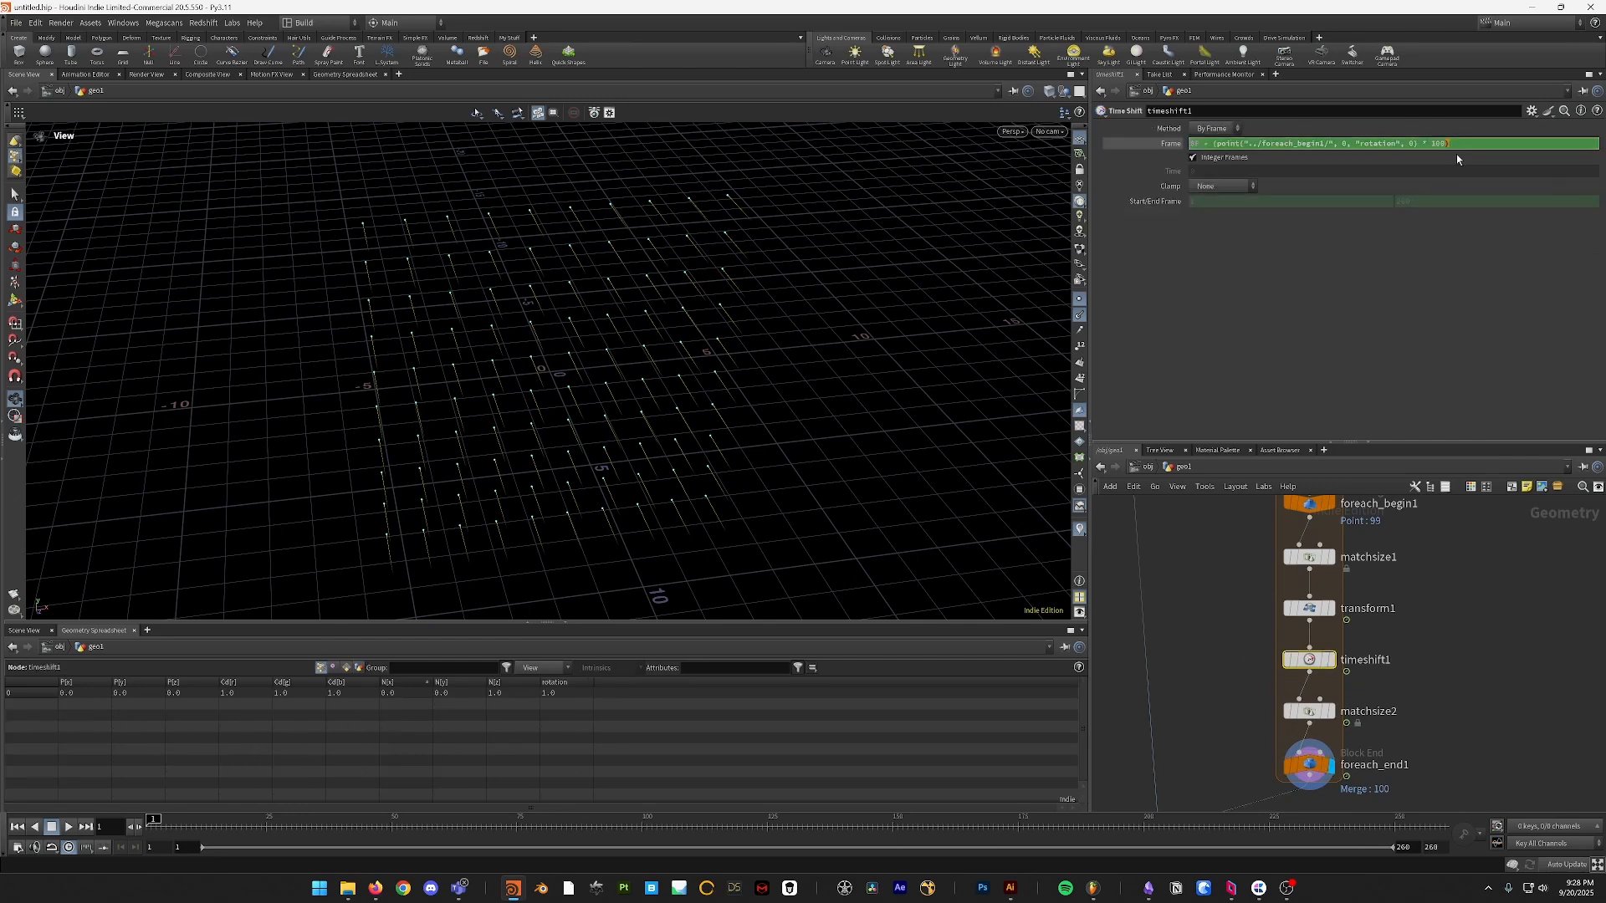
pyautogui.press('BackSpace')
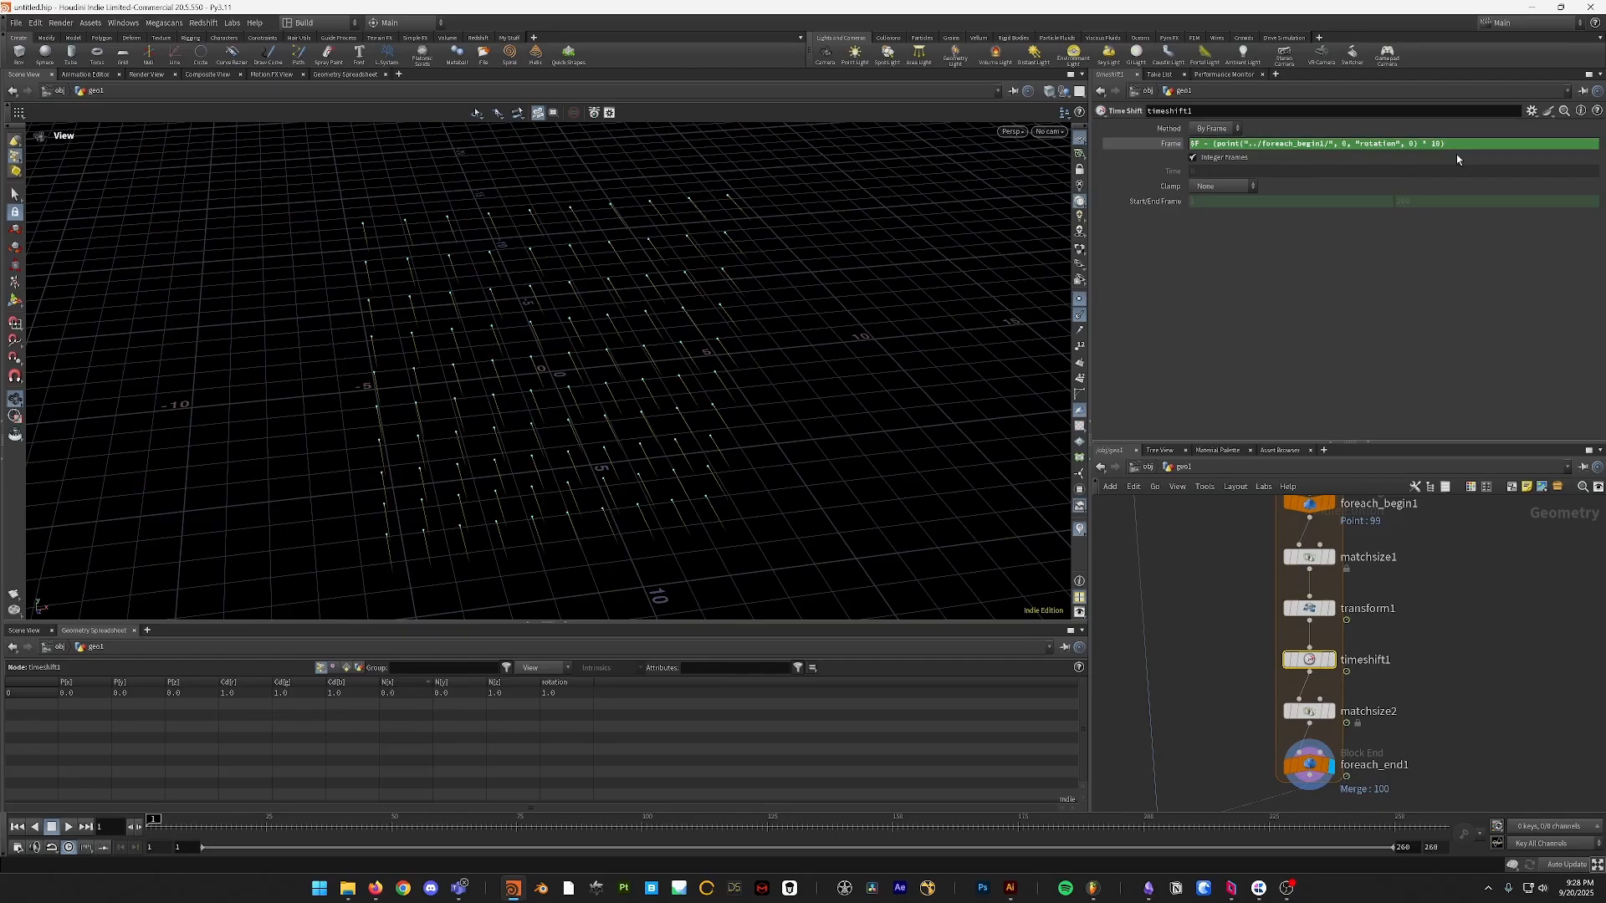
pyautogui.click(69, 827)
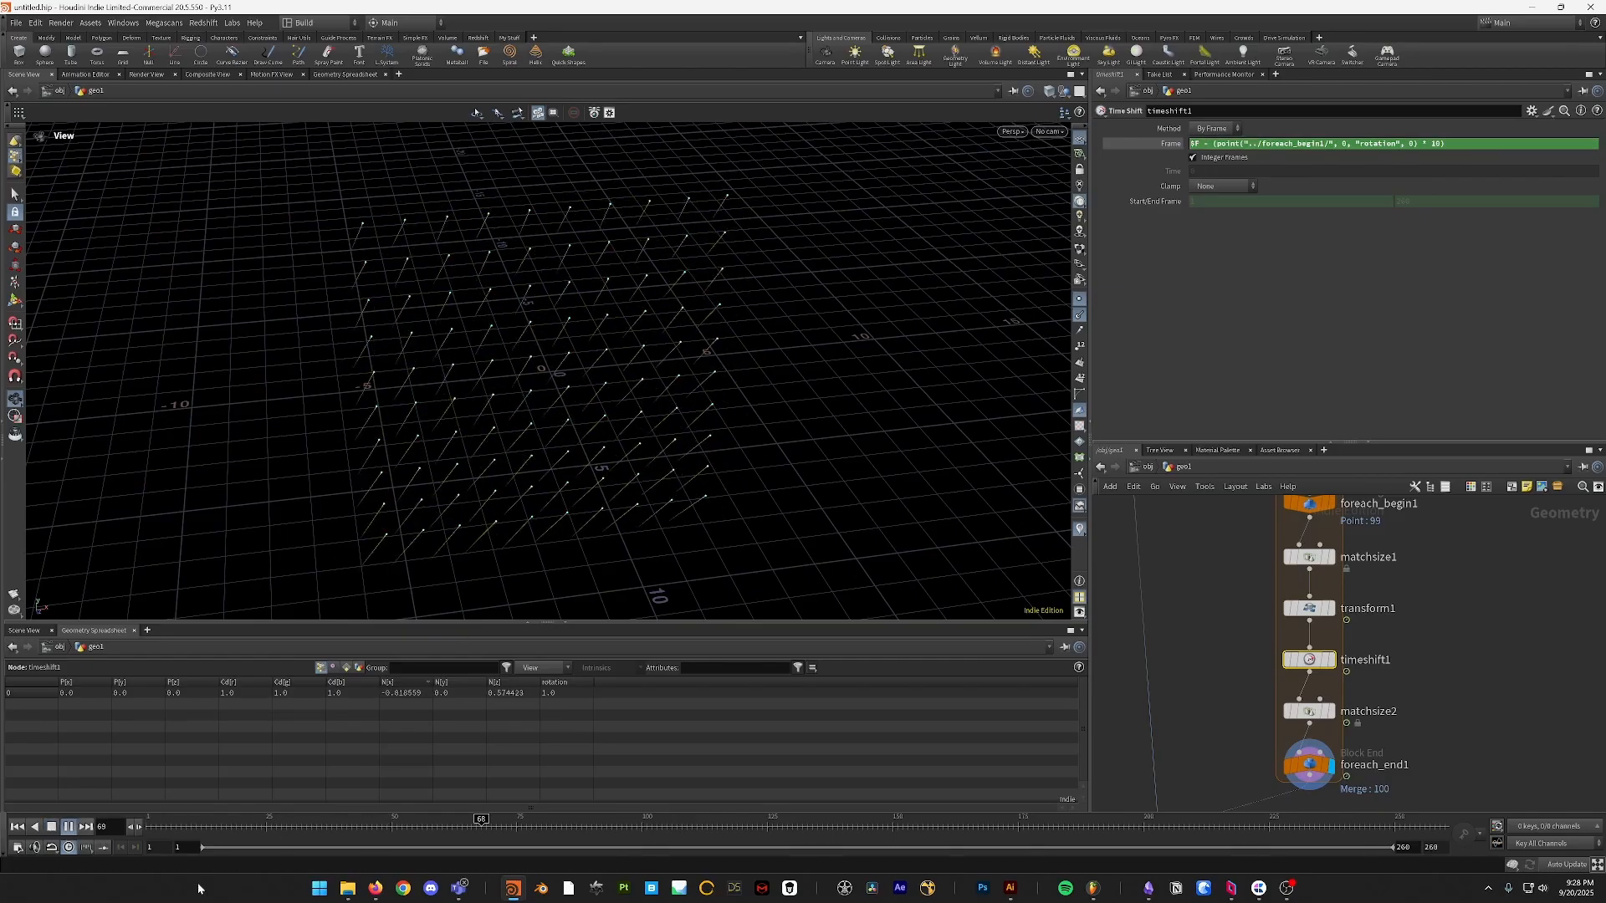
pyautogui.click(51, 827)
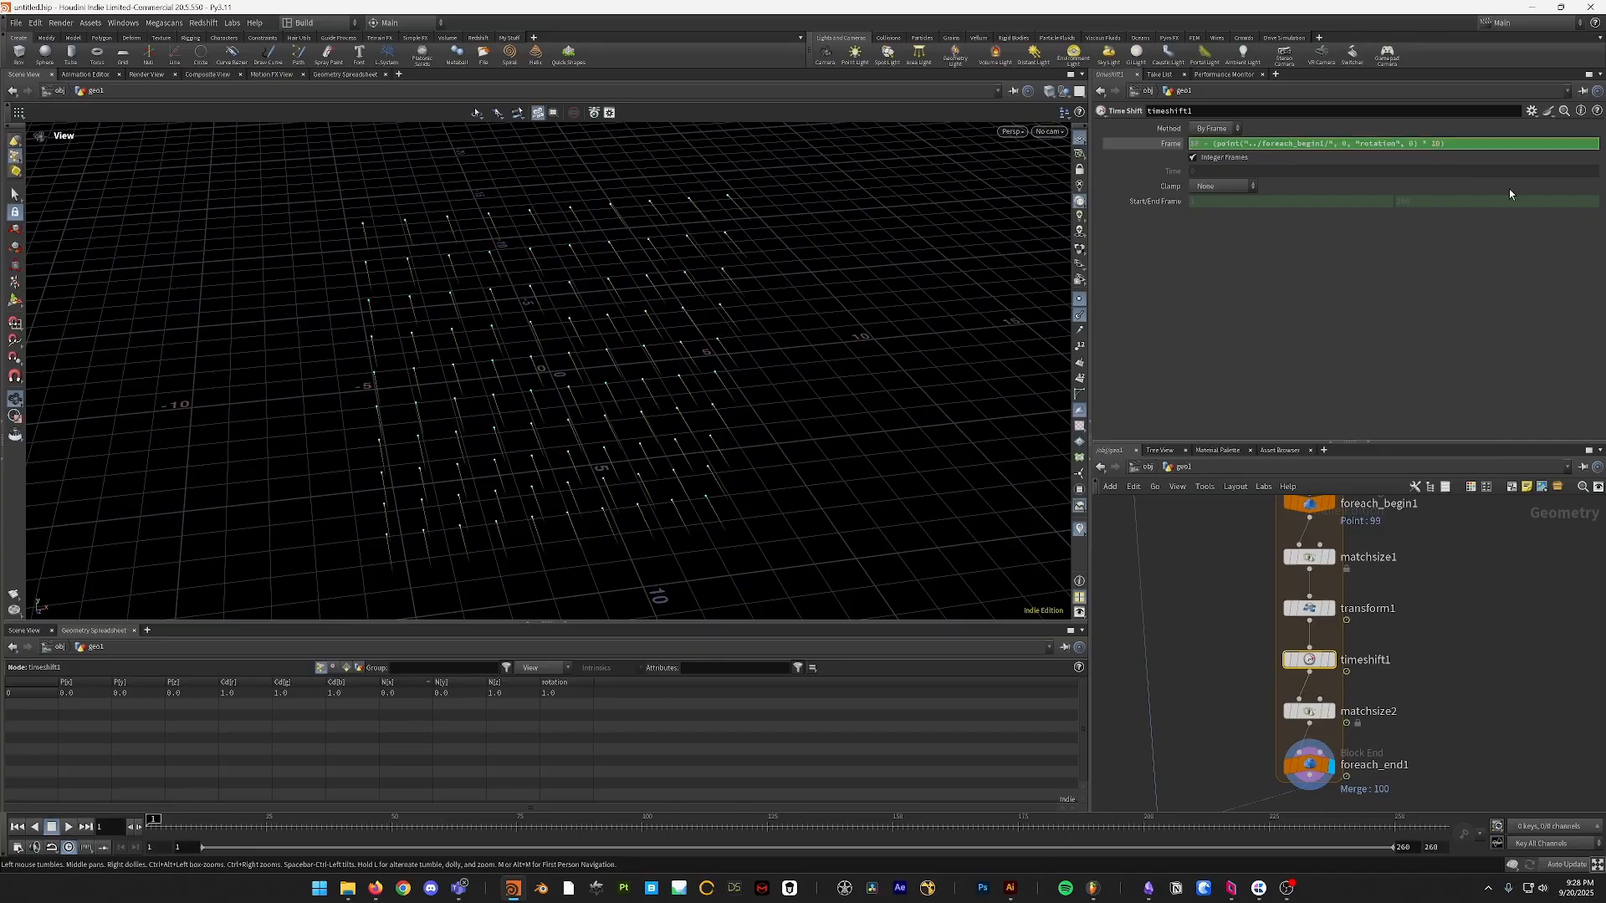
# - Set the Time Shift expression's multiplier to 250, play the animation to check the offset, and return to the first frame
pyautogui.write('250')
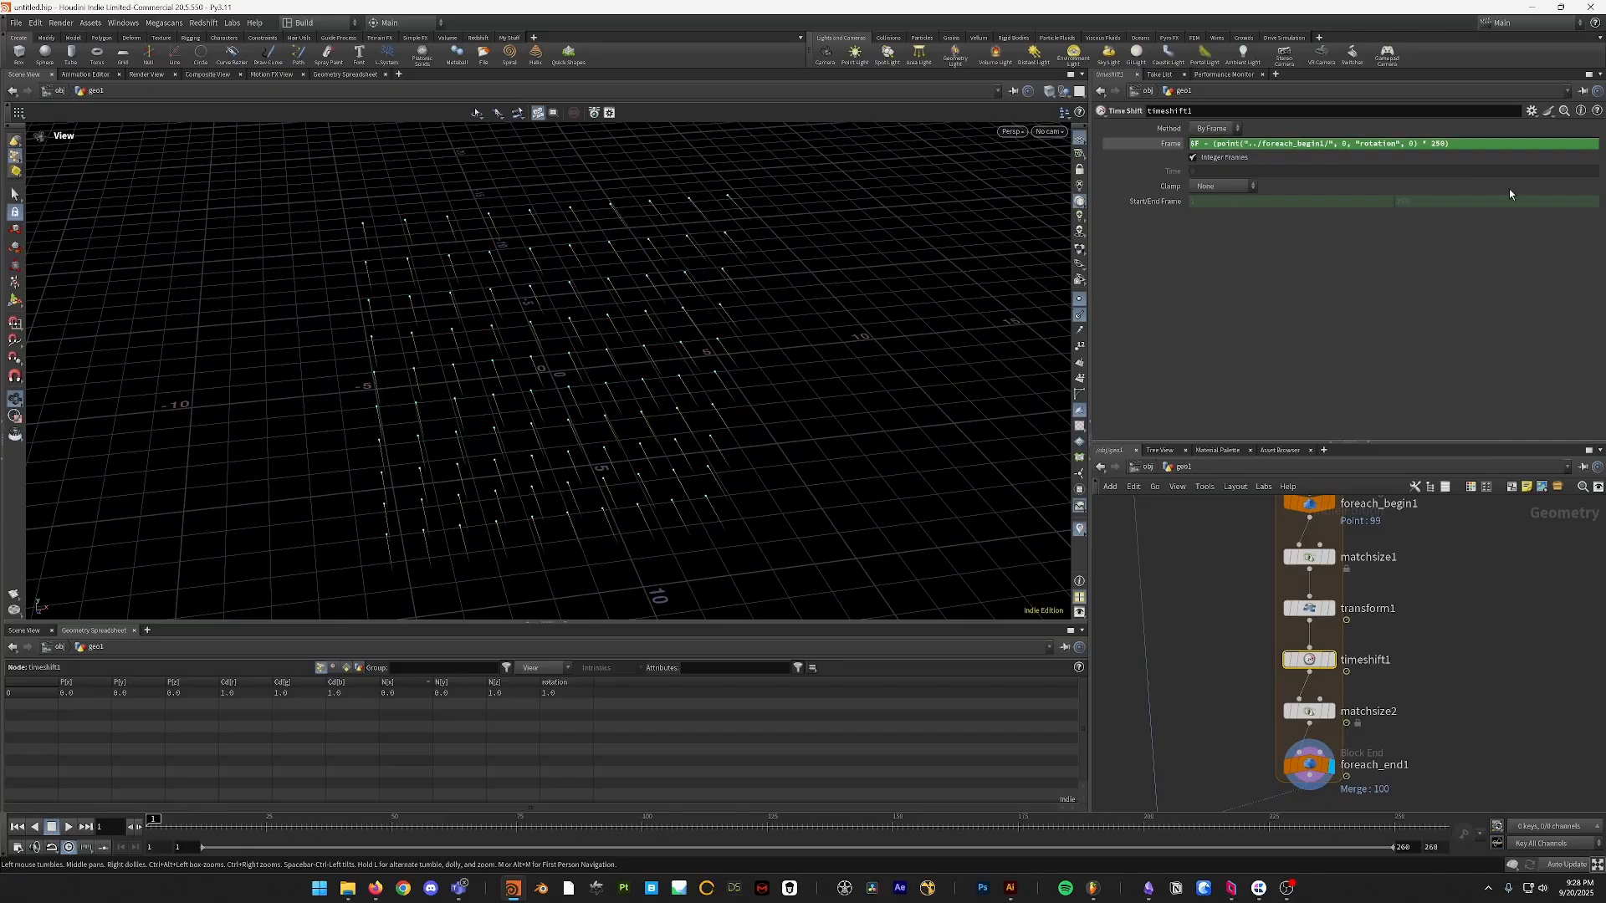
pyautogui.click(68, 828)
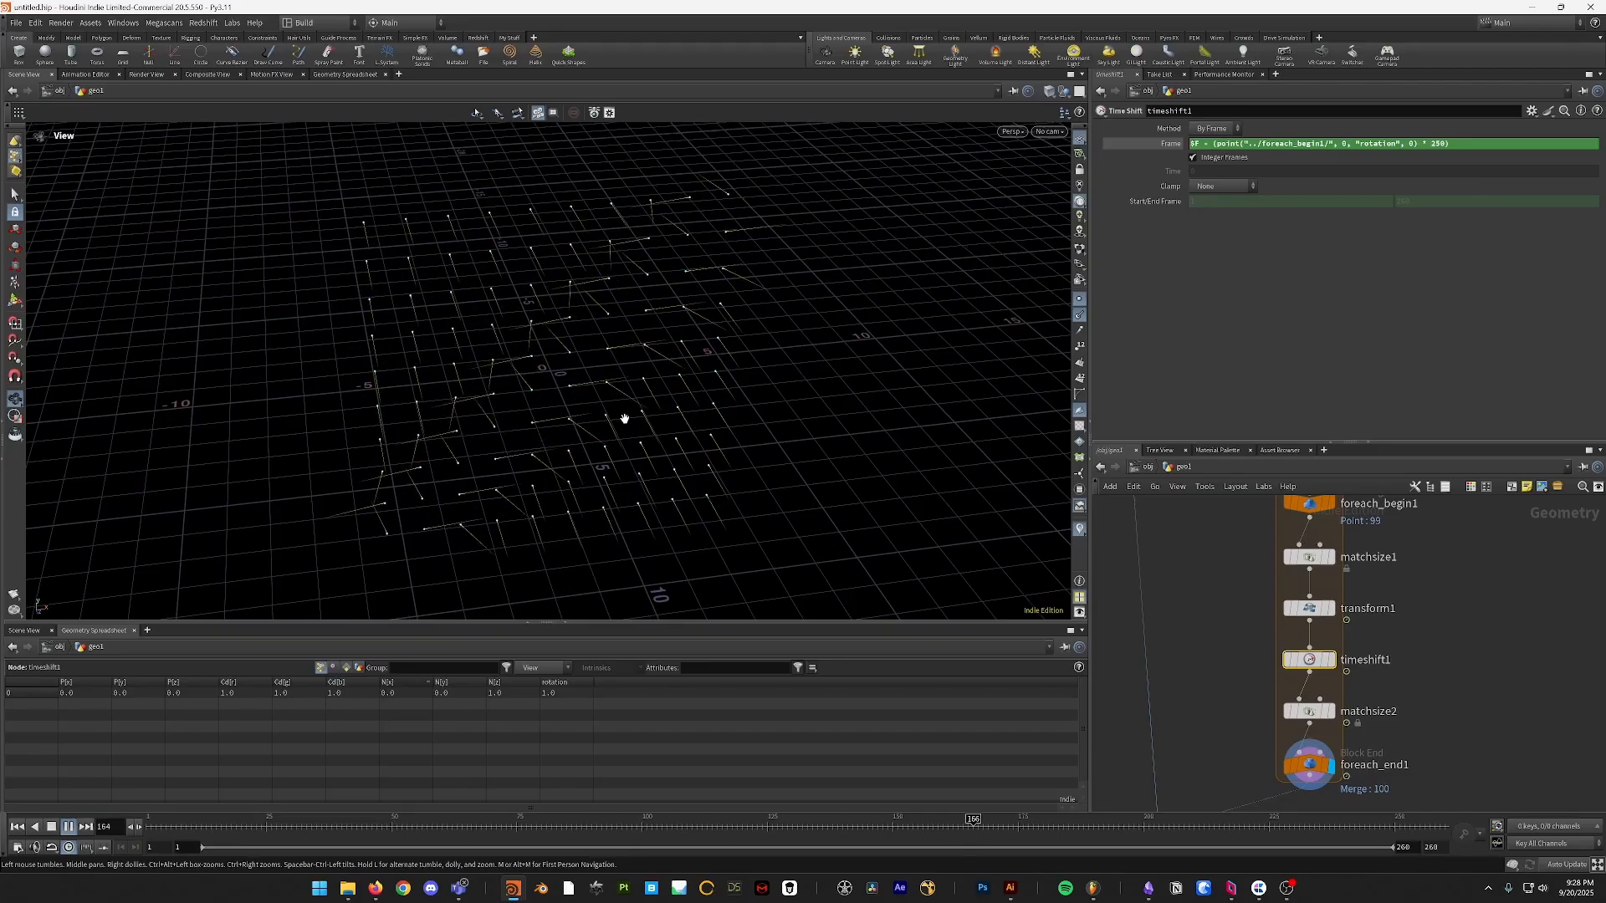
pyautogui.hotkey('ctrl', 'Up')
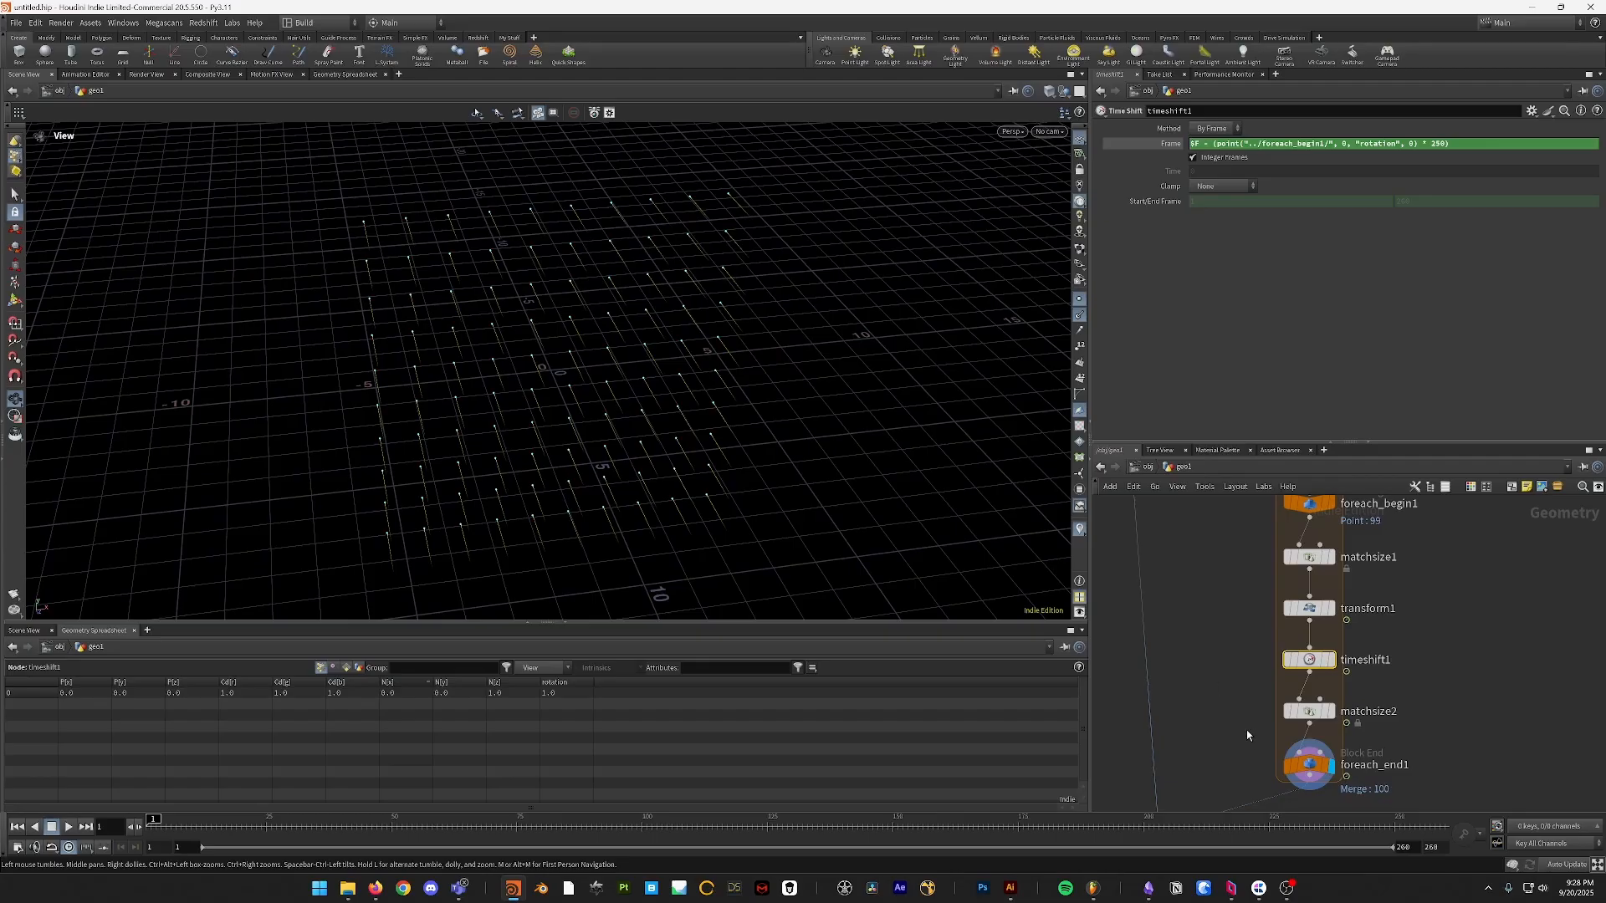
# - Display the Copy to Points result and turn off the N Vertex Attribute visualizer, the point markers and the point normals
pyautogui.moveTo(1247, 735); pyautogui.dragTo(1297, 530, button='middle')
pyautogui.click(1220, 643)
pyautogui.click(1242, 643)
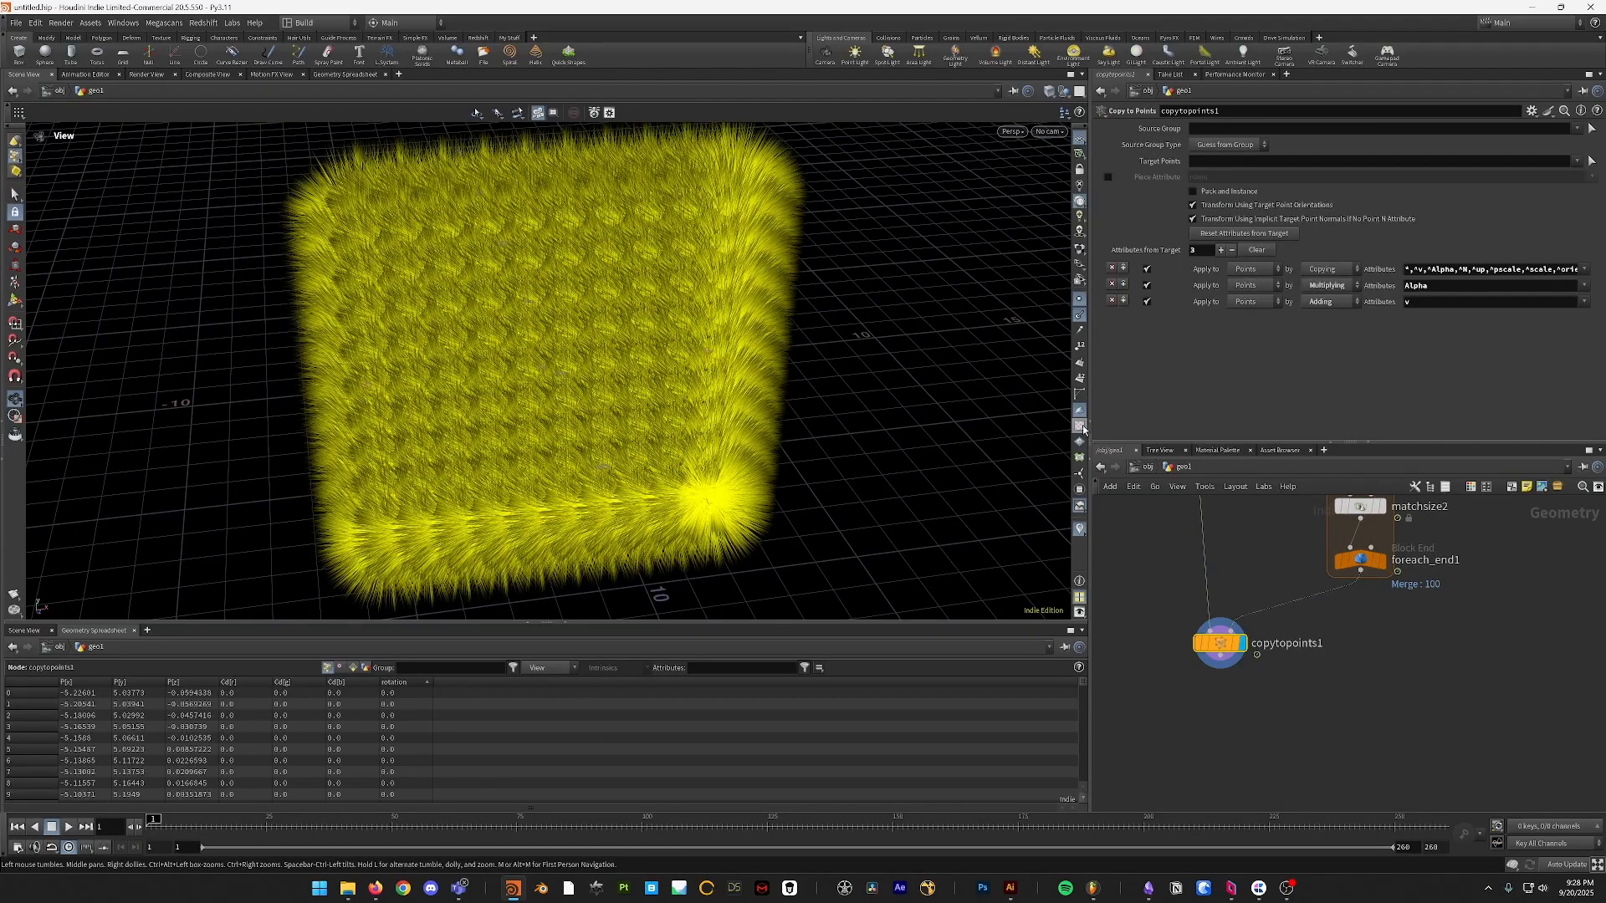
pyautogui.click(1080, 529)
pyautogui.click(1084, 514)
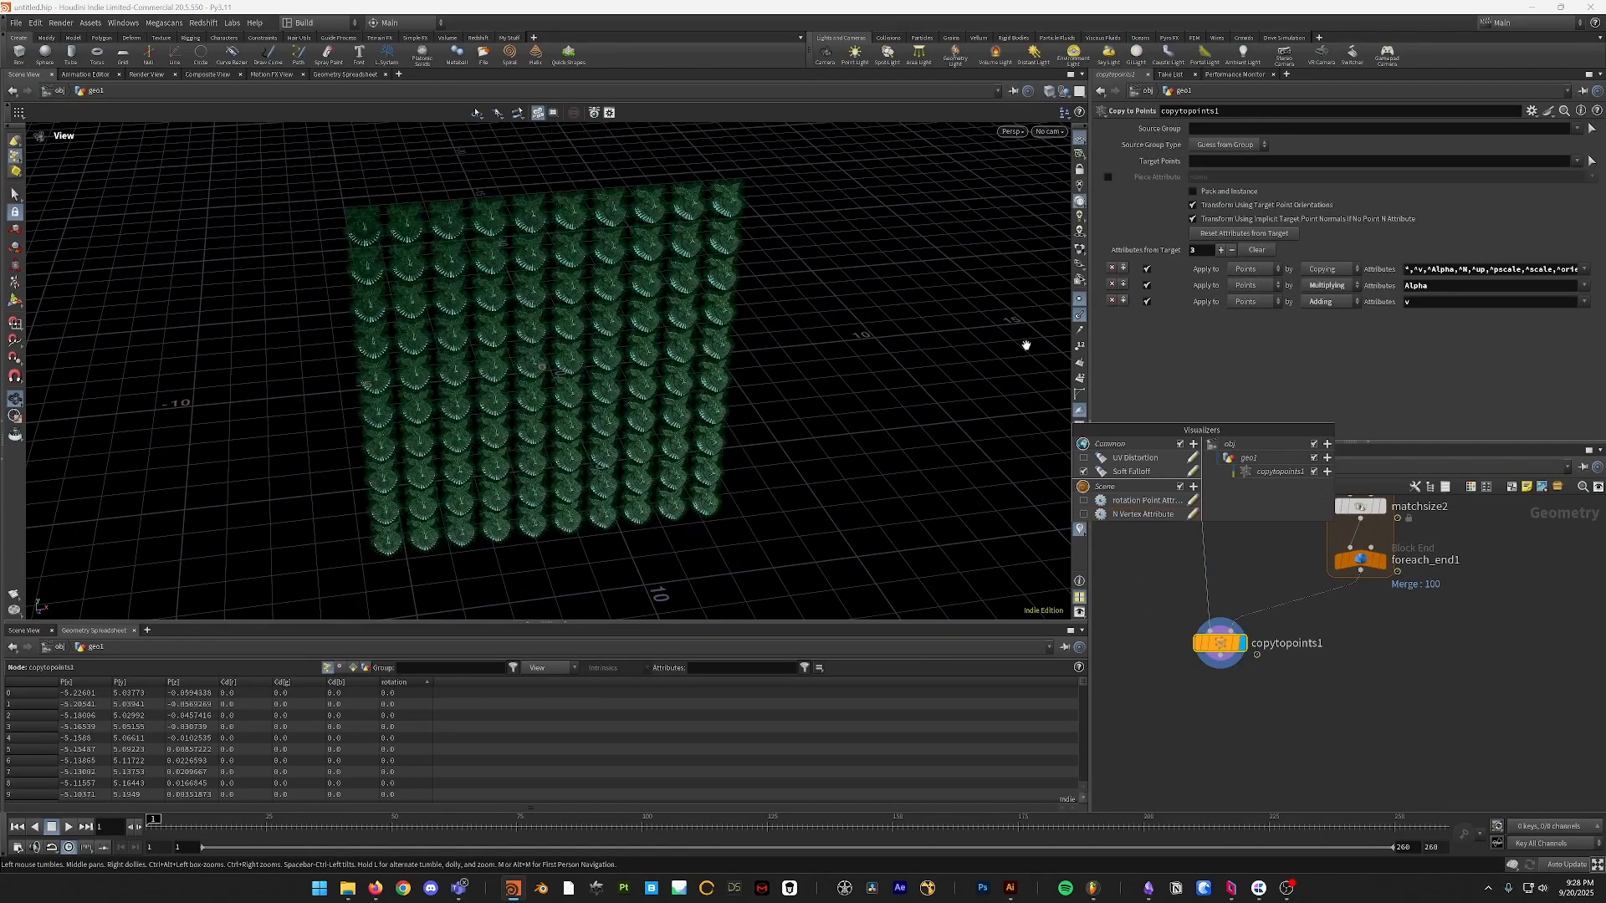
pyautogui.click(1080, 316)
pyautogui.click(1080, 299)
pyautogui.moveTo(850, 430); pyautogui.dragTo(833, 400)
pyautogui.moveTo(1319, 573); pyautogui.dragTo(1280, 739, button='middle')
pyautogui.moveTo(1269, 577); pyautogui.dragTo(1247, 690, button='middle')
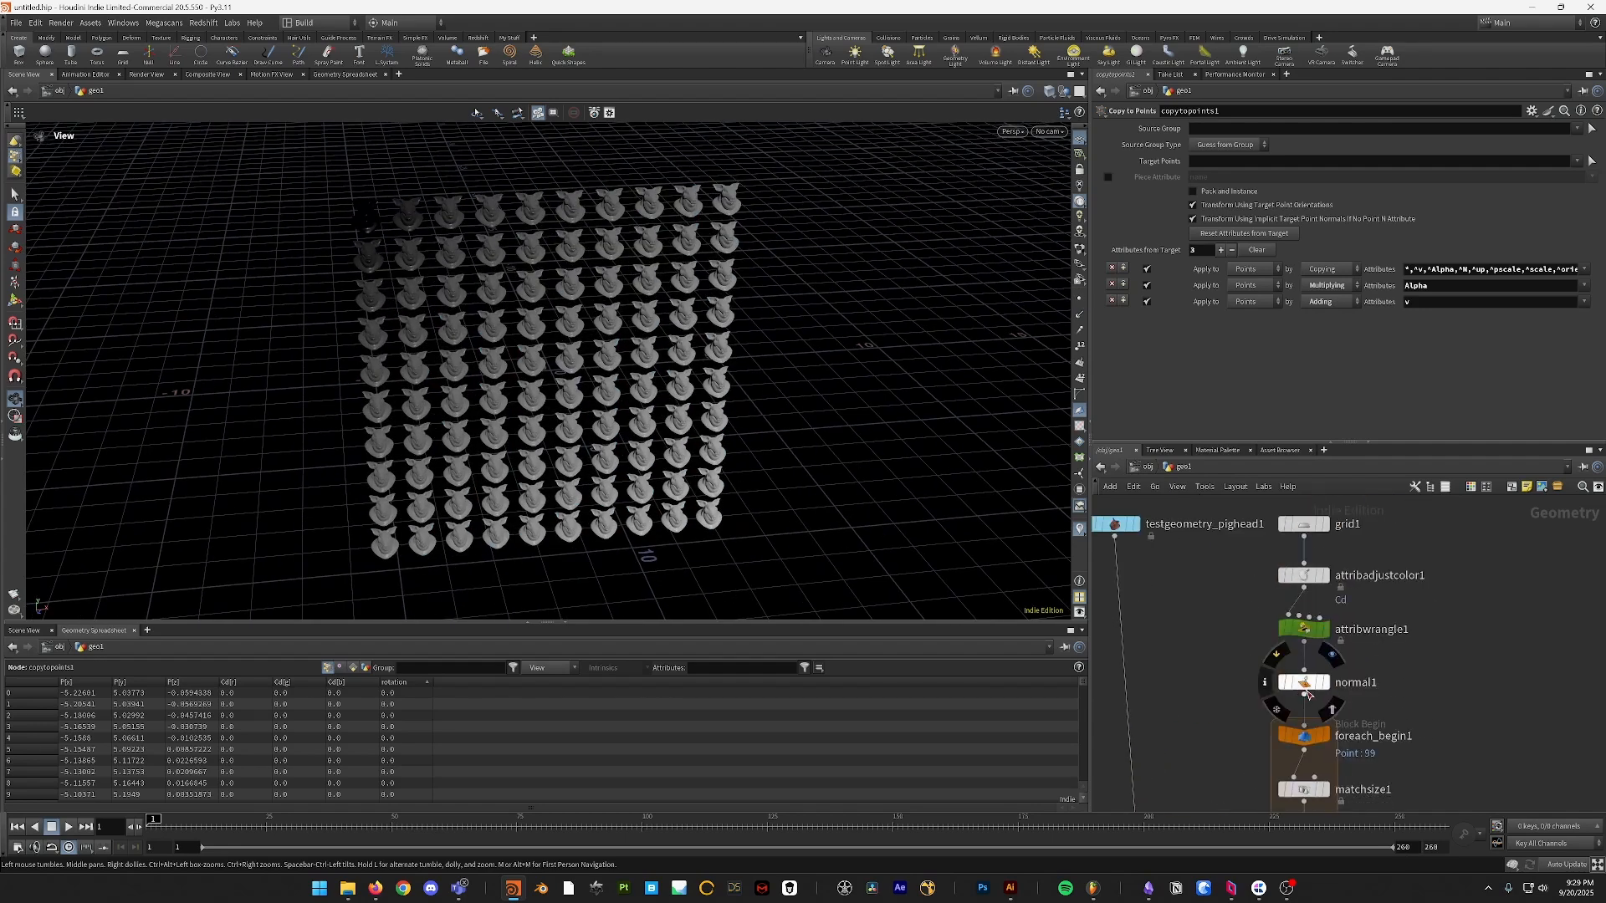
# - Insert a Color node between the Normal node and the For-Each begin block
pyautogui.press('Tab')
pyautogui.write('color')
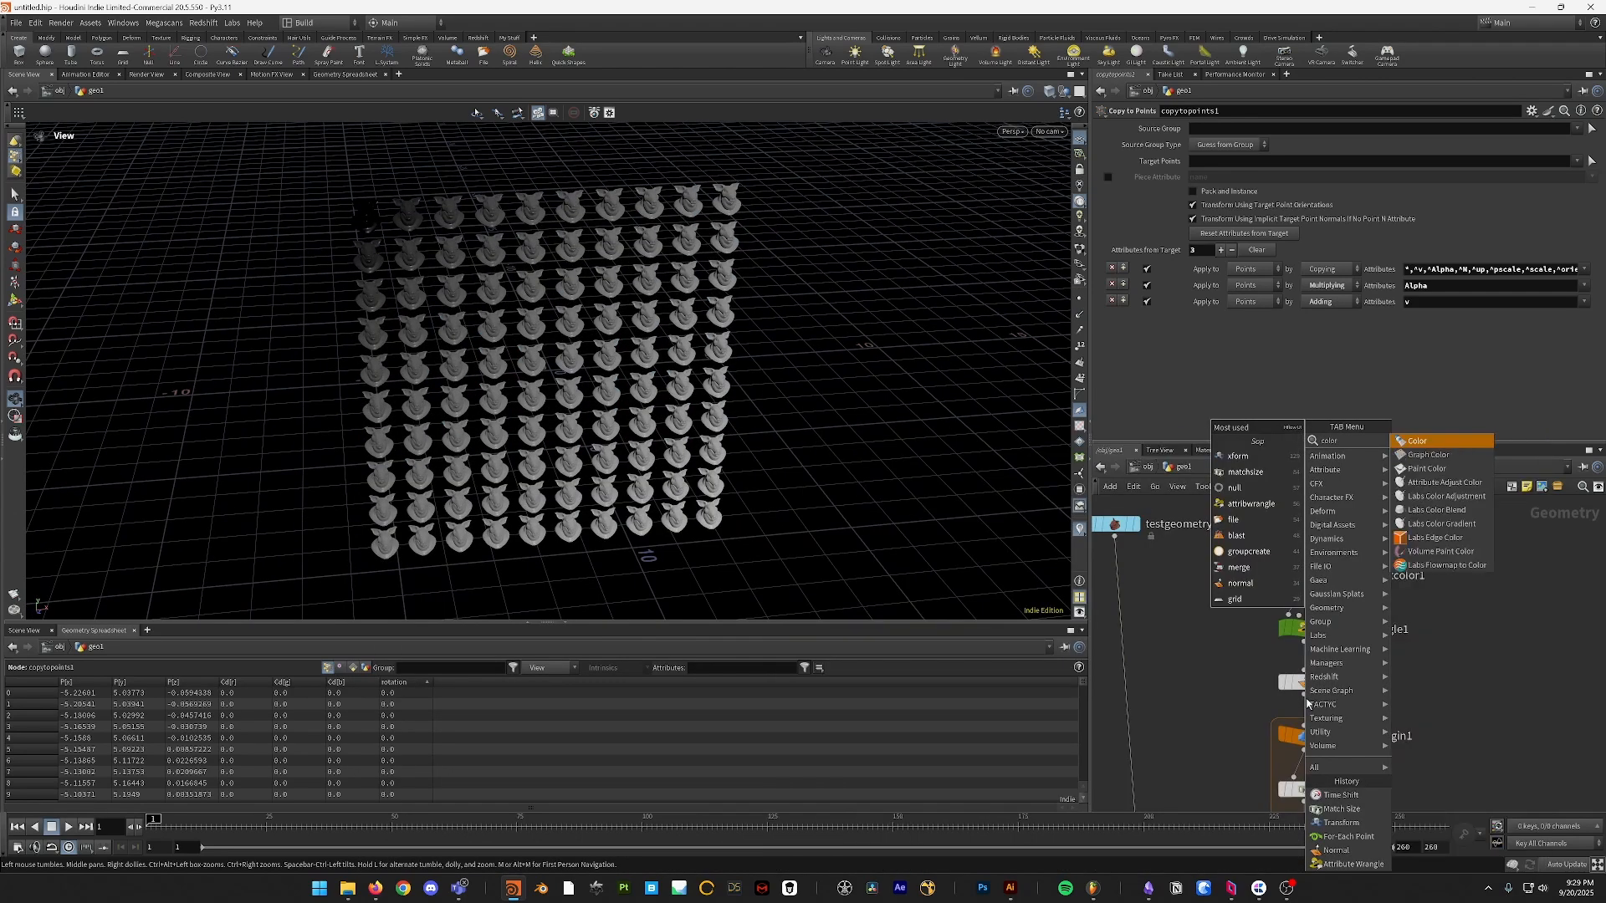
pyautogui.press('Return')
pyautogui.click(1308, 704)
# - Play the Copy to Points animation to check the offset rotation of the white pig heads, and return to the first frame
pyautogui.moveTo(1179, 738); pyautogui.dragTo(1241, 538, button='middle')
pyautogui.moveTo(1224, 742); pyautogui.dragTo(1294, 474, button='middle')
pyautogui.click(1296, 664)
pyautogui.moveTo(671, 439); pyautogui.dragTo(663, 404, button='middle')
pyautogui.press('Up')
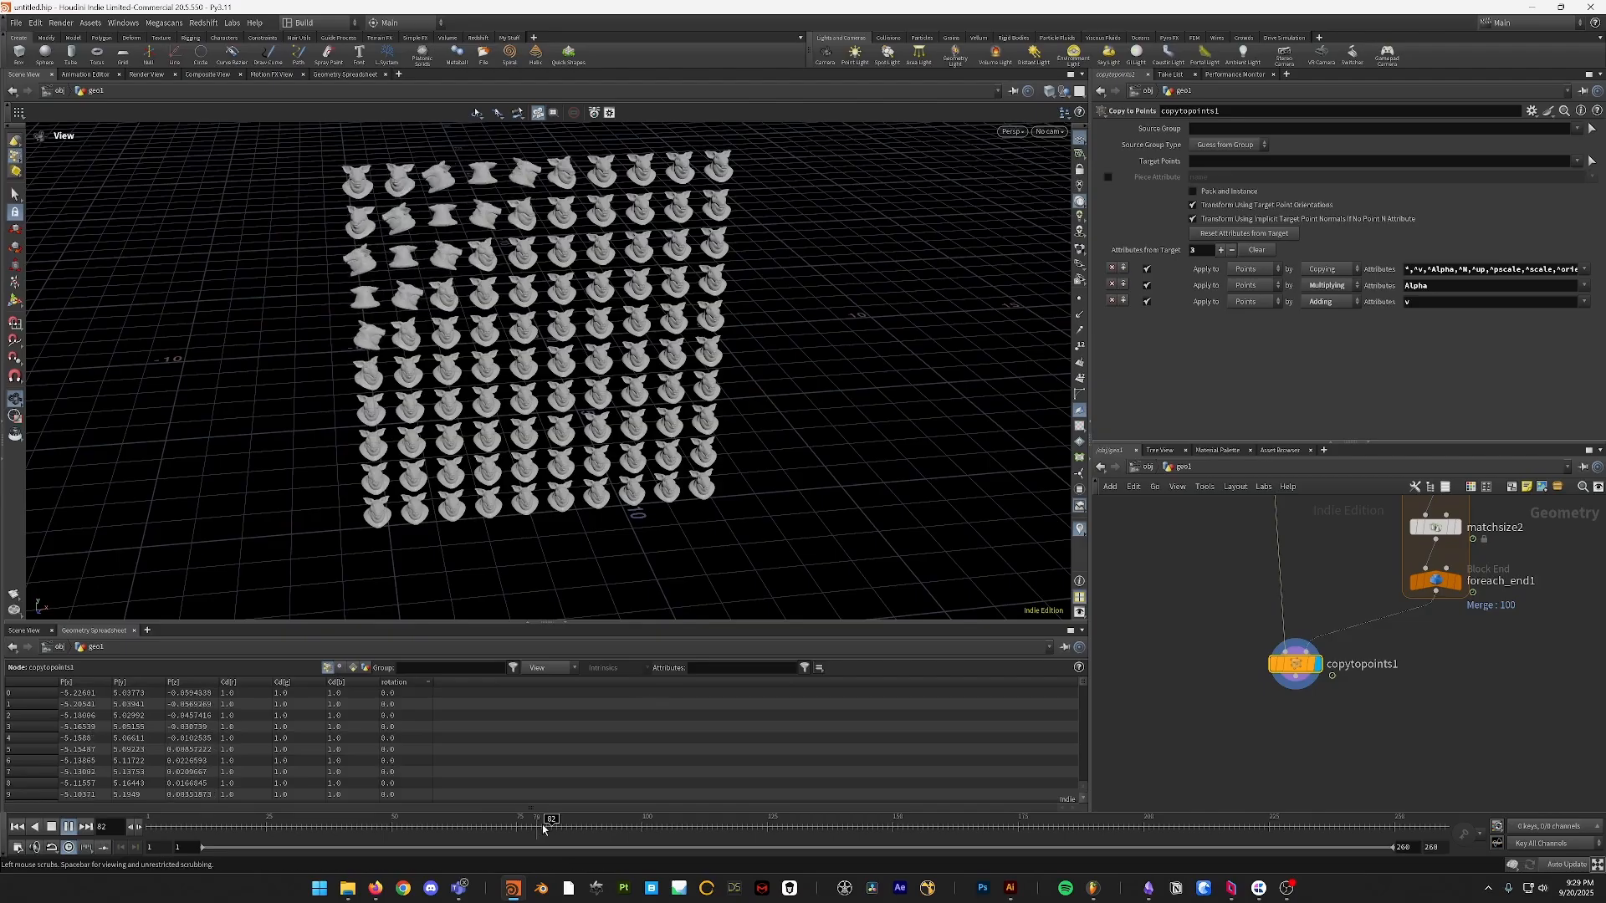
pyautogui.moveTo(542, 830); pyautogui.dragTo(149, 830)
# - Set the grid's horizontal size to 5
pyautogui.moveTo(1360, 571); pyautogui.dragTo(1336, 716, button='middle')
pyautogui.moveTo(1325, 567); pyautogui.dragTo(1294, 760, button='middle')
pyautogui.moveTo(1336, 527); pyautogui.dragTo(1315, 762, button='middle')
pyautogui.click(1357, 630)
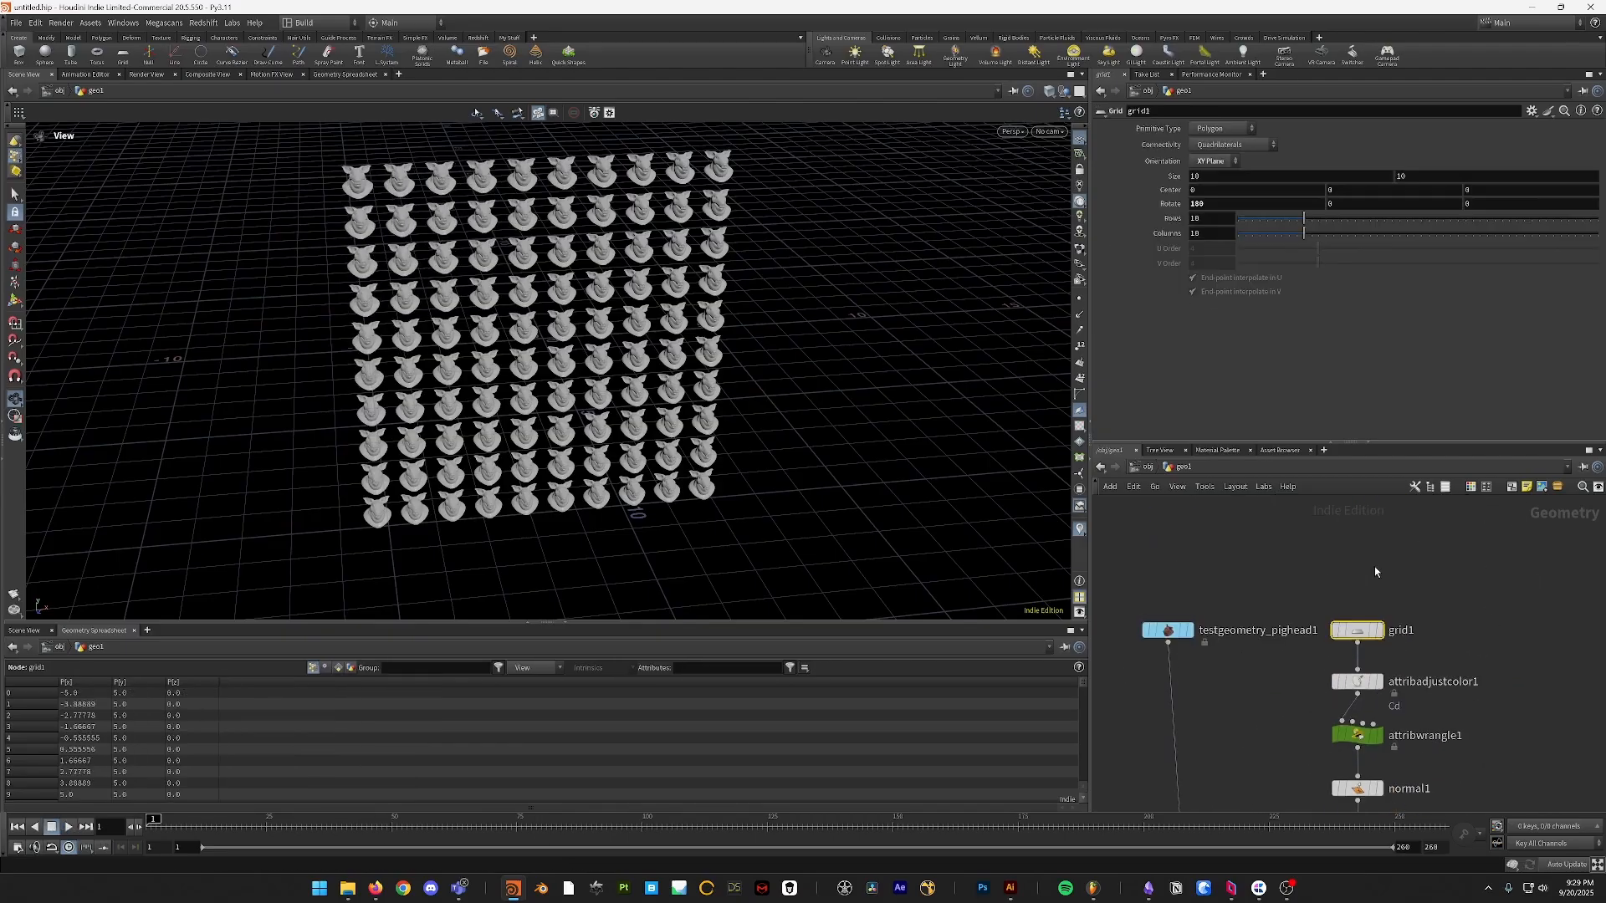
pyautogui.click(1259, 175)
pyautogui.write('5')
pyautogui.press('Return')
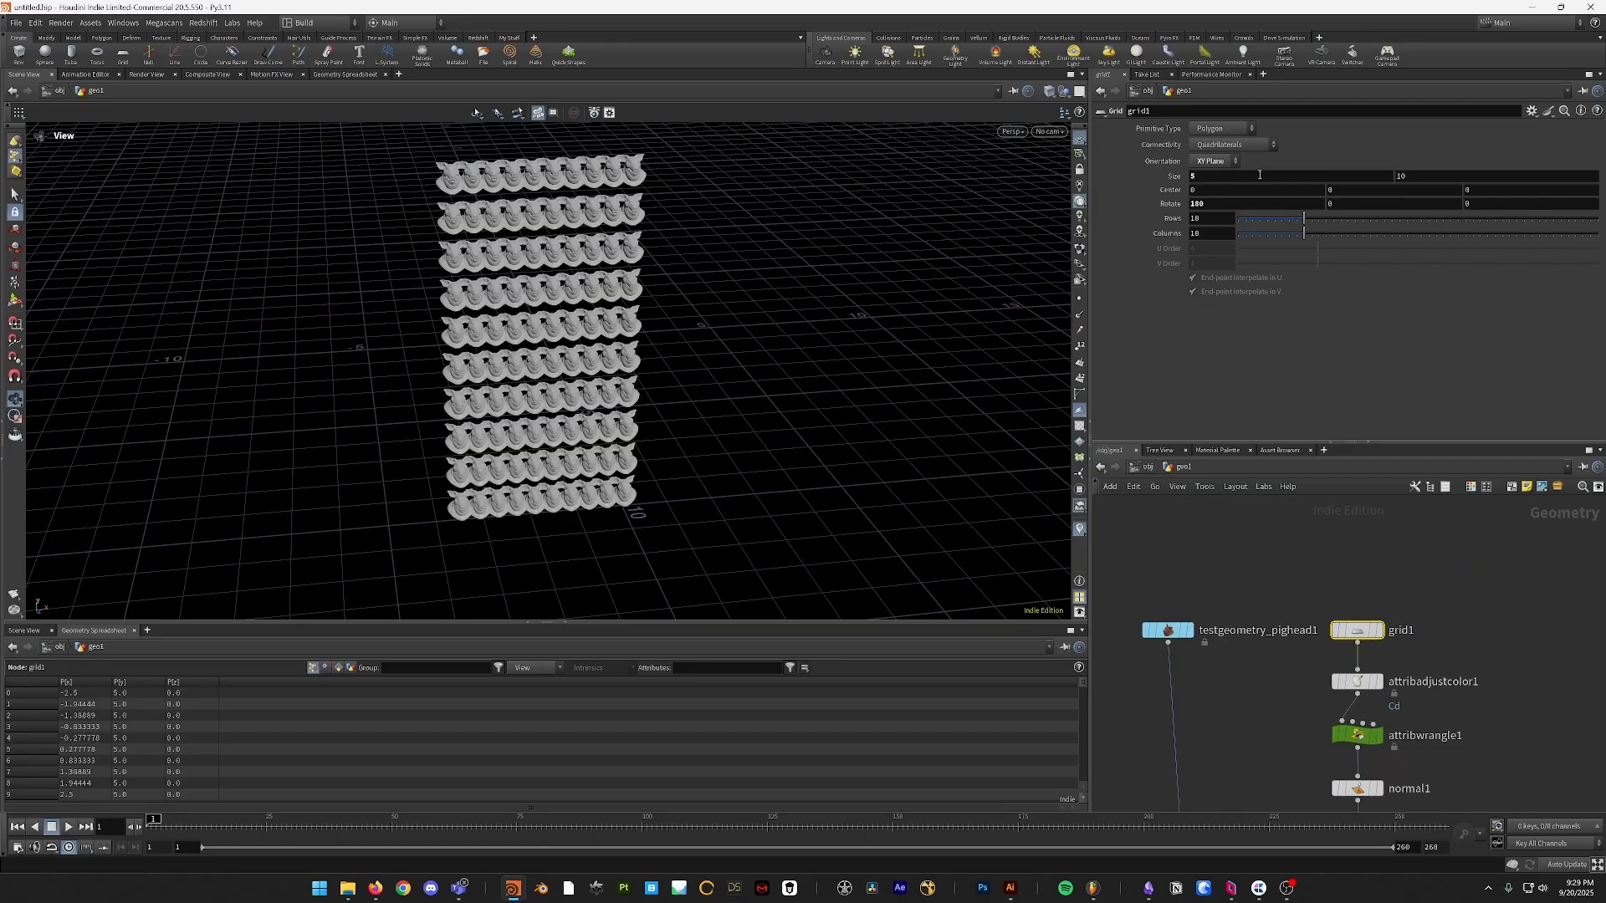
# - Play and scrub the animation on the narrowed grid to examine the rotation across the upper rows, and return to the first frame
pyautogui.moveTo(1275, 752); pyautogui.dragTo(1327, 459, button='middle')
pyautogui.click(68, 826)
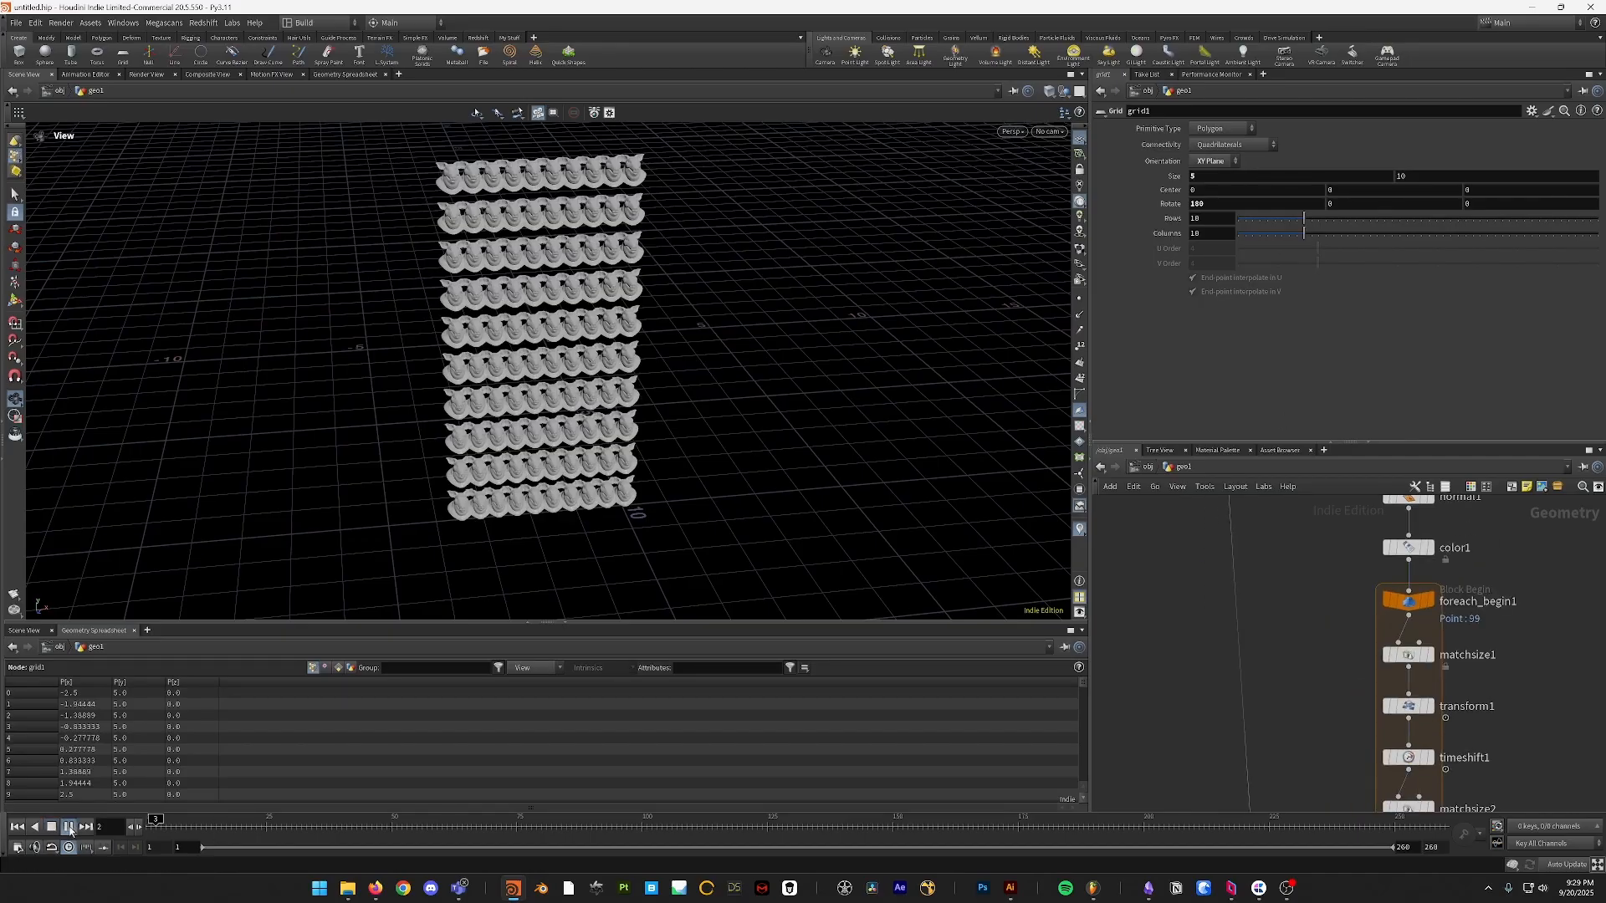
pyautogui.moveTo(538, 326); pyautogui.dragTo(576, 431, button='middle')
pyautogui.moveTo(529, 218); pyautogui.dragTo(542, 281, button='right')
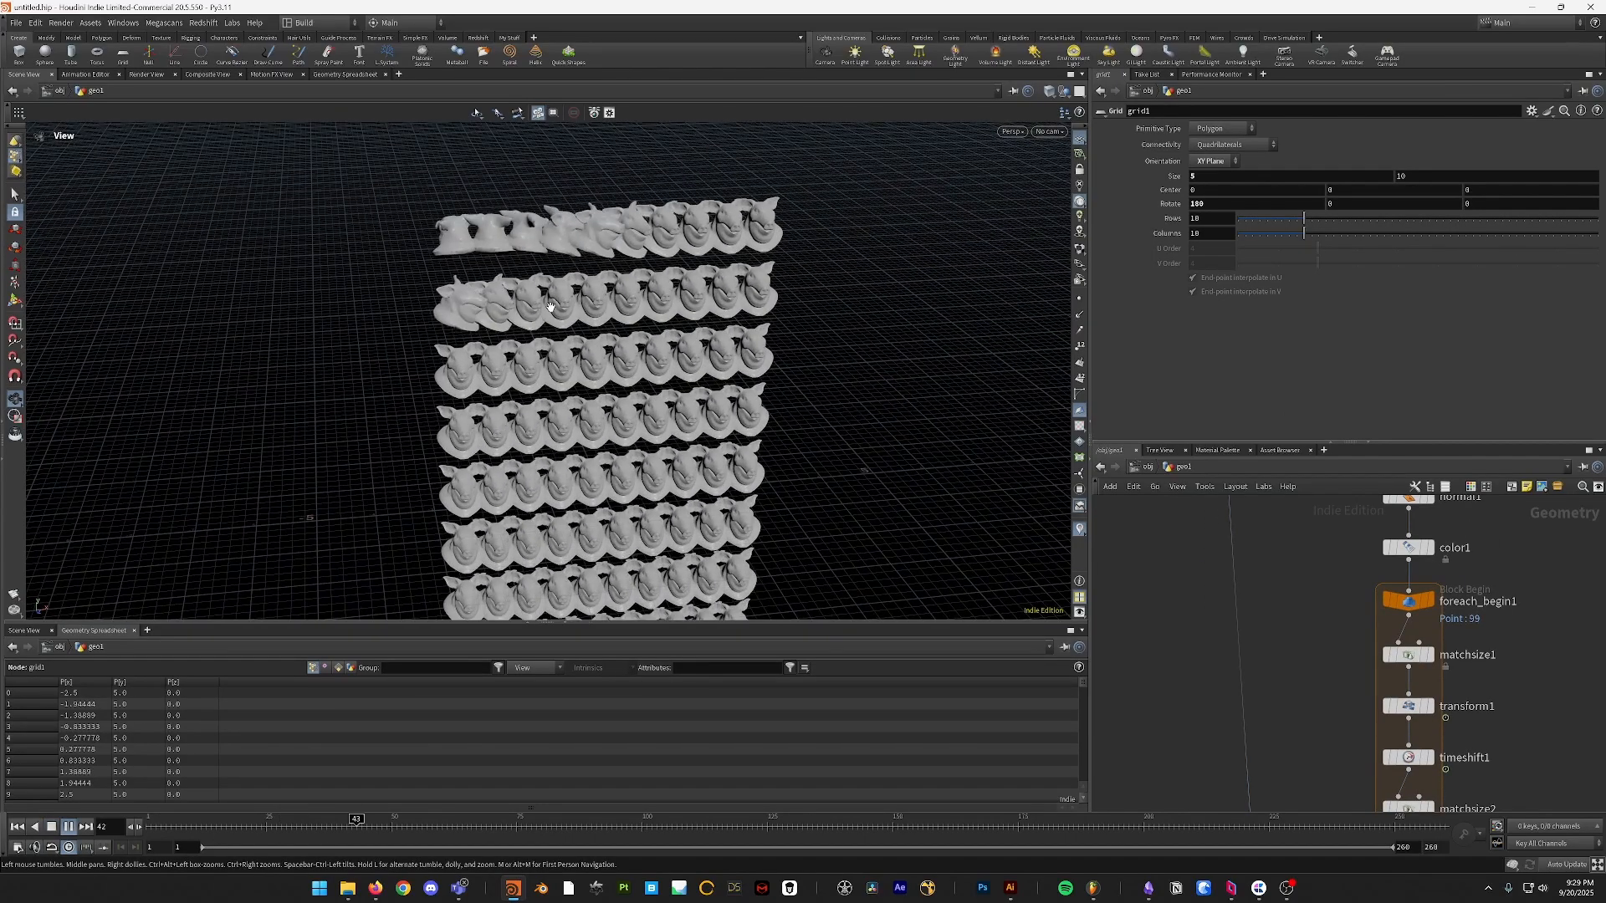
pyautogui.moveTo(542, 281); pyautogui.dragTo(563, 380, button='middle')
pyautogui.moveTo(542, 142); pyautogui.dragTo(553, 223, button='right')
pyautogui.press('Escape')
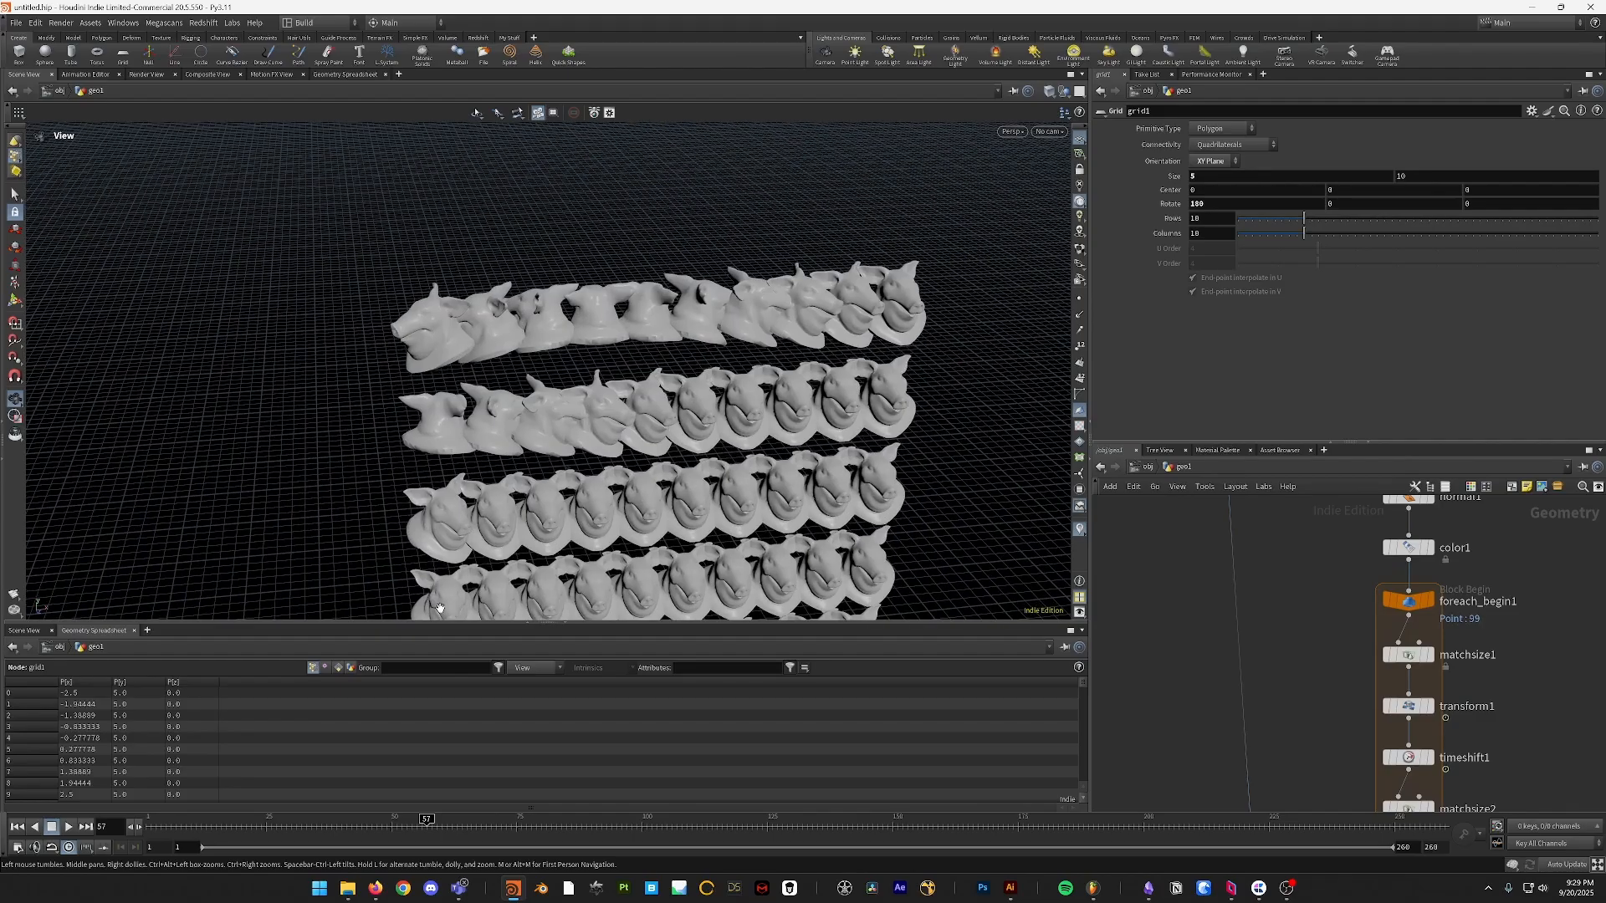
pyautogui.moveTo(268, 832); pyautogui.dragTo(201, 830)
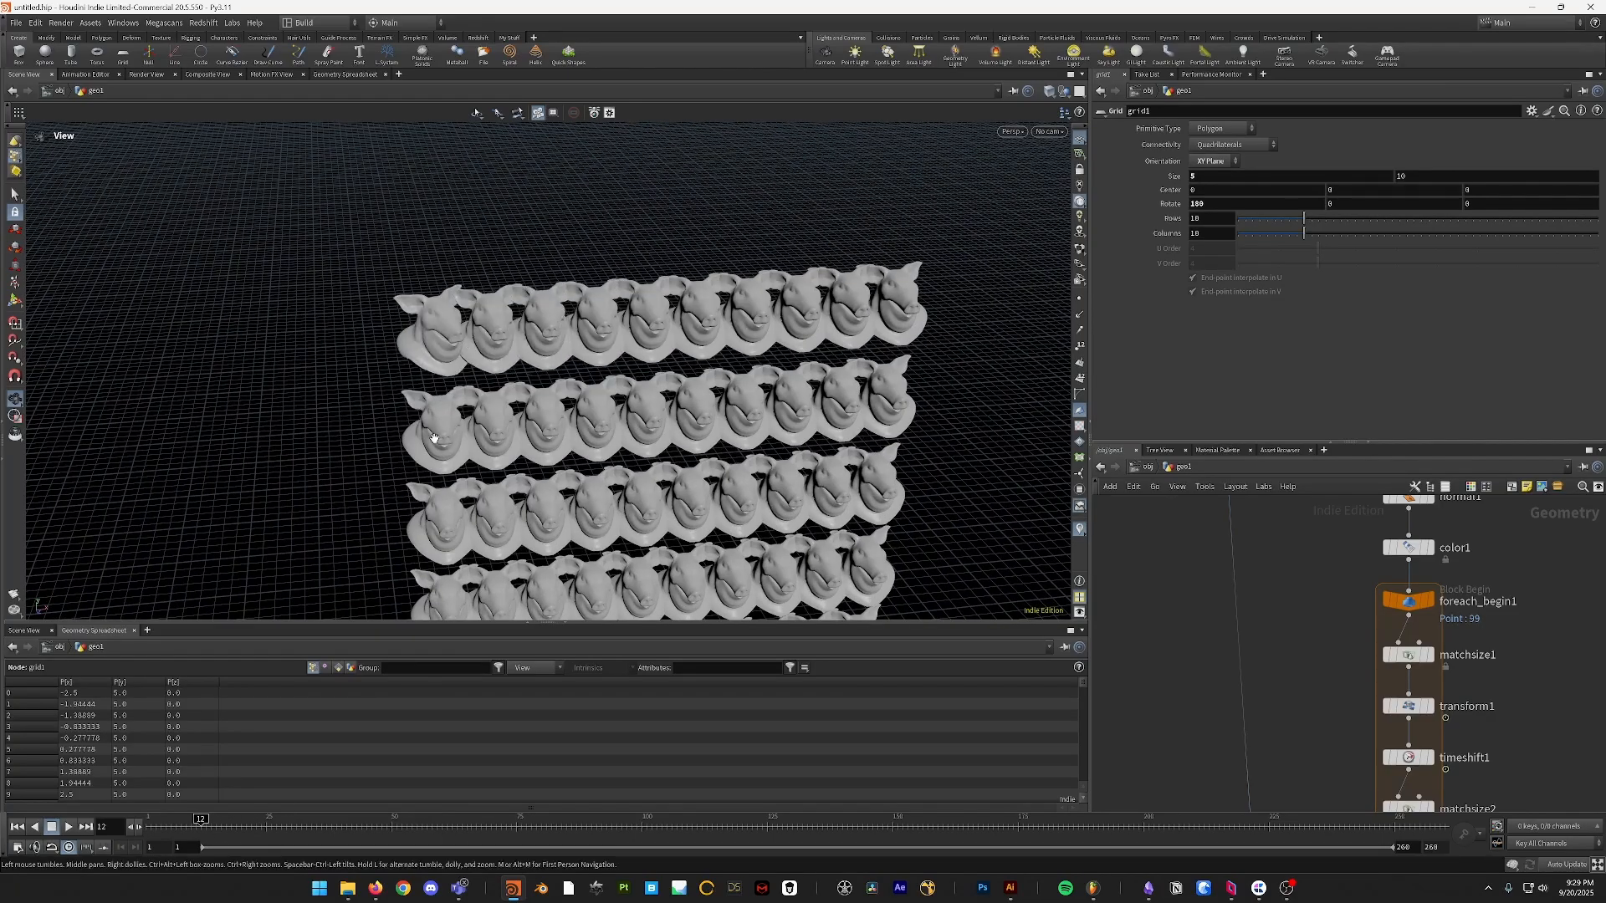
pyautogui.moveTo(208, 822); pyautogui.dragTo(148, 826)
# - Display the Attribute Adjust Color result in the front view
pyautogui.moveTo(1377, 500); pyautogui.dragTo(1297, 677, button='middle')
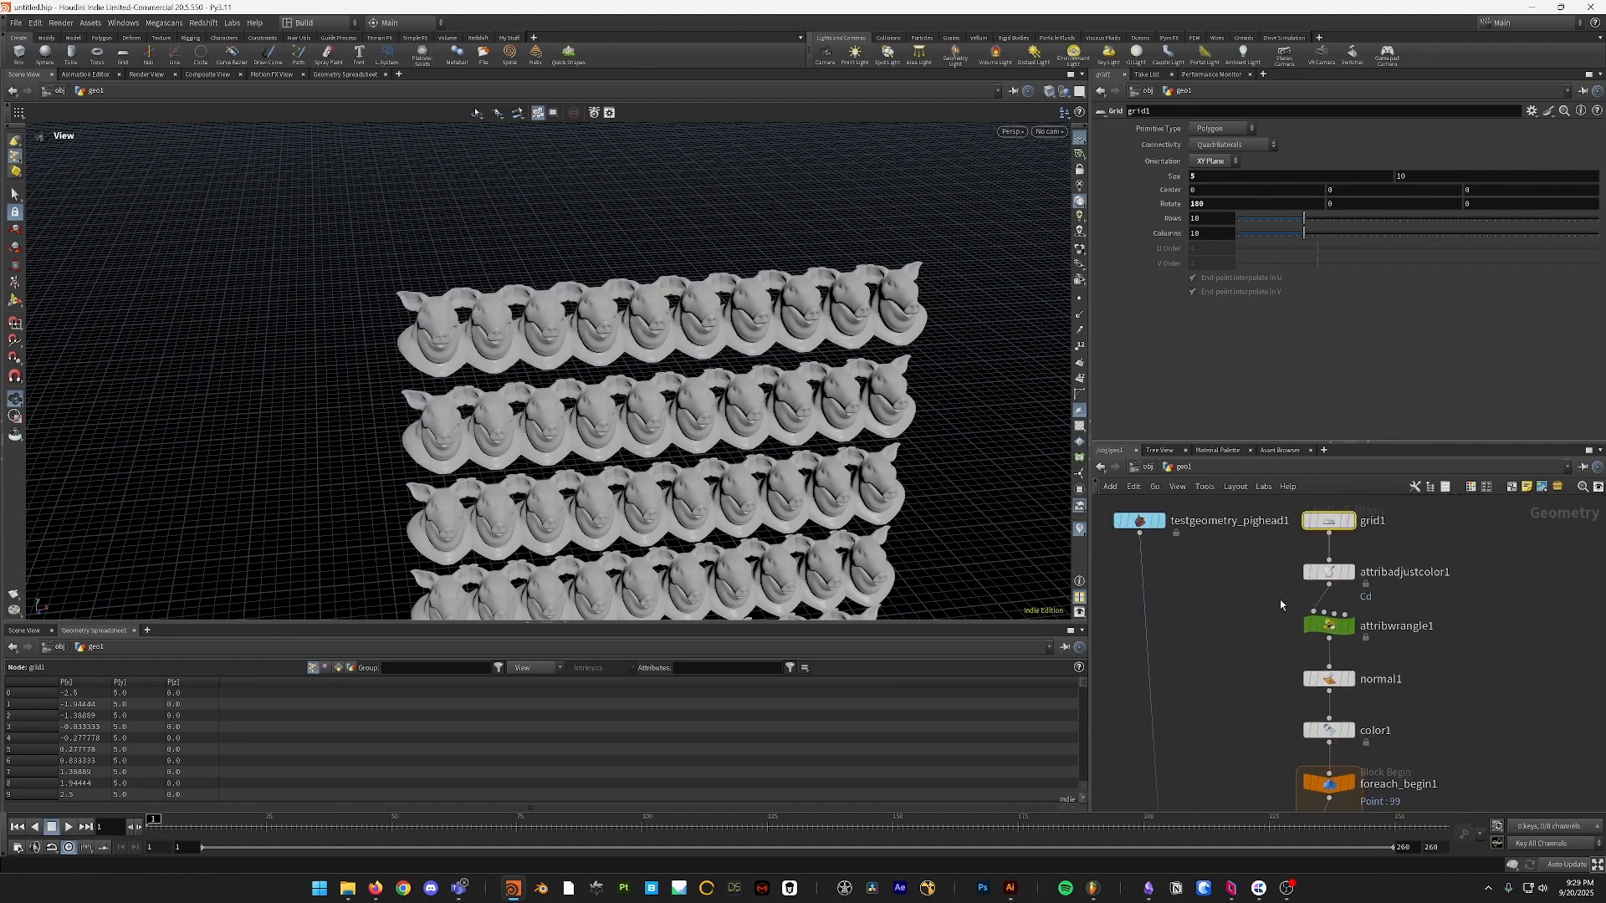
pyautogui.moveTo(1284, 606); pyautogui.dragTo(1459, 578)
pyautogui.press('r')
pyautogui.hotkey('space', '3')
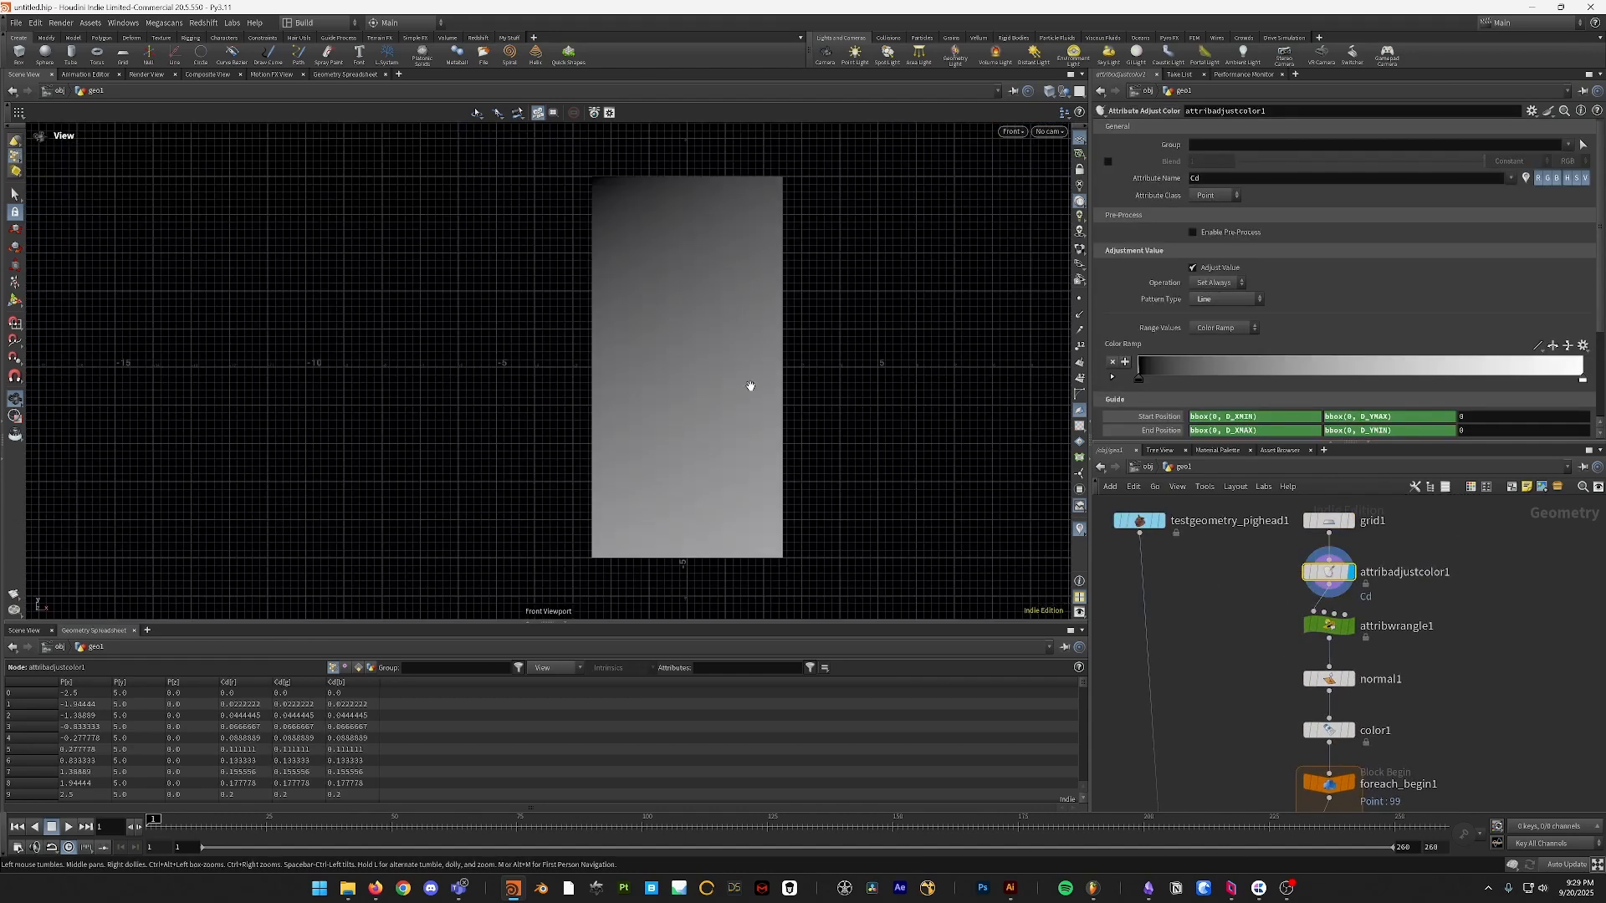
# - Show the wireframe over the shaded grid and examine the gradient's direction from the dark corner
pyautogui.scroll(4, 780, 351)
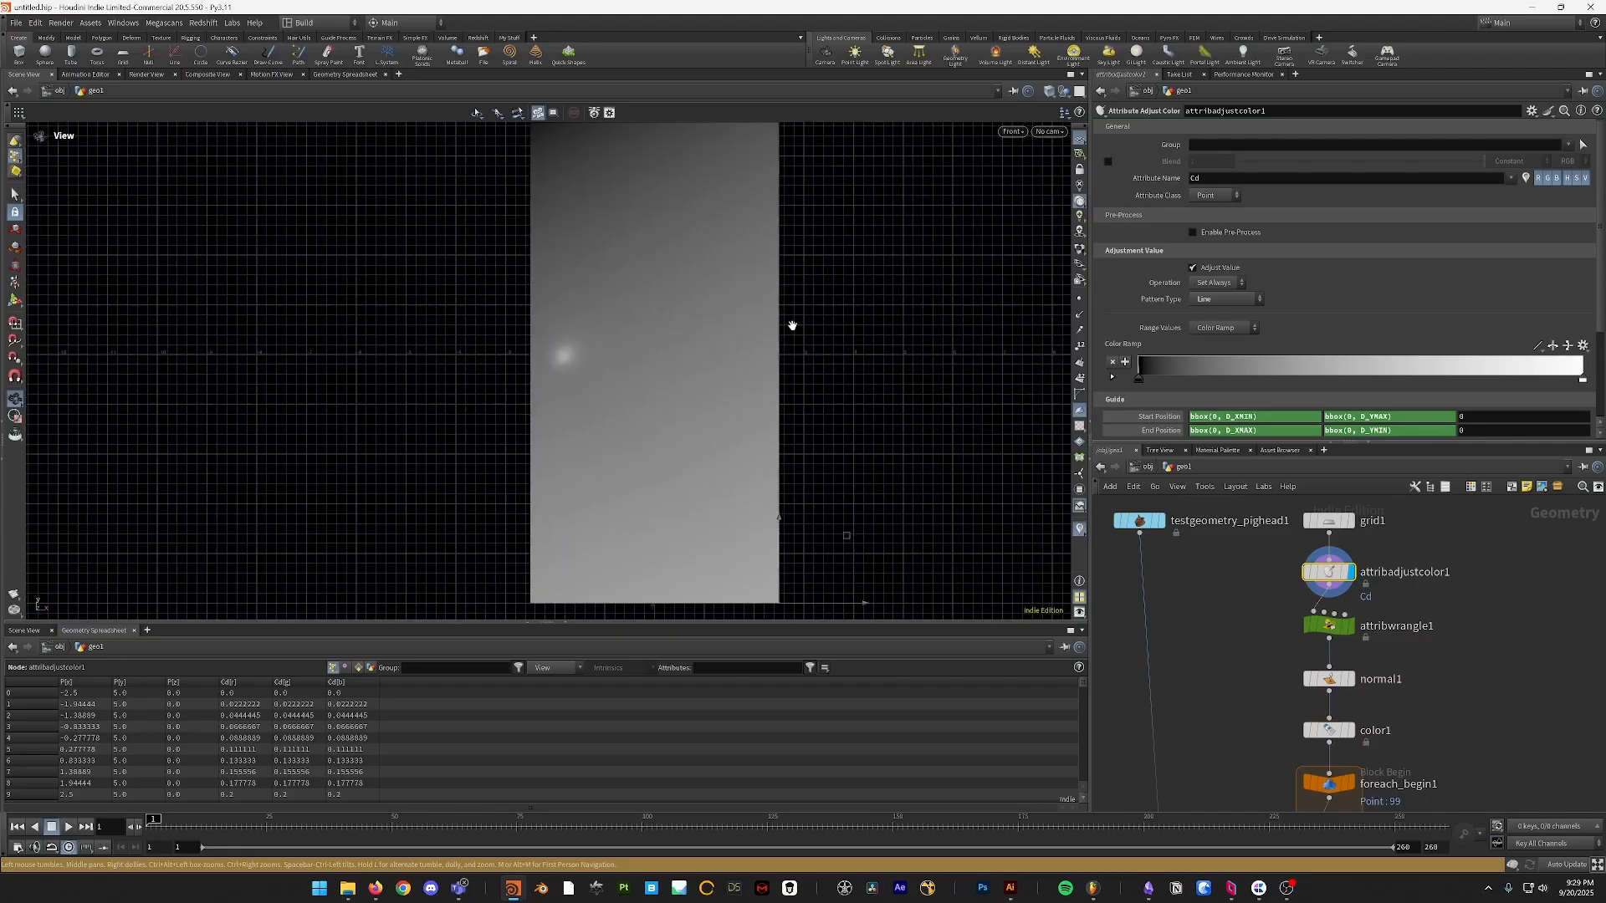
pyautogui.keyDown('alt'); pyautogui.moveTo(793, 326); pyautogui.dragTo(806, 430, button='middle'); pyautogui.keyUp('alt')
pyautogui.keyDown('alt'); pyautogui.moveTo(673, 205); pyautogui.dragTo(746, 369, button='middle'); pyautogui.keyUp('alt')
pyautogui.scroll(3, 746, 369)
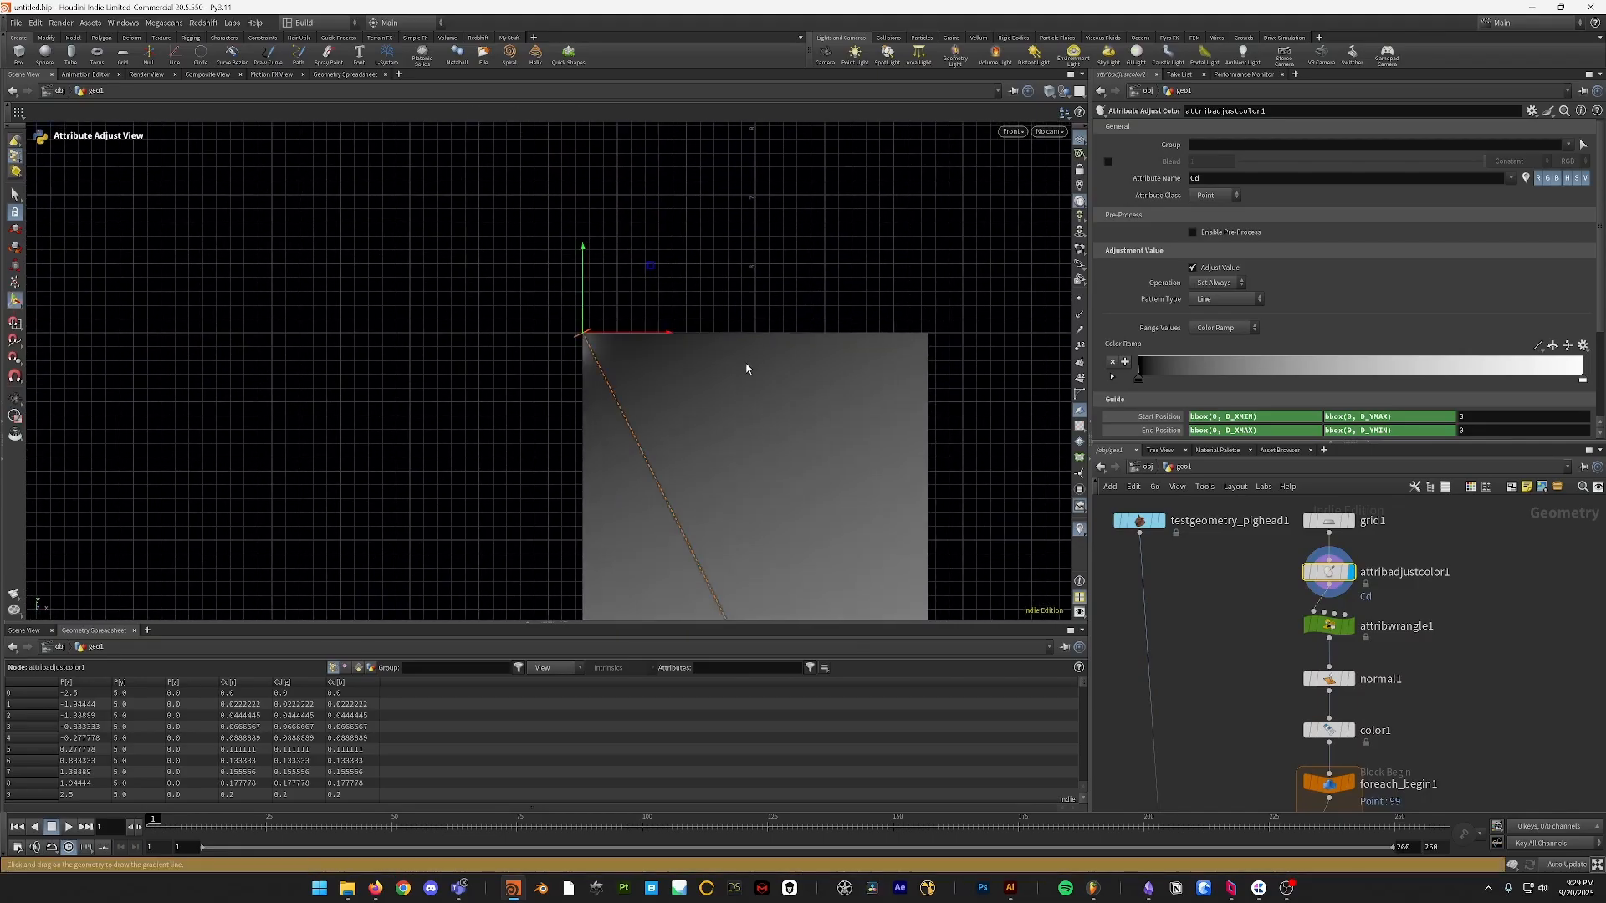
pyautogui.press('Escape')
pyautogui.hotkey('shift', 'w')
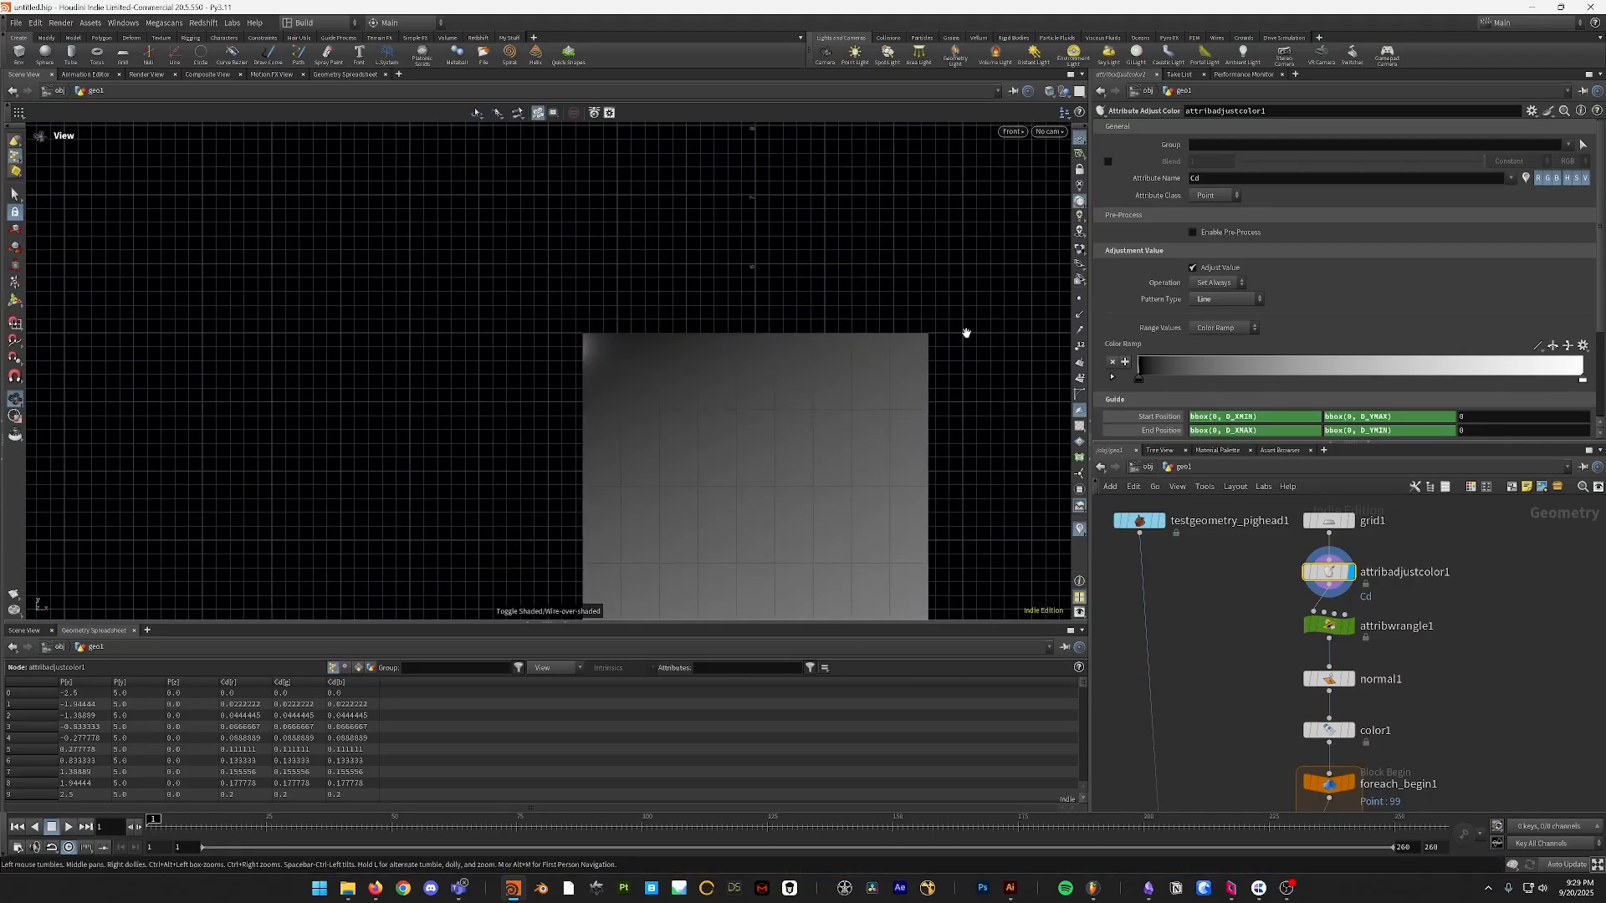
pyautogui.scroll(5, 680, 429)
pyautogui.press('Return')
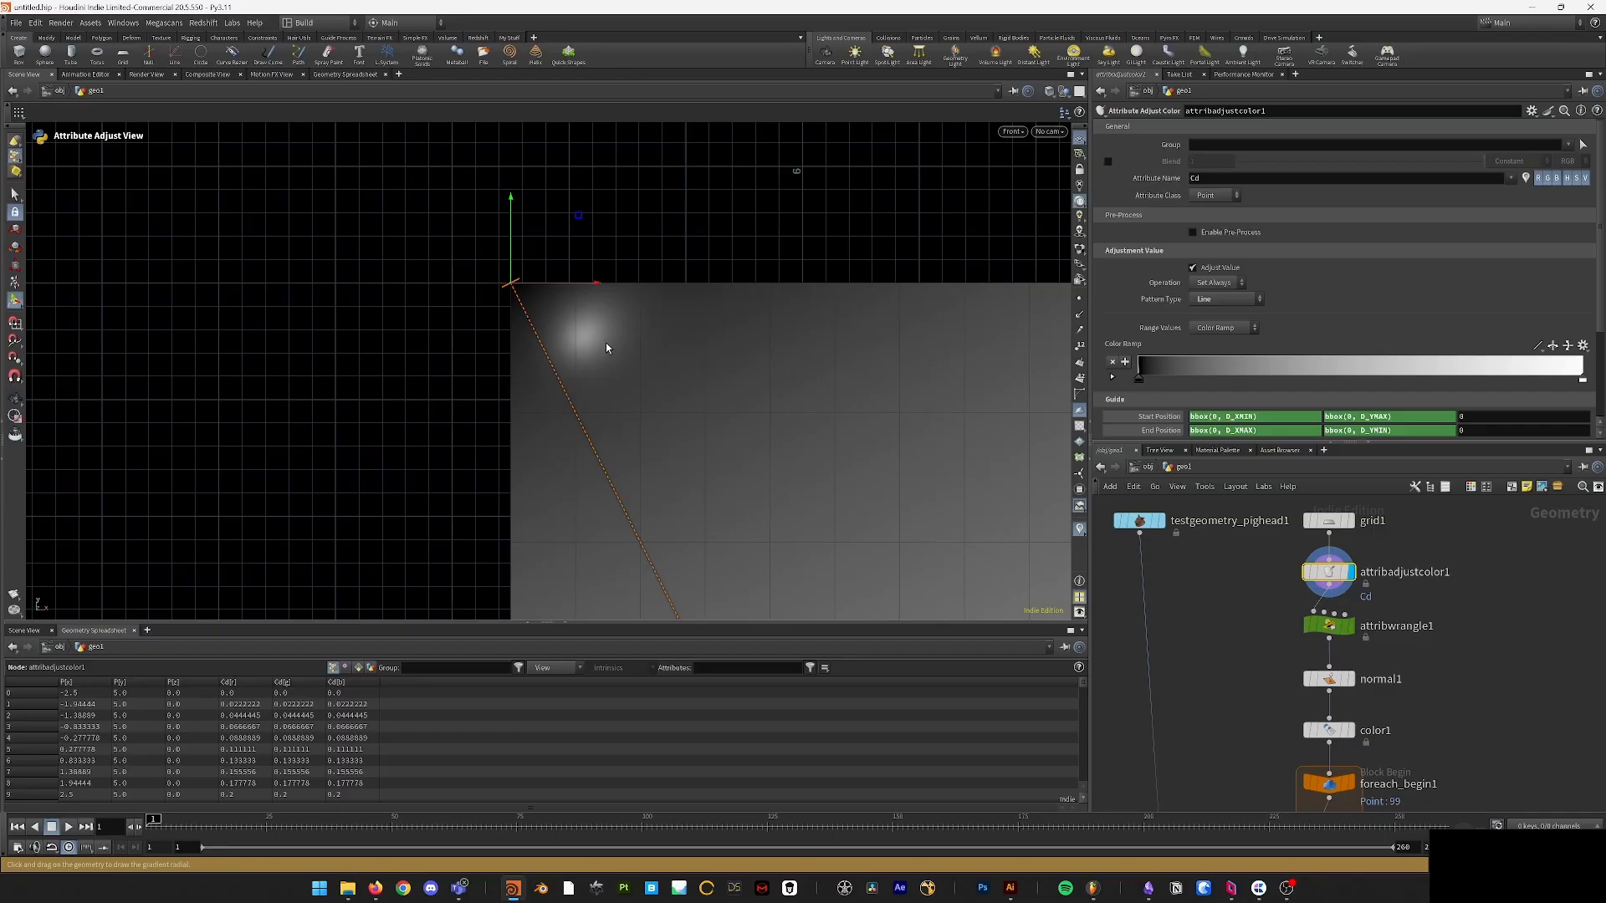
pyautogui.press('Escape')
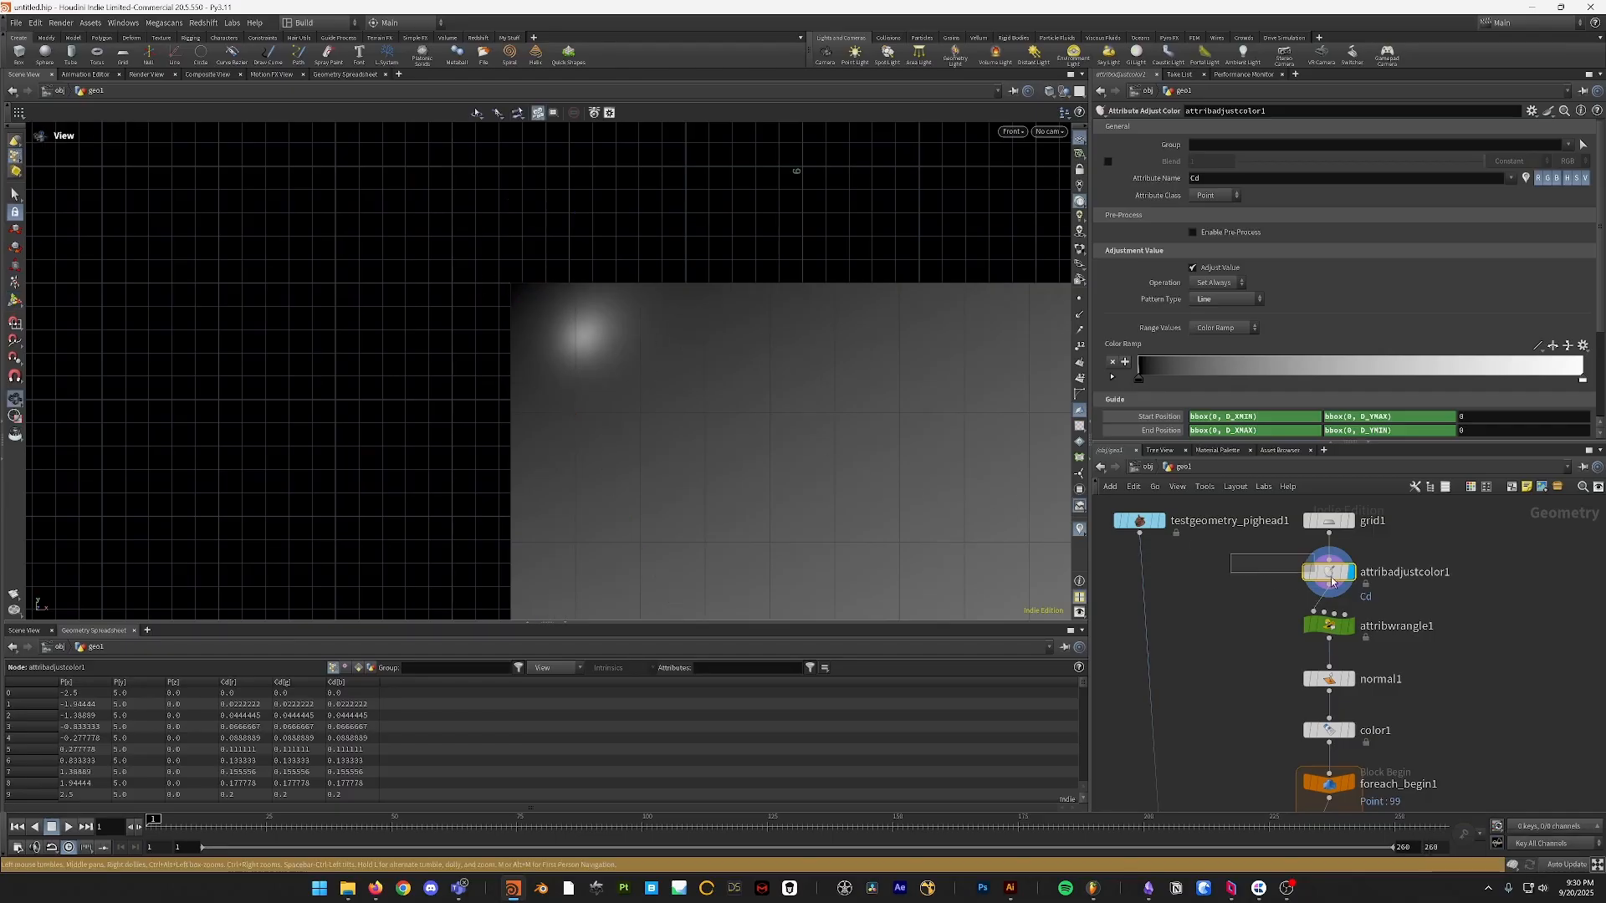
# - Add a Blast node on a separate branch from the grid
pyautogui.moveTo(1532, 601); pyautogui.dragTo(1331, 647, button='middle')
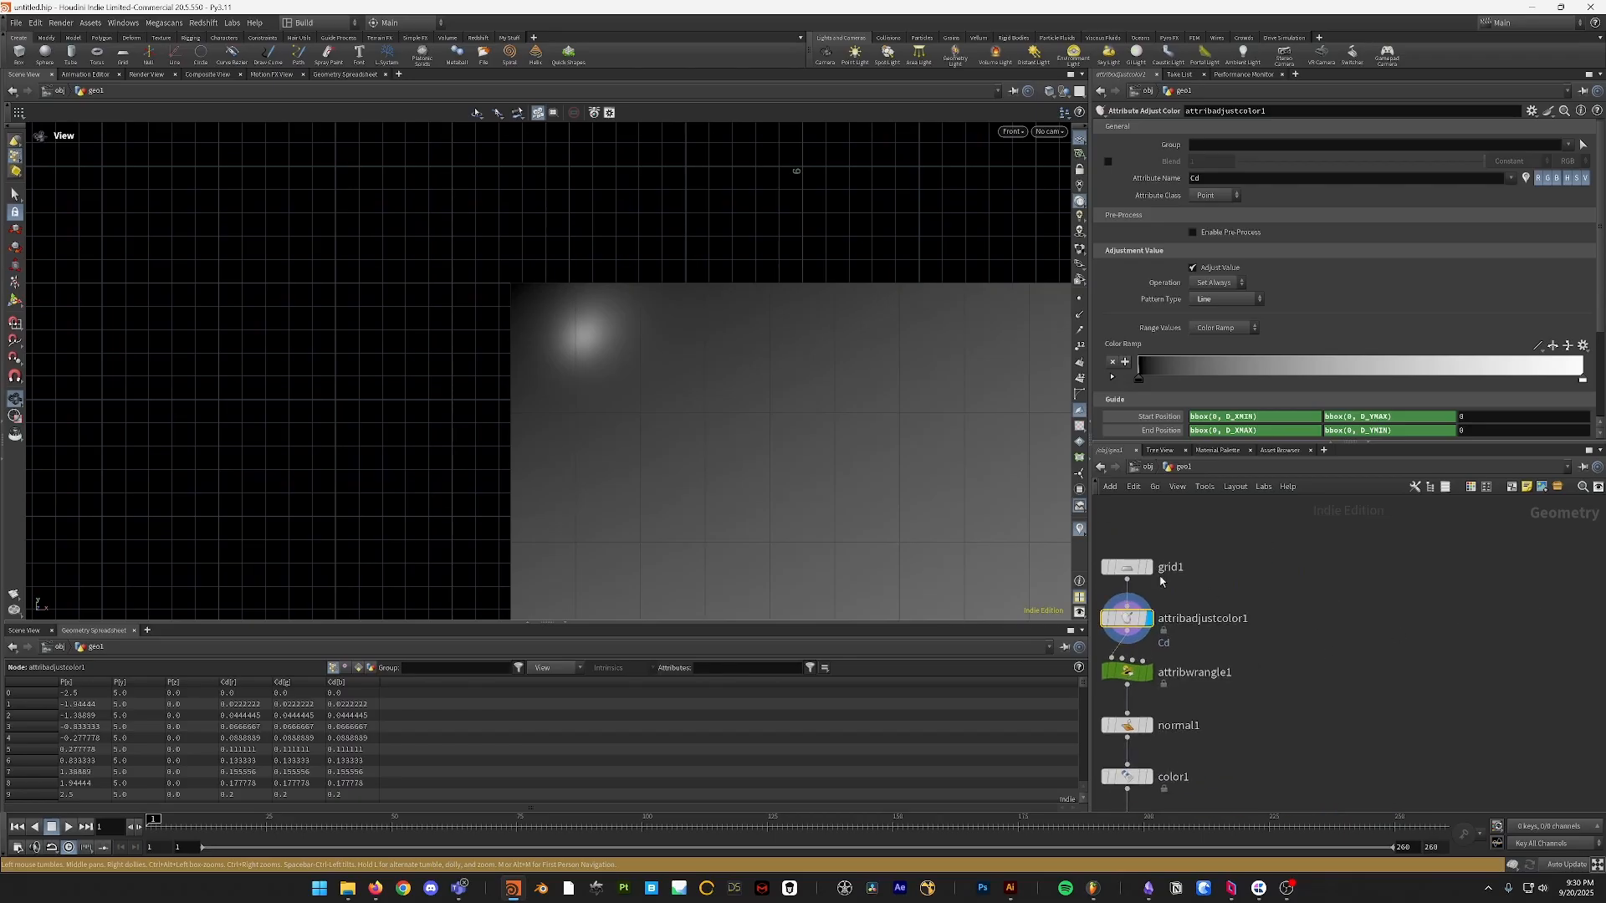
pyautogui.click(1128, 579)
pyautogui.press('Tab')
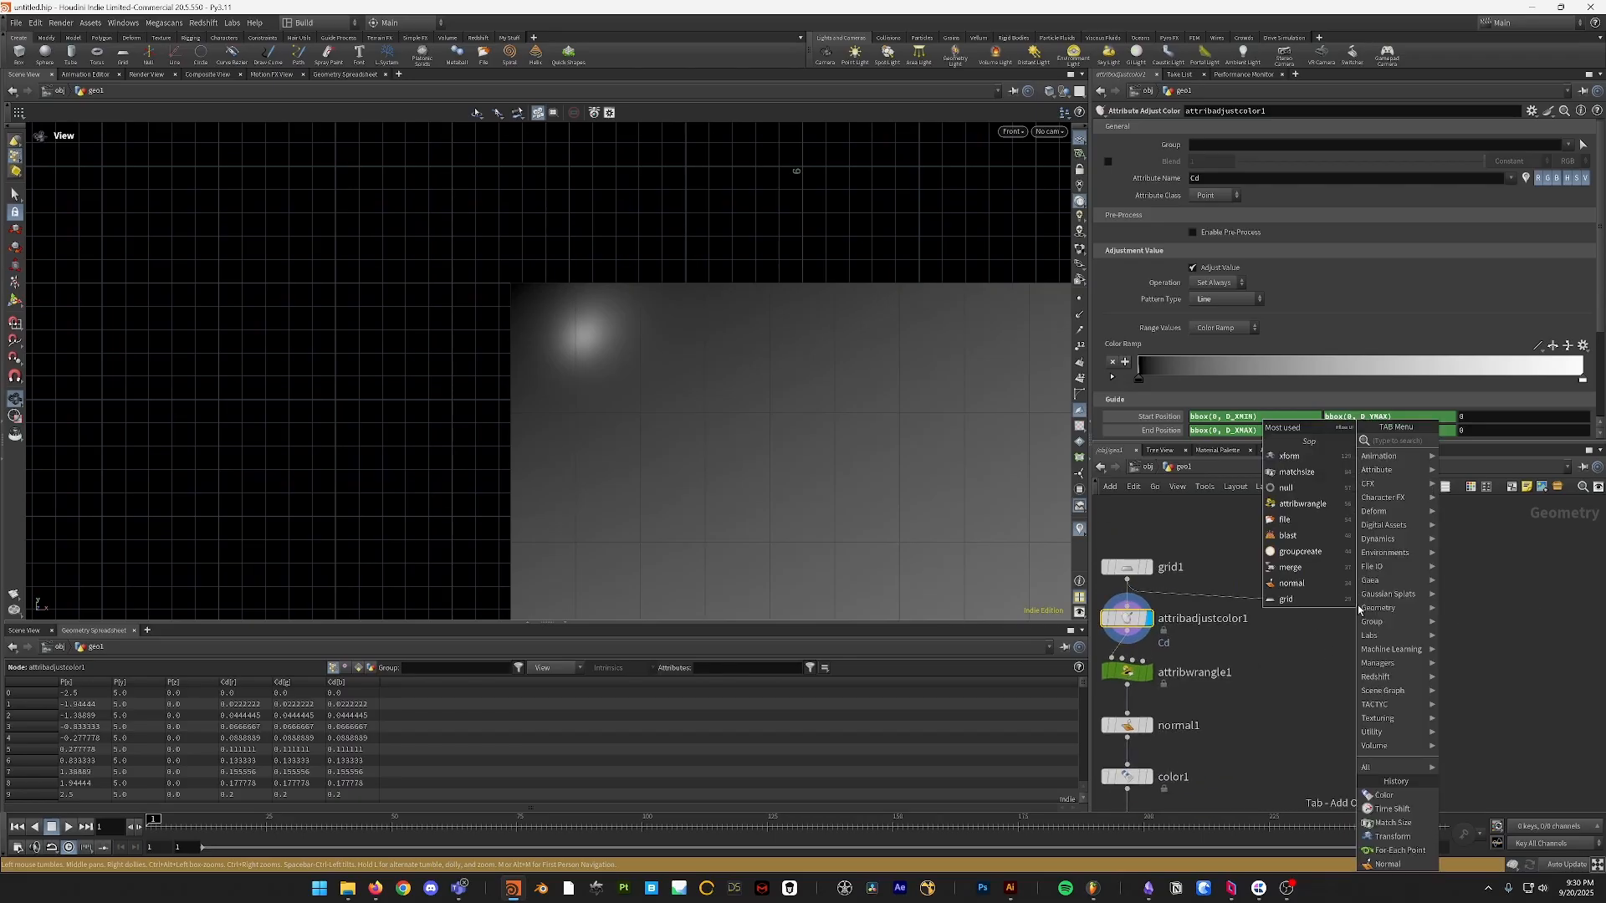
pyautogui.write('blast')
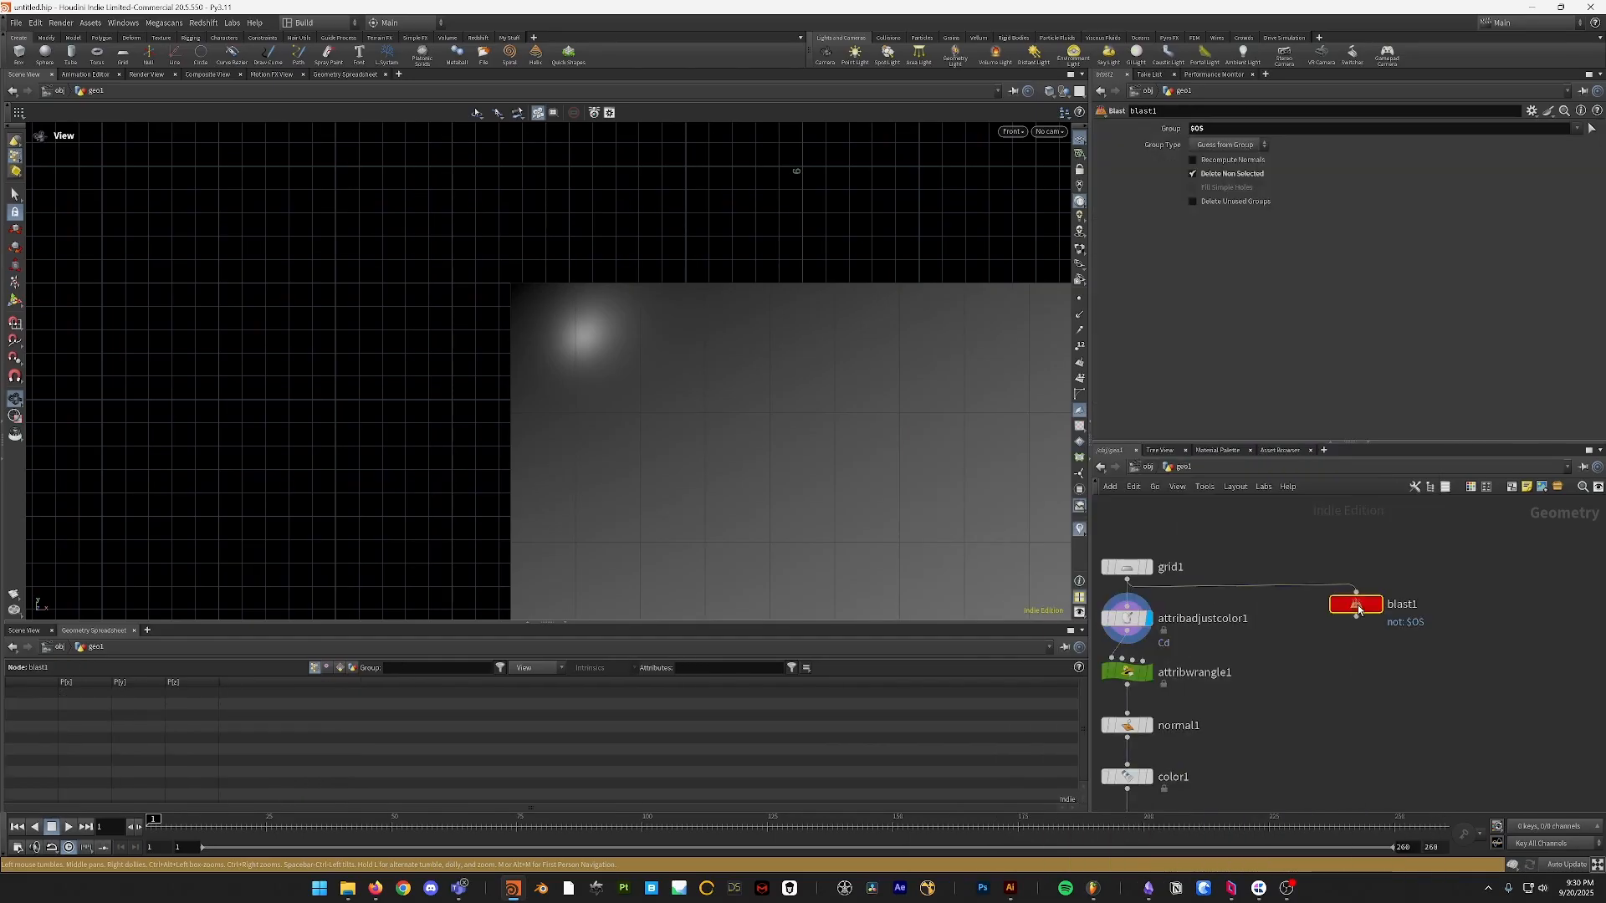
# - Examine the proportions of the grid's cells against the direction of the diagonal gradient
pyautogui.moveTo(566, 366); pyautogui.dragTo(528, 304, button='middle')
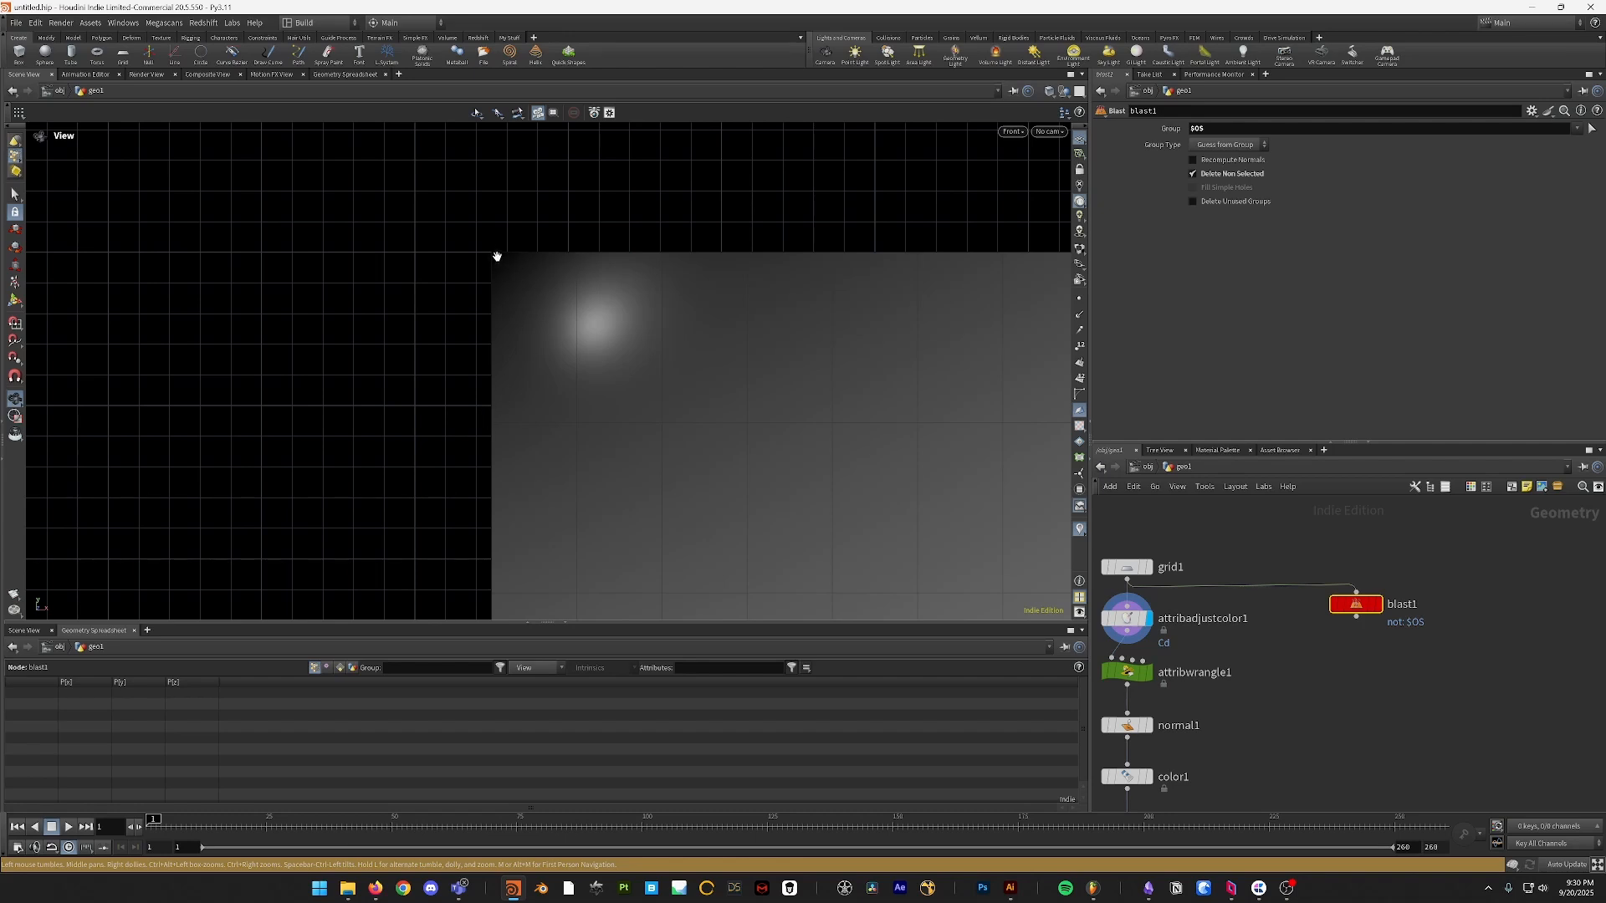
pyautogui.moveTo(628, 322); pyautogui.dragTo(555, 549, button='right')
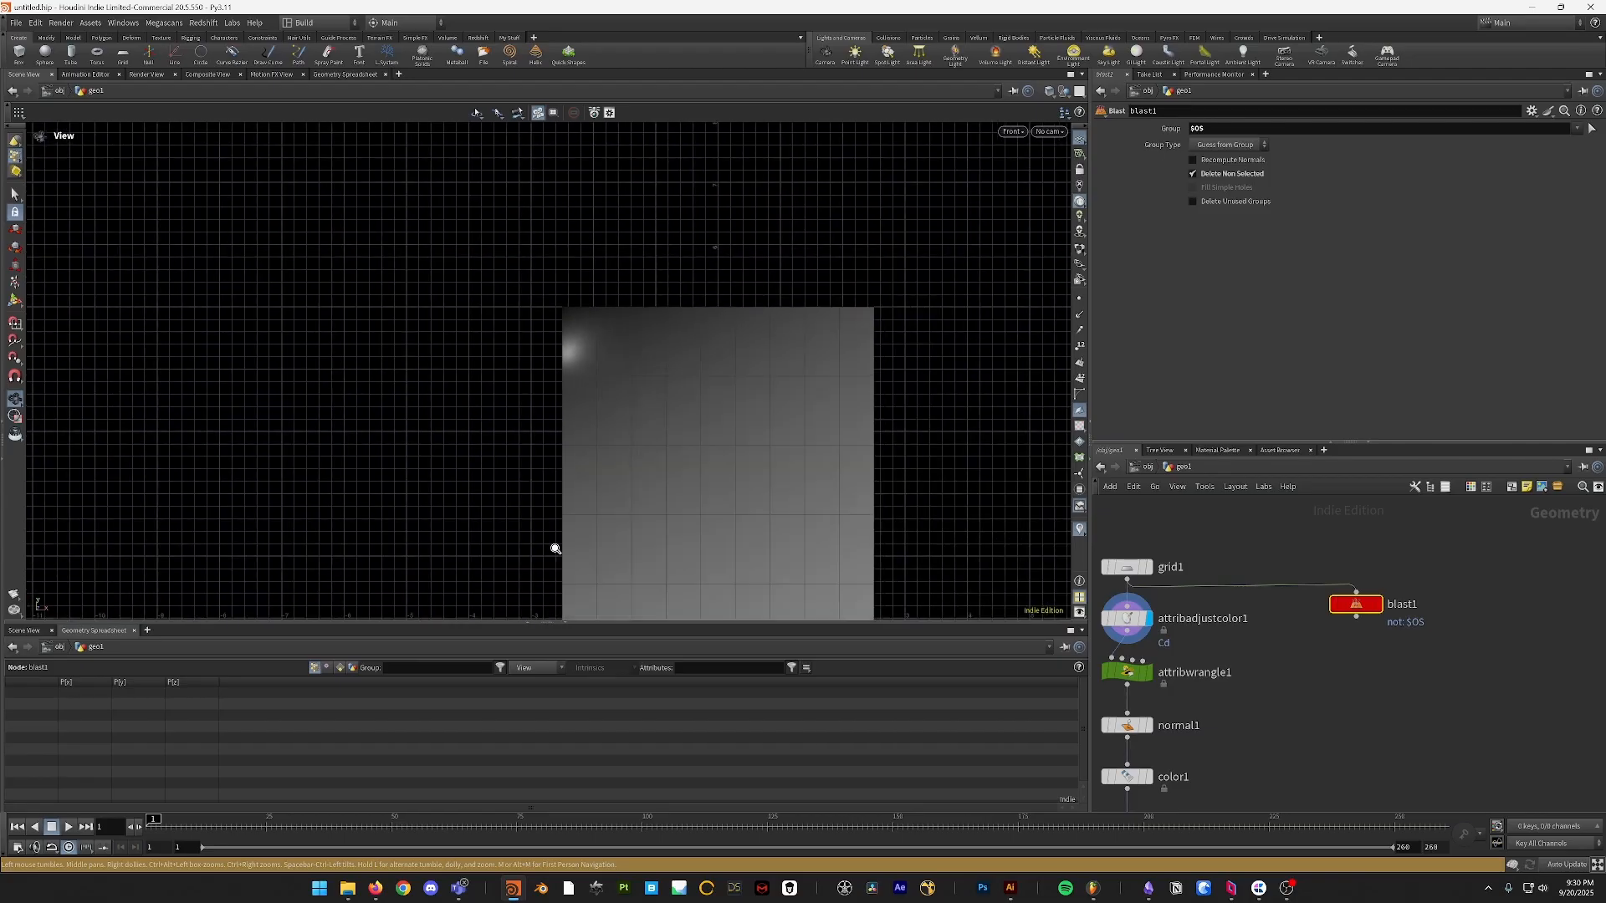
pyautogui.moveTo(638, 429); pyautogui.dragTo(538, 322, button='middle')
pyautogui.moveTo(538, 323); pyautogui.dragTo(489, 408, button='right')
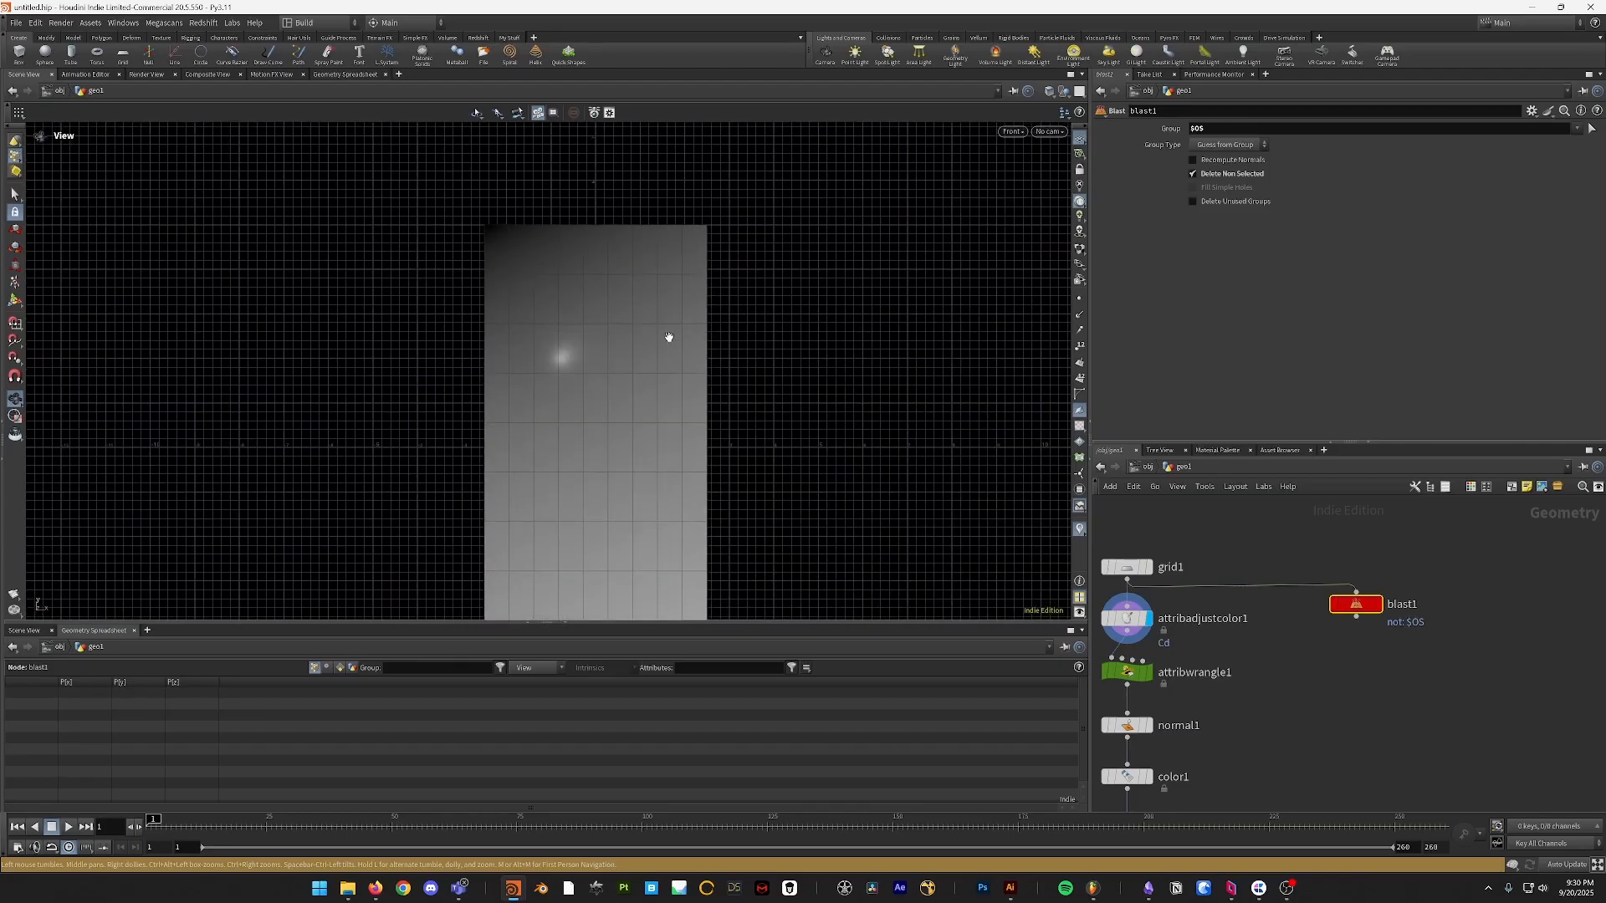
pyautogui.moveTo(893, 441); pyautogui.dragTo(559, 255, button='right')
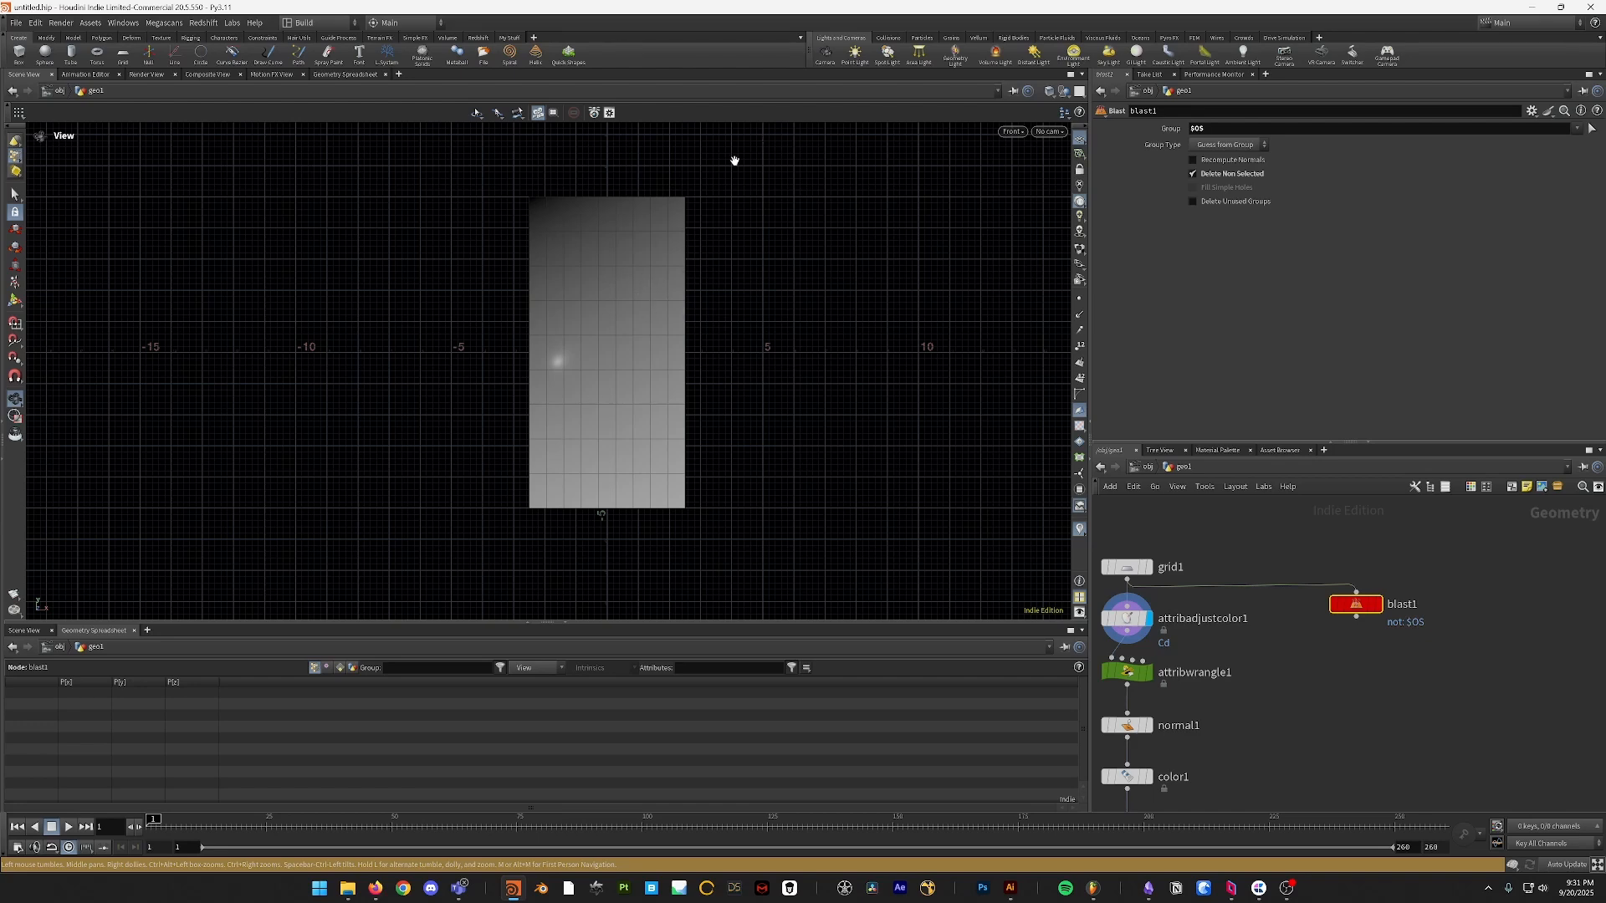
pyautogui.scroll(-2, 678, 213)
pyautogui.scroll(-3, 678, 213)
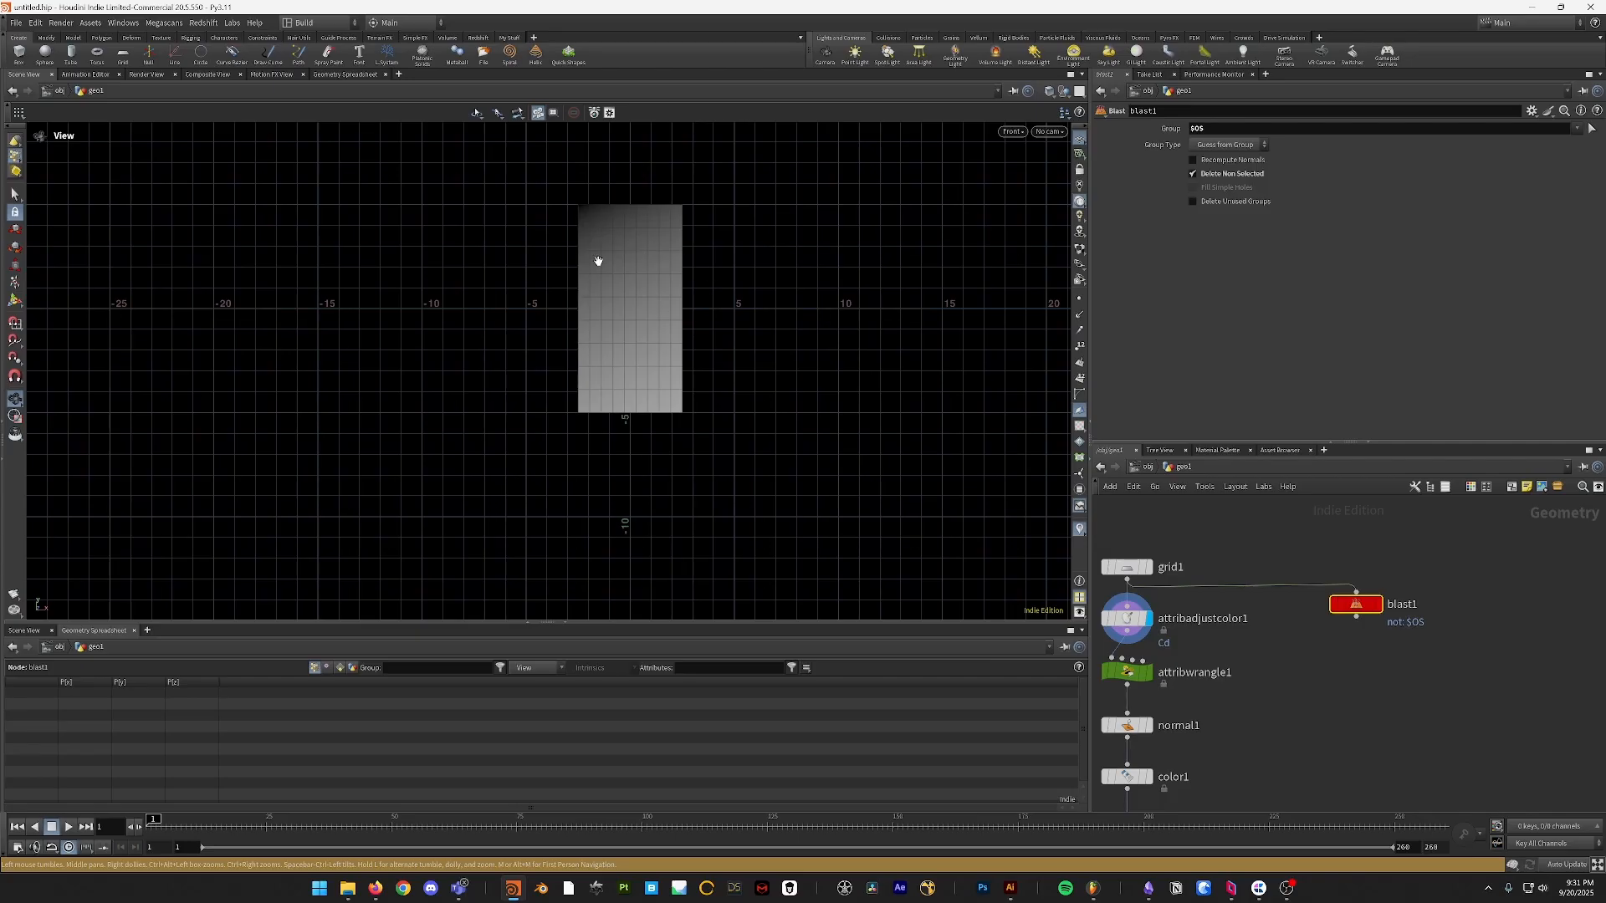
pyautogui.scroll(4, 663, 190)
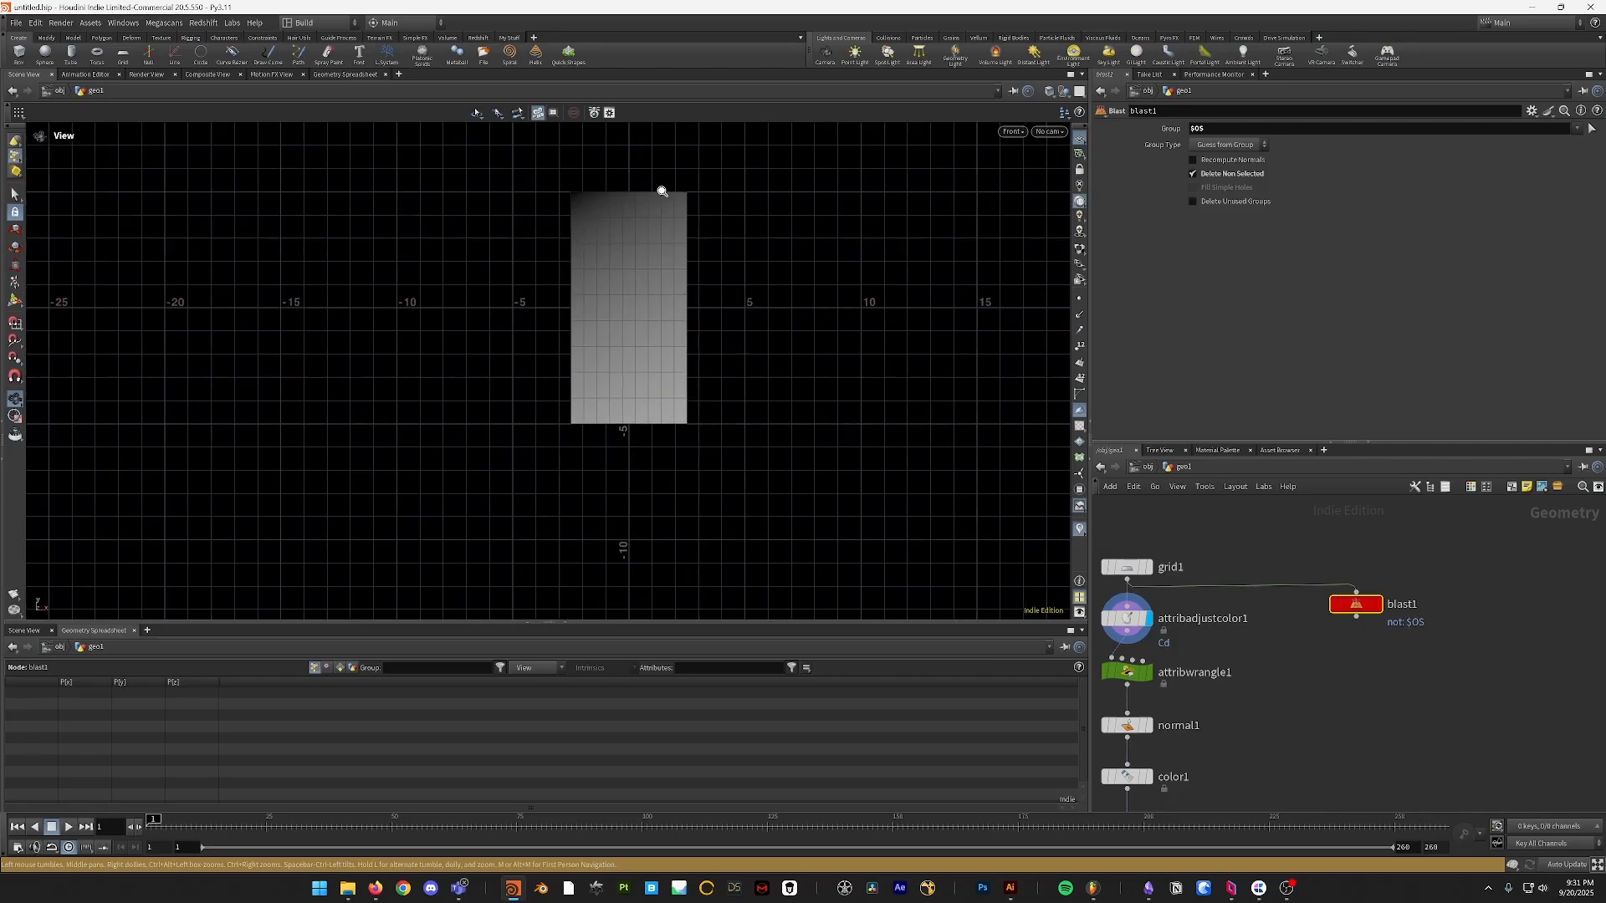
pyautogui.scroll(1, 658, 383)
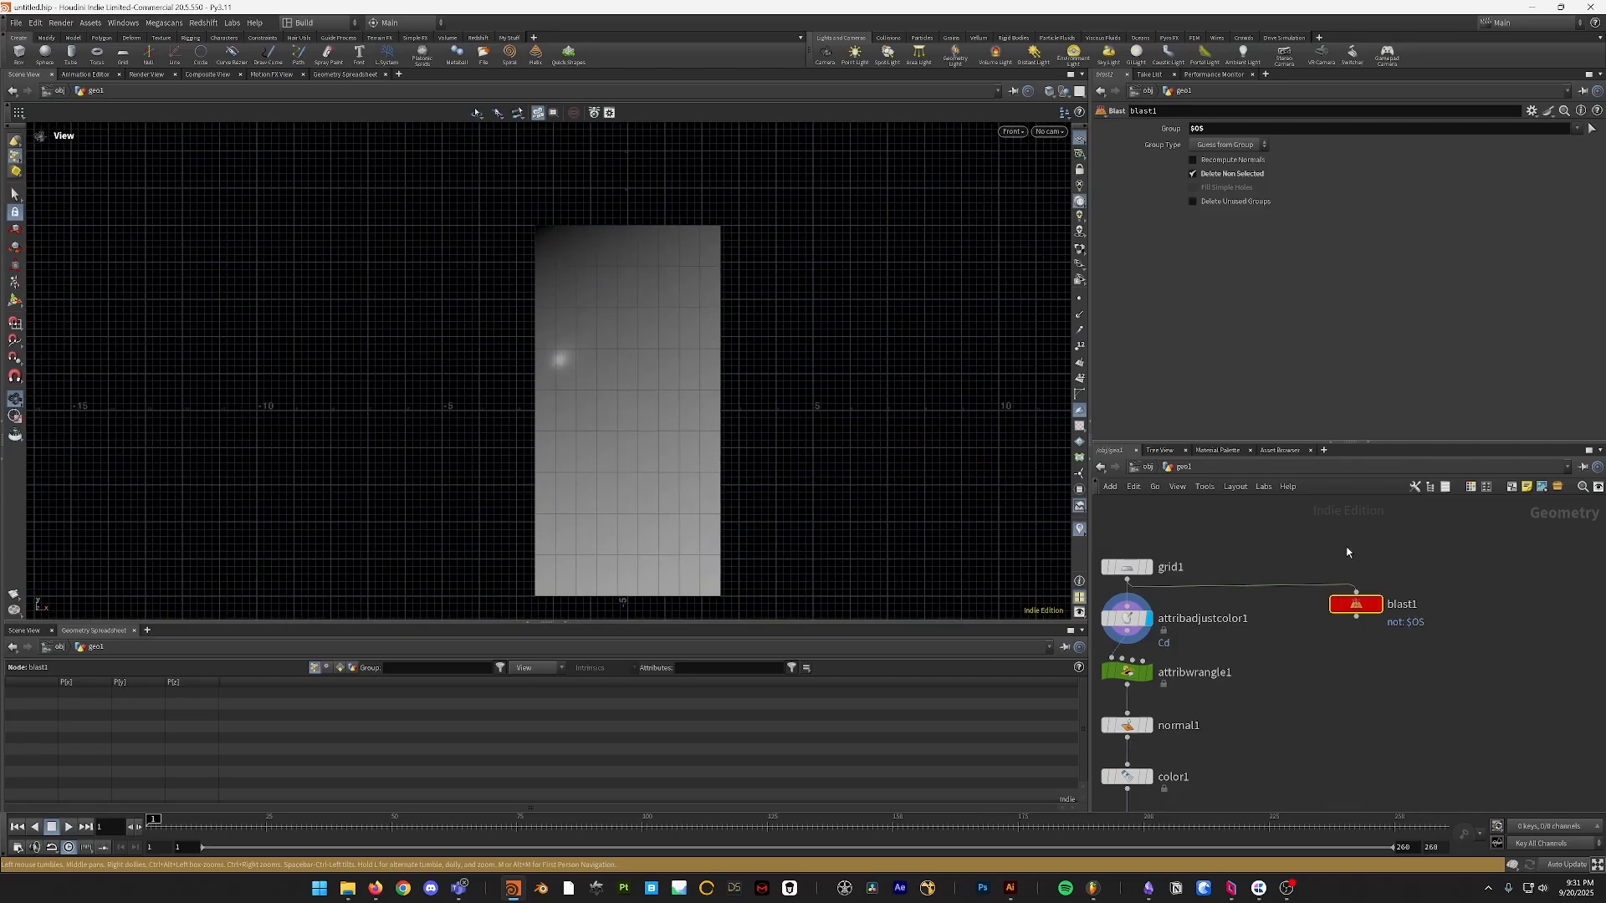
# - Set the Blast node's group to 0 and display the single grid cell it isolates
pyautogui.click(1520, 130)
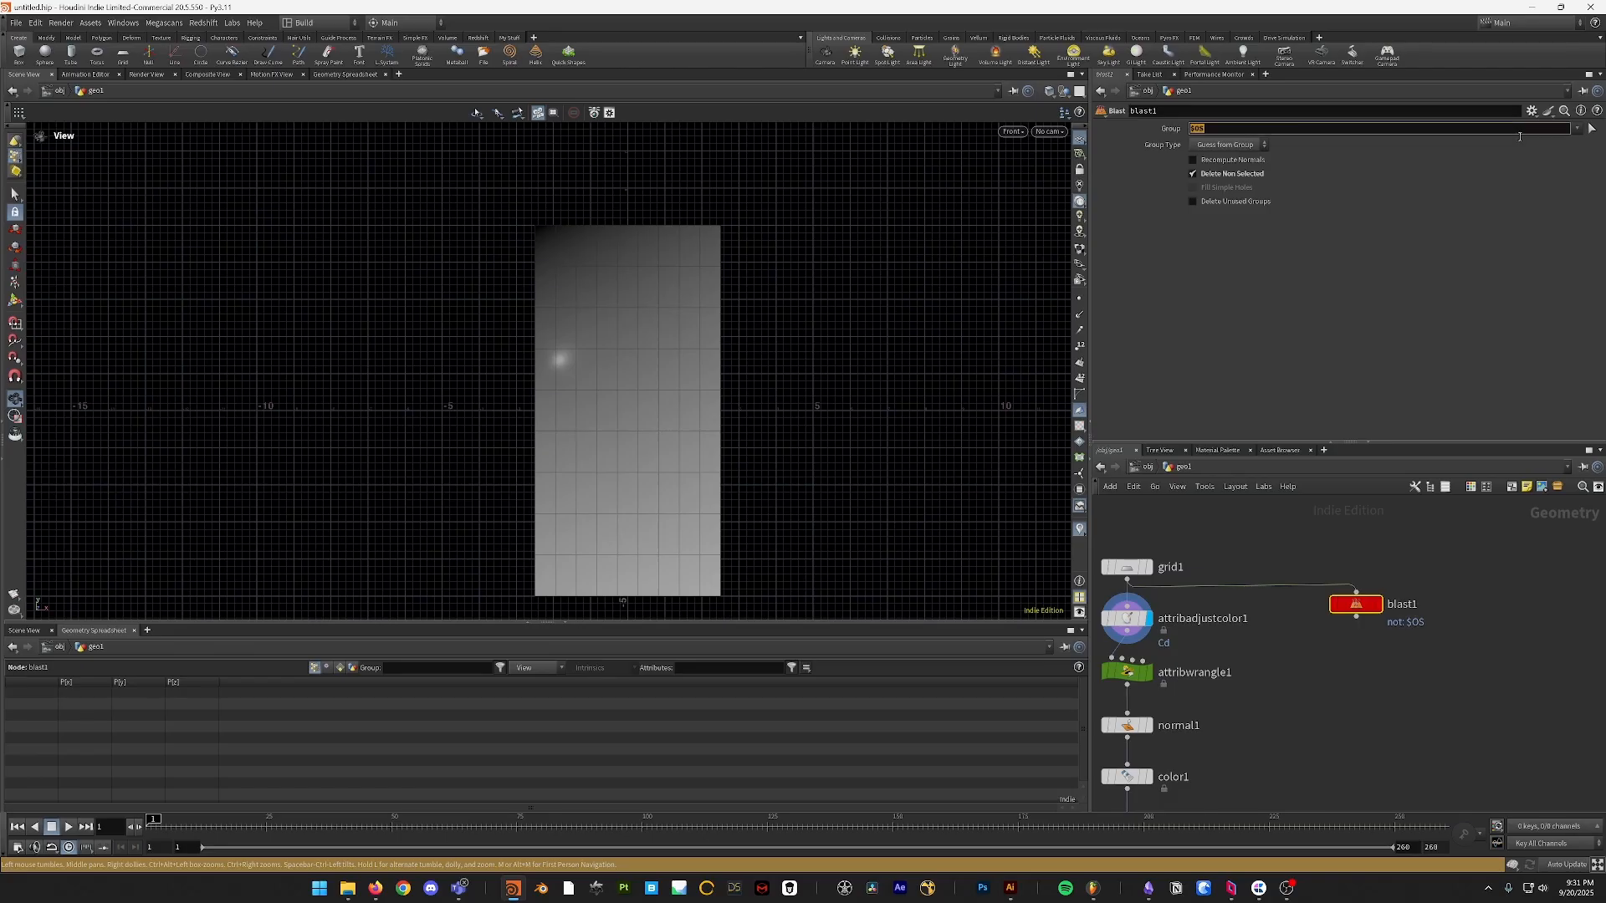
pyautogui.write('0')
pyautogui.press('Return')
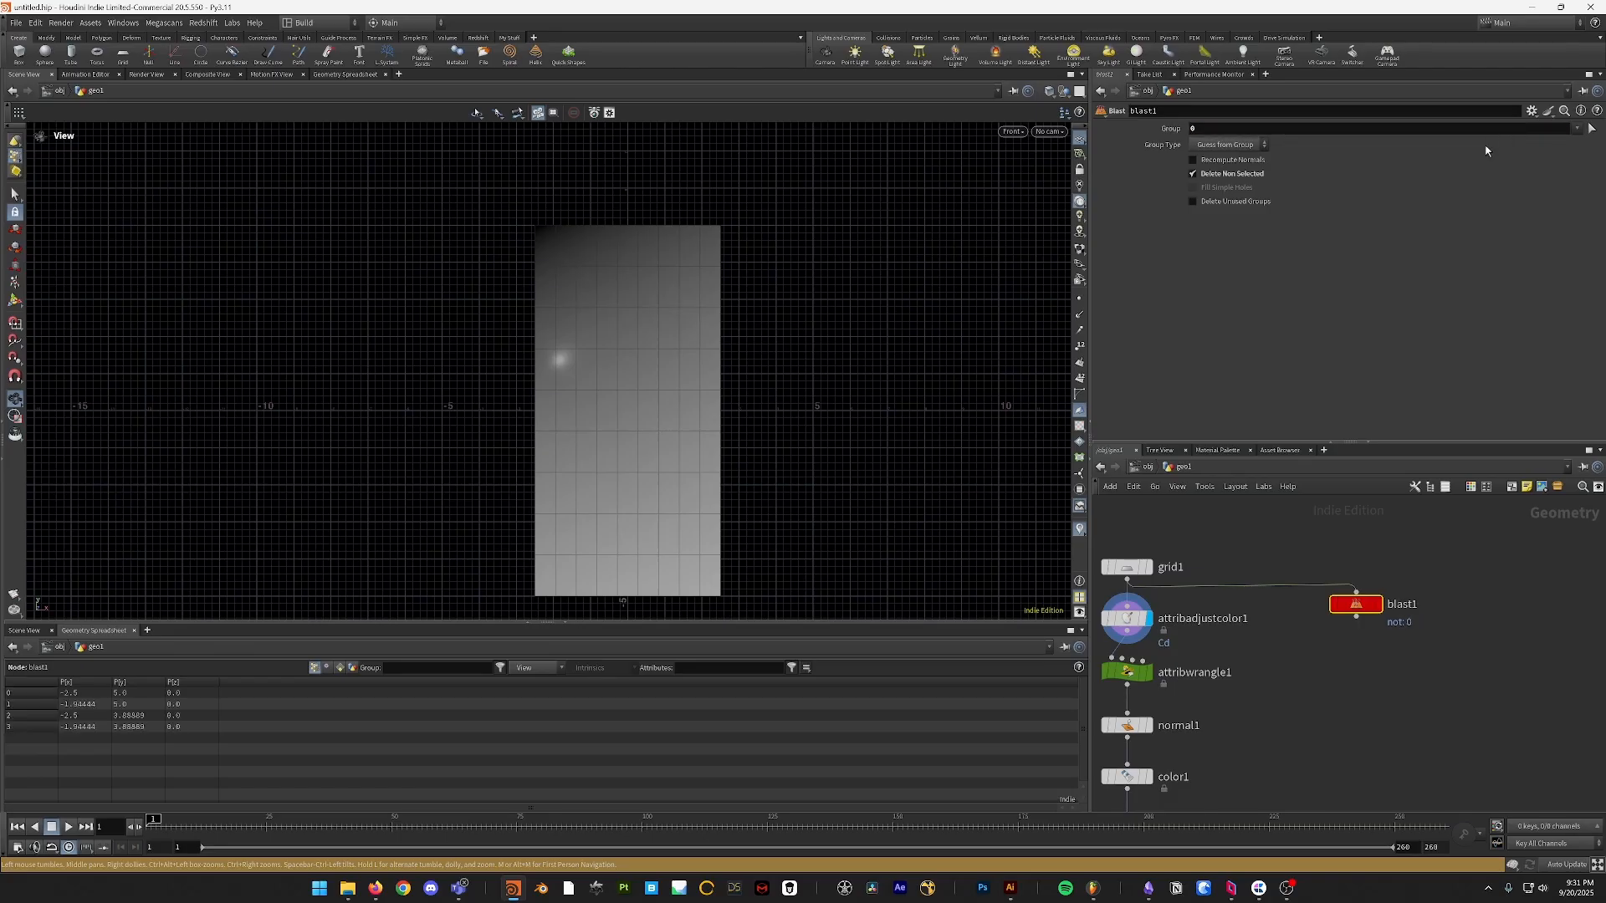
pyautogui.click(1378, 605)
pyautogui.moveTo(563, 388); pyautogui.dragTo(620, 489, button='middle')
pyautogui.scroll(3, 620, 488)
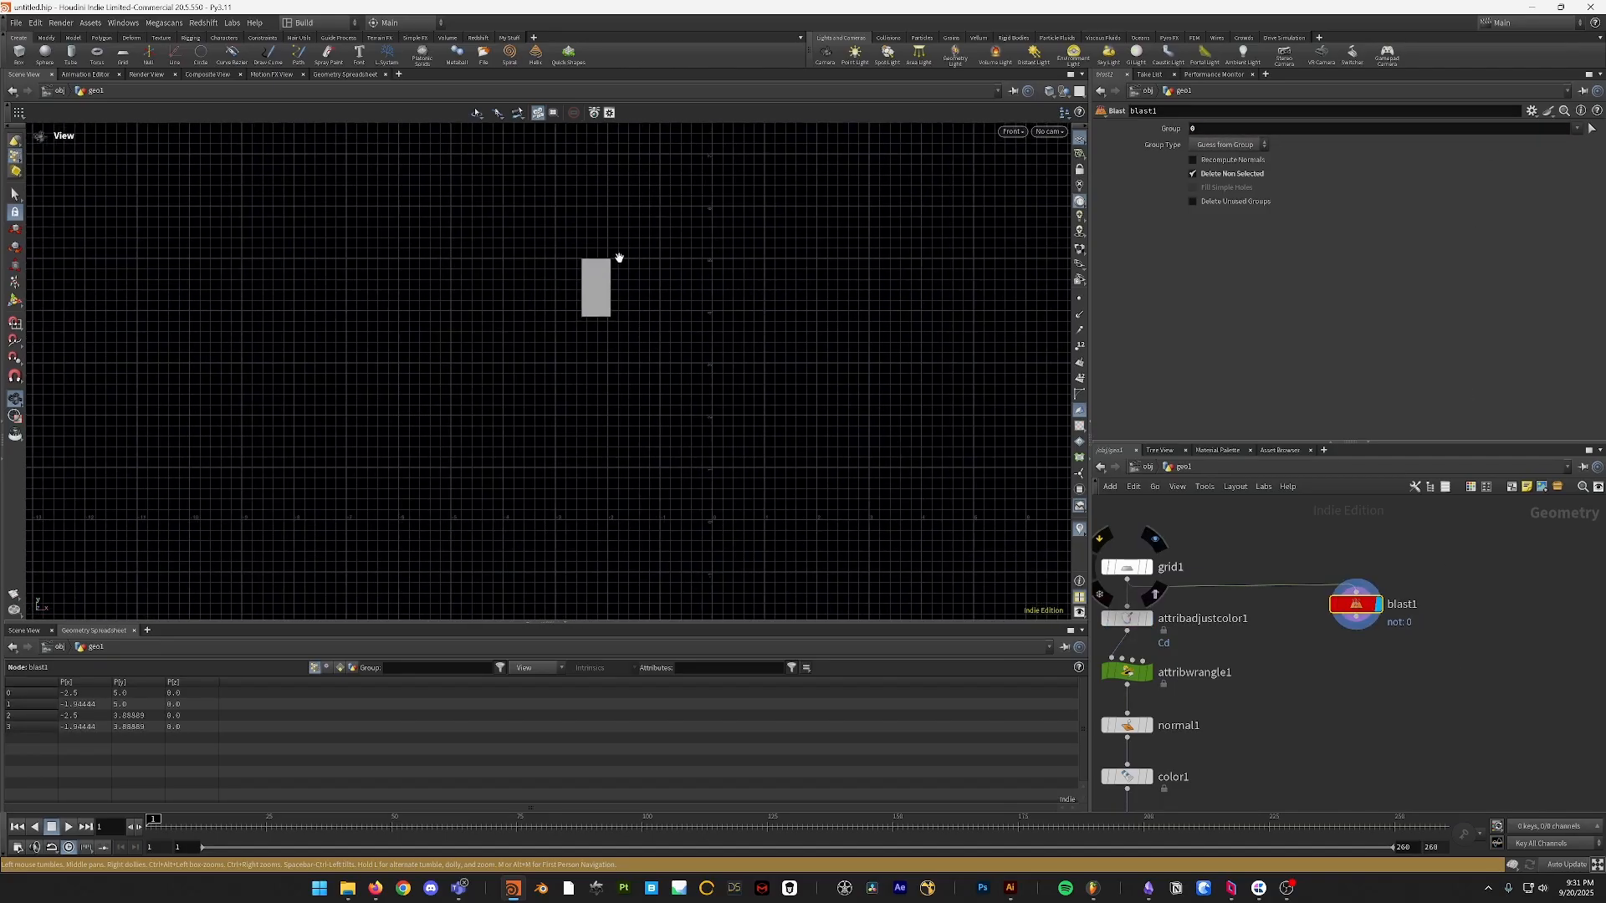
pyautogui.moveTo(648, 359); pyautogui.dragTo(656, 433, button='middle')
pyautogui.scroll(2, 656, 433)
# - Add a second Blast node after the first one
pyautogui.press('Tab')
pyautogui.write('blast')
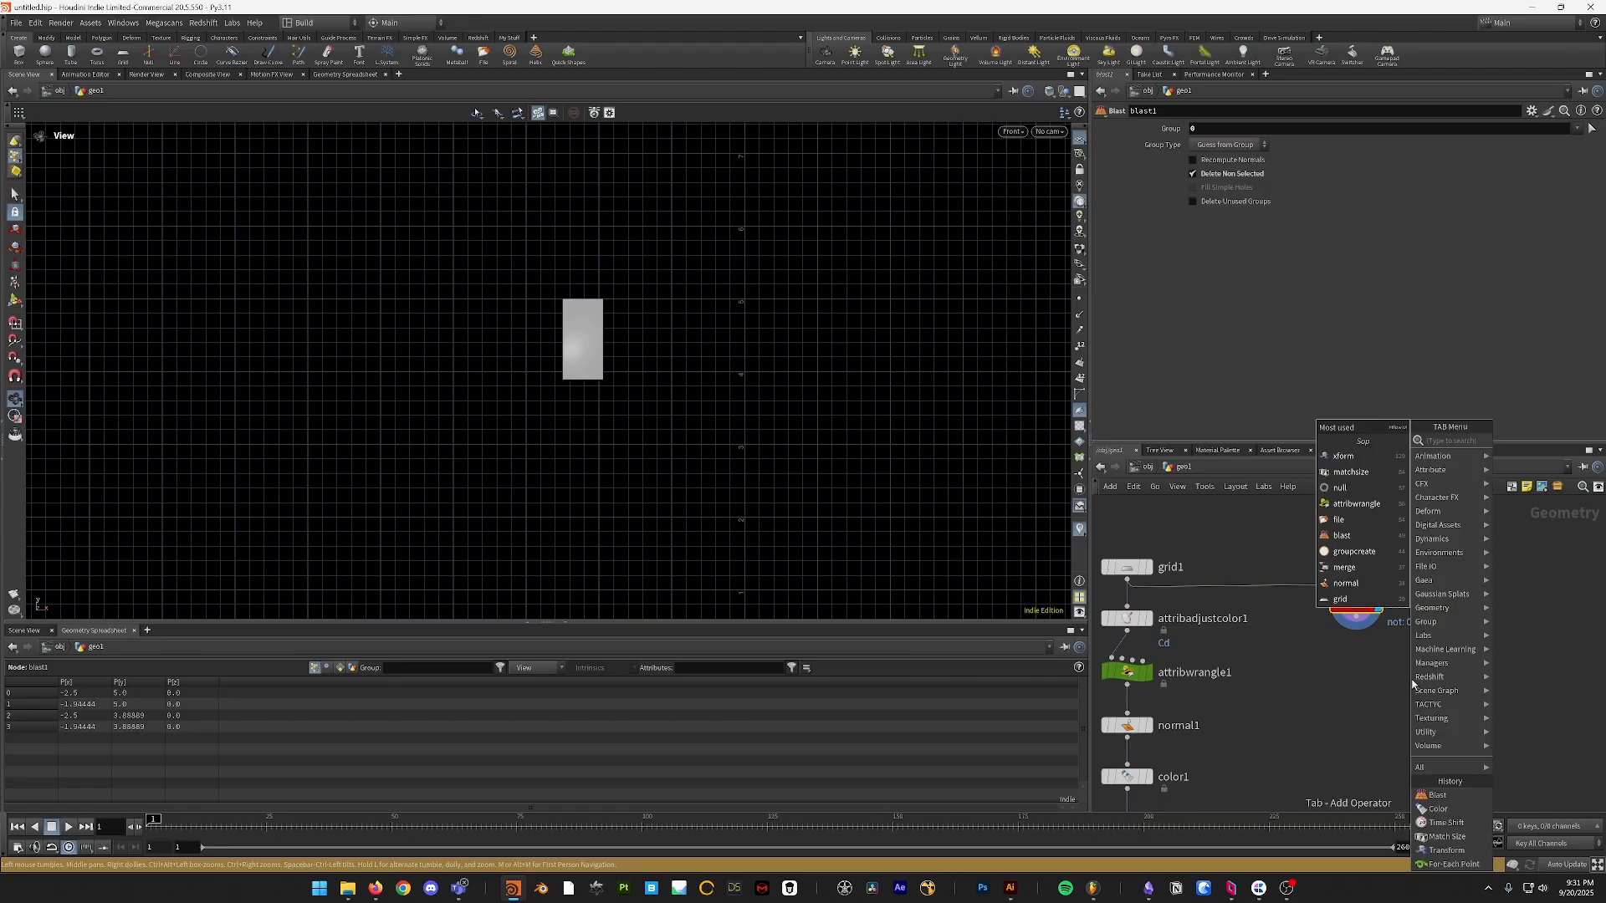
pyautogui.press('Return')
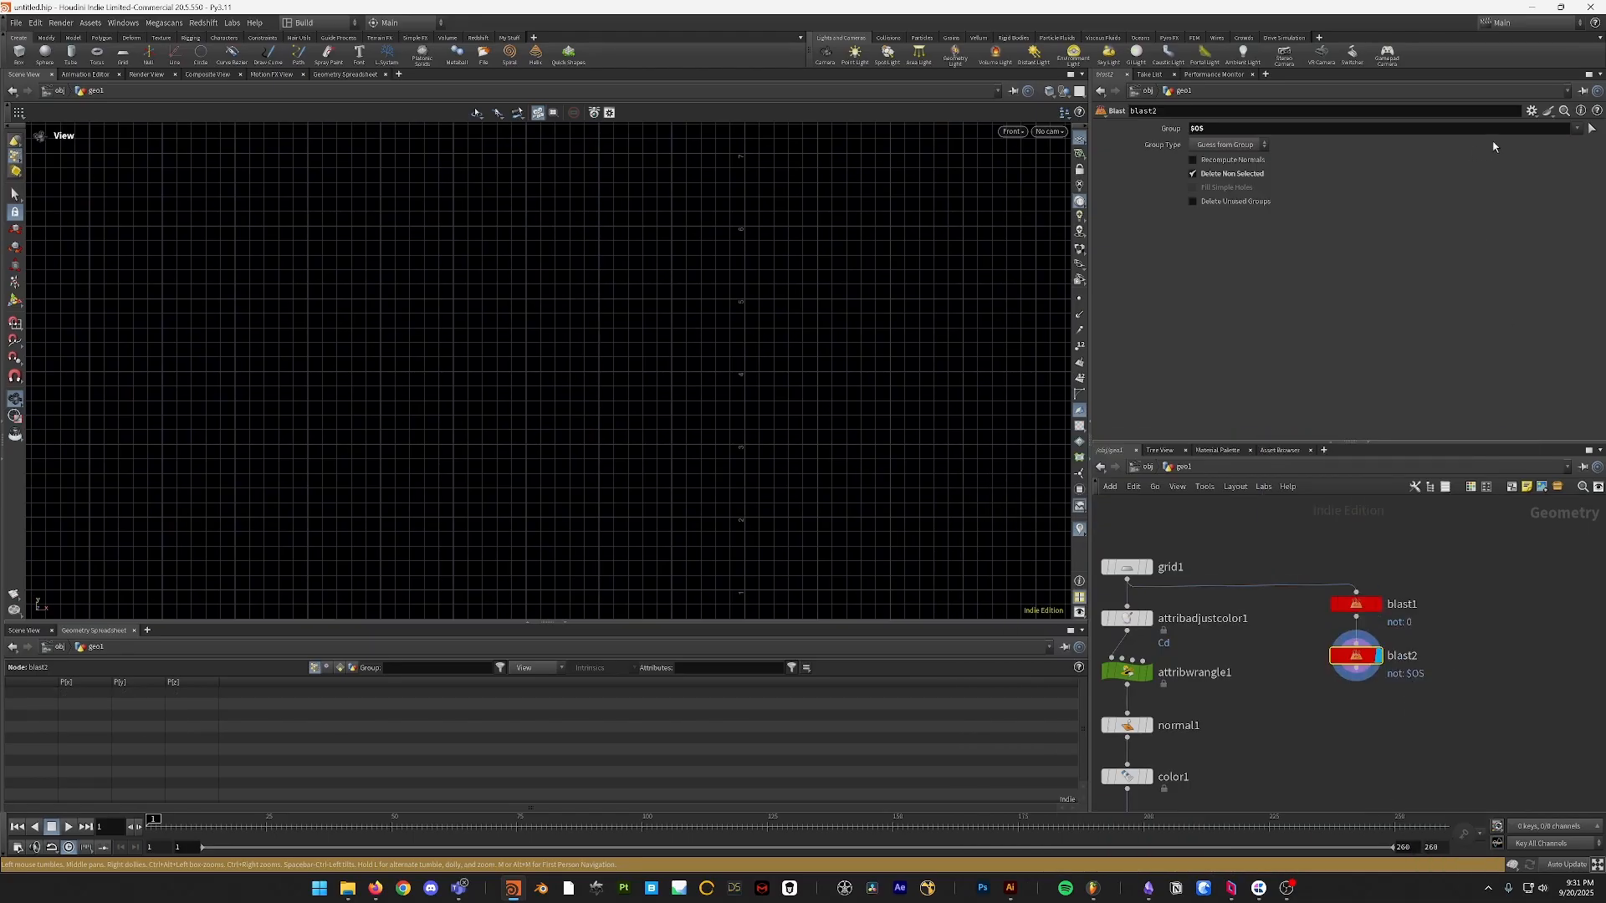
# - Display the first Blast's result with point numbers to identify the isolated cell's corner points
pyautogui.click(1379, 604)
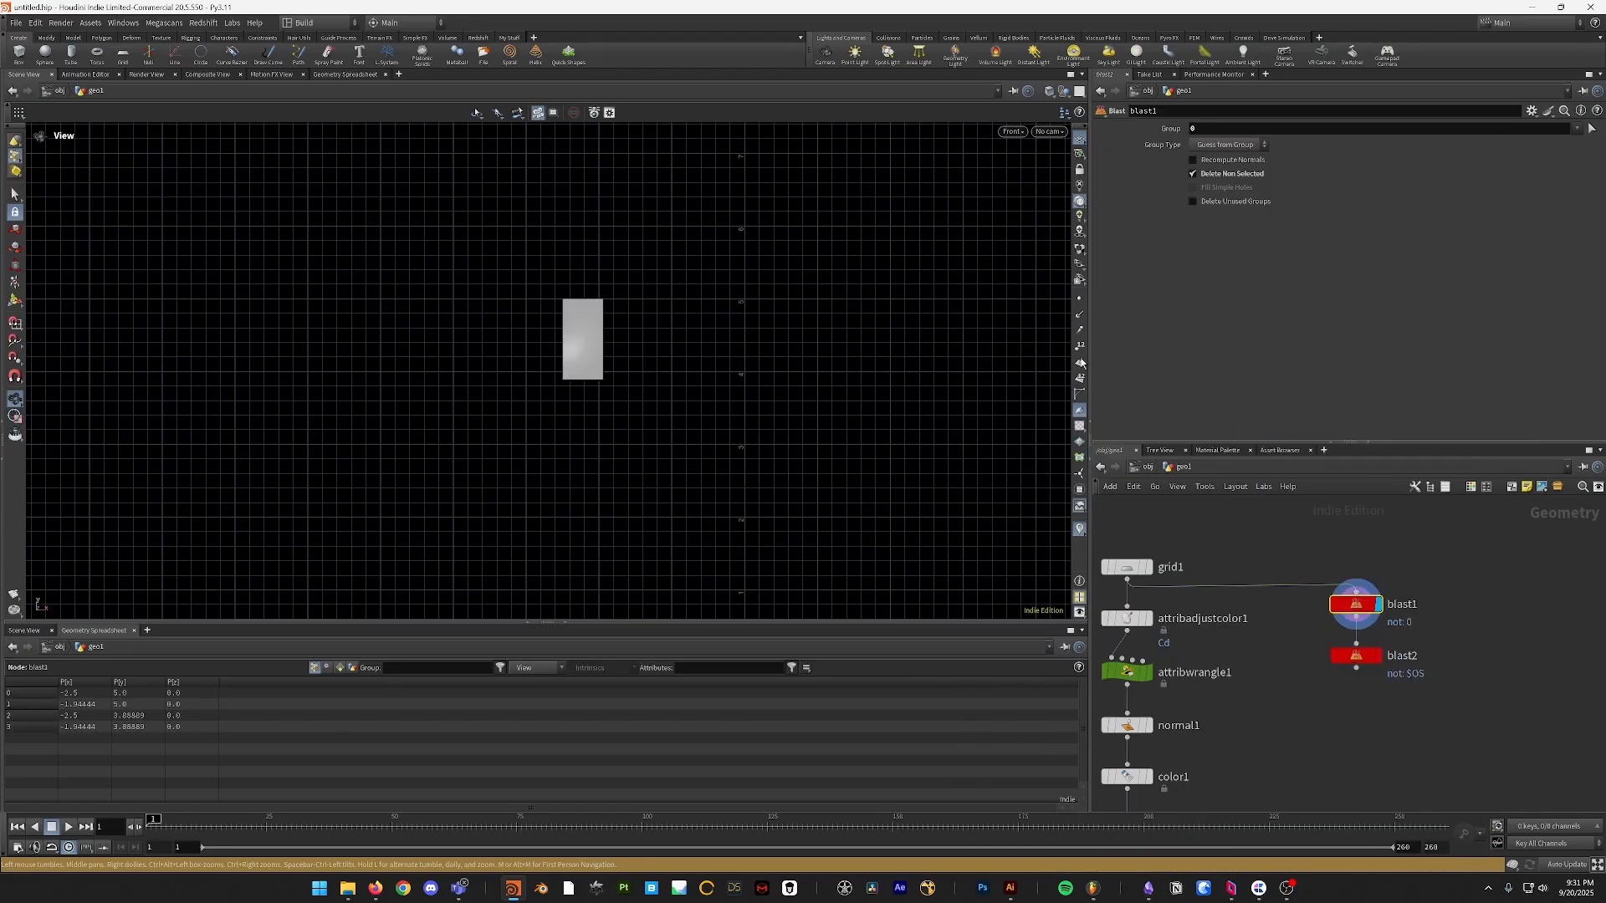
pyautogui.click(1083, 345)
pyautogui.scroll(5, 591, 266)
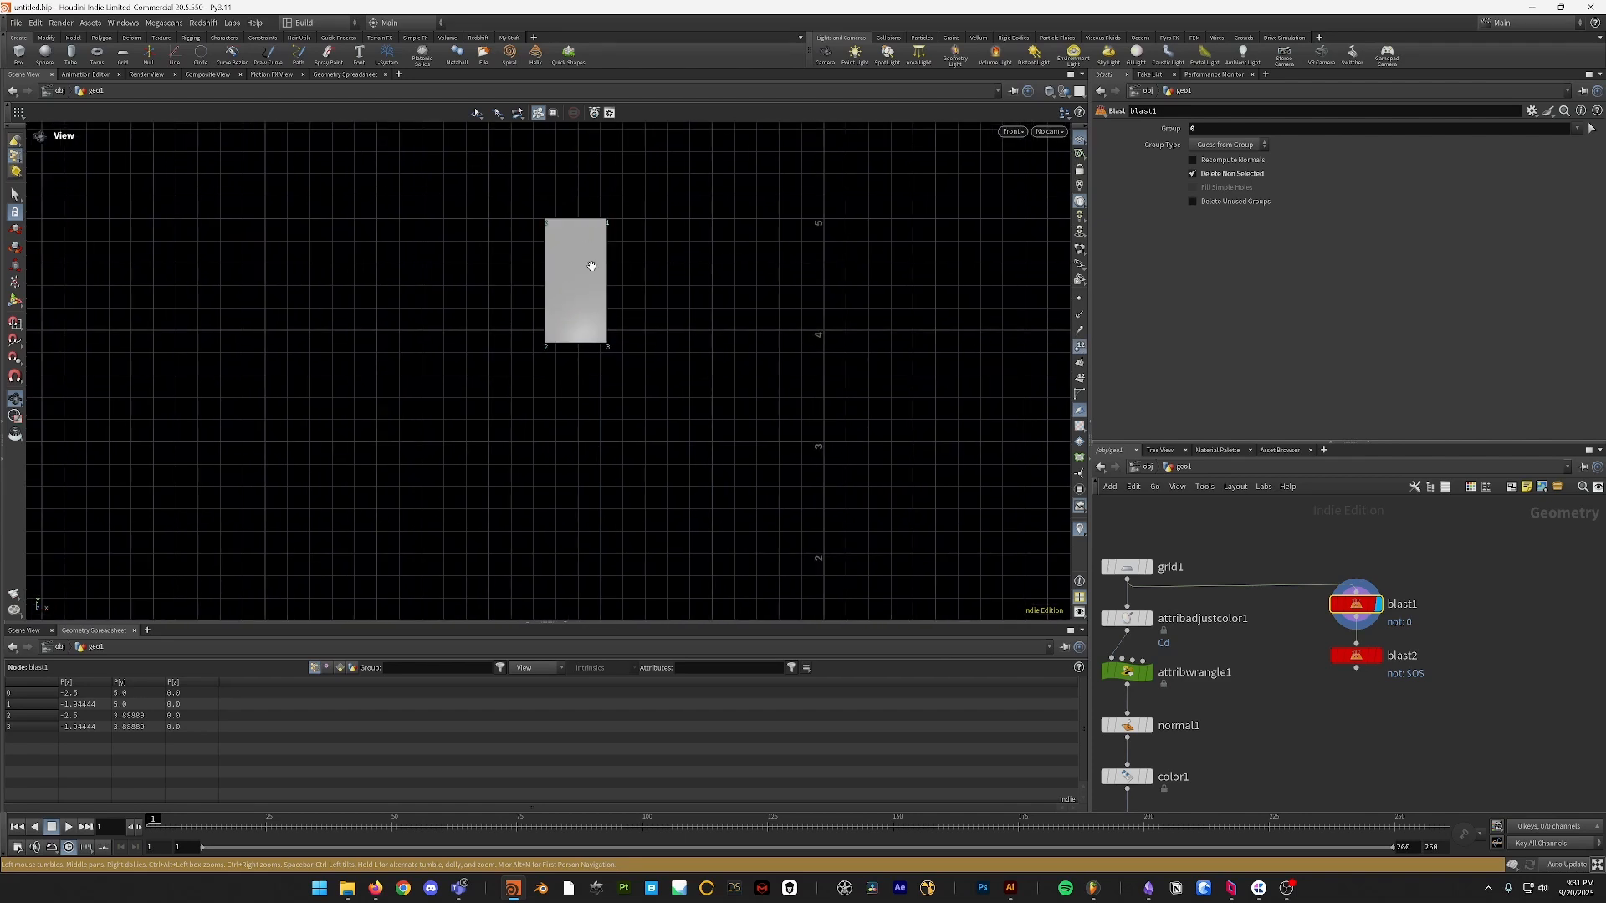
pyautogui.moveTo(609, 351); pyautogui.dragTo(583, 434, button='middle')
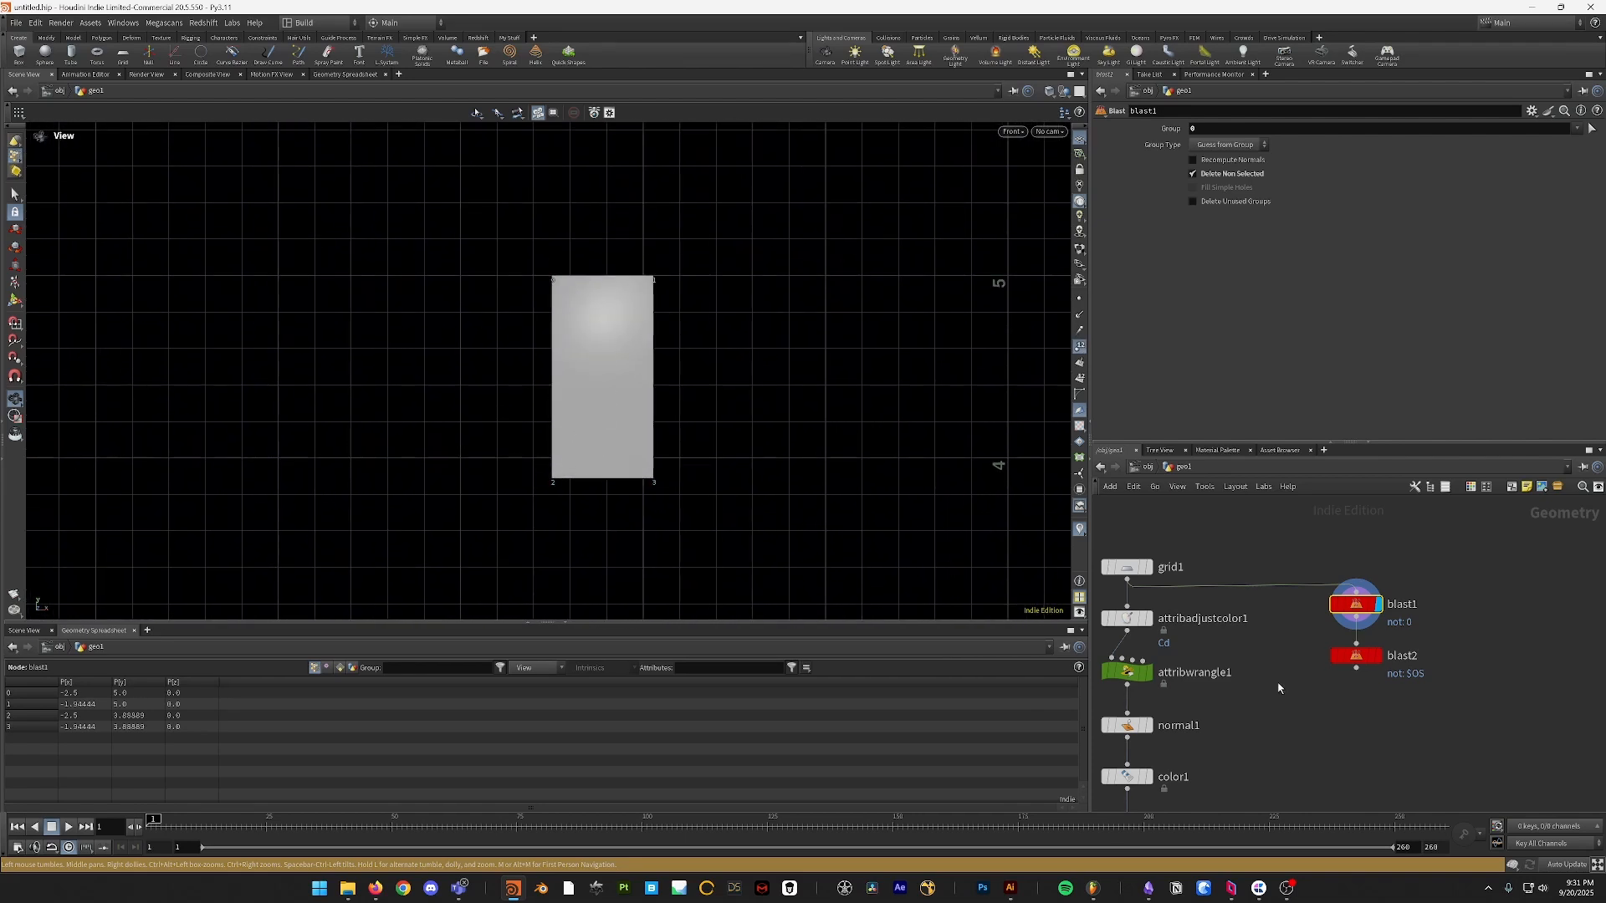
# - Set the second Blast node's group to 1-2 and its group type to Points, keeping only the cell's diagonal corners
pyautogui.click(1378, 655)
pyautogui.click(1235, 128)
pyautogui.write('1-')
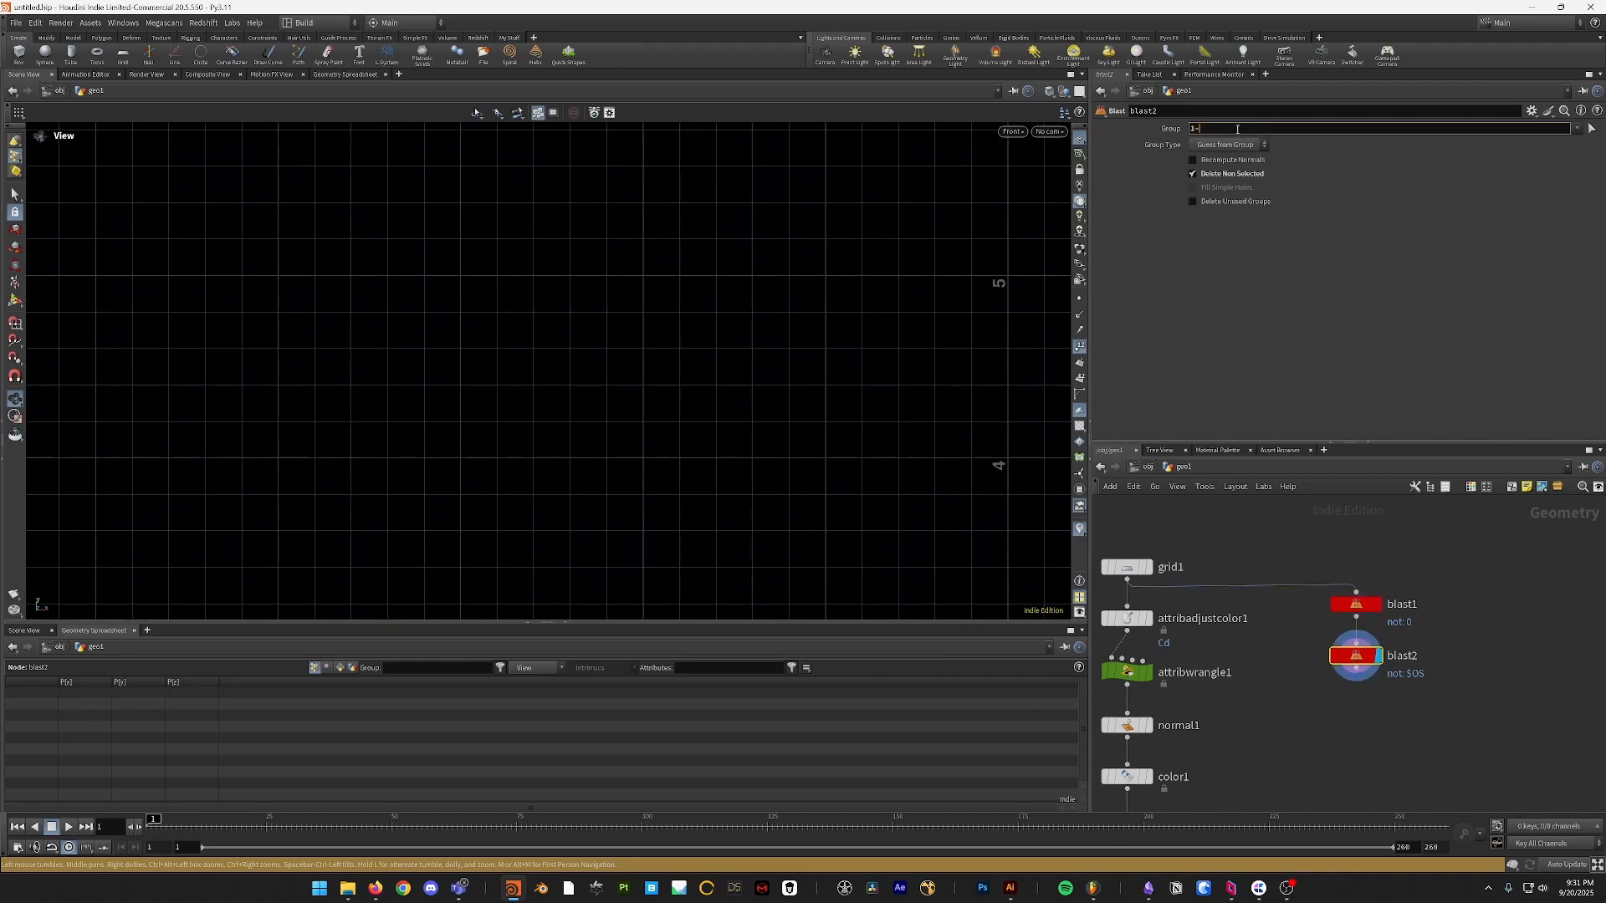
pyautogui.write('2')
pyautogui.press('Return')
pyautogui.click(1240, 145)
pyautogui.click(1225, 186)
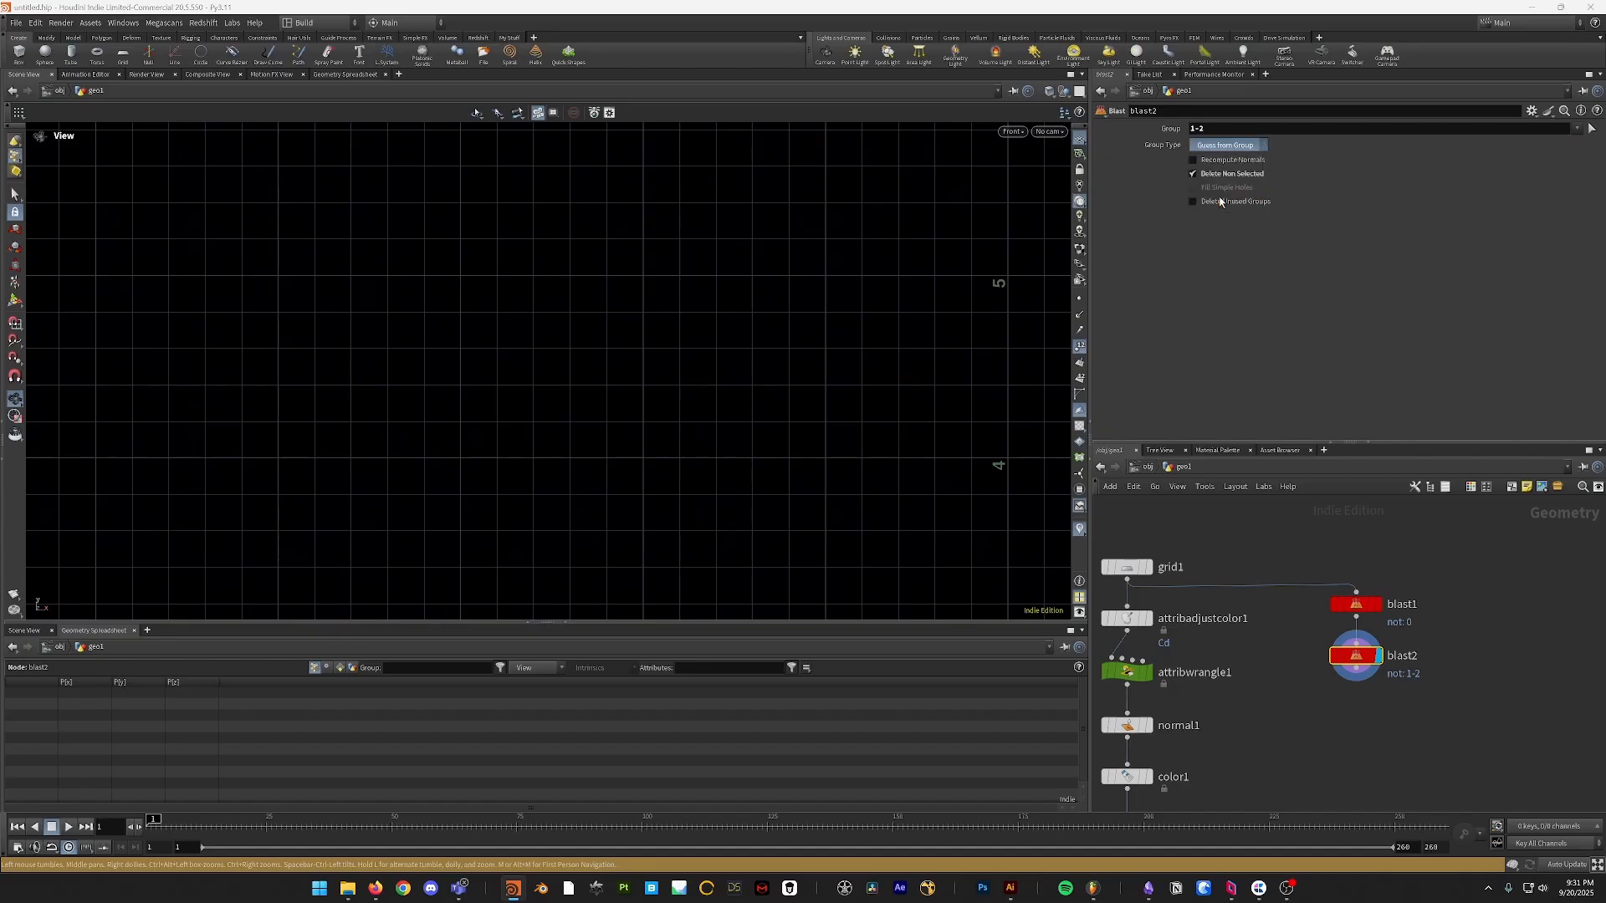
# - Append an Add node to the second Blast and create a polygon line with the point pattern 0-1
pyautogui.scroll(-2, 1348, 651)
pyautogui.press('Tab')
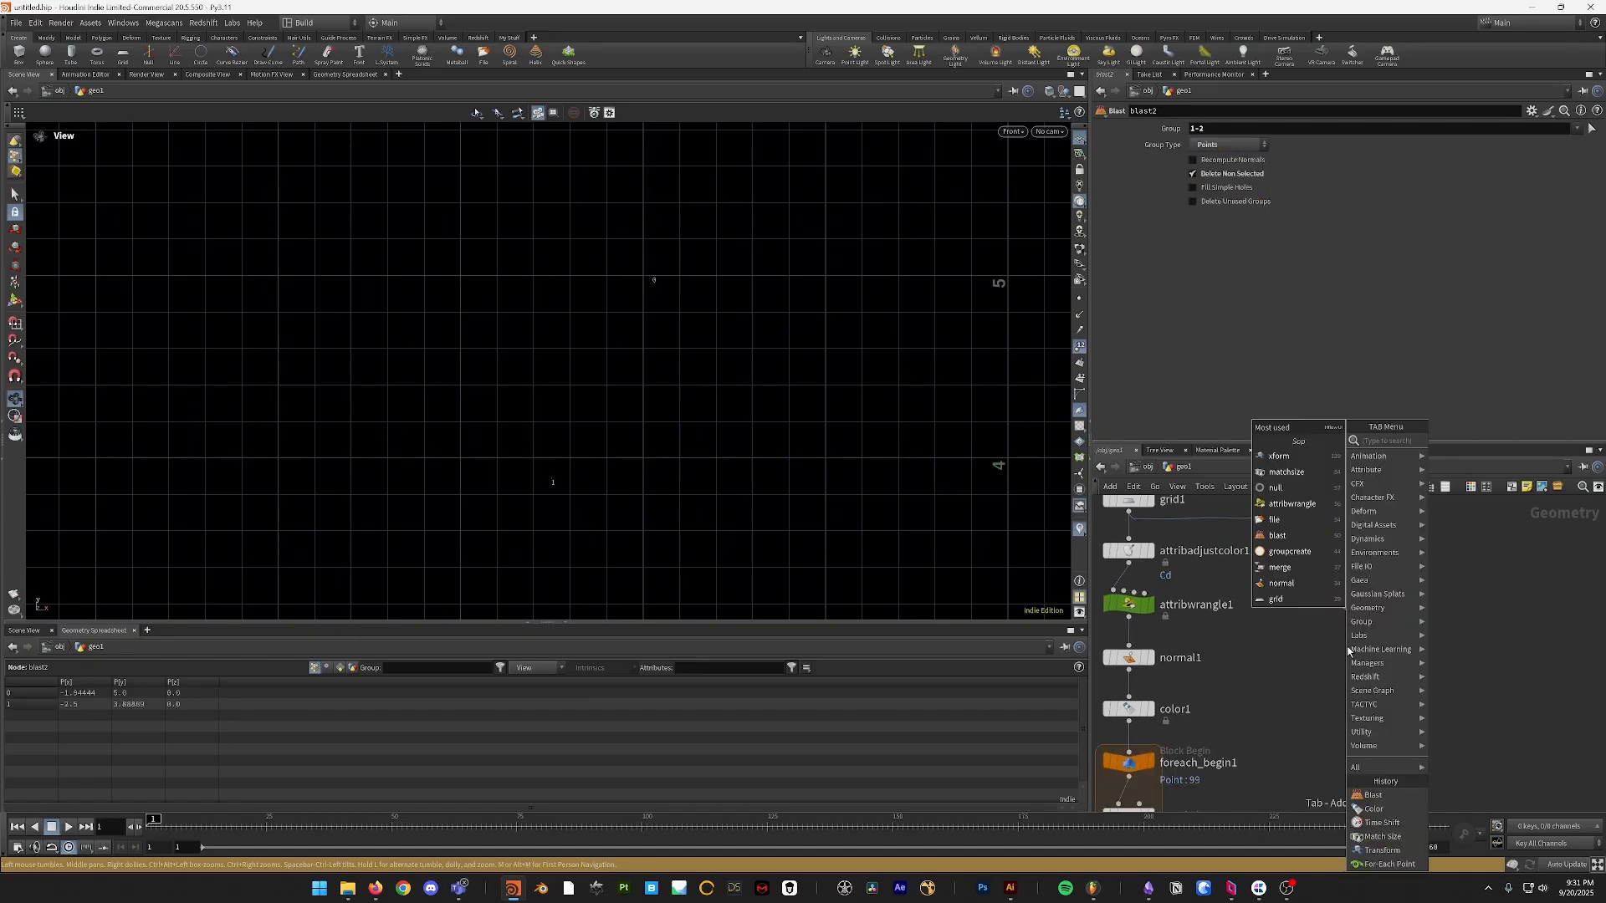
pyautogui.write('add')
pyautogui.press('Return')
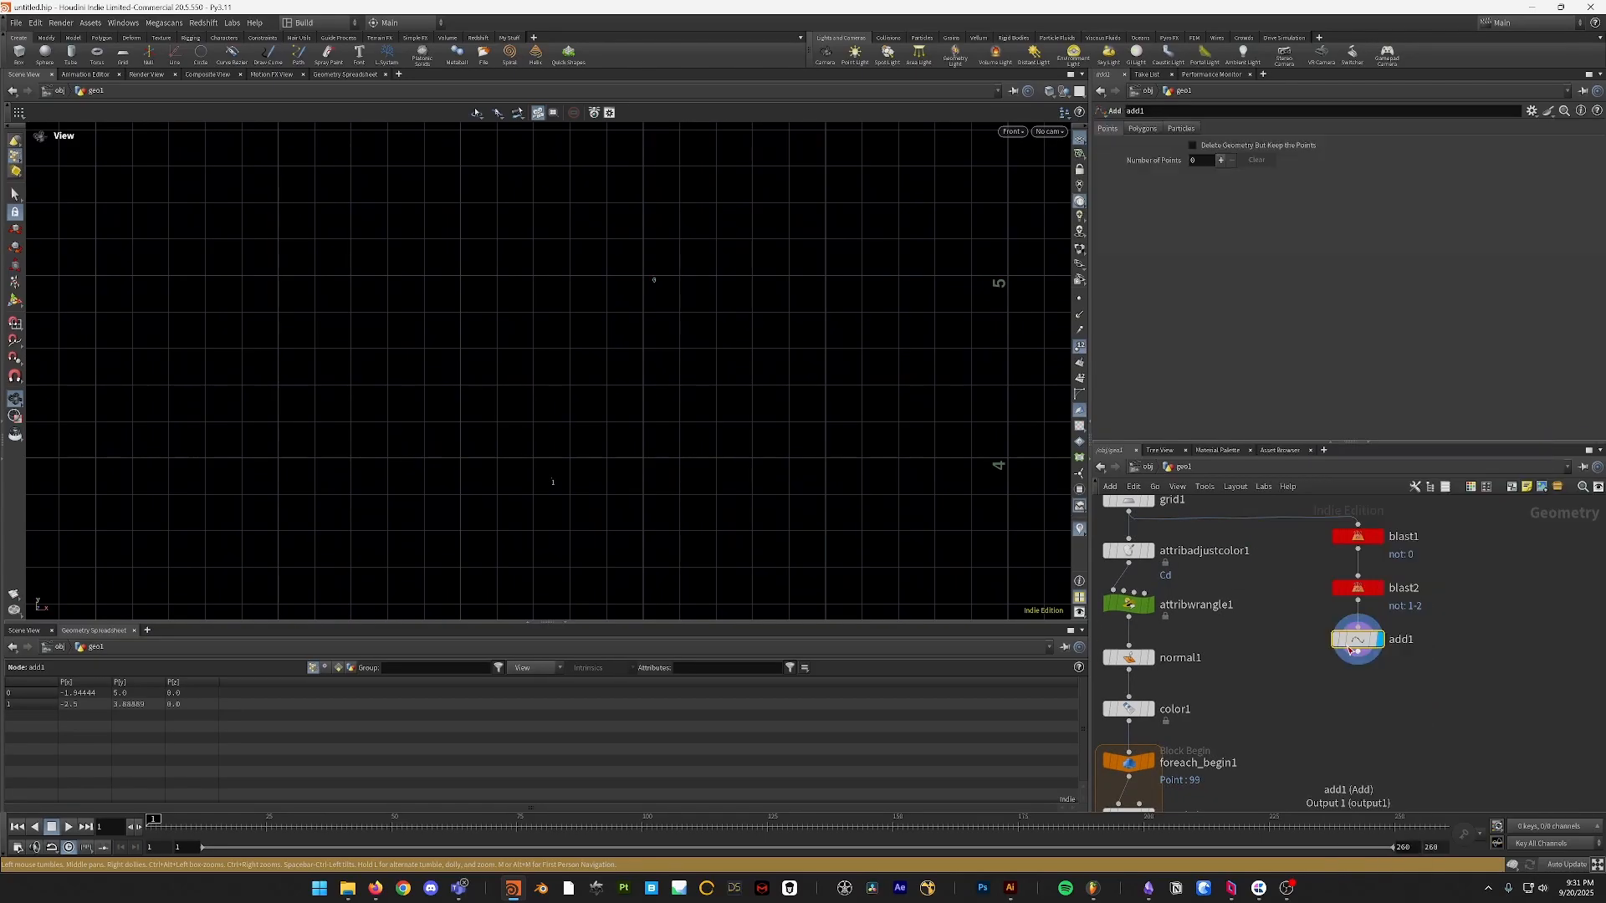
pyautogui.click(1142, 128)
pyautogui.click(1235, 195)
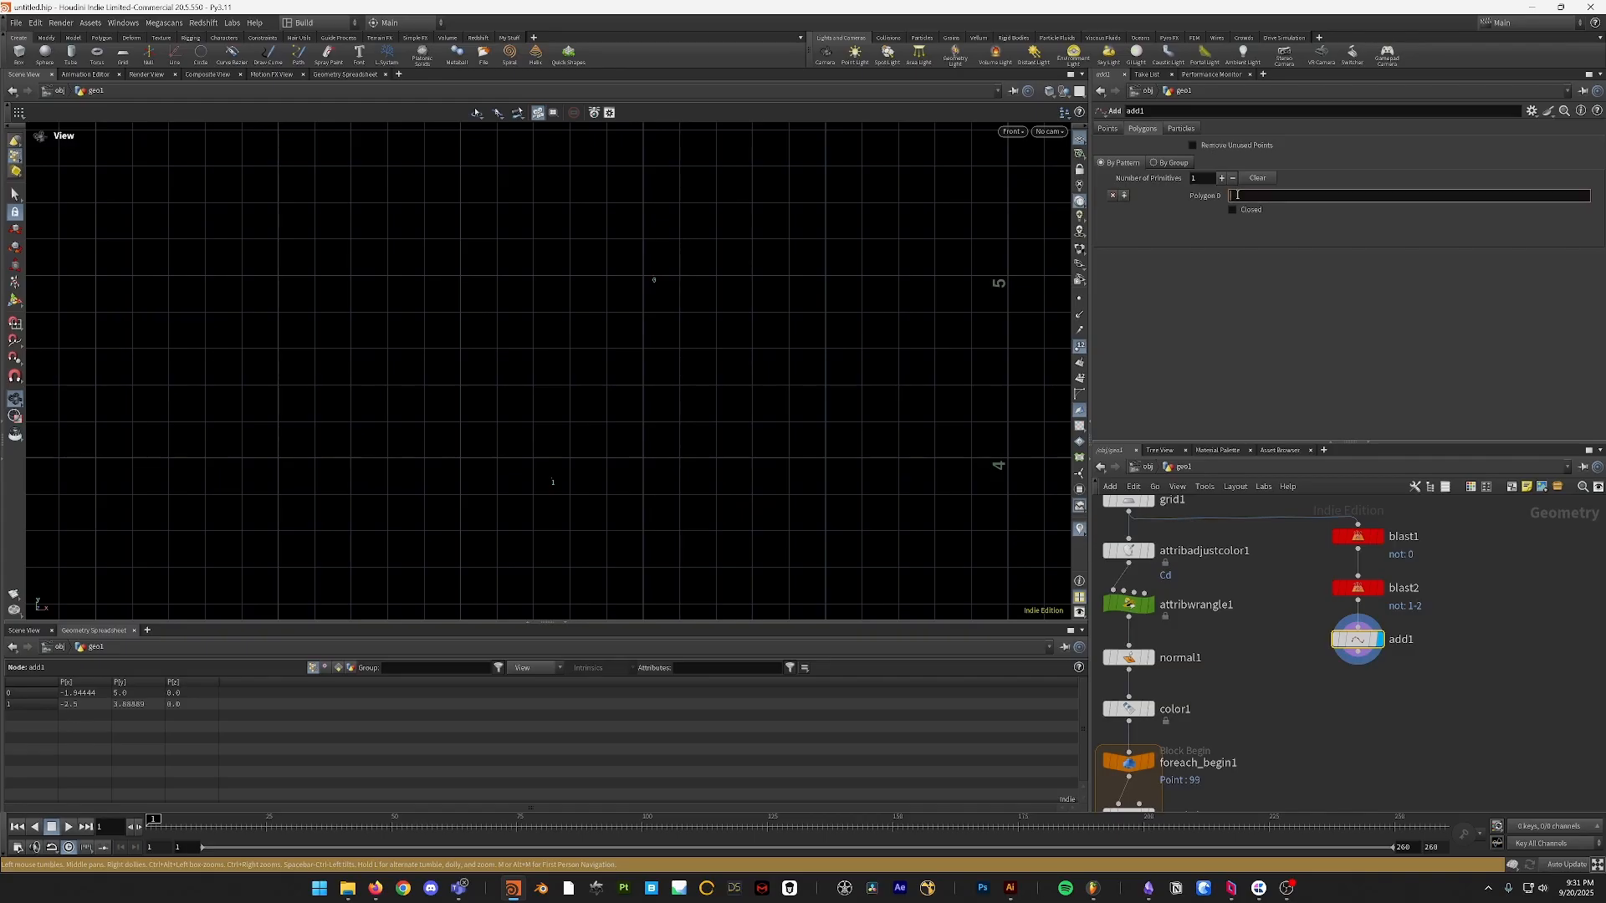
pyautogui.write('0-1')
pyautogui.press('Return')
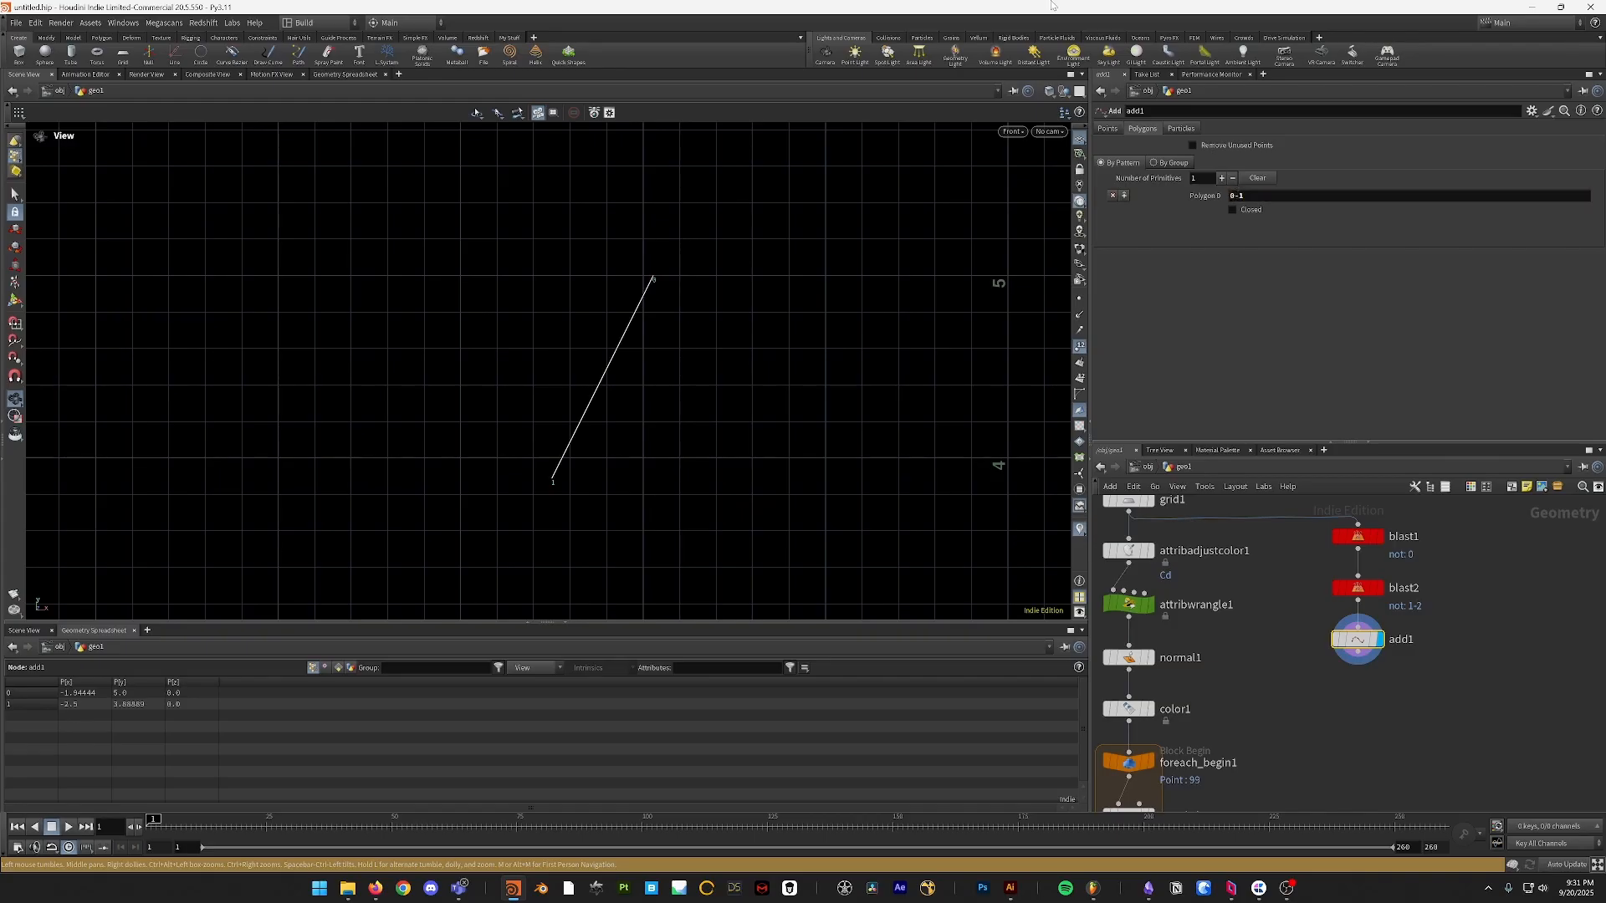
# - Append a Transform node to the Add node and show the original grid as a template for reference
pyautogui.press('Tab')
pyautogui.write('transf')
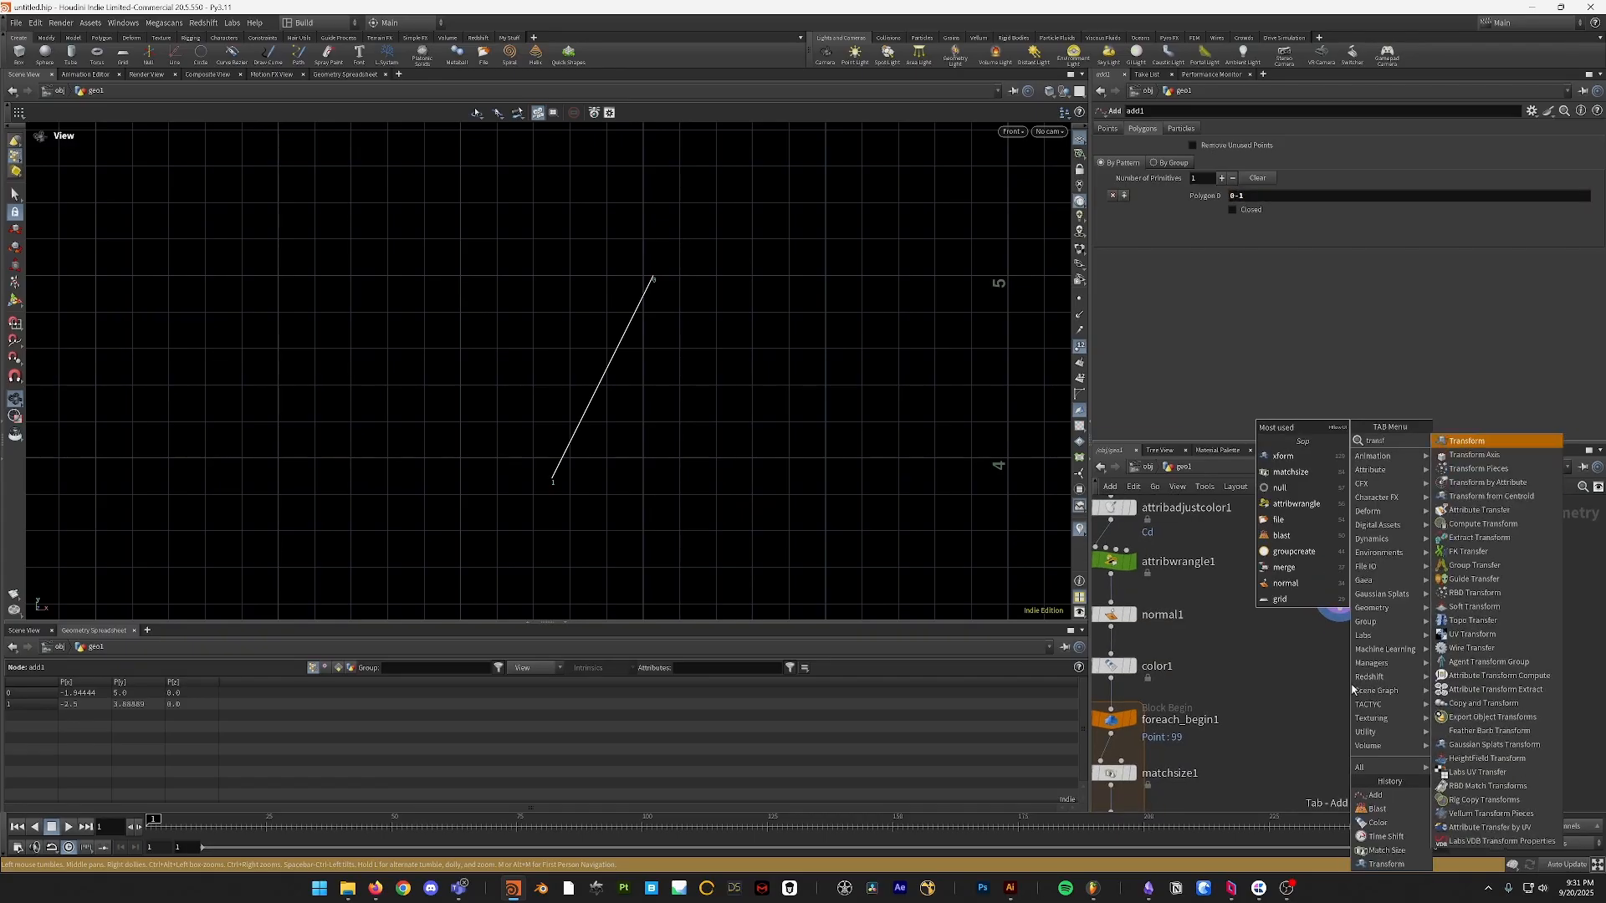
pyautogui.press('Return')
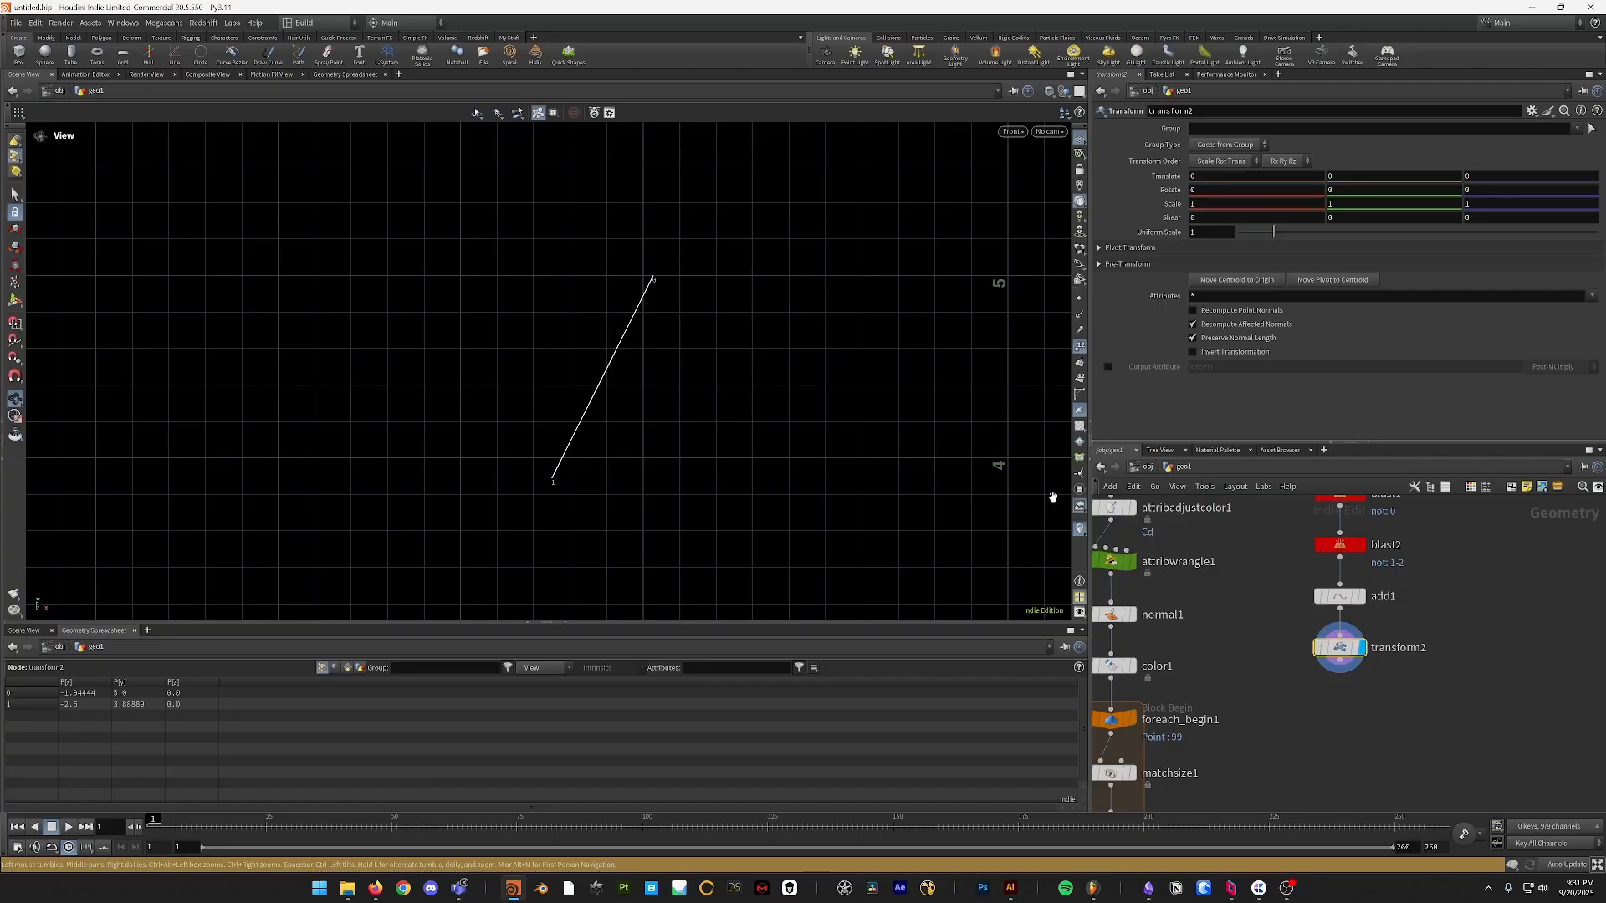
pyautogui.click(1210, 555)
pyautogui.click(1229, 555)
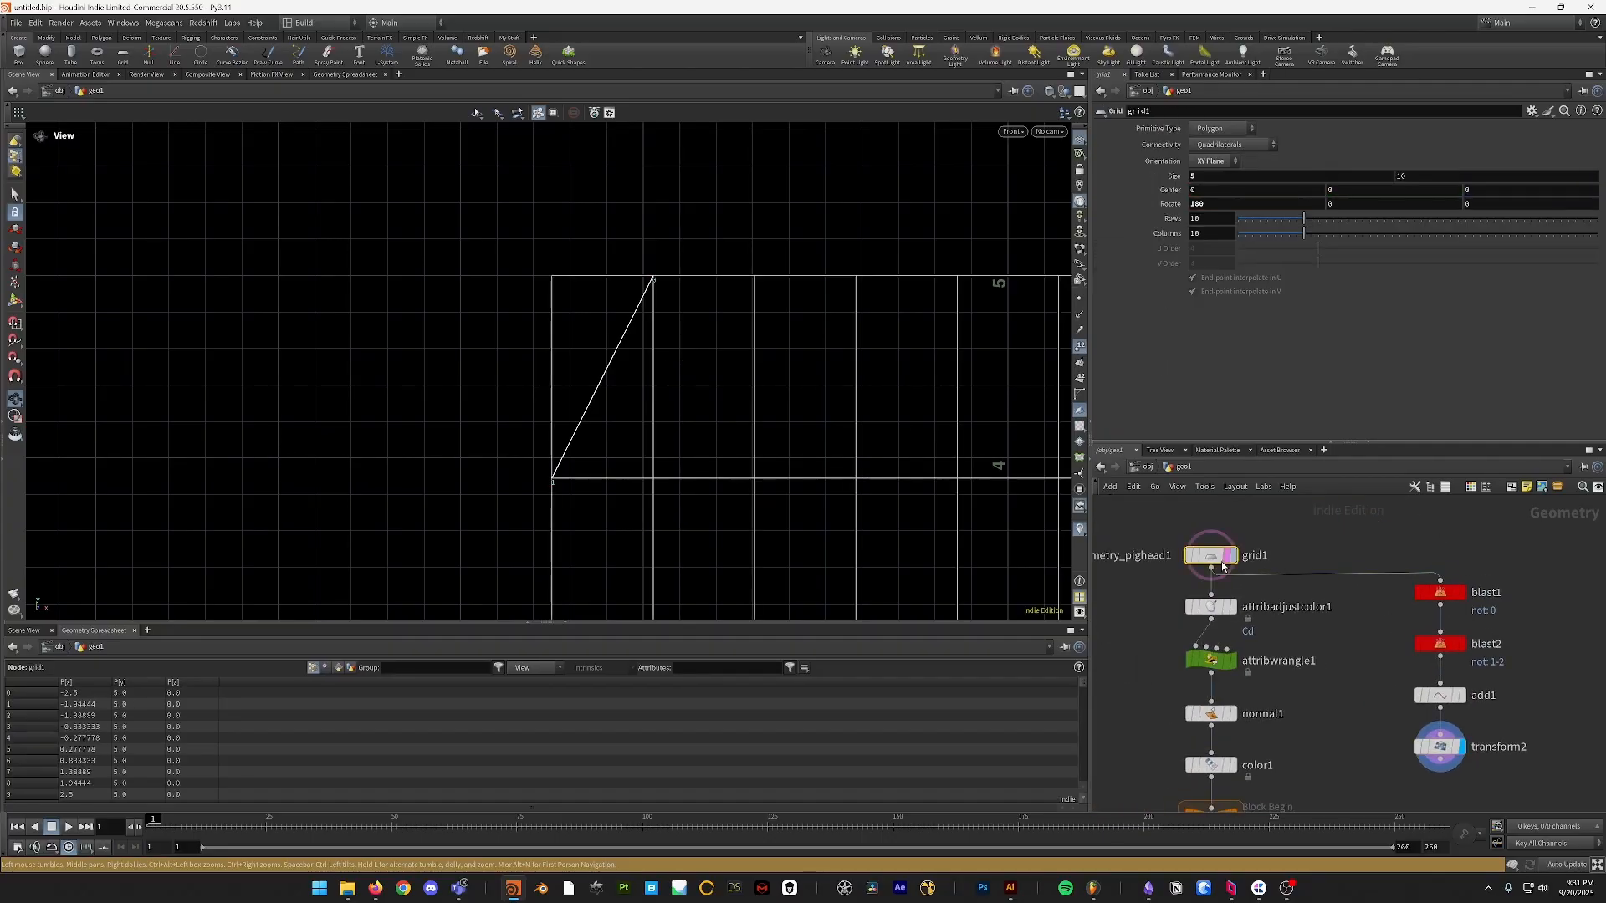
pyautogui.moveTo(791, 371); pyautogui.dragTo(597, 279, button='middle')
# - Move the new Transform's pivot to the line's centroid and rotate the line -90 degrees around Z
pyautogui.click(1440, 747)
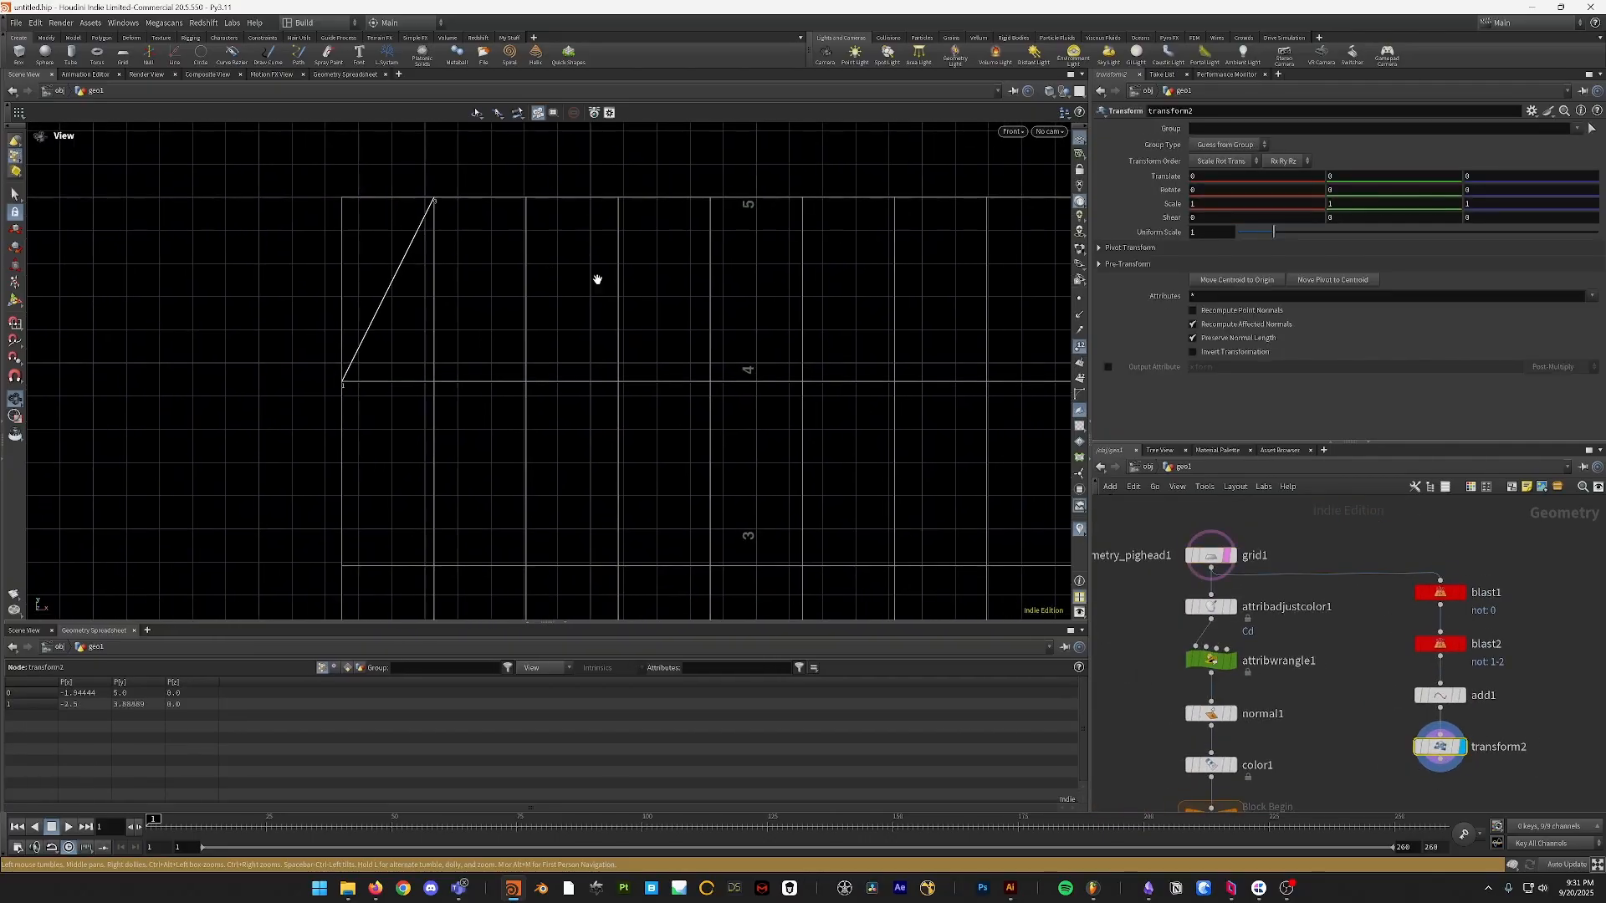
pyautogui.click(1333, 283)
pyautogui.press('Return')
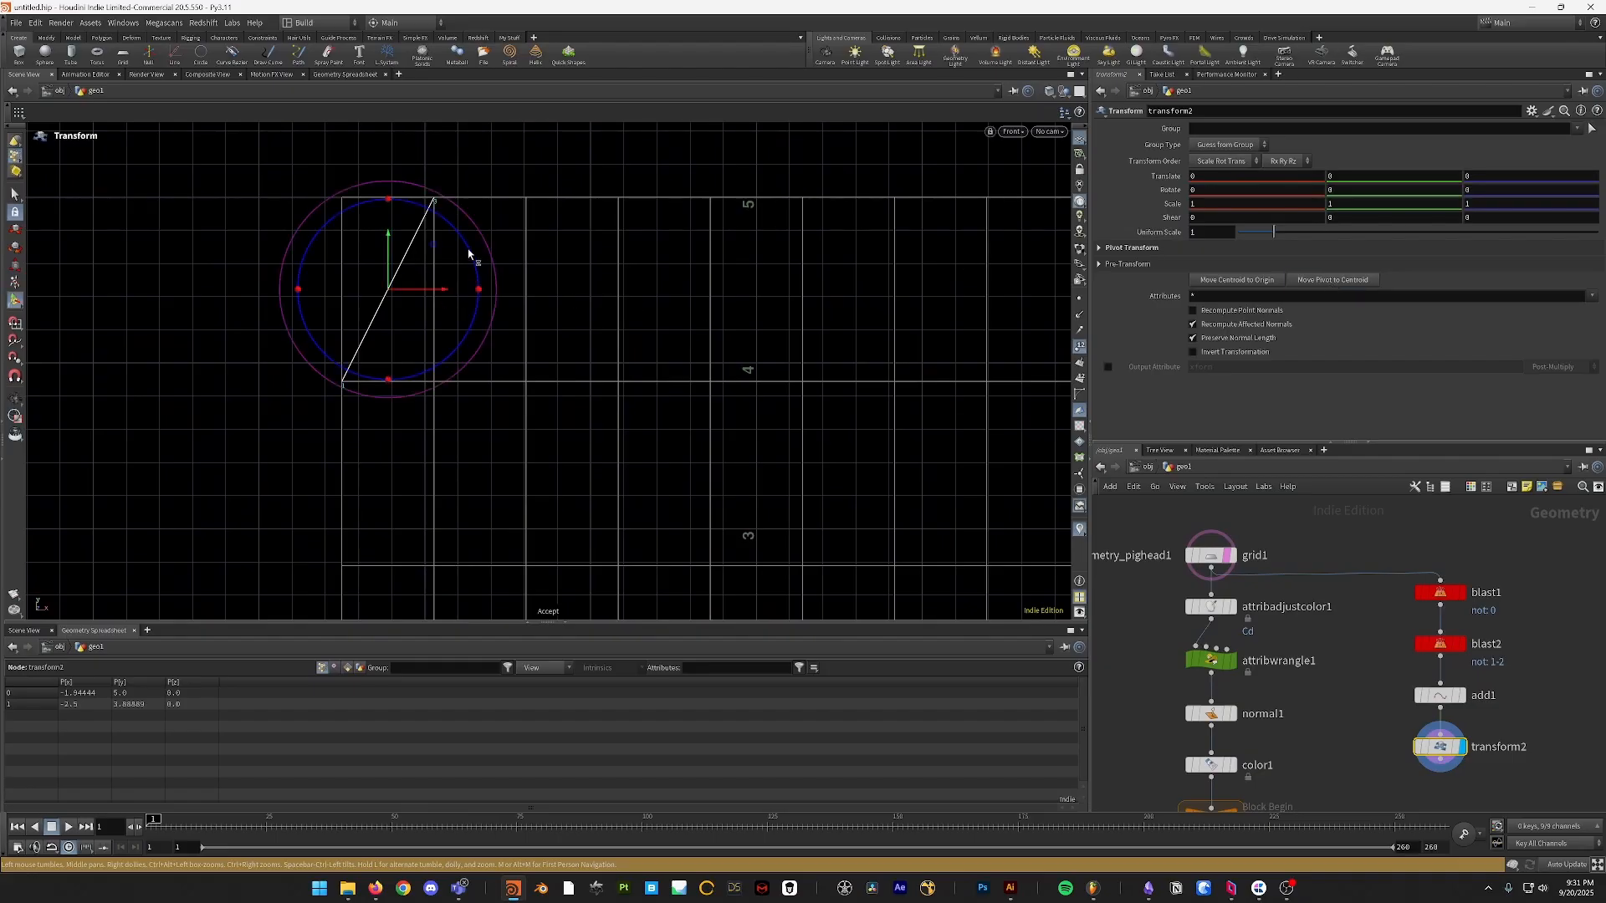
pyautogui.moveTo(468, 254); pyautogui.dragTo(451, 416)
pyautogui.press('Escape')
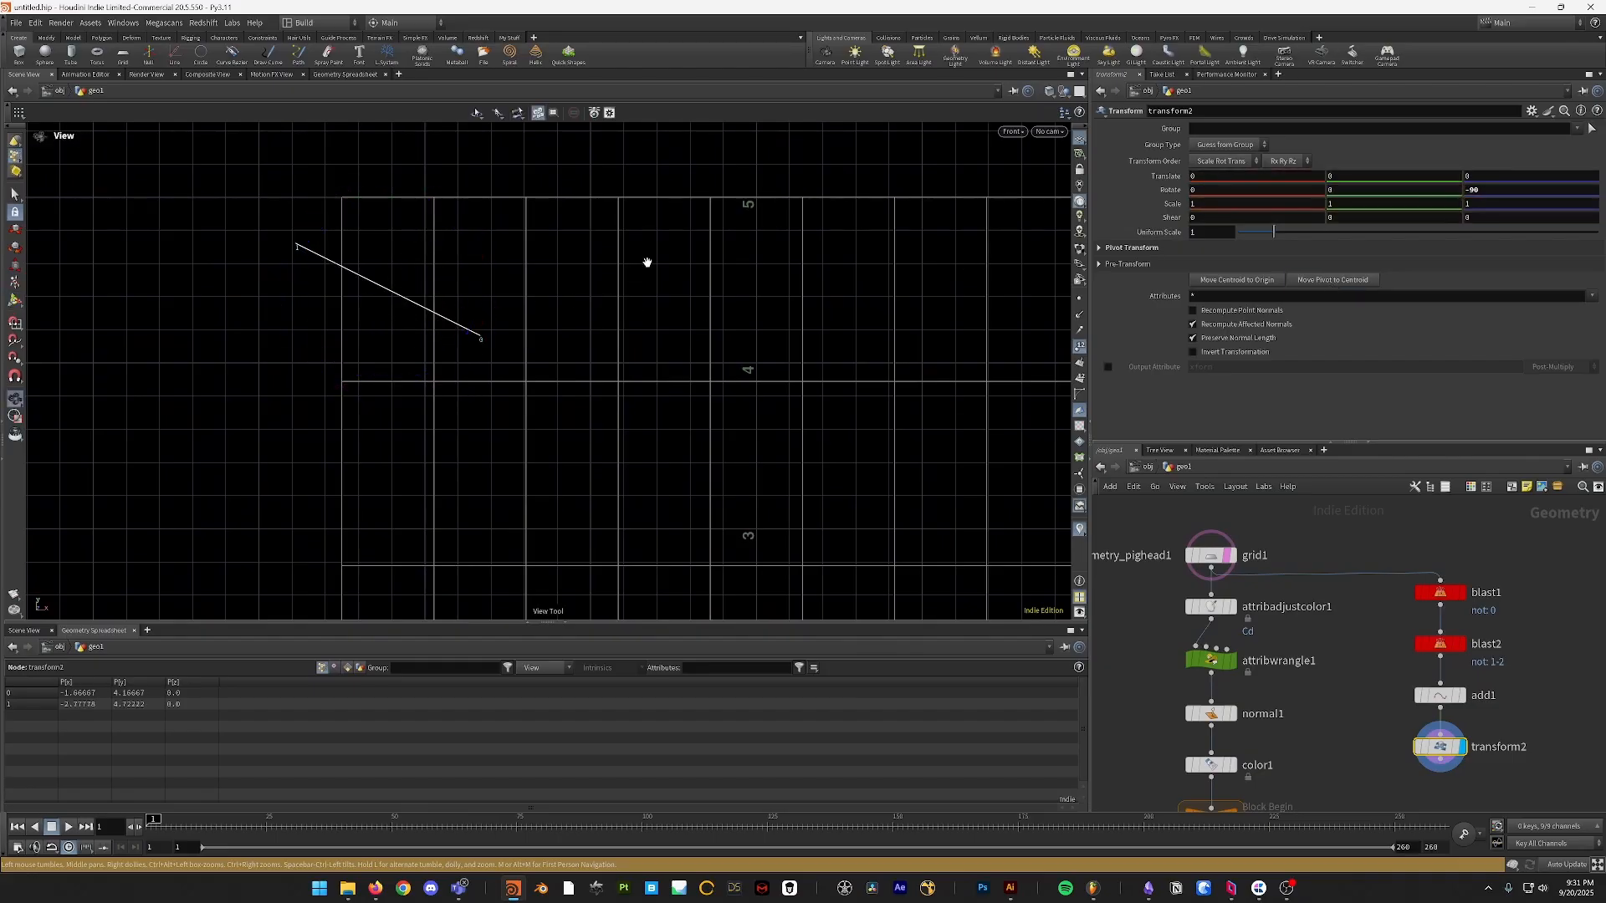
# - Append a Match Size node to the rotated line's Transform and feed the grid into its second input
pyautogui.moveTo(512, 382); pyautogui.dragTo(625, 362, button='middle')
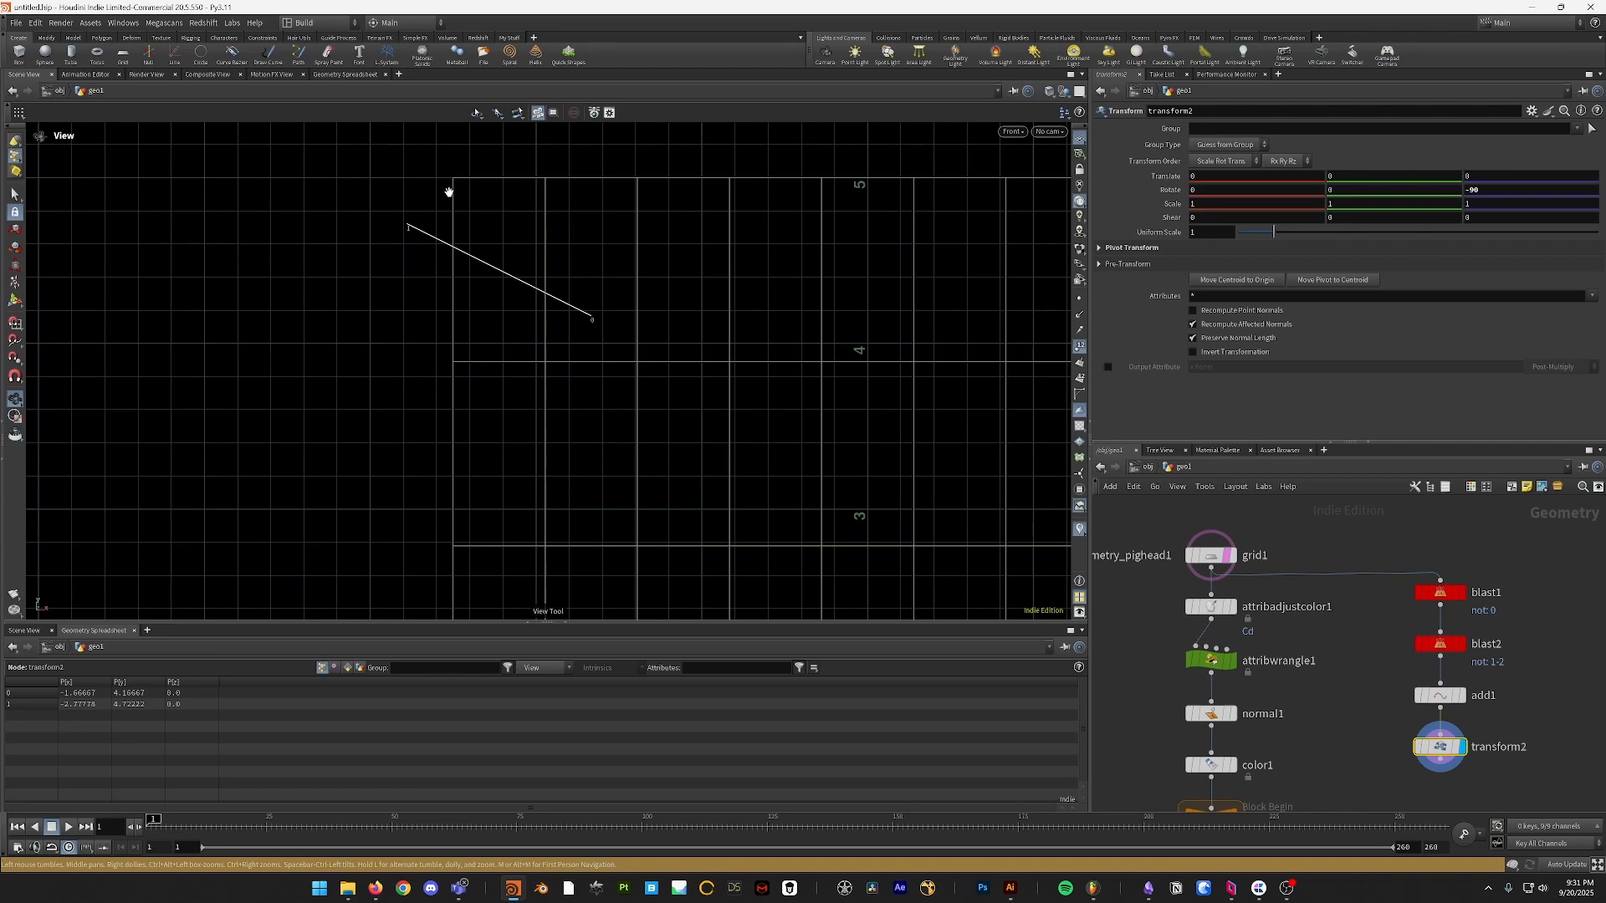
pyautogui.moveTo(1422, 778); pyautogui.dragTo(1385, 704, button='middle')
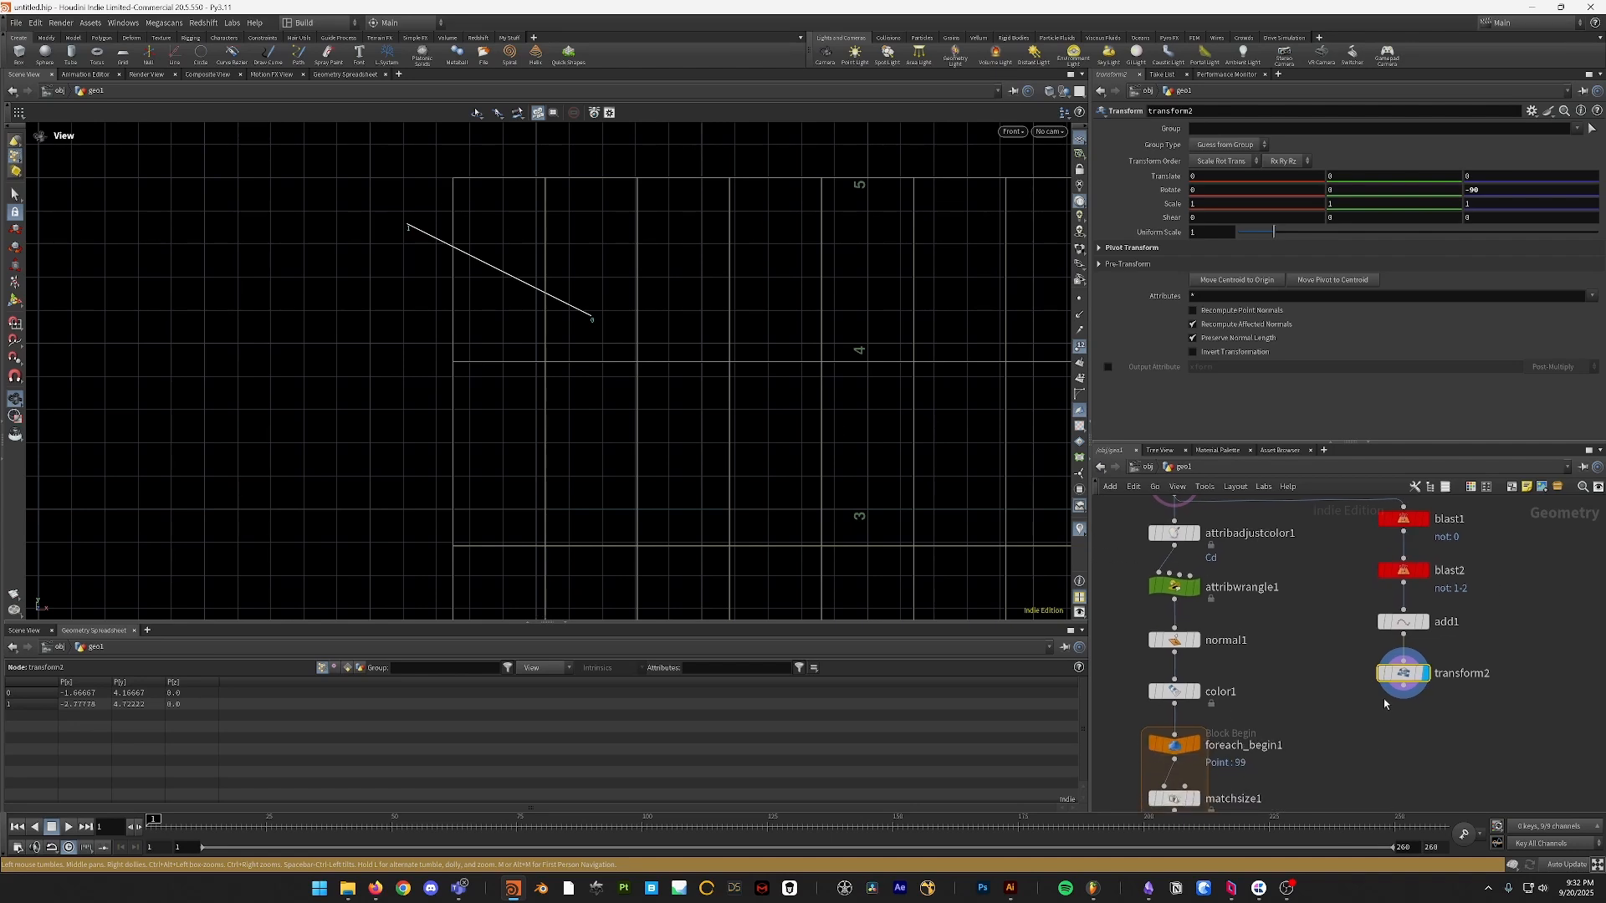
pyautogui.press('Tab')
pyautogui.write('match')
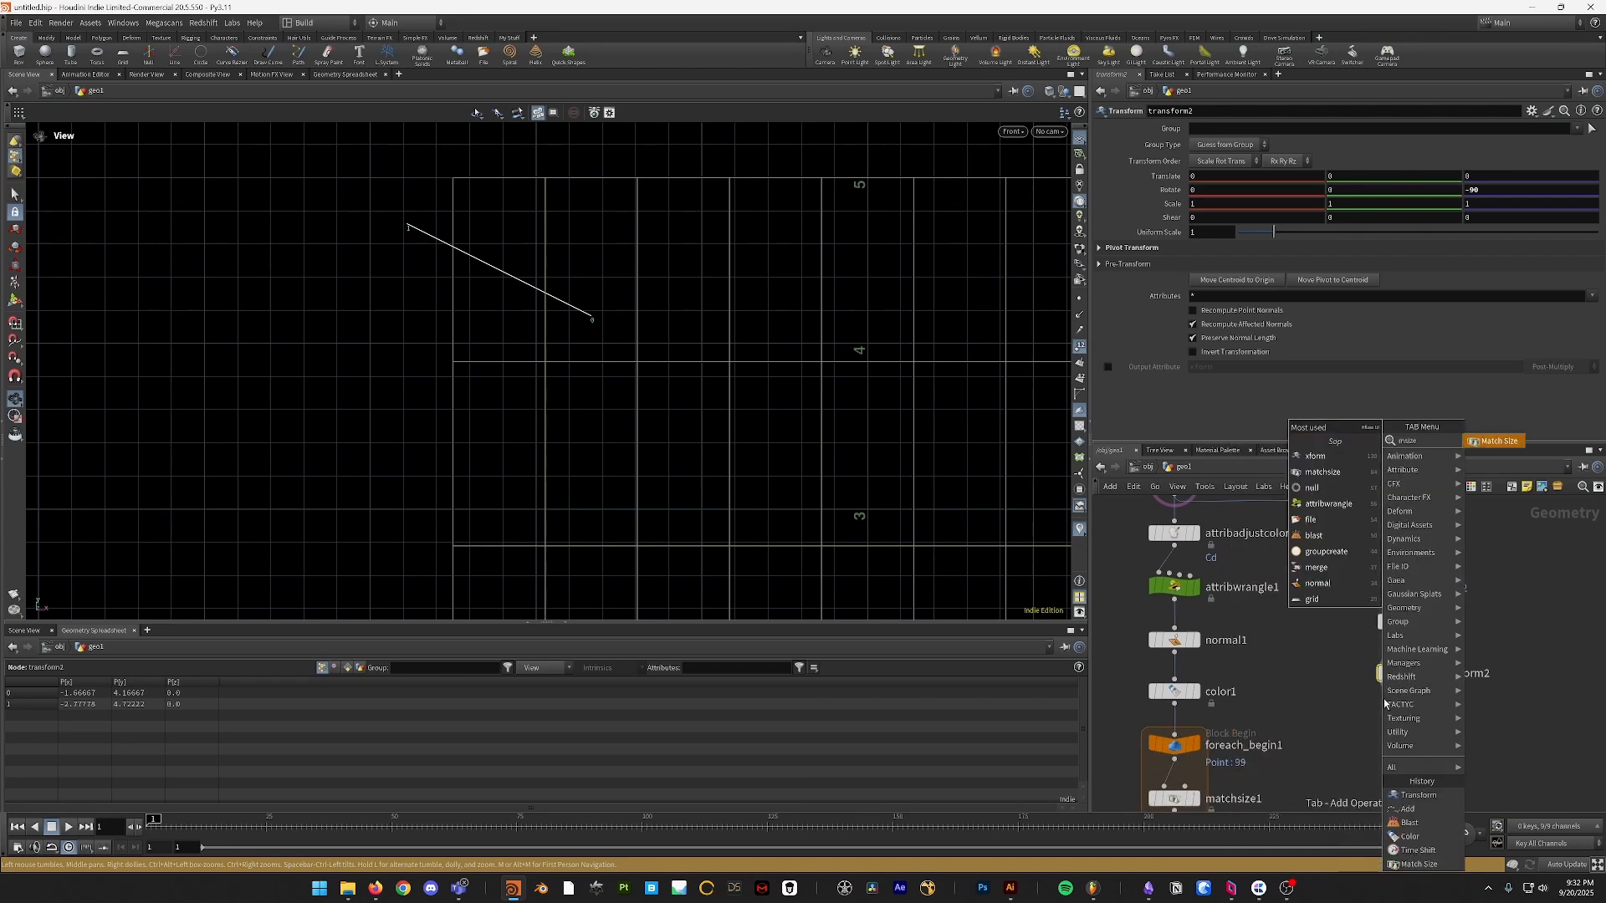
pyautogui.press('Return')
pyautogui.moveTo(1318, 671); pyautogui.dragTo(1327, 712, button='middle')
pyautogui.moveTo(1182, 535); pyautogui.dragTo(1421, 749)
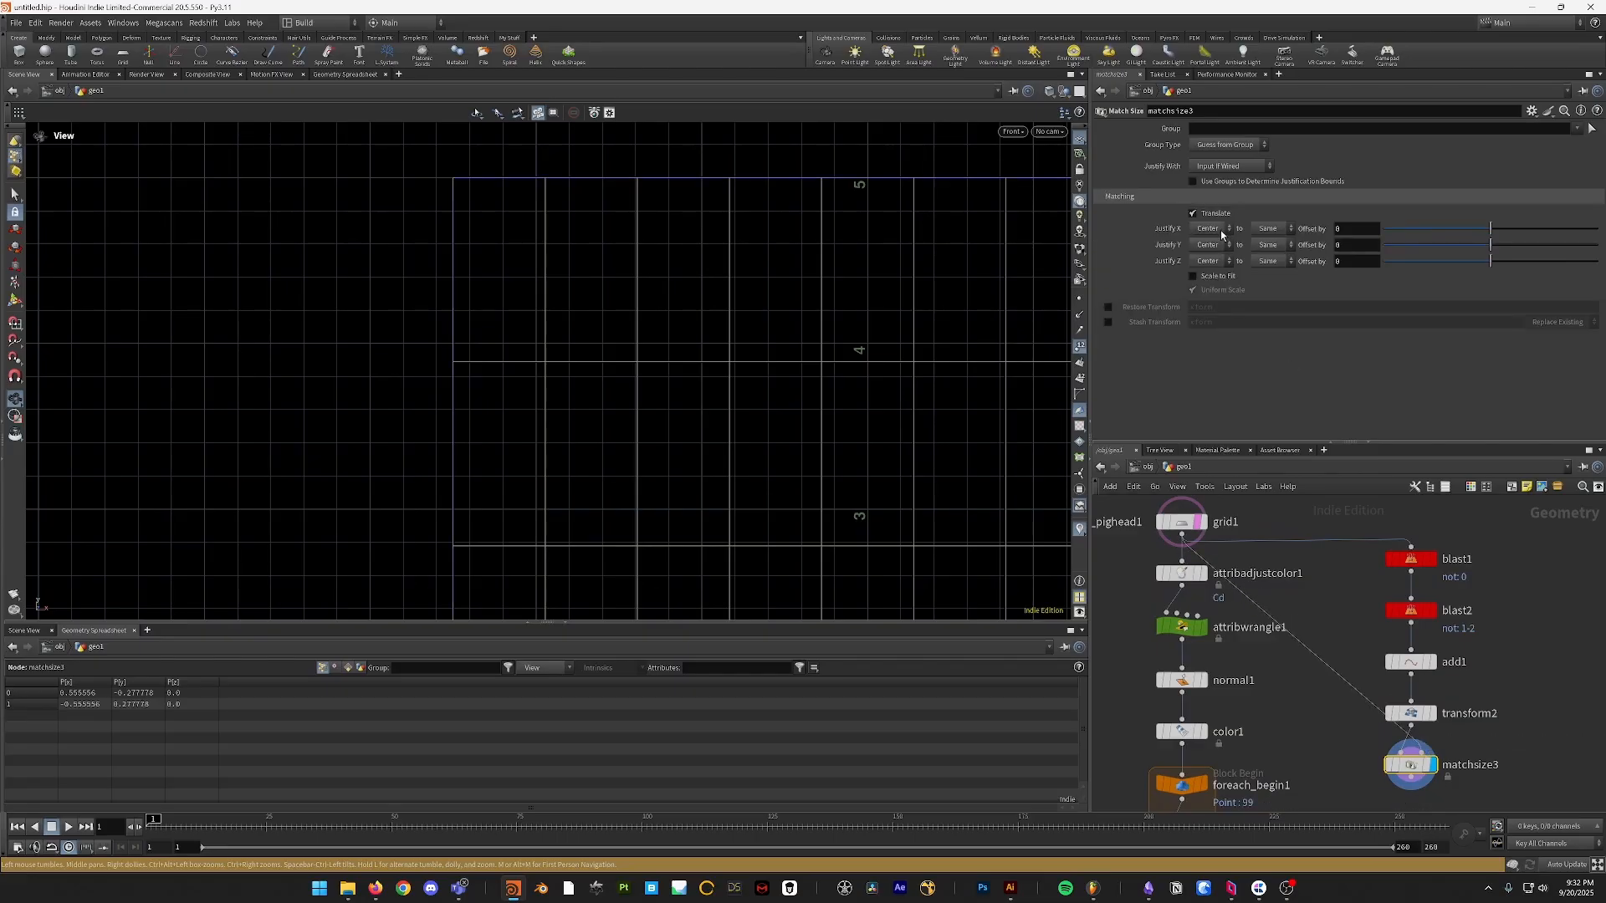
# - Justify the line to the grid's corner with Justify X set to Min and Justify Y set to Max
pyautogui.click(1209, 229)
pyautogui.click(1202, 256)
pyautogui.click(1210, 245)
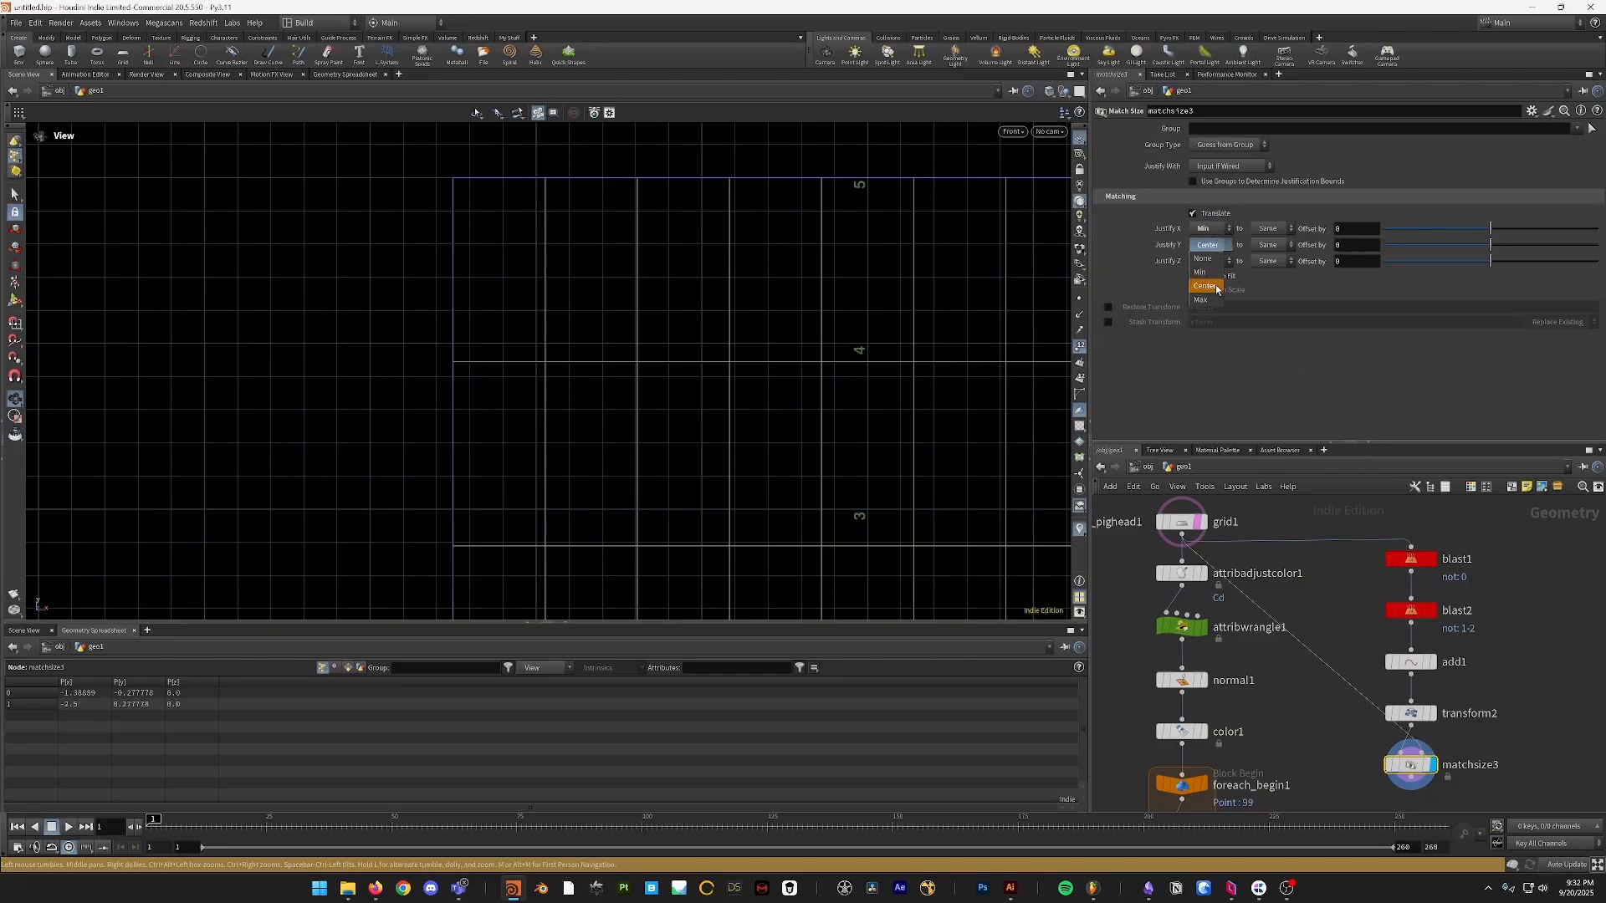
pyautogui.click(1210, 300)
# - Append another Transform node after the Match Size, trying a larger uniform scale and undoing it
pyautogui.moveTo(1364, 751); pyautogui.dragTo(1297, 692, button='middle')
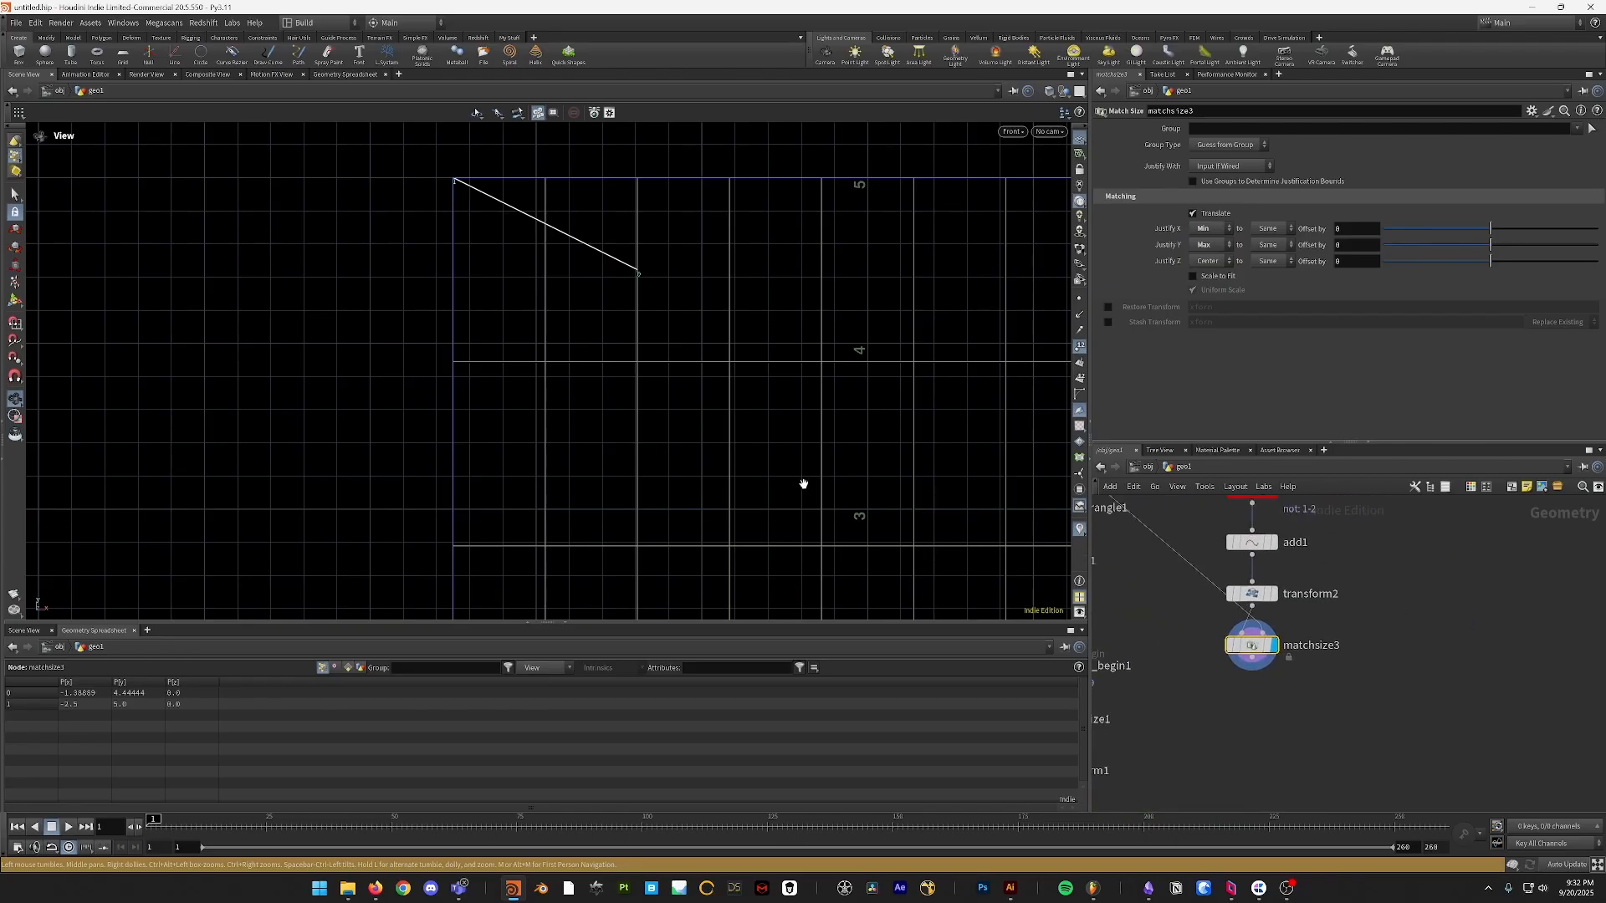
pyautogui.press('h')
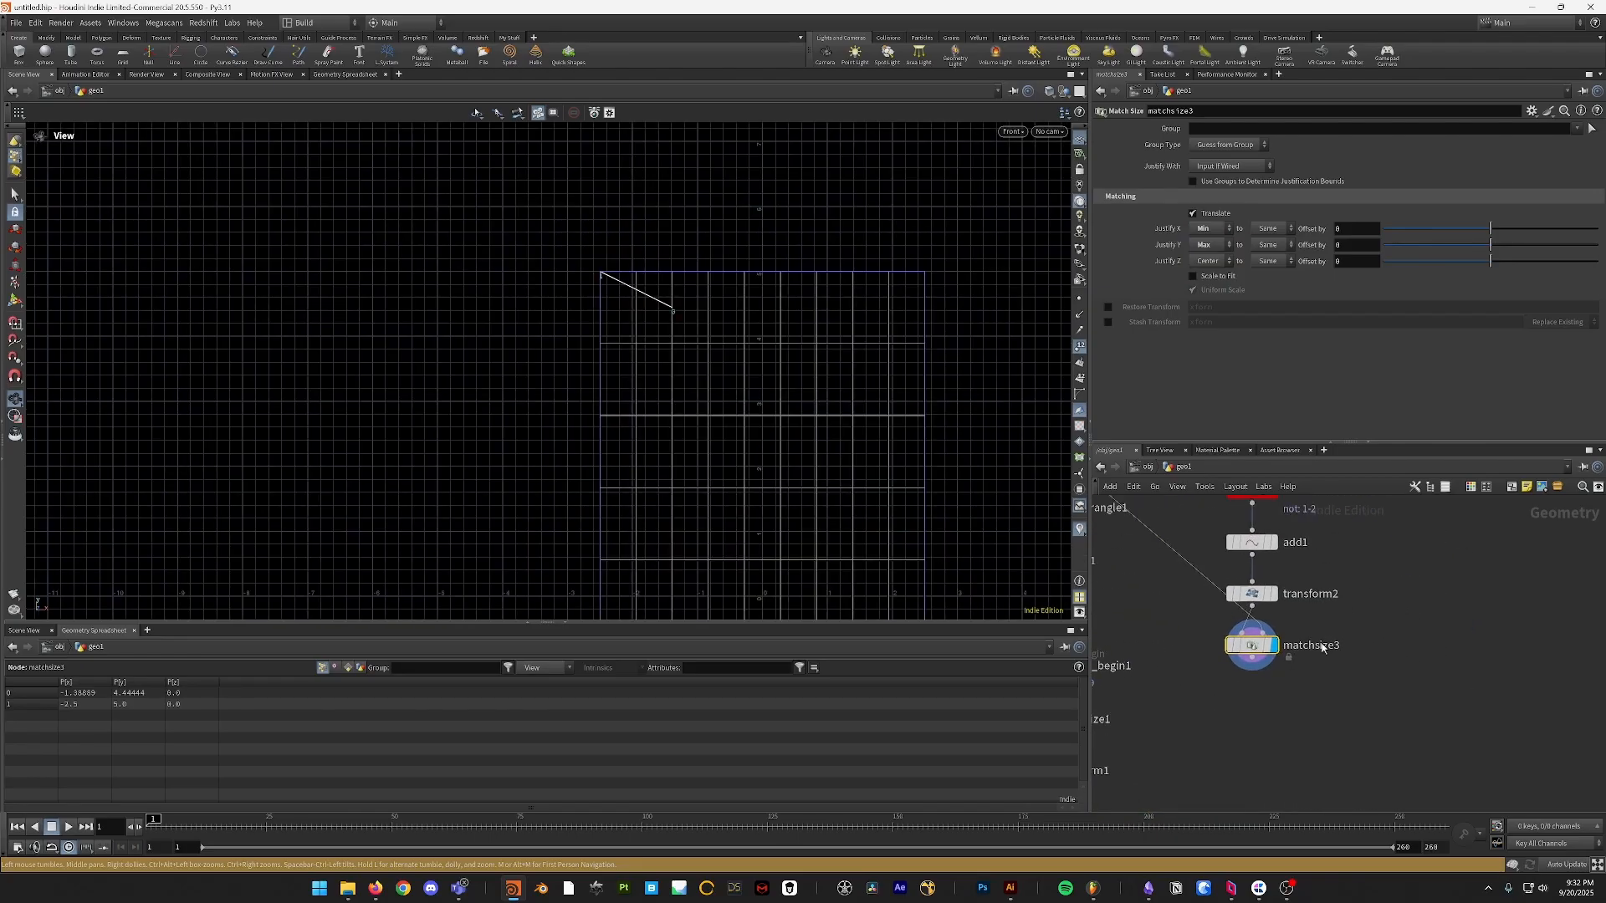
pyautogui.press('Tab')
pyautogui.write('transform')
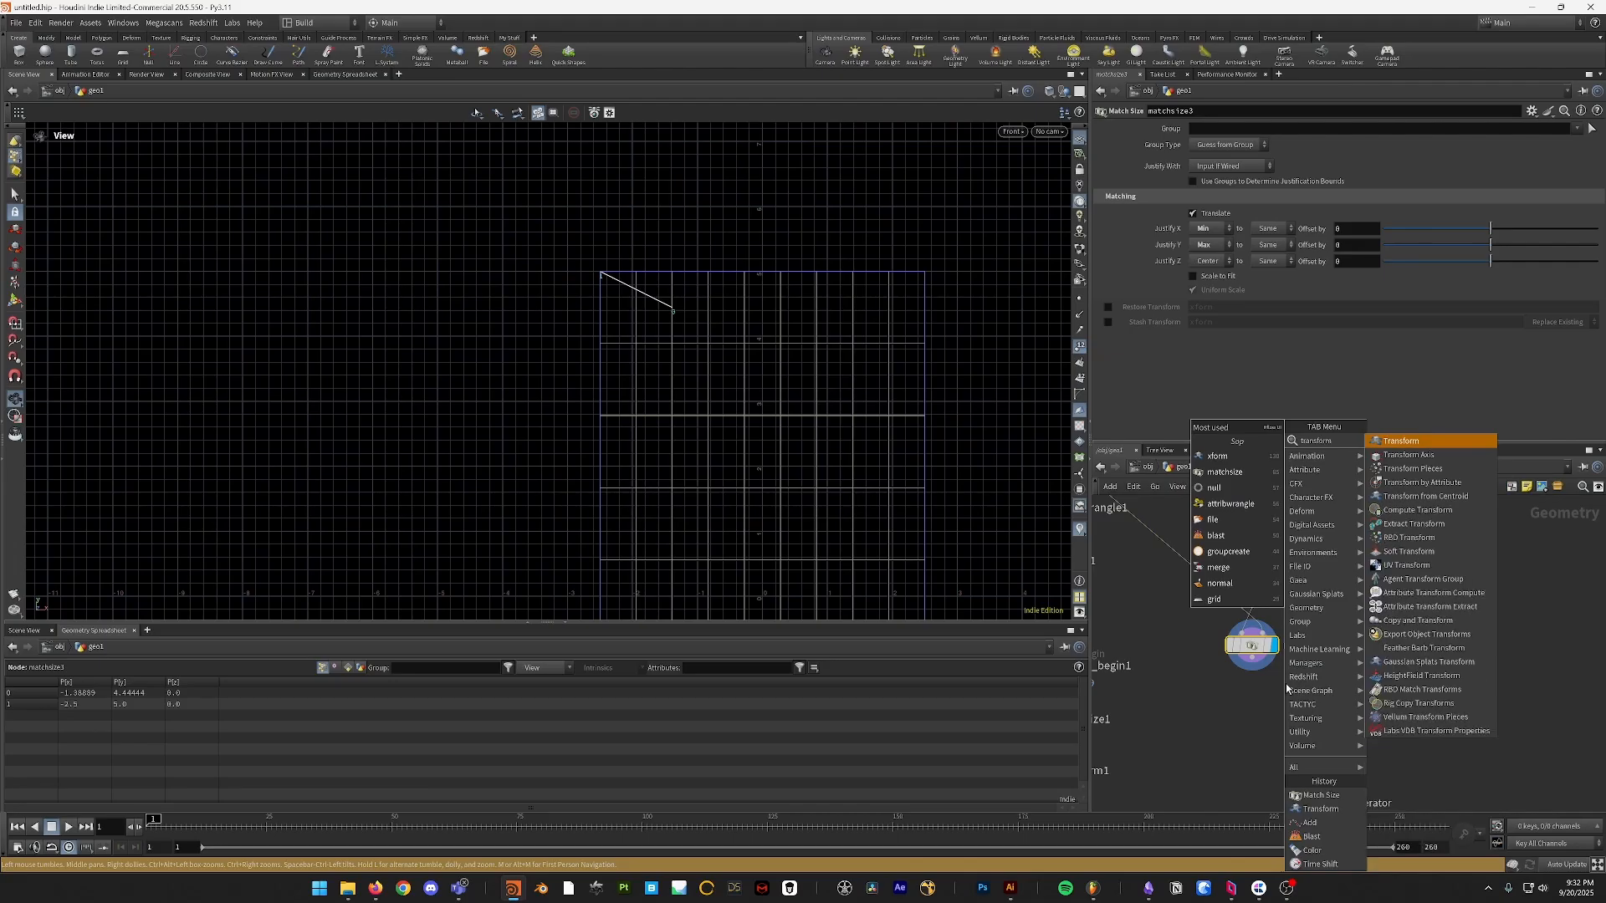
pyautogui.press('Return')
pyautogui.moveTo(1274, 232); pyautogui.dragTo(1324, 249)
pyautogui.hotkey('ctrl', 'z')
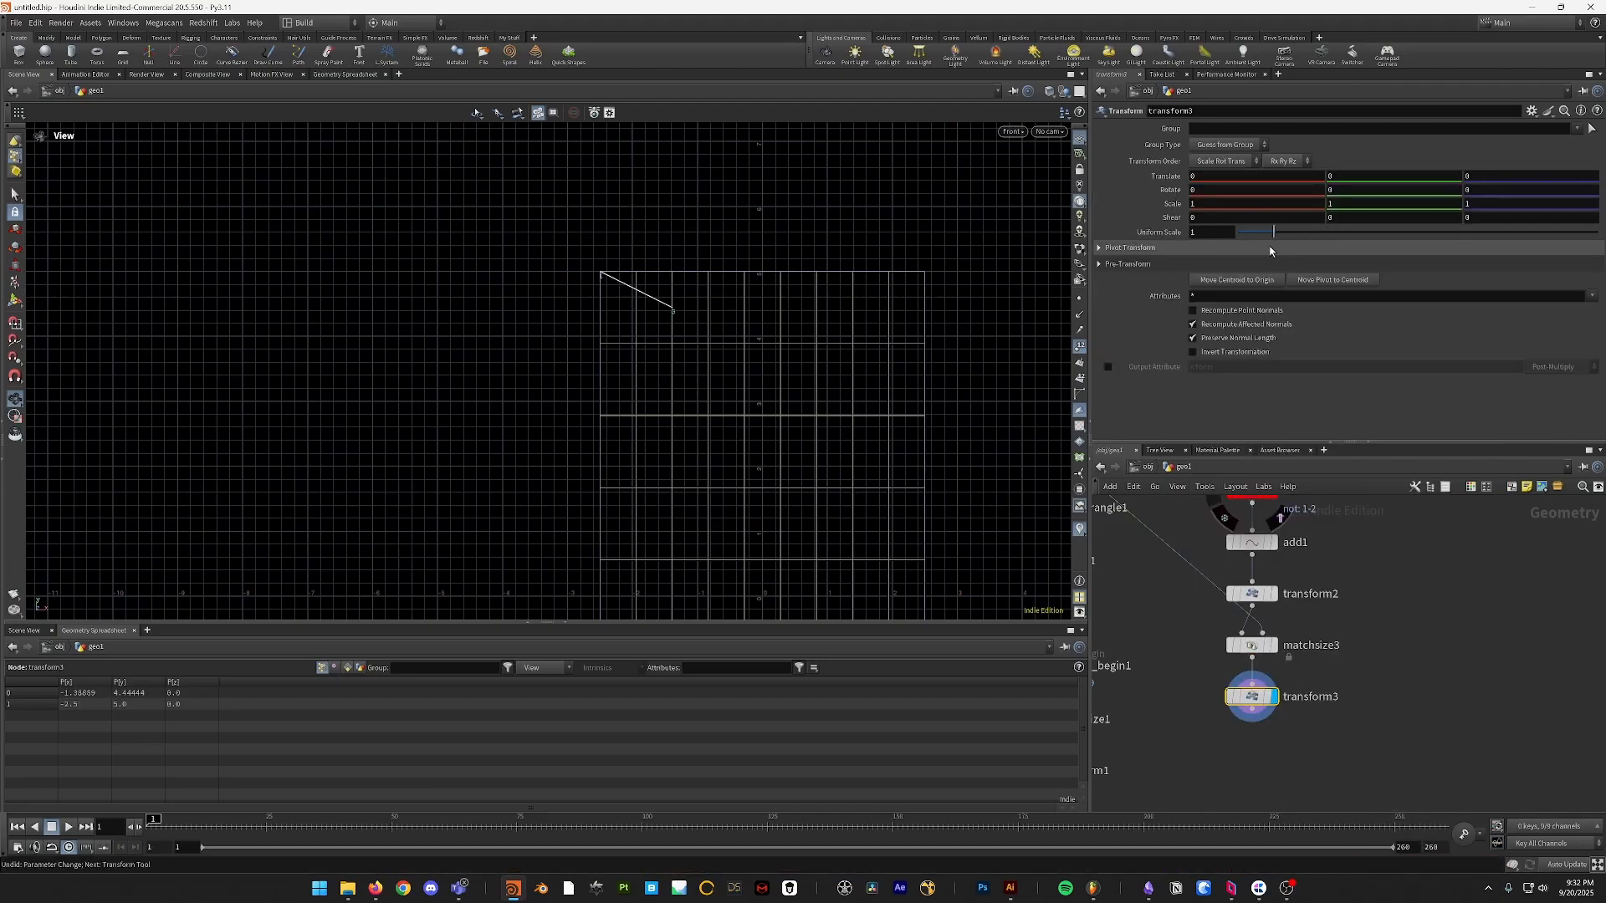
# - Set the last Transform's pivot translate to bbox(0, D_XMIN) in X and bbox(0, D_YMAX) in Y, and check the pivot in the viewport
pyautogui.click(1102, 250)
pyautogui.press('Return')
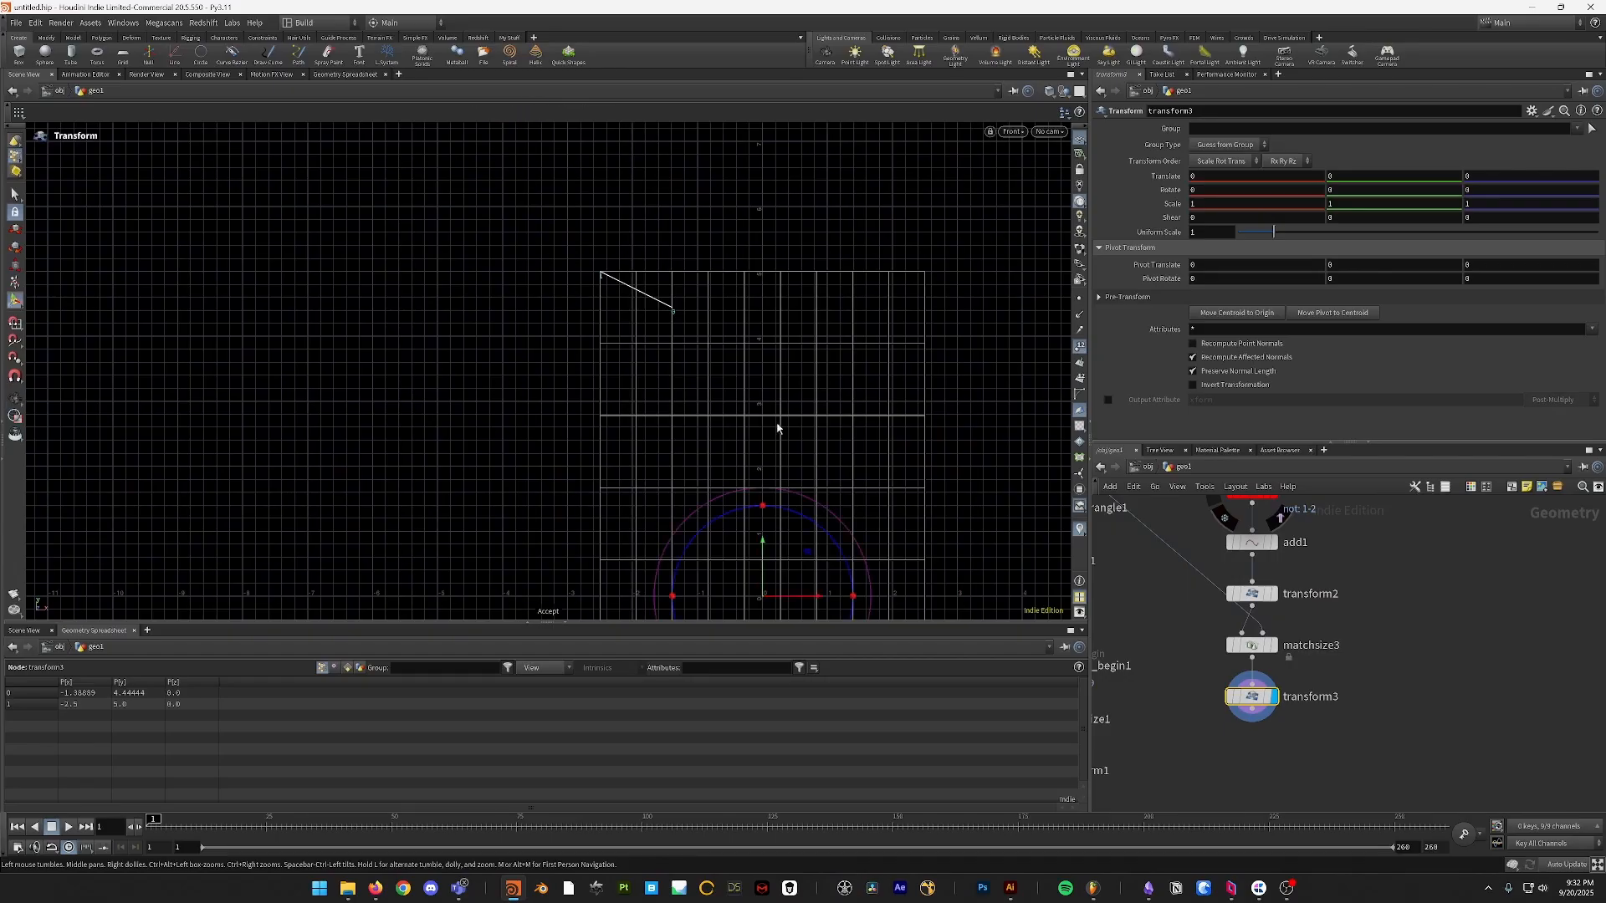
pyautogui.press('Escape')
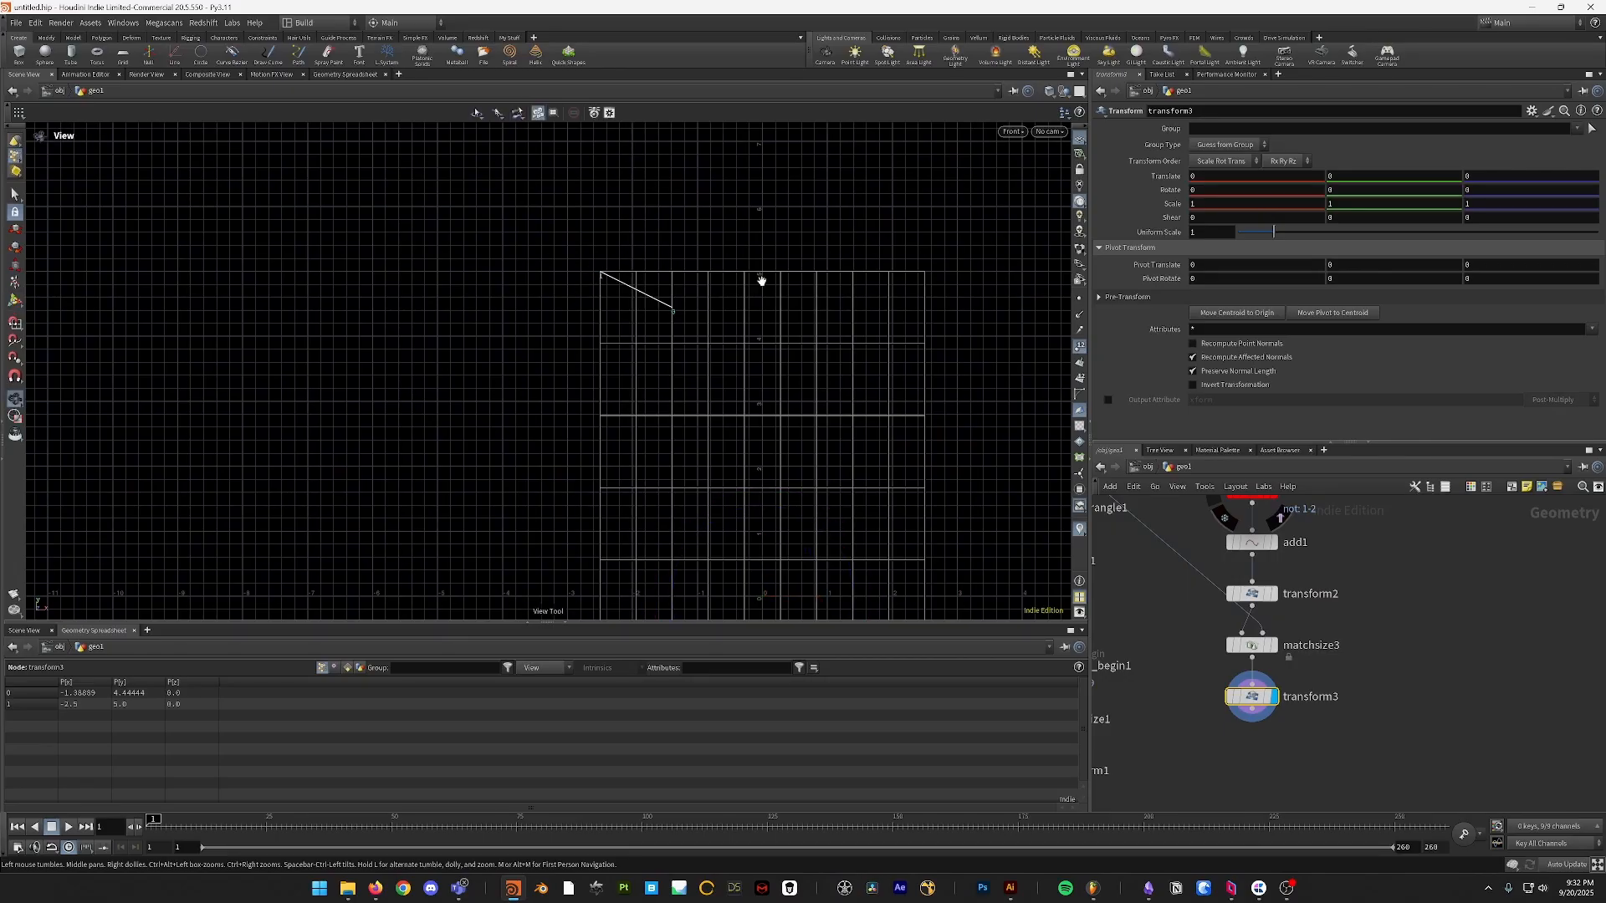
pyautogui.click(1235, 268)
pyautogui.write('bb')
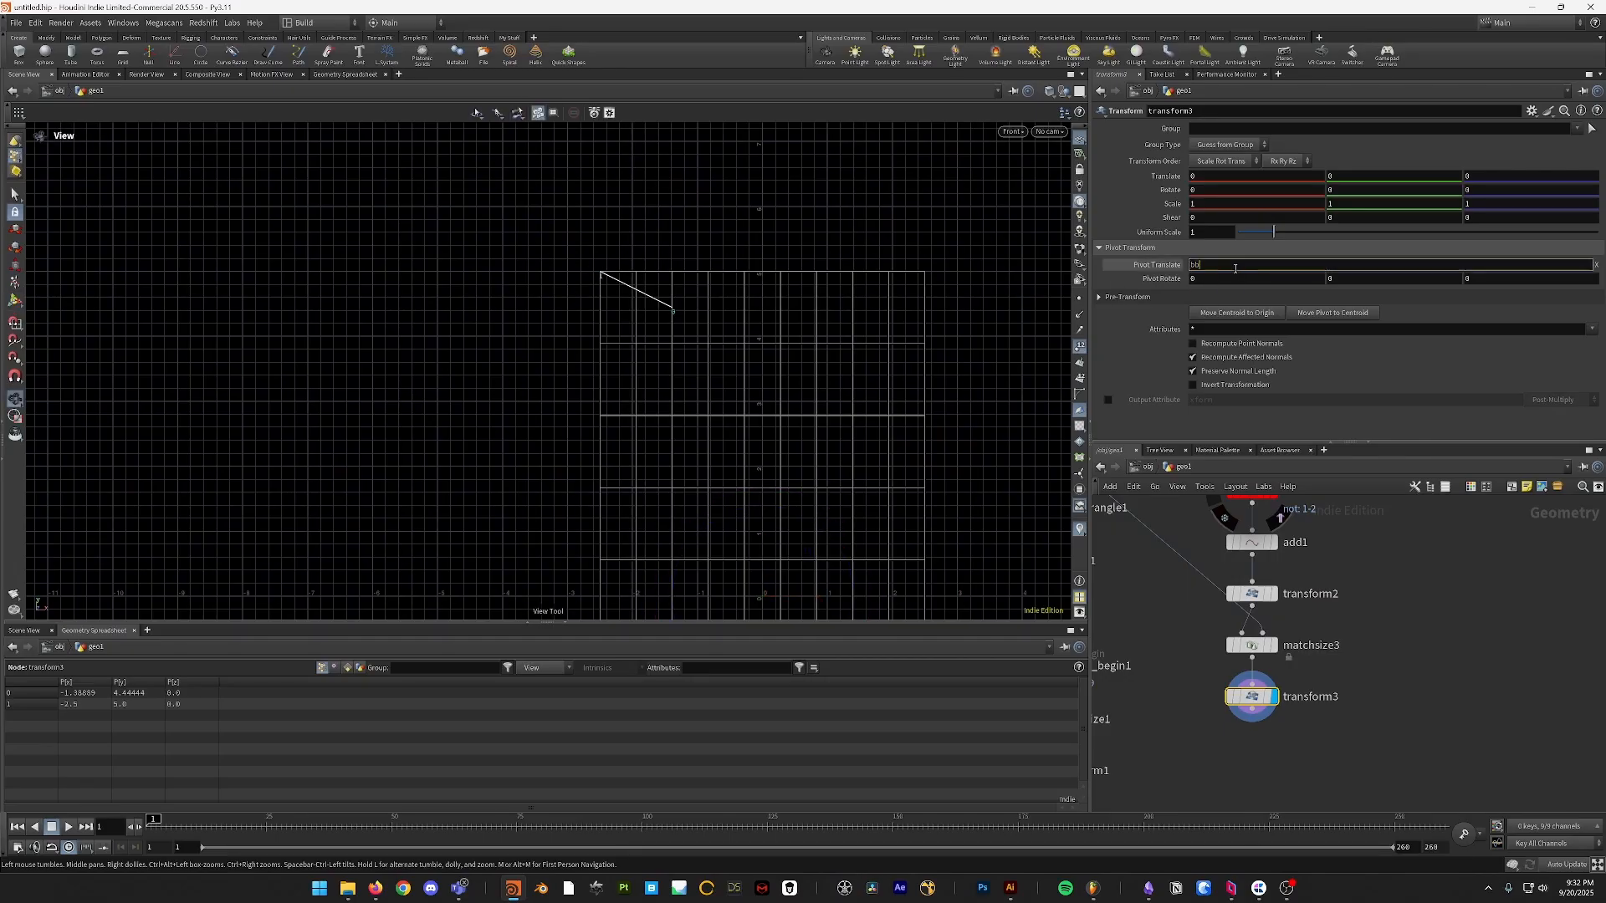
pyautogui.write('ox(0, D_XMIN)')
pyautogui.press('Tab')
pyautogui.write('b')
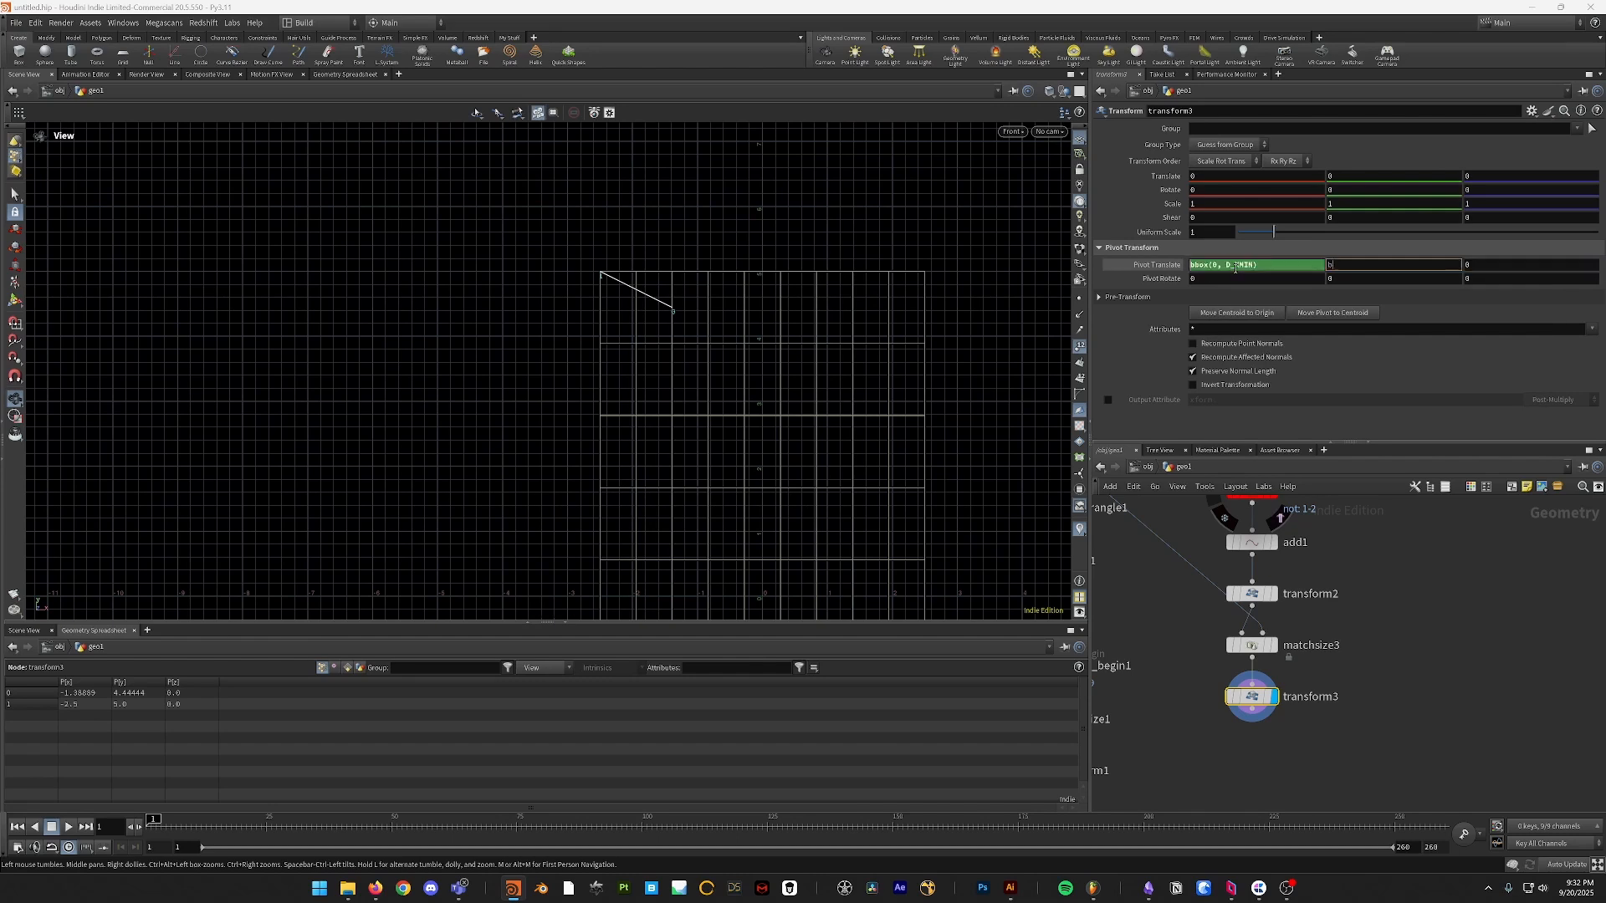
pyautogui.write('box(0, D_YMAX)')
pyautogui.press('Return')
pyautogui.press('Return')
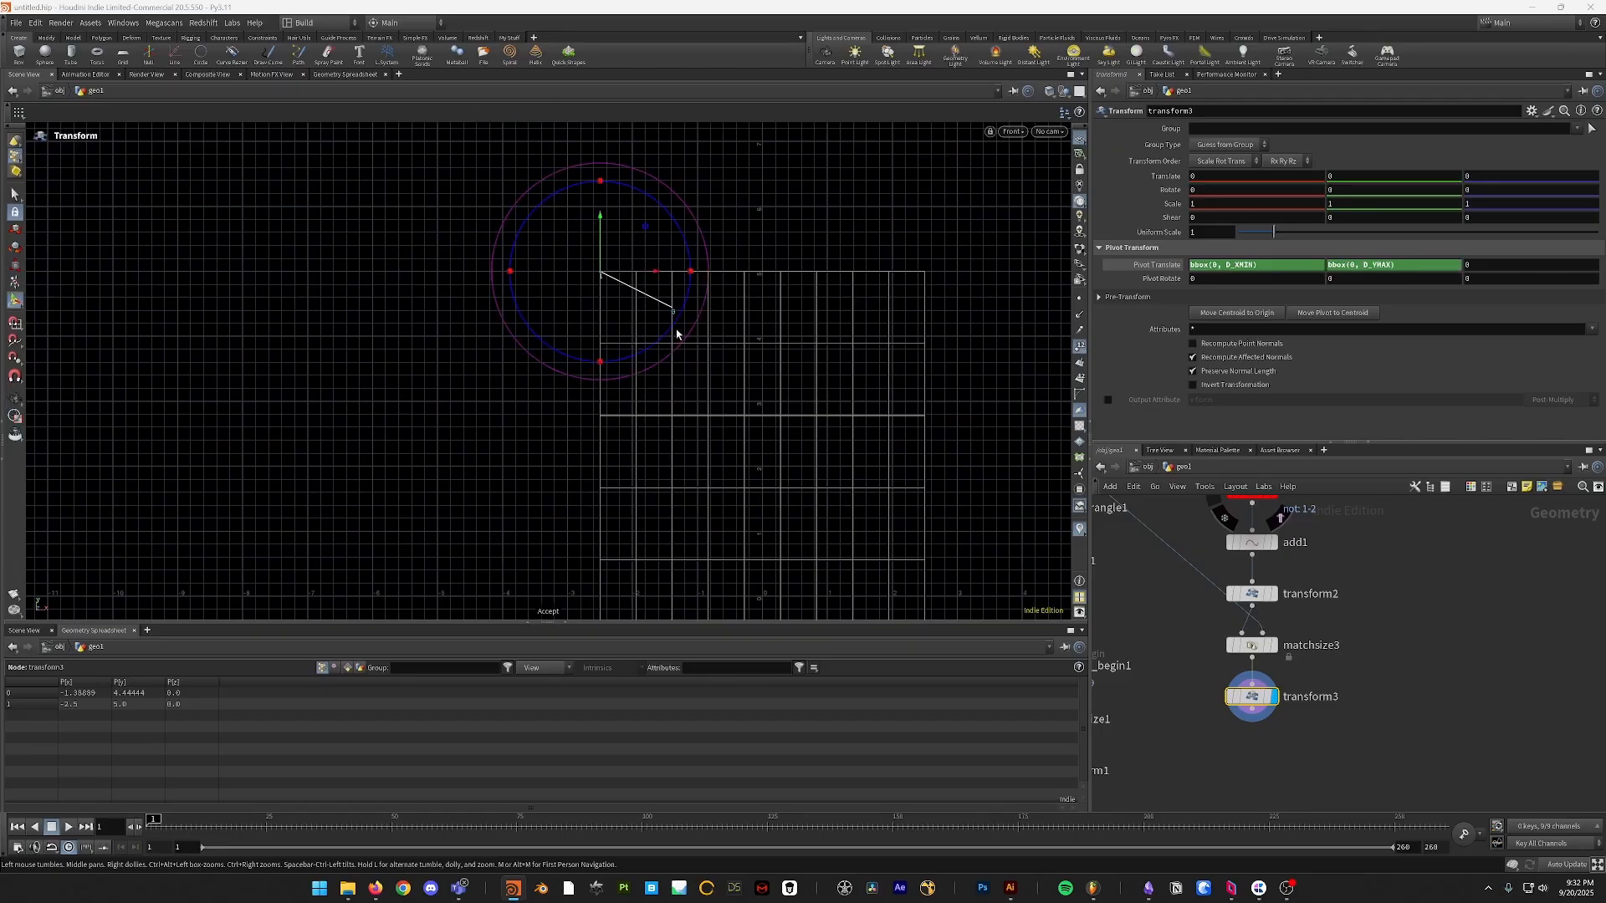
pyautogui.press('Escape')
# - Set the last Transform's uniform scale to 20 and check the lengthened line against the grid
pyautogui.click(1213, 231)
pyautogui.write('10')
pyautogui.press('Return')
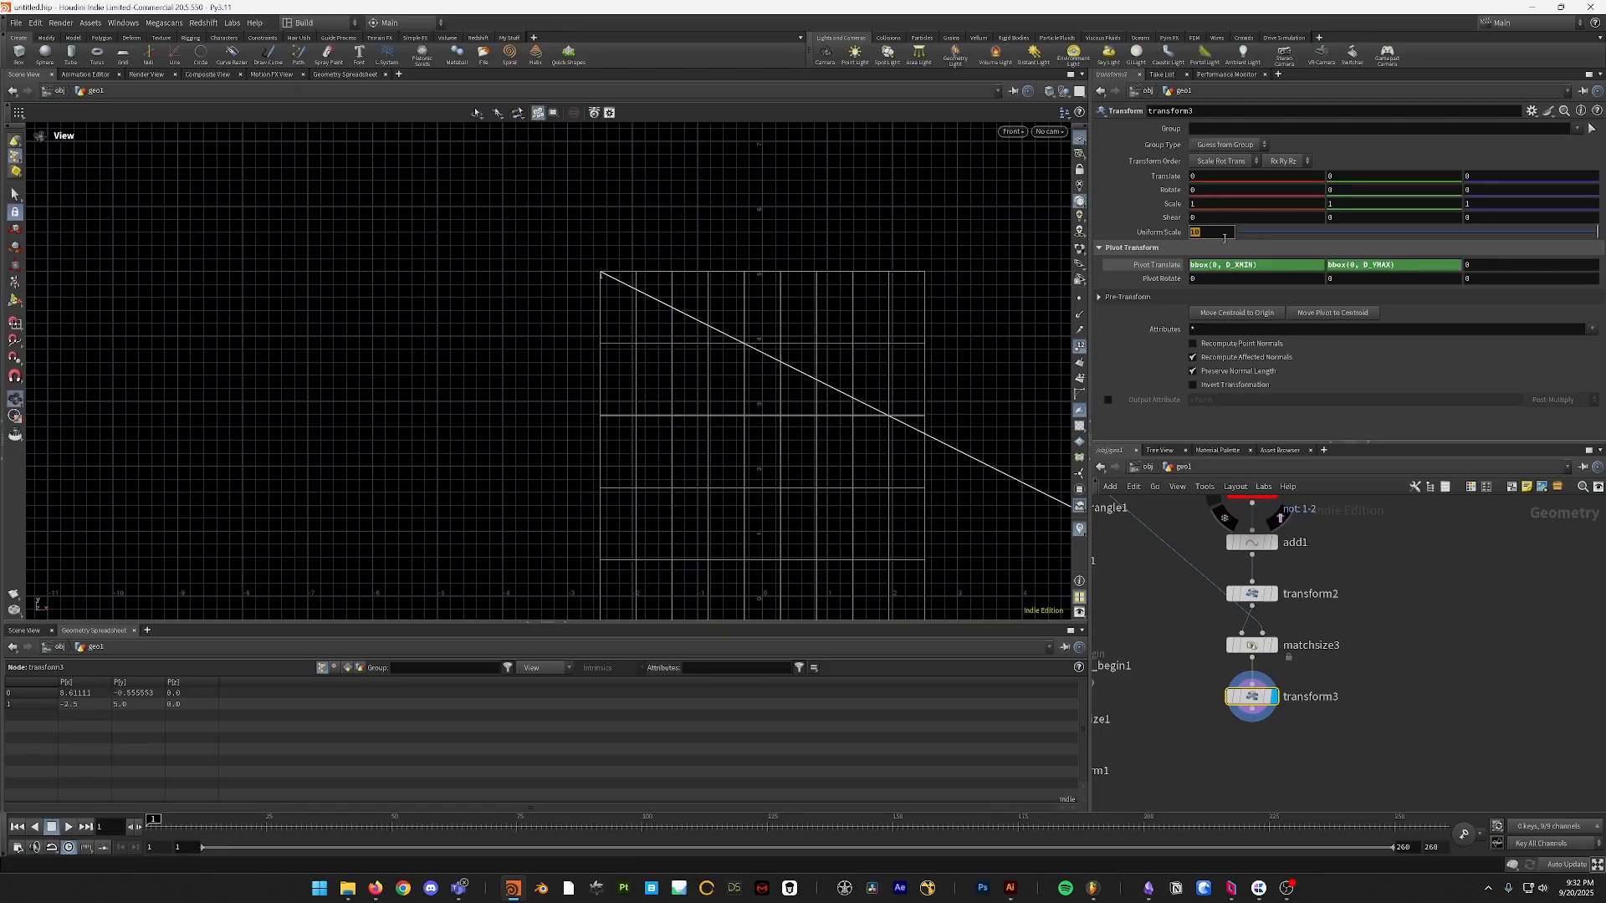
pyautogui.write('20')
pyautogui.press('Return')
pyautogui.moveTo(1428, 681); pyautogui.dragTo(1311, 653, button='middle')
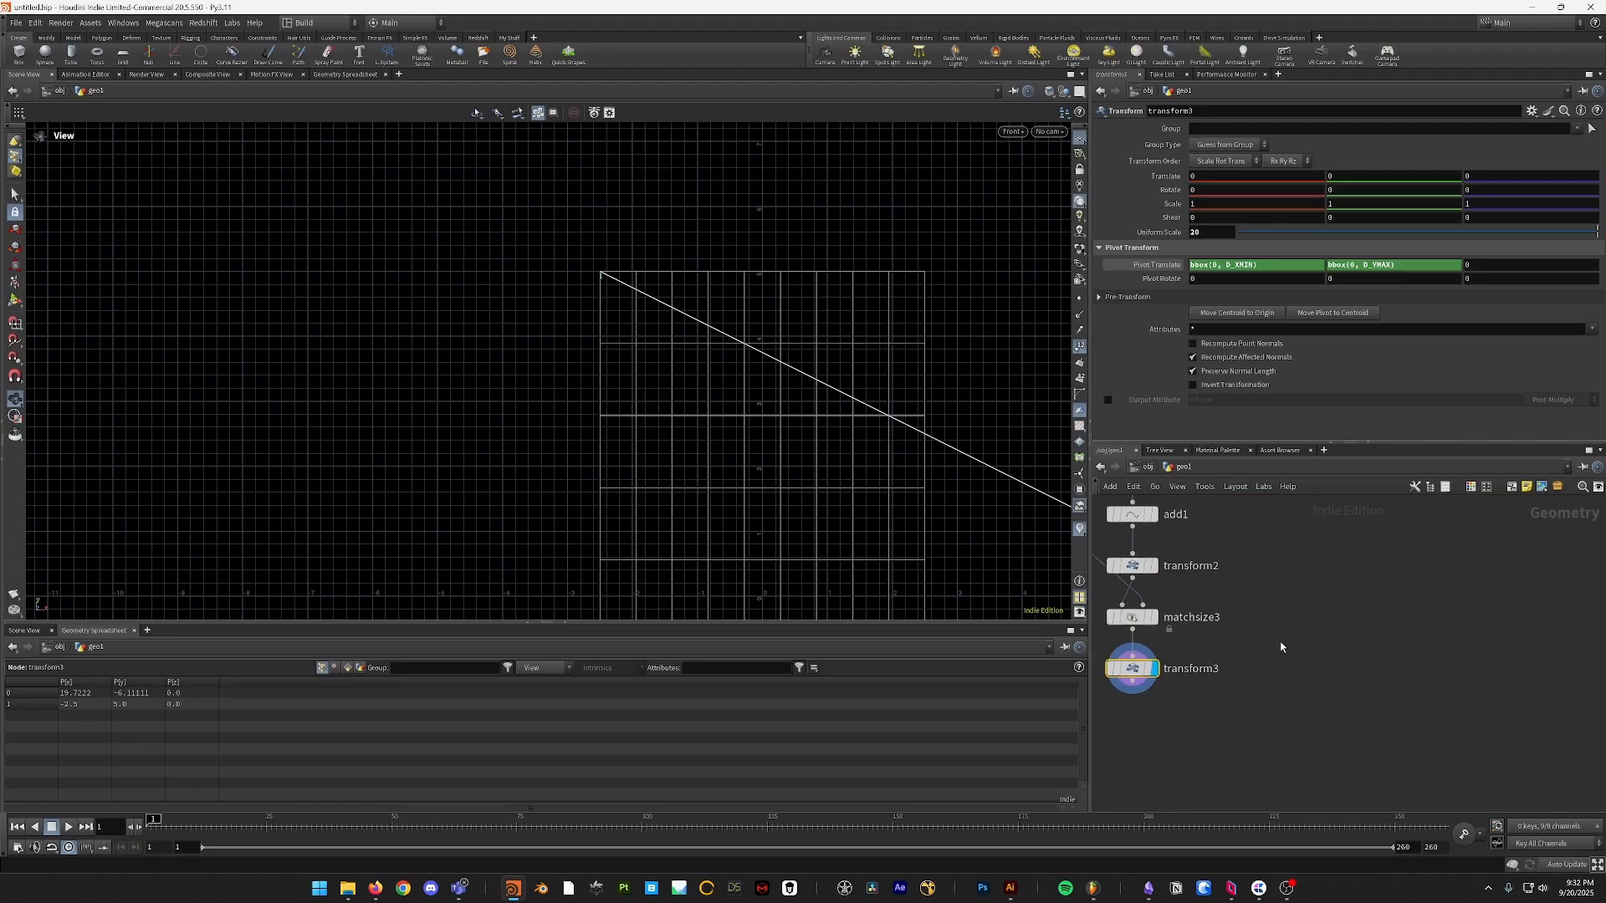
pyautogui.scroll(-3, 871, 411)
pyautogui.moveTo(818, 592); pyautogui.dragTo(695, 287, button='middle')
pyautogui.scroll(-2, 772, 317)
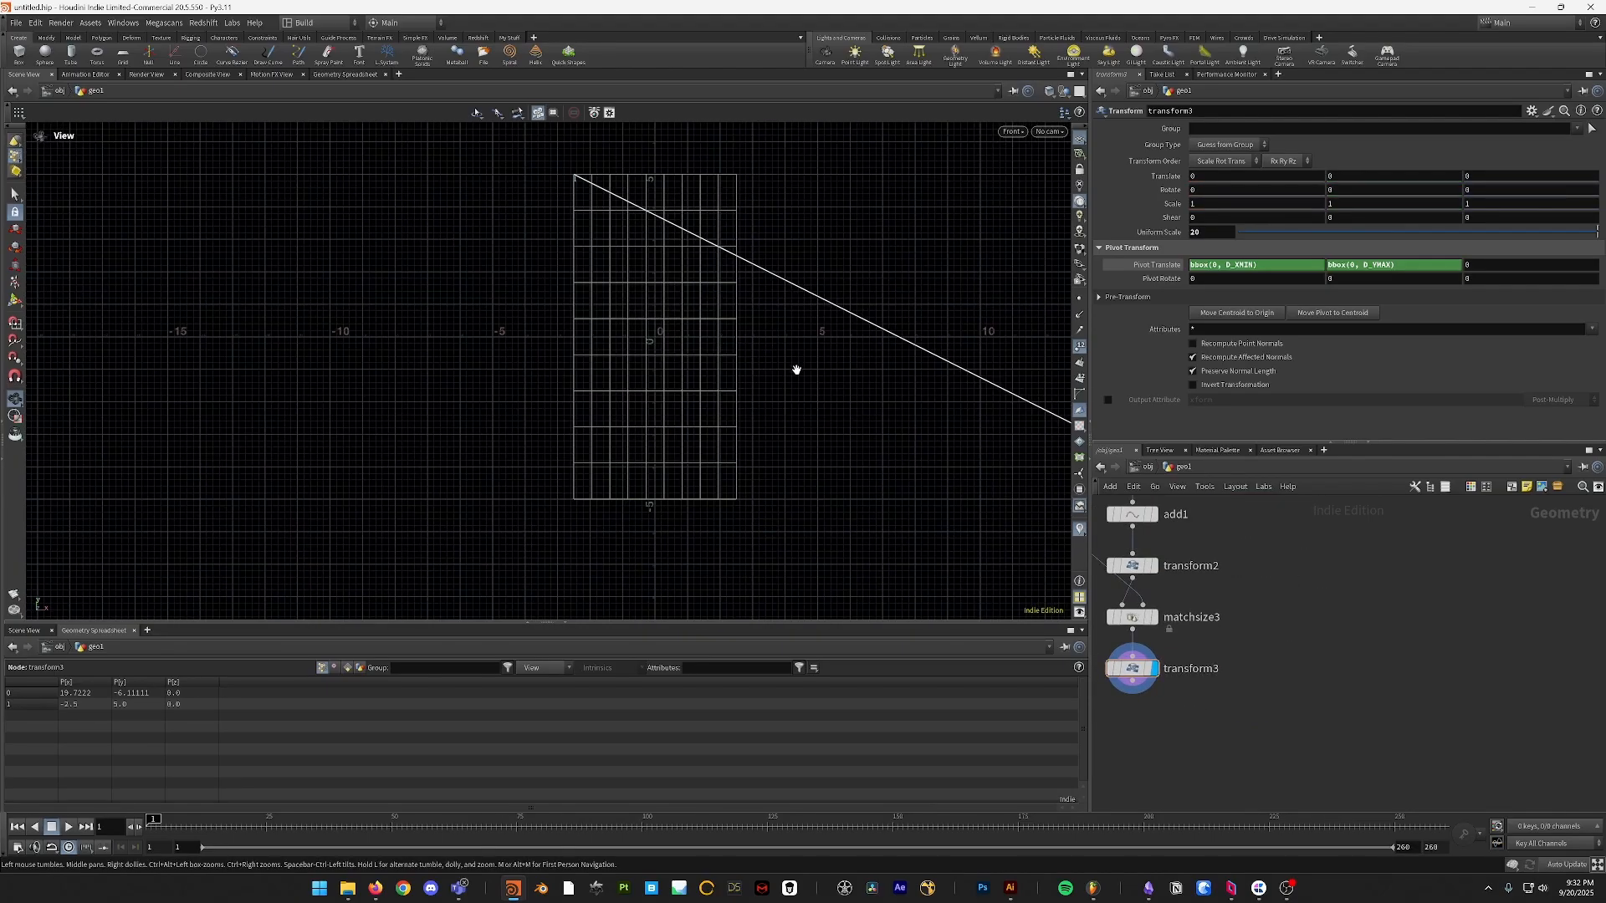
pyautogui.moveTo(796, 369); pyautogui.dragTo(784, 397, button='middle')
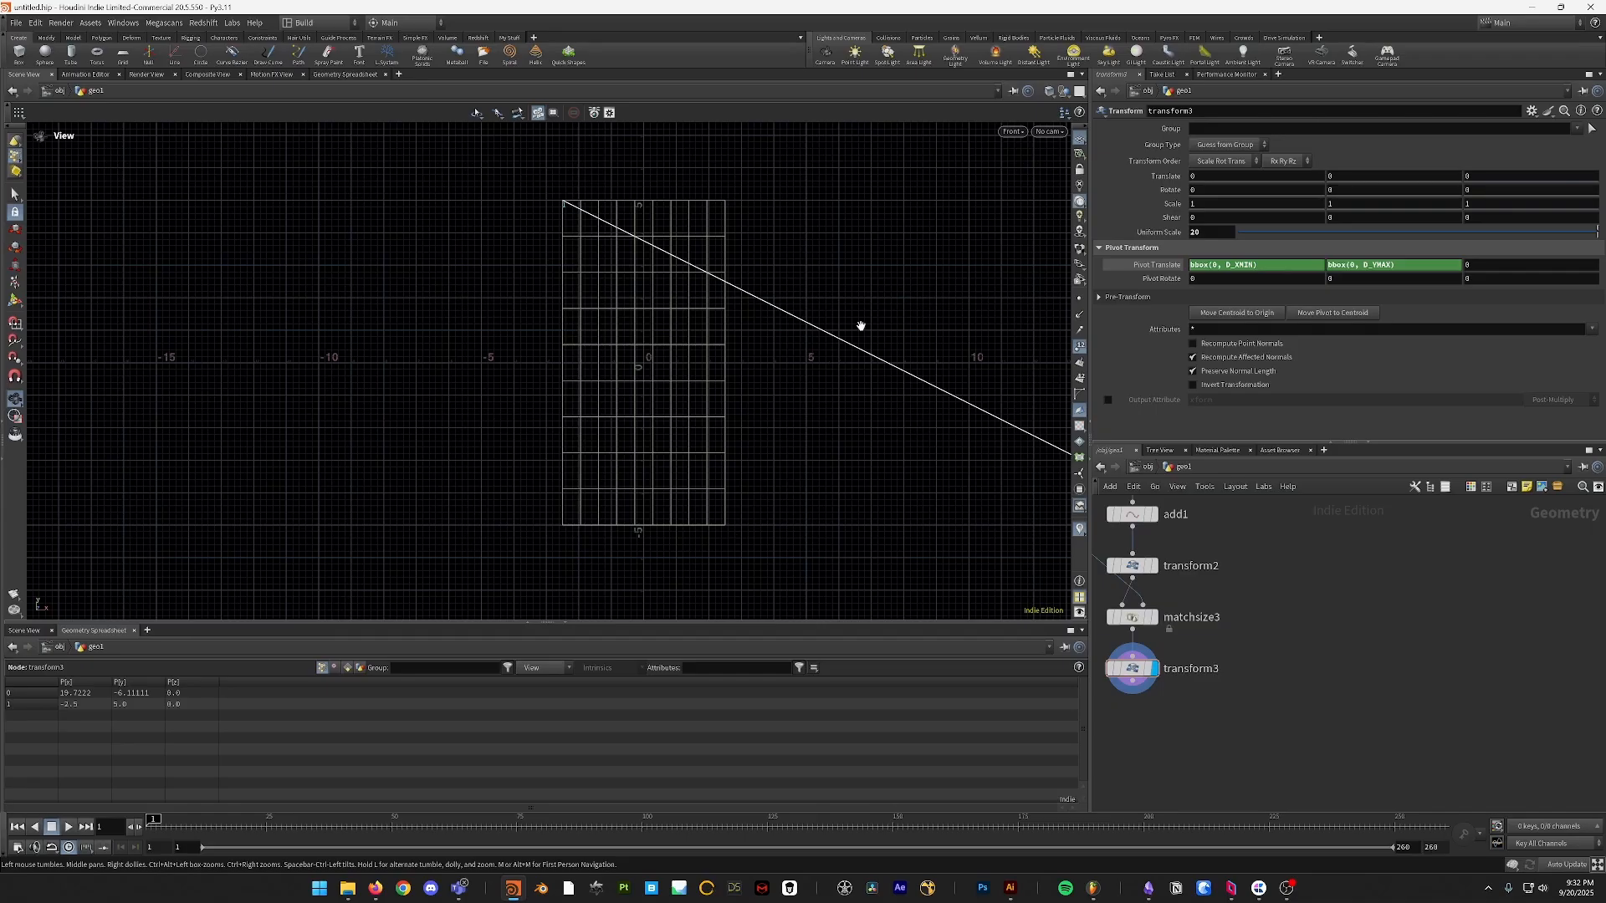
pyautogui.moveTo(782, 440); pyautogui.dragTo(788, 473, button='middle')
# - Display the Add node's diagonal line and branch a new Match Size node off it
pyautogui.moveTo(1137, 583); pyautogui.dragTo(1206, 627, button='middle')
pyautogui.click(1203, 560)
pyautogui.click(1222, 559)
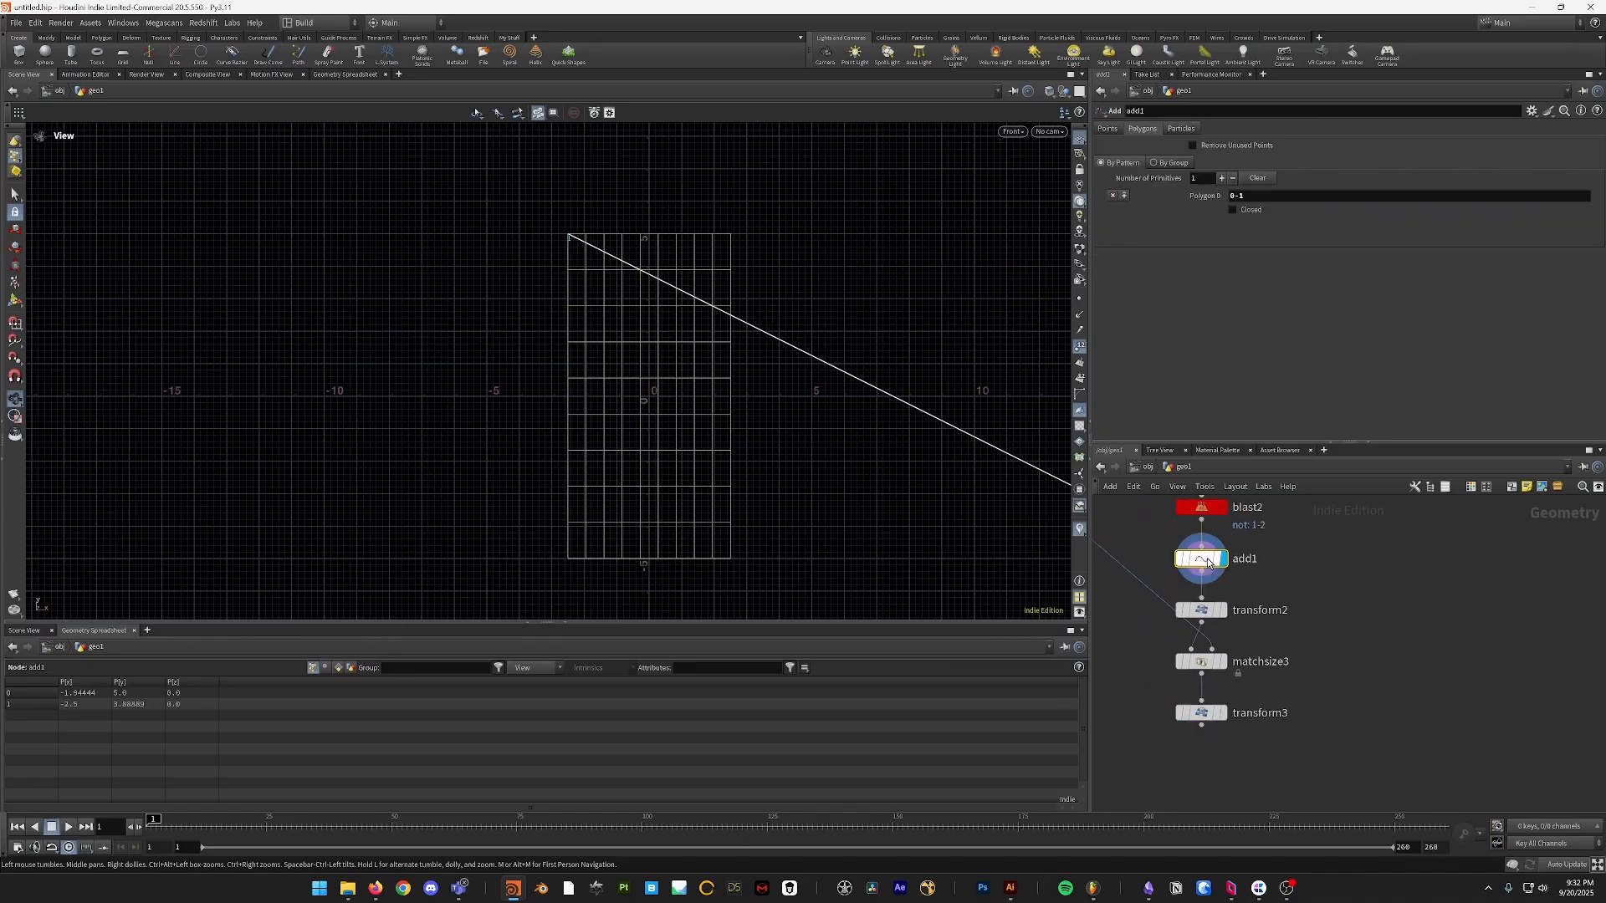
pyautogui.moveTo(1289, 582); pyautogui.dragTo(1285, 605, button='middle')
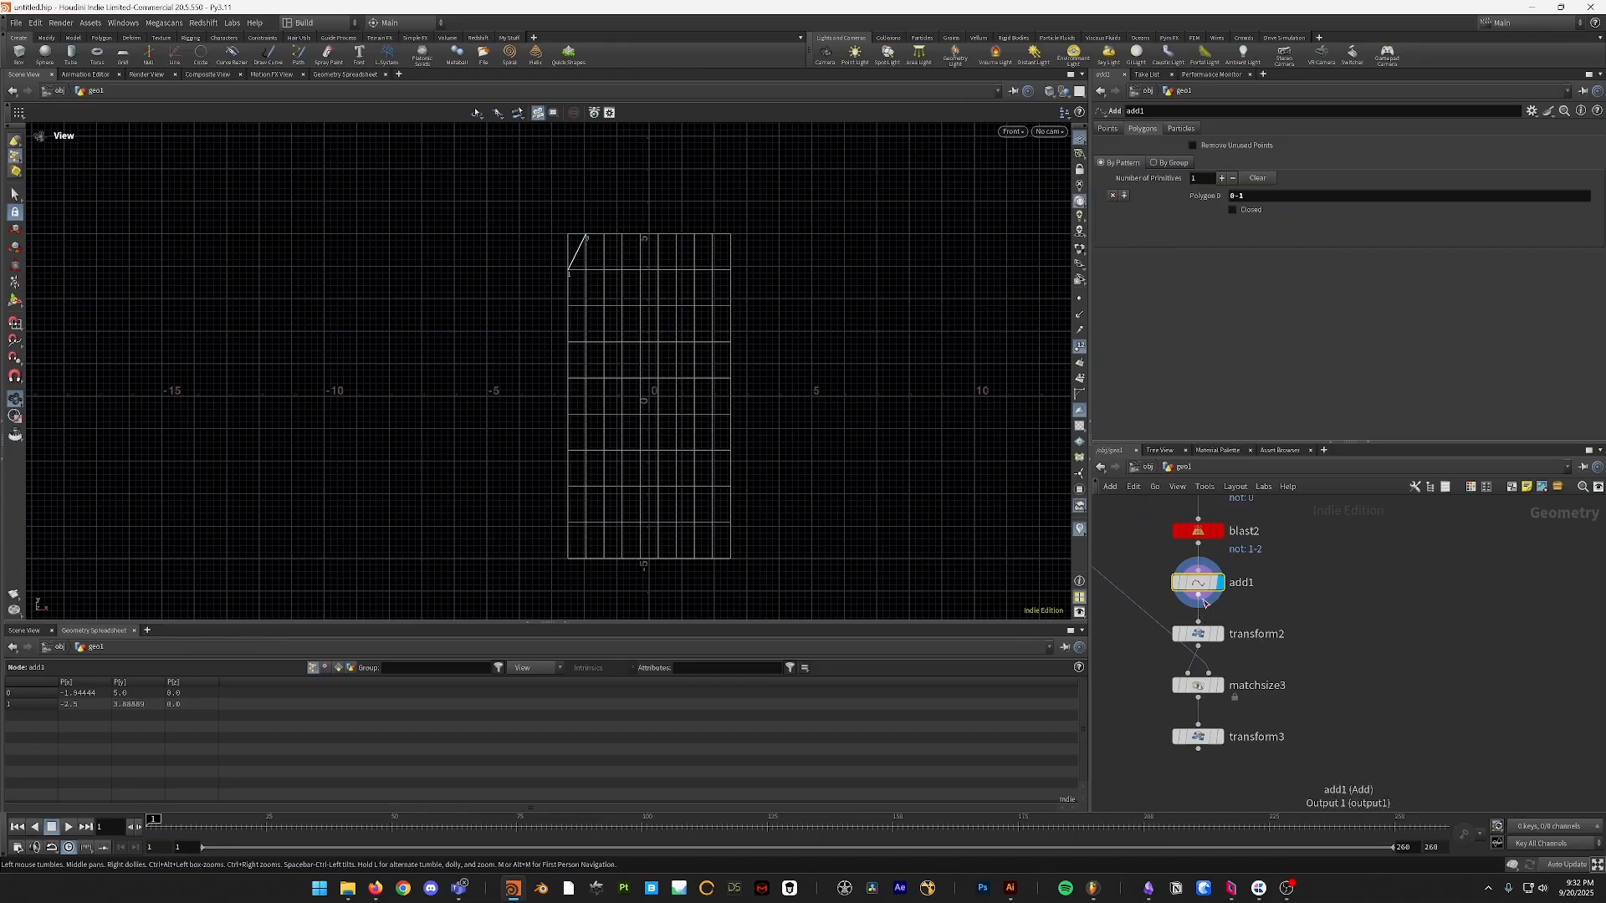
pyautogui.click(1199, 608)
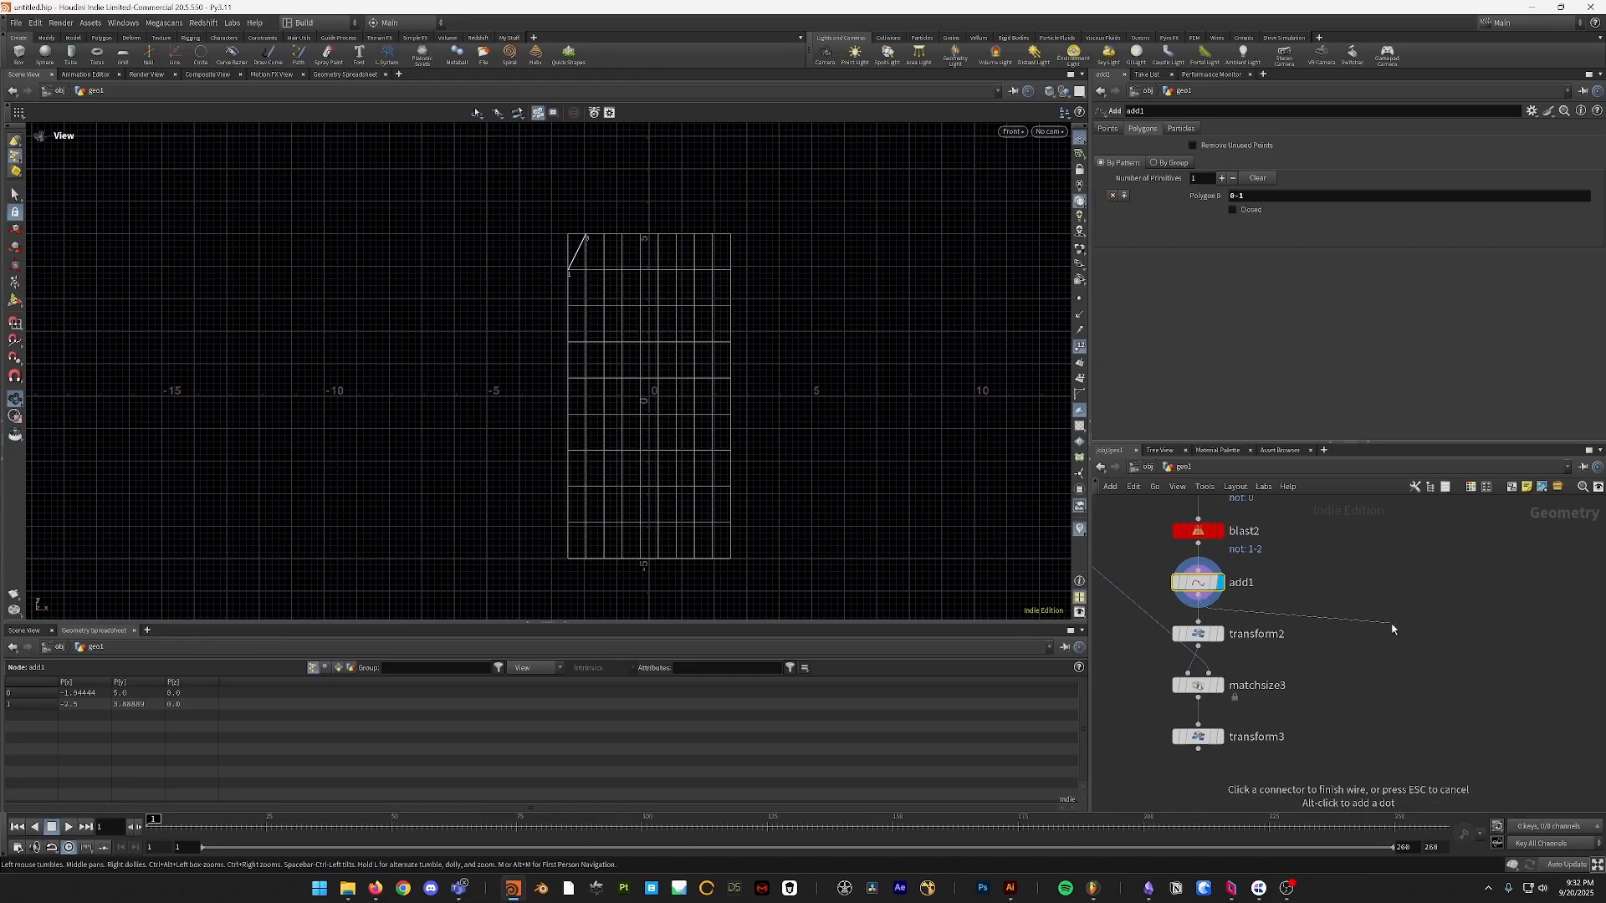
pyautogui.press('Tab')
pyautogui.write('matchs')
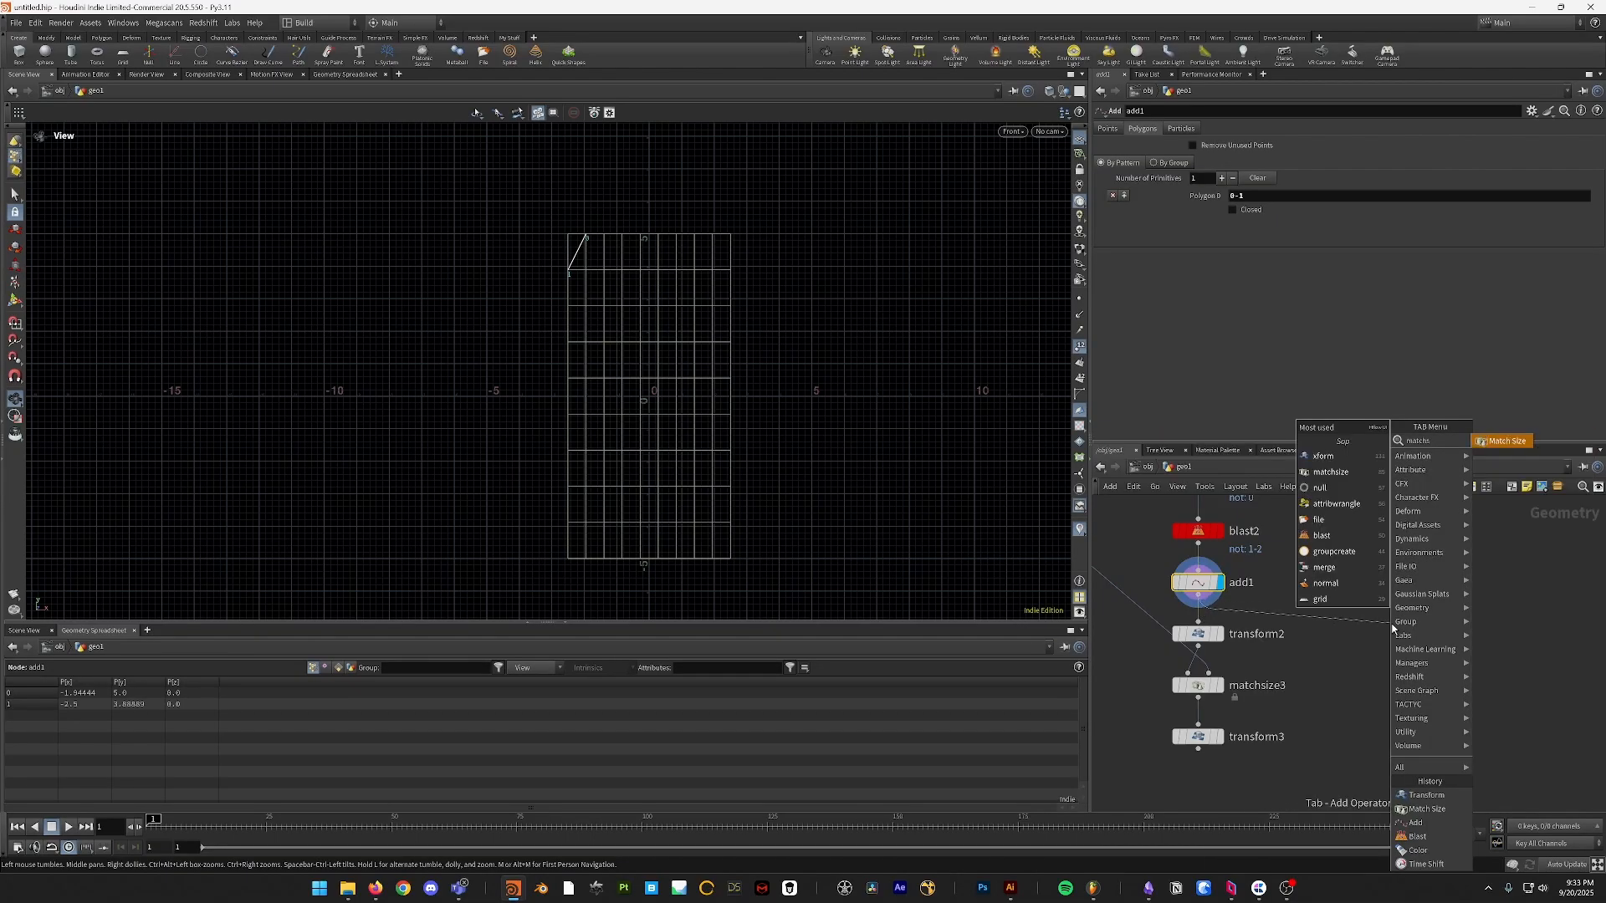
pyautogui.press('Return')
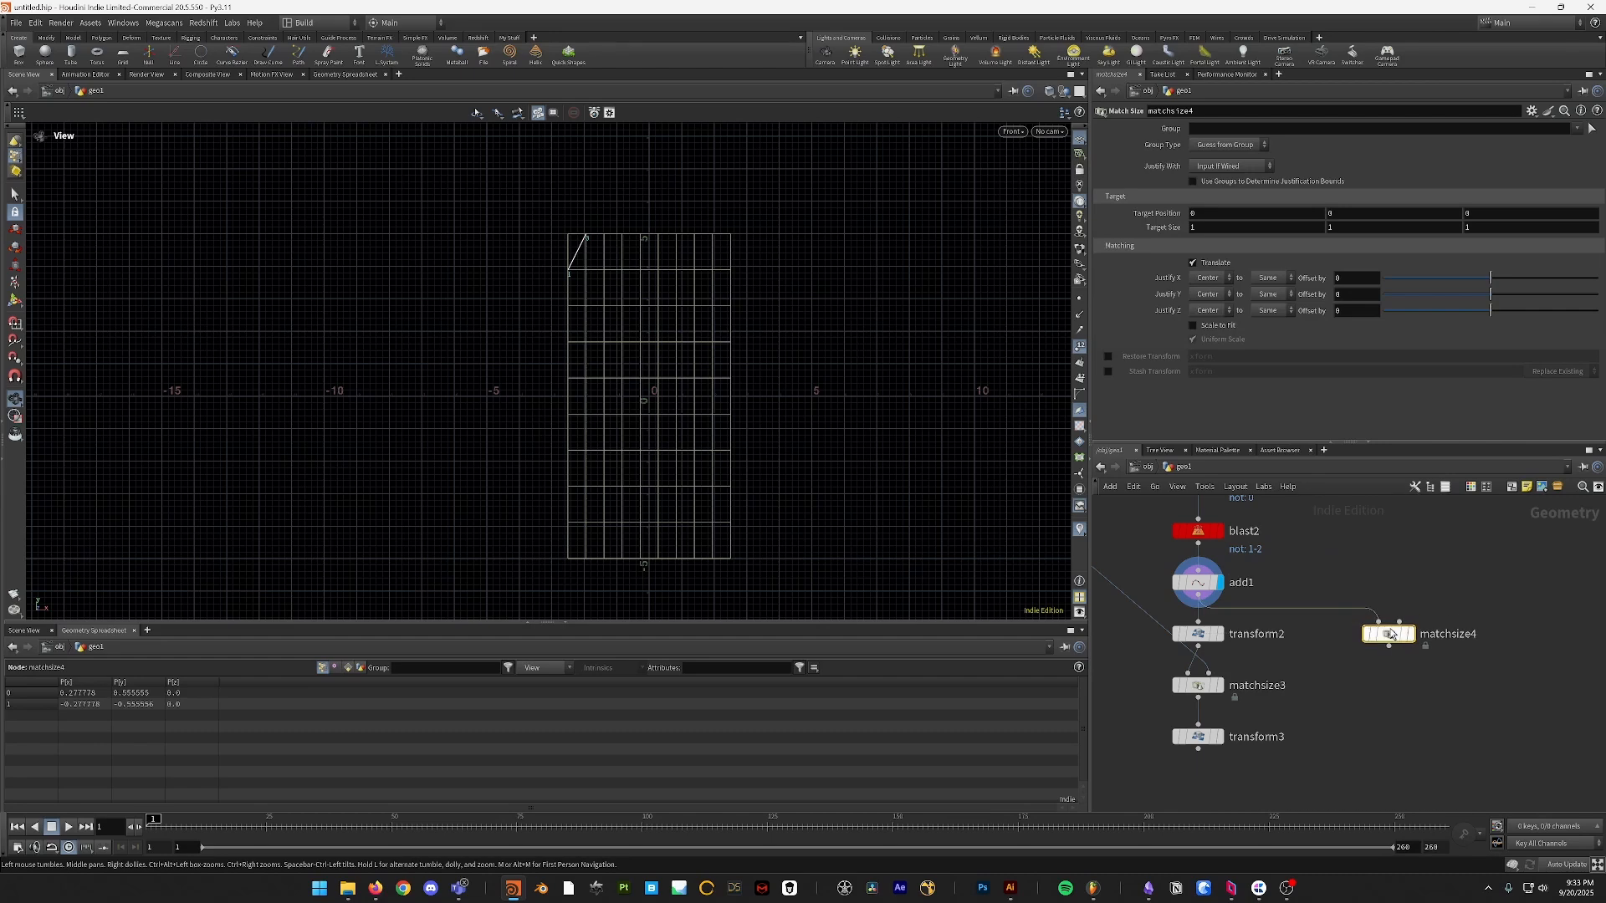
# - Display the new Match Size node and place a Copy to Points node below it, connected to its output
pyautogui.click(1391, 637)
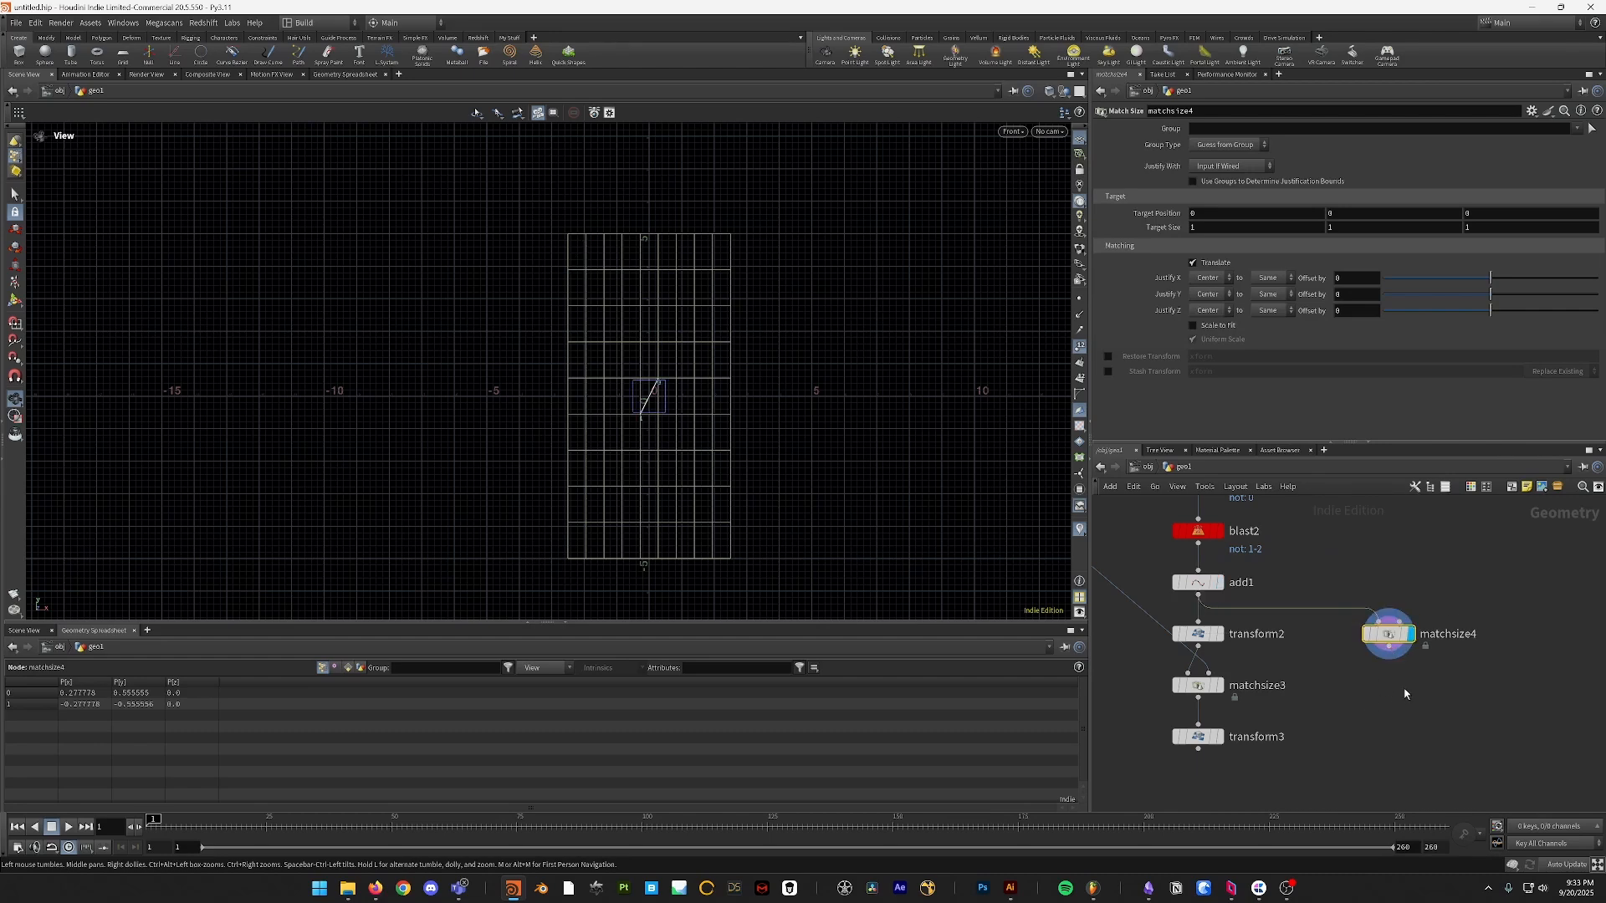
pyautogui.press('Tab')
pyautogui.write('null')
pyautogui.press('Return')
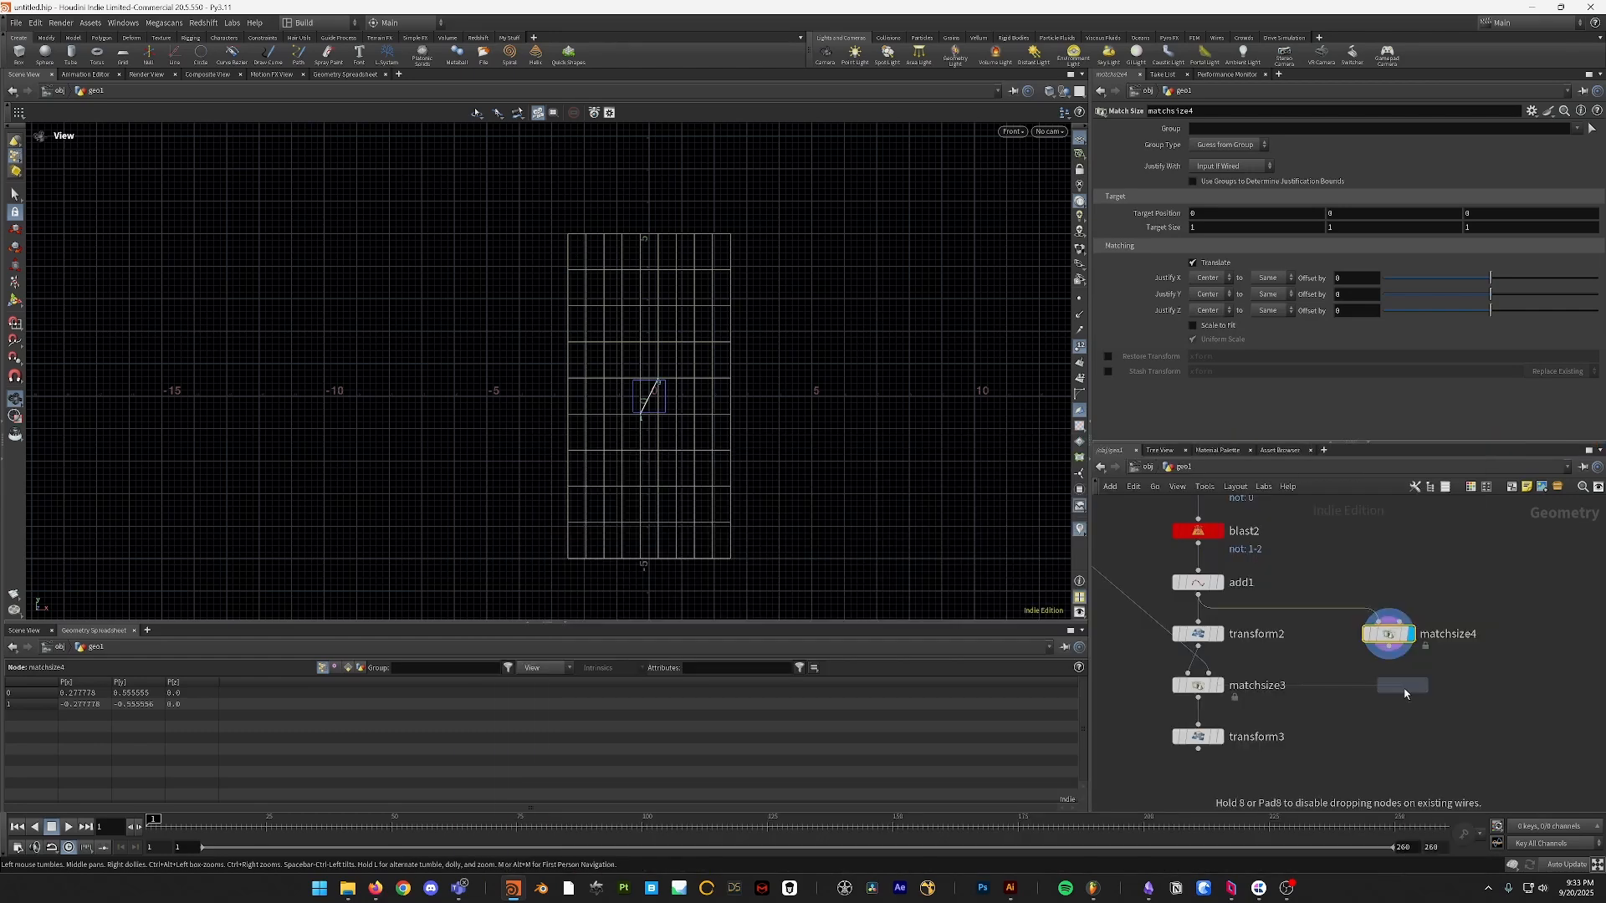
pyautogui.click(1430, 687)
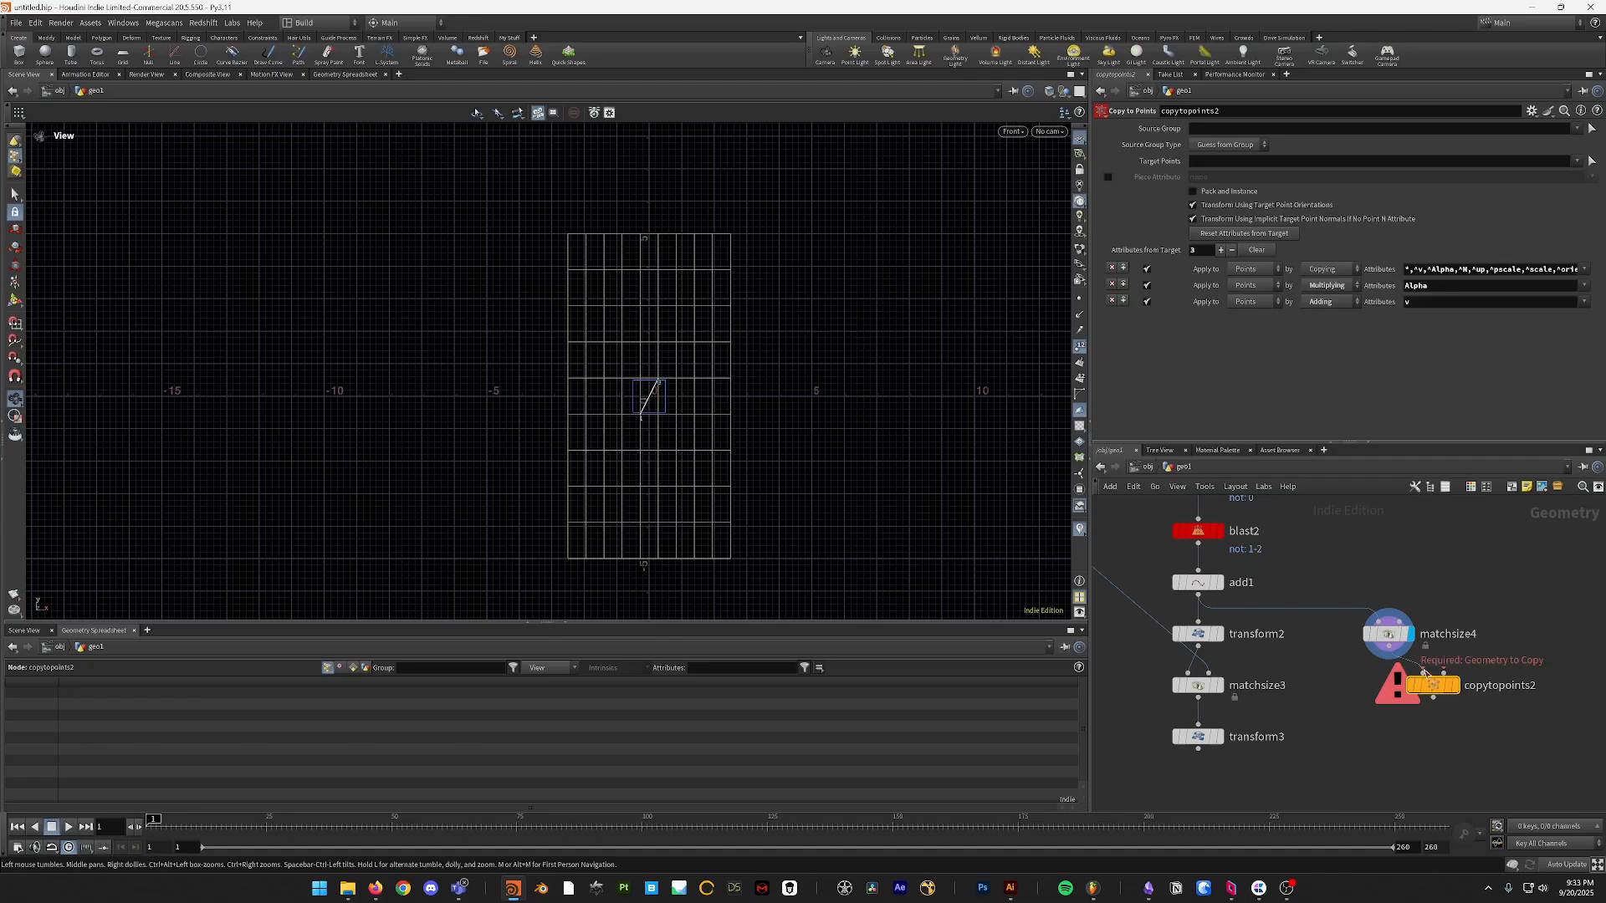
pyautogui.click(1444, 672)
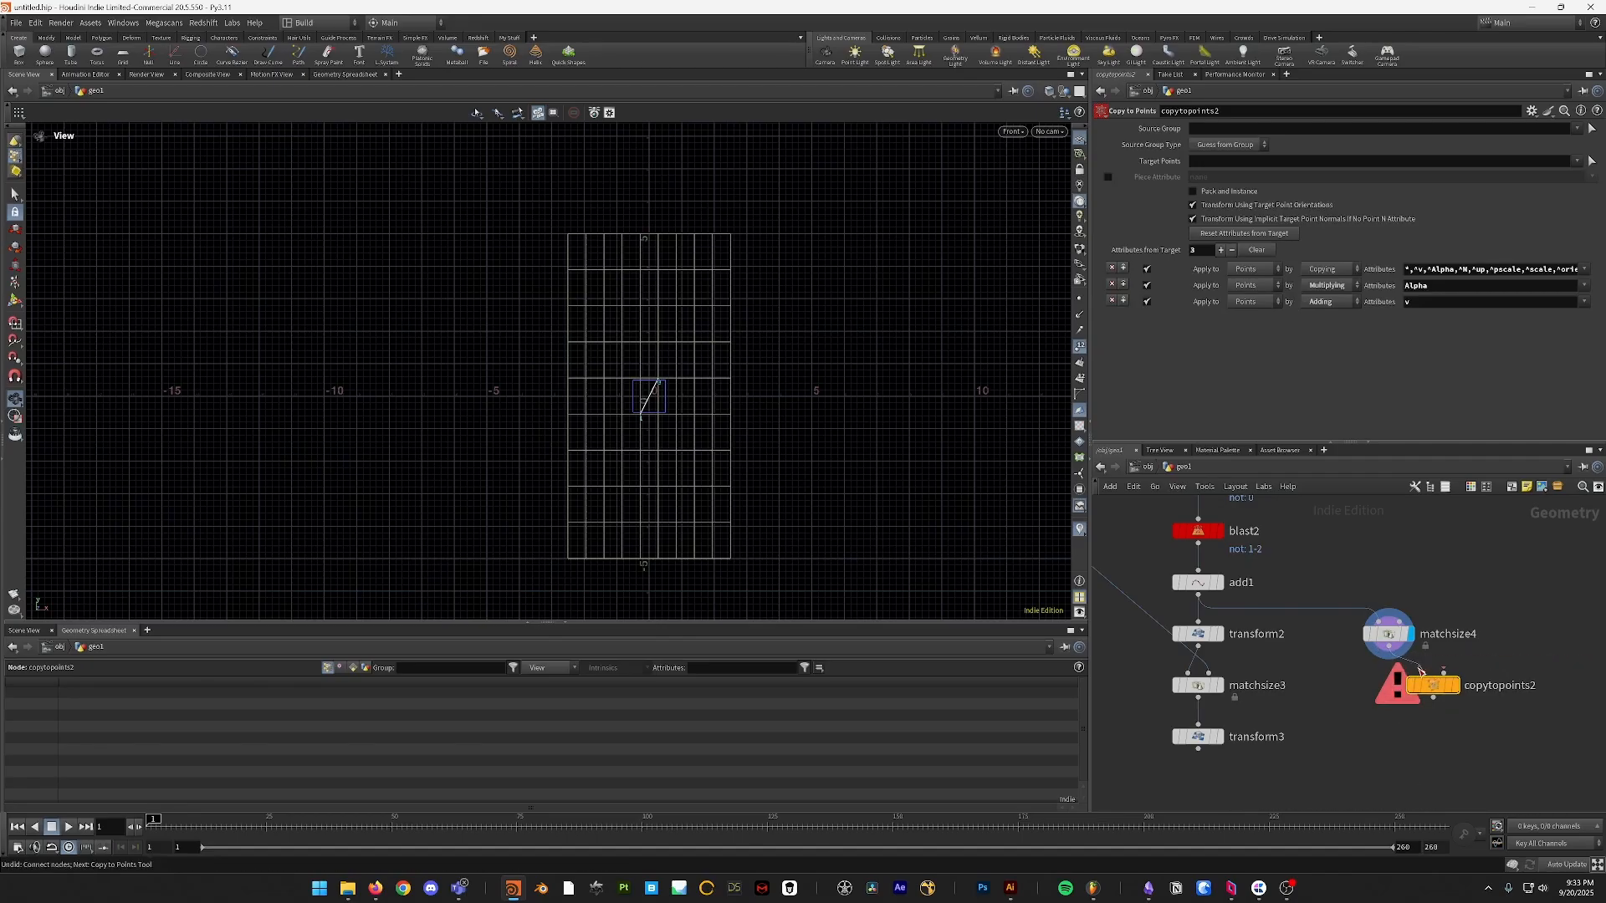
pyautogui.moveTo(1480, 609); pyautogui.dragTo(1456, 628, button='middle')
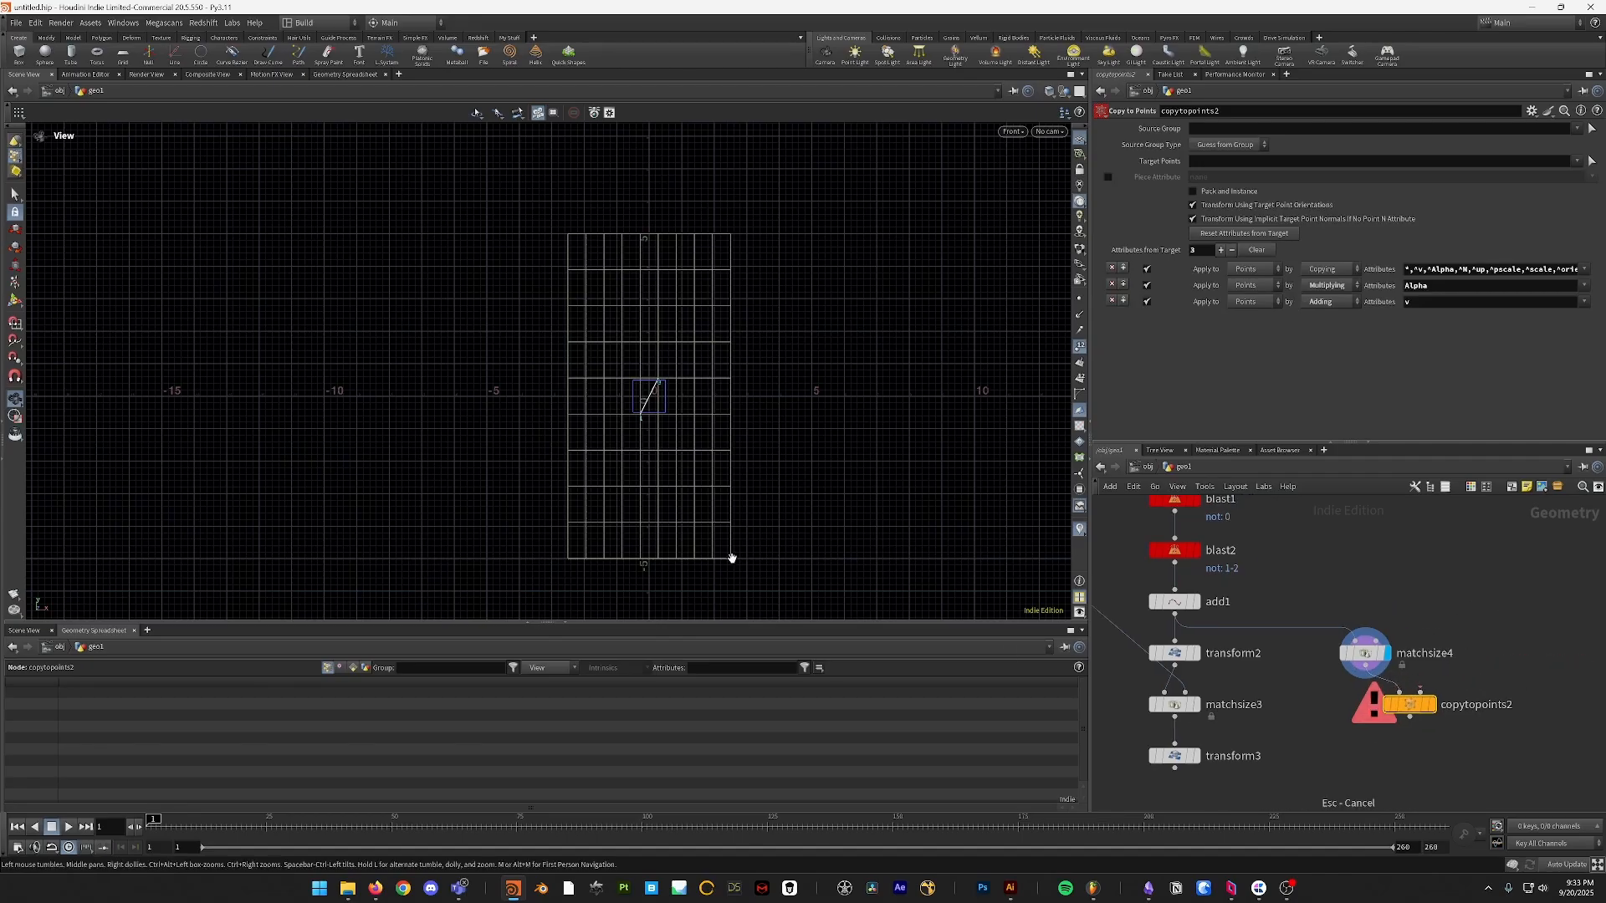
# - Add a separate Add node beside the blast chain, give it one point, and display it
pyautogui.moveTo(1387, 511); pyautogui.dragTo(1490, 602, button='middle')
pyautogui.press('Tab')
pyautogui.write('ad')
pyautogui.press('Return')
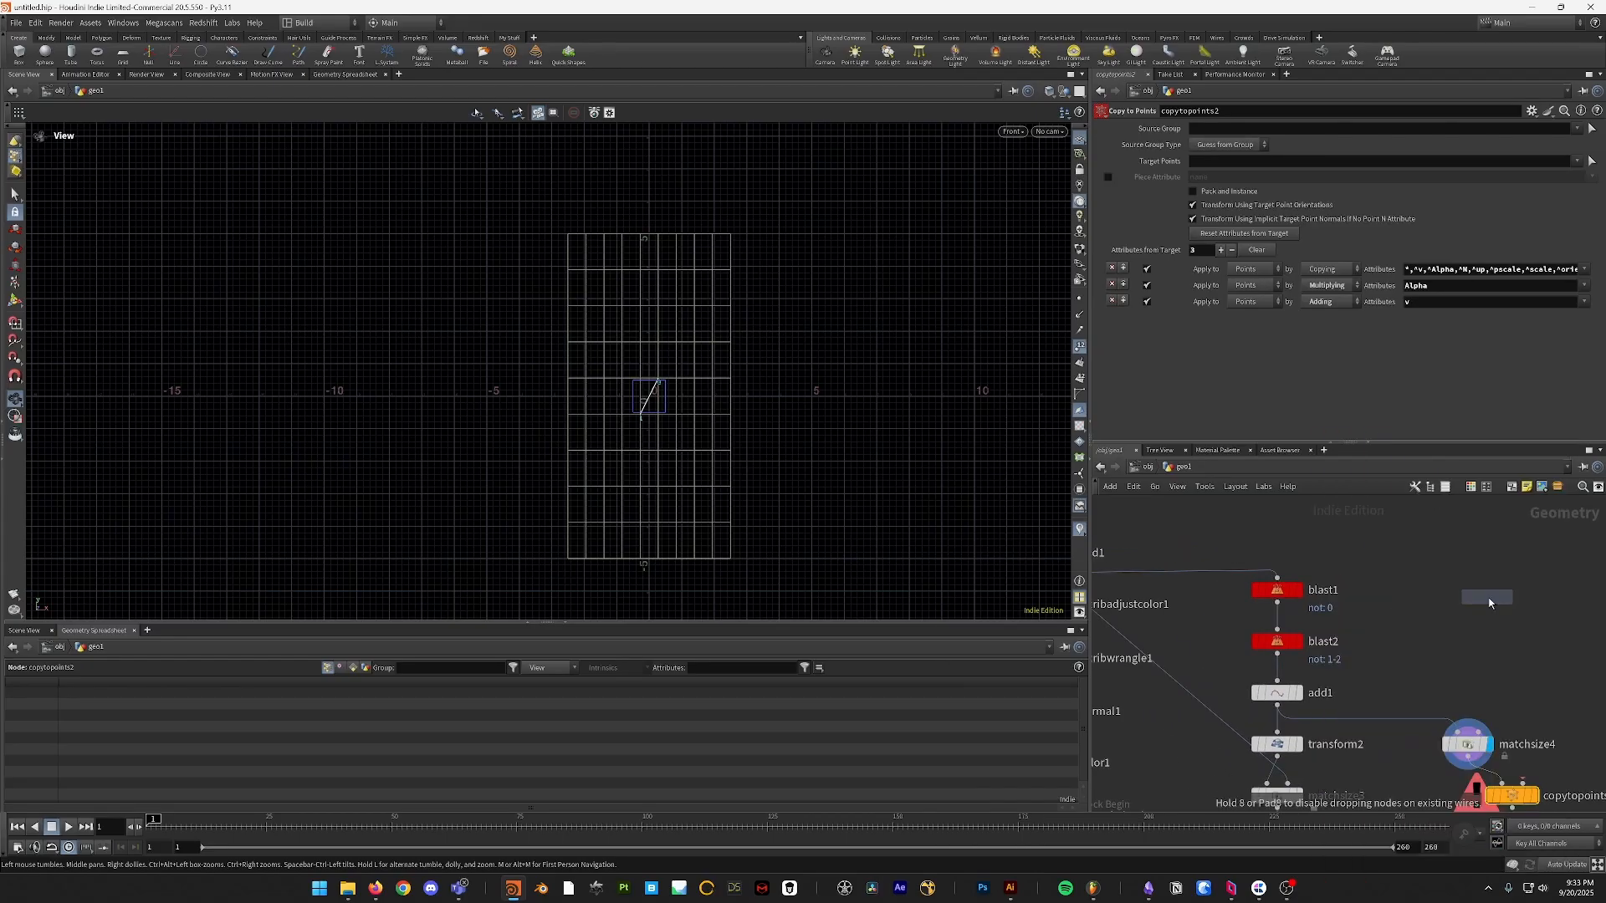
pyautogui.click(1496, 596)
pyautogui.click(1219, 160)
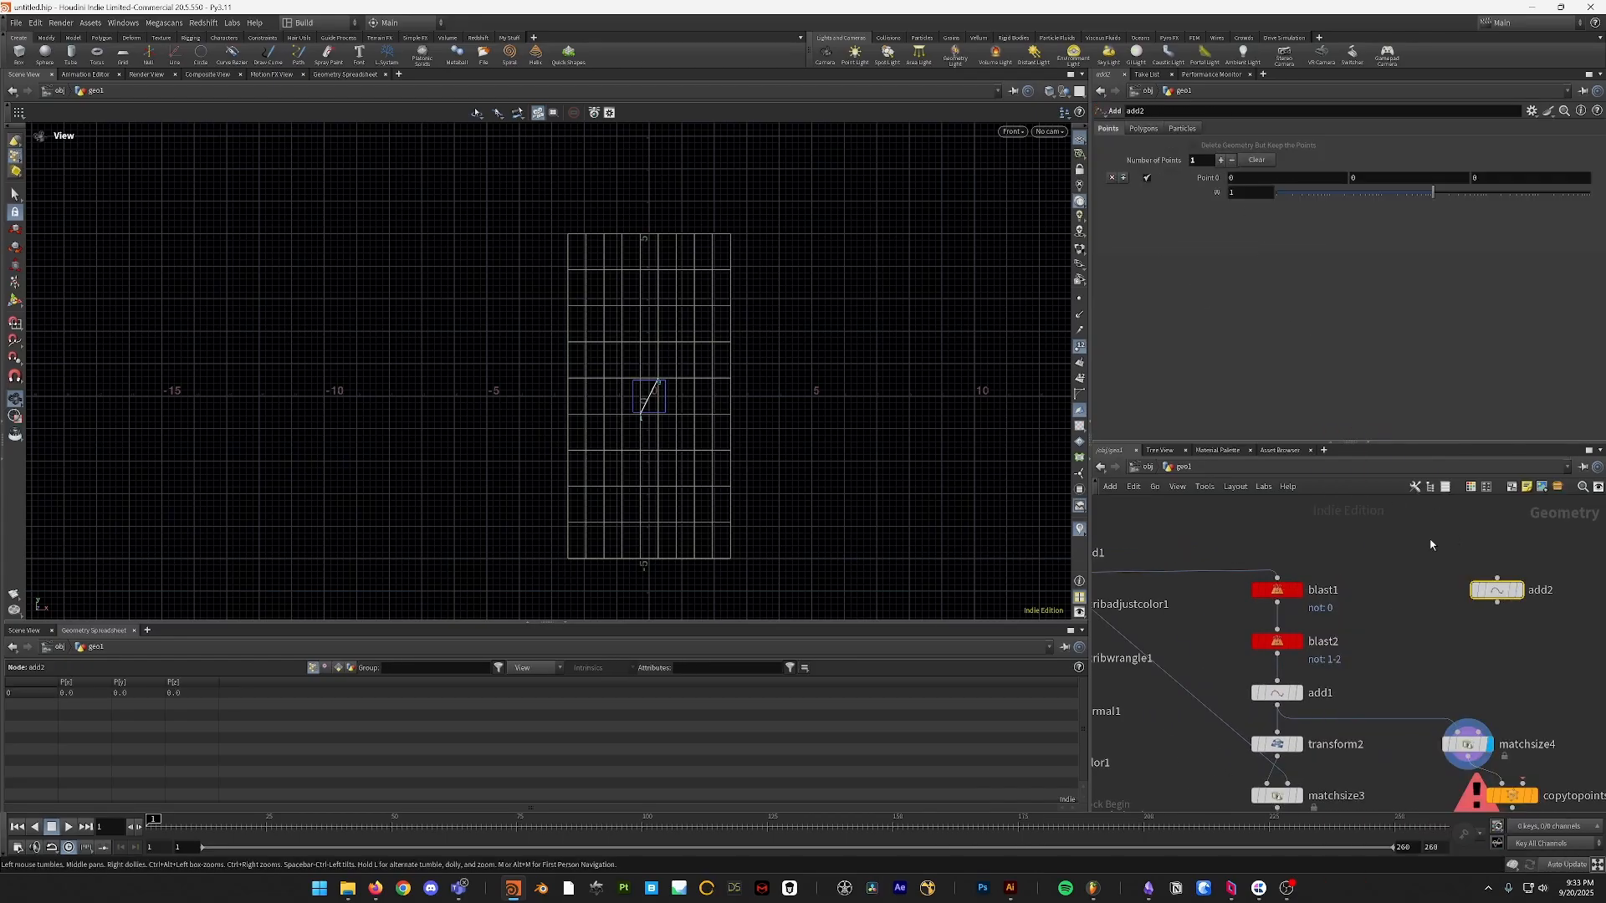
pyautogui.click(1519, 590)
# - Create a Match Size node for the single point, wire the grid in as its reference, and display it
pyautogui.moveTo(1420, 598); pyautogui.dragTo(1527, 602, button='middle')
pyautogui.press('Tab')
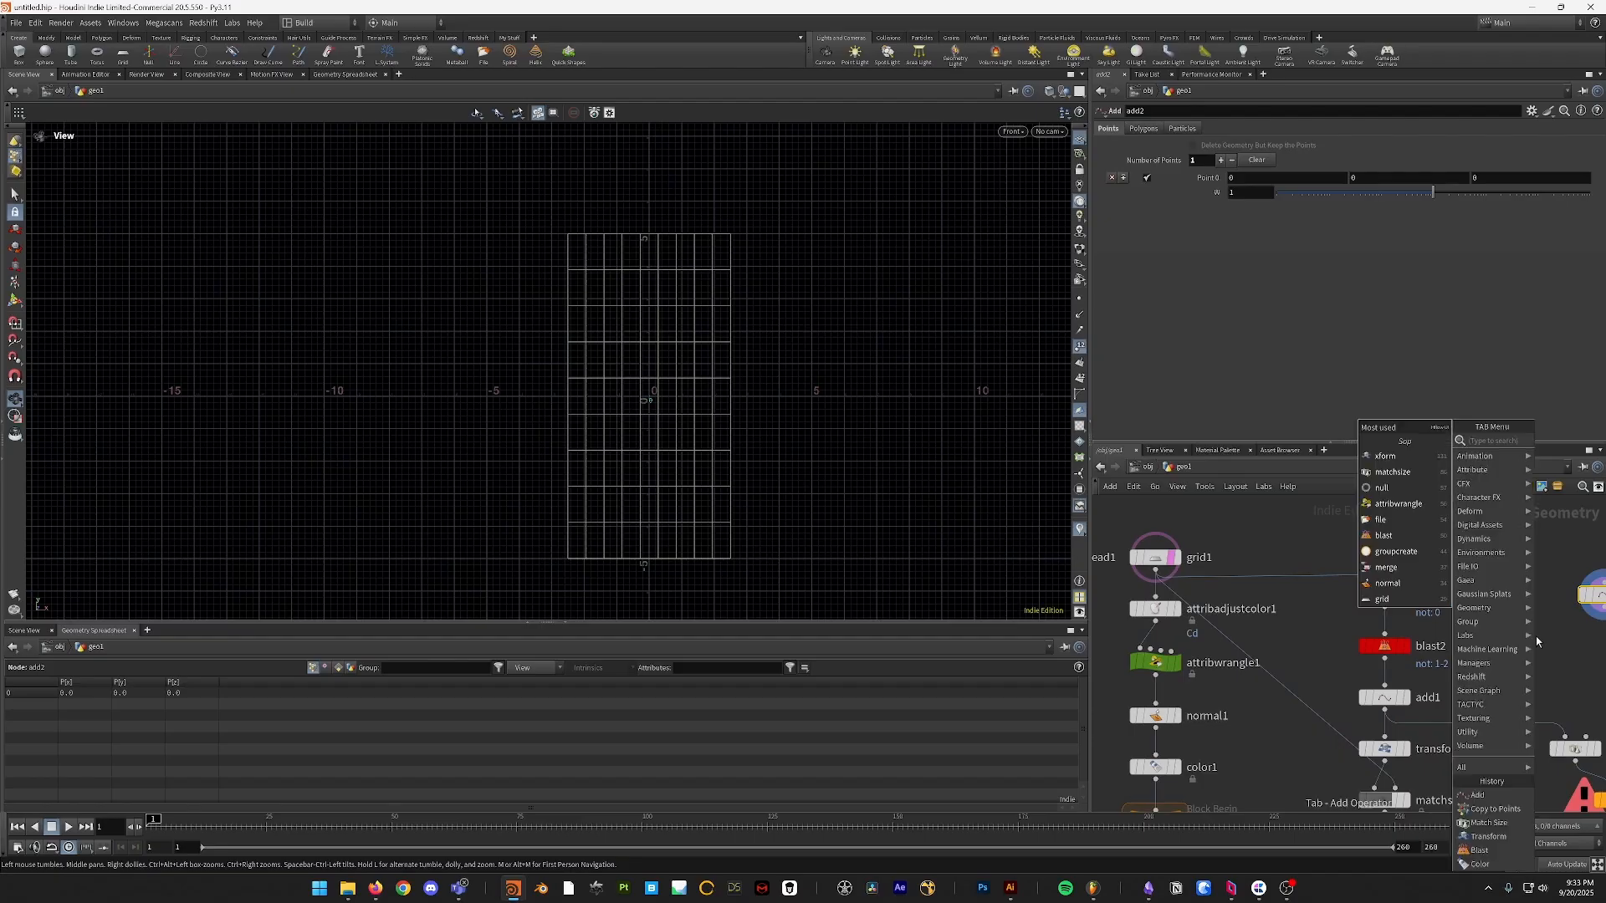
pyautogui.write('line')
pyautogui.press('Return')
pyautogui.click(1536, 635)
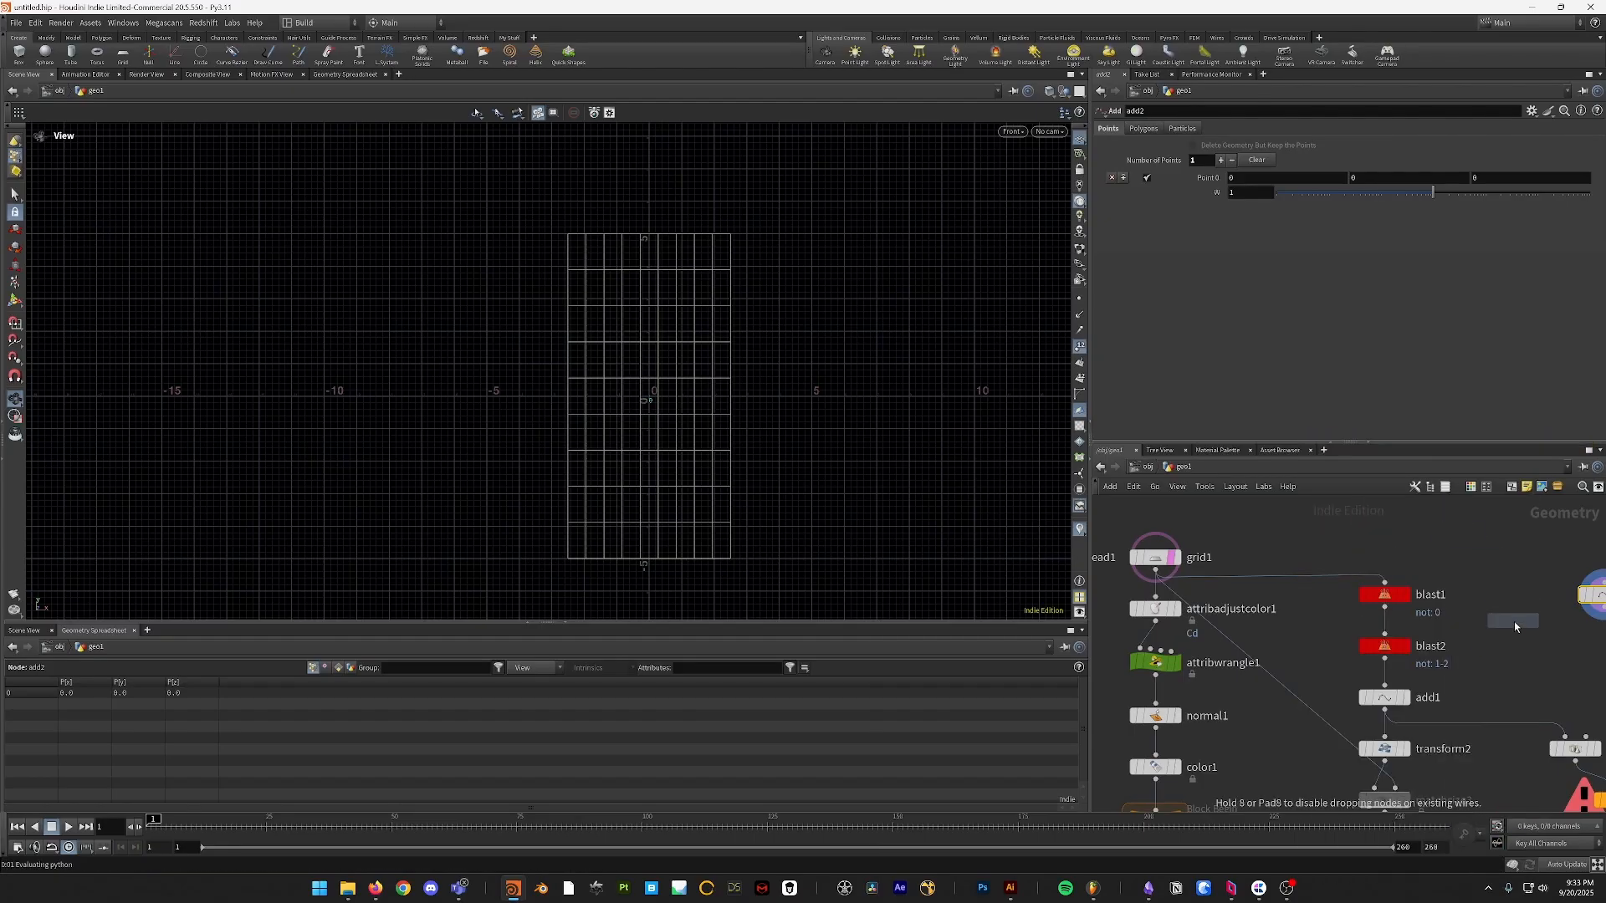
pyautogui.moveTo(1130, 571); pyautogui.dragTo(1506, 625)
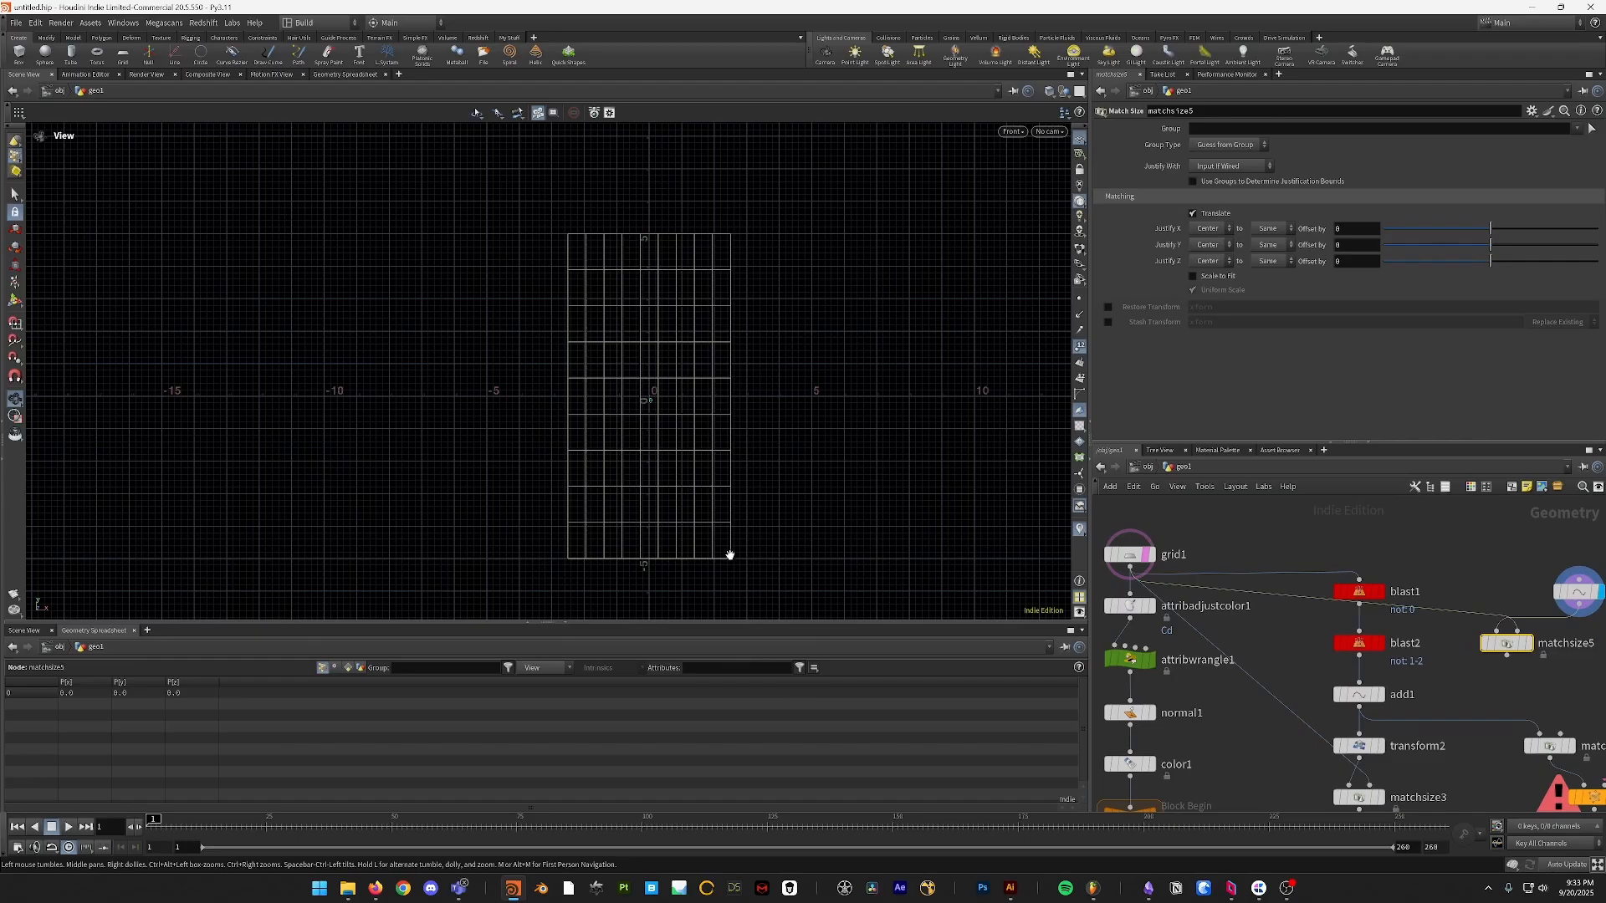
pyautogui.click(1530, 644)
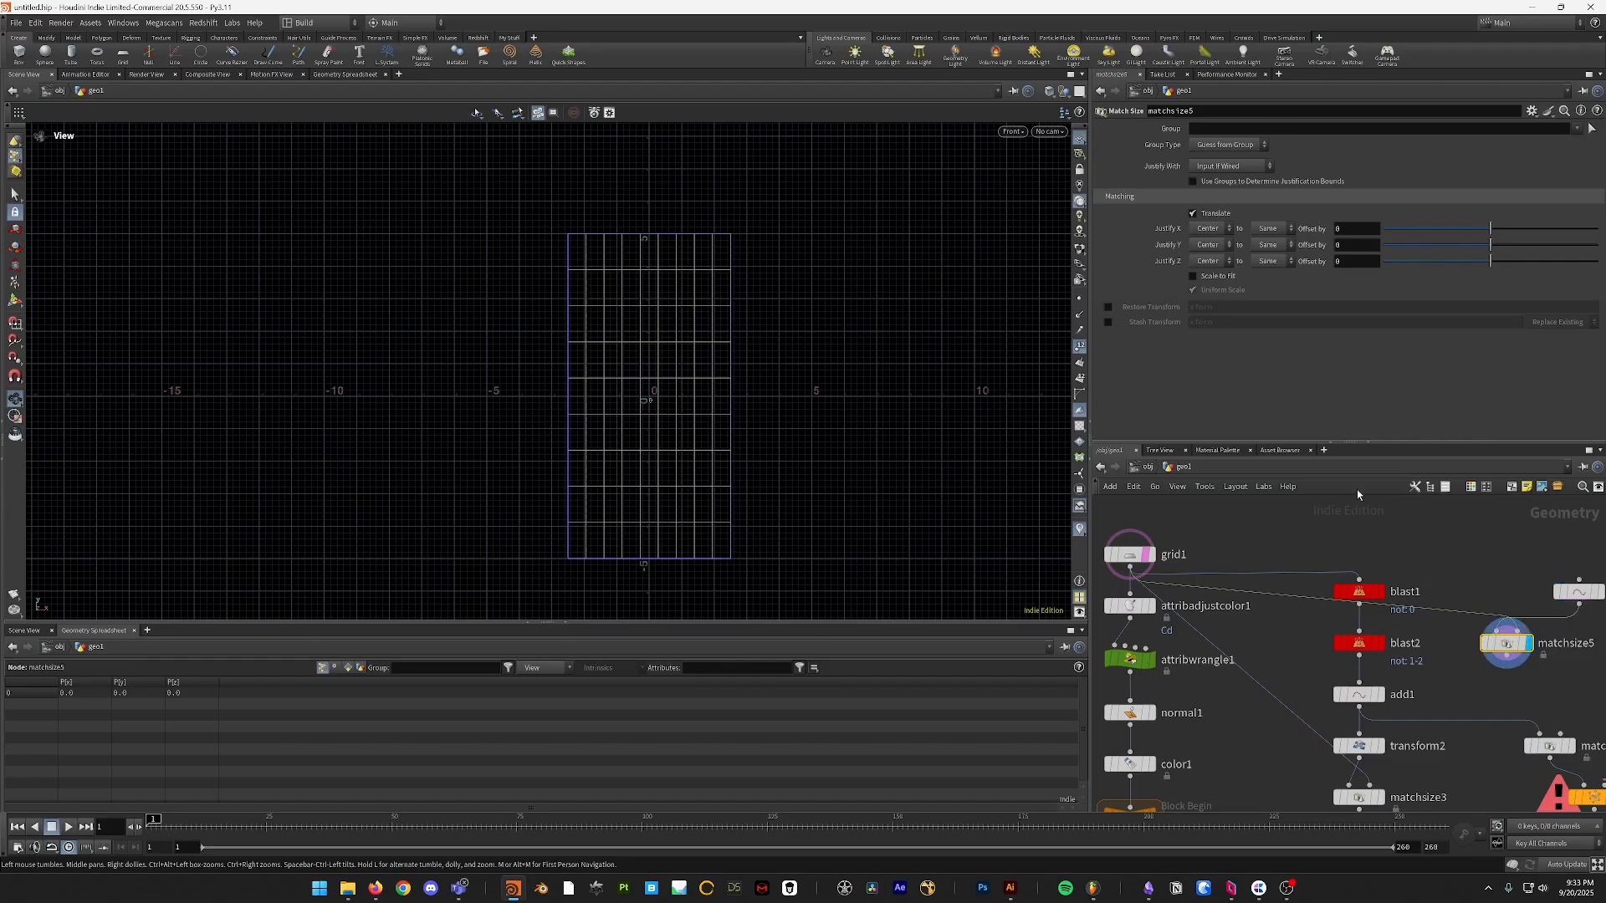
# - Justify the point in X and Y to the grid's lower-right corner, wire it into Copy to Points as target, and display the copy
pyautogui.click(1210, 235)
pyautogui.click(1208, 270)
pyautogui.click(1215, 249)
pyautogui.click(1208, 264)
pyautogui.moveTo(1602, 621); pyautogui.dragTo(1438, 513, button='middle')
pyautogui.moveTo(1343, 549); pyautogui.dragTo(1489, 696)
pyautogui.click(1429, 690)
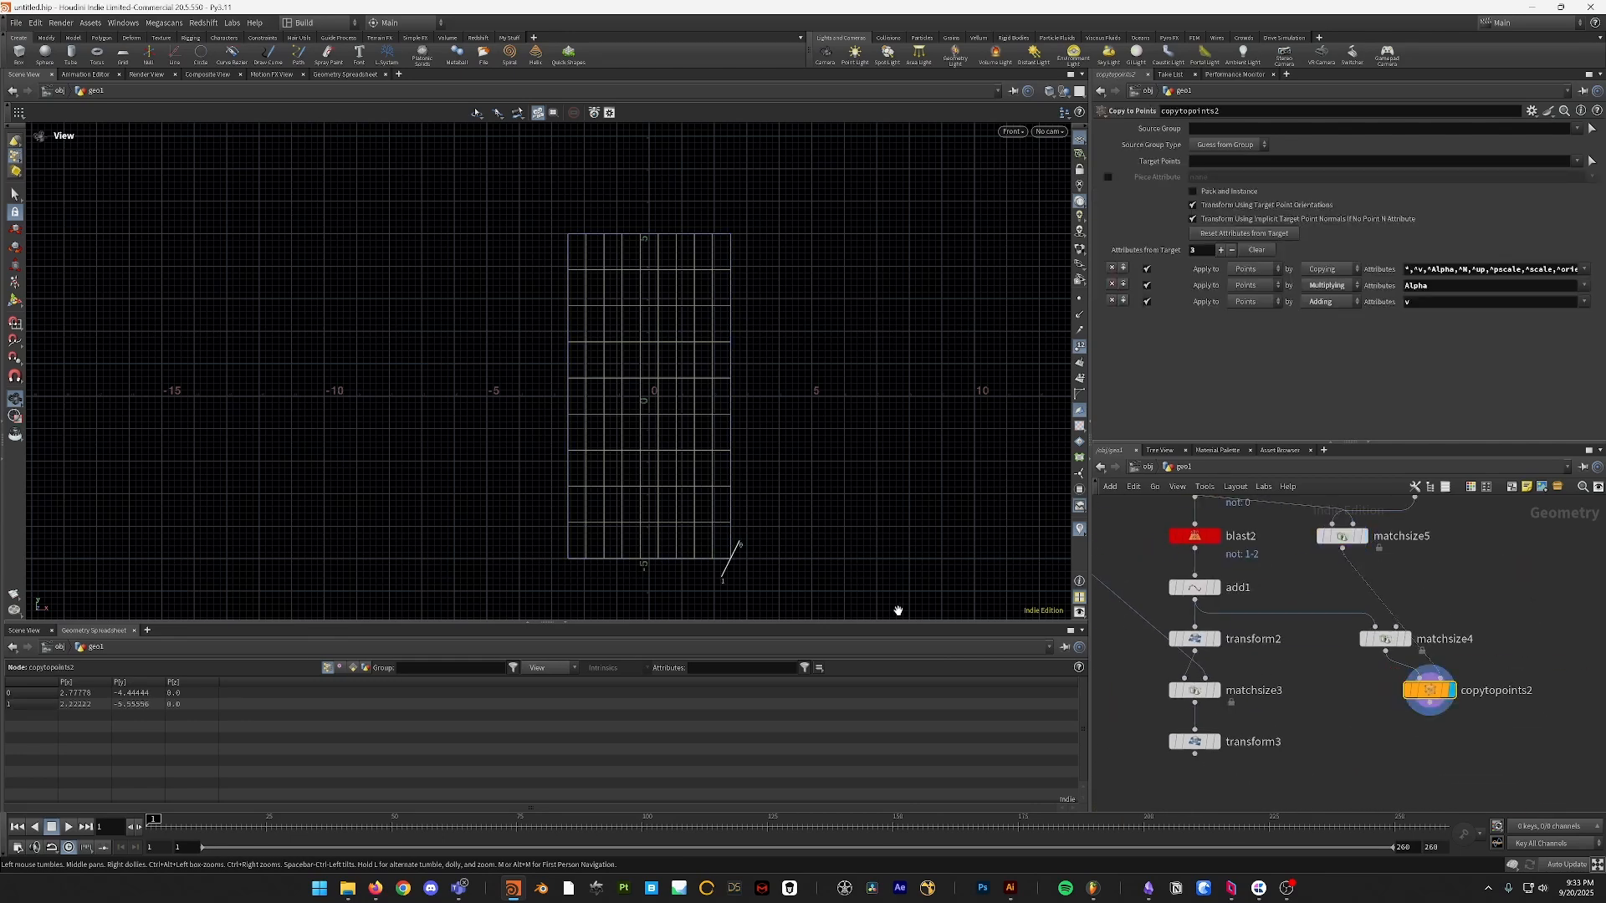
pyautogui.moveTo(1446, 714); pyautogui.dragTo(1417, 676, button='middle')
pyautogui.press('Tab')
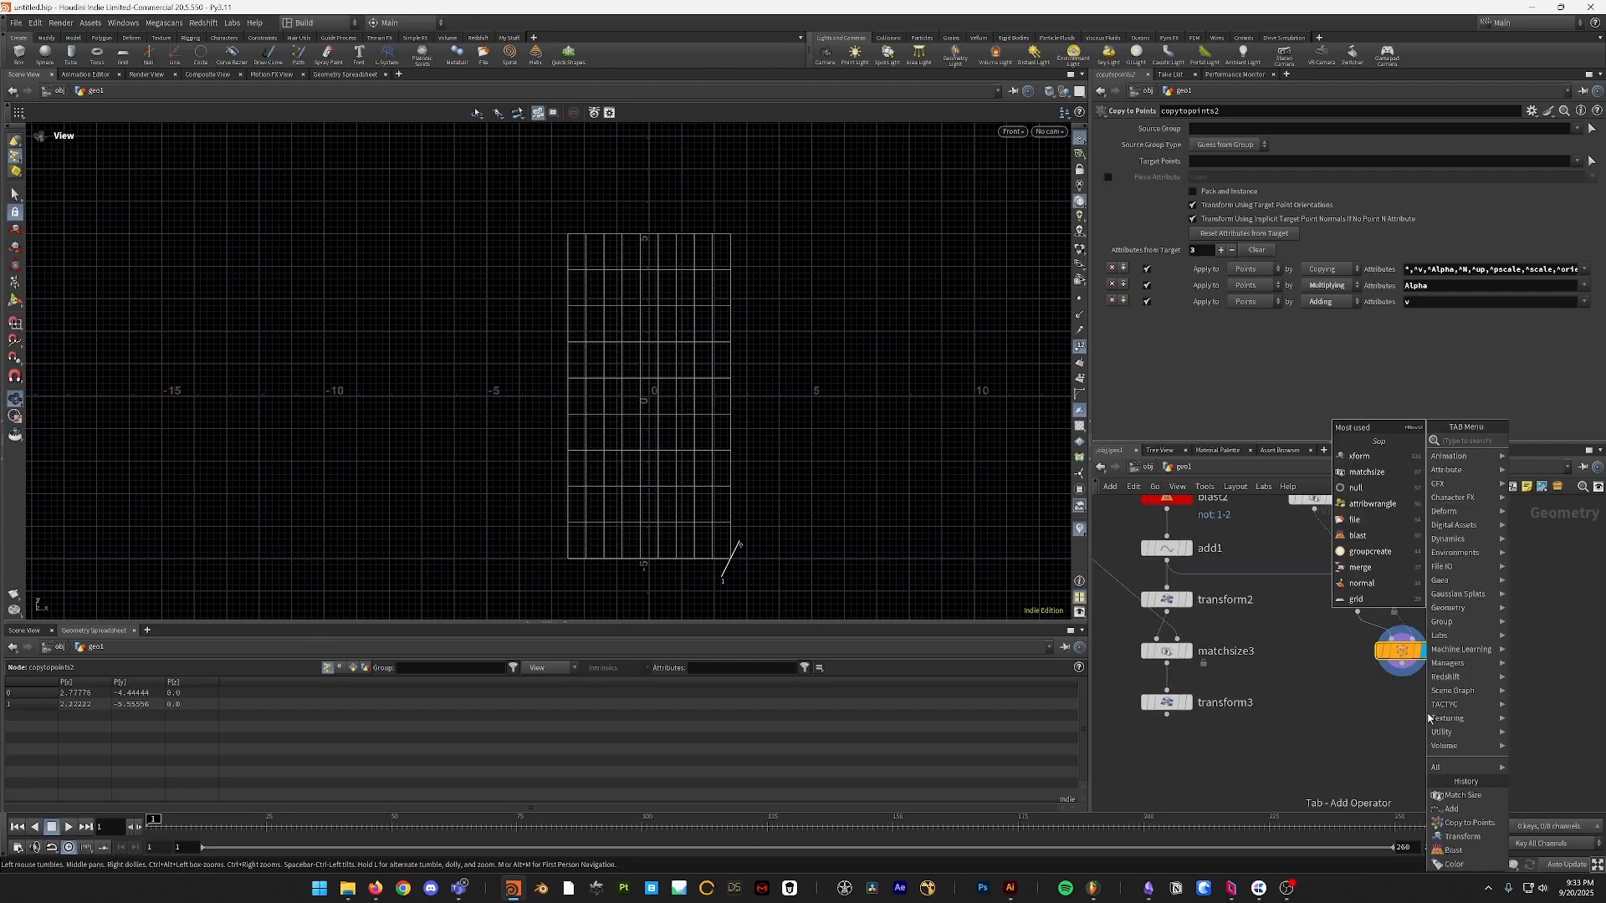
pyautogui.write('trans')
pyautogui.press('Return')
pyautogui.press('Return')
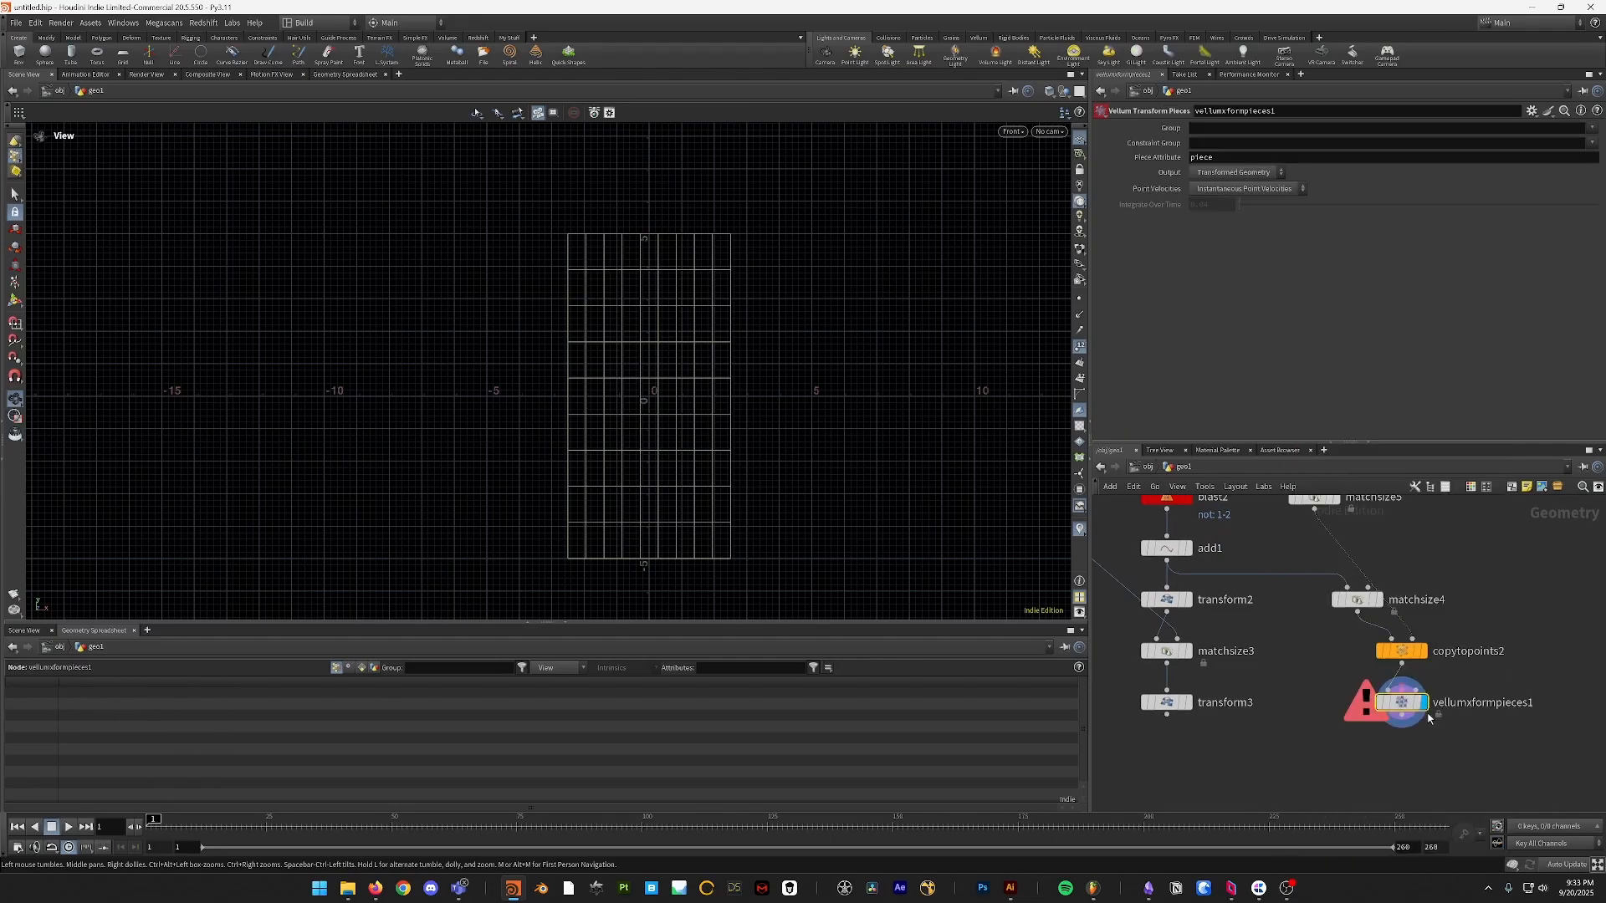
pyautogui.hotkey('ctrl', 'z')
# - Append a Transform node after Copy to Points and set its uniform scale to 25
pyautogui.press('Tab')
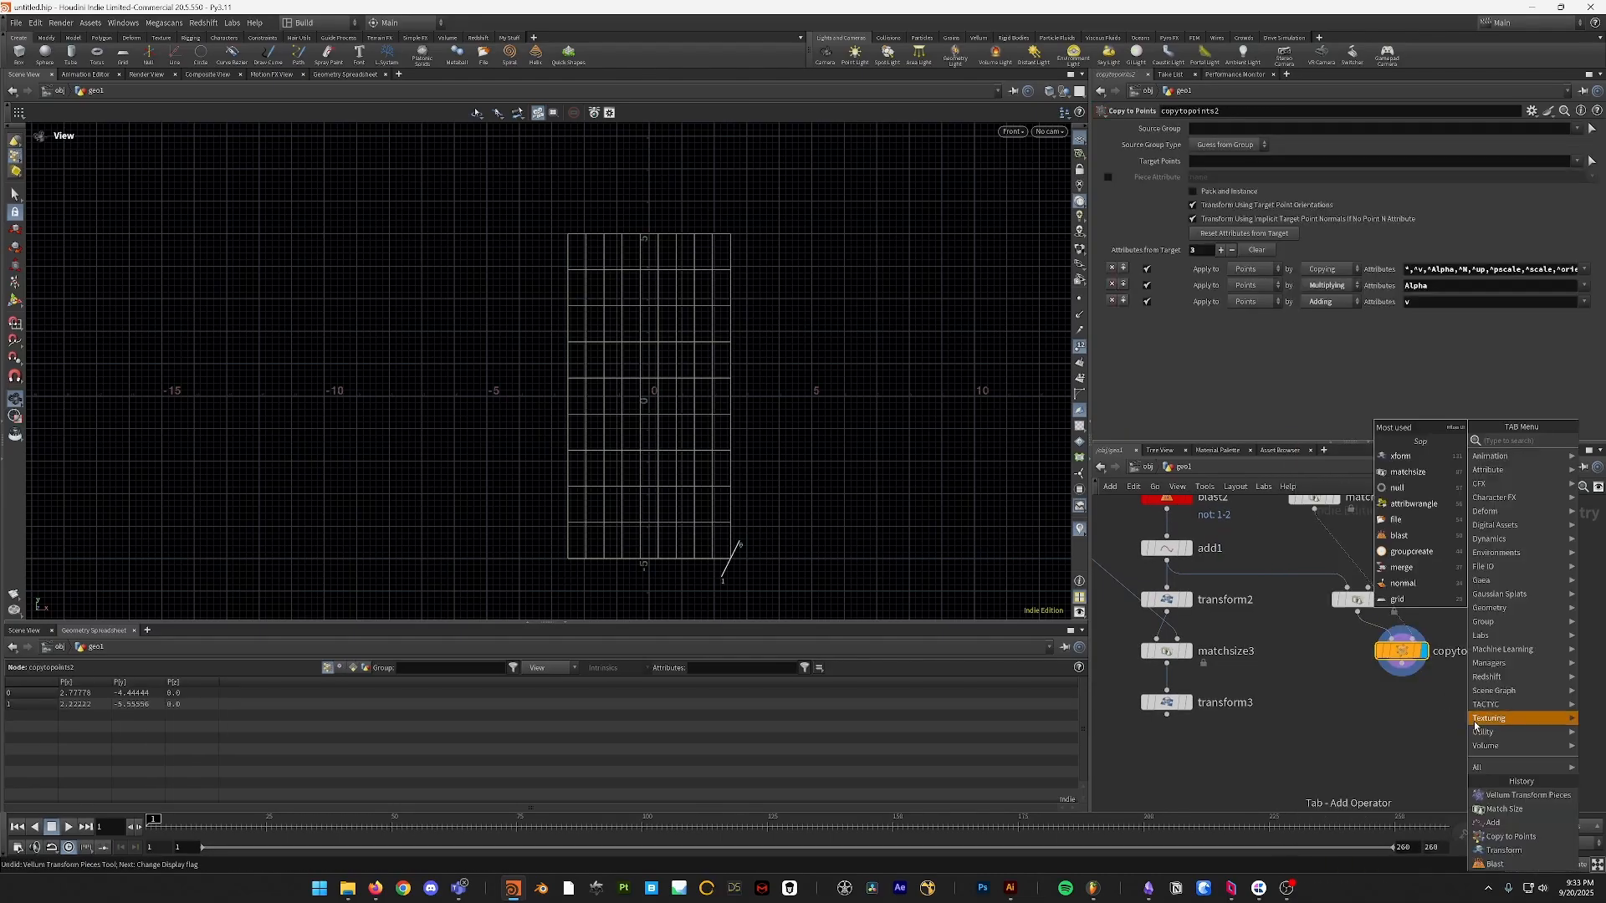
pyautogui.write('transform')
pyautogui.press('Return')
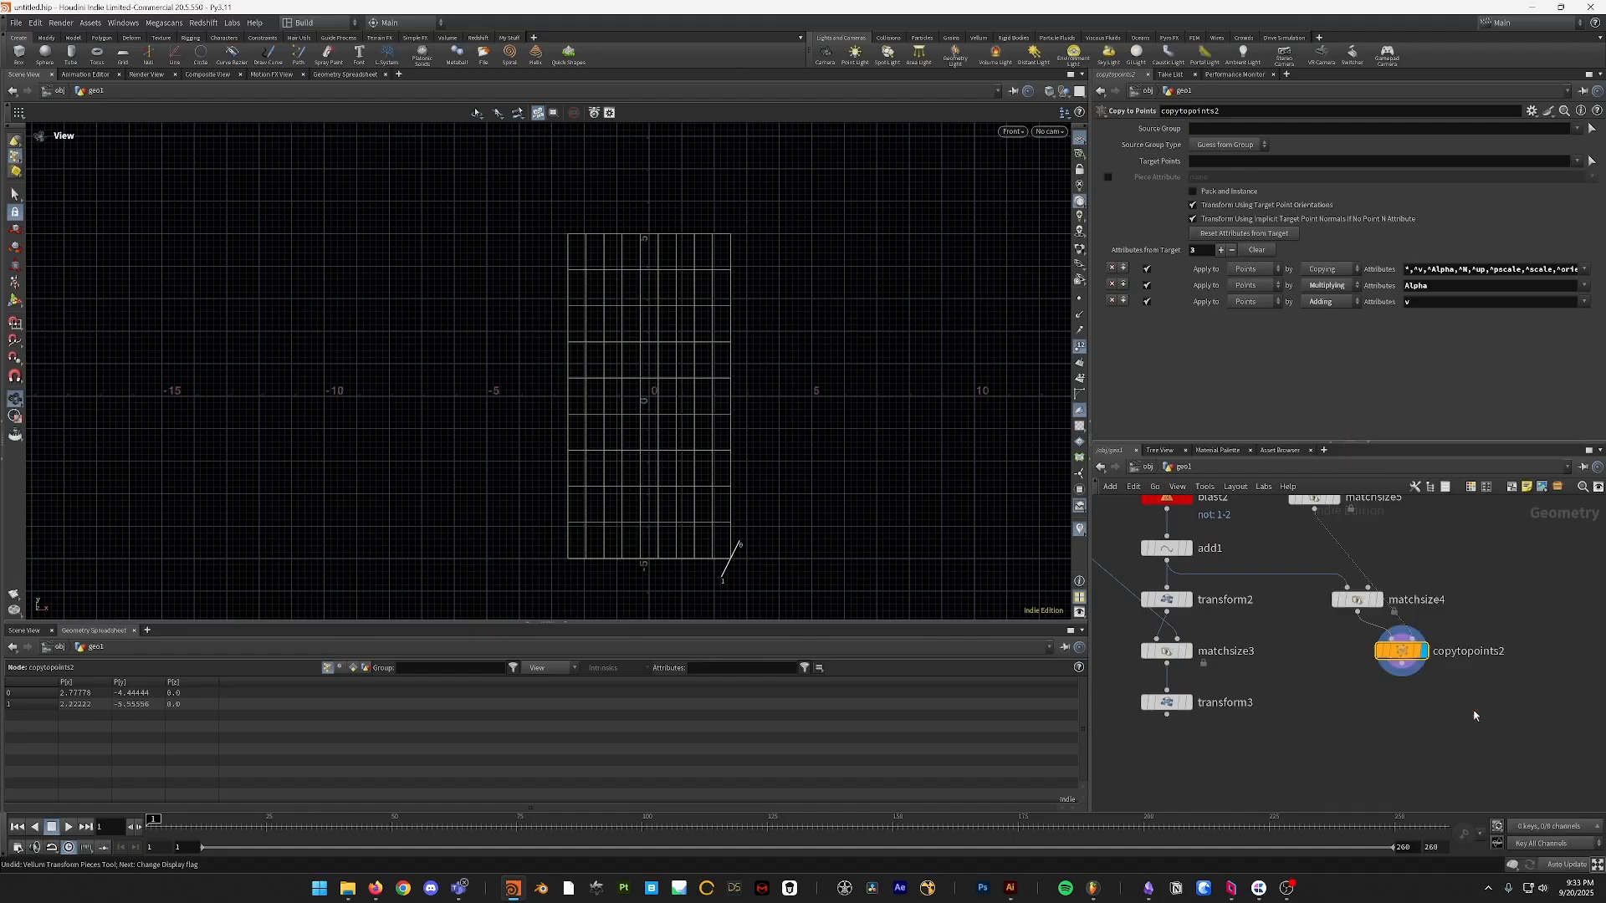
pyautogui.click(1400, 701)
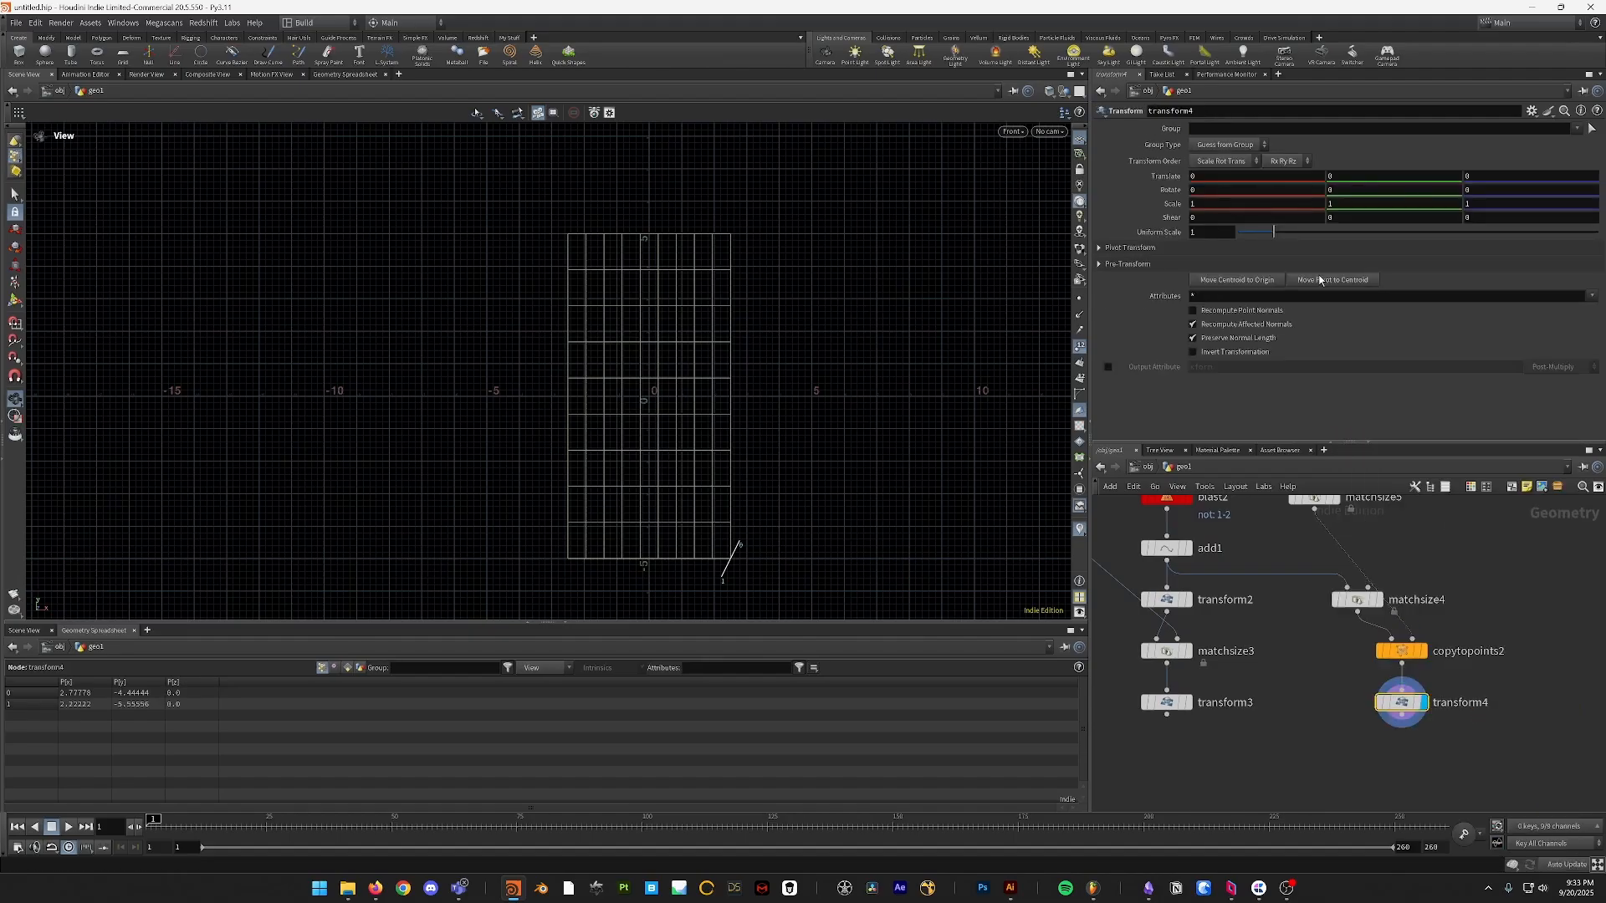
pyautogui.moveTo(1274, 233); pyautogui.dragTo(1593, 232)
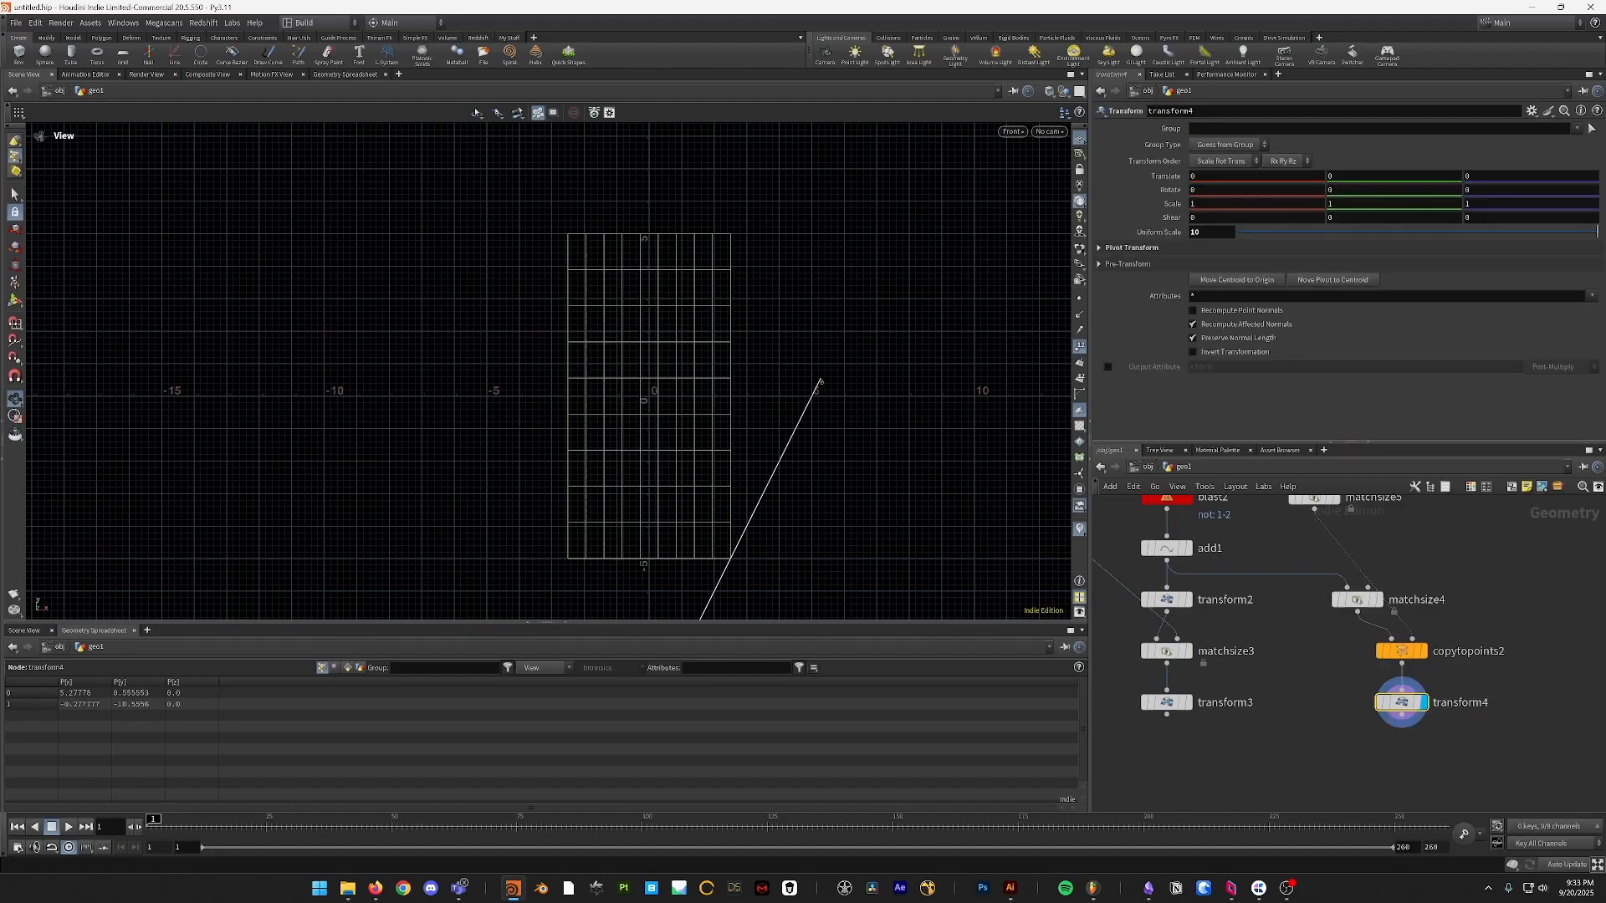
pyautogui.doubleClick(1220, 238)
pyautogui.press('Return')
# - Merge the two scaled lines from transform3 and transform4 with a Merge node
pyautogui.moveTo(1343, 675); pyautogui.dragTo(1403, 630, button='middle')
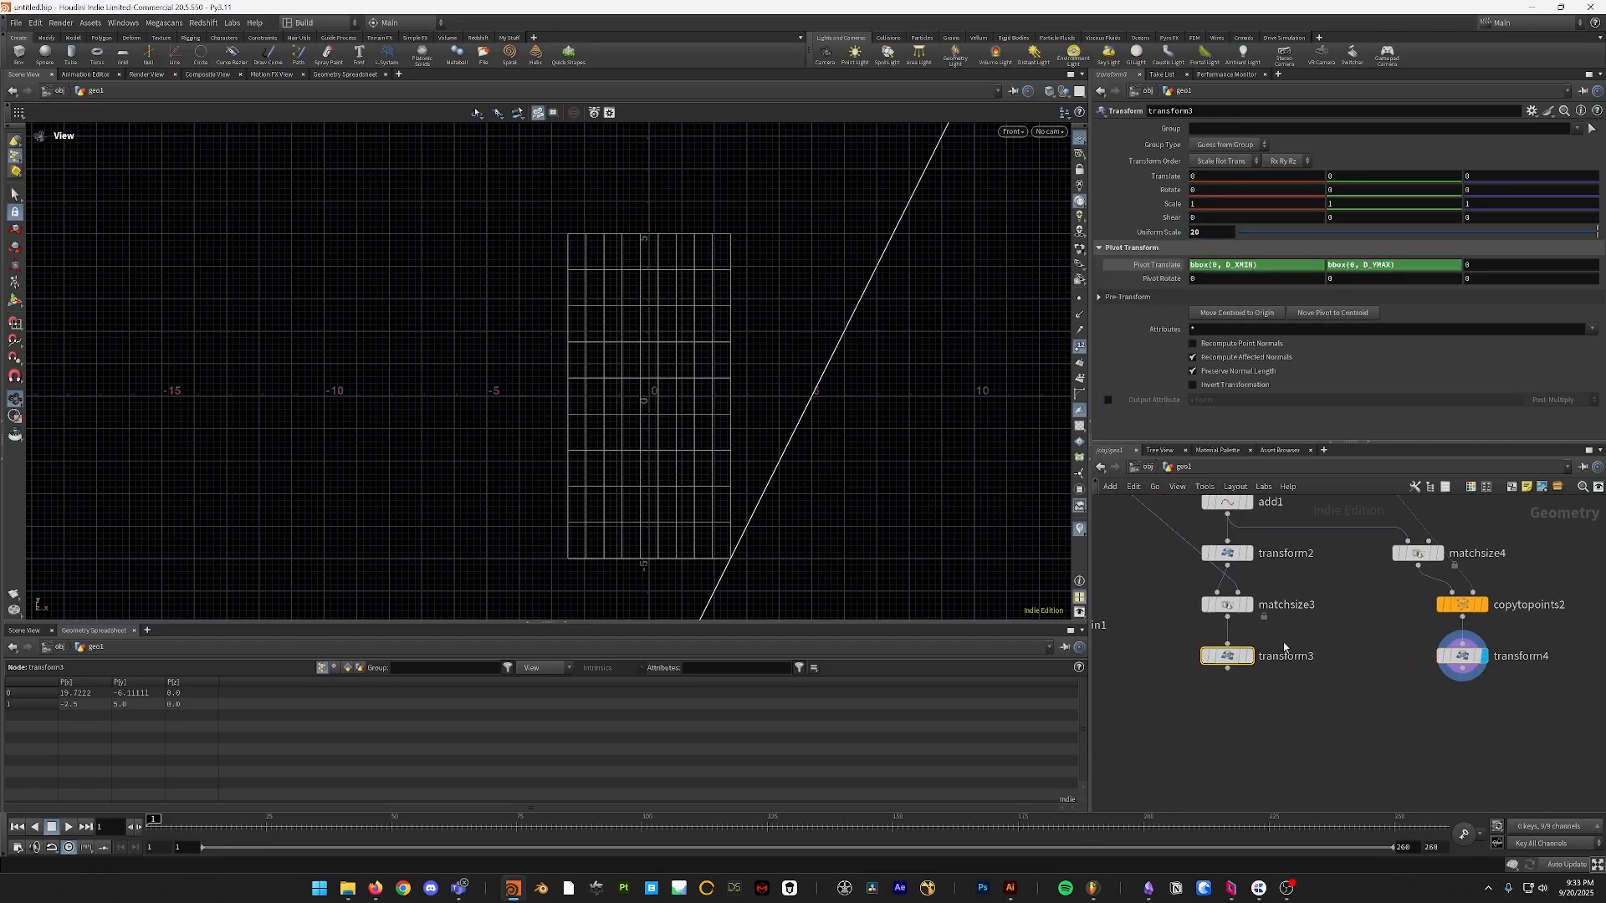
pyautogui.keyDown('shift'); pyautogui.click(1228, 656); pyautogui.keyUp('shift')
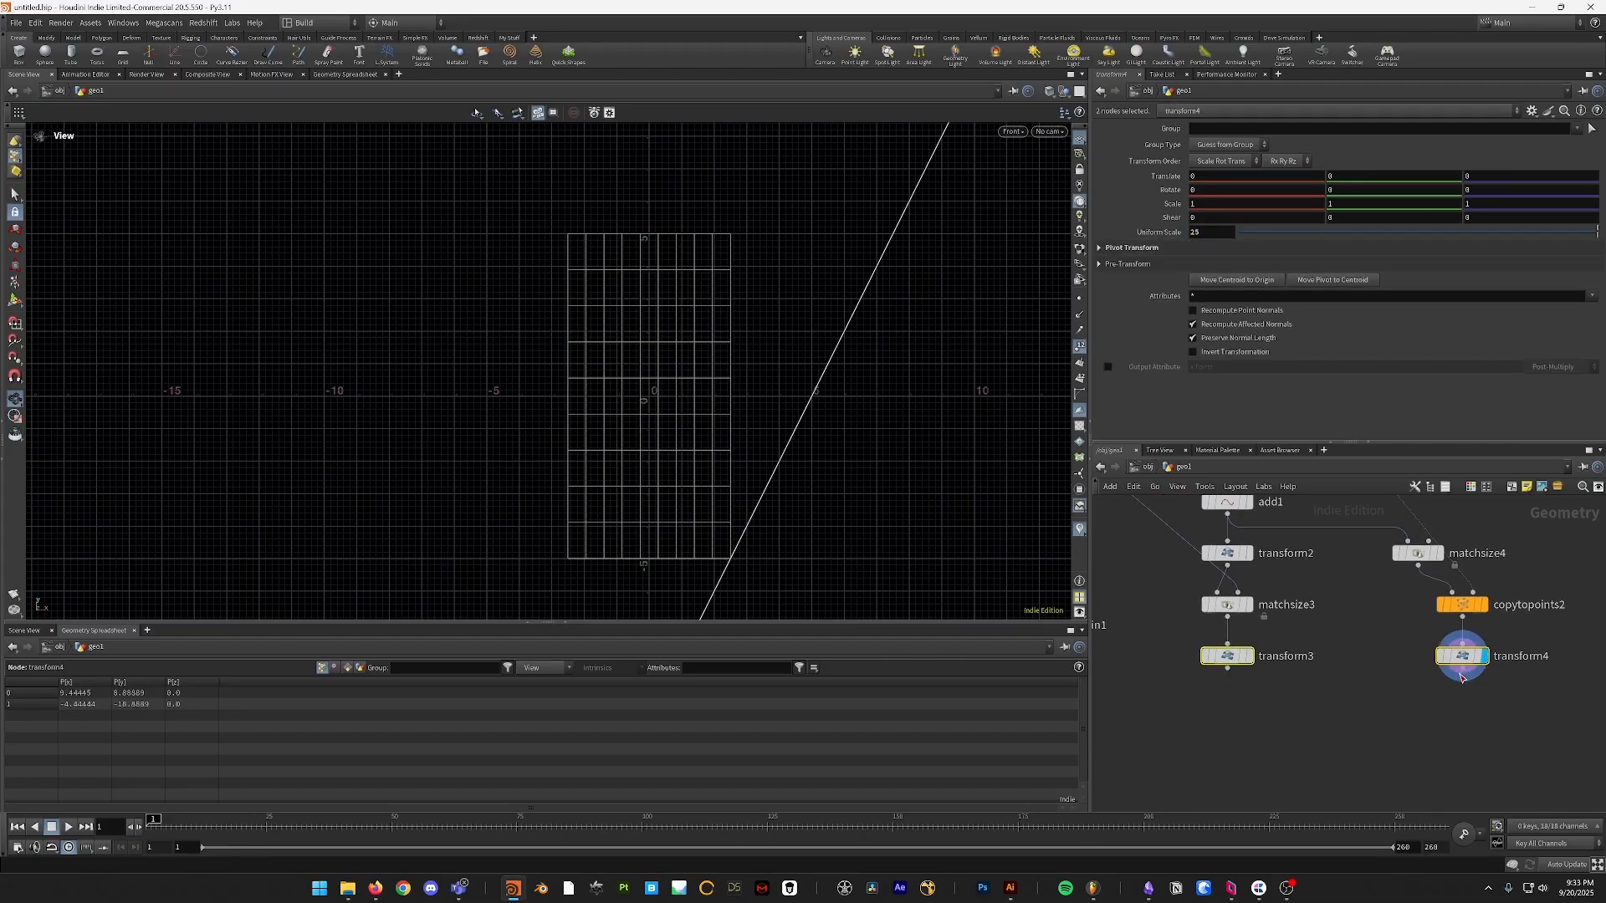
pyautogui.press('Tab')
pyautogui.write('merge')
pyautogui.press('Return')
pyautogui.click(1297, 728)
# - Append an Intersection Analysis node after the Merge to find where the two lines cross
pyautogui.press('Tab')
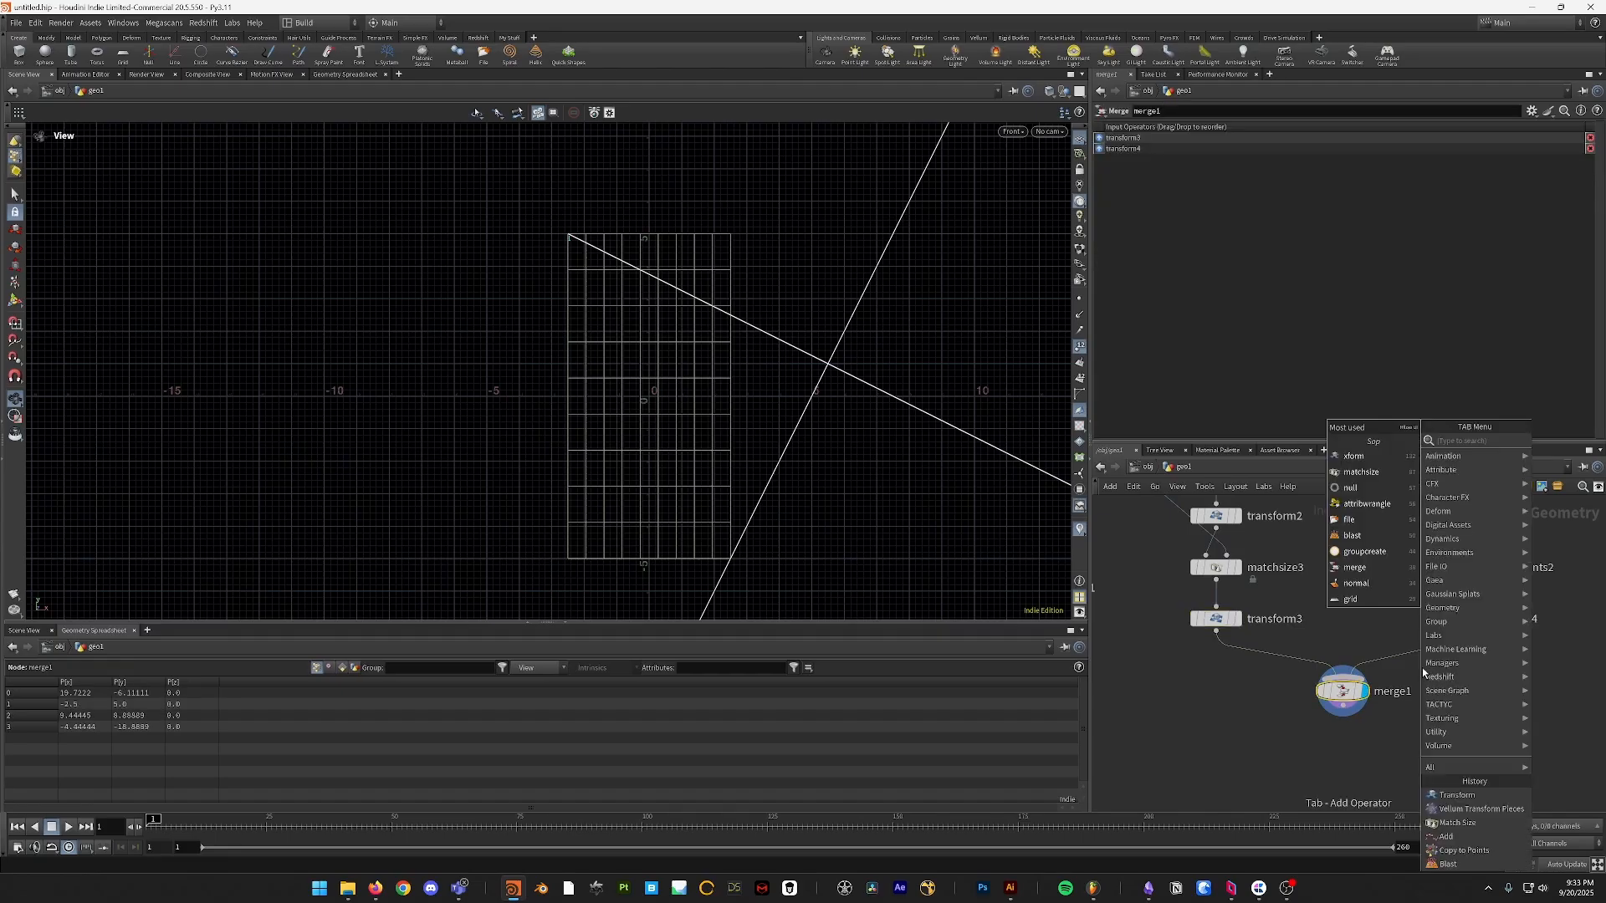
pyautogui.write('intersect')
pyautogui.press('Return')
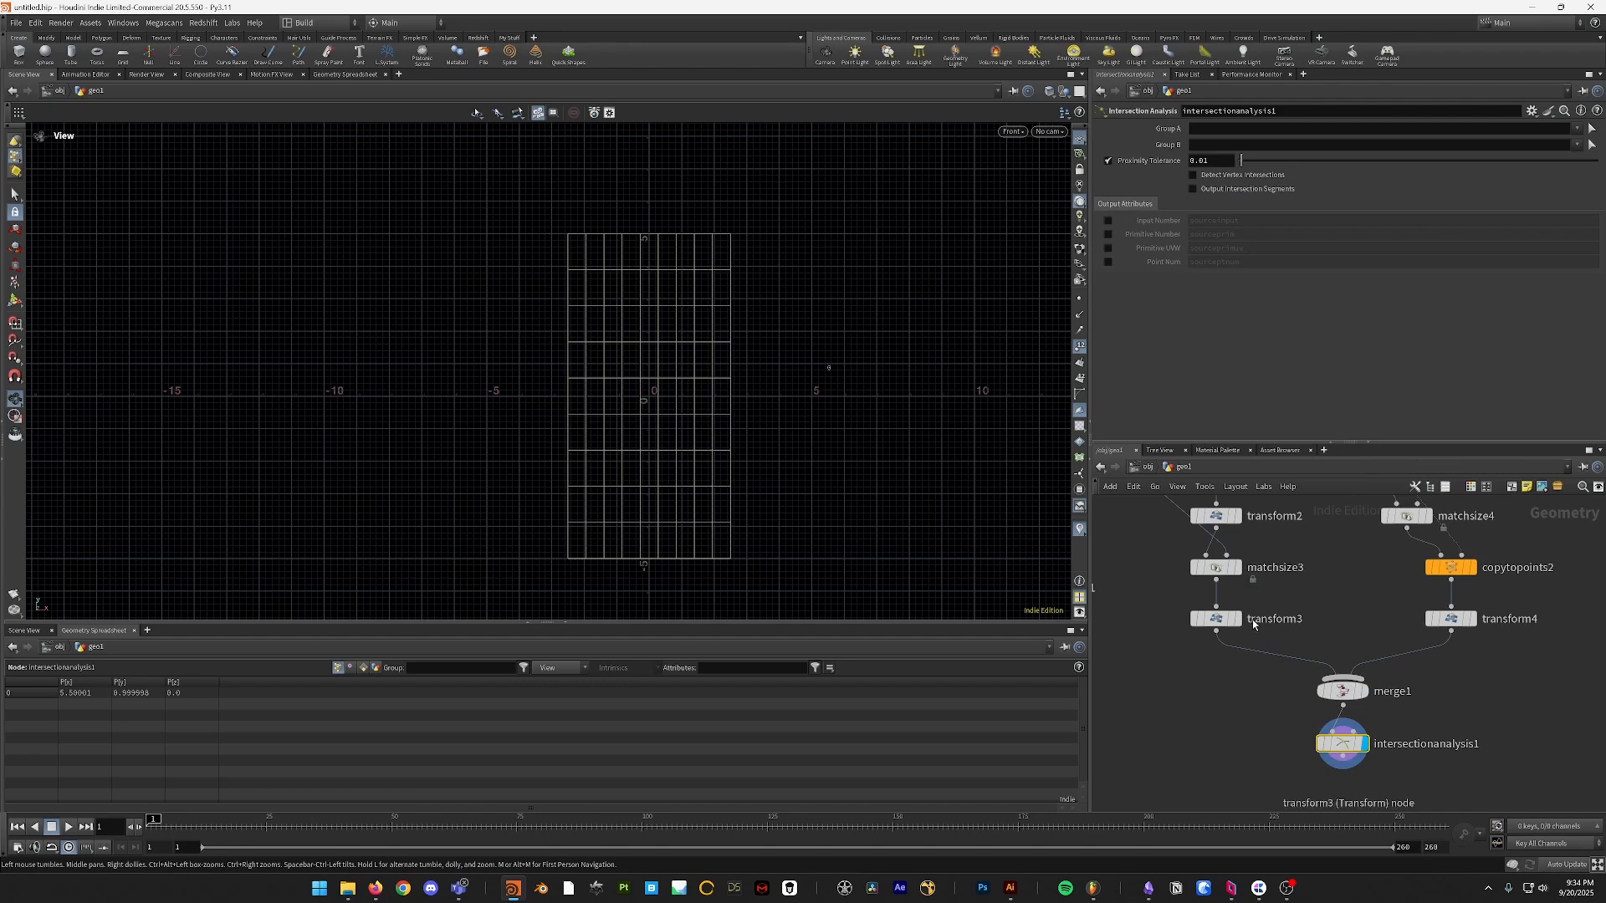
pyautogui.moveTo(1248, 675); pyautogui.dragTo(1256, 650, button='middle')
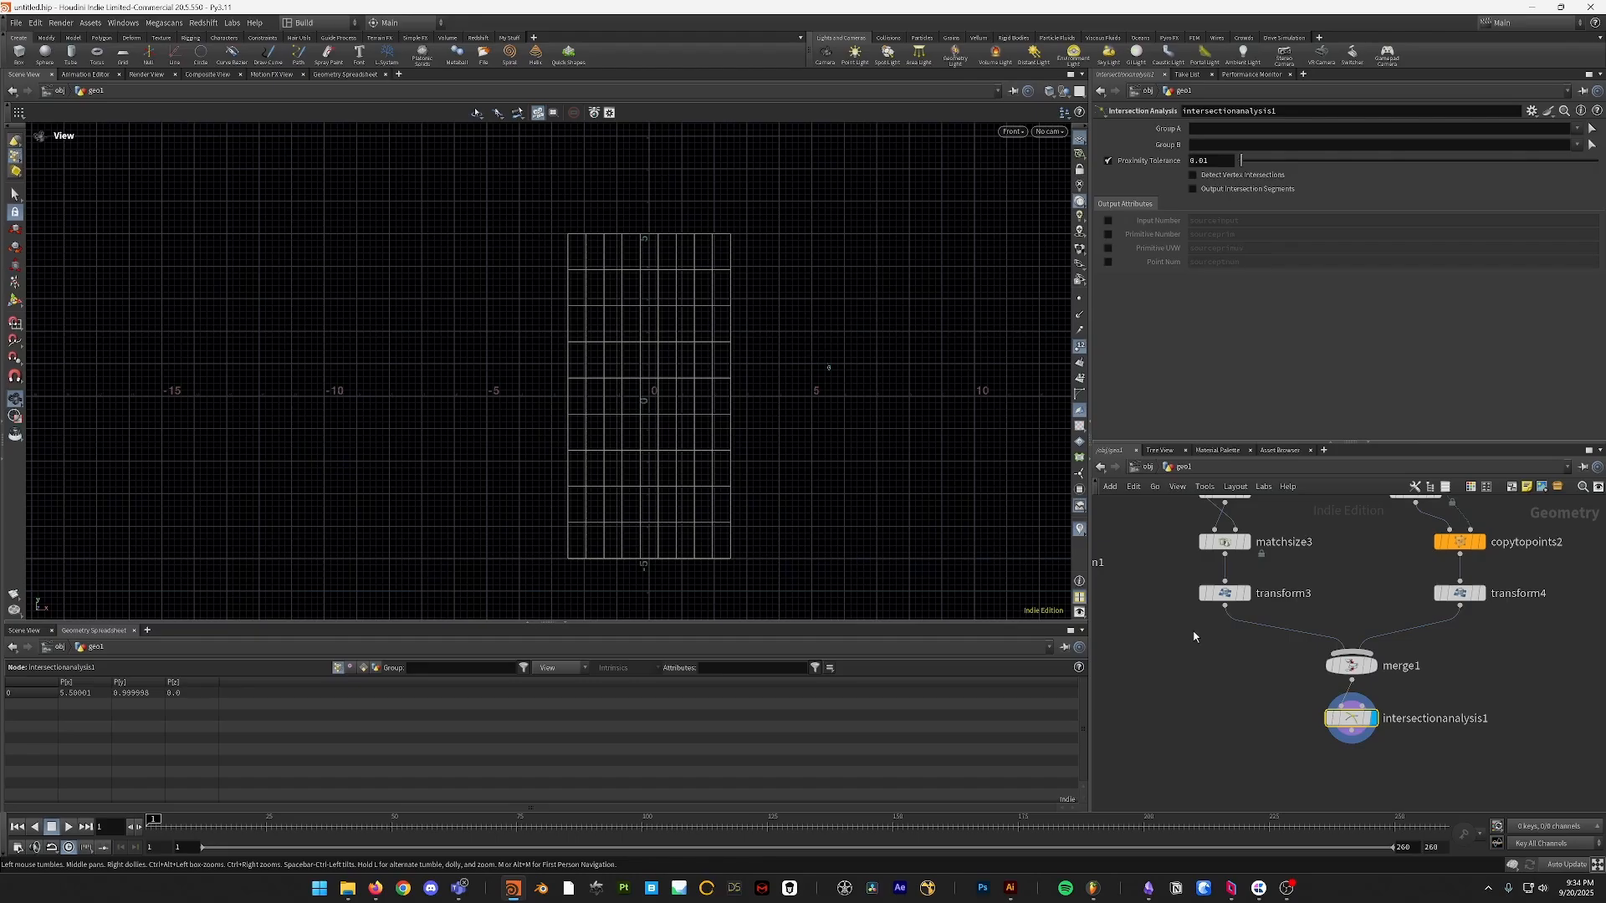
# - Display transform3 and branch a Blast node off its output
pyautogui.click(1225, 593)
pyautogui.click(1247, 593)
pyautogui.click(1224, 605)
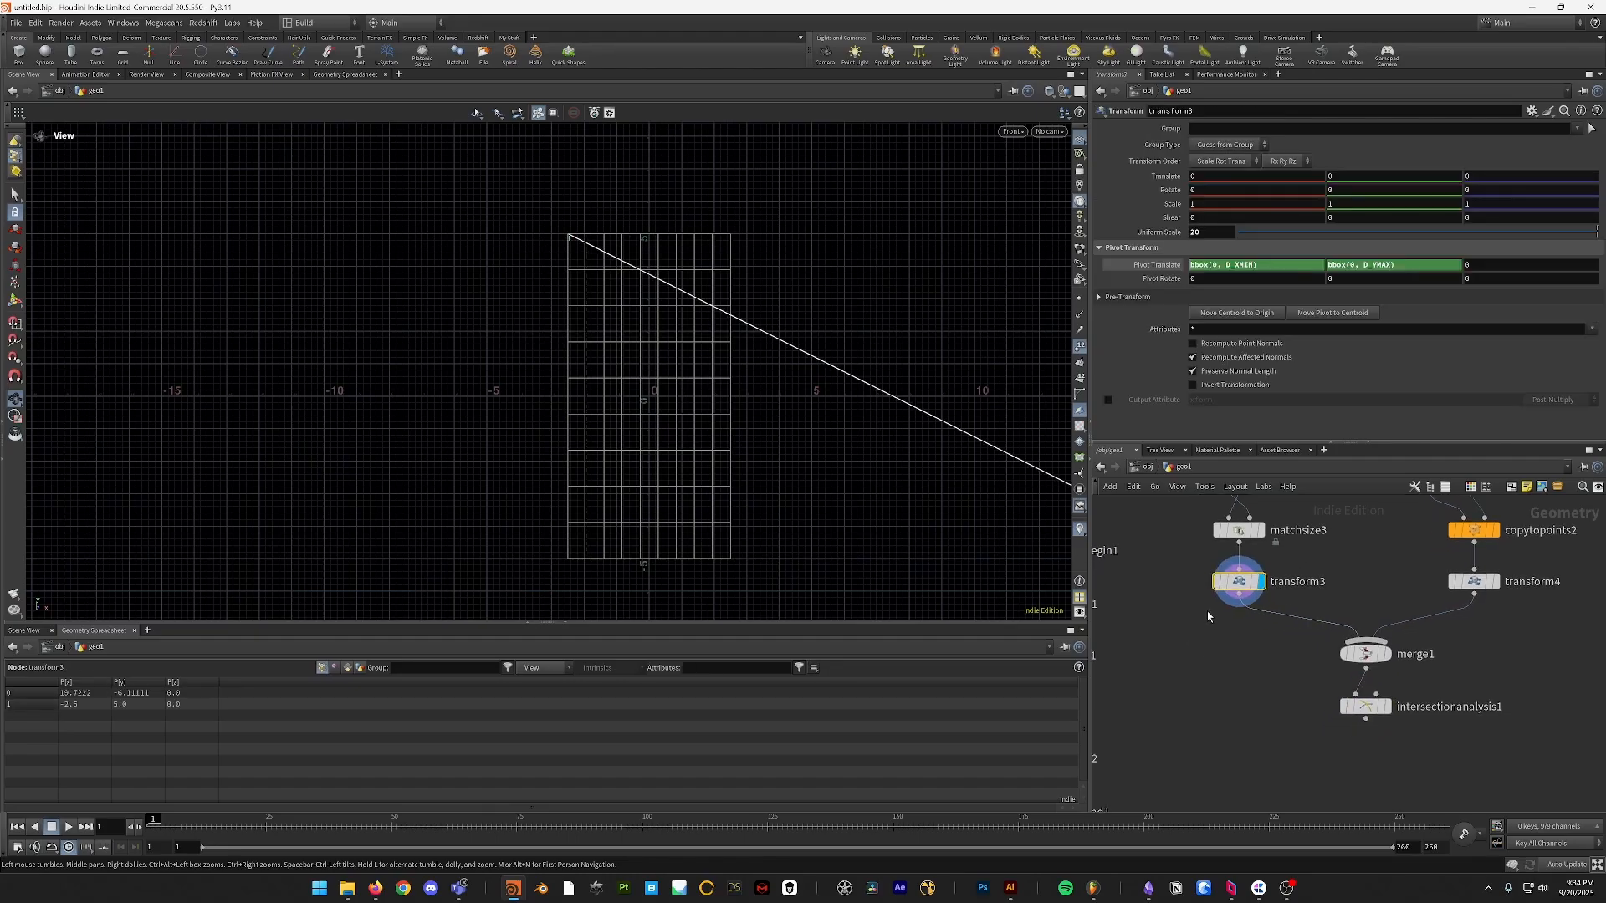
pyautogui.click(1229, 667)
pyautogui.write('blast')
pyautogui.press('Return')
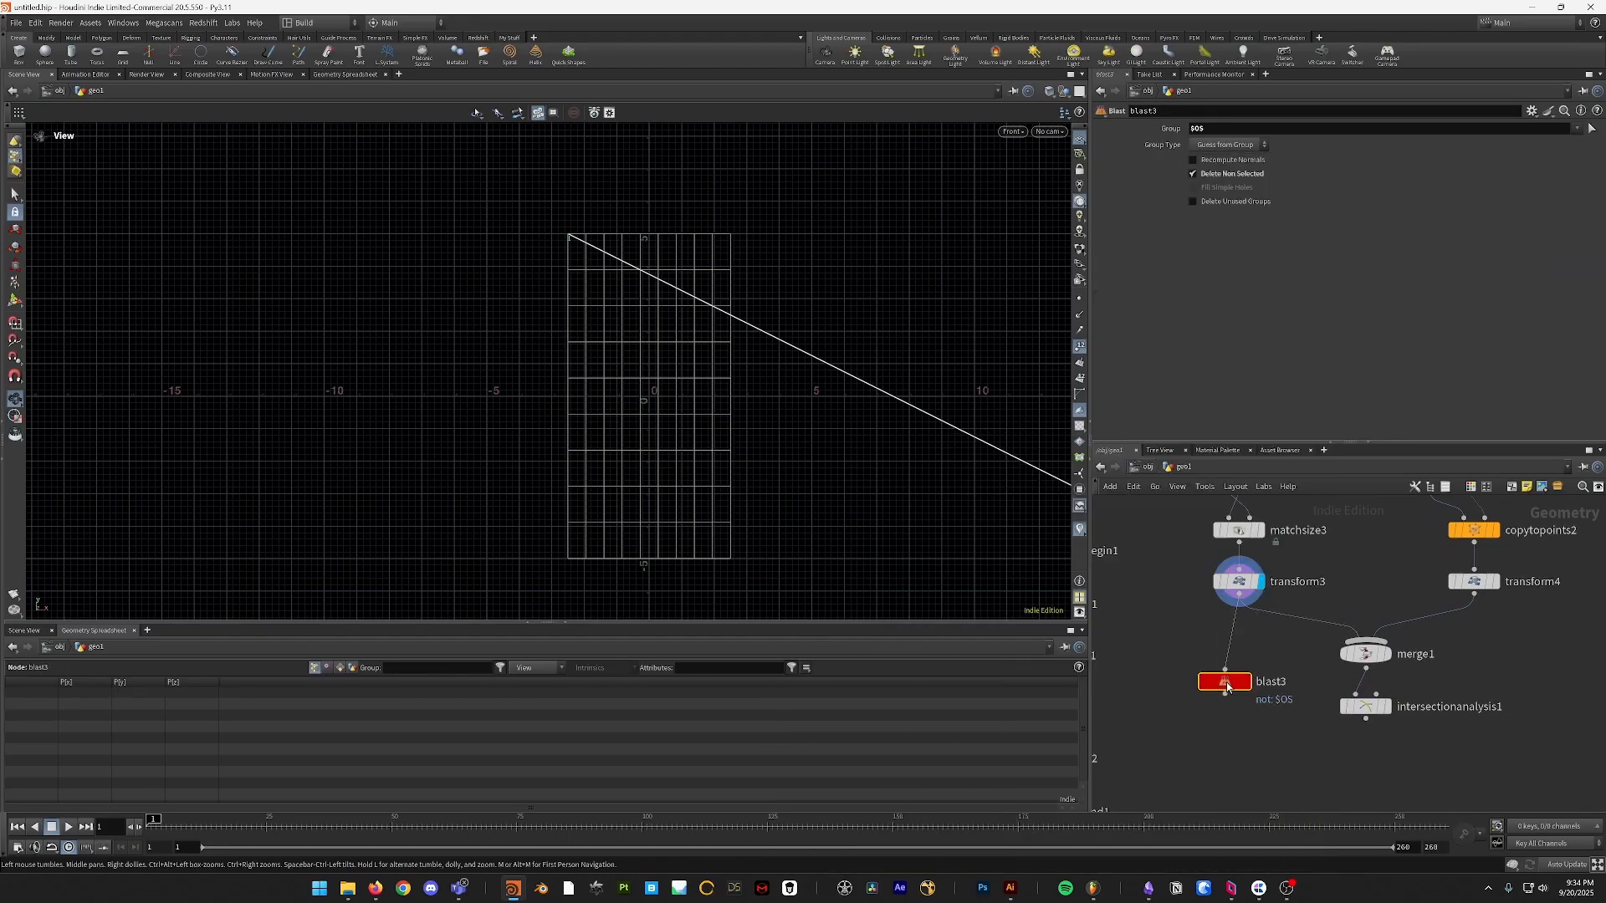
# - Set the new Blast's group to 1 with group type Points so only the line's corner point is kept
pyautogui.click(1250, 130)
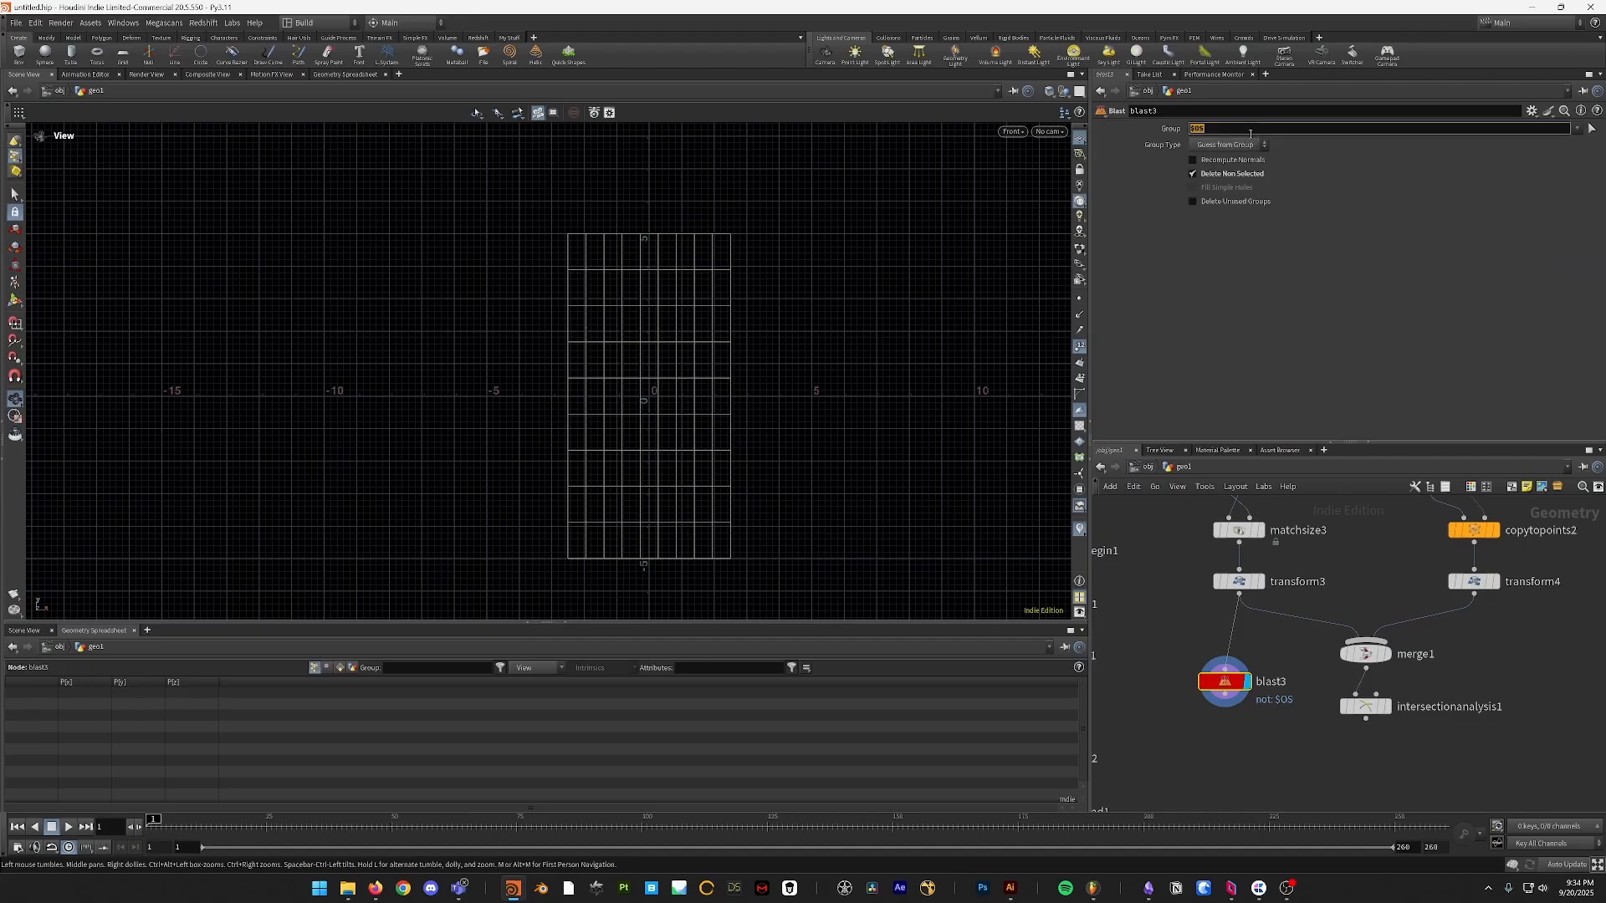
pyautogui.click(1229, 144)
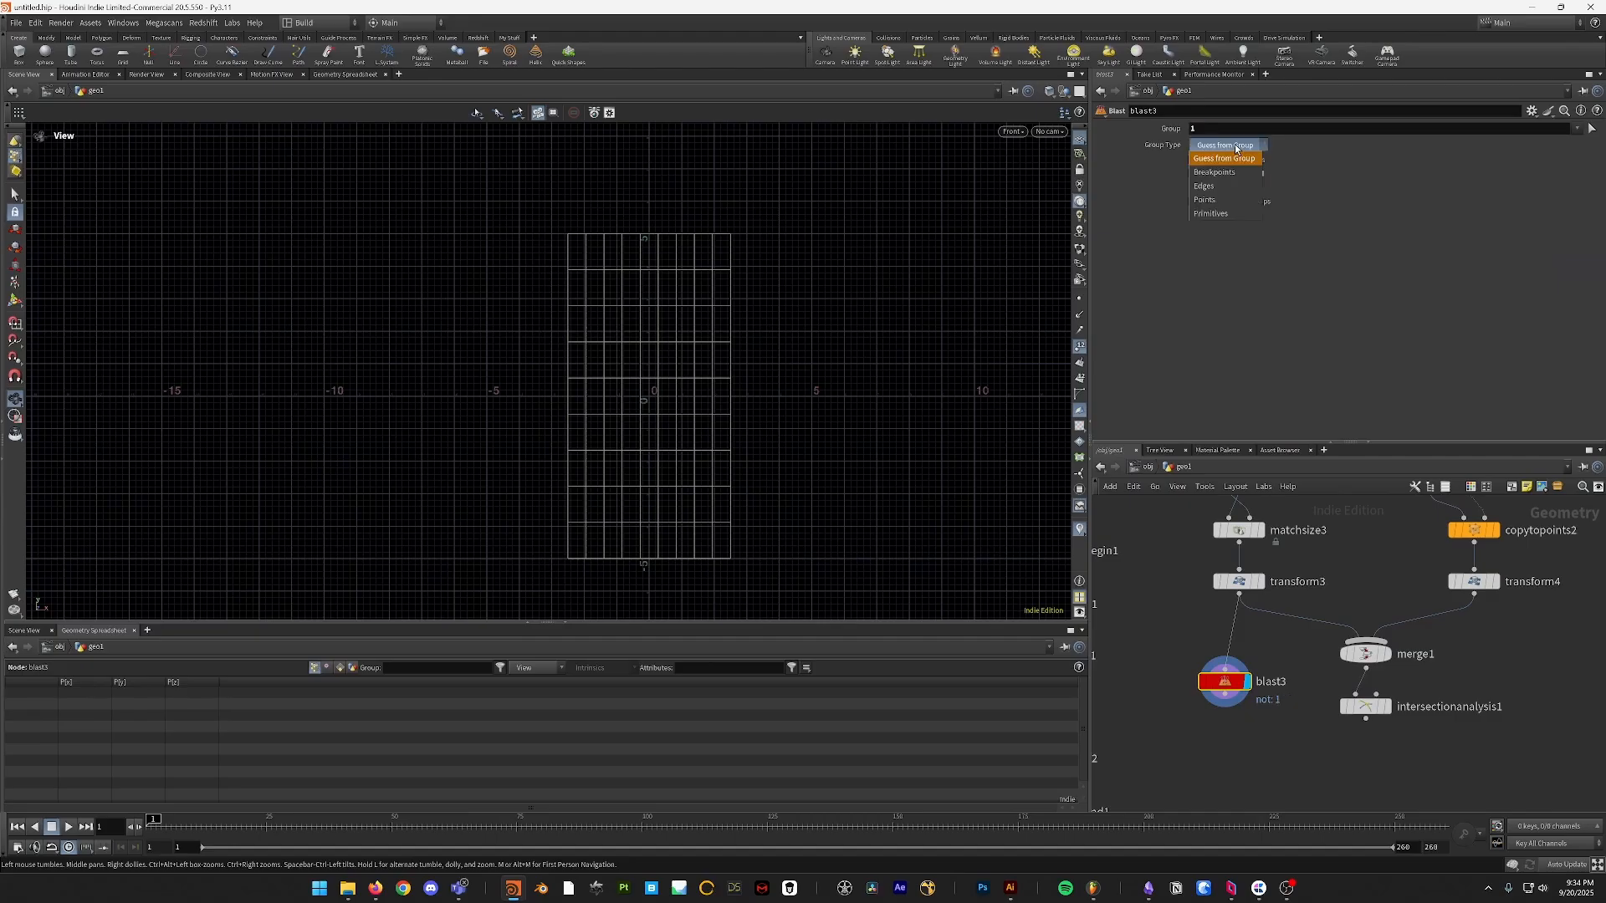
pyautogui.click(1223, 203)
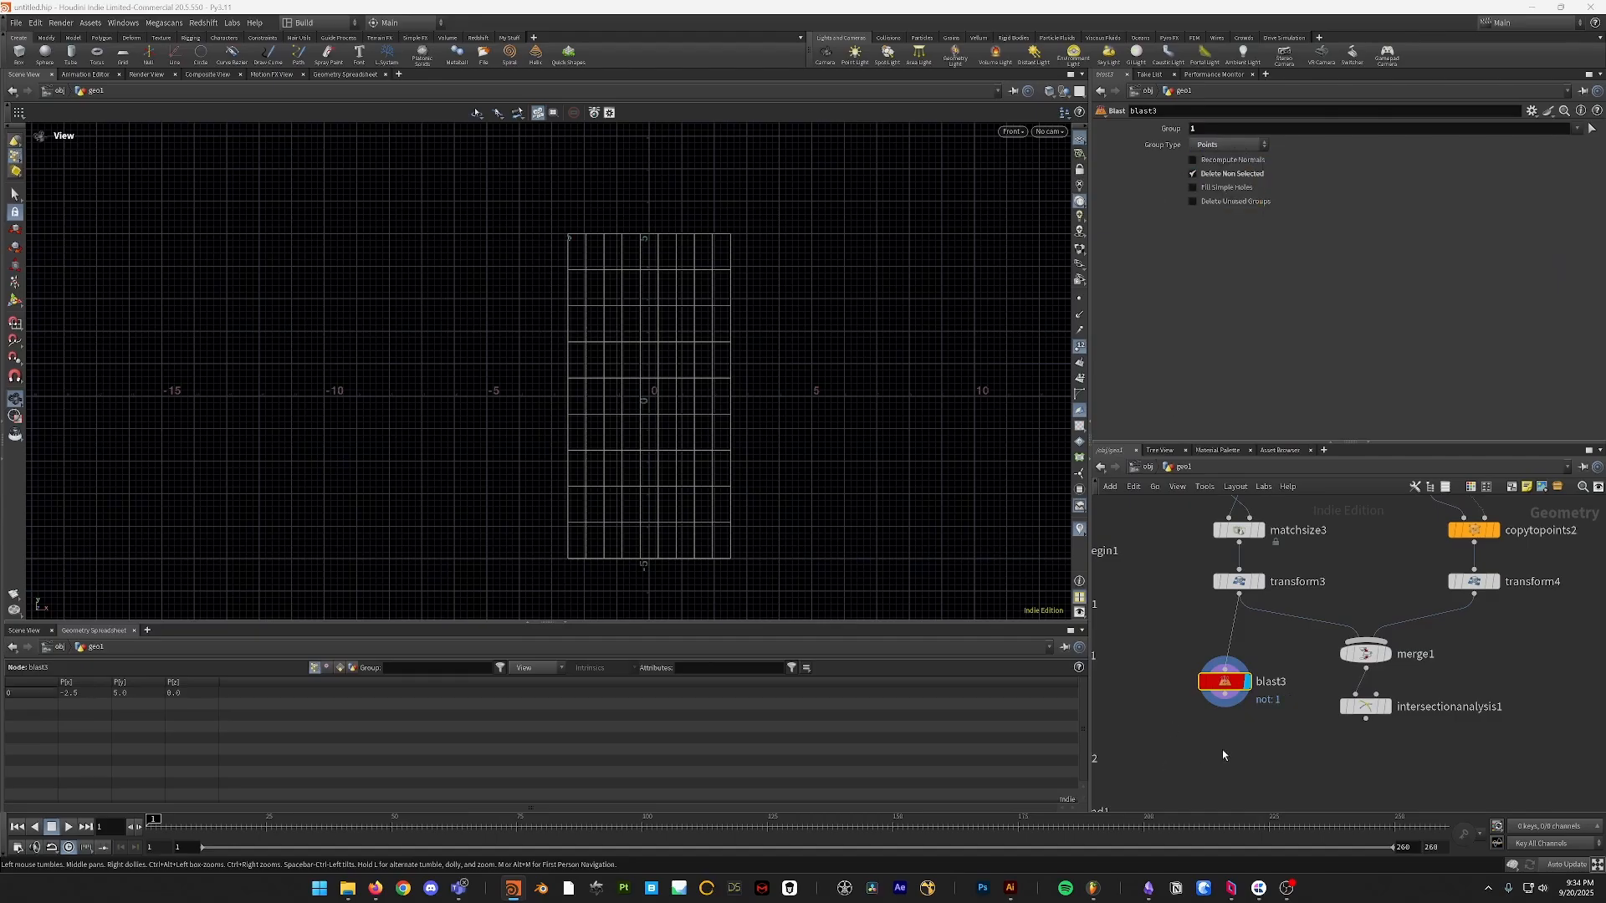
# - Merge the blasted corner point with the Intersection Analysis point in a new Merge node
pyautogui.moveTo(1223, 750); pyautogui.dragTo(1177, 709, button='middle')
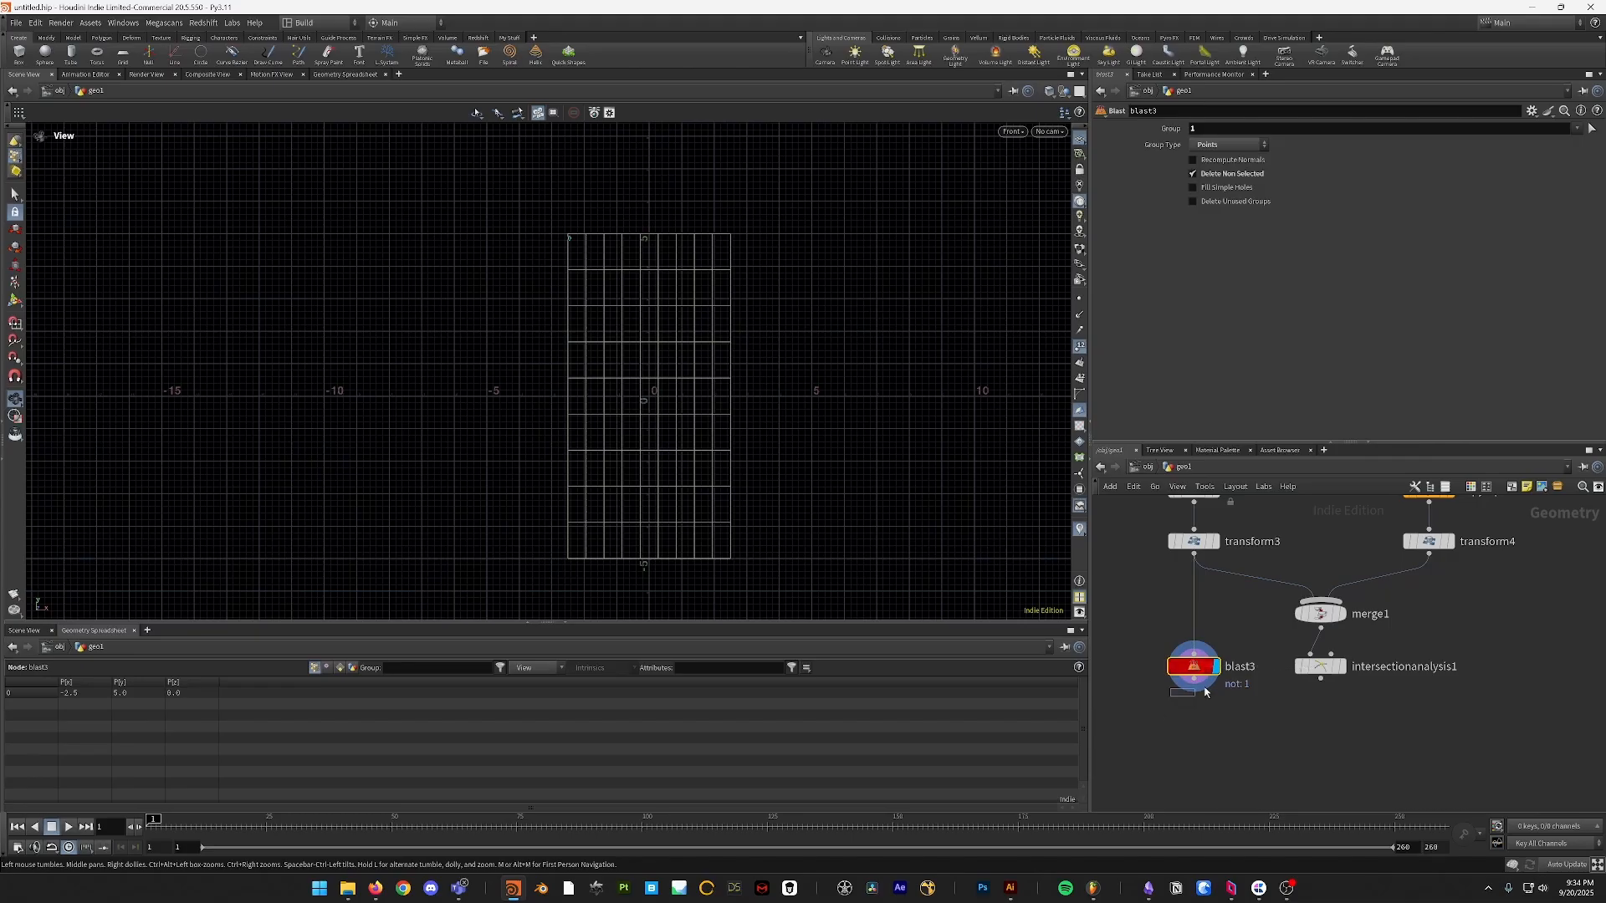
pyautogui.press('Tab')
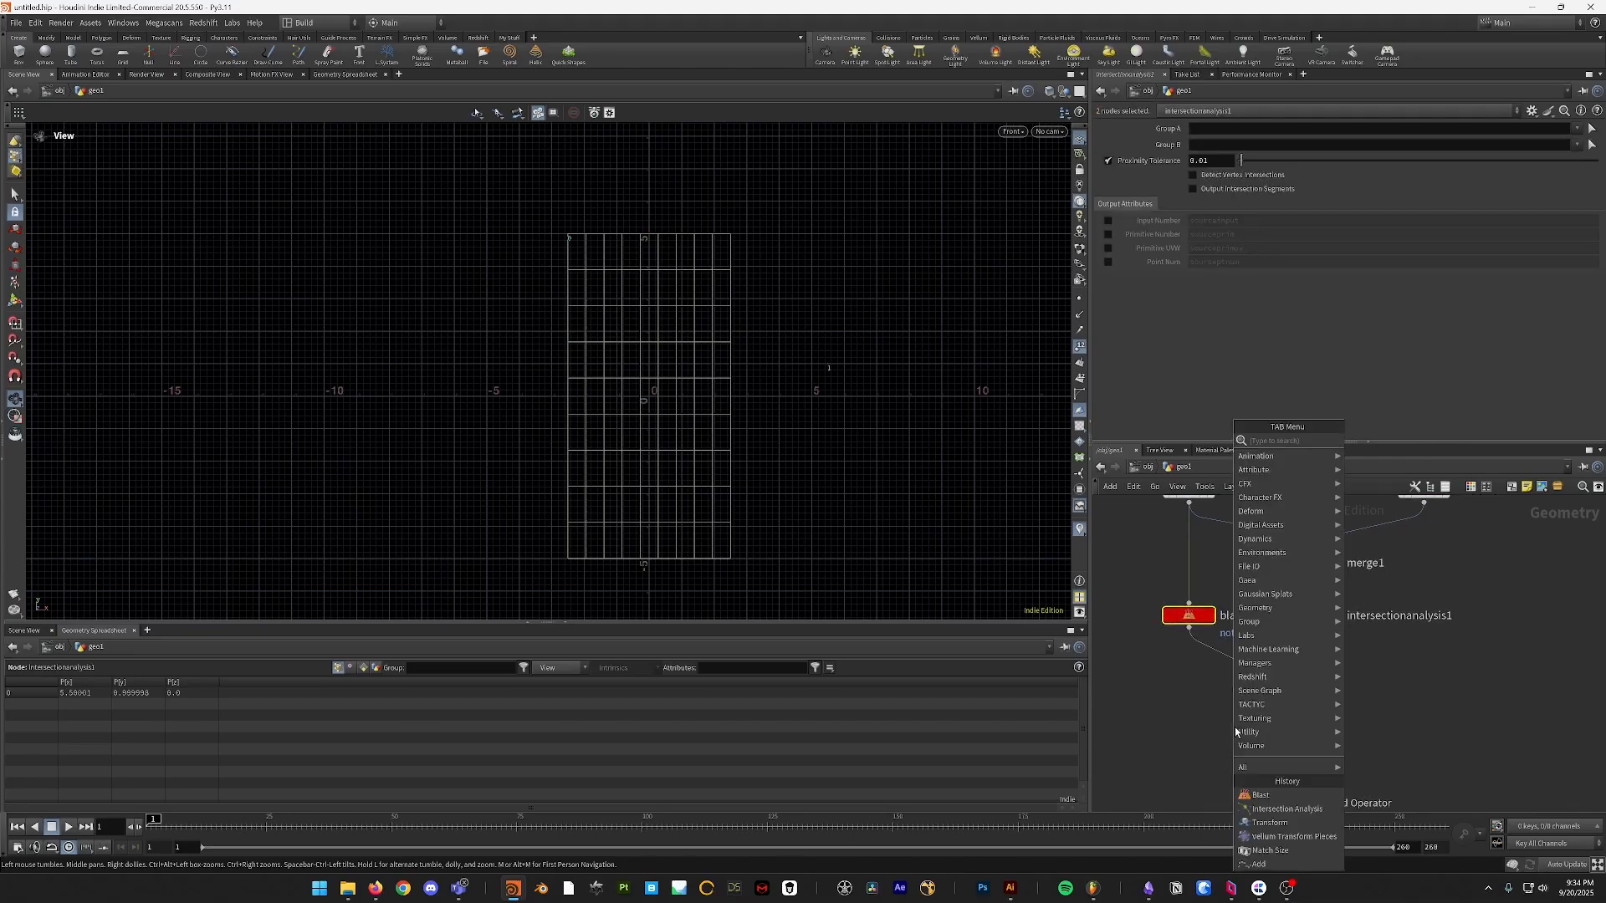
pyautogui.write('merge')
pyautogui.press('Return')
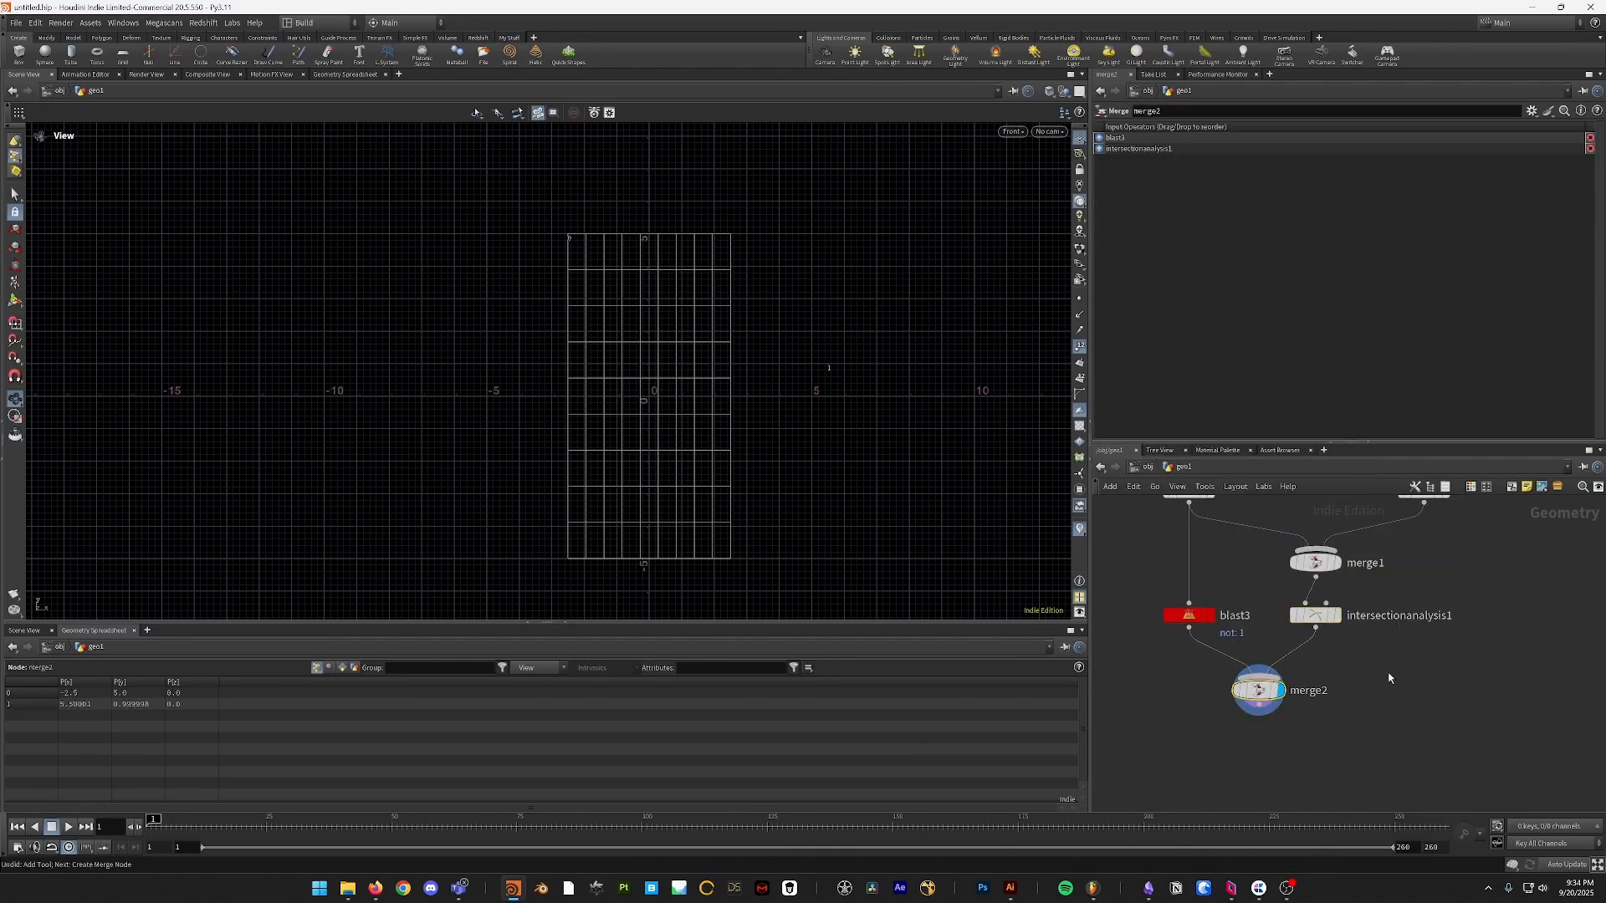
# - Append an Add node after the second Merge, create one polygon with pattern 0-1, and inspect its line against the grid
pyautogui.press('Tab')
pyautogui.write('add')
pyautogui.press('Return')
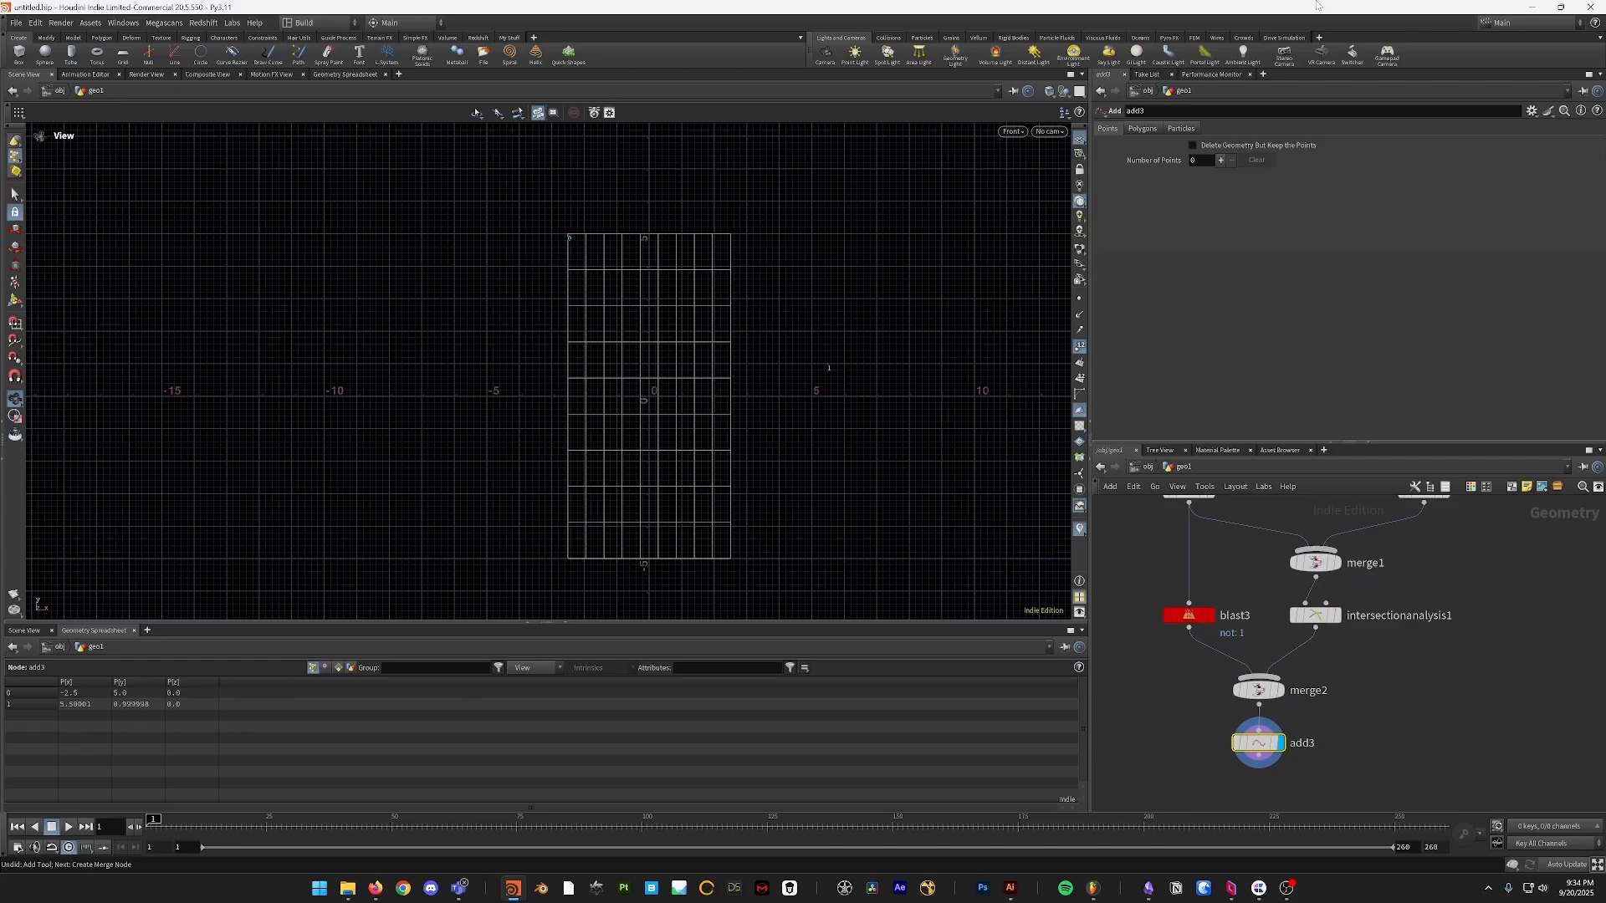
pyautogui.click(1162, 129)
pyautogui.click(1222, 178)
pyautogui.click(1245, 195)
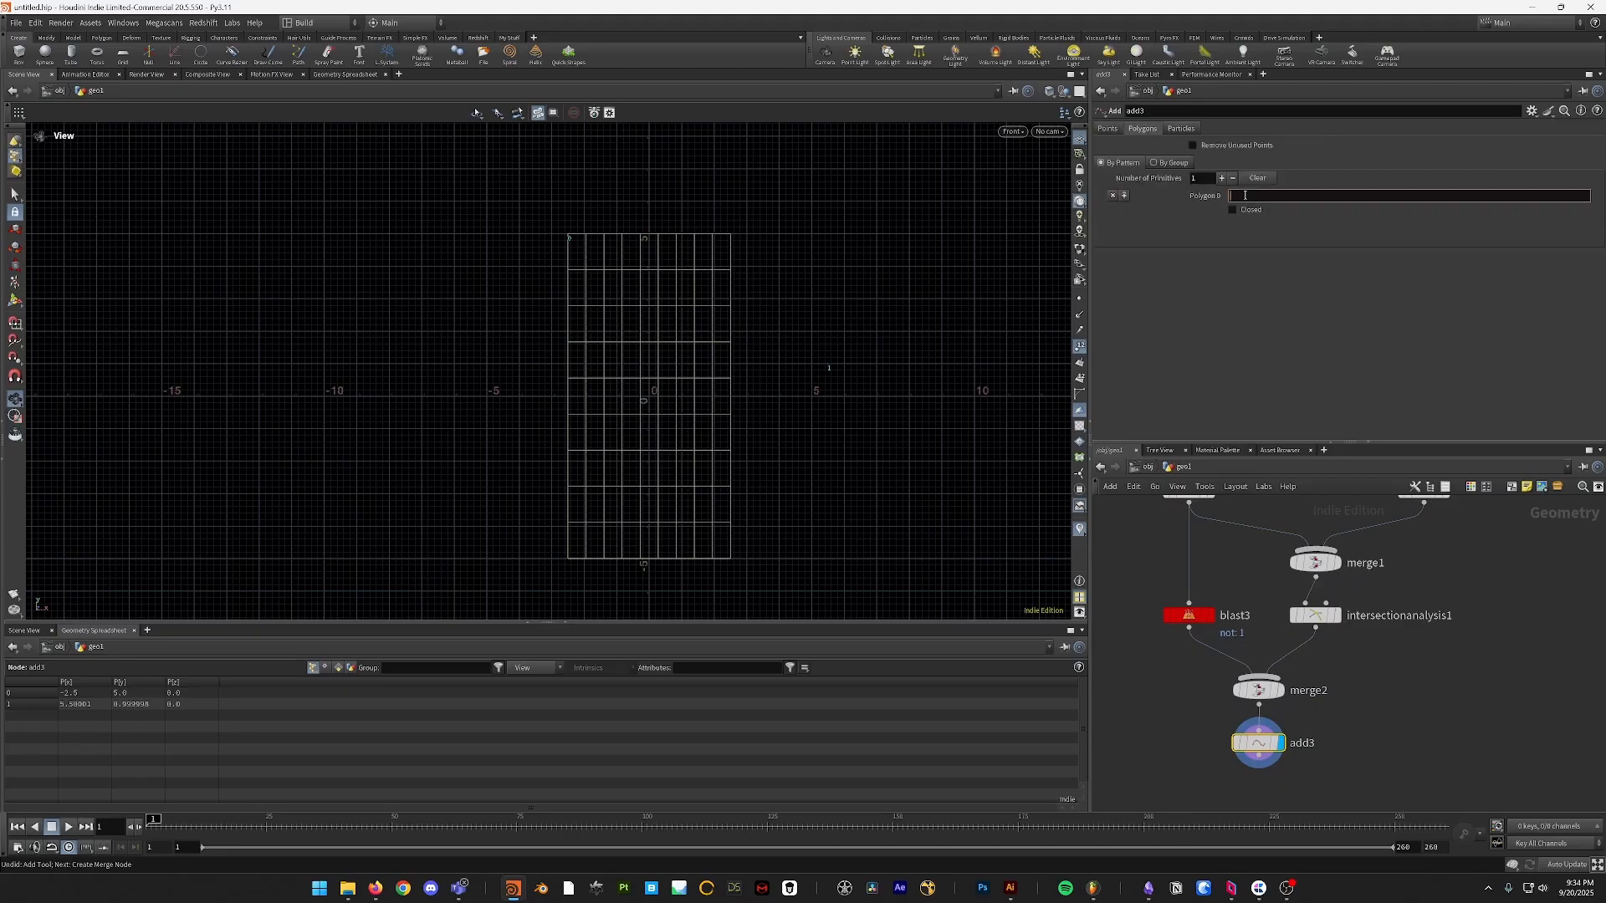
pyautogui.write('0-1')
pyautogui.press('Return')
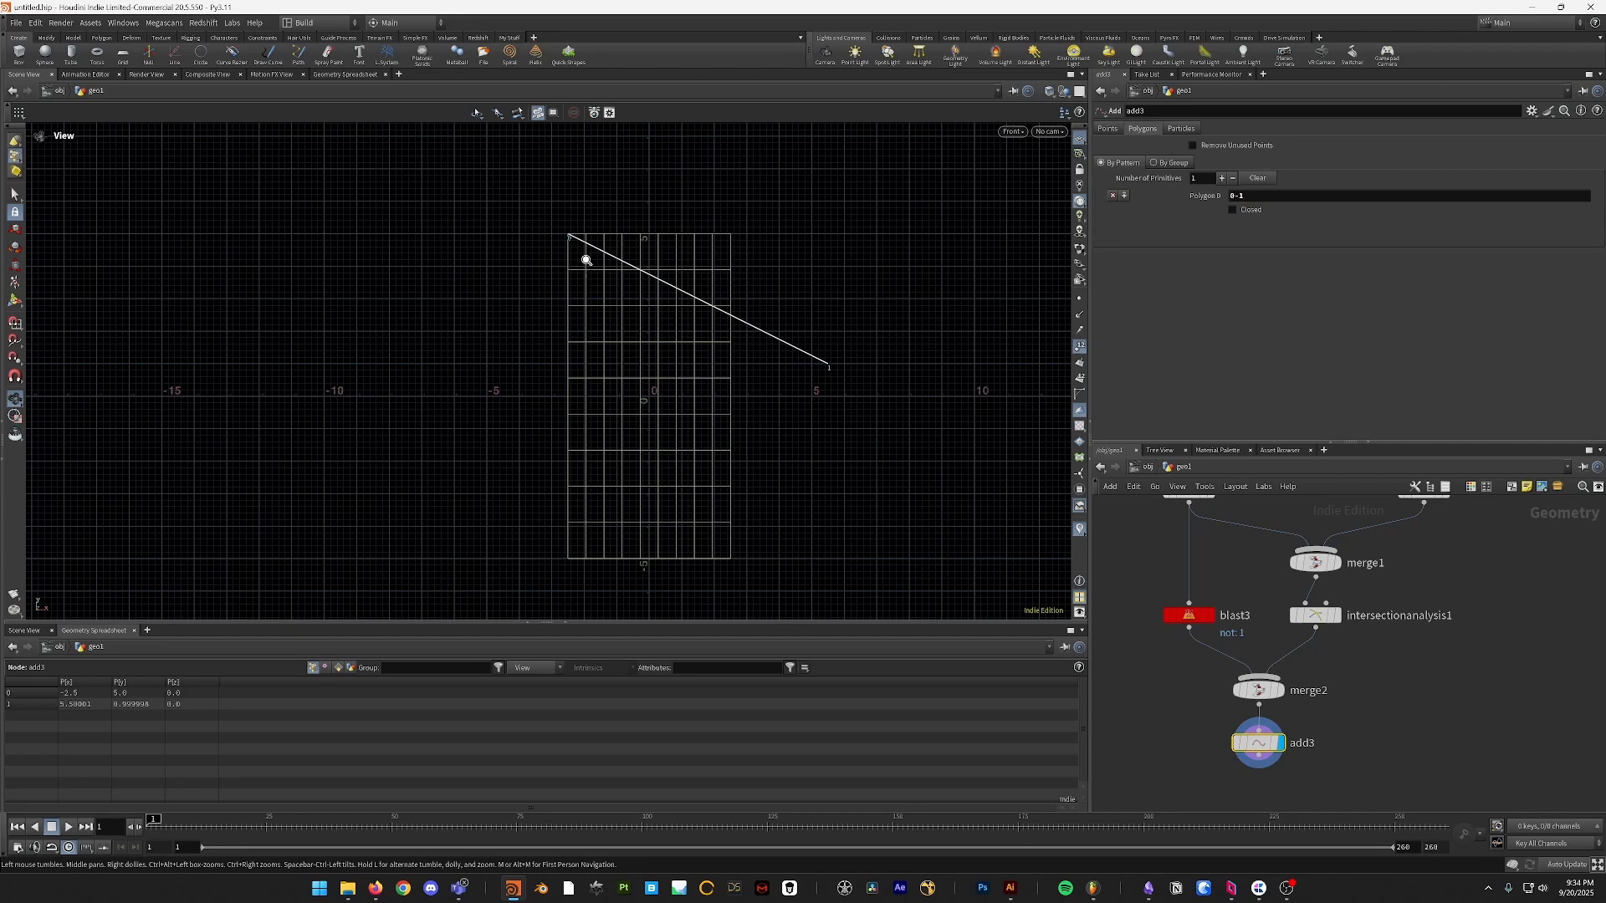
pyautogui.scroll(5, 589, 261)
pyautogui.scroll(1, 684, 385)
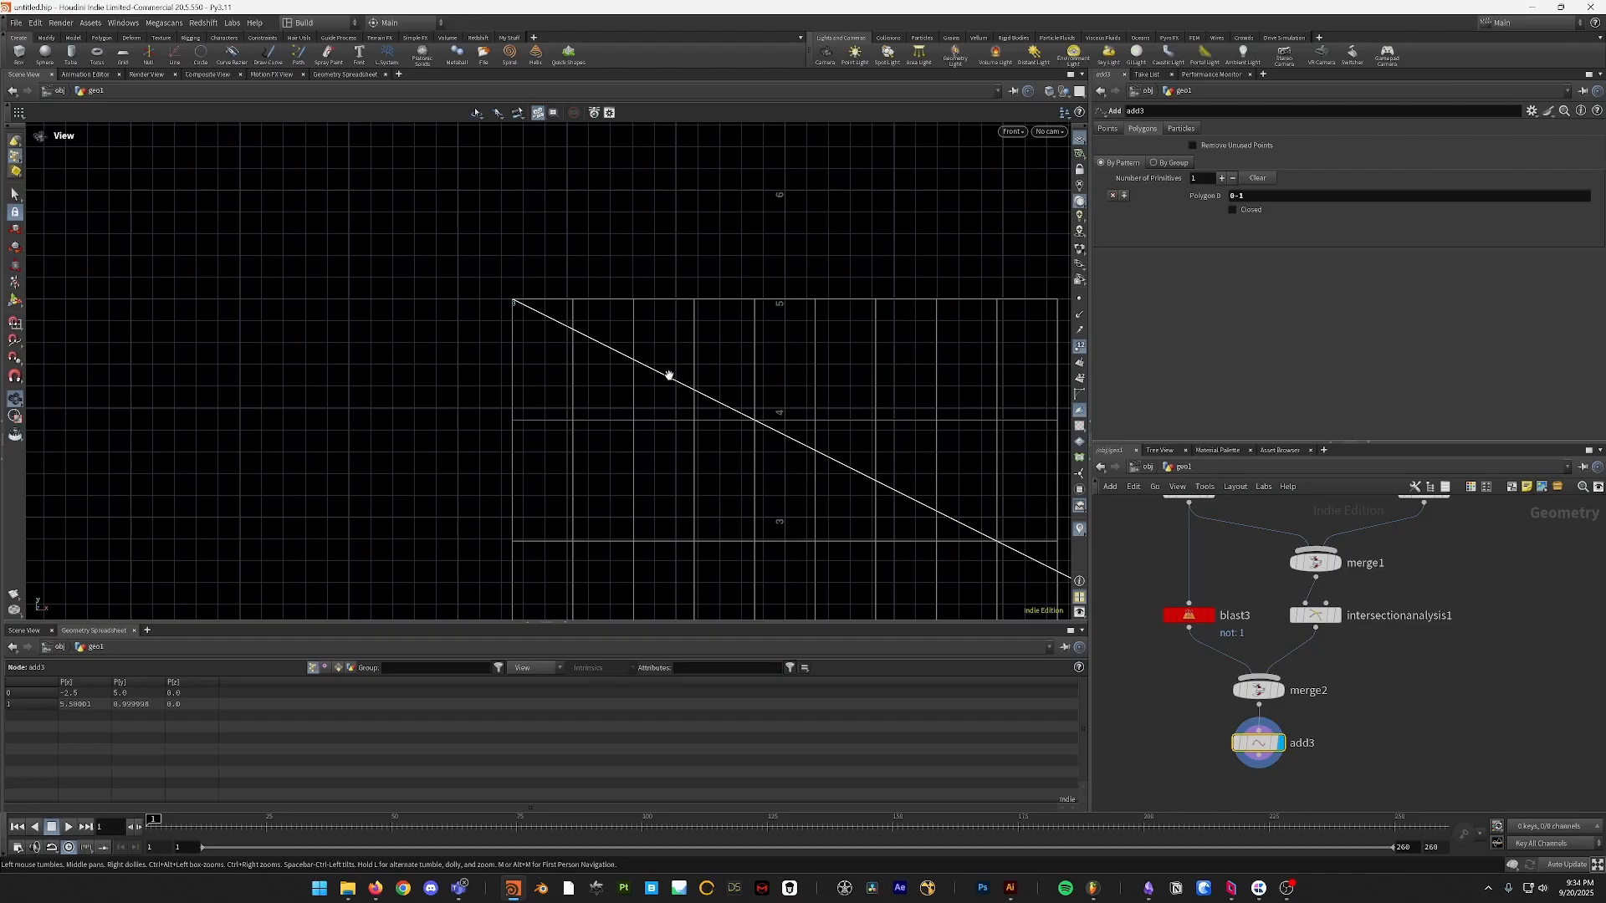
# - Examine how the polygon line from the grid's corner to the intersection point lies across the whole grid
pyautogui.moveTo(565, 542); pyautogui.dragTo(591, 399, button='middle')
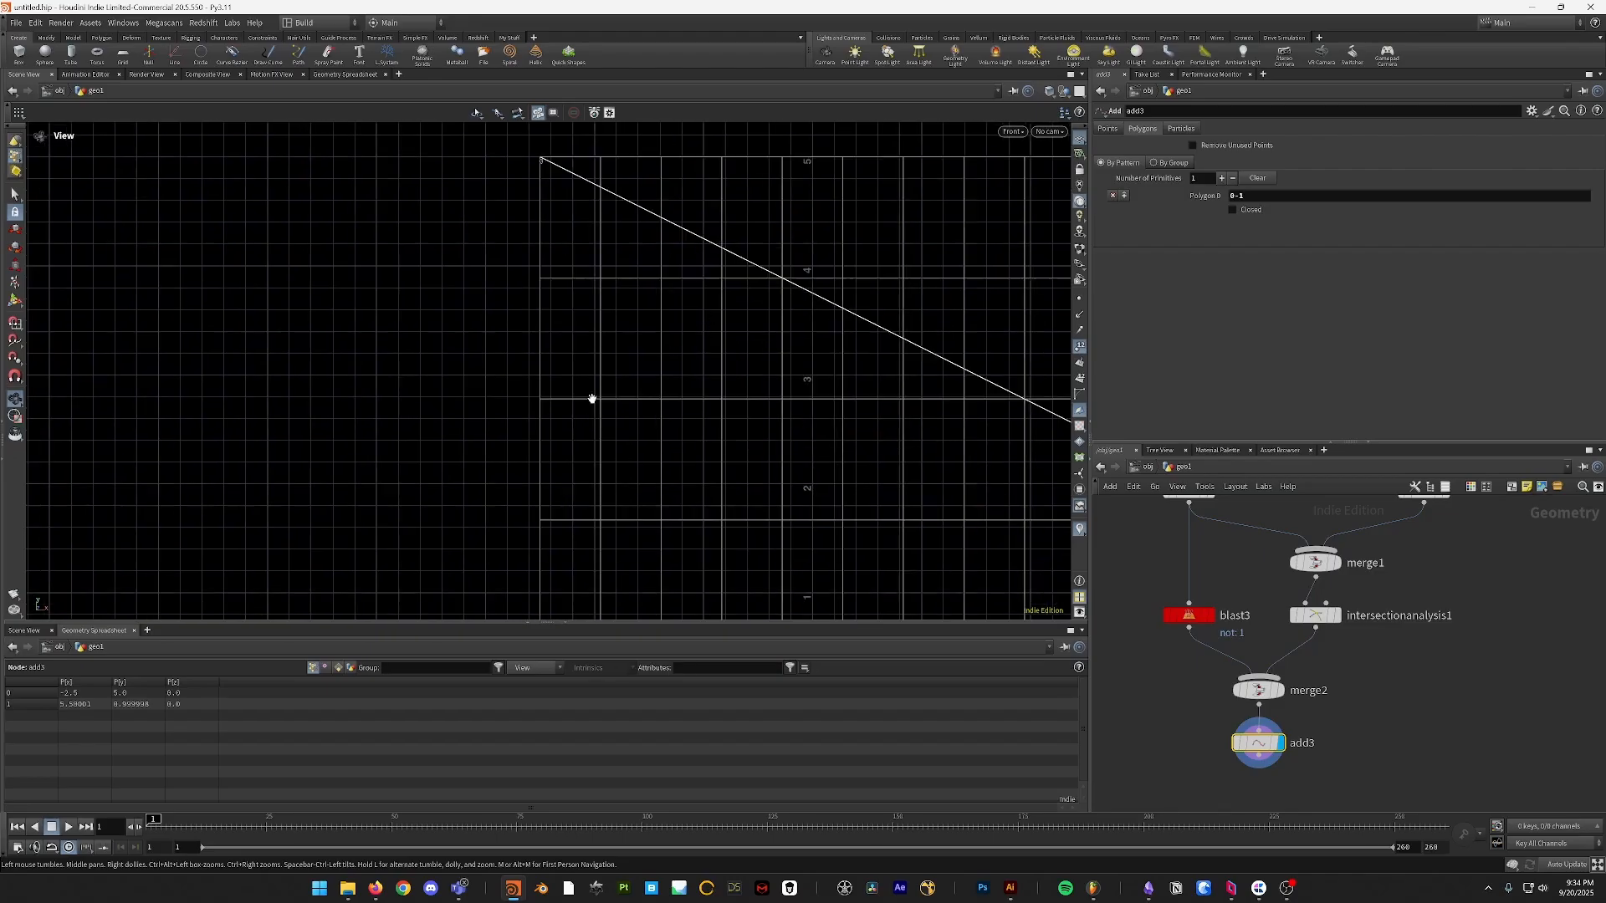
pyautogui.scroll(-5, 650, 290)
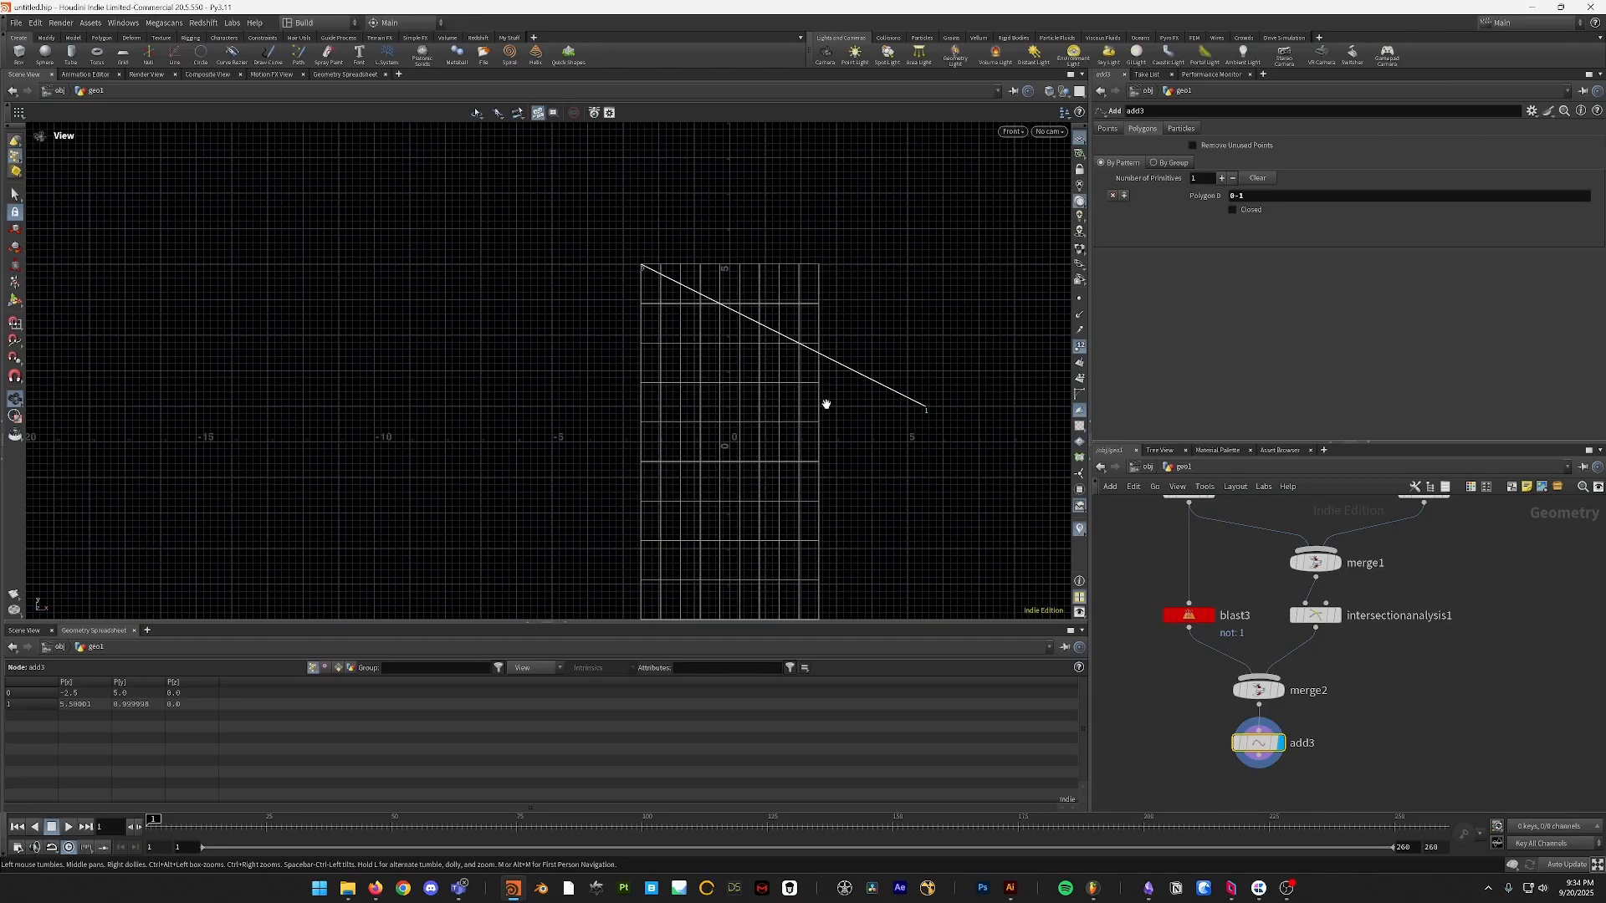
pyautogui.scroll(-1, 727, 357)
pyautogui.scroll(1, 639, 205)
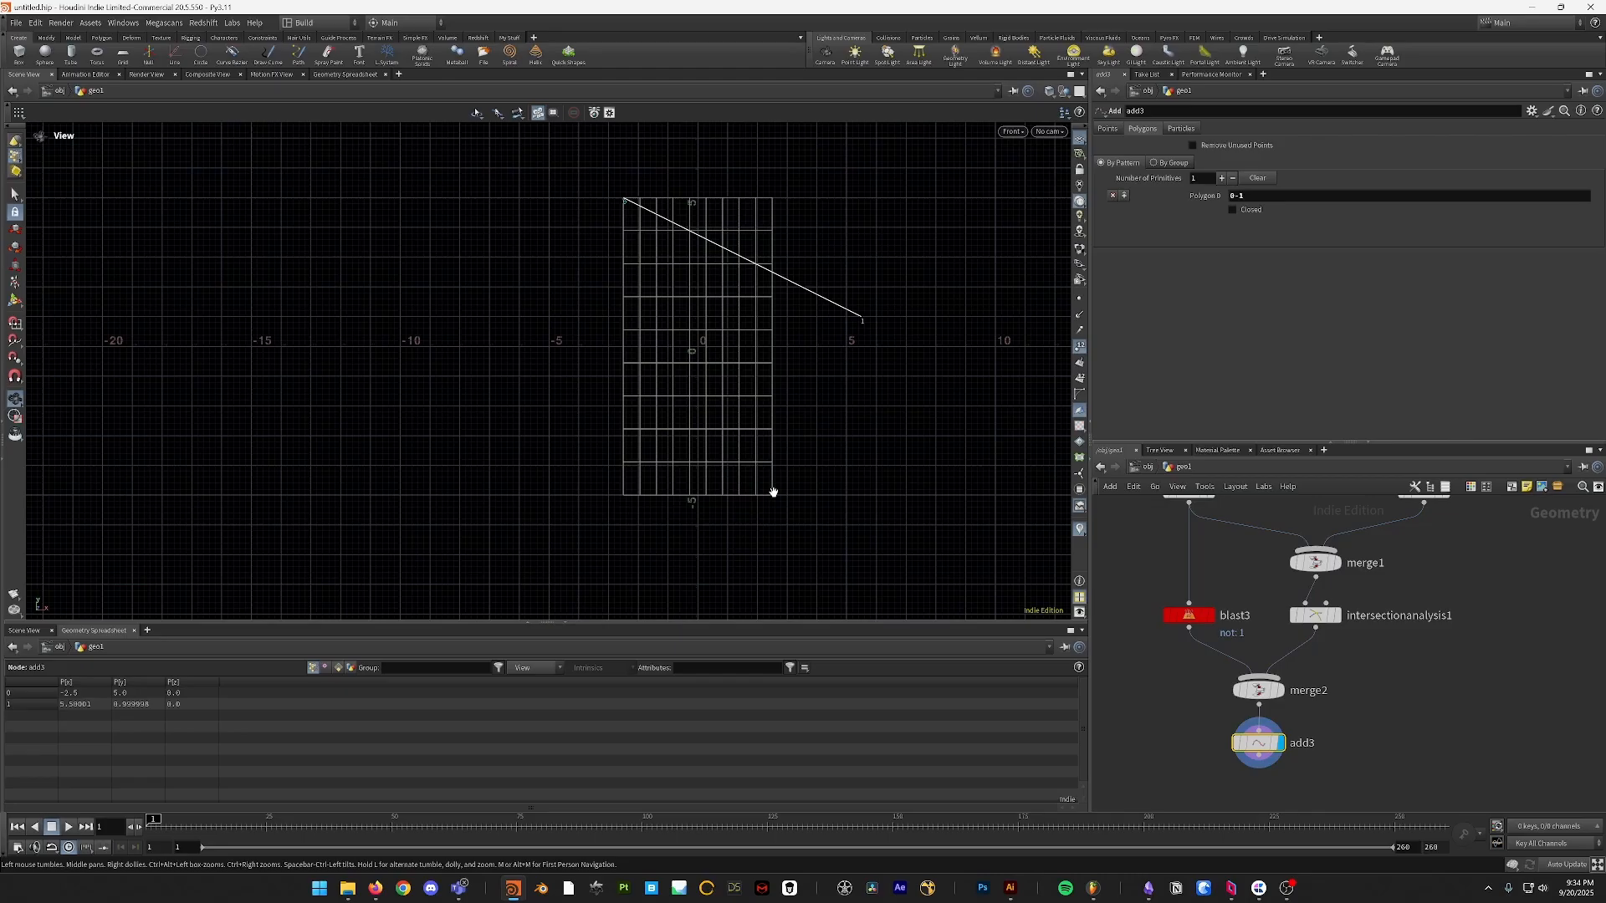
pyautogui.moveTo(1447, 726)
pyautogui.mouseDown(button='middle')
pyautogui.moveTo(1464, 636)
pyautogui.moveTo(1440, 724)
pyautogui.mouseUp(button='middle')
pyautogui.scroll(-7, 1458, 643)
pyautogui.scroll(5, 1429, 687)
pyautogui.moveTo(1347, 665); pyautogui.dragTo(1320, 751, button='middle')
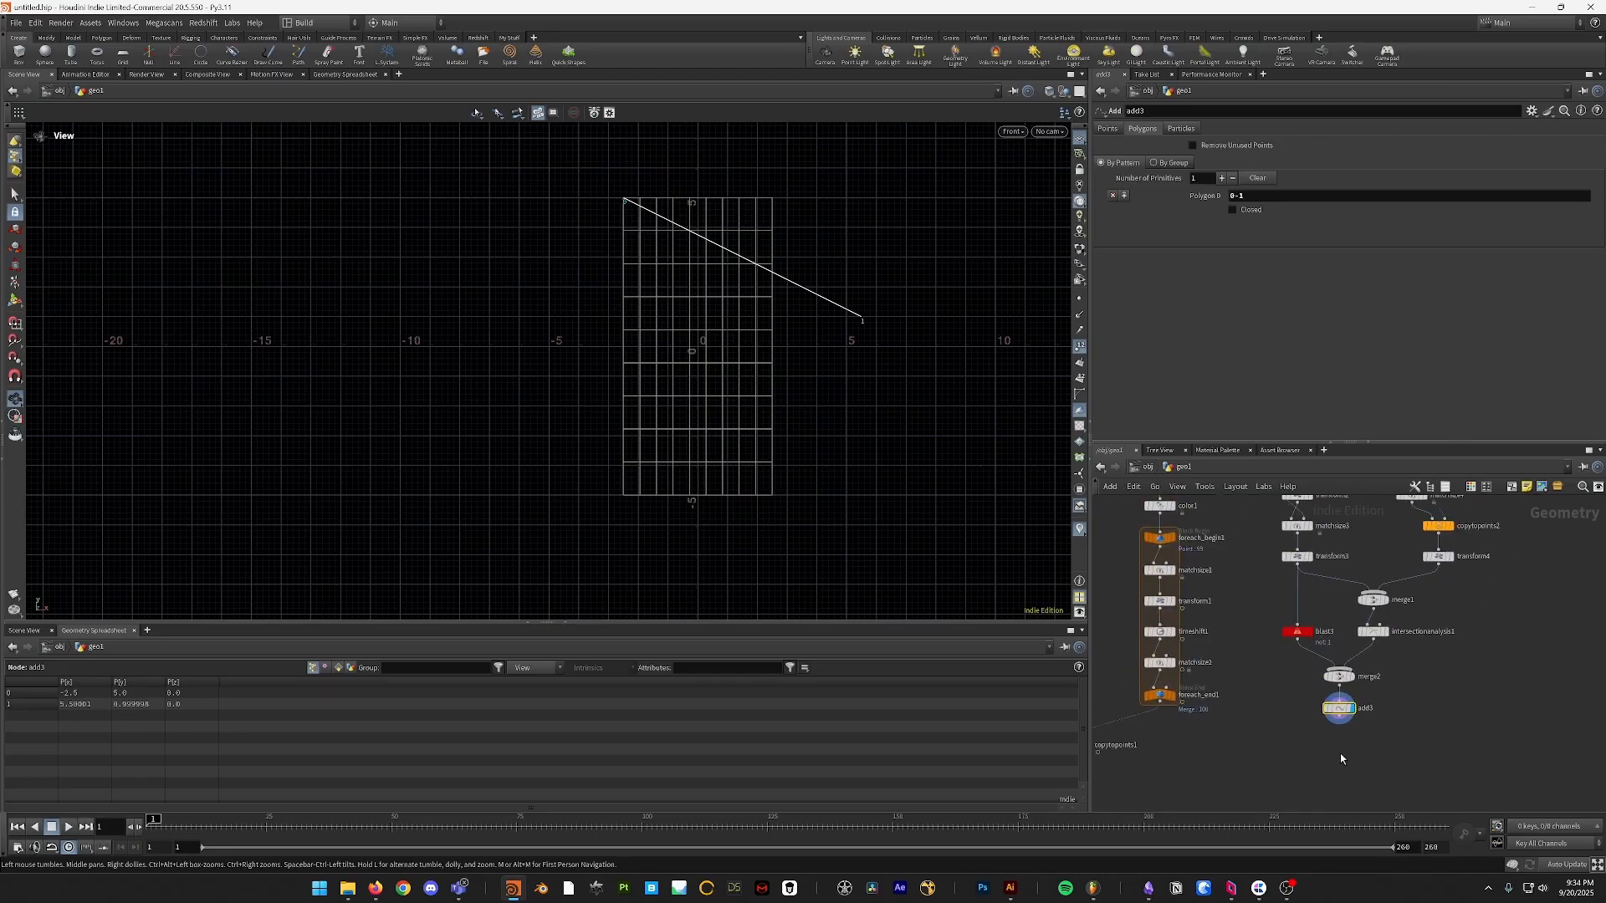
# - Try to move the line with a Transform node appended after add3, and delete that node
pyautogui.press('Tab')
pyautogui.write('transform')
pyautogui.press('Return')
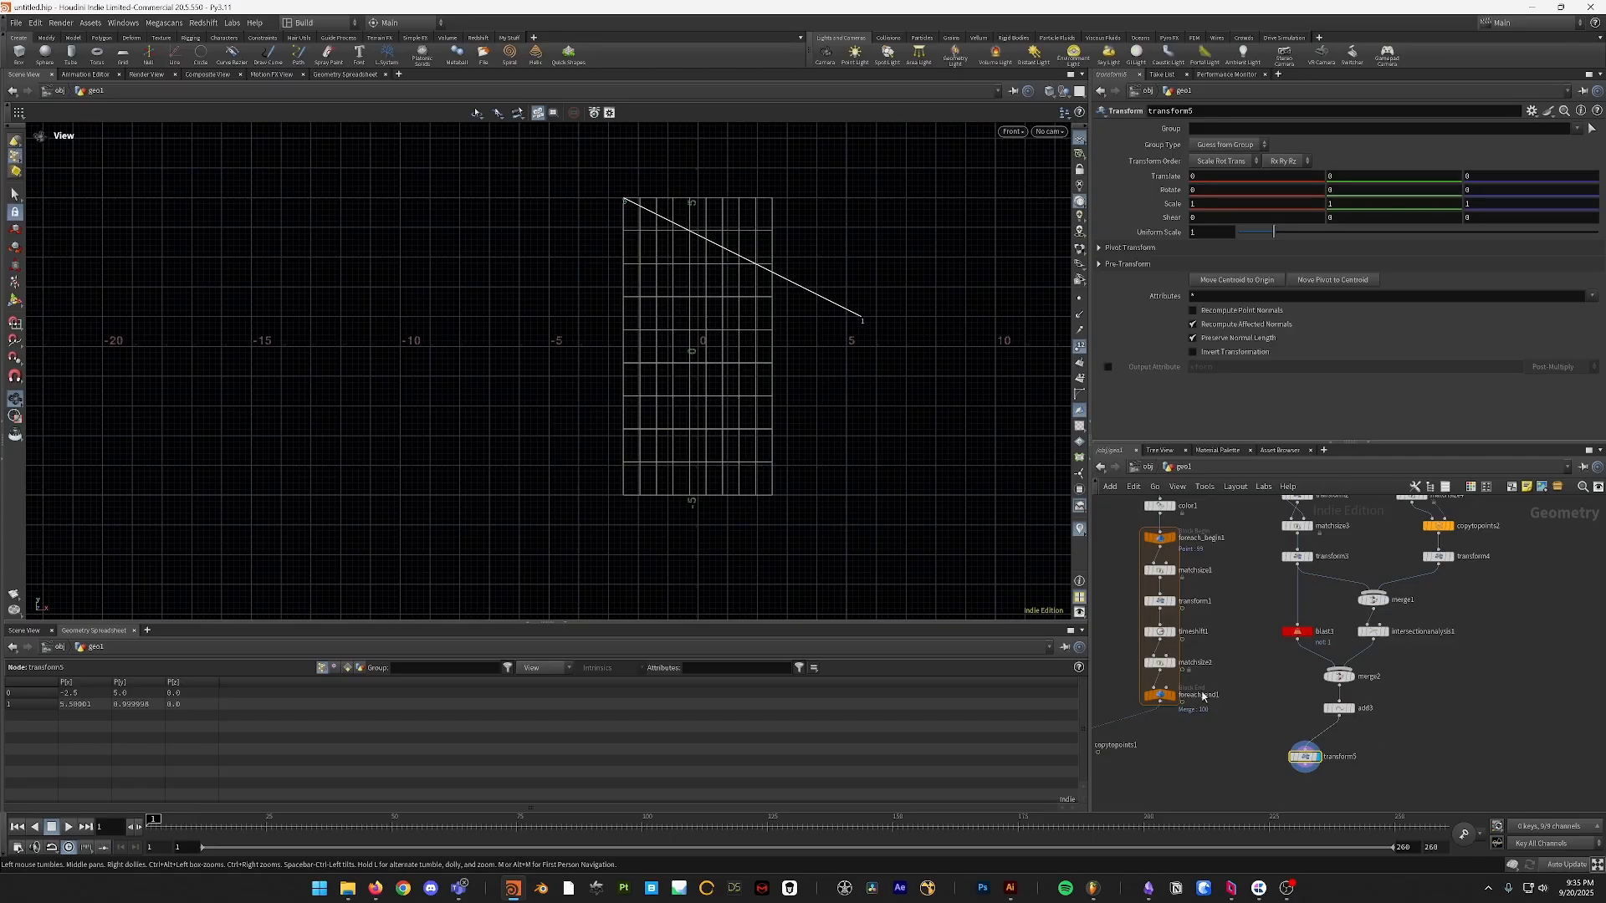
pyautogui.press('Return')
pyautogui.moveTo(842, 196); pyautogui.dragTo(924, 172, button='middle')
pyautogui.scroll(-3, 743, 378)
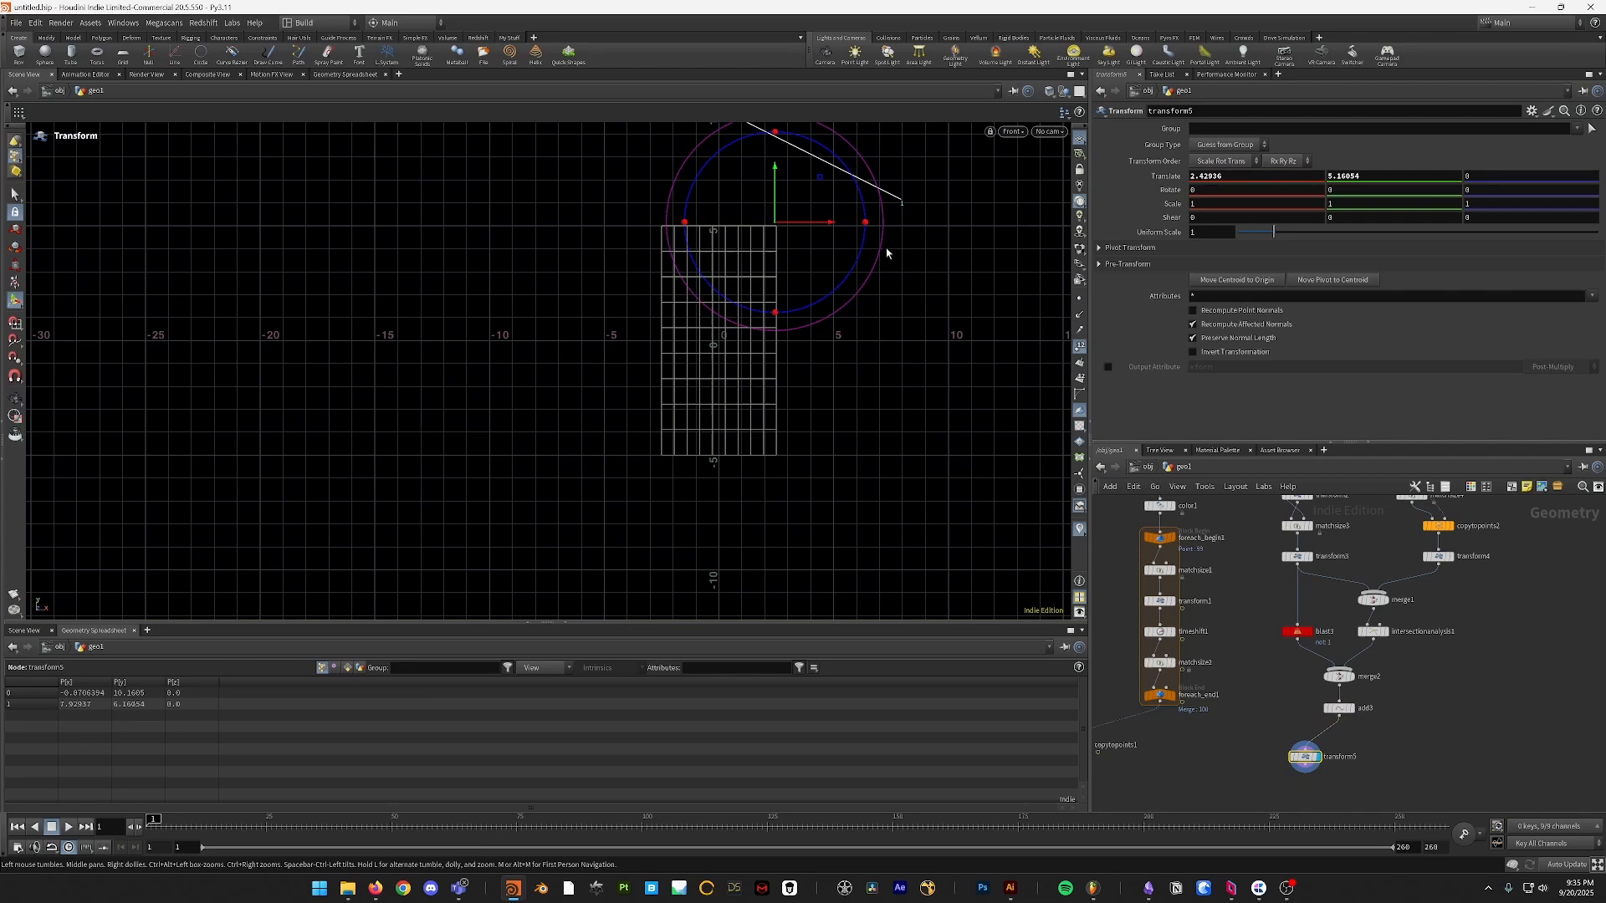
pyautogui.press('Escape')
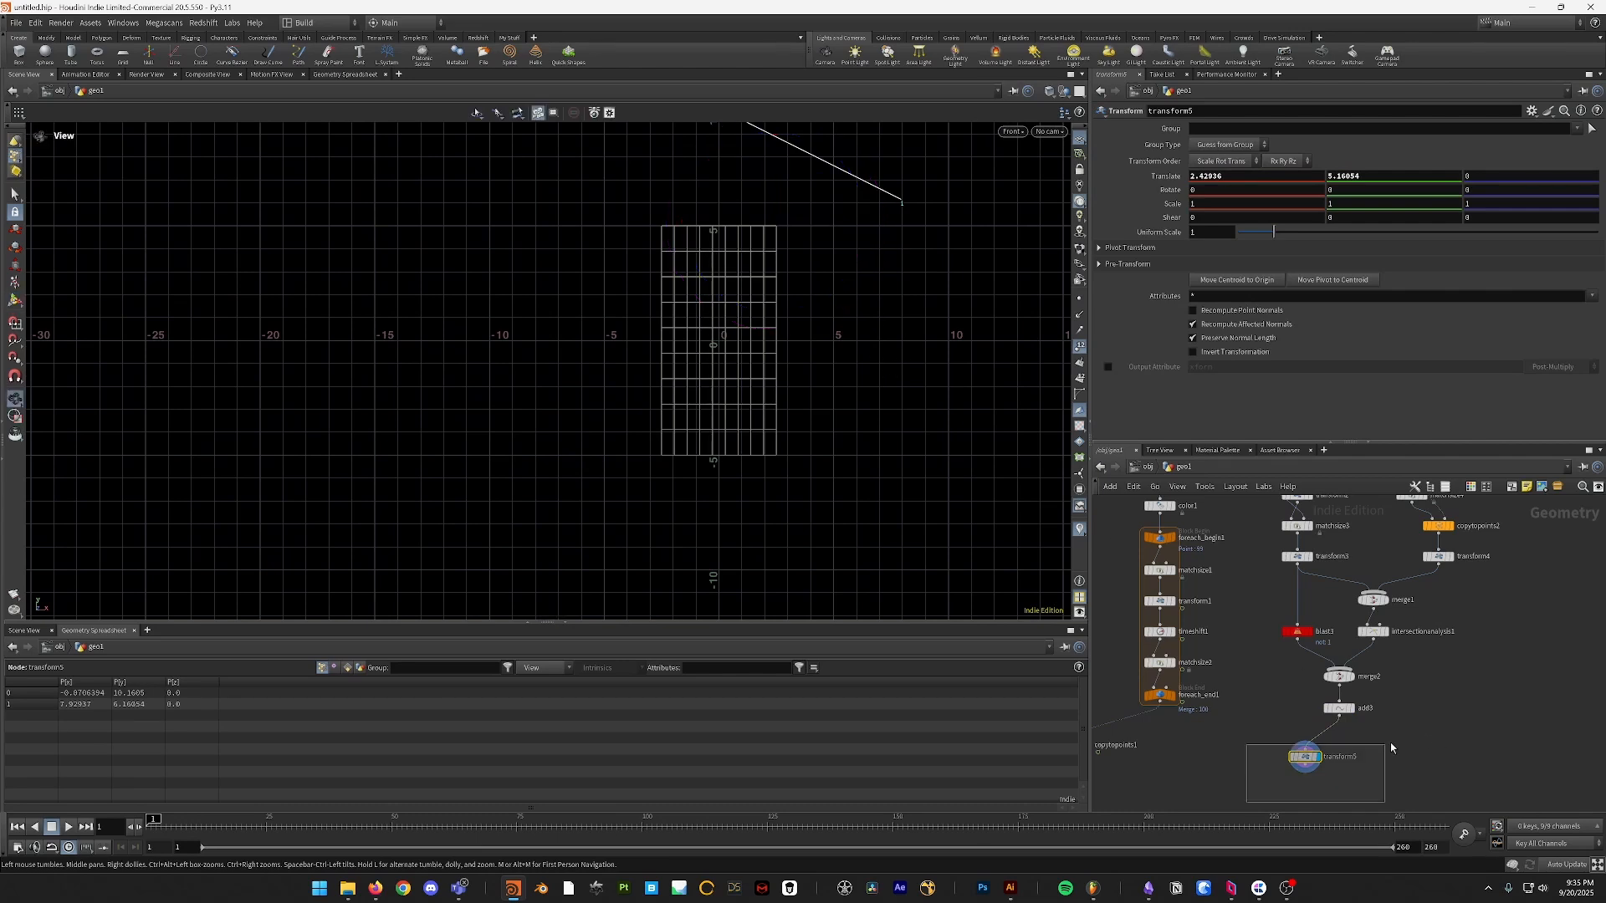
pyautogui.press('Delete')
# - Display add3 again and append an Attribute Wrangle node to its output
pyautogui.click(1340, 708)
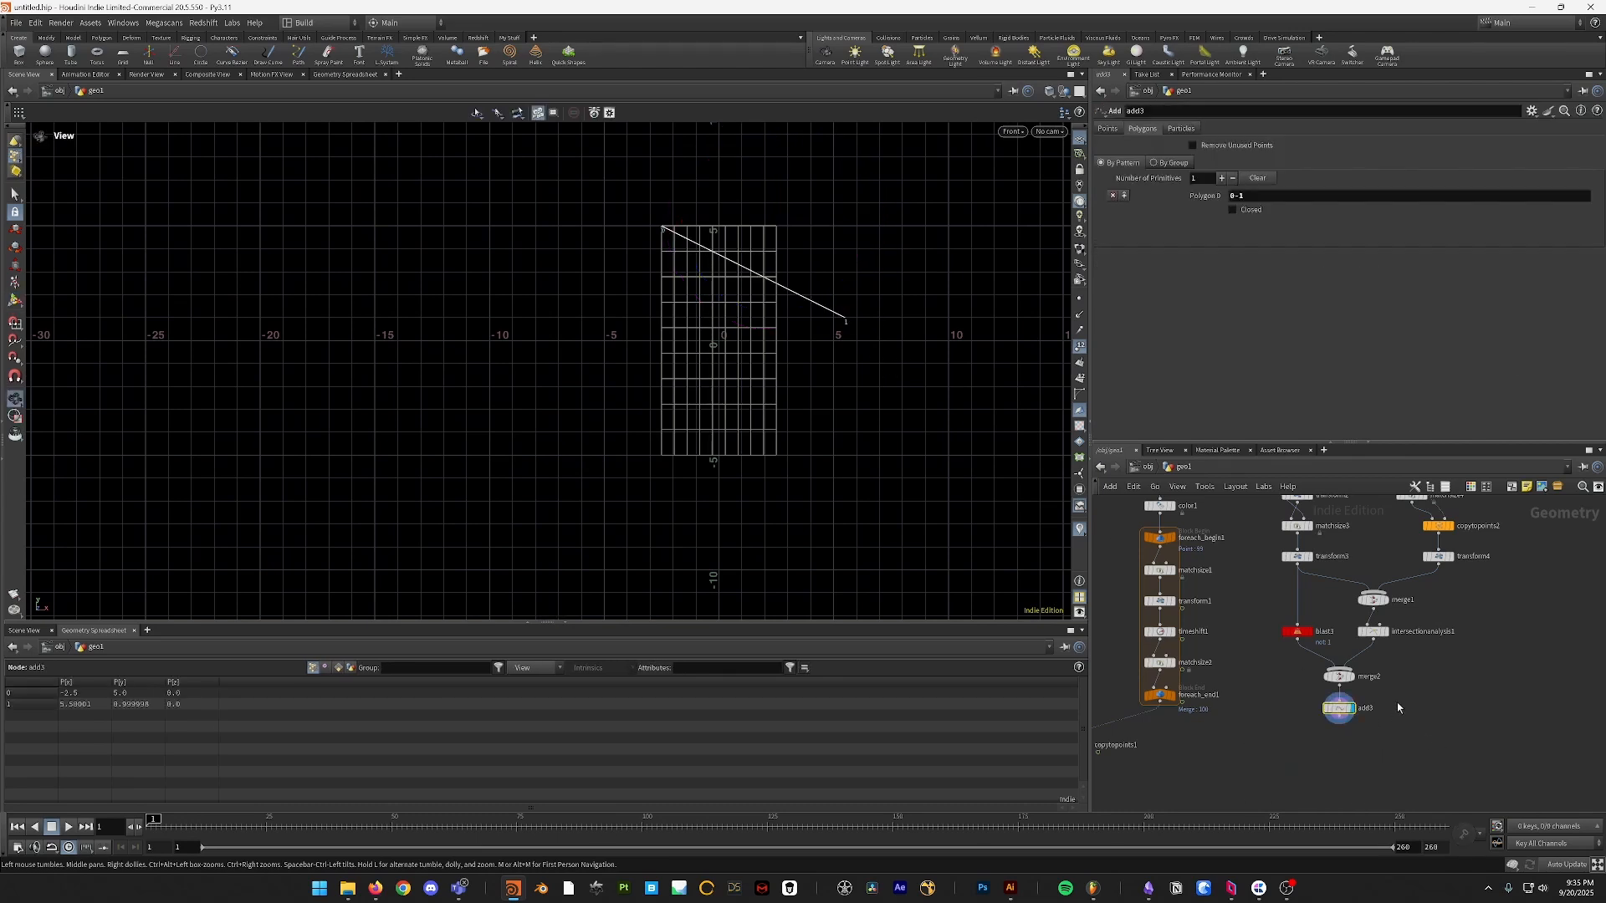
pyautogui.scroll(2, 848, 356)
pyautogui.press('Tab')
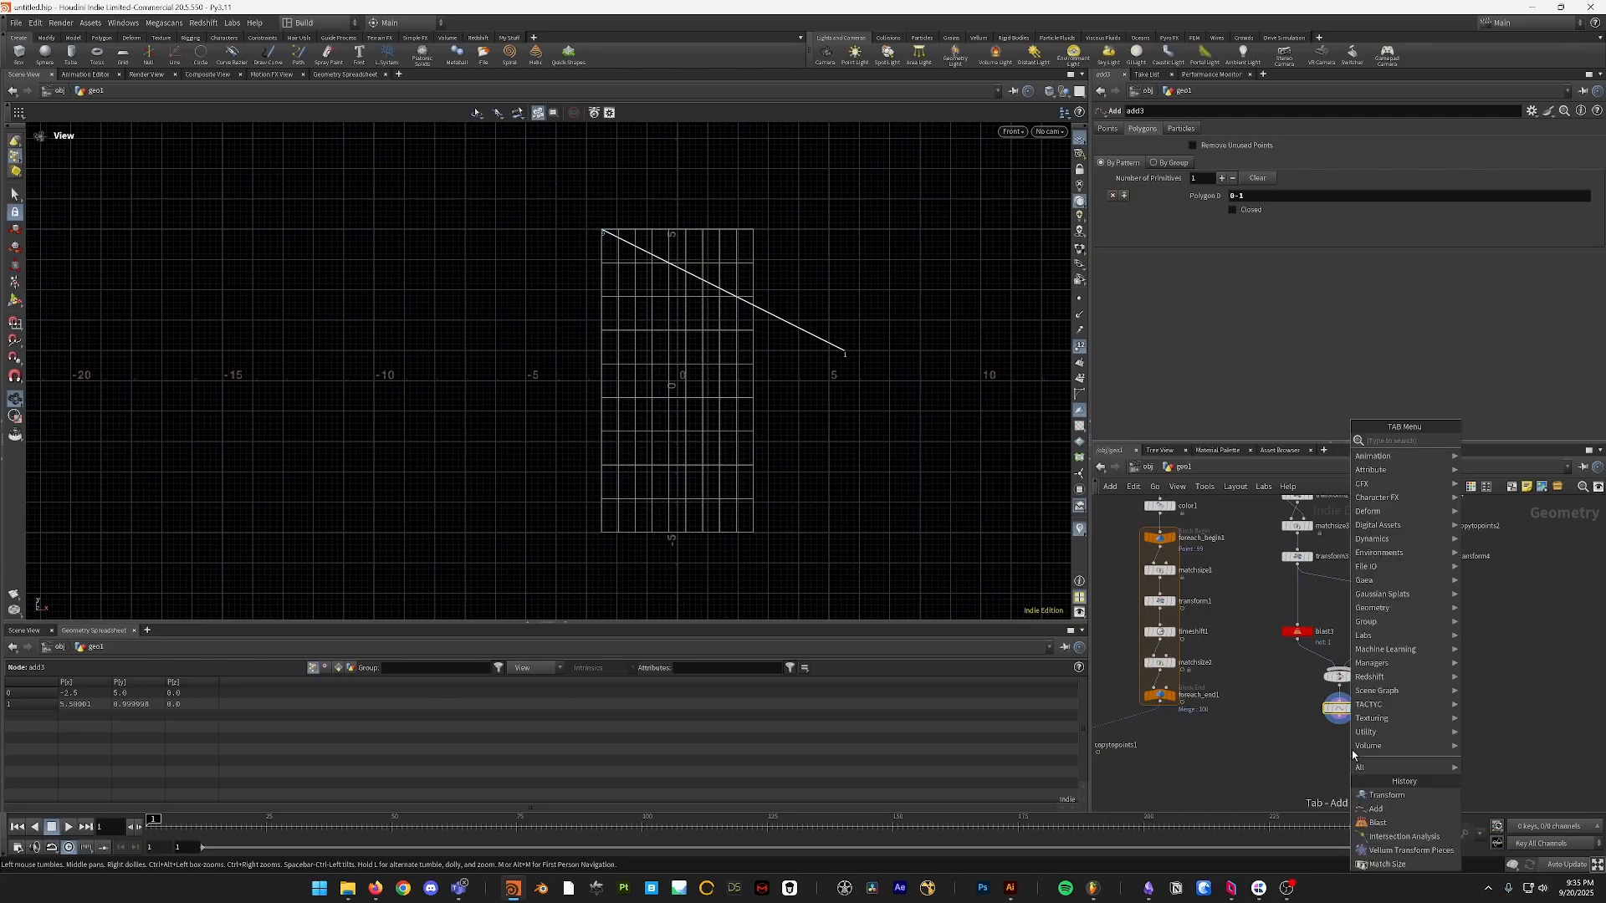
pyautogui.write('att wr')
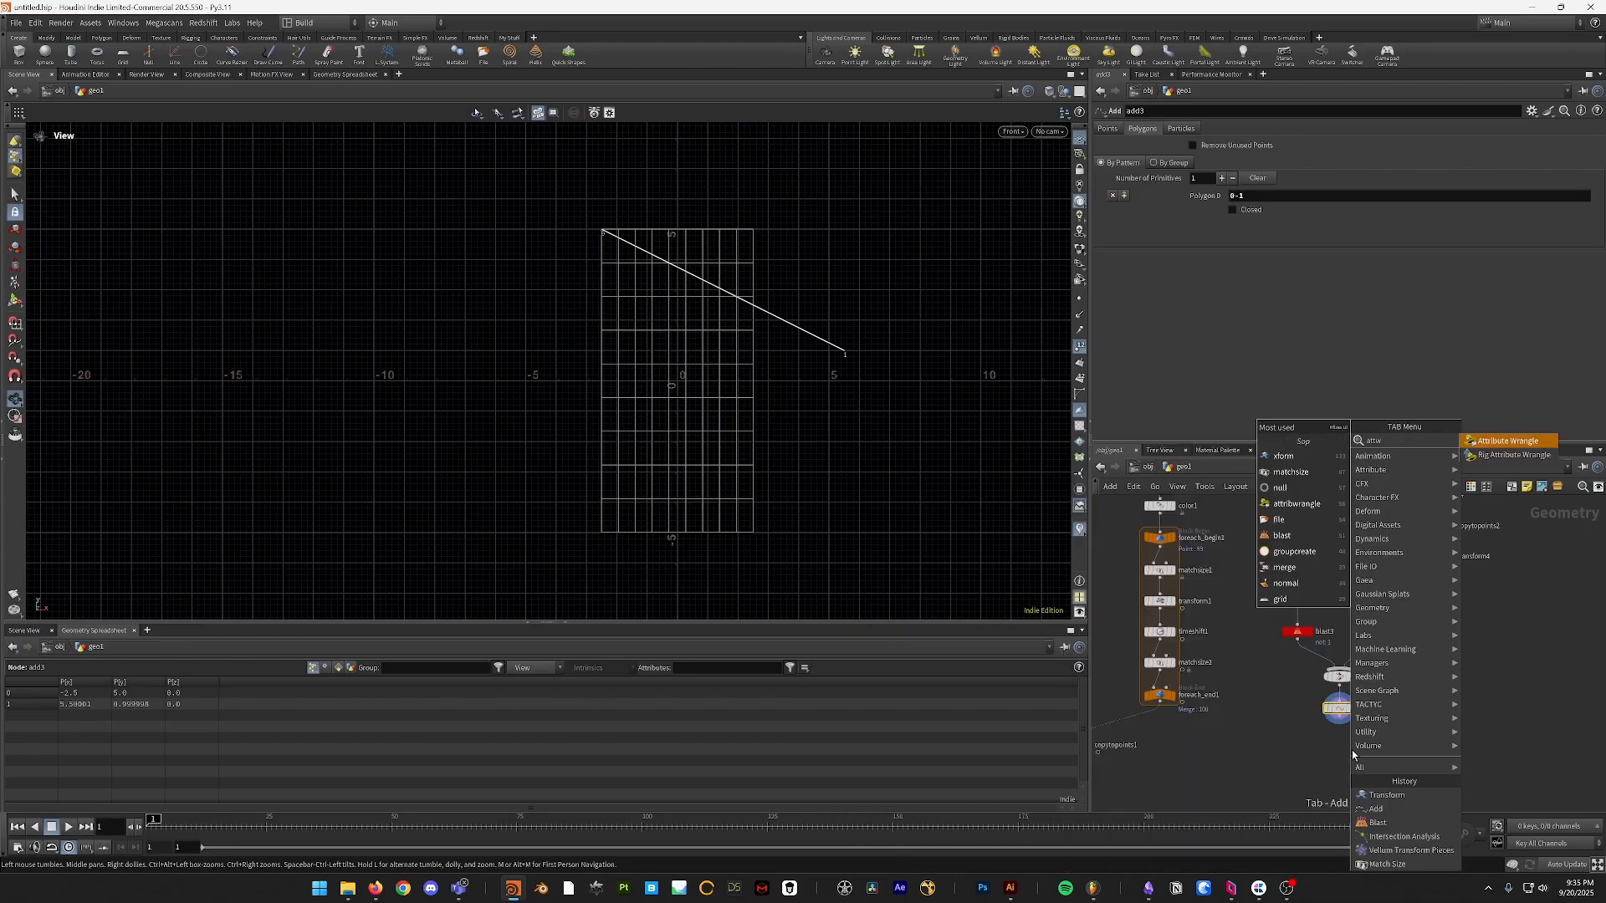
pyautogui.press('Return')
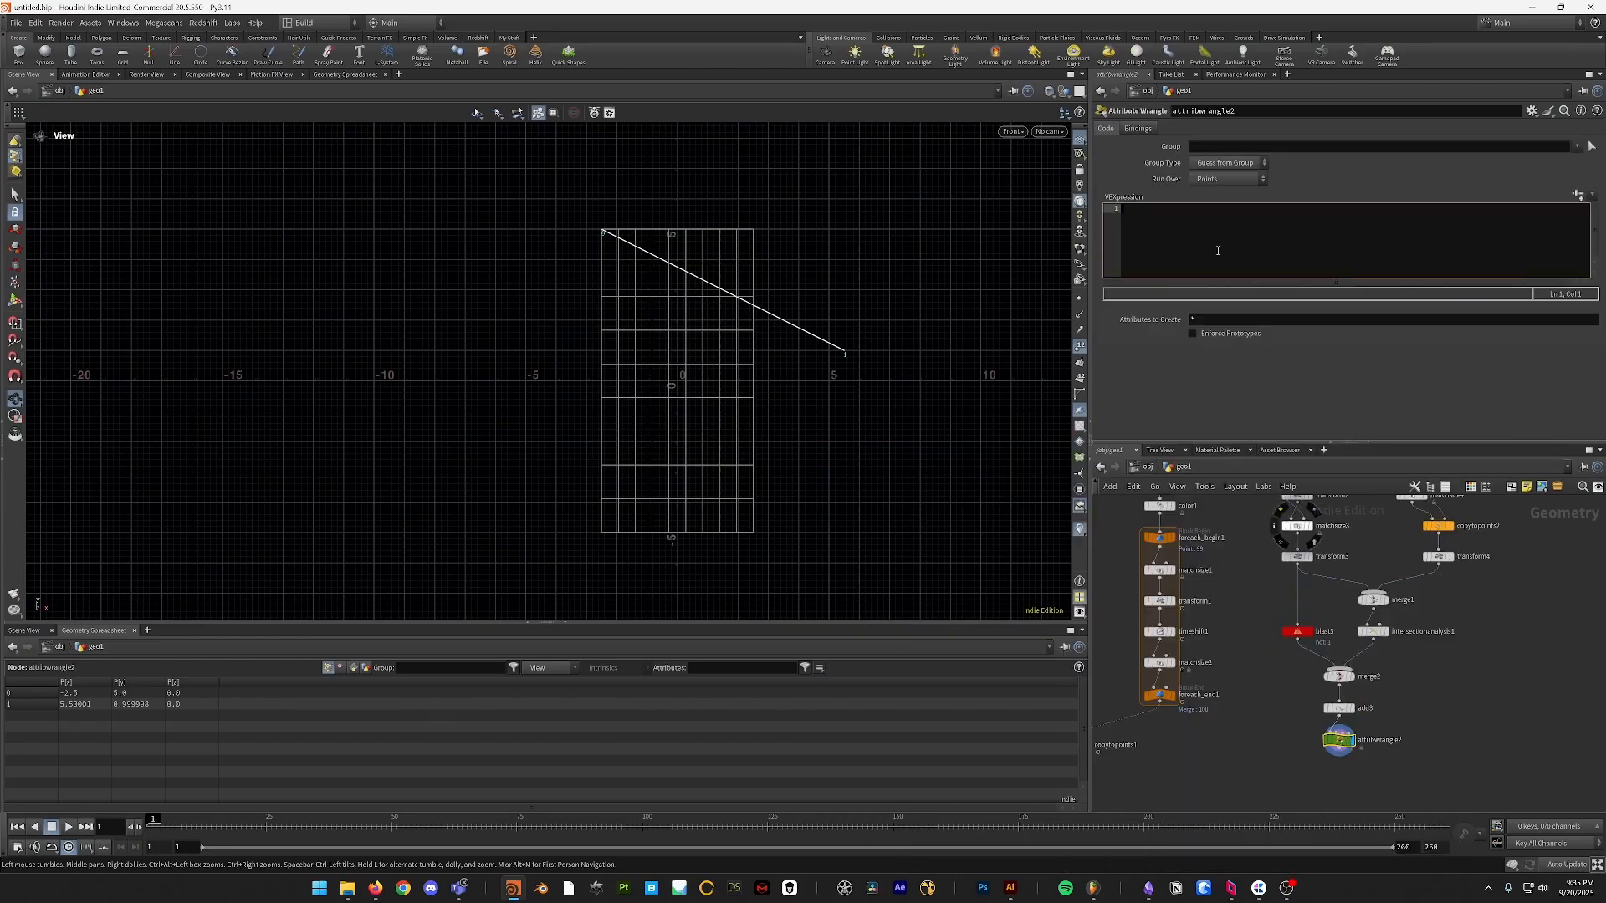
# - Insert a Resample node between add3 and the new Attribute Wrangle
pyautogui.scroll(3, 1330, 720)
pyautogui.press('Tab')
pyautogui.write('resample')
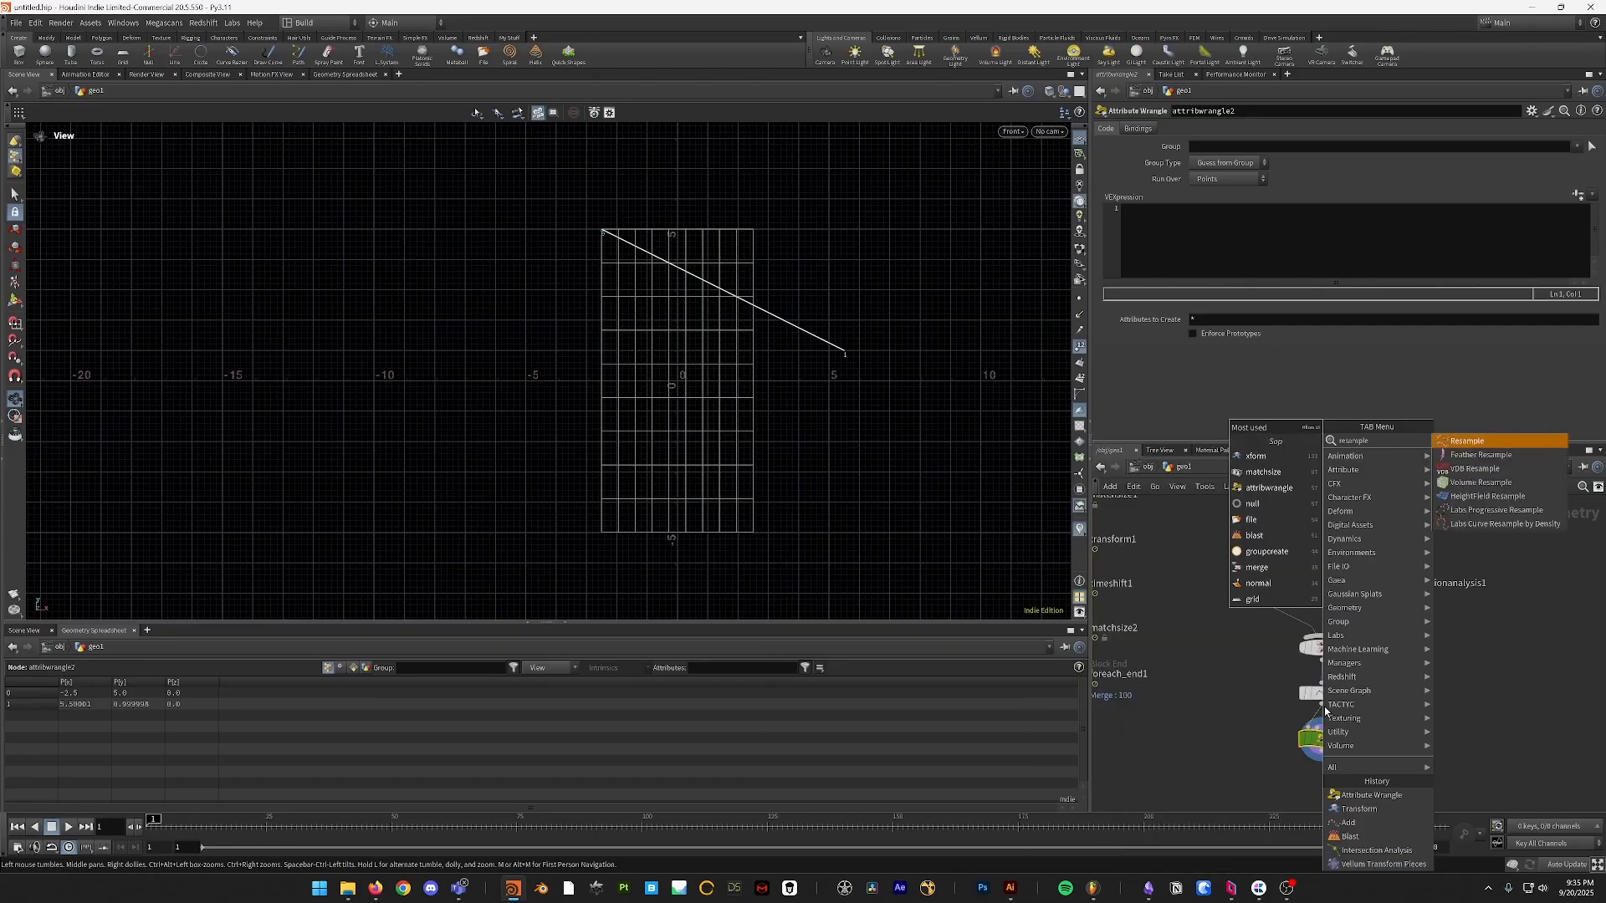
pyautogui.press('Return')
pyautogui.click(1325, 709)
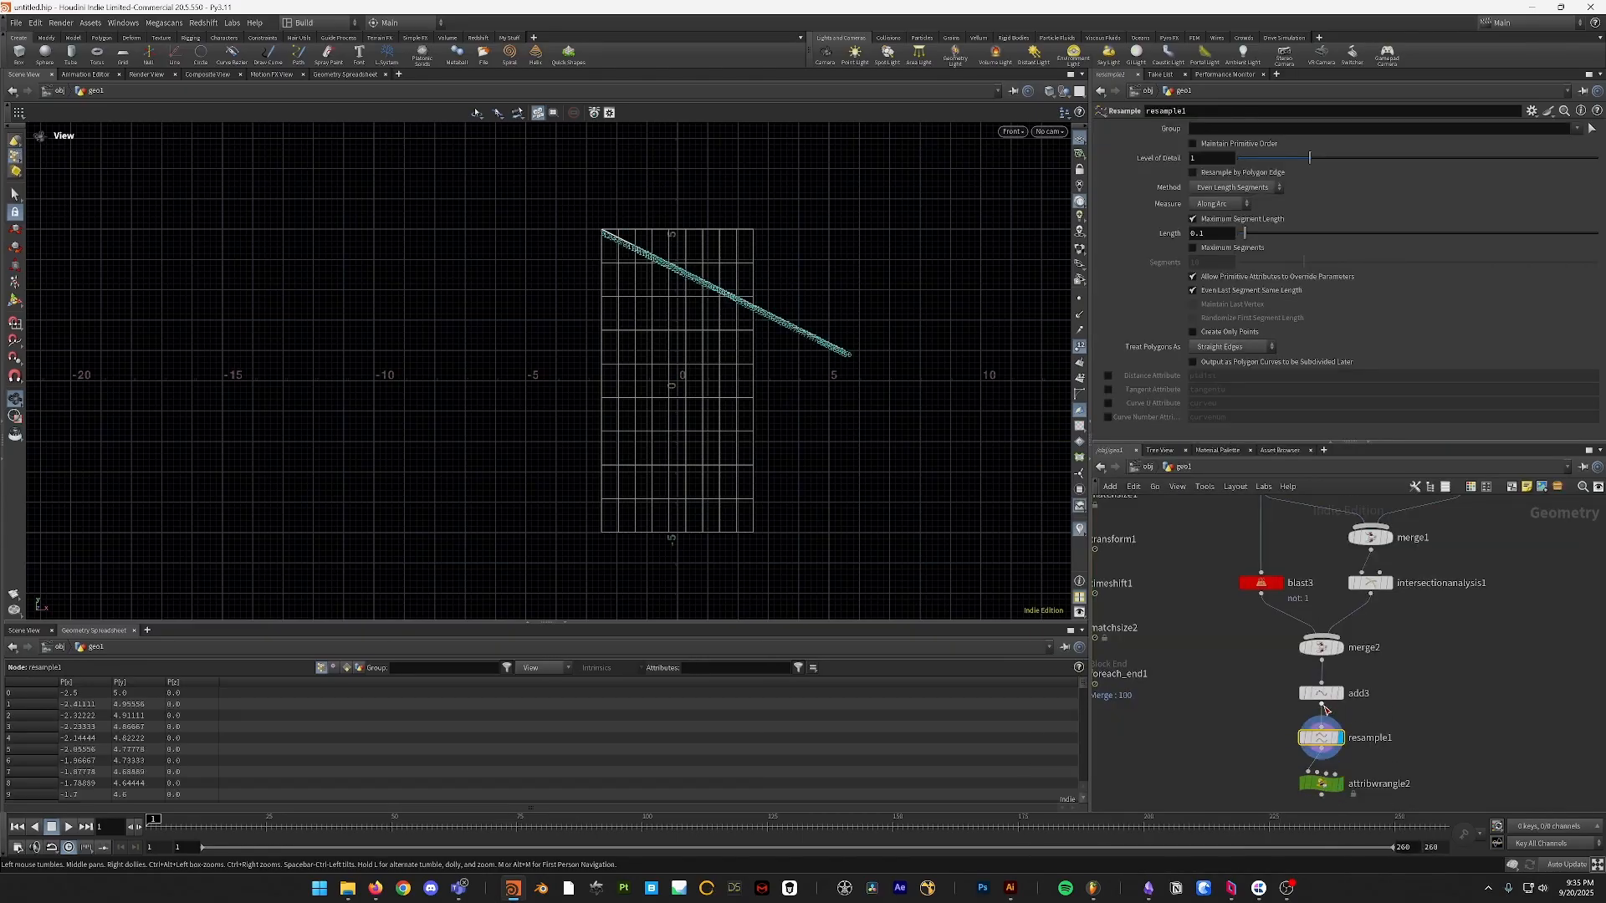
# - Disable the Resample's maximum segment length and output its tangent attribute as N
pyautogui.click(1194, 219)
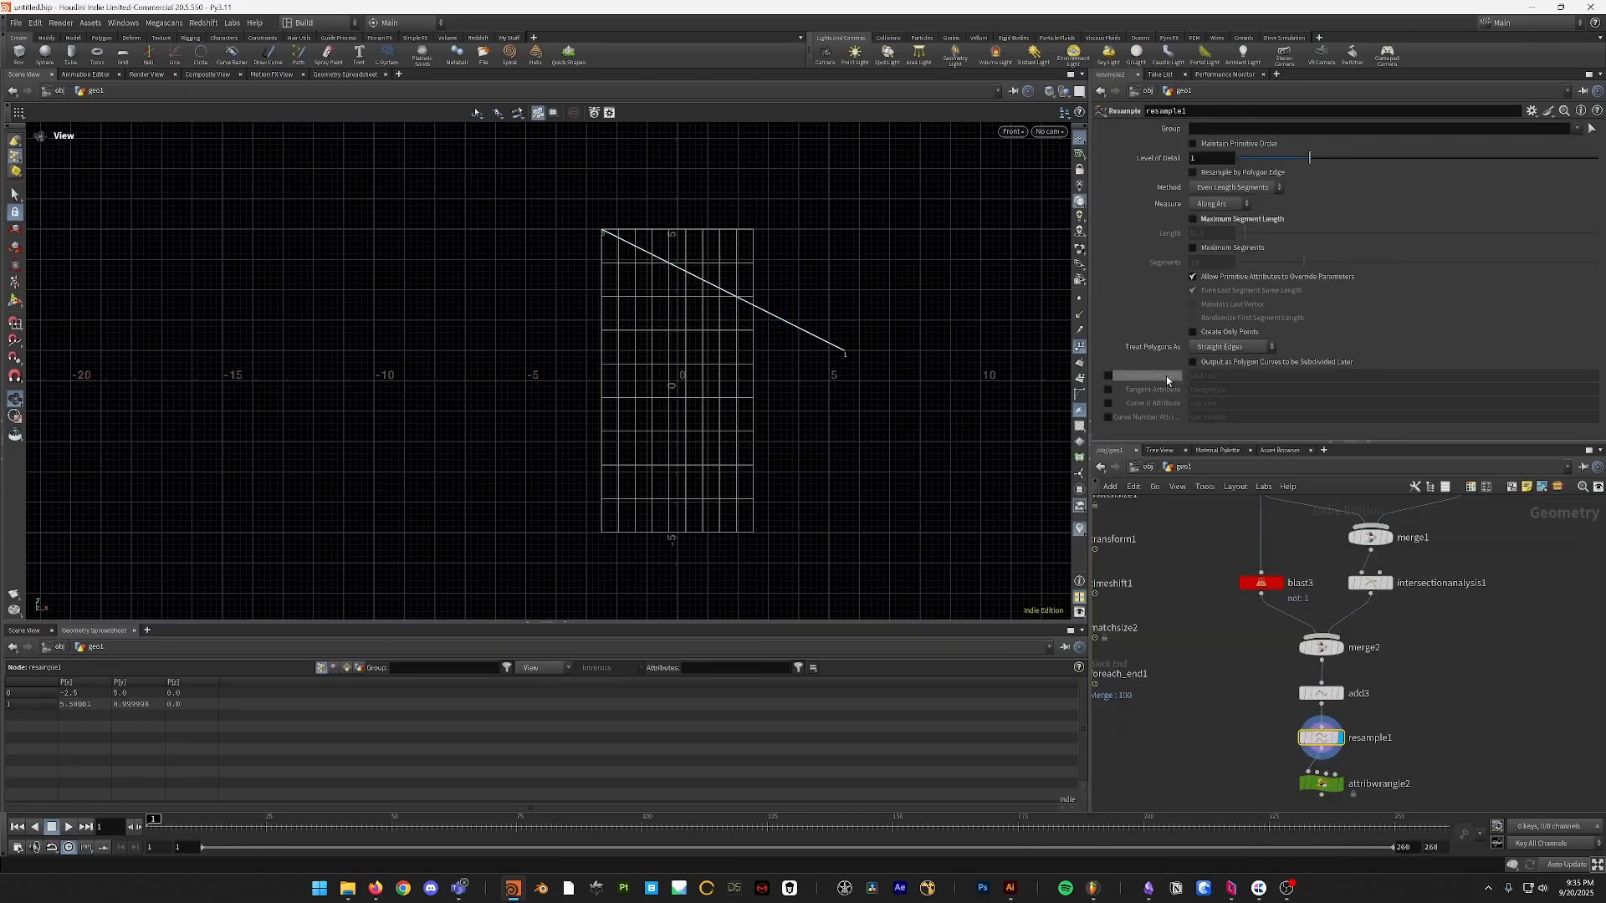
pyautogui.click(1108, 390)
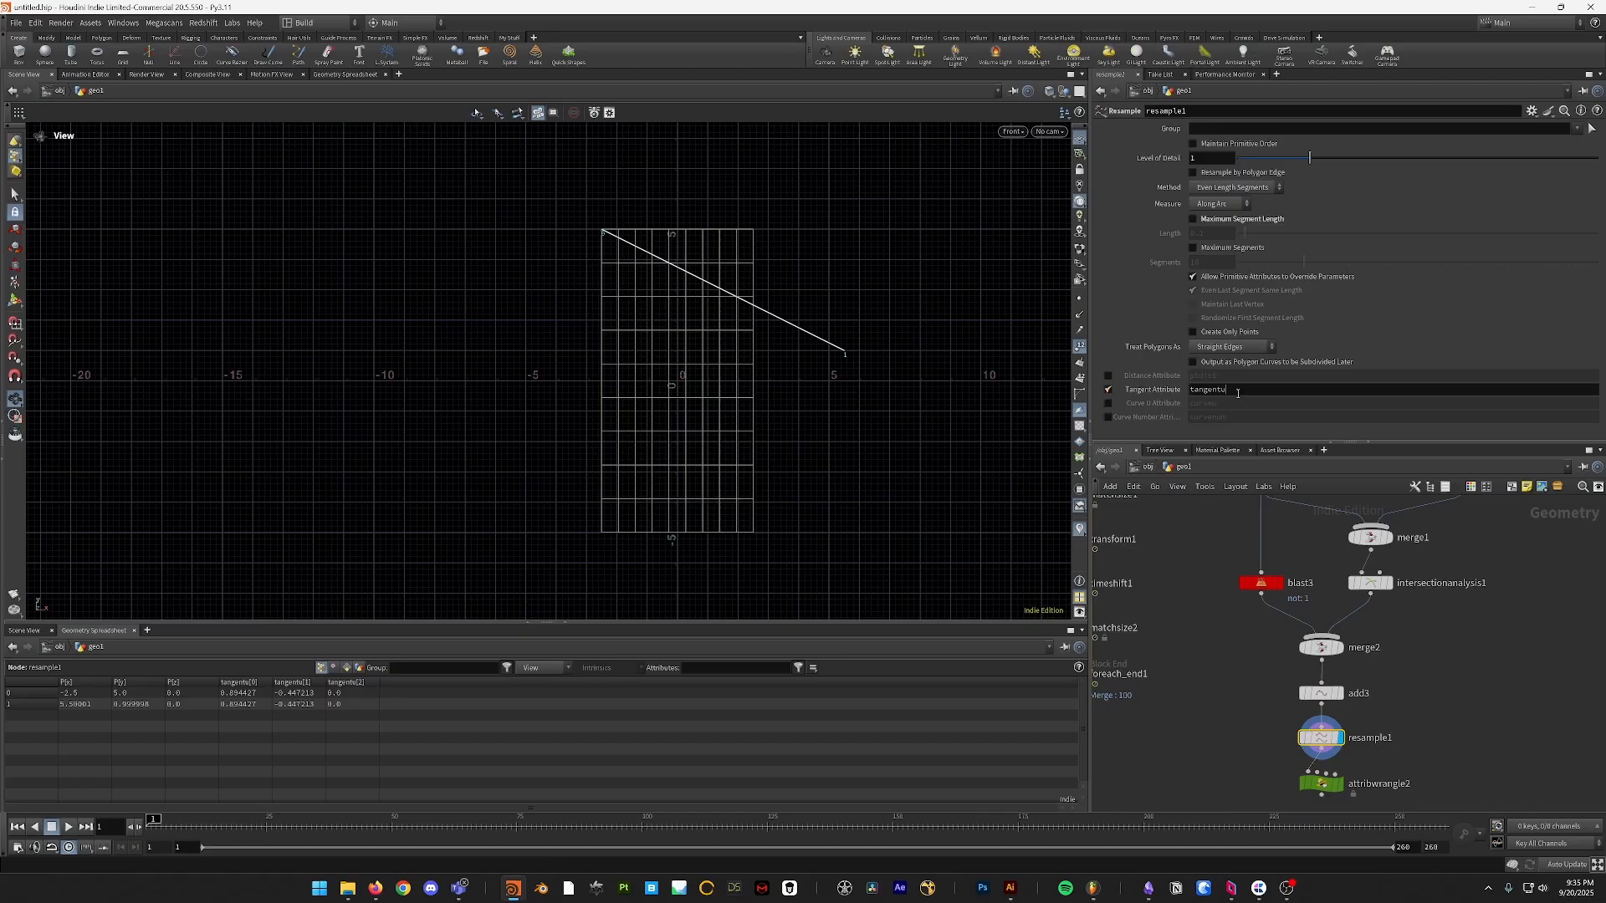
pyautogui.click(1238, 391)
pyautogui.write('N')
pyautogui.press('Return')
# - Display resample1 with point normals shown and examine the normals' direction along the line
pyautogui.scroll(-3, 1238, 585)
pyautogui.click(1322, 661)
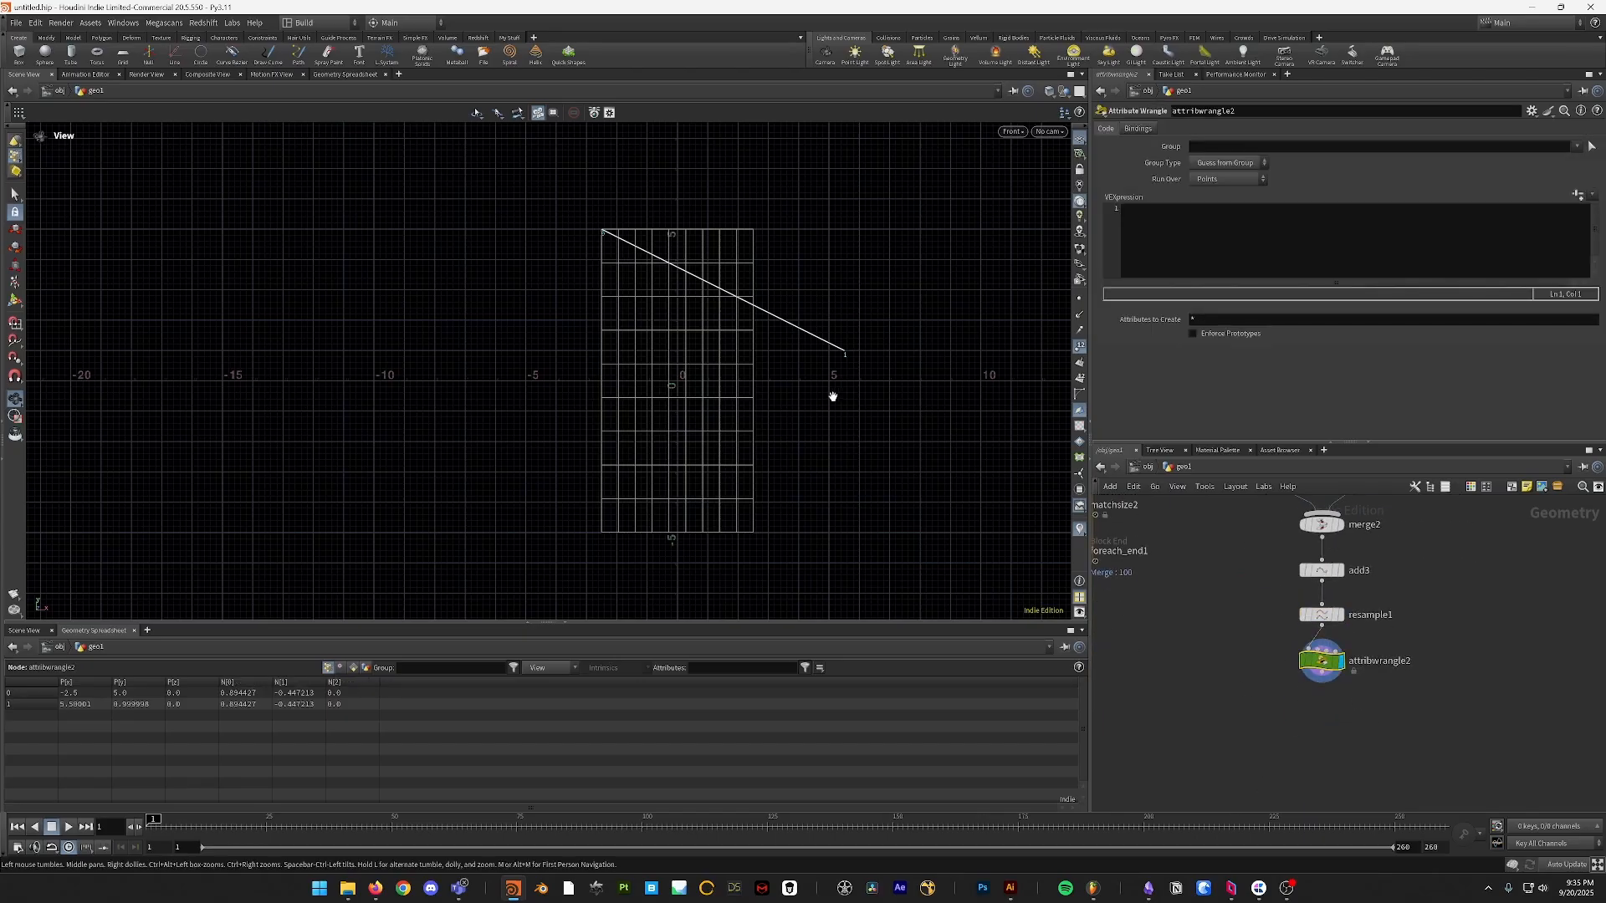
pyautogui.scroll(3, 833, 396)
pyautogui.scroll(4, 841, 318)
pyautogui.moveTo(842, 310); pyautogui.dragTo(925, 481, button='middle')
pyautogui.scroll(1, 918, 453)
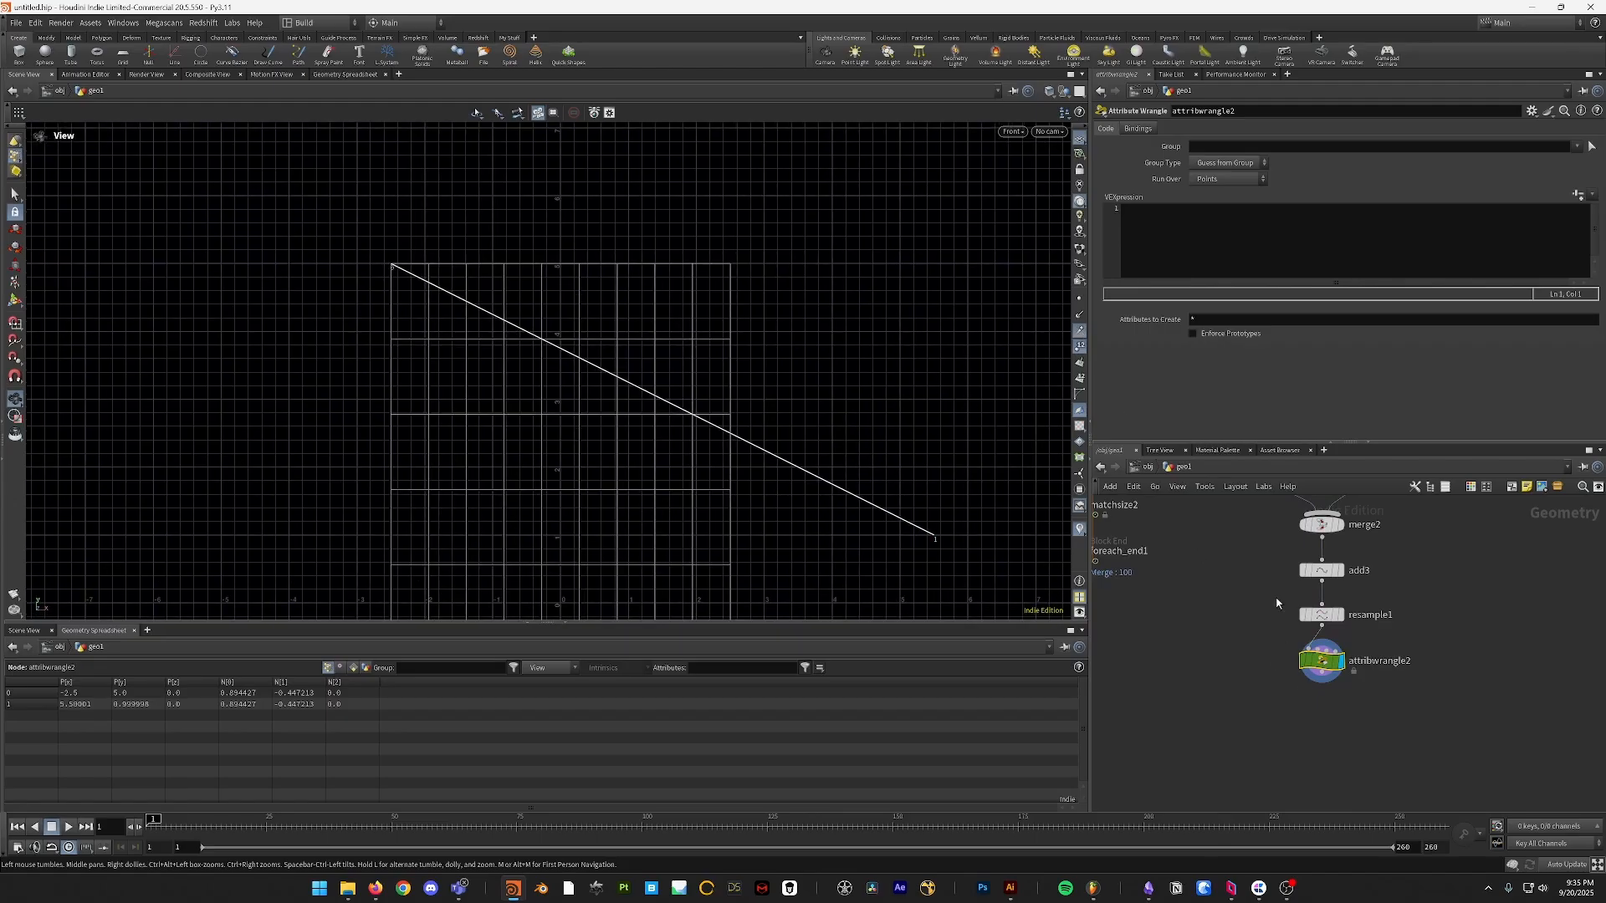
pyautogui.click(1336, 615)
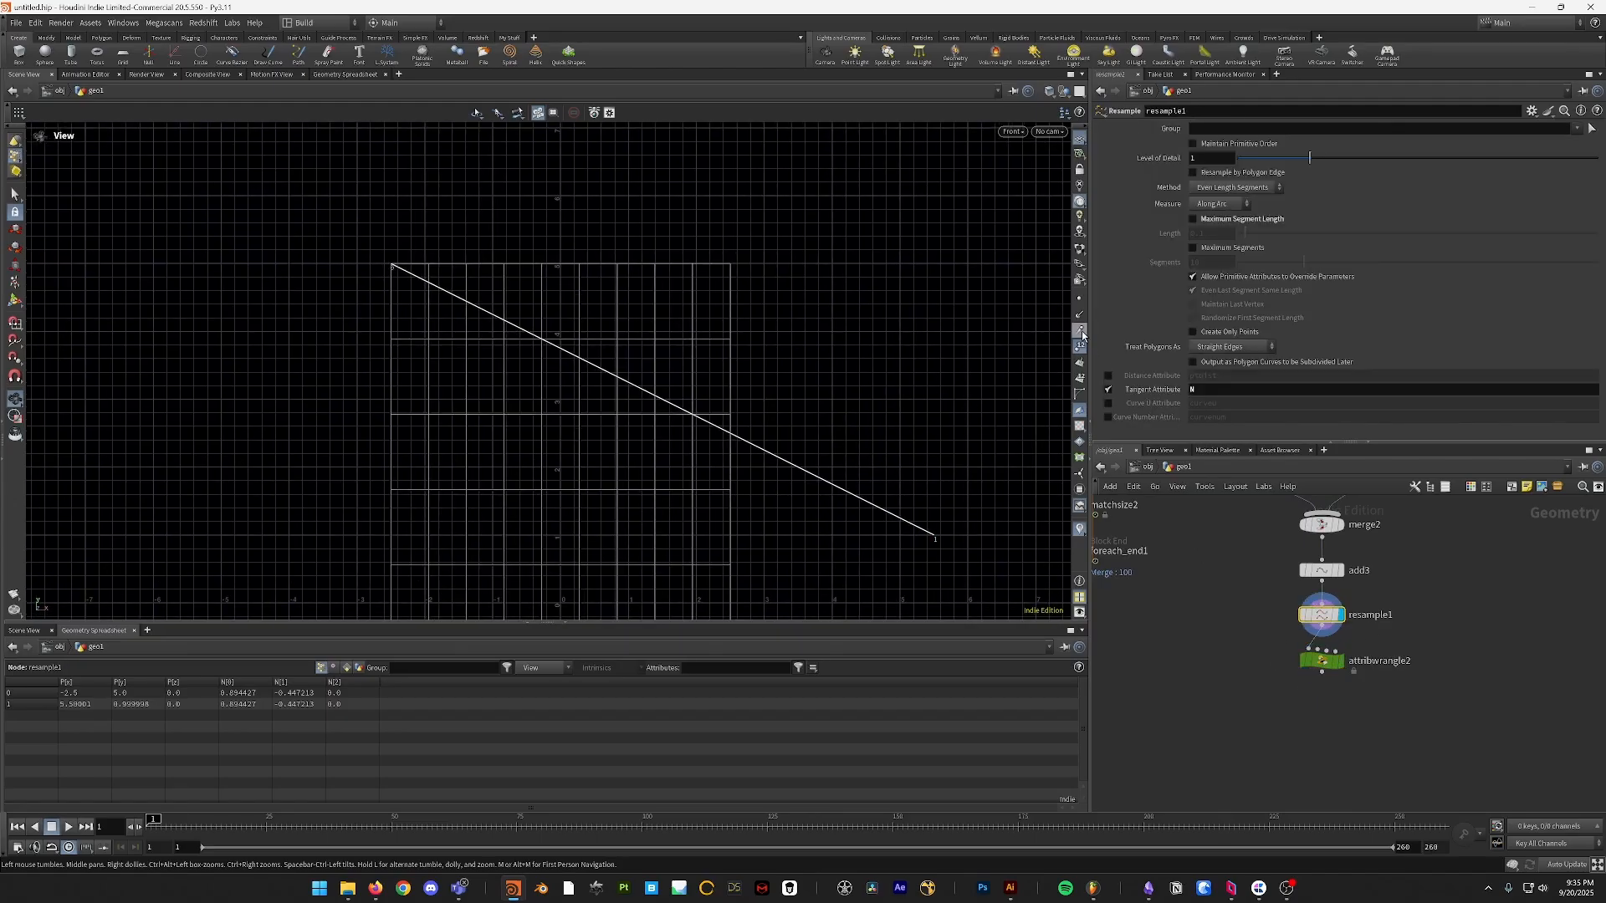
pyautogui.scroll(5, 957, 506)
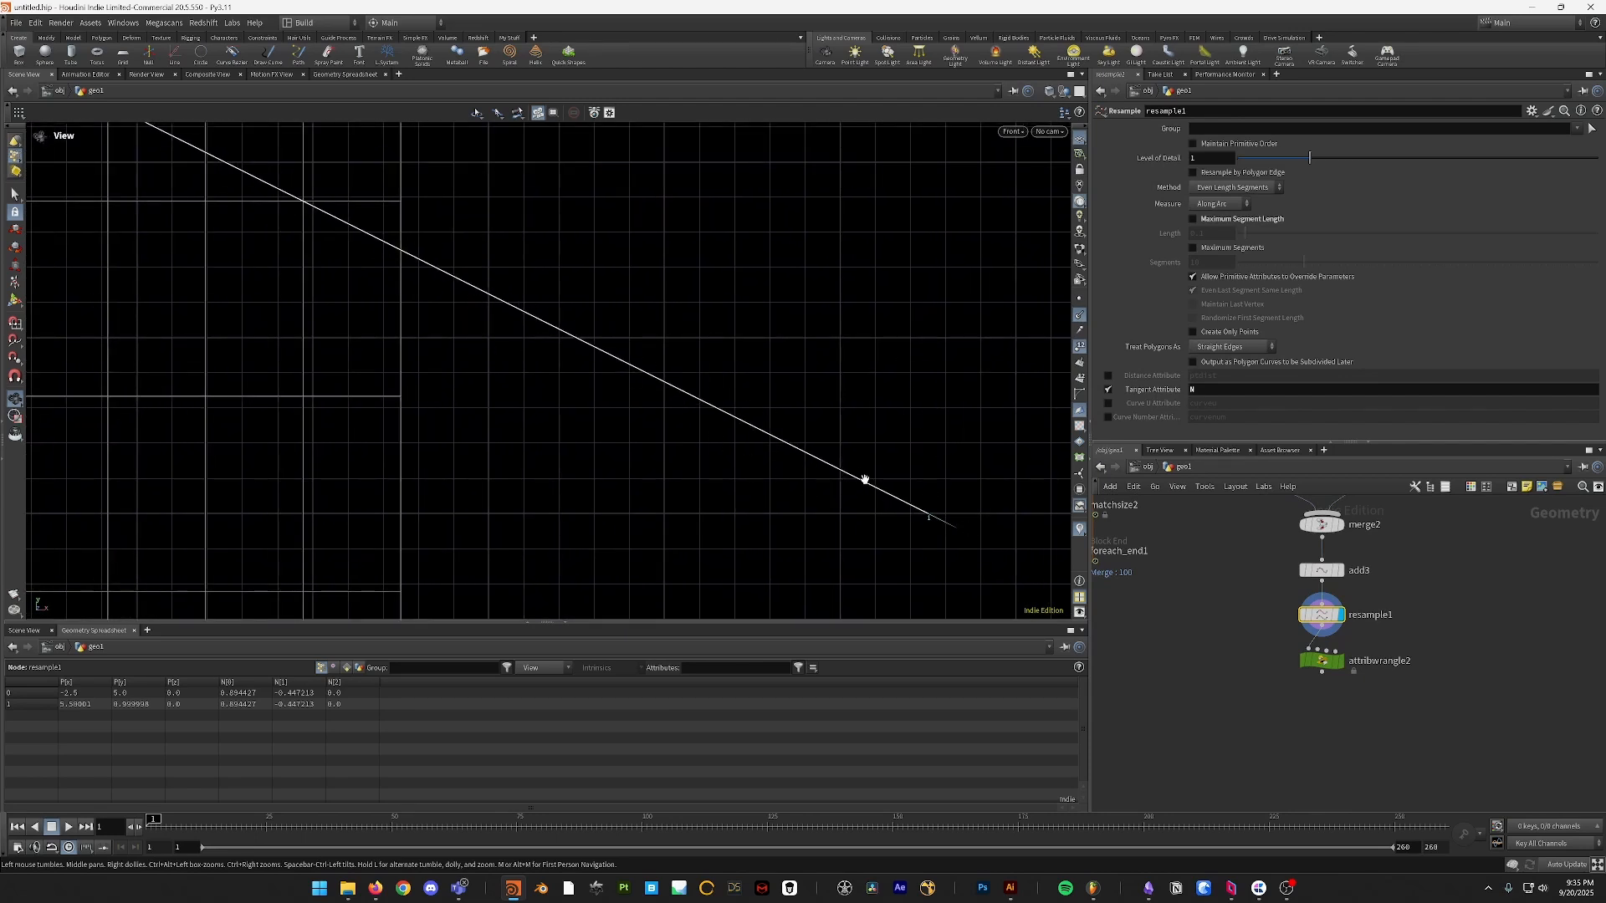
pyautogui.scroll(-6, 853, 373)
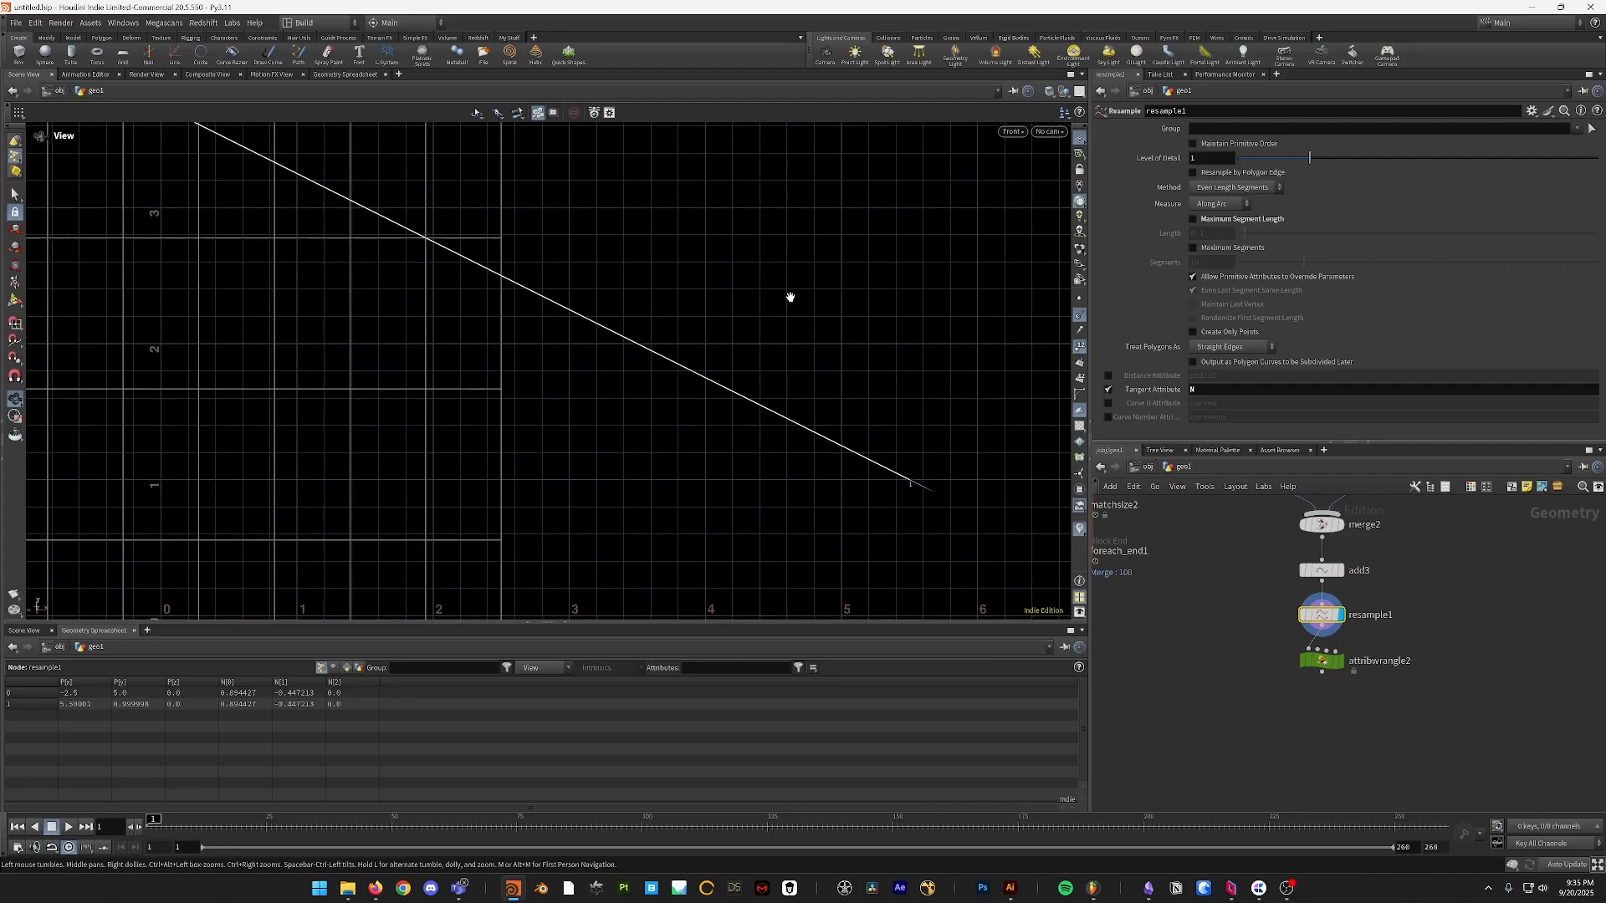
pyautogui.scroll(-2, 836, 484)
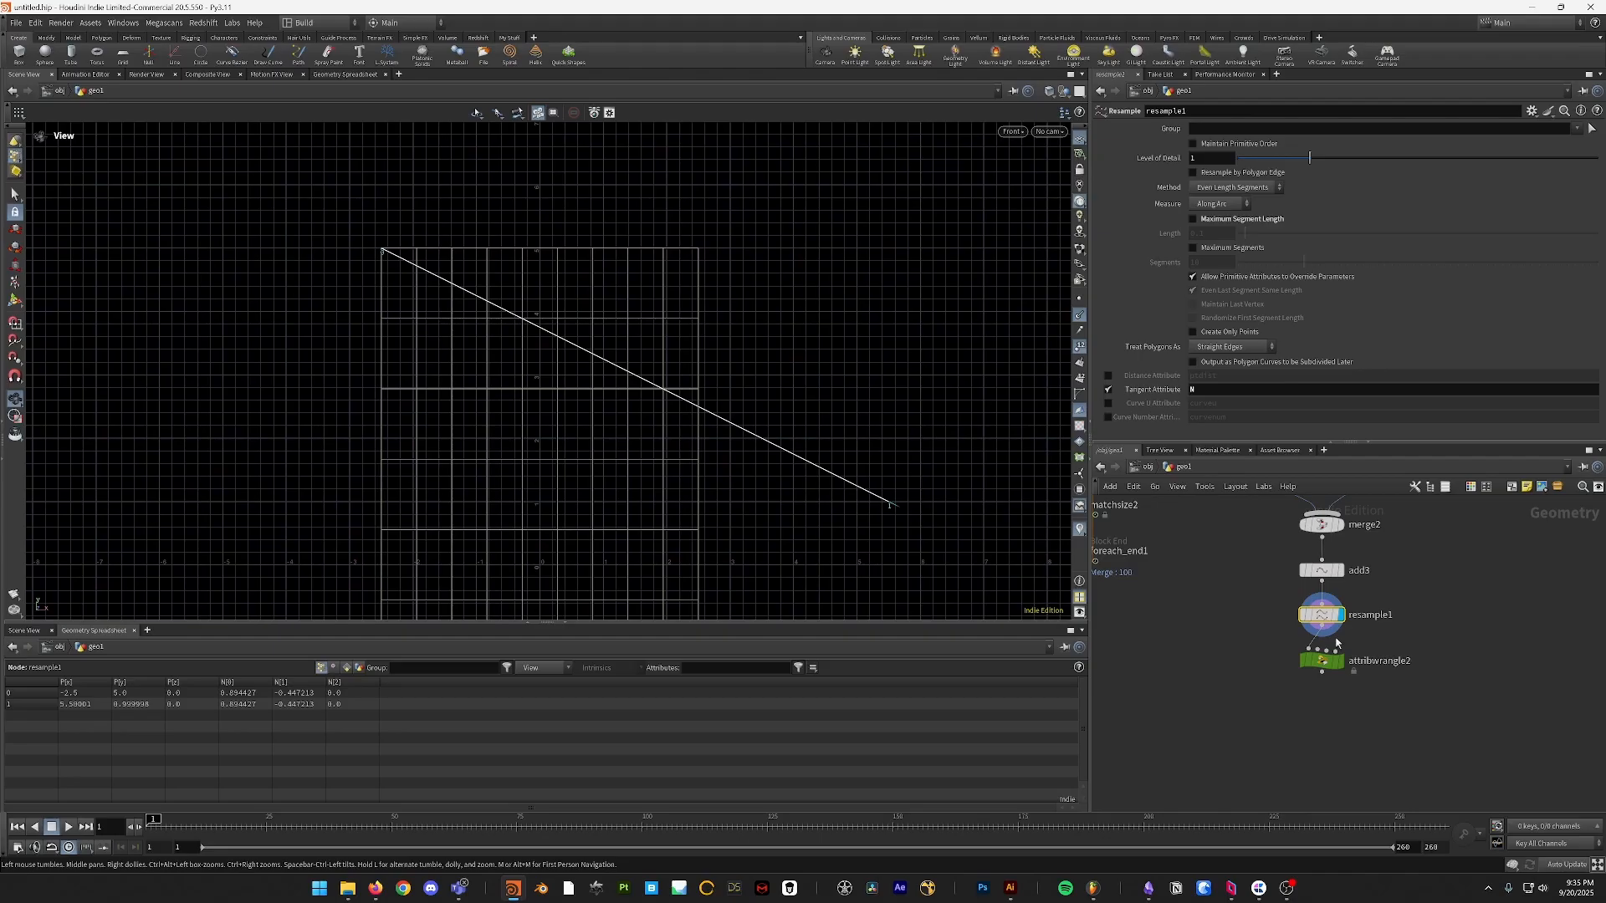
# - Display attribwrangle2 and enter the VEX line @N = cross(@N, (@N + 180)); to turn the normals perpendicular to the line
pyautogui.click(1321, 660)
pyautogui.click(1340, 660)
pyautogui.click(1255, 223)
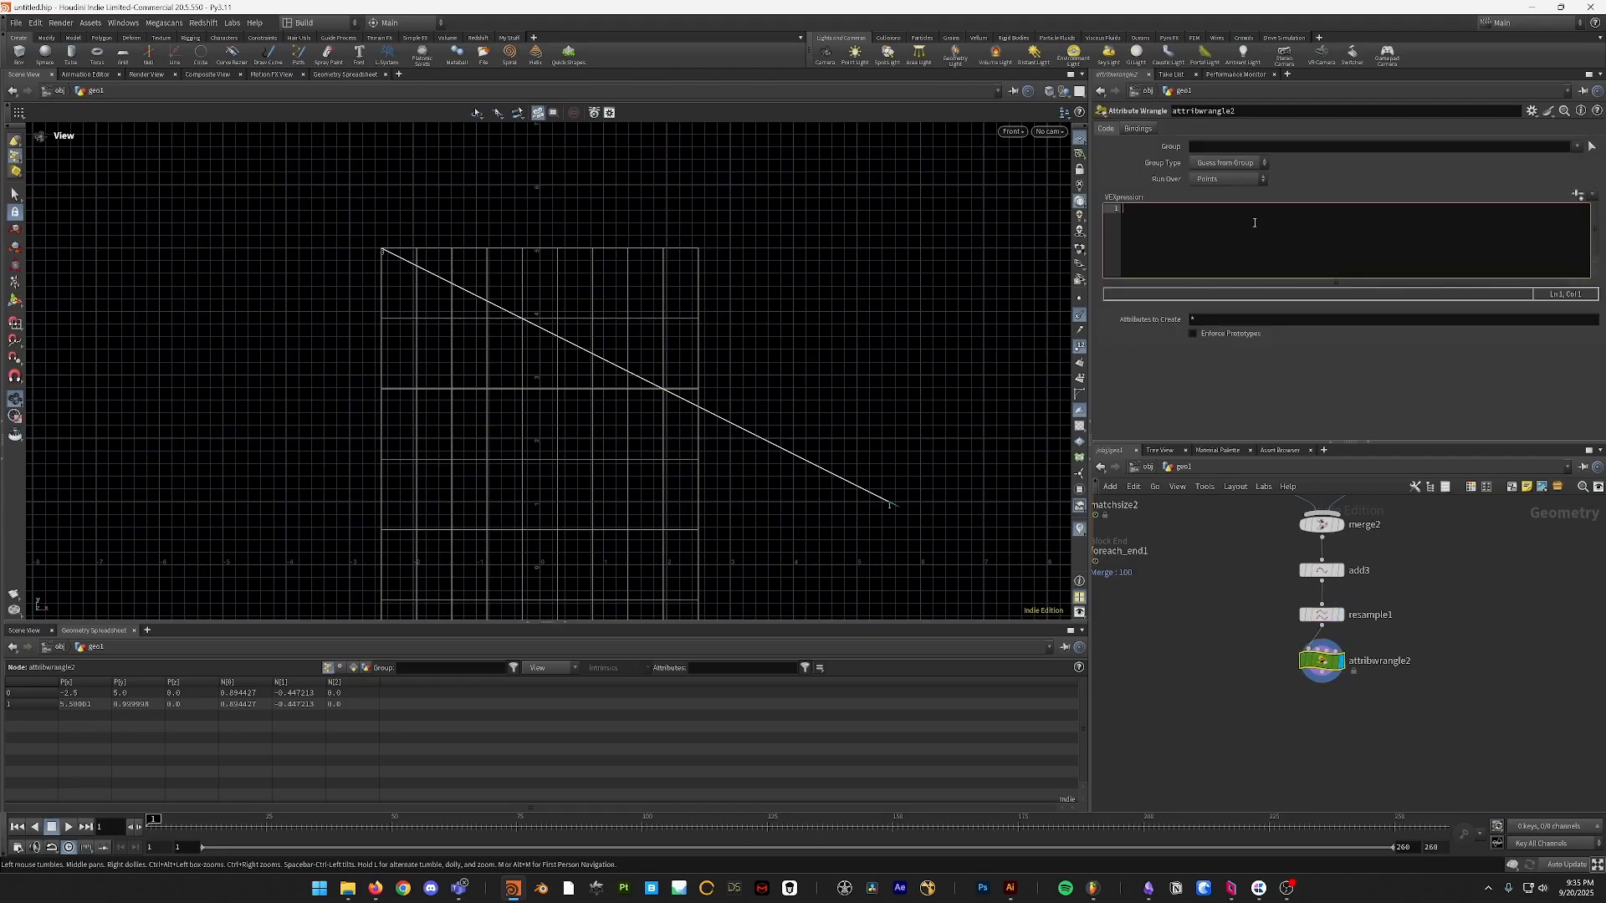
pyautogui.write('@N = cross(')
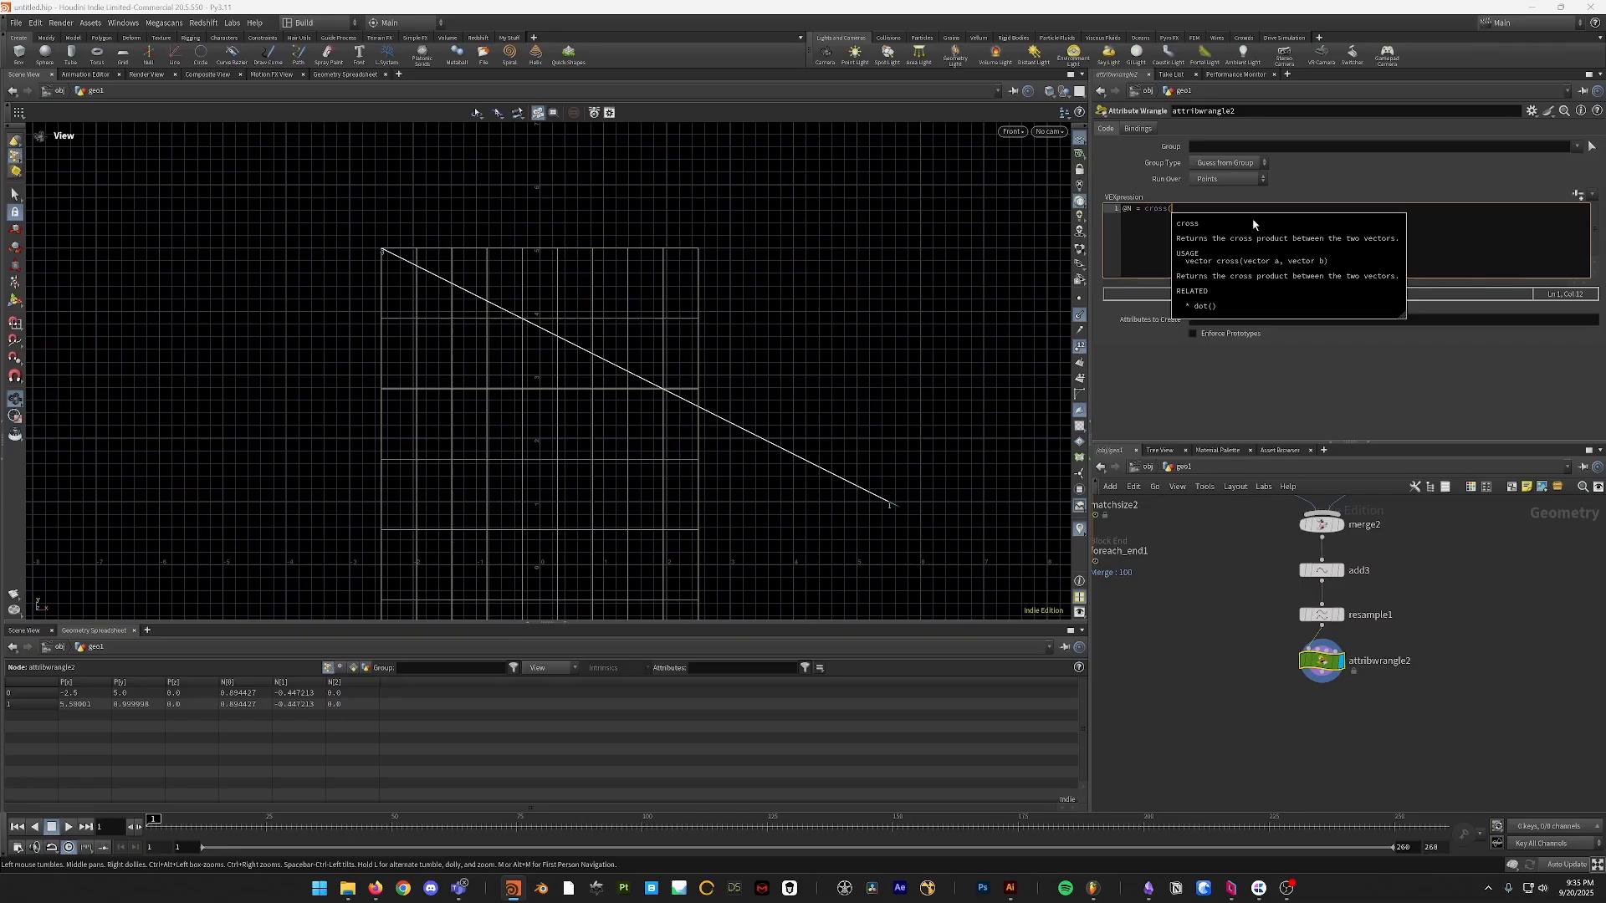
pyautogui.write('@')
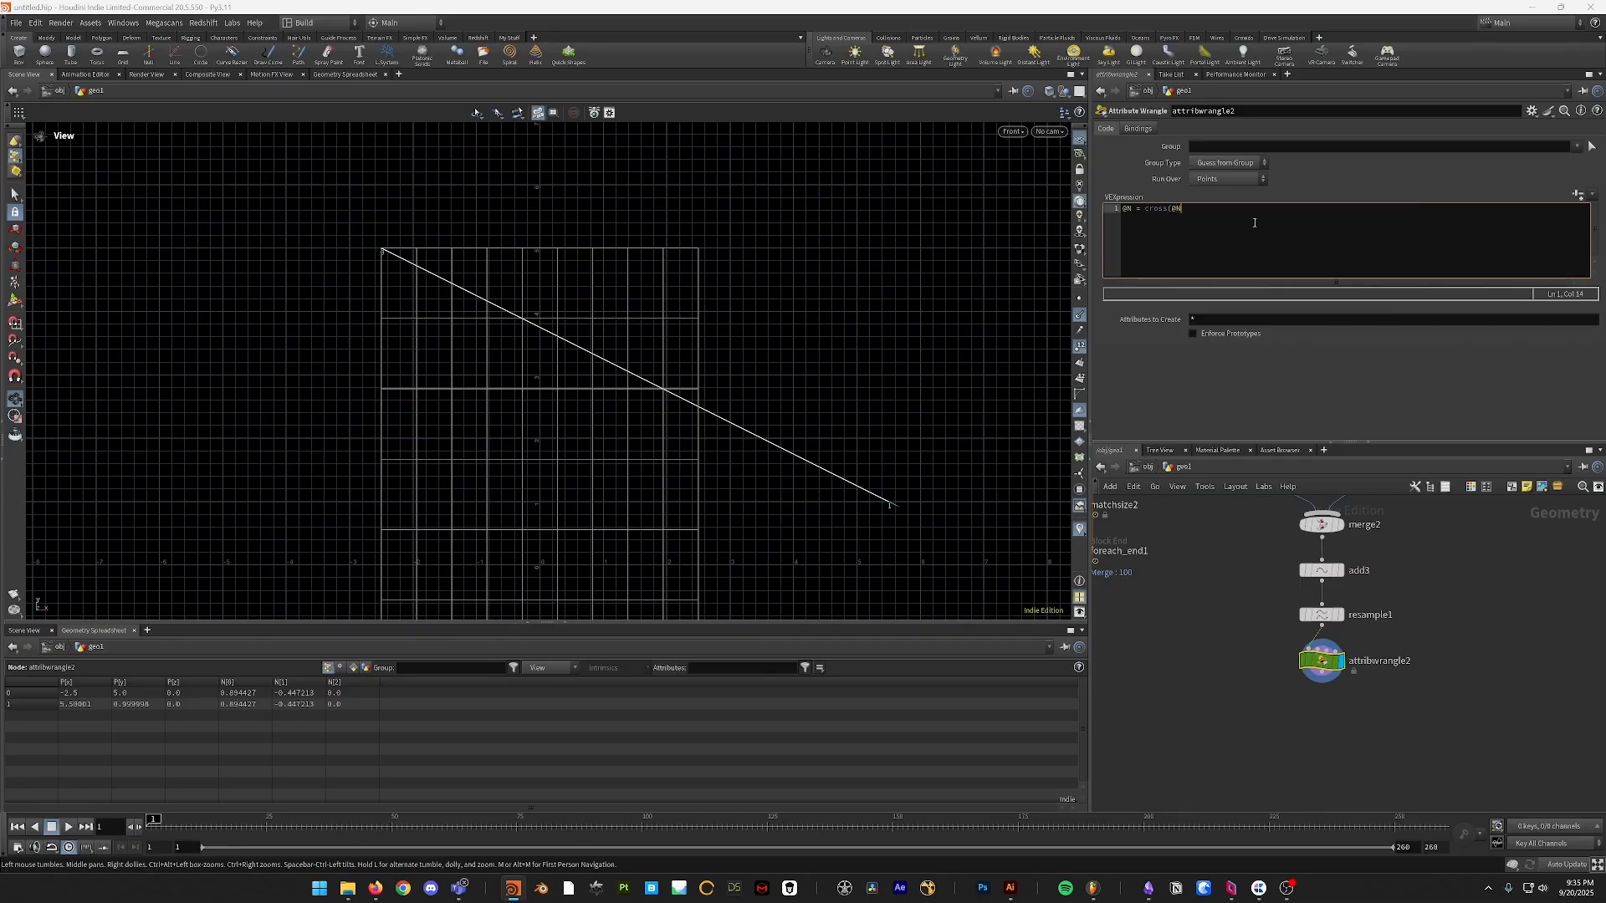
pyautogui.write('N, (@N + 180));')
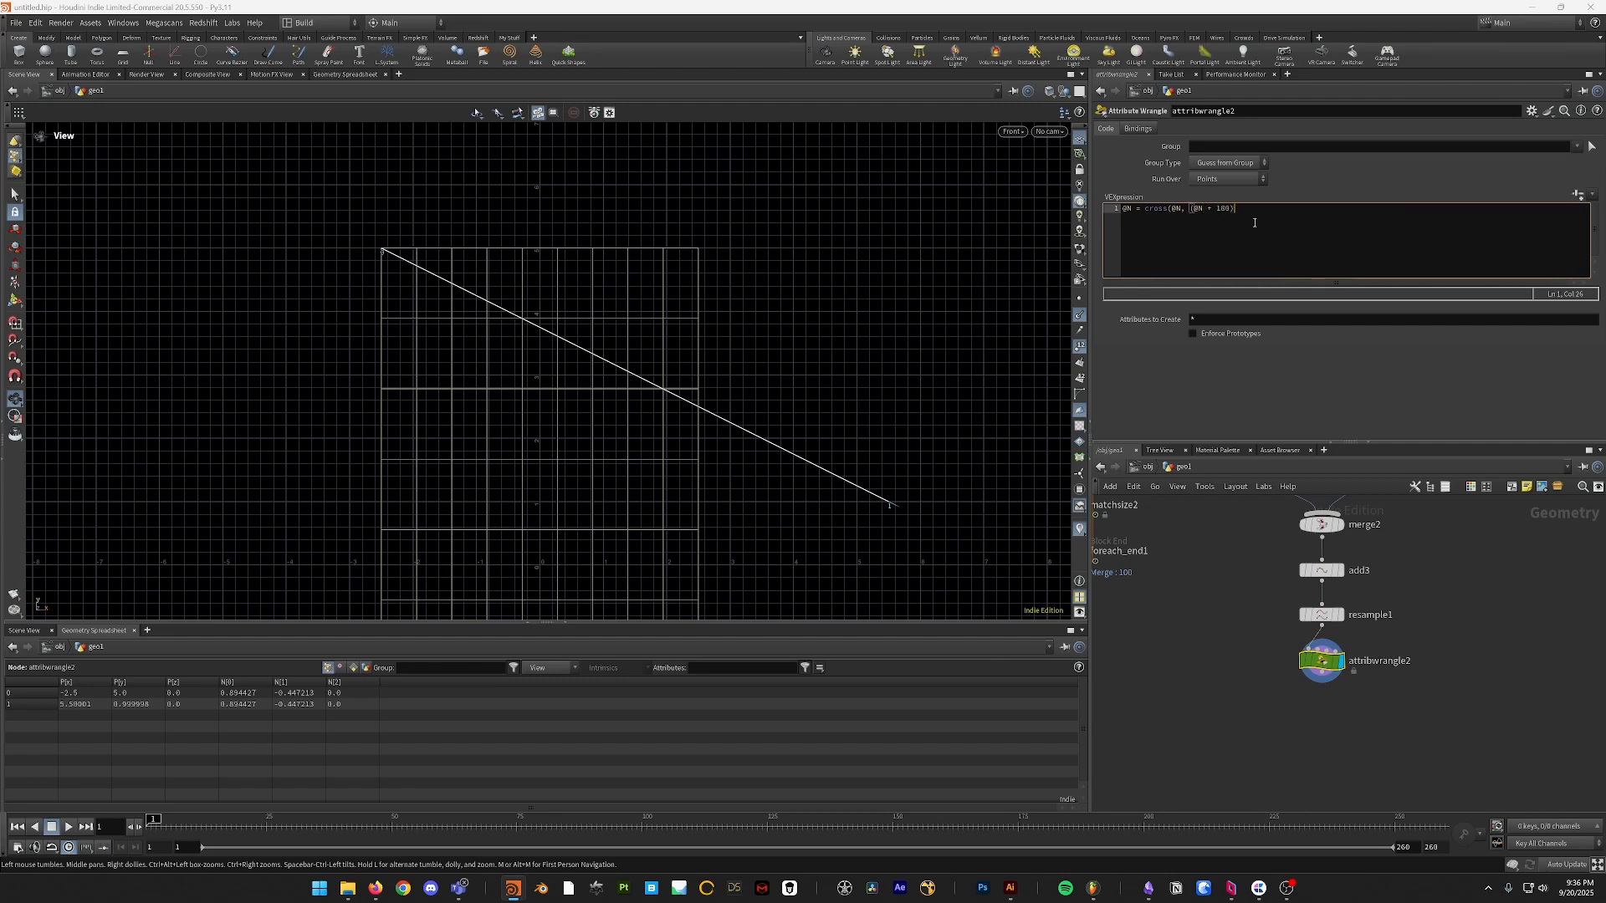
pyautogui.write(');')
pyautogui.press('Return')
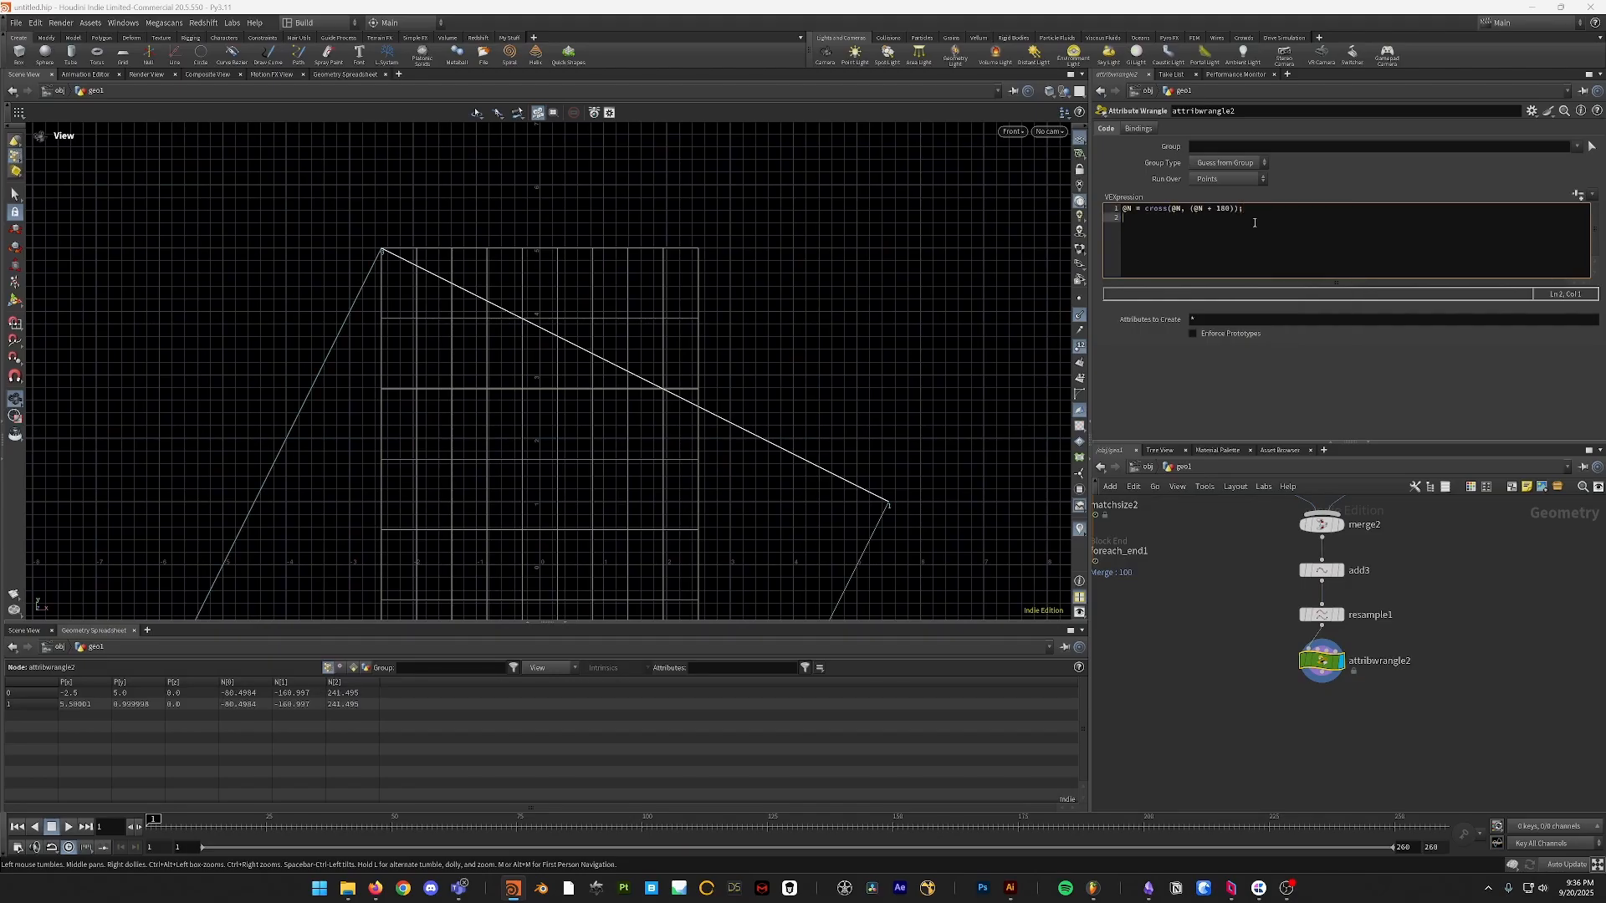
pyautogui.click(1127, 650)
# - Examine the direction and length of the line's new normals relative to the grid
pyautogui.moveTo(851, 509); pyautogui.dragTo(849, 366, button='middle')
pyautogui.scroll(-6, 840, 367)
pyautogui.moveTo(816, 478); pyautogui.dragTo(832, 341, button='middle')
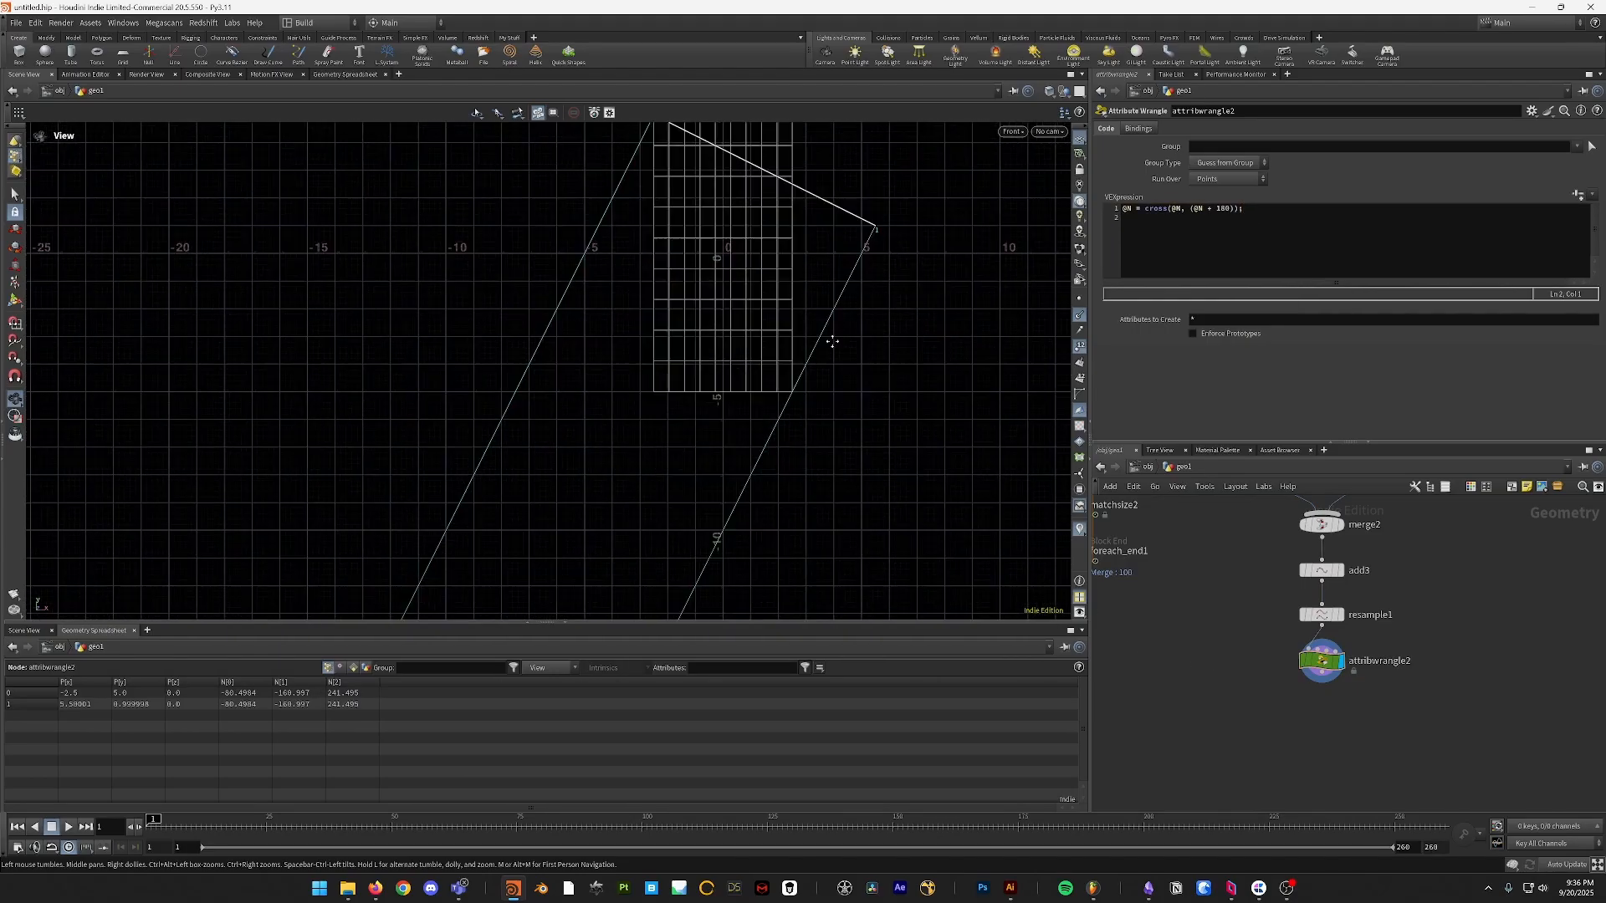
pyautogui.scroll(-8, 833, 342)
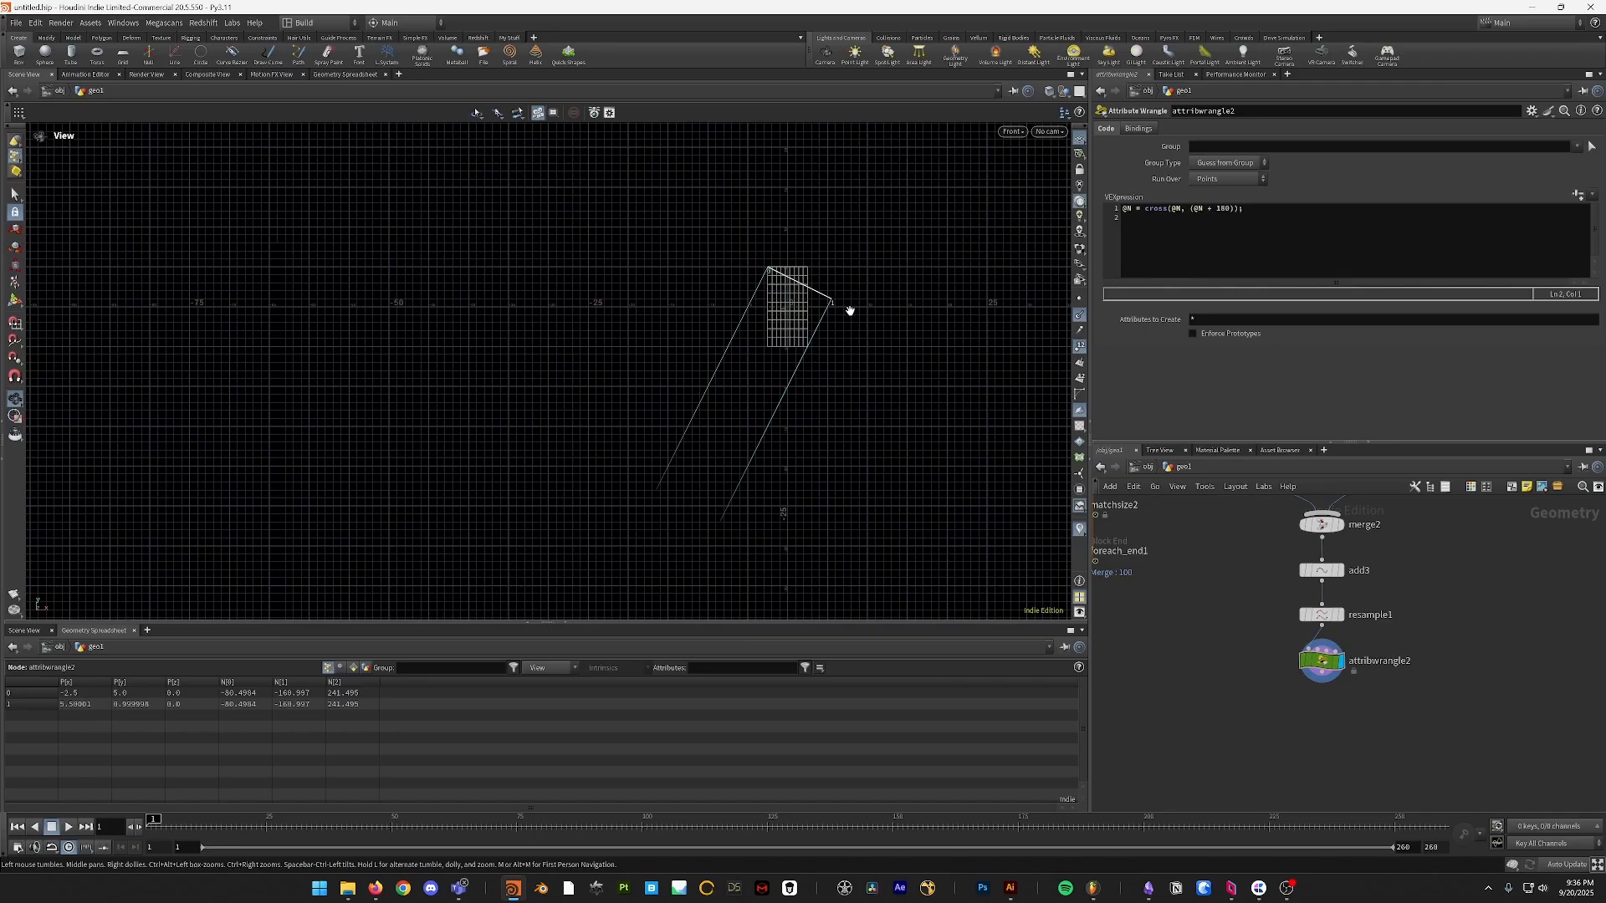
pyautogui.scroll(2, 850, 312)
pyautogui.moveTo(861, 273); pyautogui.dragTo(875, 358, button='middle')
pyautogui.scroll(4, 875, 359)
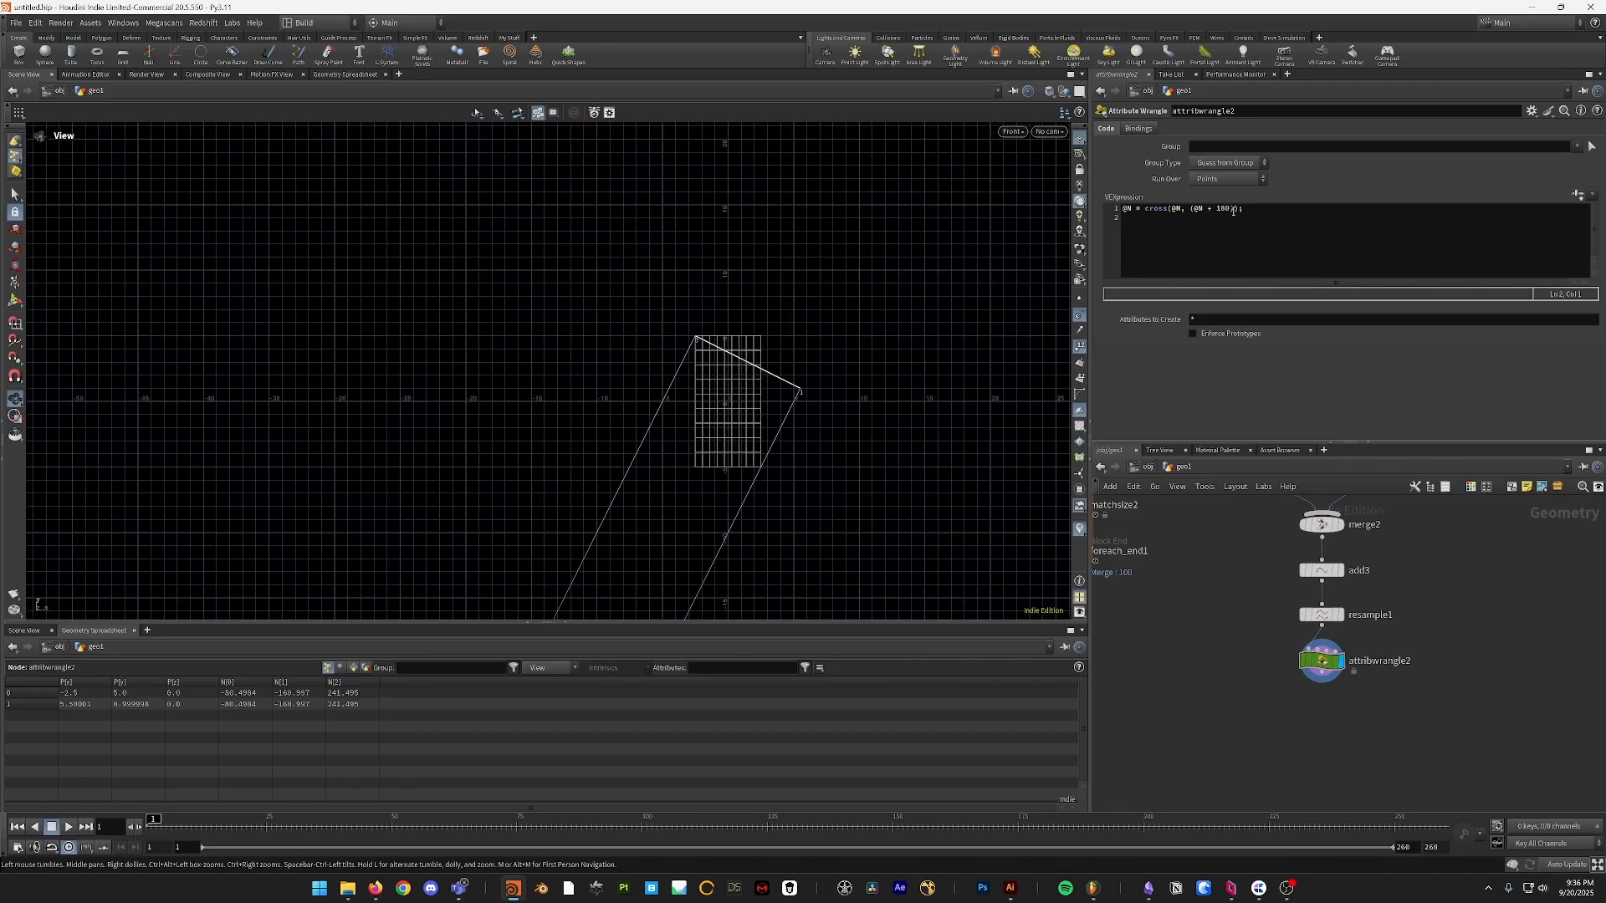
pyautogui.scroll(2, 845, 412)
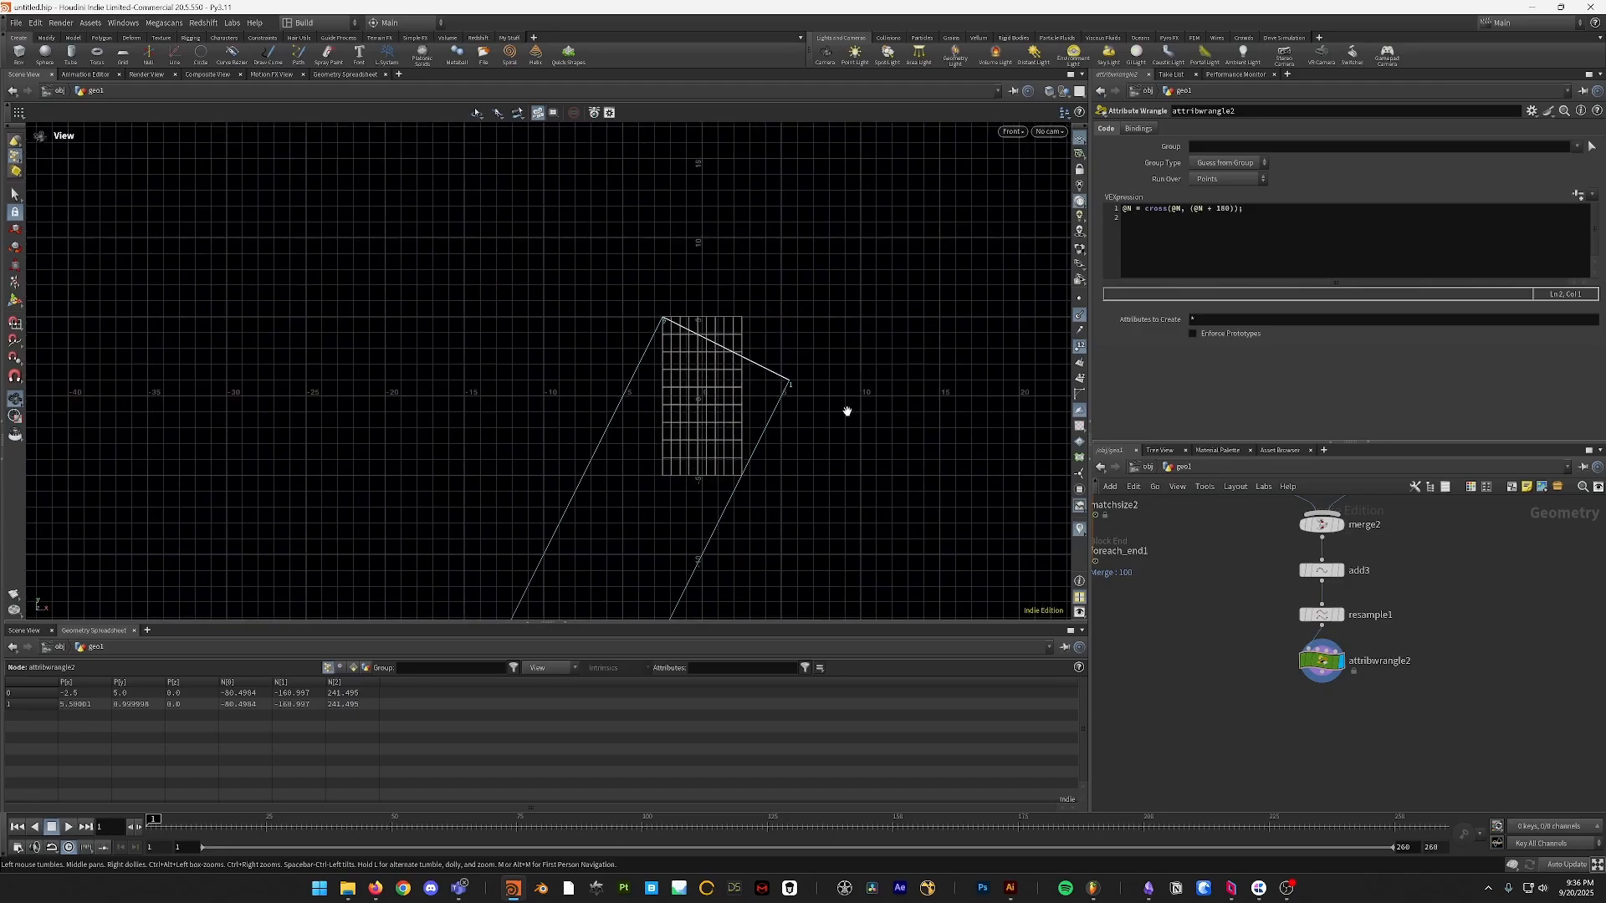
pyautogui.scroll(2, 840, 393)
pyautogui.scroll(2, 803, 269)
pyautogui.moveTo(840, 354); pyautogui.dragTo(907, 299, button='middle')
pyautogui.scroll(2, 868, 284)
# - Add @P += @N; as the wrangle's second line and locate the displaced line relative to the grid
pyautogui.click(1329, 257)
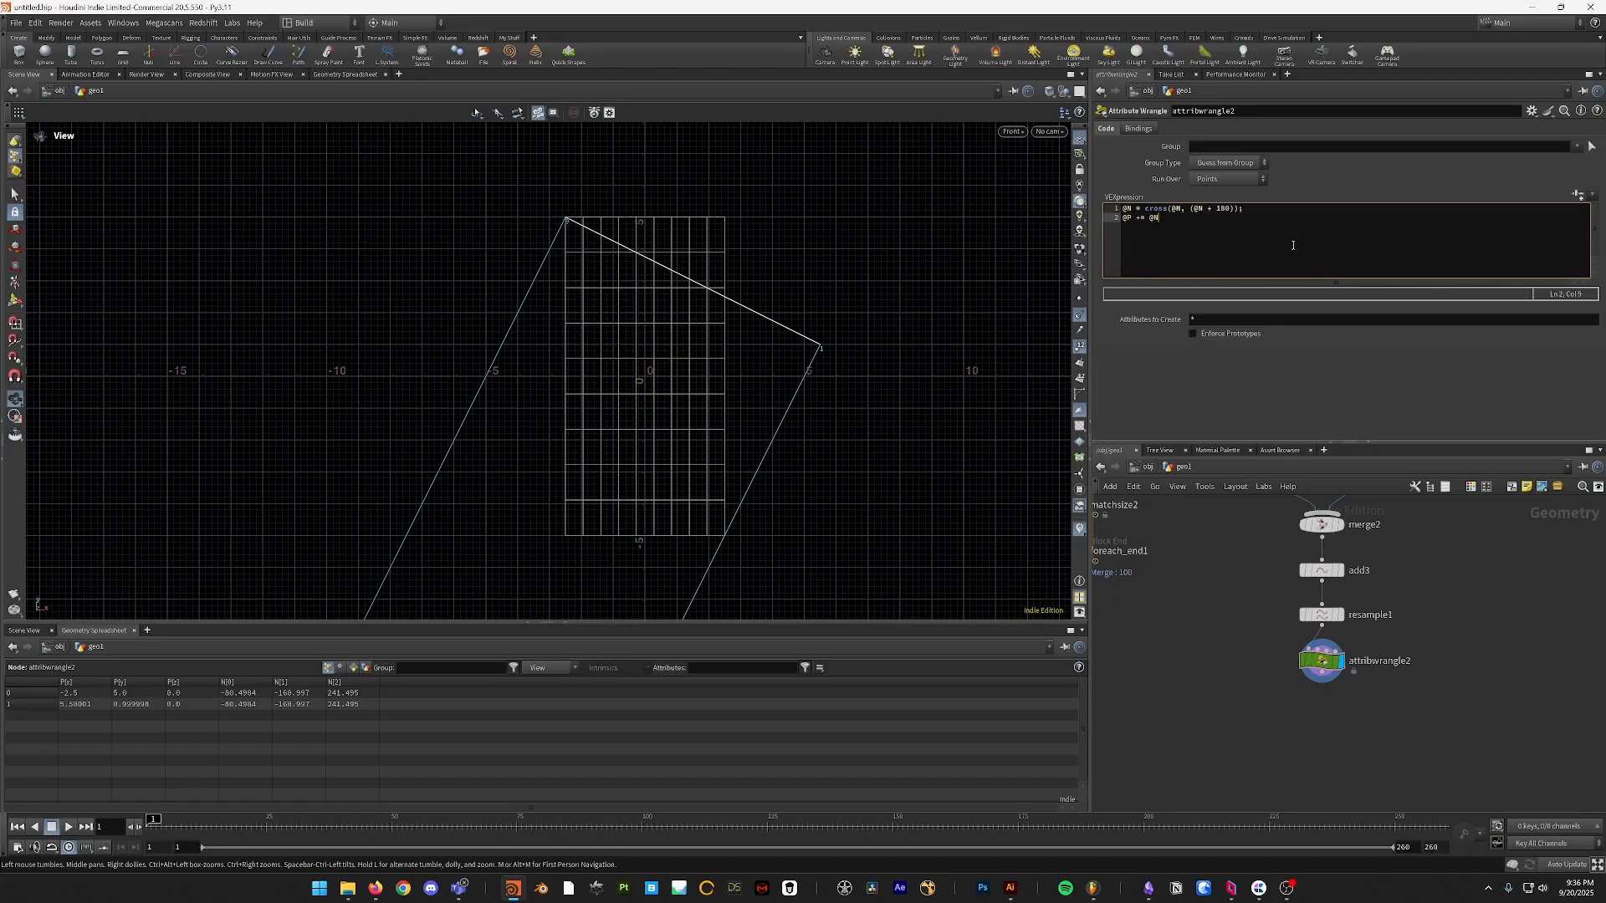
pyautogui.write(';')
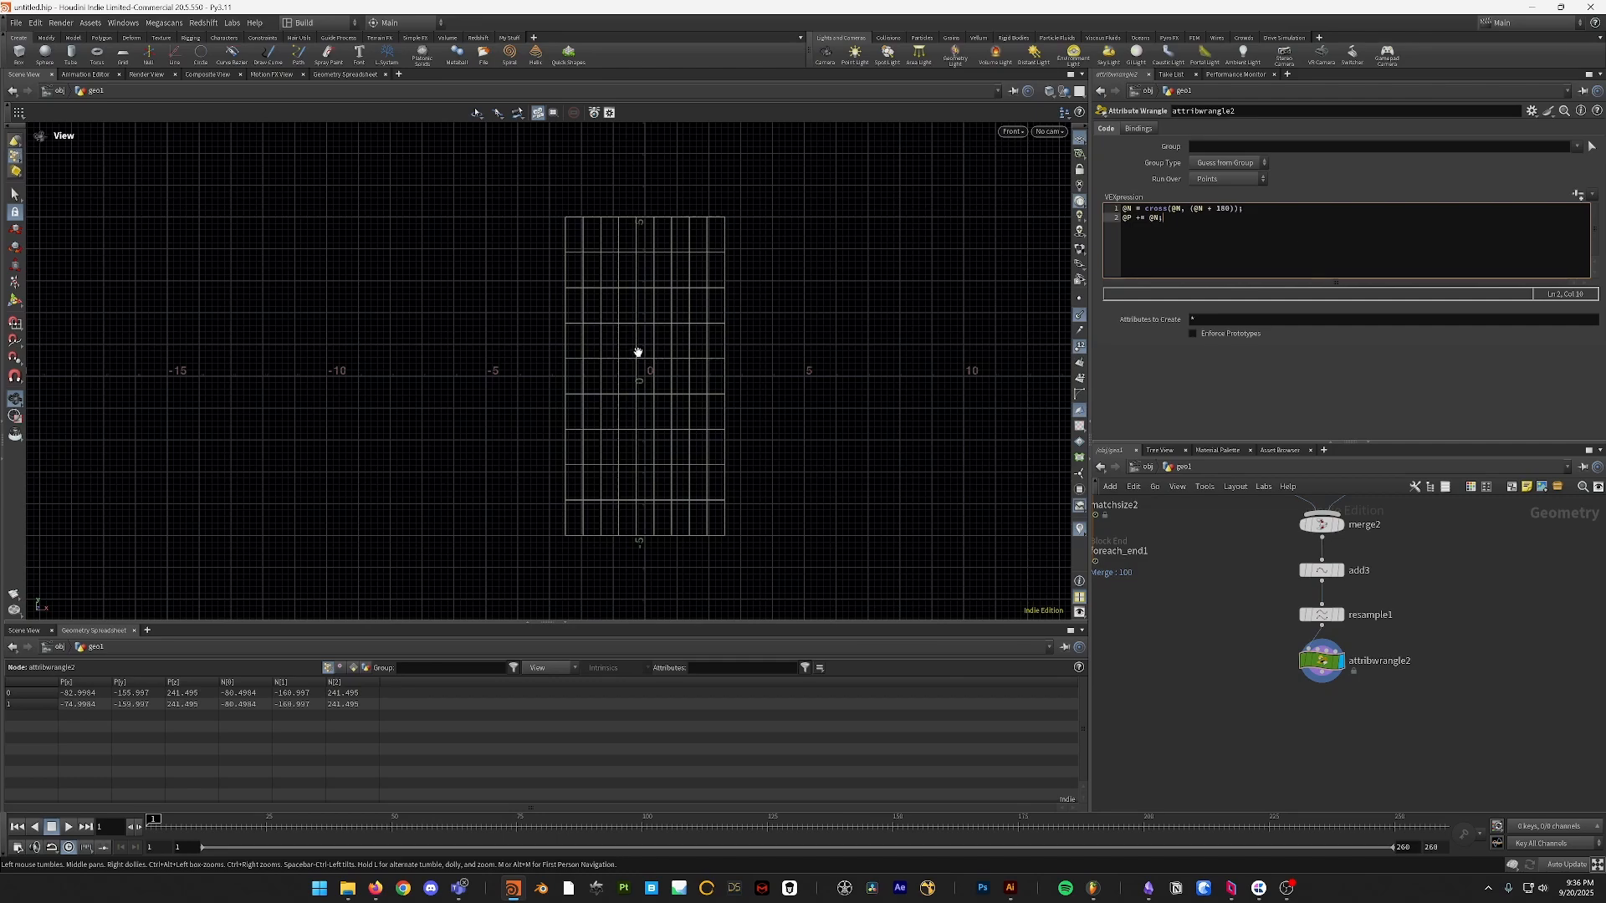
pyautogui.moveTo(638, 352); pyautogui.dragTo(656, 409, button='right')
pyautogui.press('f')
pyautogui.moveTo(673, 343); pyautogui.dragTo(659, 506, button='right')
pyautogui.moveTo(681, 214); pyautogui.dragTo(645, 502, button='right')
pyautogui.moveTo(689, 261); pyautogui.dragTo(672, 511, button='right')
pyautogui.moveTo(762, 171); pyautogui.dragTo(745, 369, button='middle')
pyautogui.moveTo(745, 369); pyautogui.dragTo(713, 336, button='right')
pyautogui.moveTo(731, 290); pyautogui.dragTo(706, 337, button='middle')
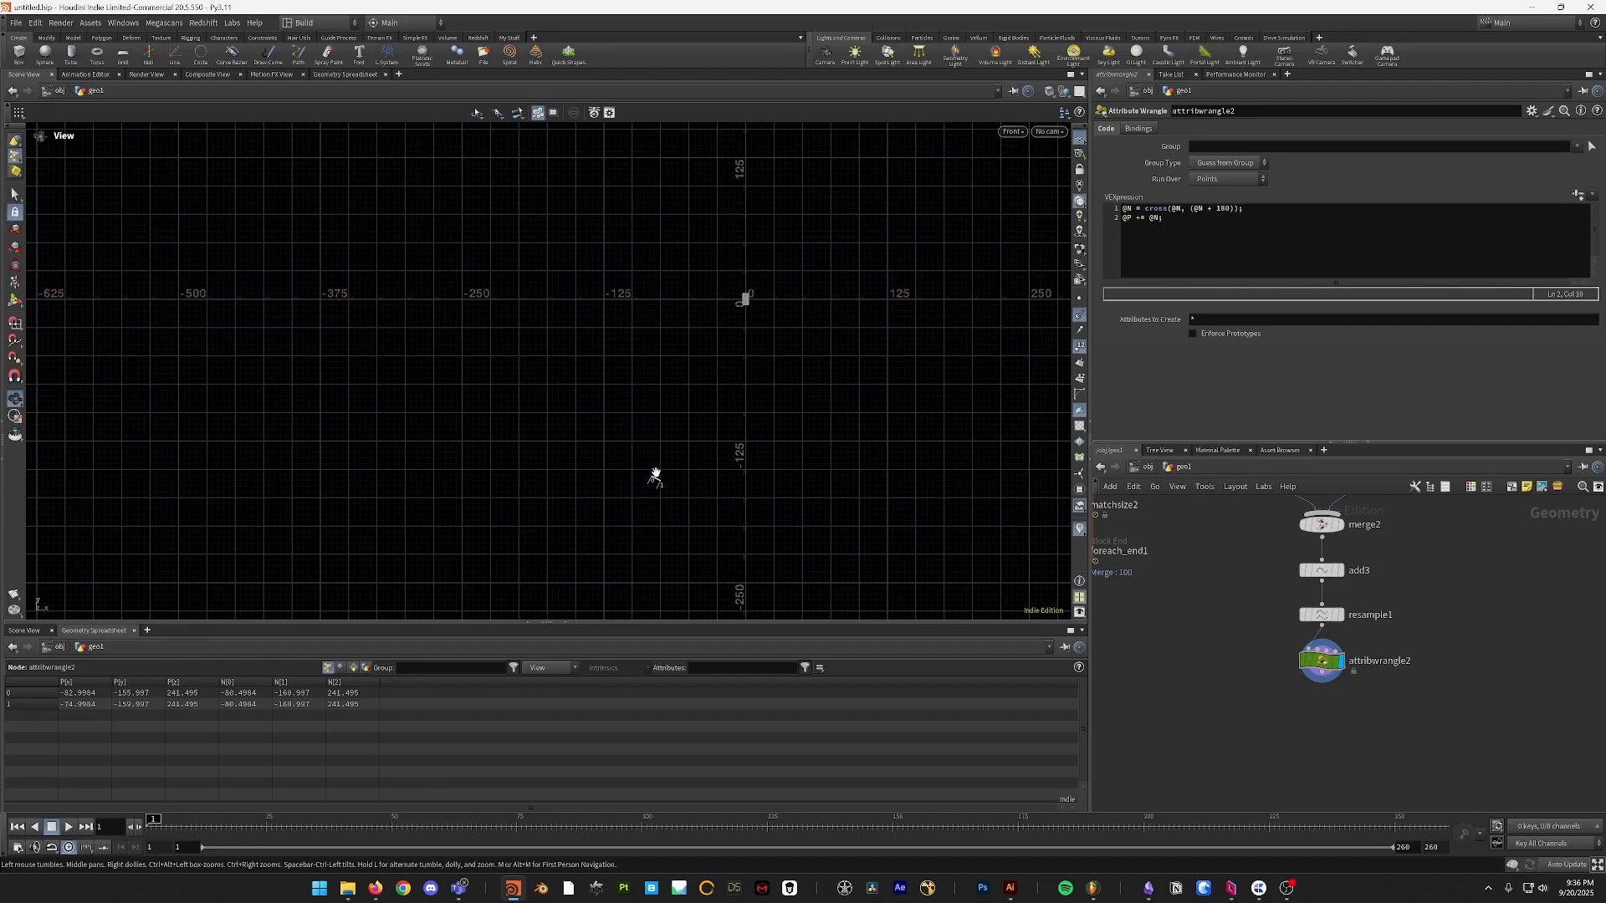
# - Scale the wrangle's position offset by a channel, making the second line @P += @N * chf("amt")
pyautogui.click(1243, 235)
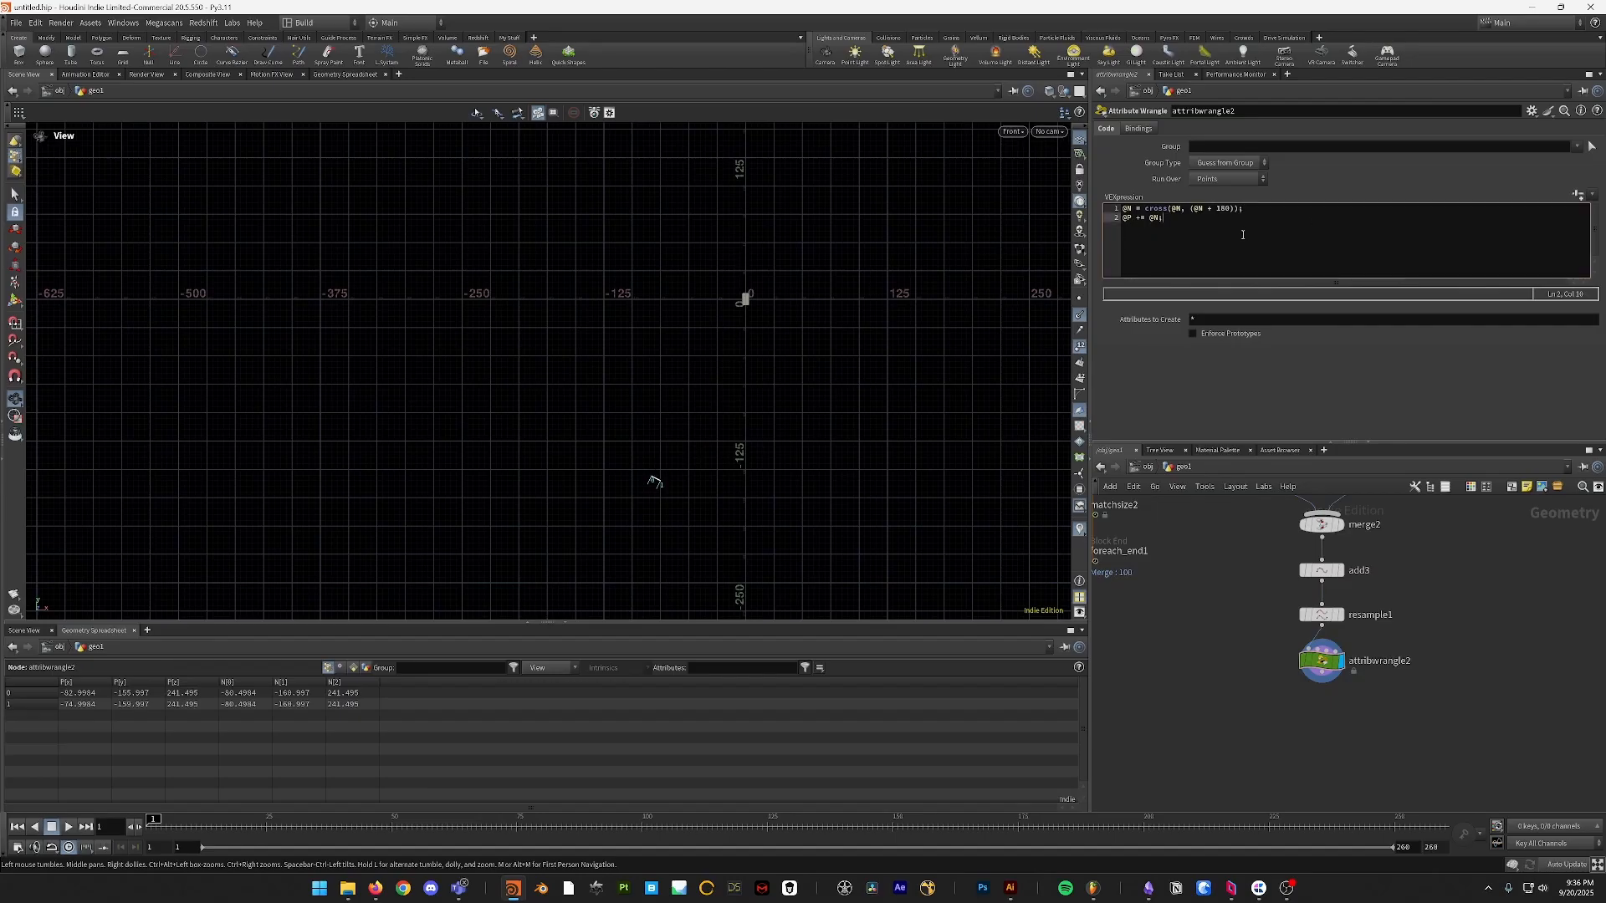
pyautogui.write('* chf""')
pyautogui.press('BackSpace')
pyautogui.press('BackSpace')
pyautogui.write('amt"')
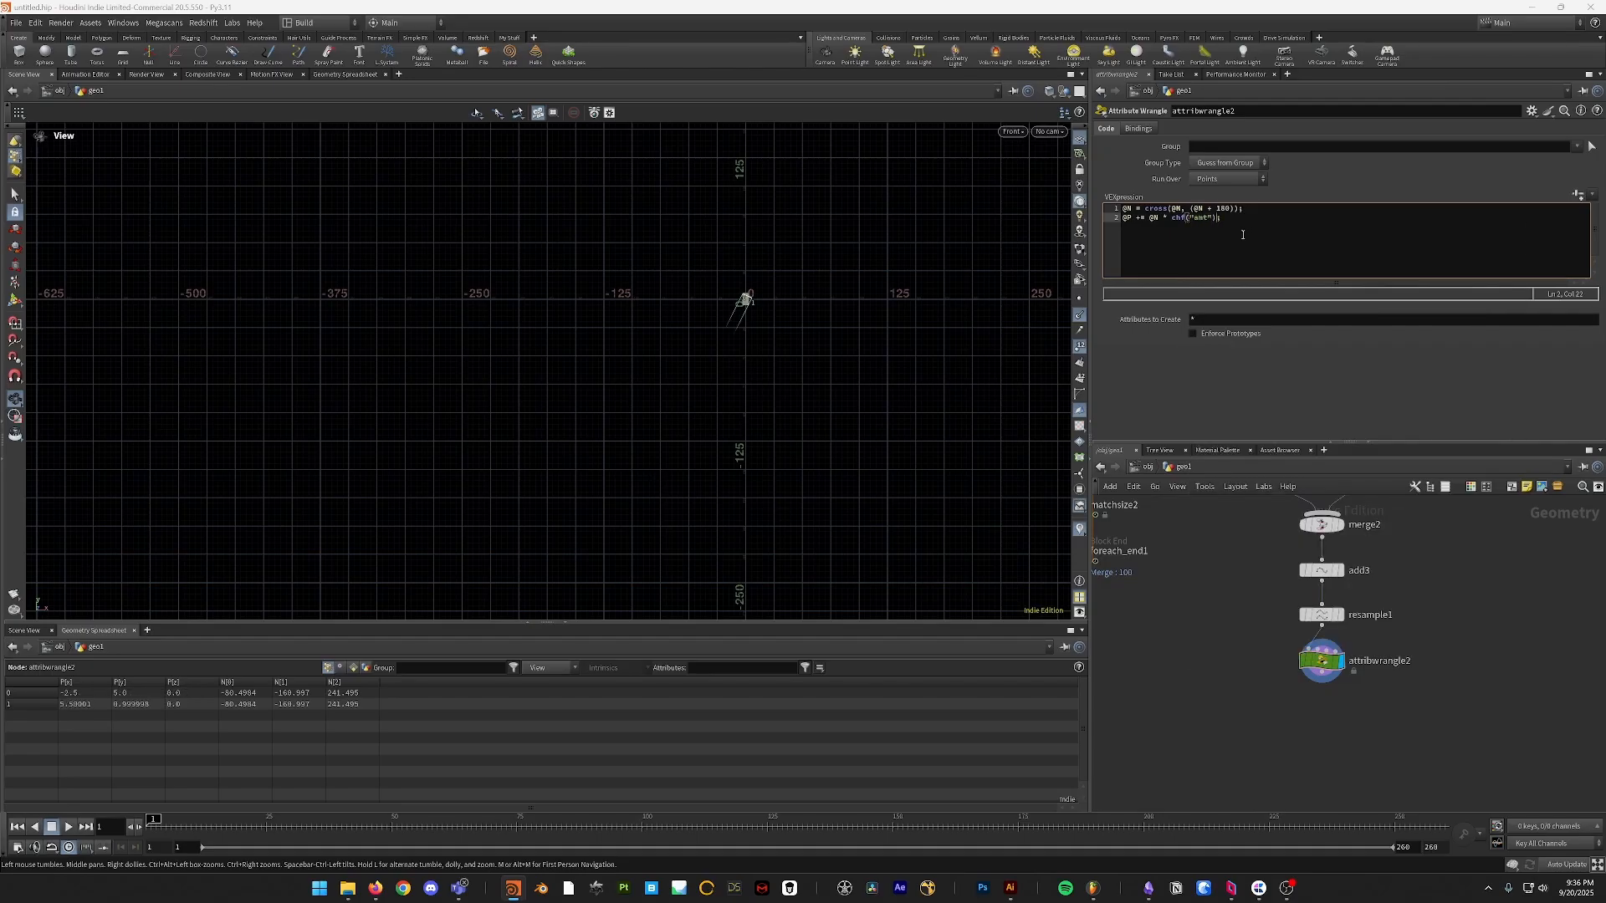
# - Create the amt channel's parameter on the wrangle and divide the offset by 100, making the second line @P += @N * chf("amt") / 100;
pyautogui.click(1580, 195)
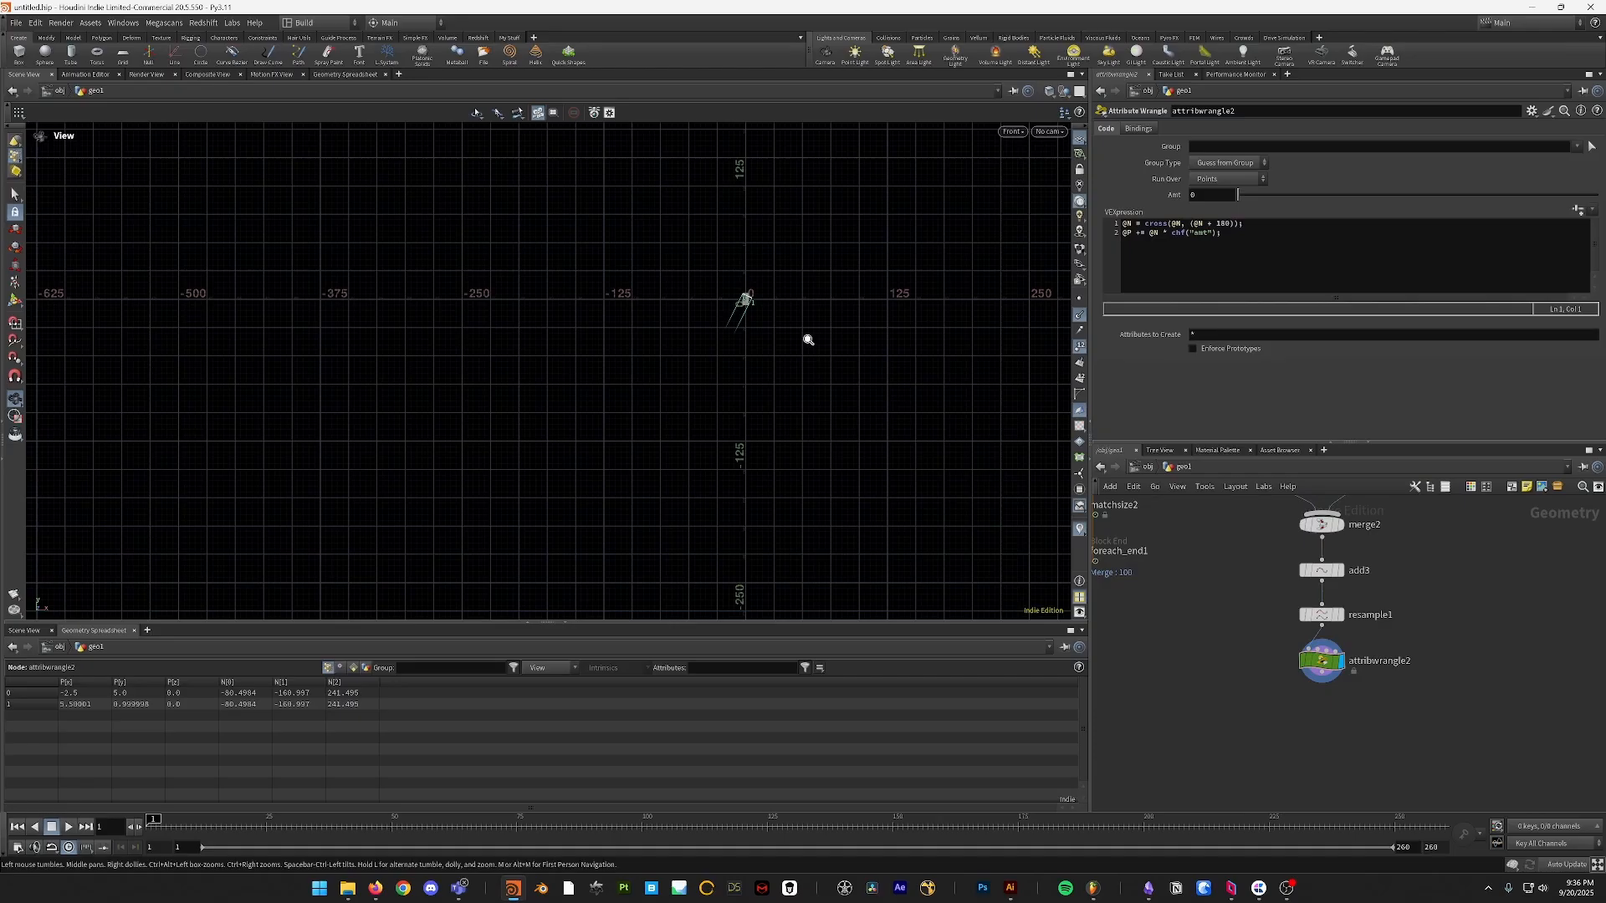
pyautogui.press('f')
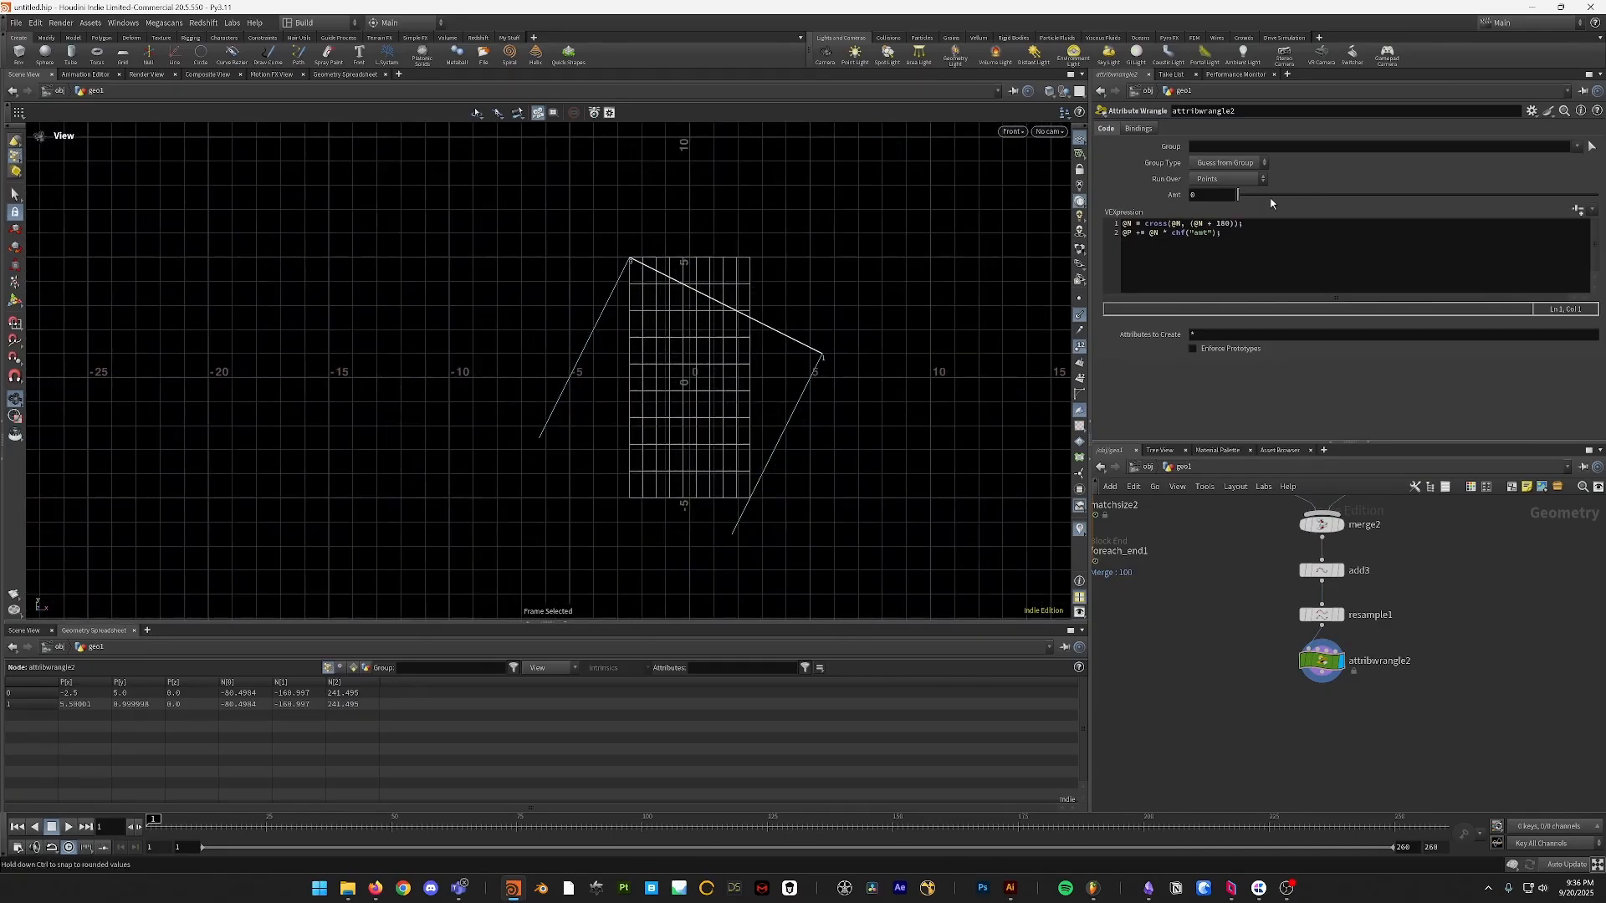
pyautogui.moveTo(1238, 195)
pyautogui.mouseDown()
pyautogui.moveTo(1448, 197)
pyautogui.moveTo(1238, 195)
pyautogui.mouseUp()
pyautogui.click(1243, 251)
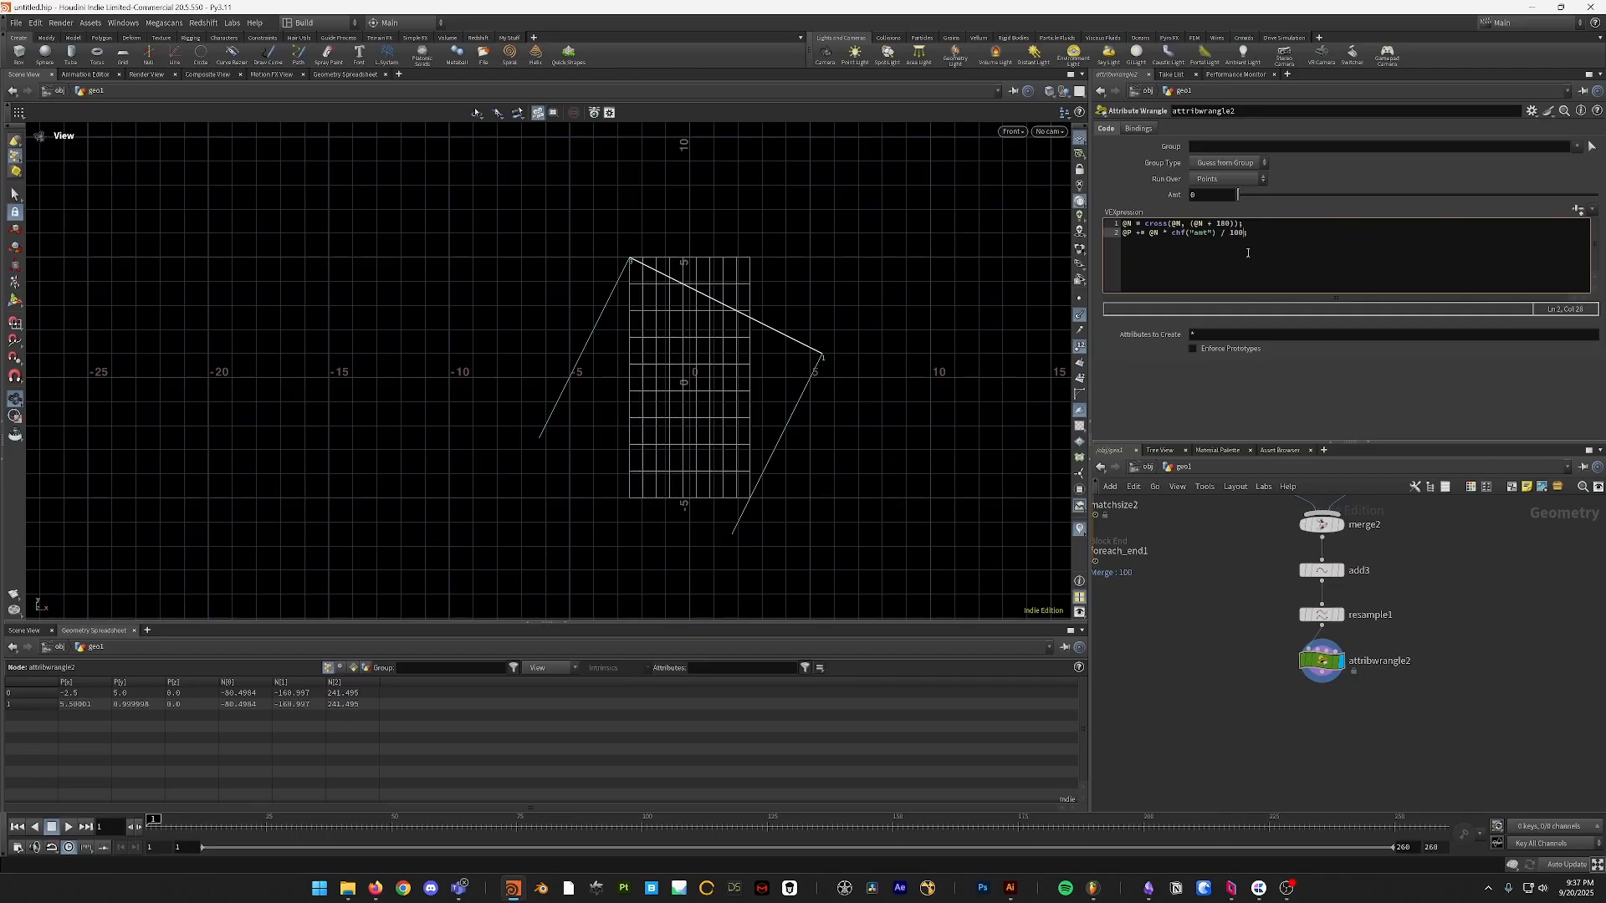
# - Raise Amt to 5.3 and examine the offset line's depth relative to the grid in perspective
pyautogui.moveTo(1238, 195); pyautogui.dragTo(1372, 194)
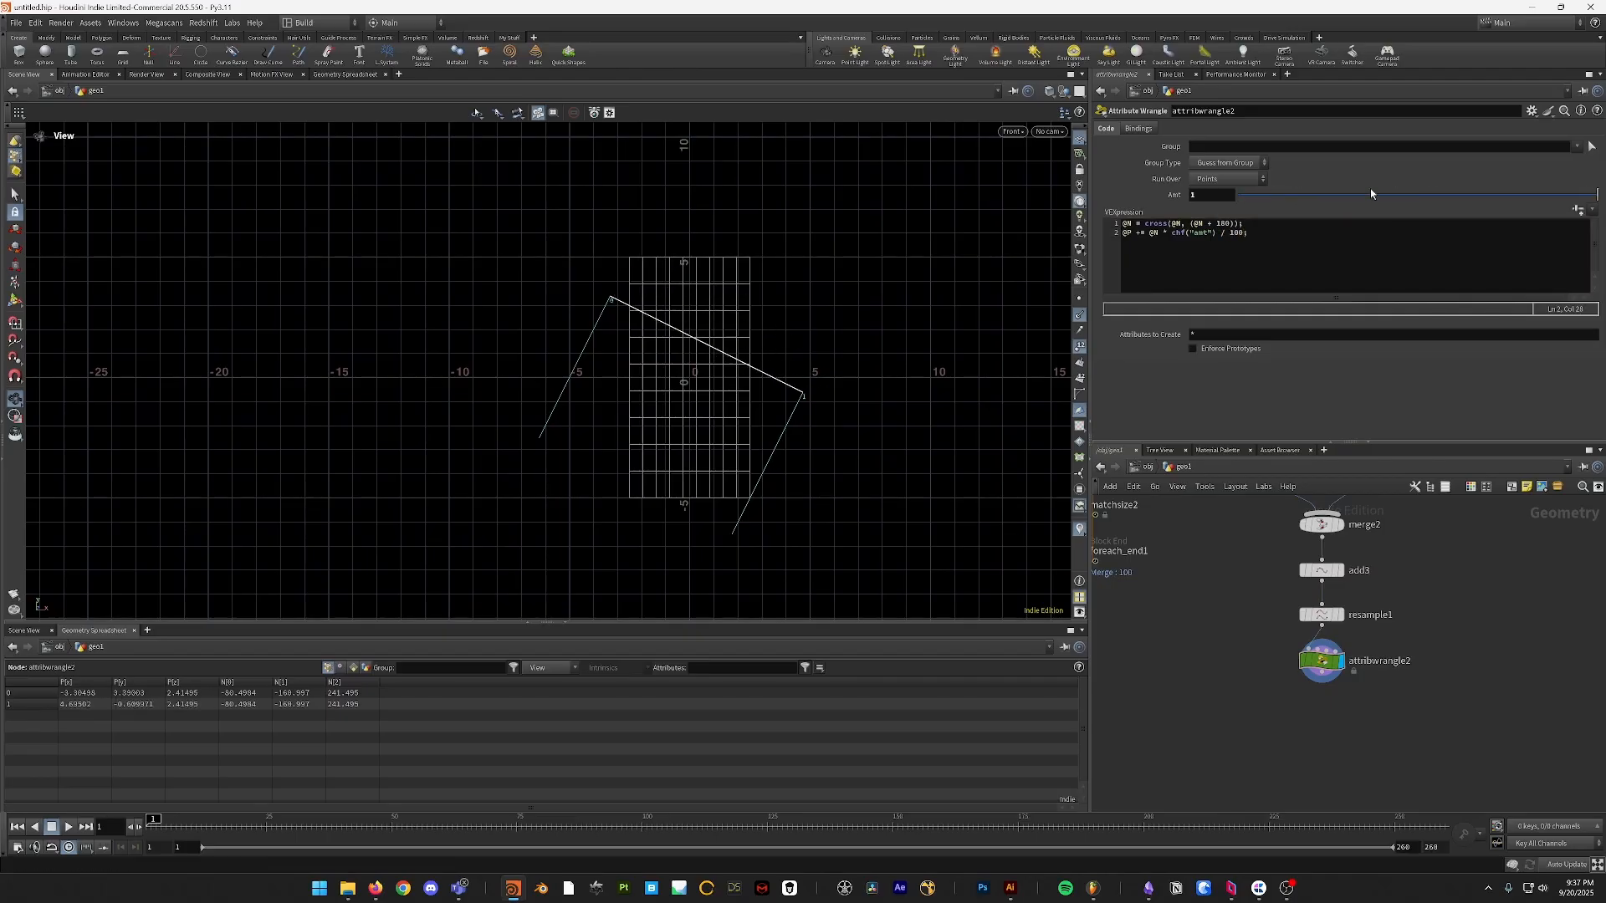
pyautogui.moveTo(1197, 196); pyautogui.dragTo(1465, 187, button='middle')
pyautogui.moveTo(1484, 184); pyautogui.dragTo(1440, 192, button='middle')
pyautogui.moveTo(629, 483); pyautogui.dragTo(679, 374, button='middle')
pyautogui.moveTo(679, 374); pyautogui.dragTo(706, 402)
pyautogui.press('f')
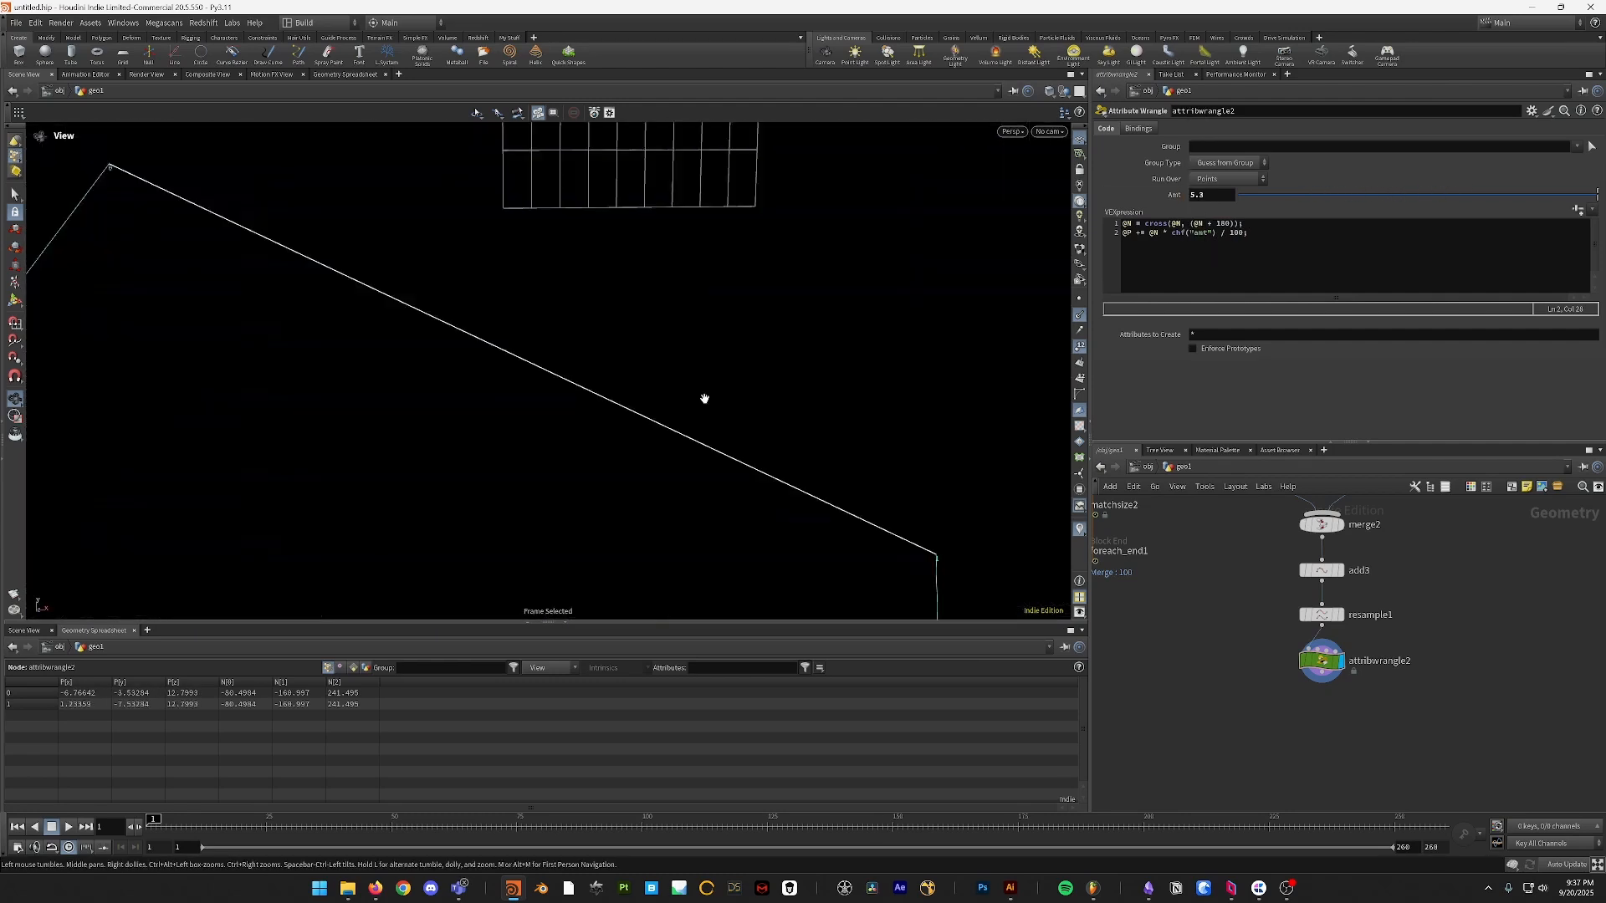
pyautogui.moveTo(686, 271)
pyautogui.mouseDown()
pyautogui.moveTo(781, 315)
pyautogui.moveTo(628, 538)
pyautogui.moveTo(638, 304)
pyautogui.moveTo(677, 276)
pyautogui.mouseUp()
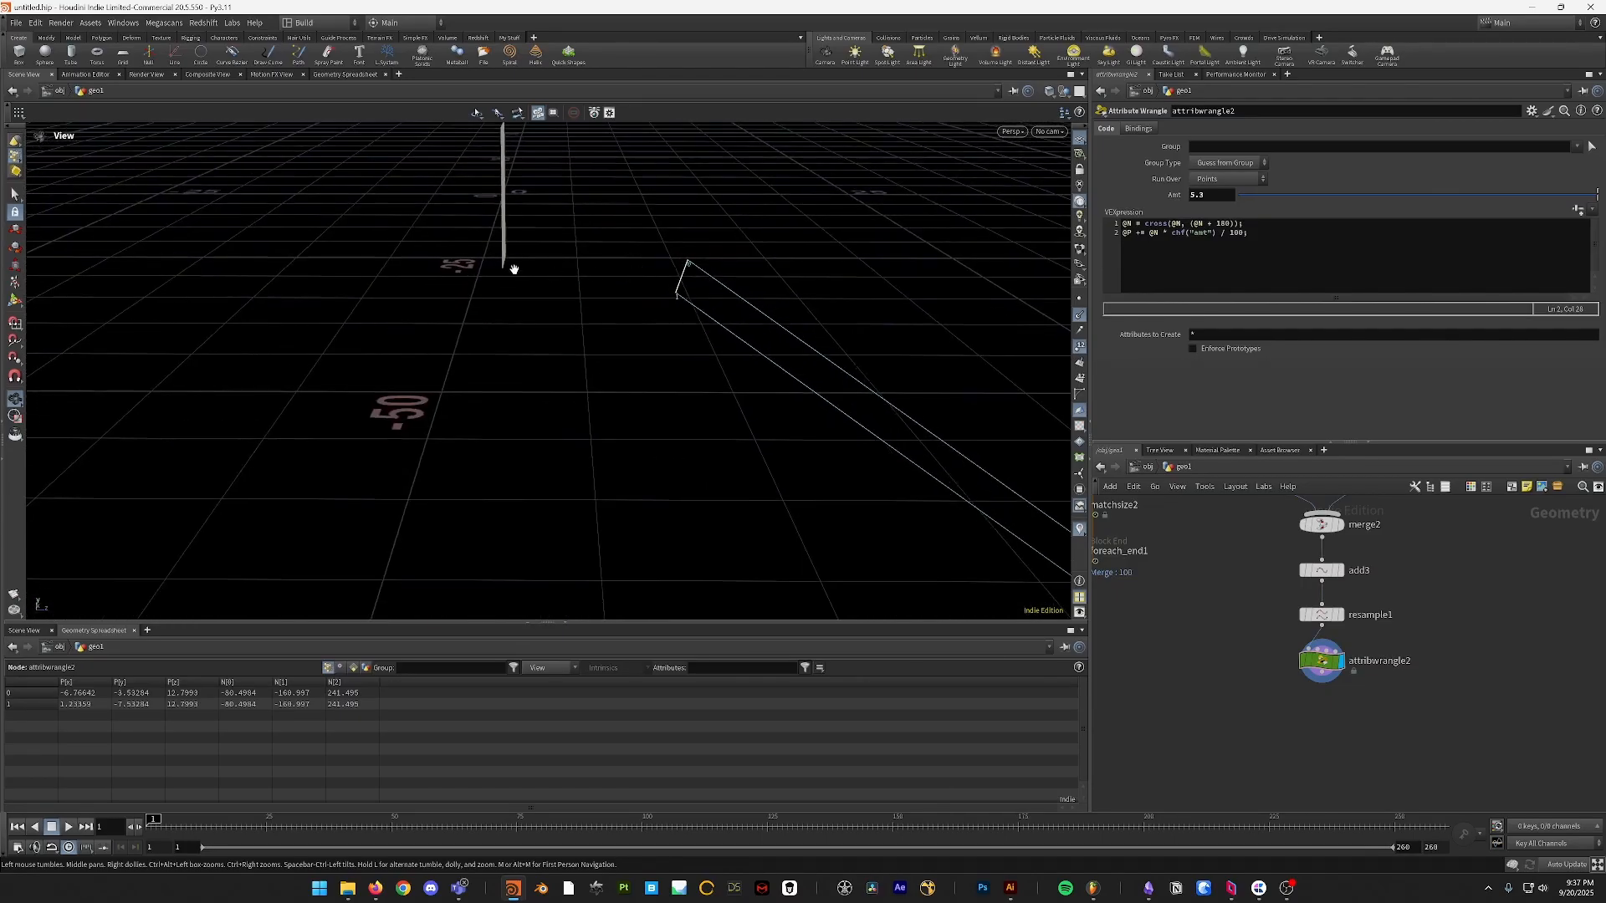
# - Add @P.z = 0; as the wrangle's third line to flatten the offset line, and return to the front view
pyautogui.click(1281, 271)
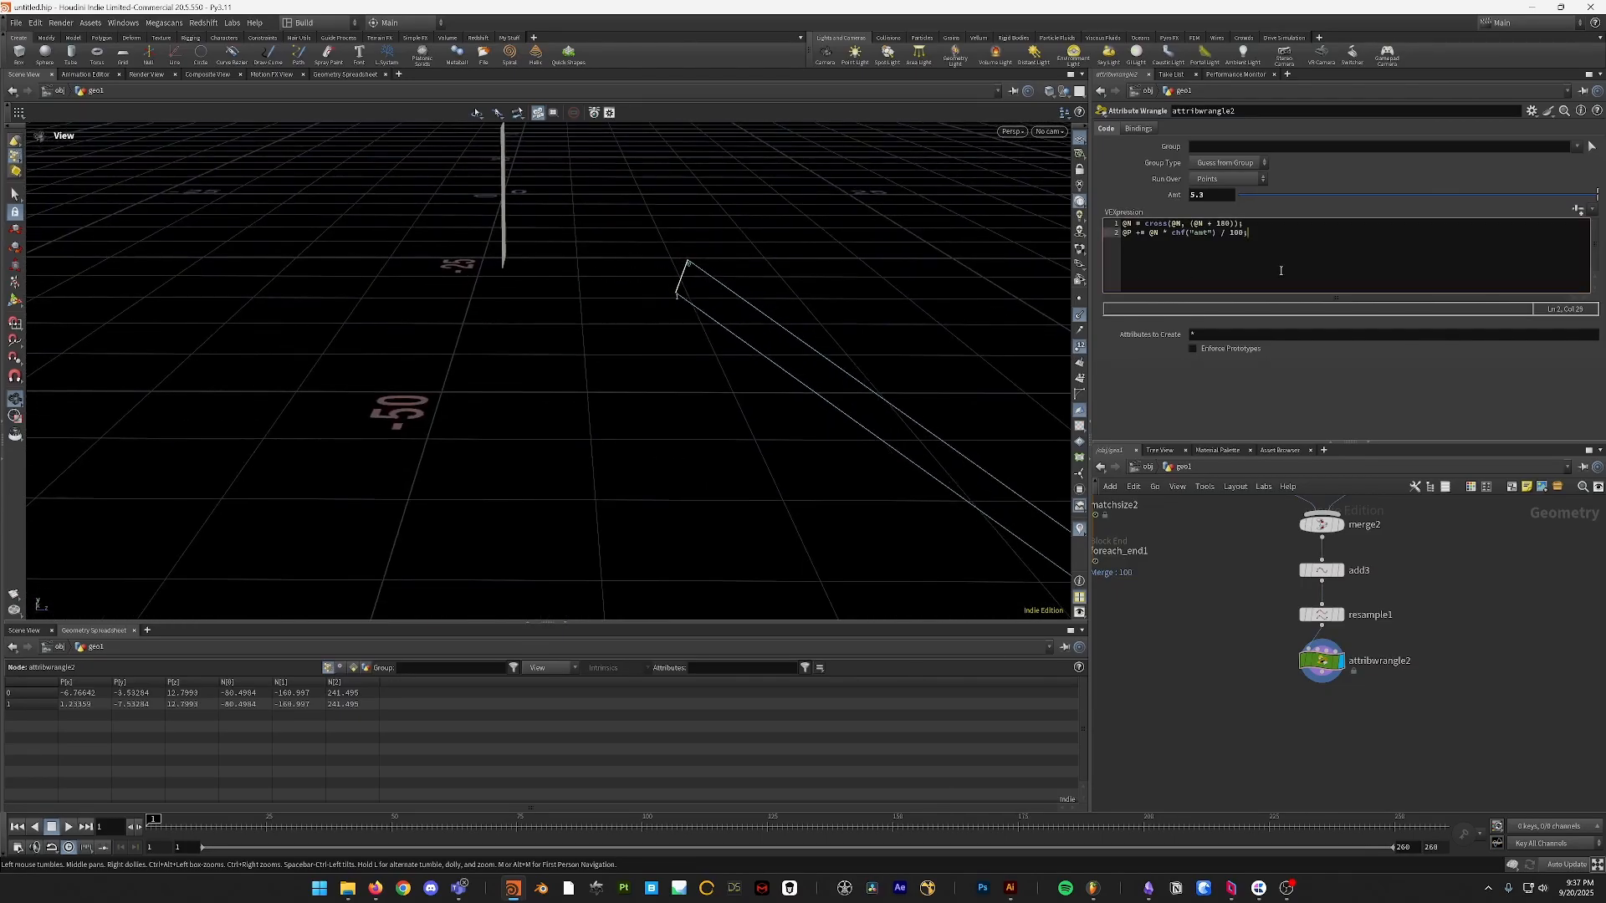
pyautogui.press('Return')
pyautogui.write('@P.z = 0;')
pyautogui.hotkey('space', '2')
pyautogui.hotkey('space', '3')
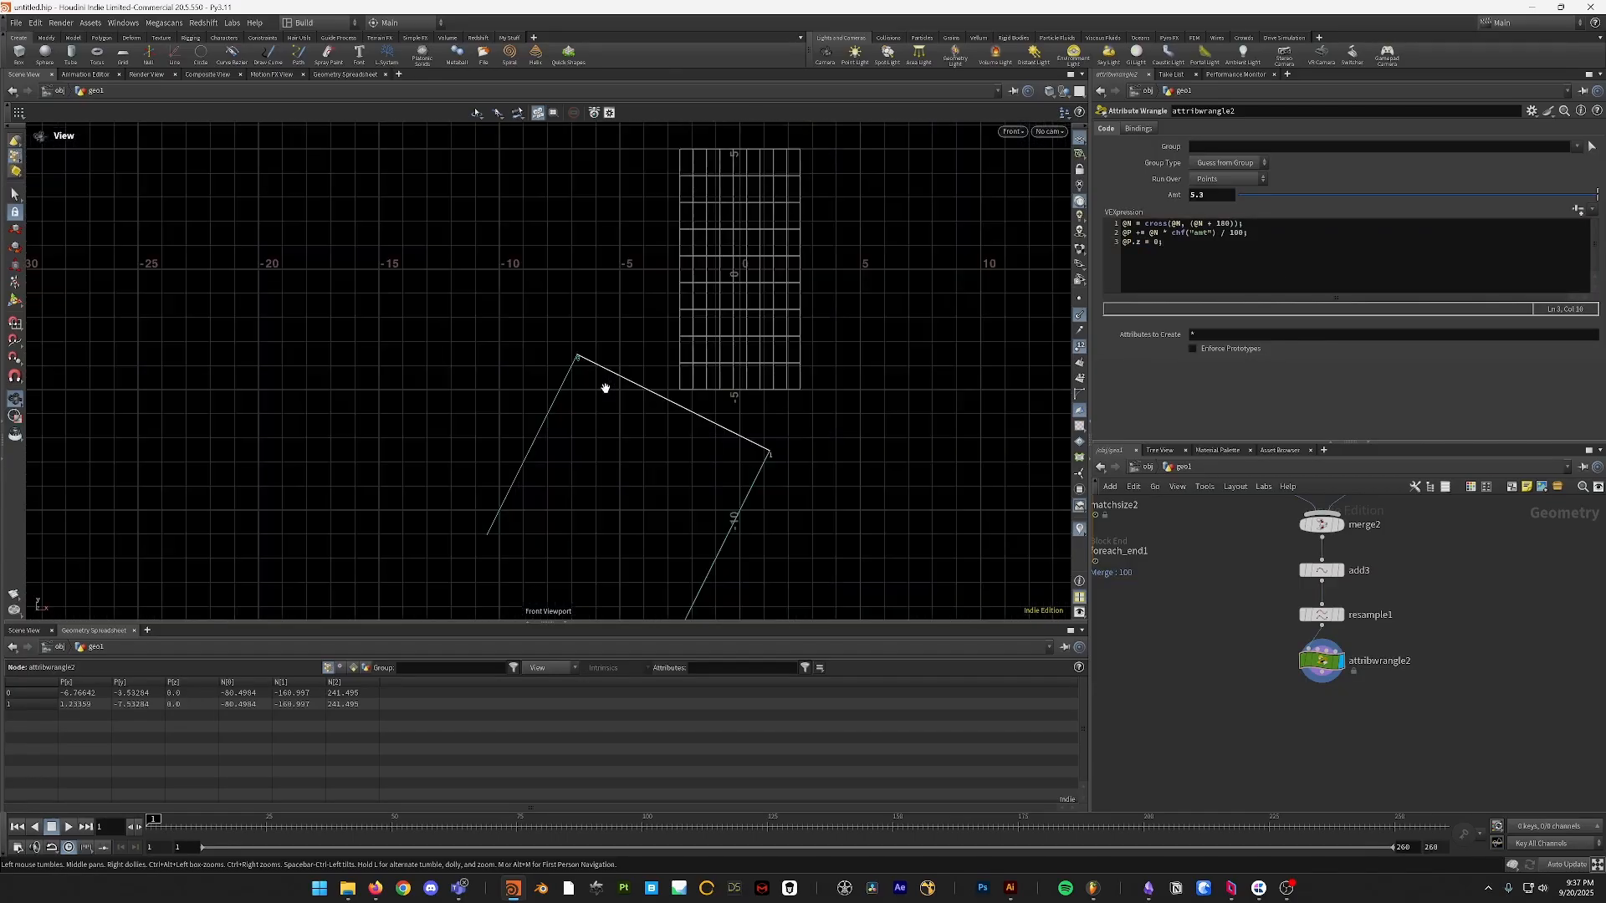
# - Set the wrangle's Amt to 10 to move the line well beyond the grid
pyautogui.scroll(-5, 711, 343)
pyautogui.moveTo(1229, 194)
pyautogui.mouseDown(button='middle')
pyautogui.moveTo(718, 219)
pyautogui.moveTo(1207, 197)
pyautogui.mouseUp(button='middle')
pyautogui.doubleClick(1208, 198)
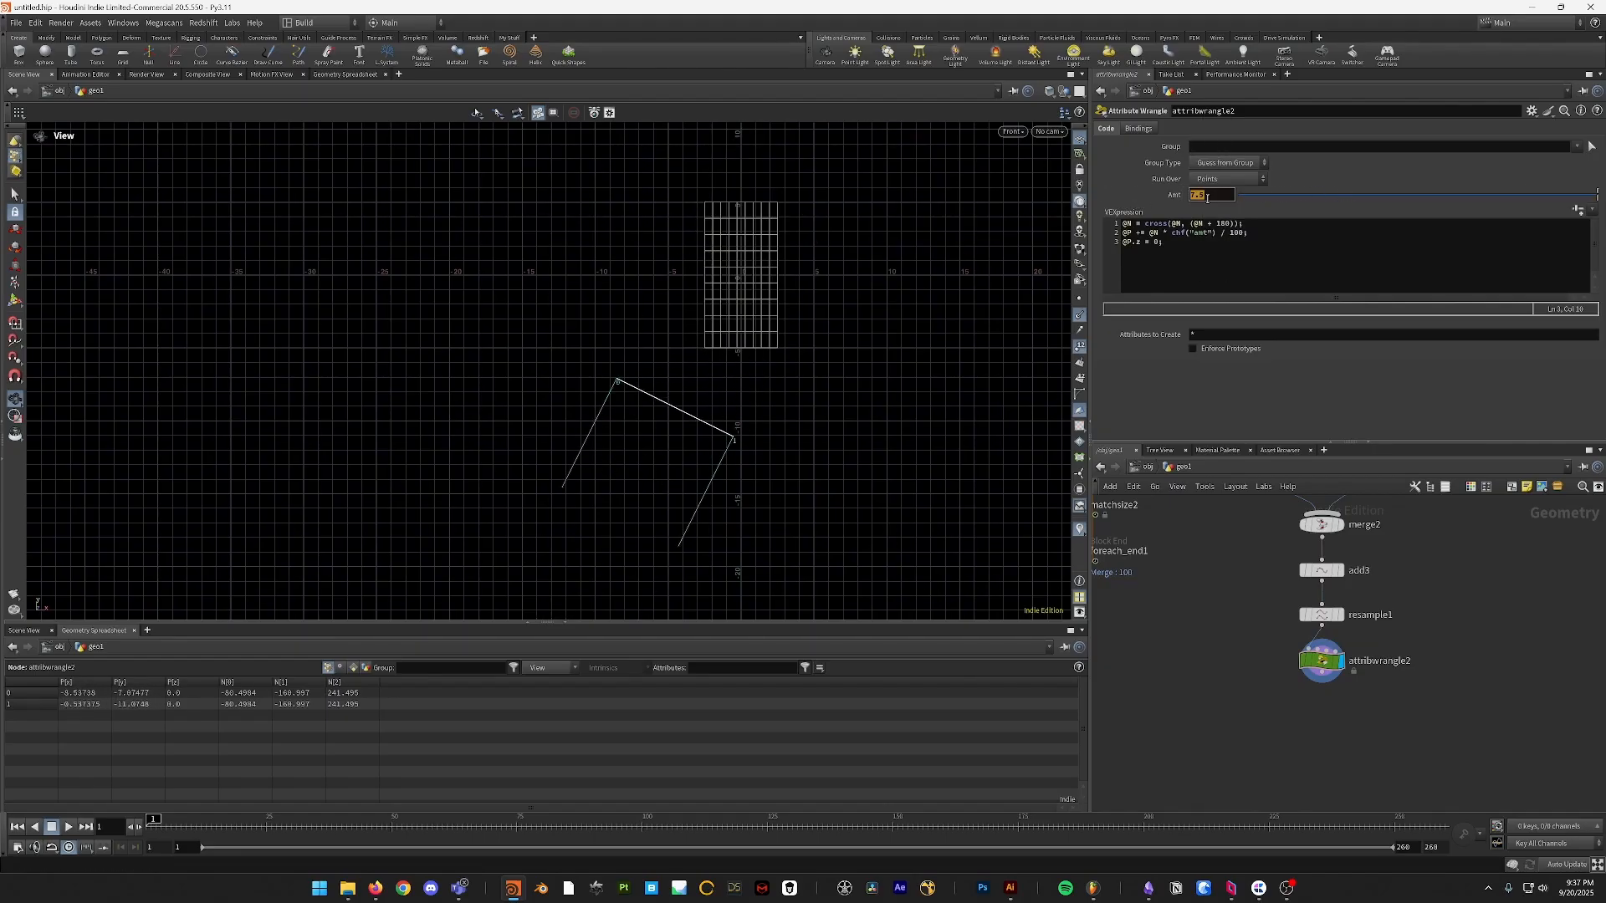
pyautogui.write('10')
pyautogui.press('Return')
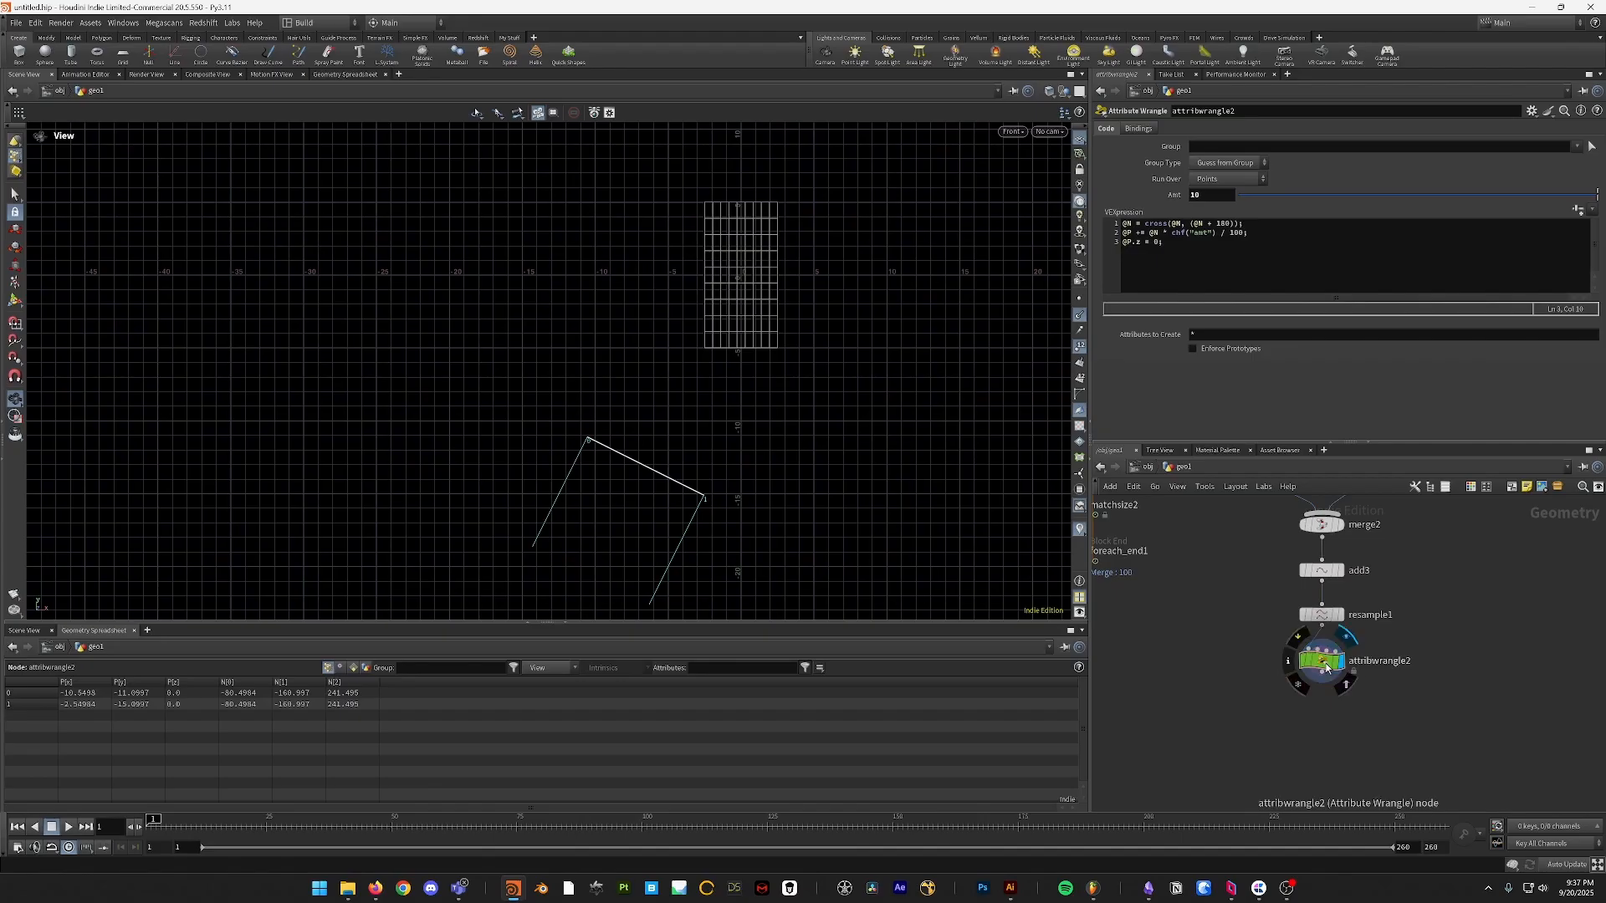
# - Duplicate attribwrangle2 as a parallel branch from resample1 and set the copy's Amt to -10
pyautogui.keyDown('alt'); pyautogui.moveTo(1372, 662); pyautogui.dragTo(1499, 662); pyautogui.keyUp('alt')
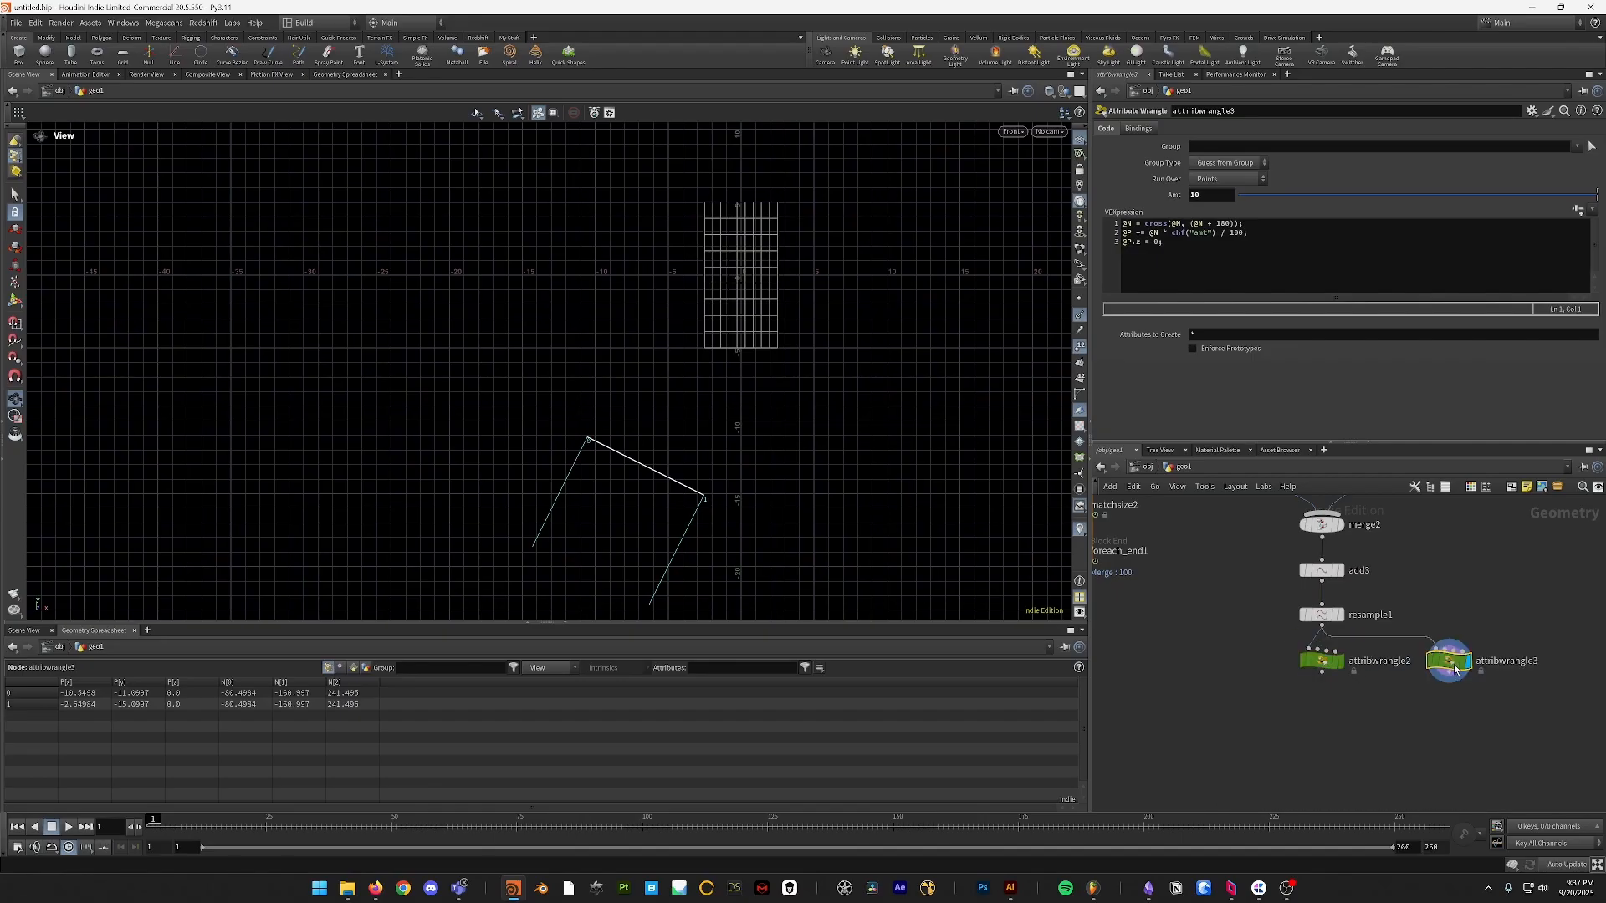
pyautogui.click(1229, 202)
pyautogui.write('-')
pyautogui.press('Return')
# - Merge the outputs of attribwrangle2 and attribwrangle3 and hide the point normals in the viewport
pyautogui.moveTo(1296, 741); pyautogui.dragTo(1545, 644)
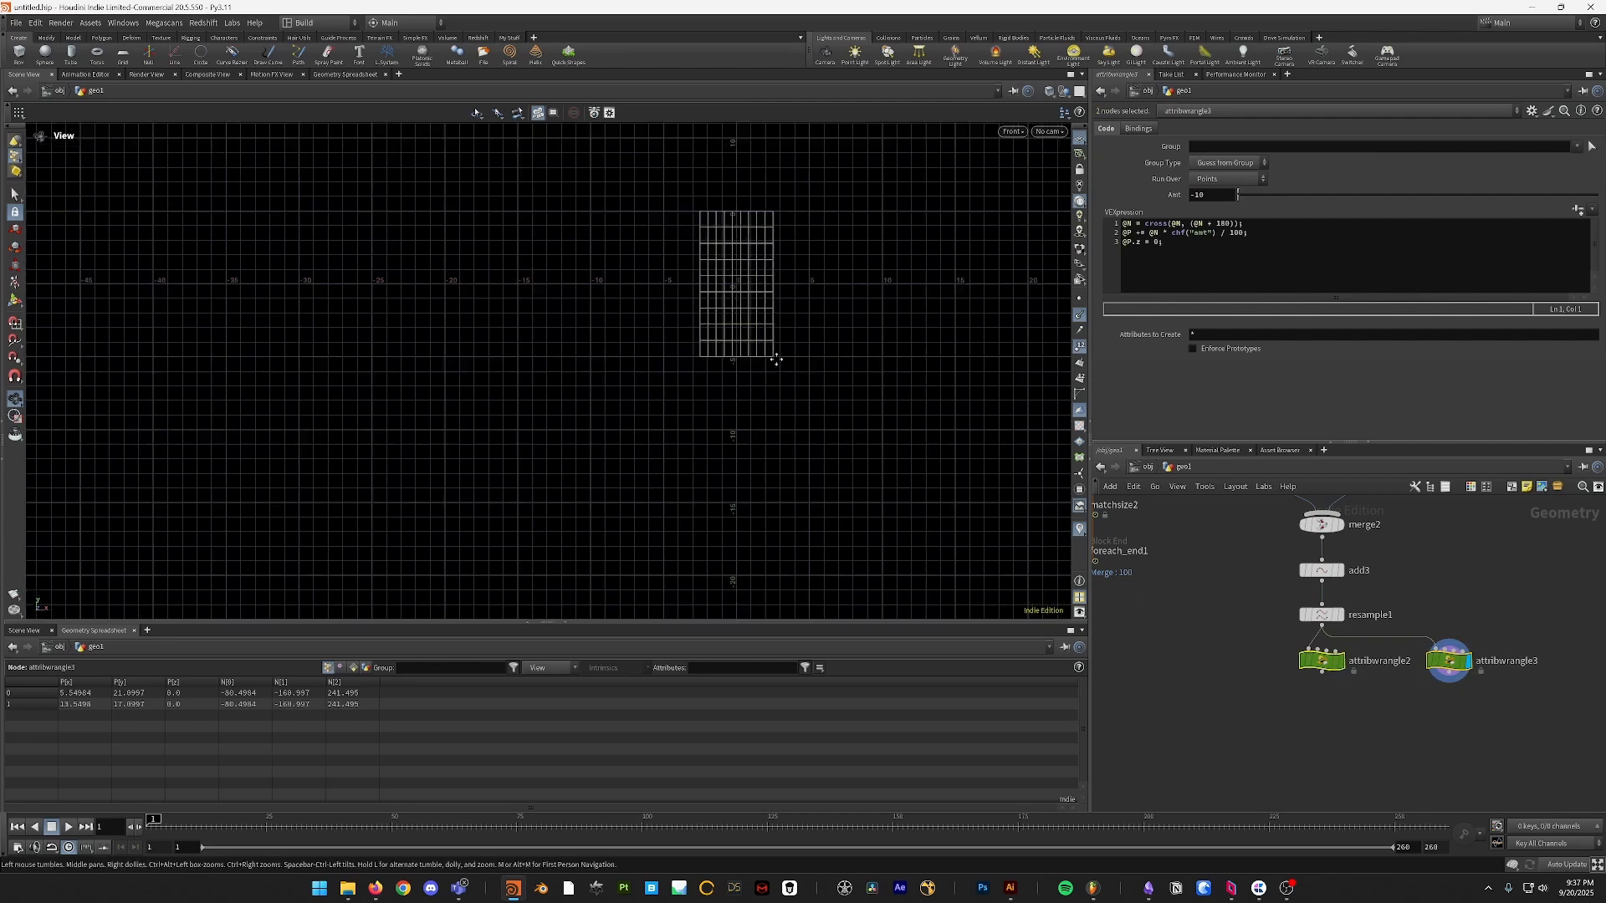
pyautogui.scroll(-2, 774, 356)
pyautogui.moveTo(775, 355); pyautogui.dragTo(726, 379, button='middle')
pyautogui.moveTo(1322, 672)
pyautogui.keyDown('alt'); pyautogui.mouseDown()
pyautogui.moveTo(1368, 719)
pyautogui.moveTo(1349, 722)
pyautogui.moveTo(1347, 677)
pyautogui.mouseUp(); pyautogui.keyUp('alt')
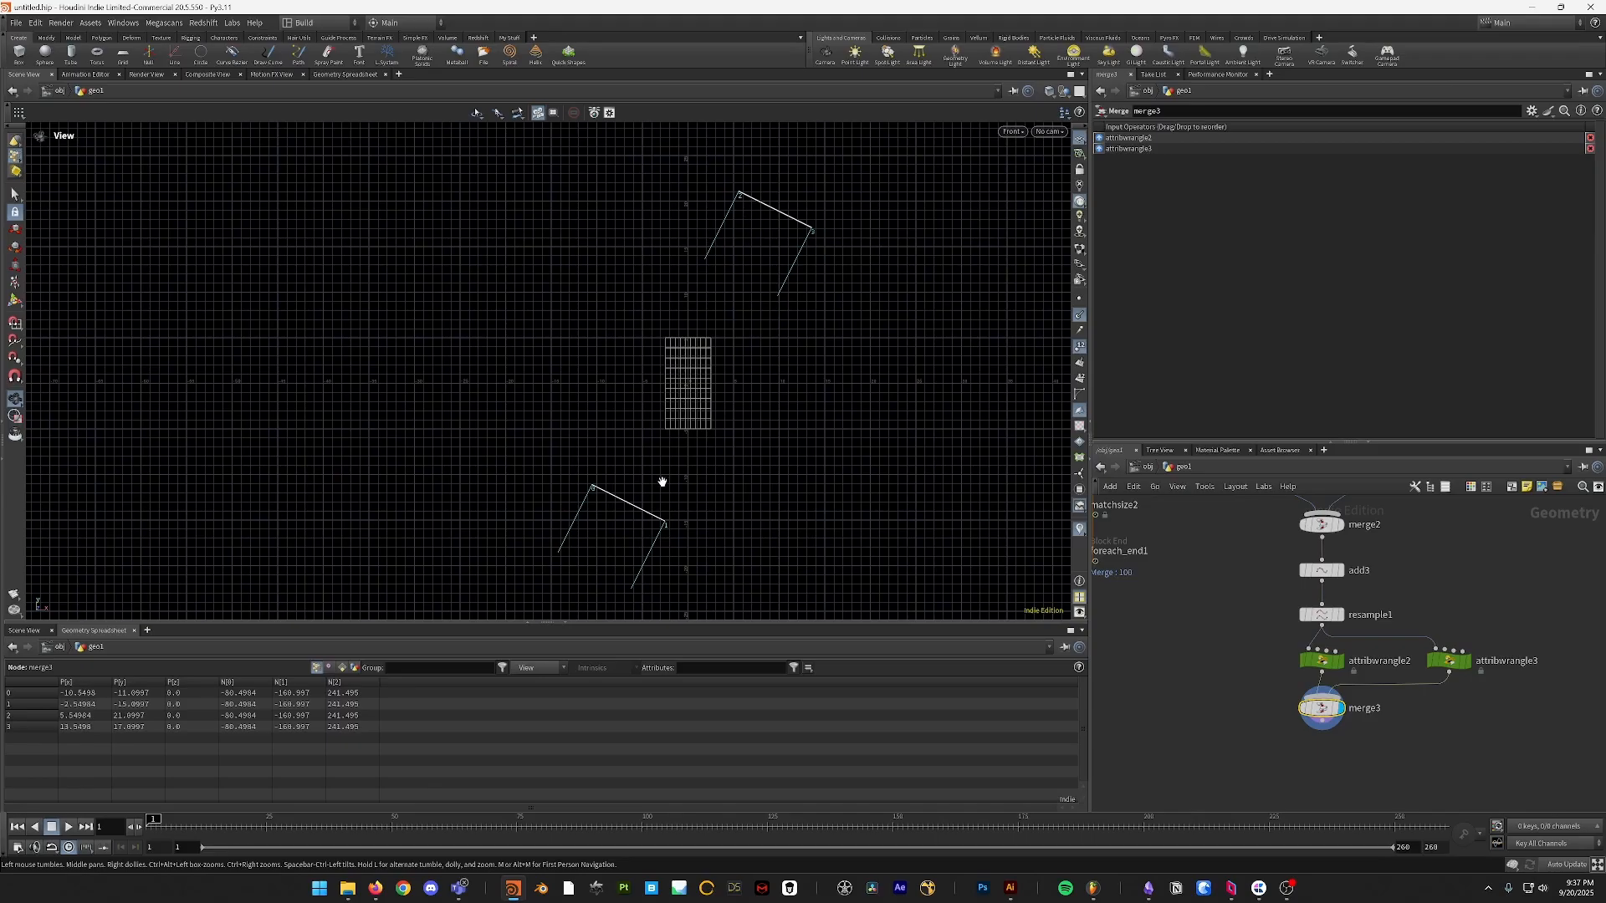
pyautogui.click(1080, 316)
# - Append an Add node after the merge and connect the two lines' endpoints with polygon patterns 0, 2 and 1, 3
pyautogui.press('Tab')
pyautogui.write('add')
pyautogui.press('Return')
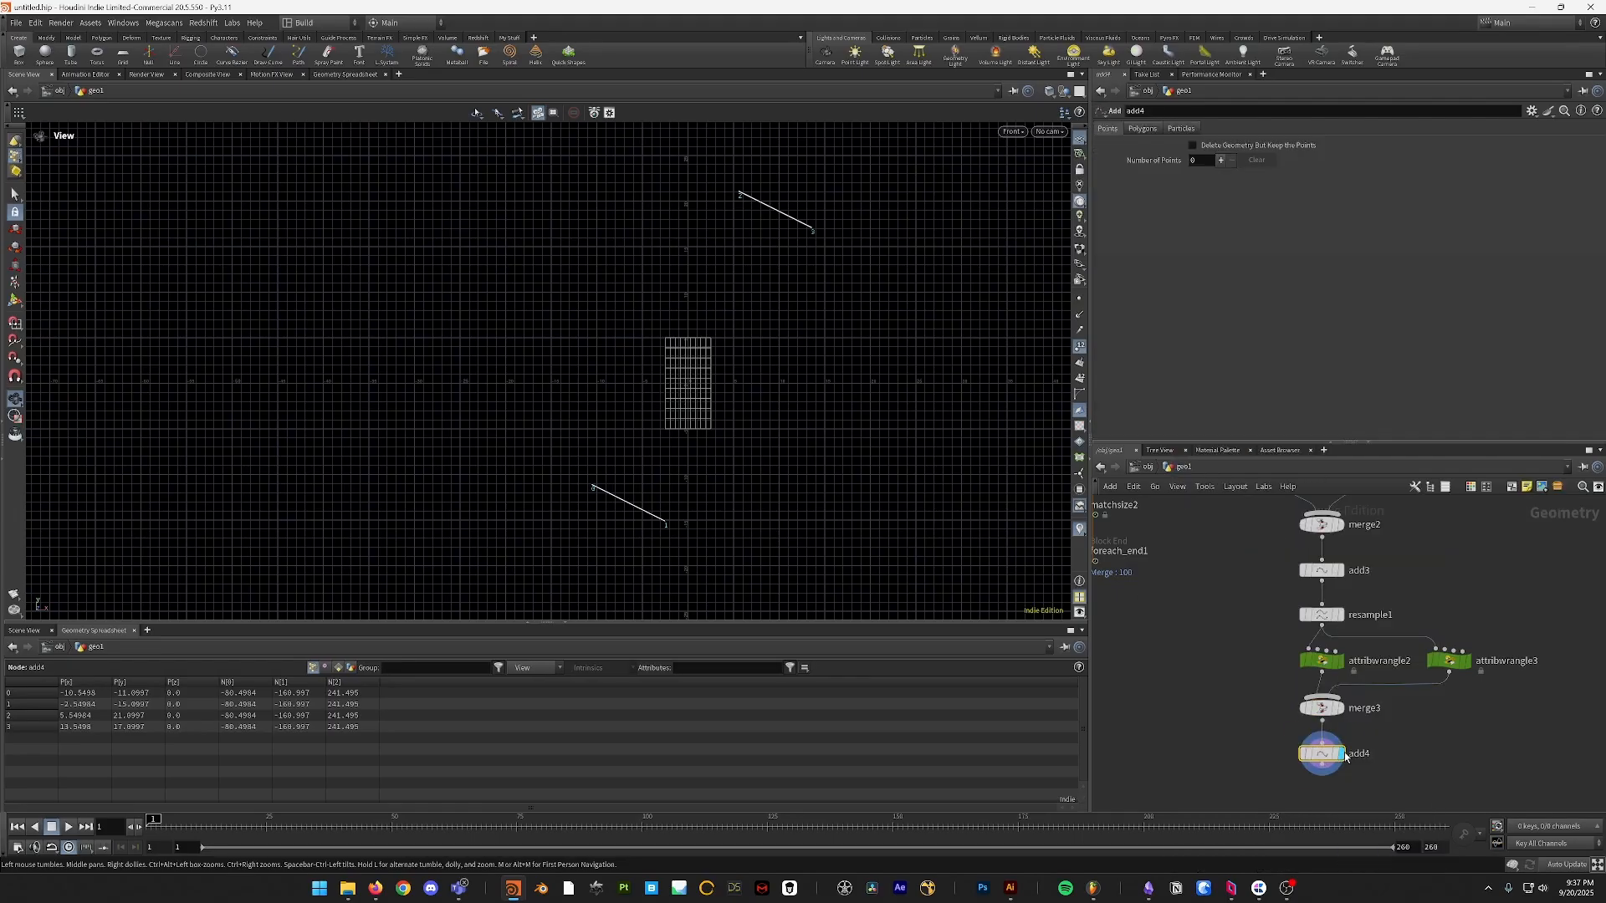
pyautogui.click(1143, 128)
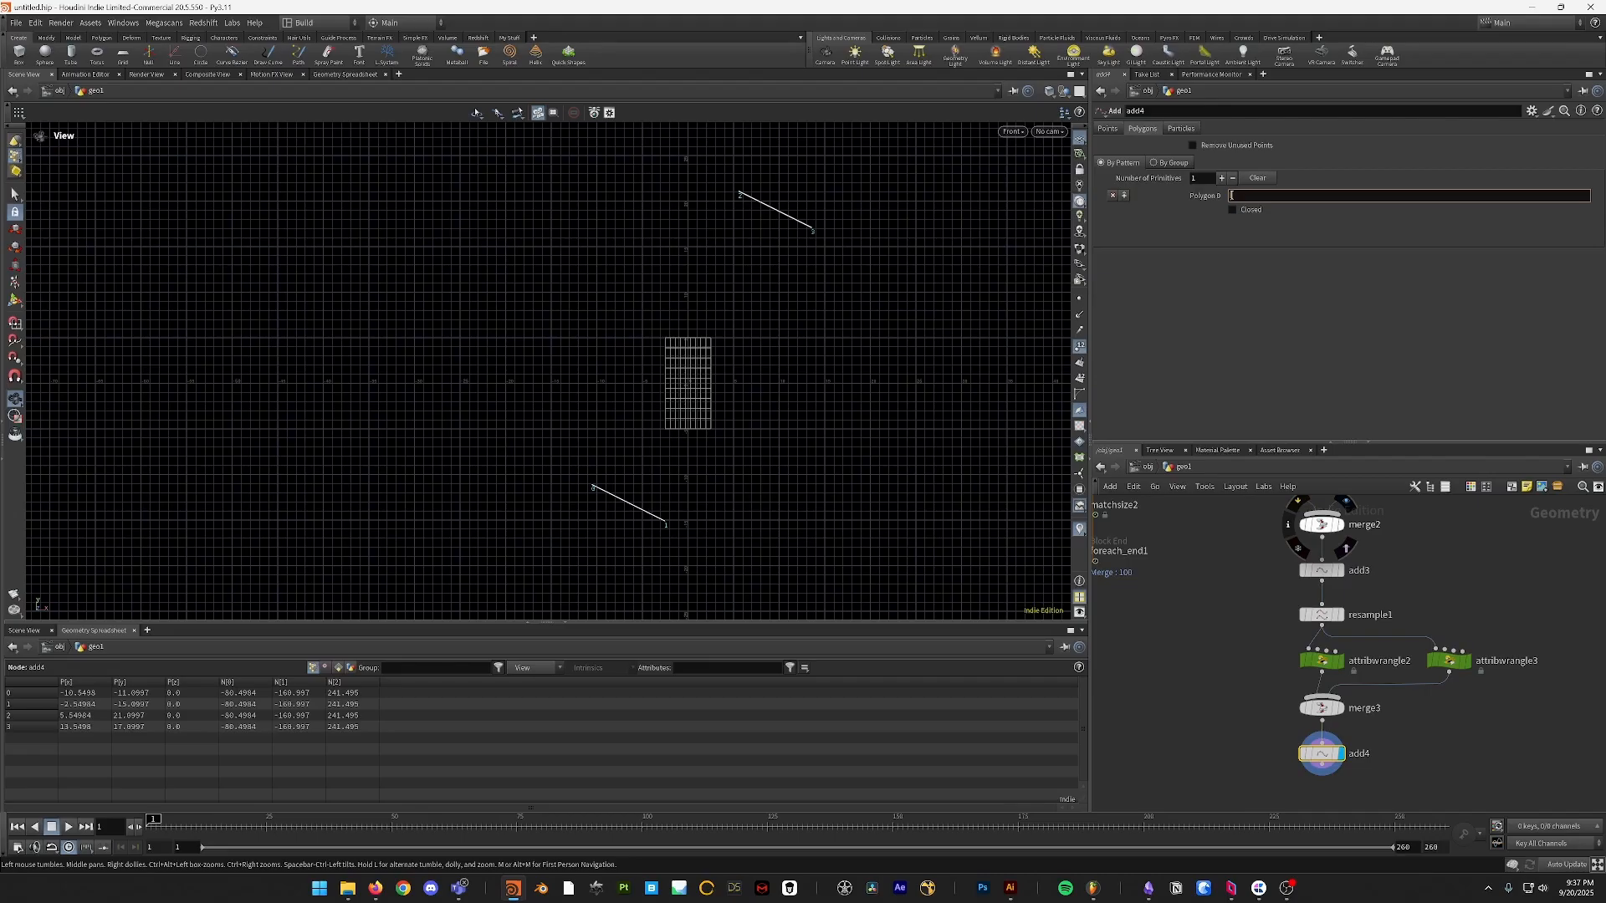
pyautogui.write('0, 2')
pyautogui.press('Return')
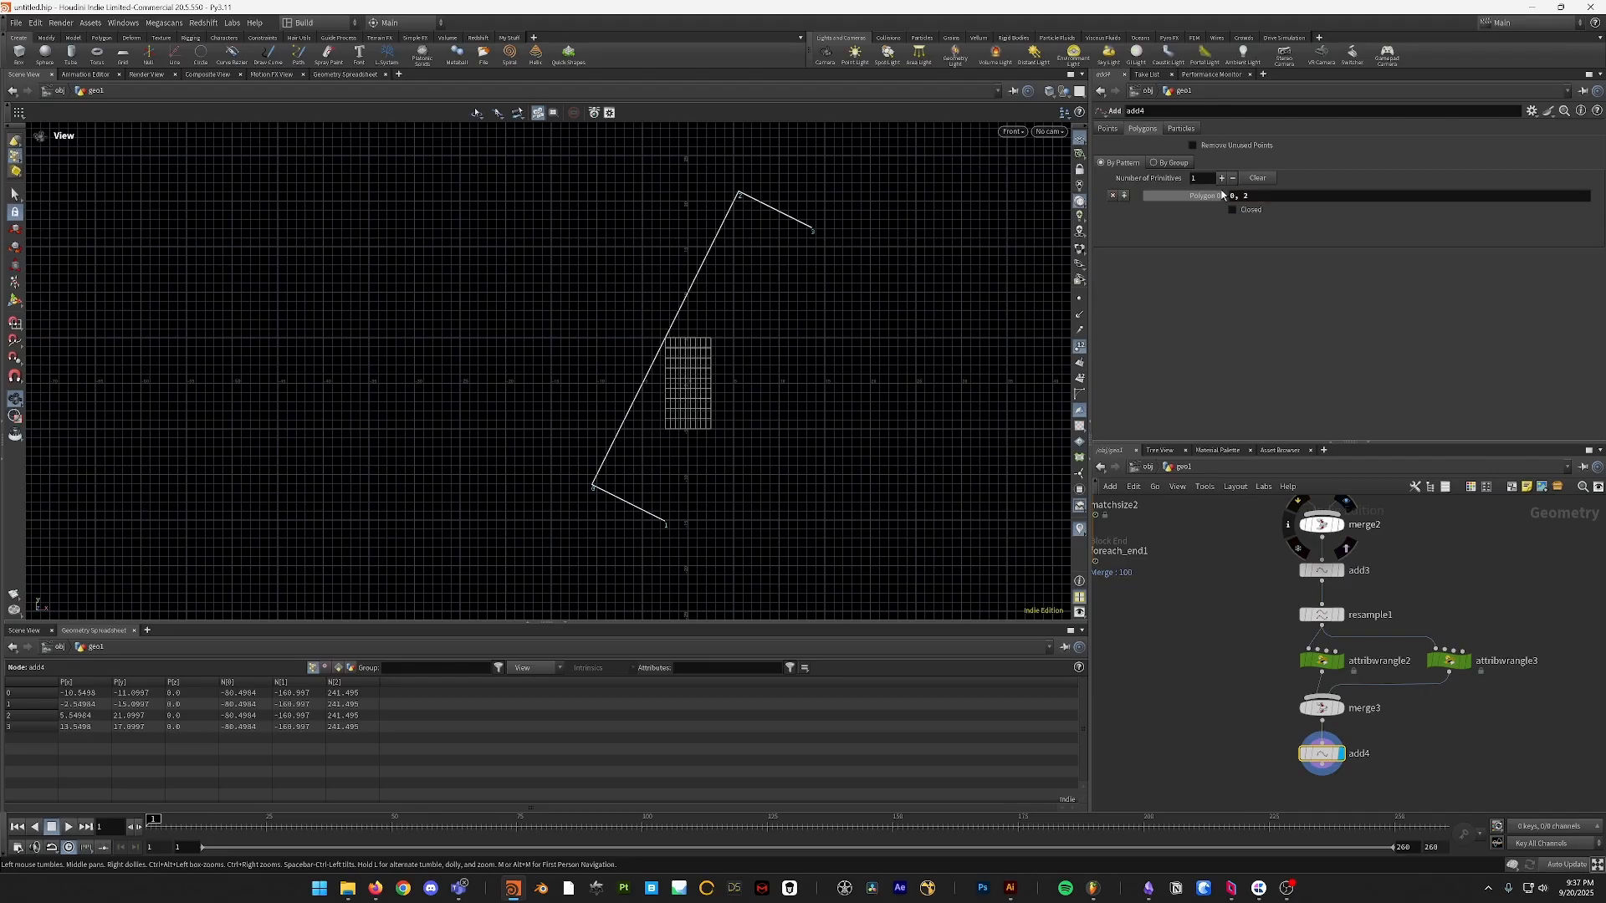
pyautogui.click(1221, 178)
pyautogui.click(1252, 224)
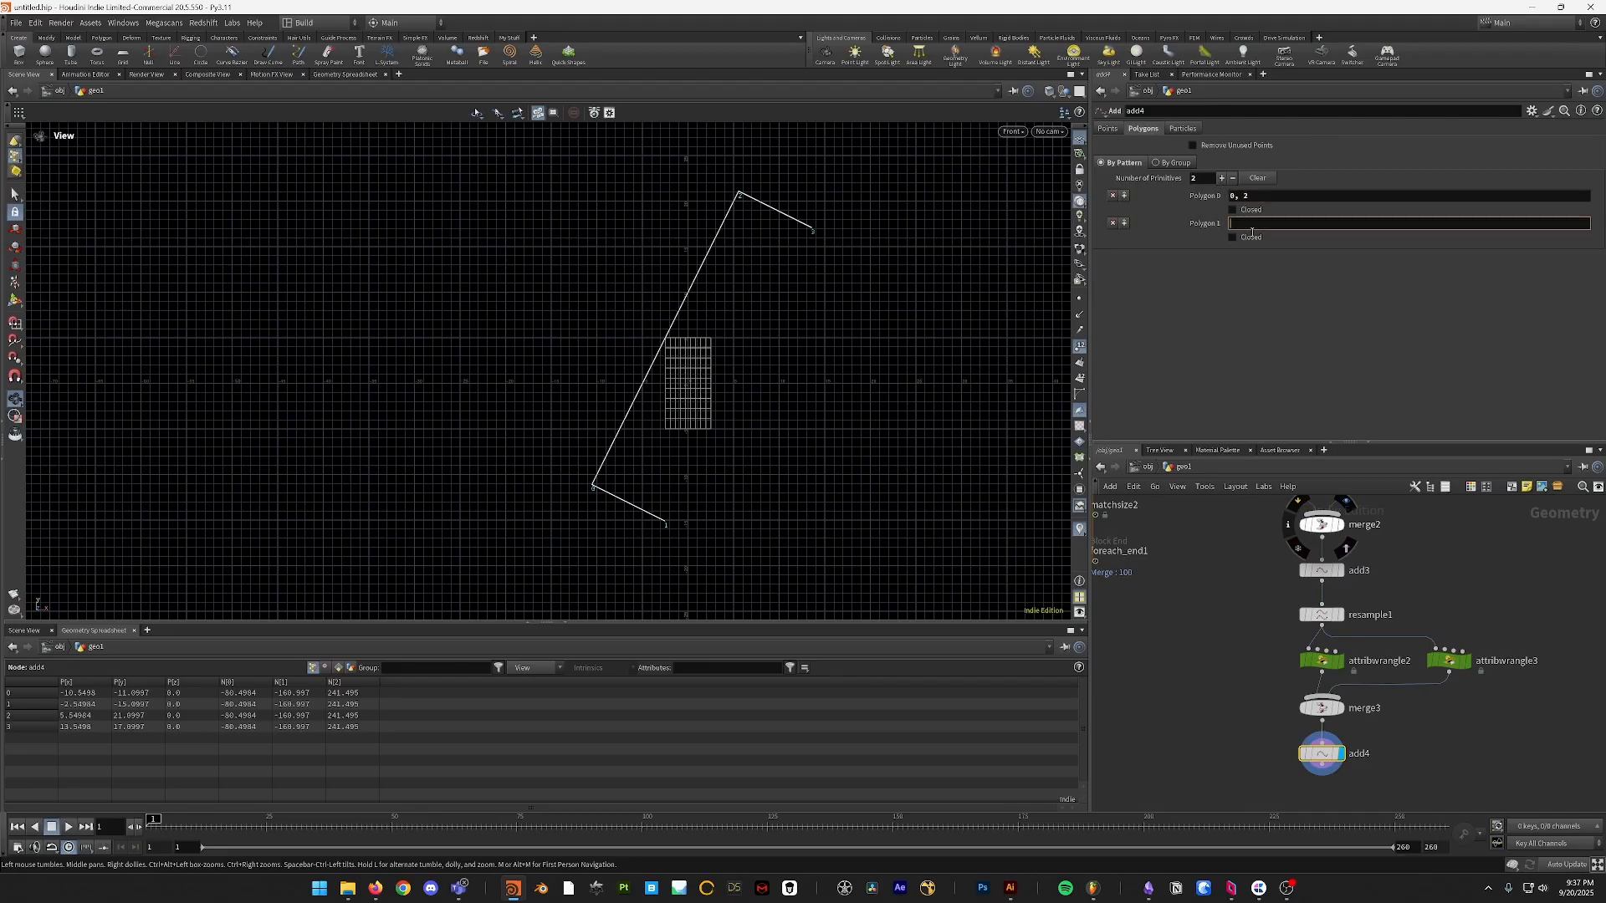
pyautogui.write('1, 3')
pyautogui.press('Return')
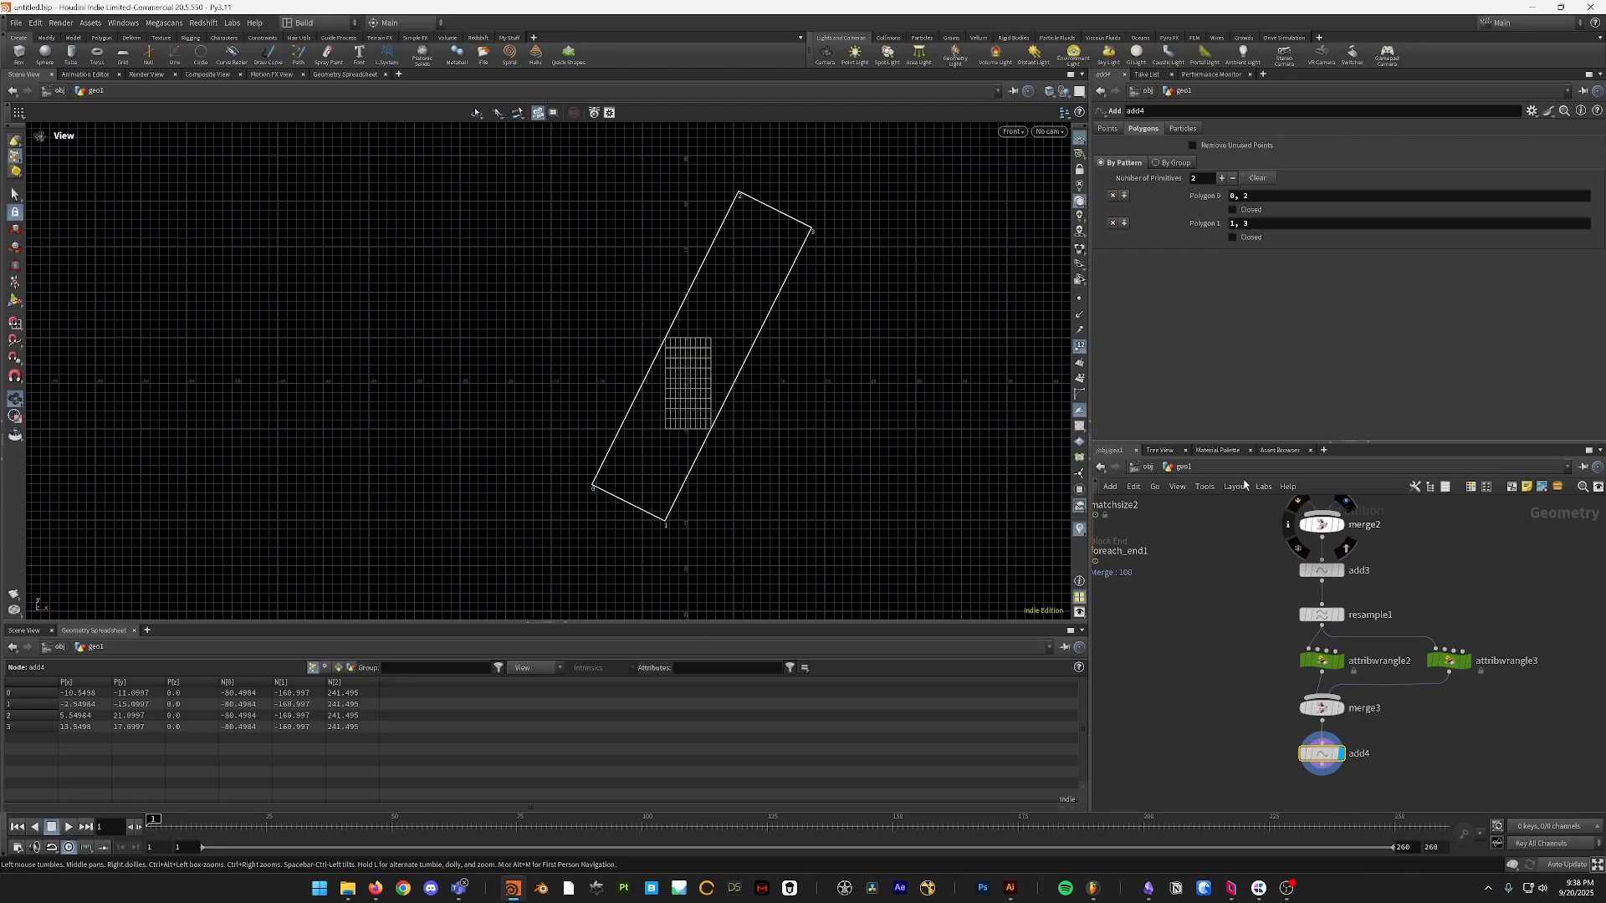
# - Append a PolyFill node to the Add node to fill the closed outline around the grid
pyautogui.moveTo(1330, 799); pyautogui.dragTo(1292, 726, button='middle')
pyautogui.press('Tab')
pyautogui.write('p')
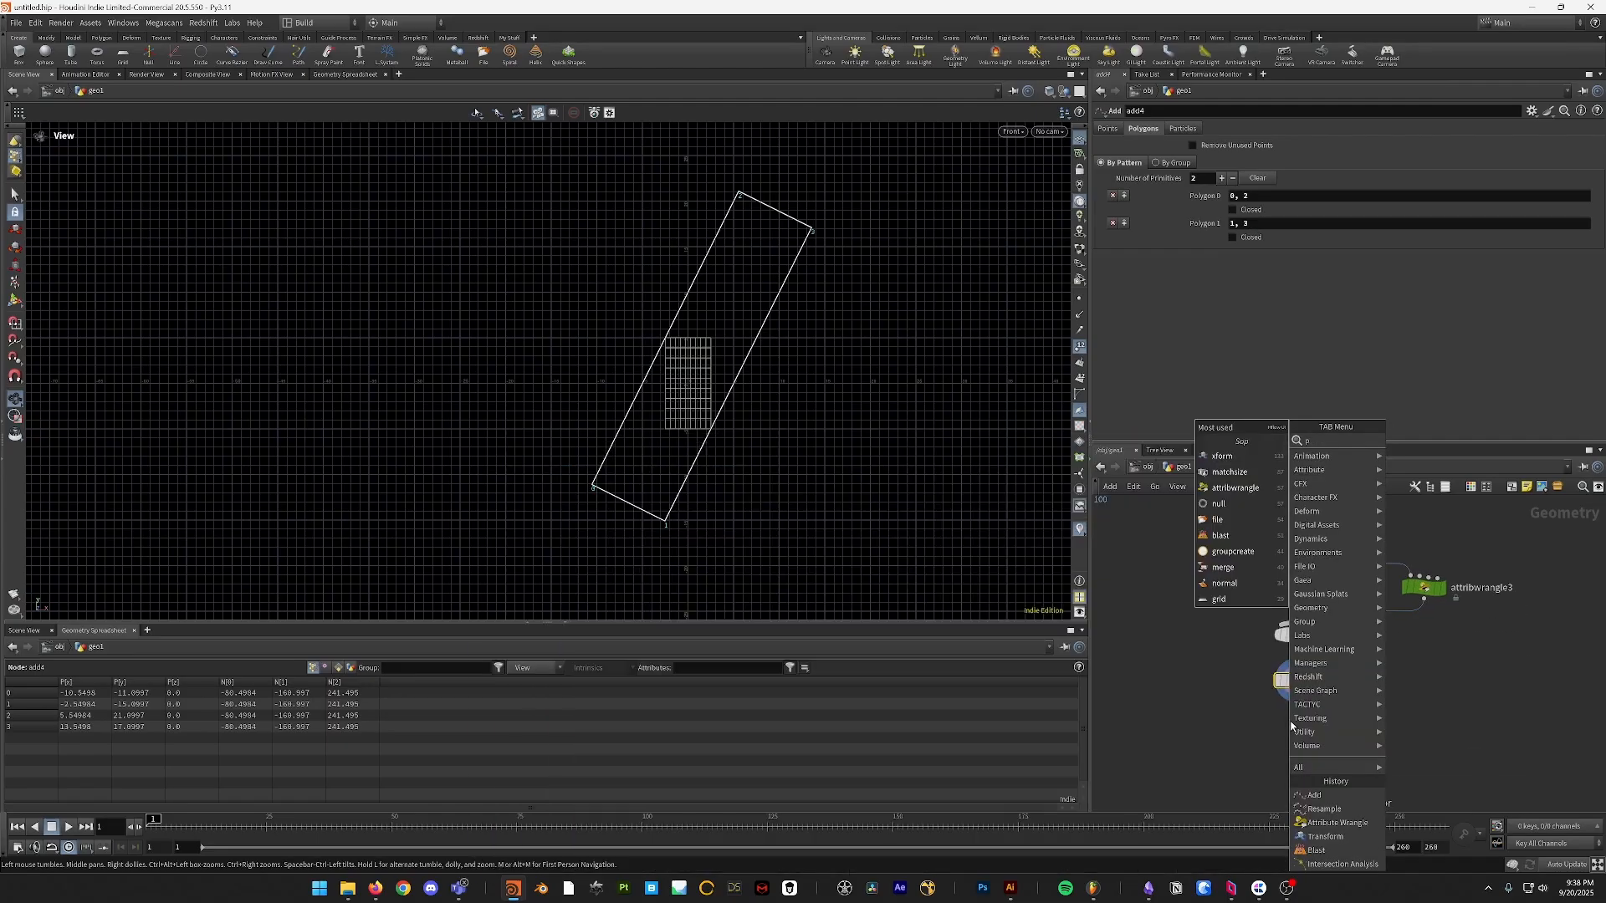
pyautogui.write('olyfi')
pyautogui.press('Return')
pyautogui.click(1290, 726)
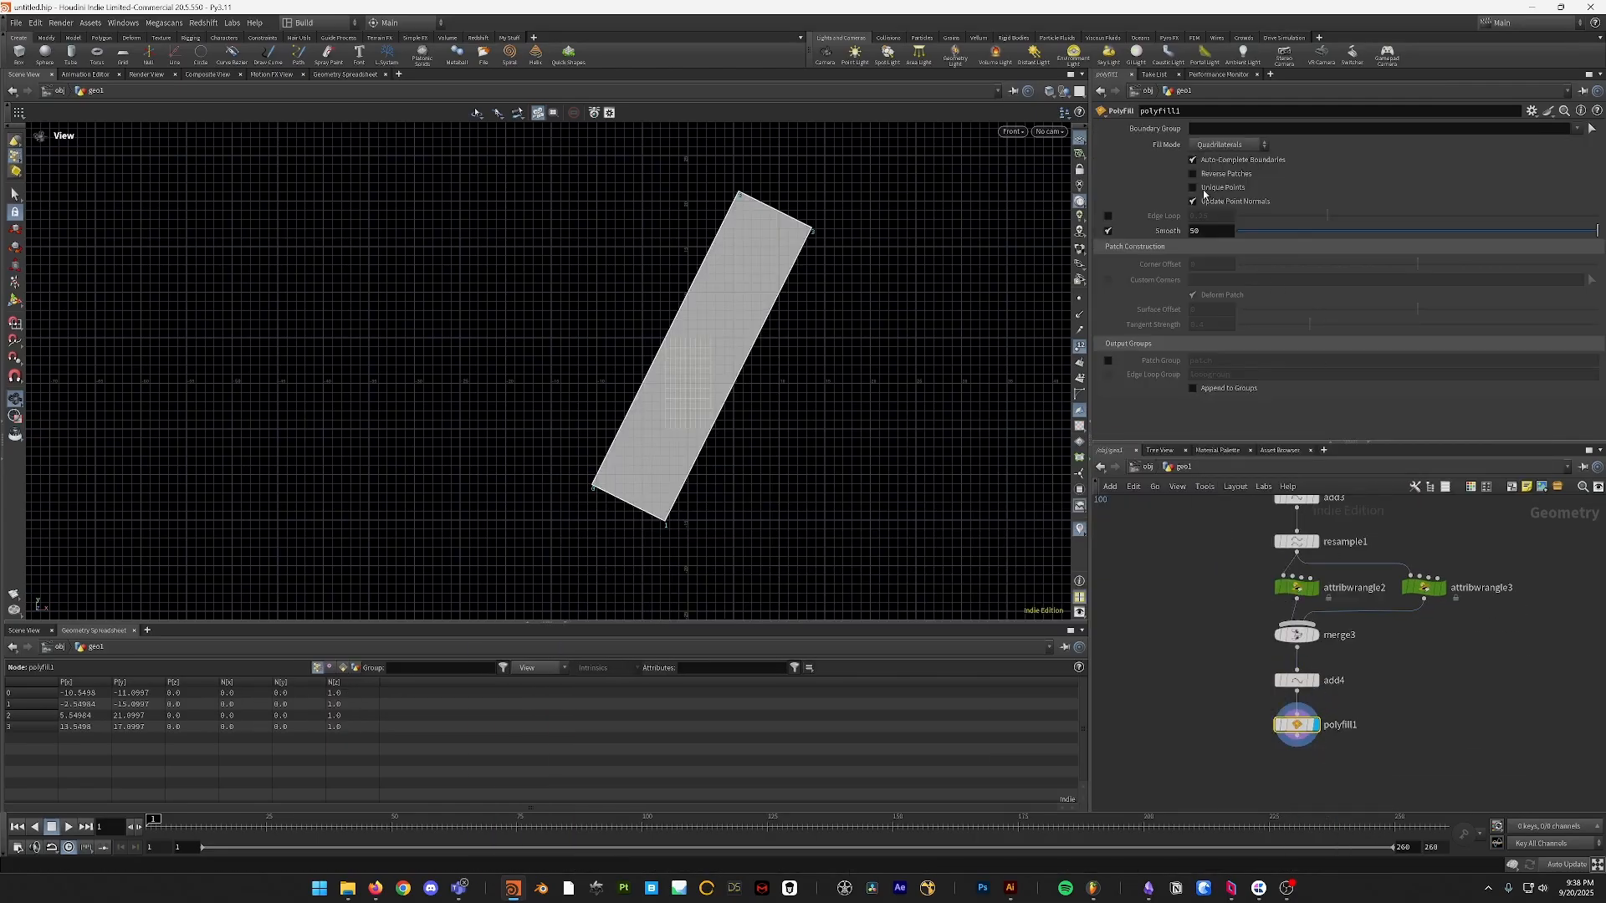
# - Append a Remesh node to the PolyFill node and hide the point numbers in the viewport
pyautogui.moveTo(1299, 761); pyautogui.dragTo(1261, 688, button='middle')
pyautogui.press('Tab')
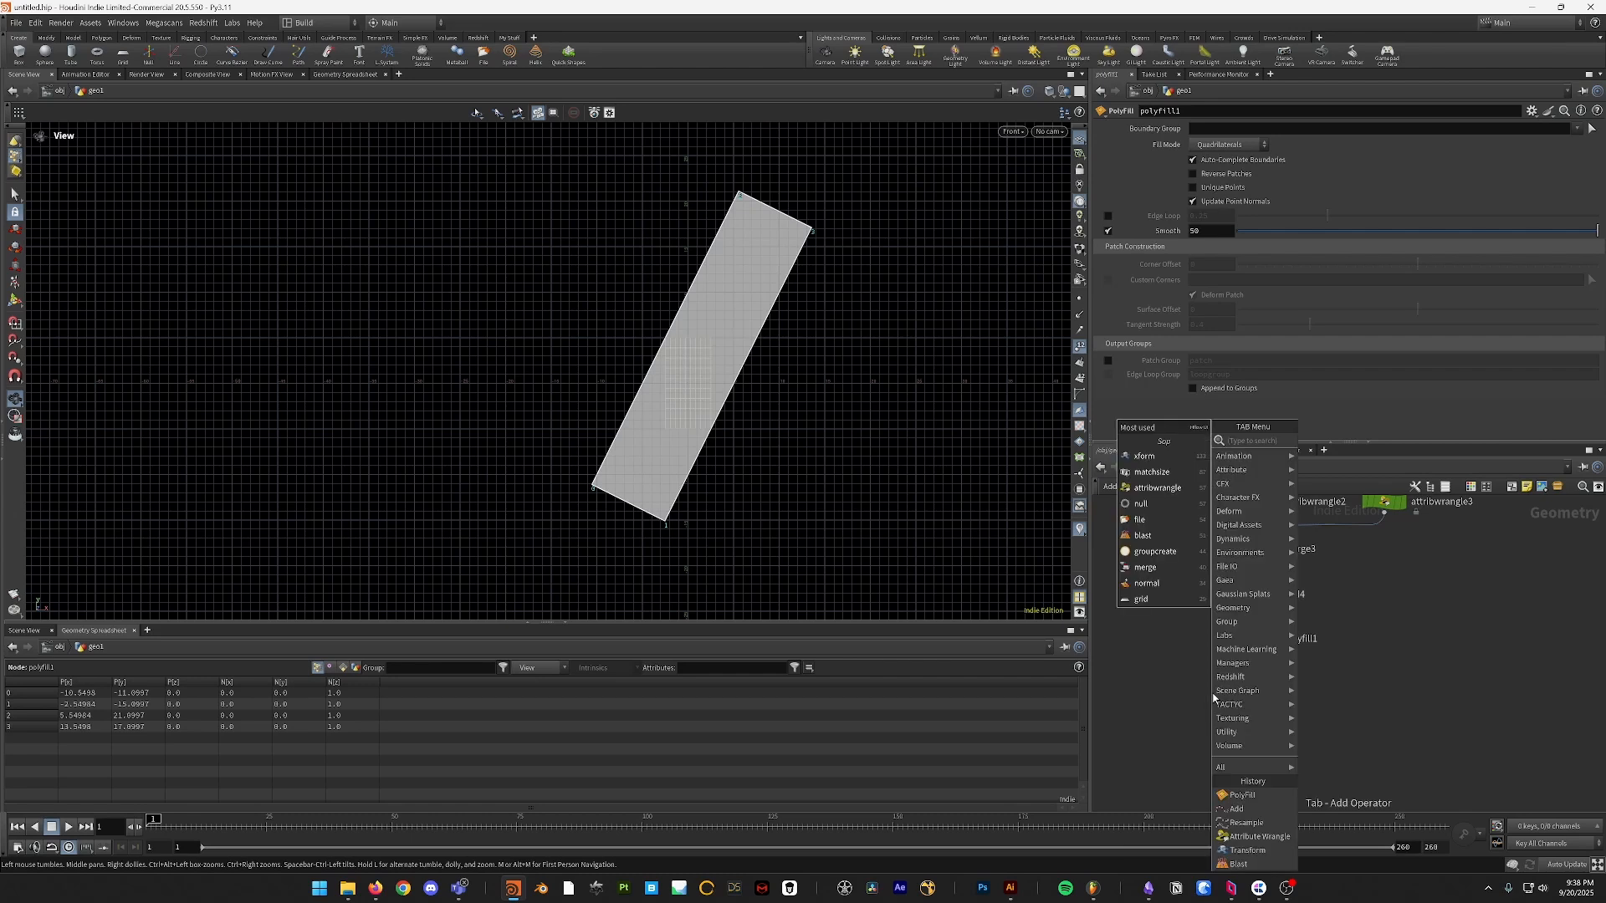
pyautogui.write('remesh')
pyautogui.press('Return')
pyautogui.click(1213, 699)
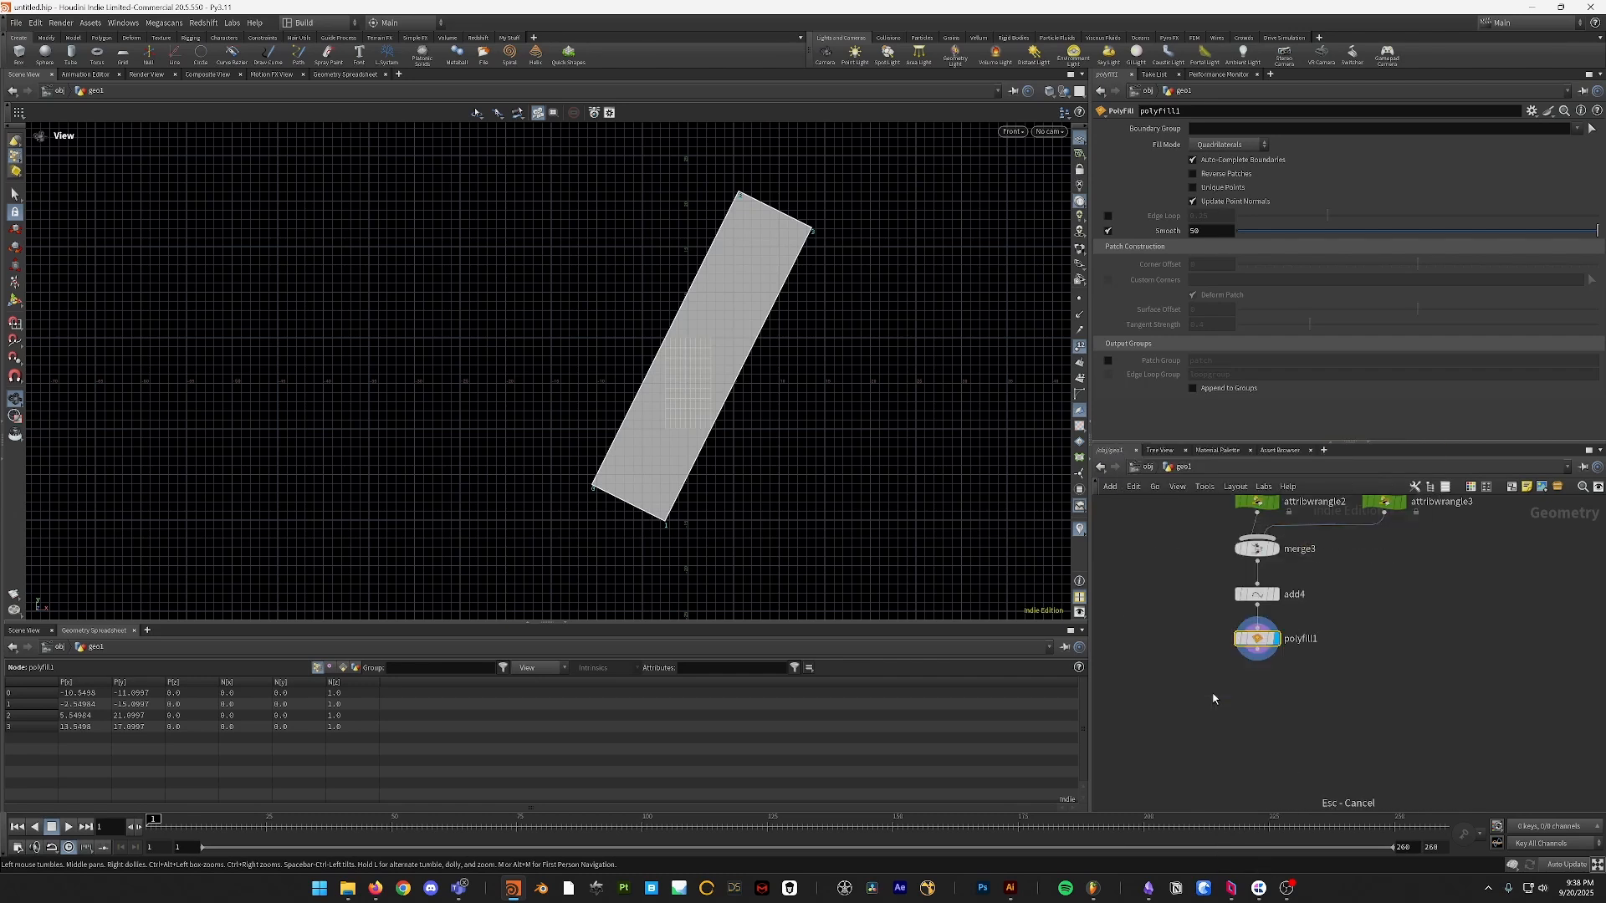
pyautogui.press('Tab')
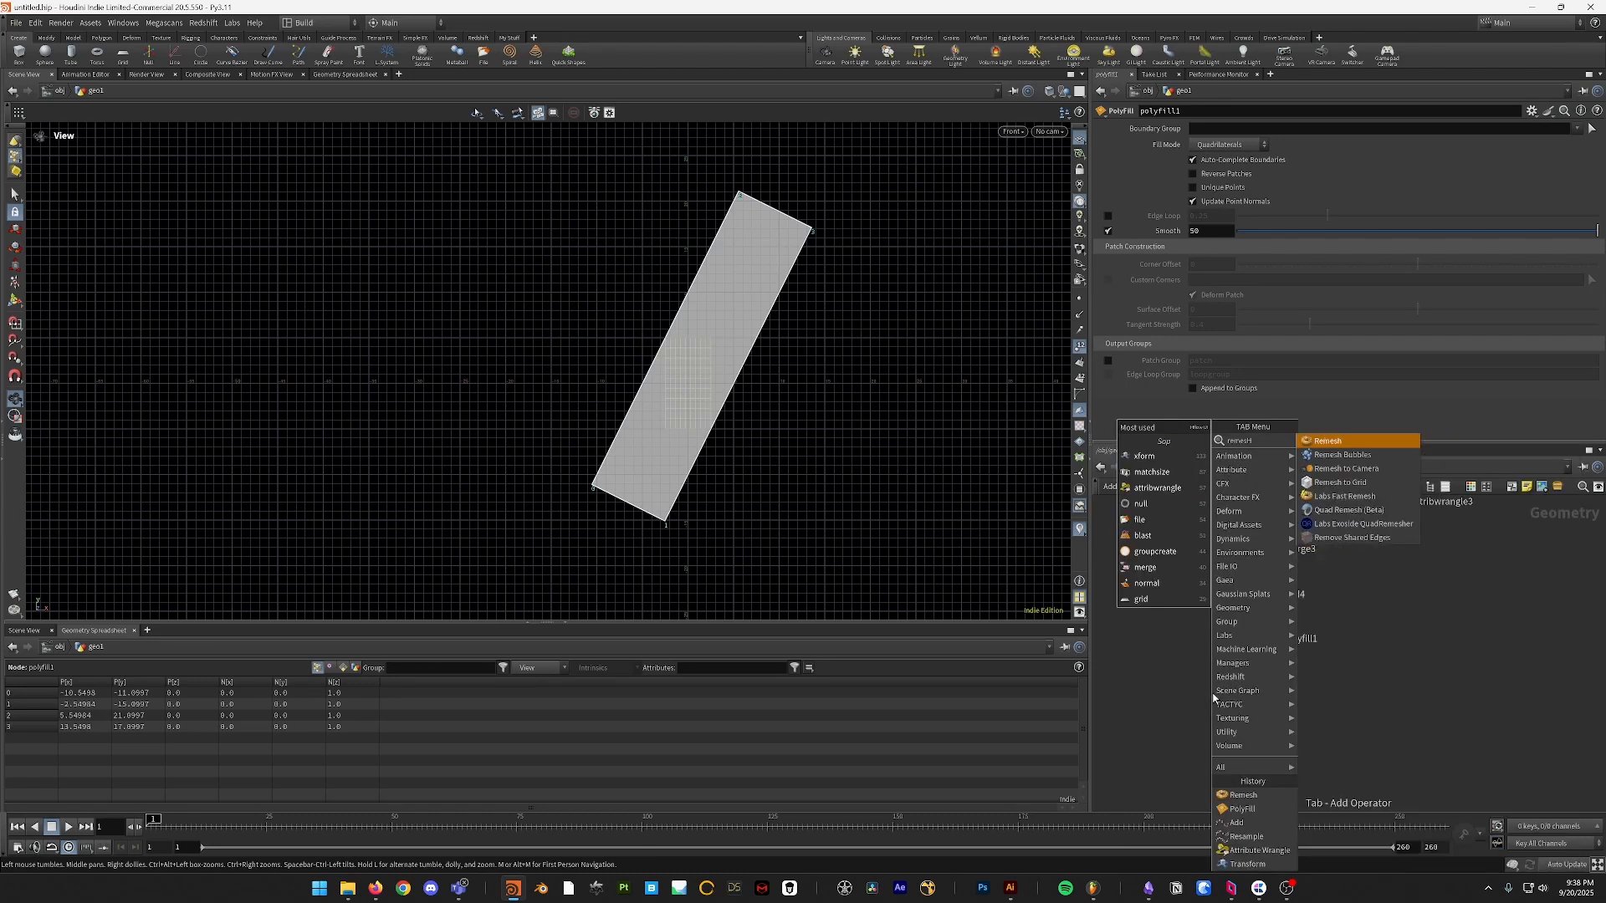
pyautogui.write('remesh')
pyautogui.press('Return')
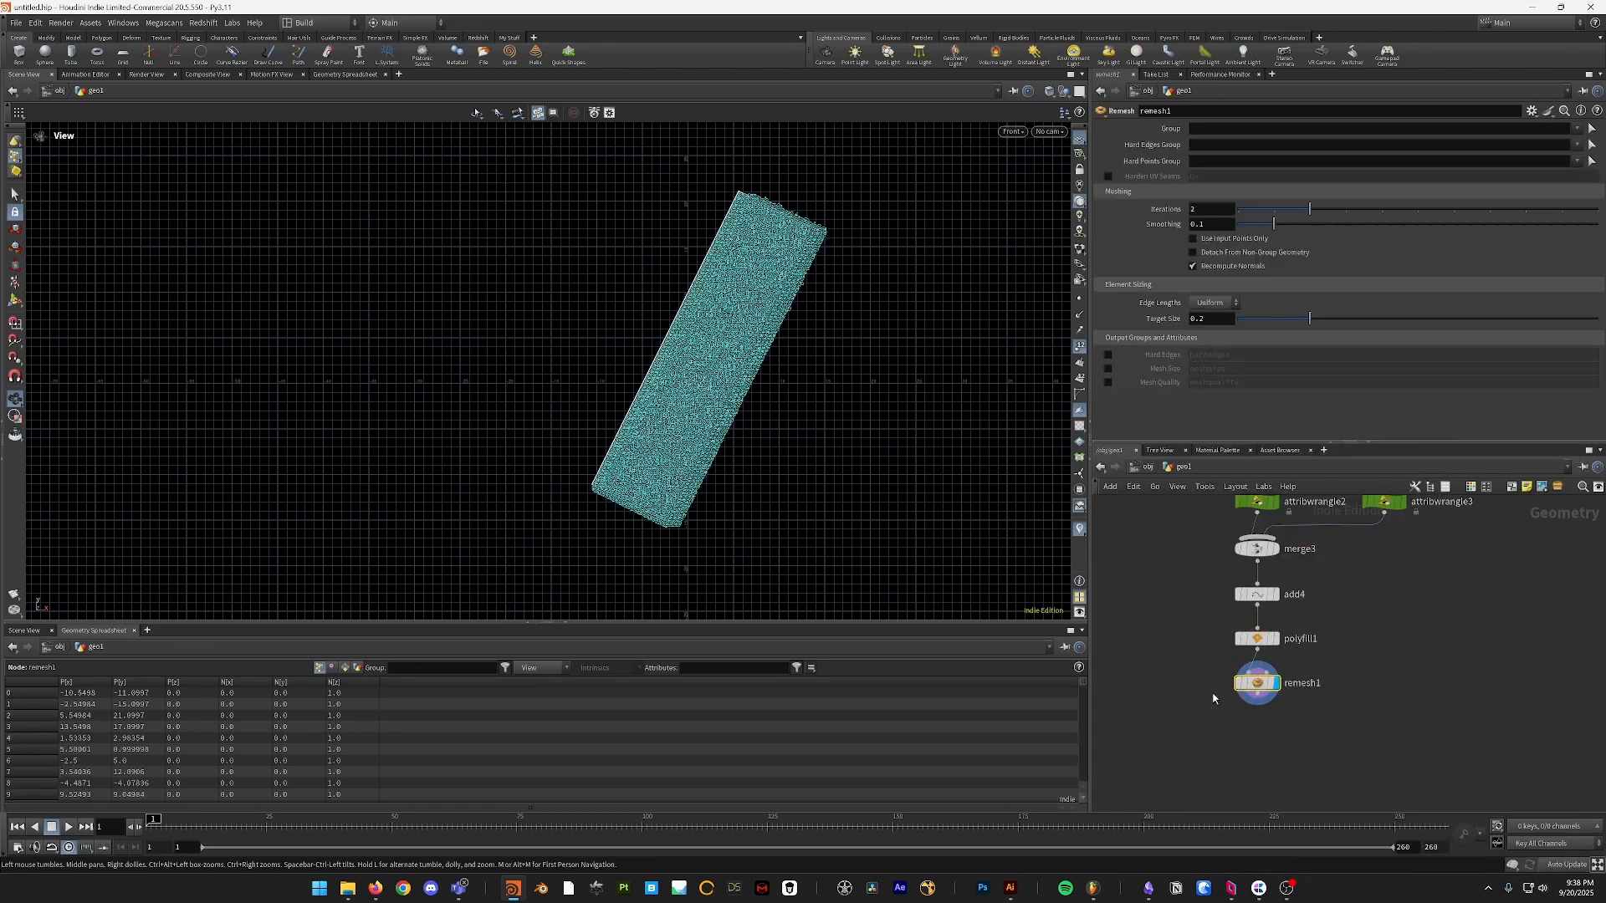
pyautogui.click(1076, 349)
pyautogui.scroll(1, 723, 354)
pyautogui.moveTo(1183, 640); pyautogui.dragTo(1188, 712, button='middle')
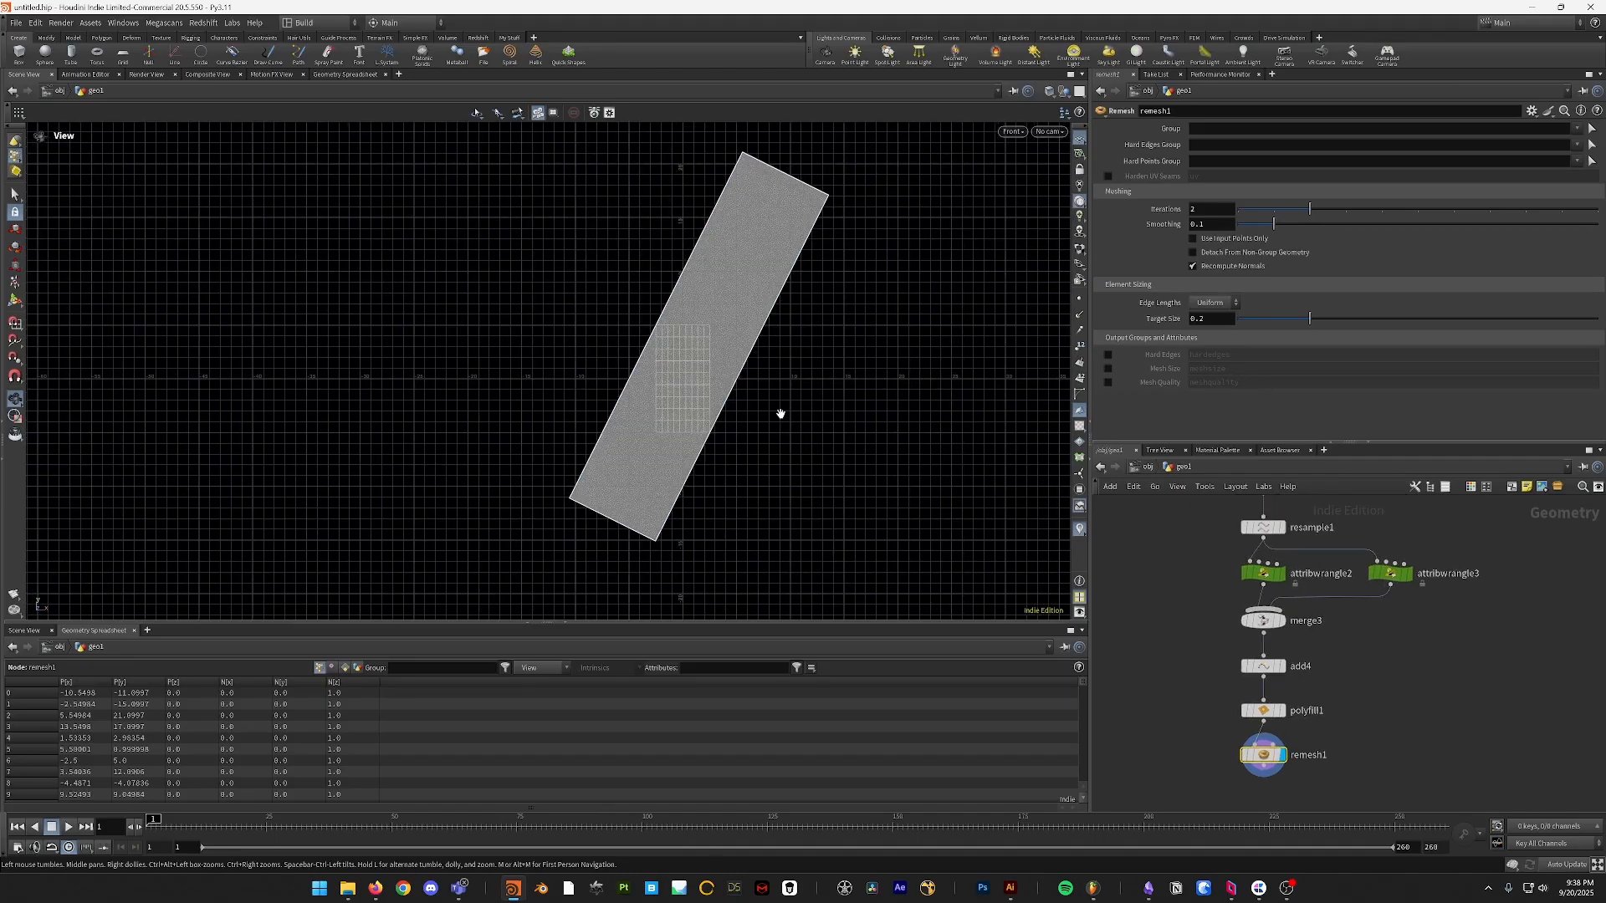
# - Enable the Curve U Attribute output curveu on resample1
pyautogui.moveTo(1169, 561); pyautogui.dragTo(1185, 692, button='middle')
pyautogui.click(1278, 658)
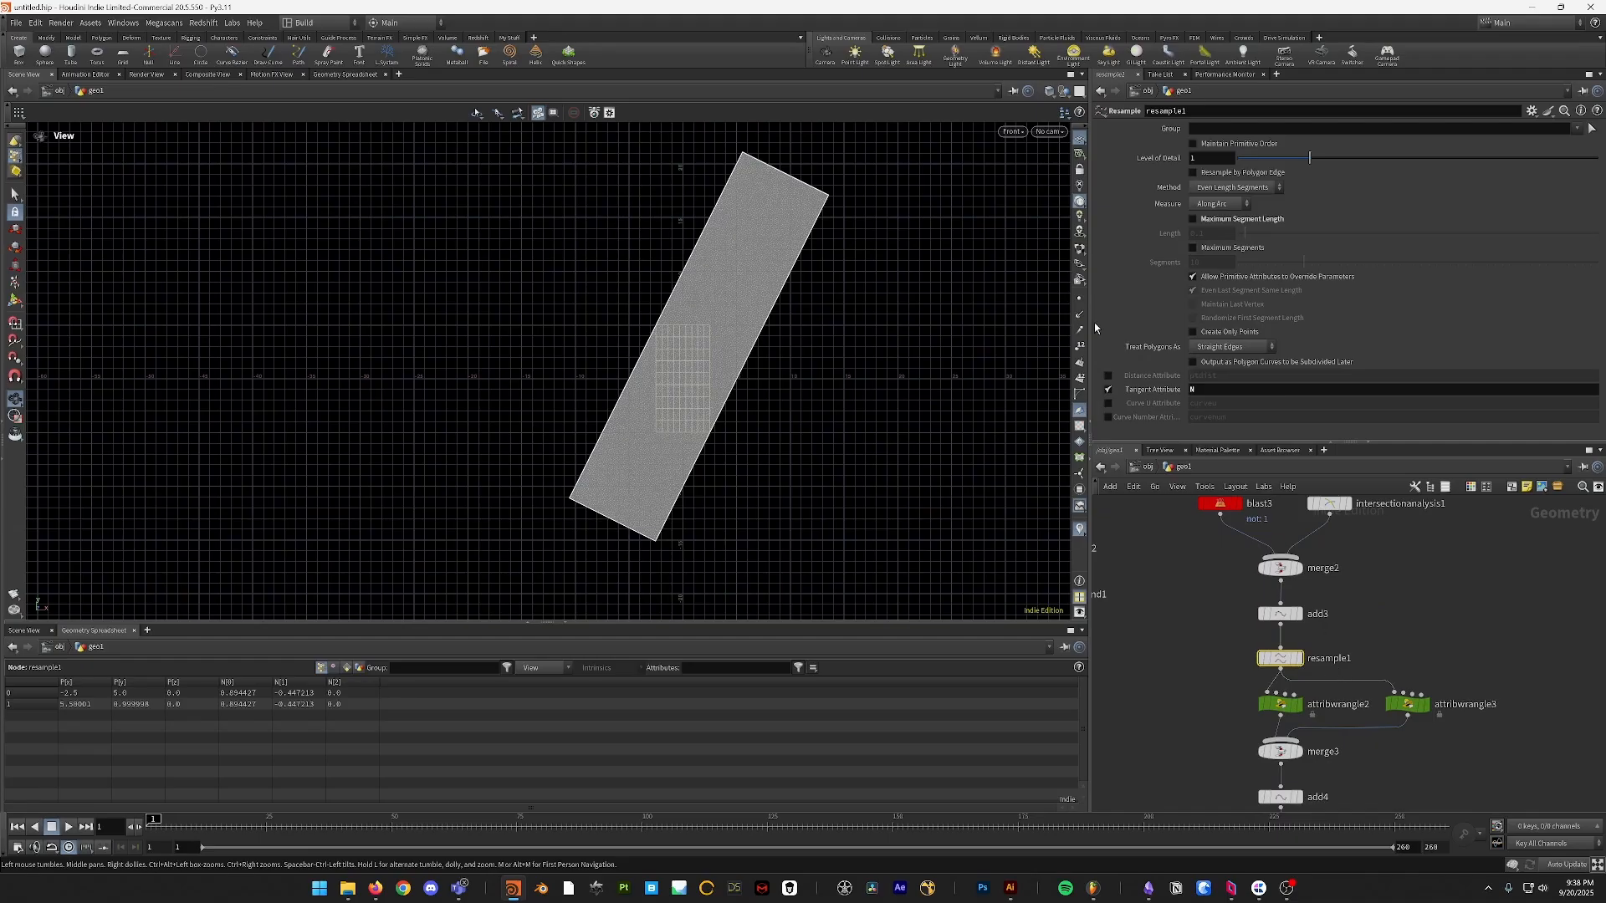
pyautogui.click(1108, 403)
# - Insert an Attribute Adjust Color node after resample1 and set its pattern type to Remap Attribute
pyautogui.moveTo(1279, 674); pyautogui.dragTo(1282, 620, button='middle')
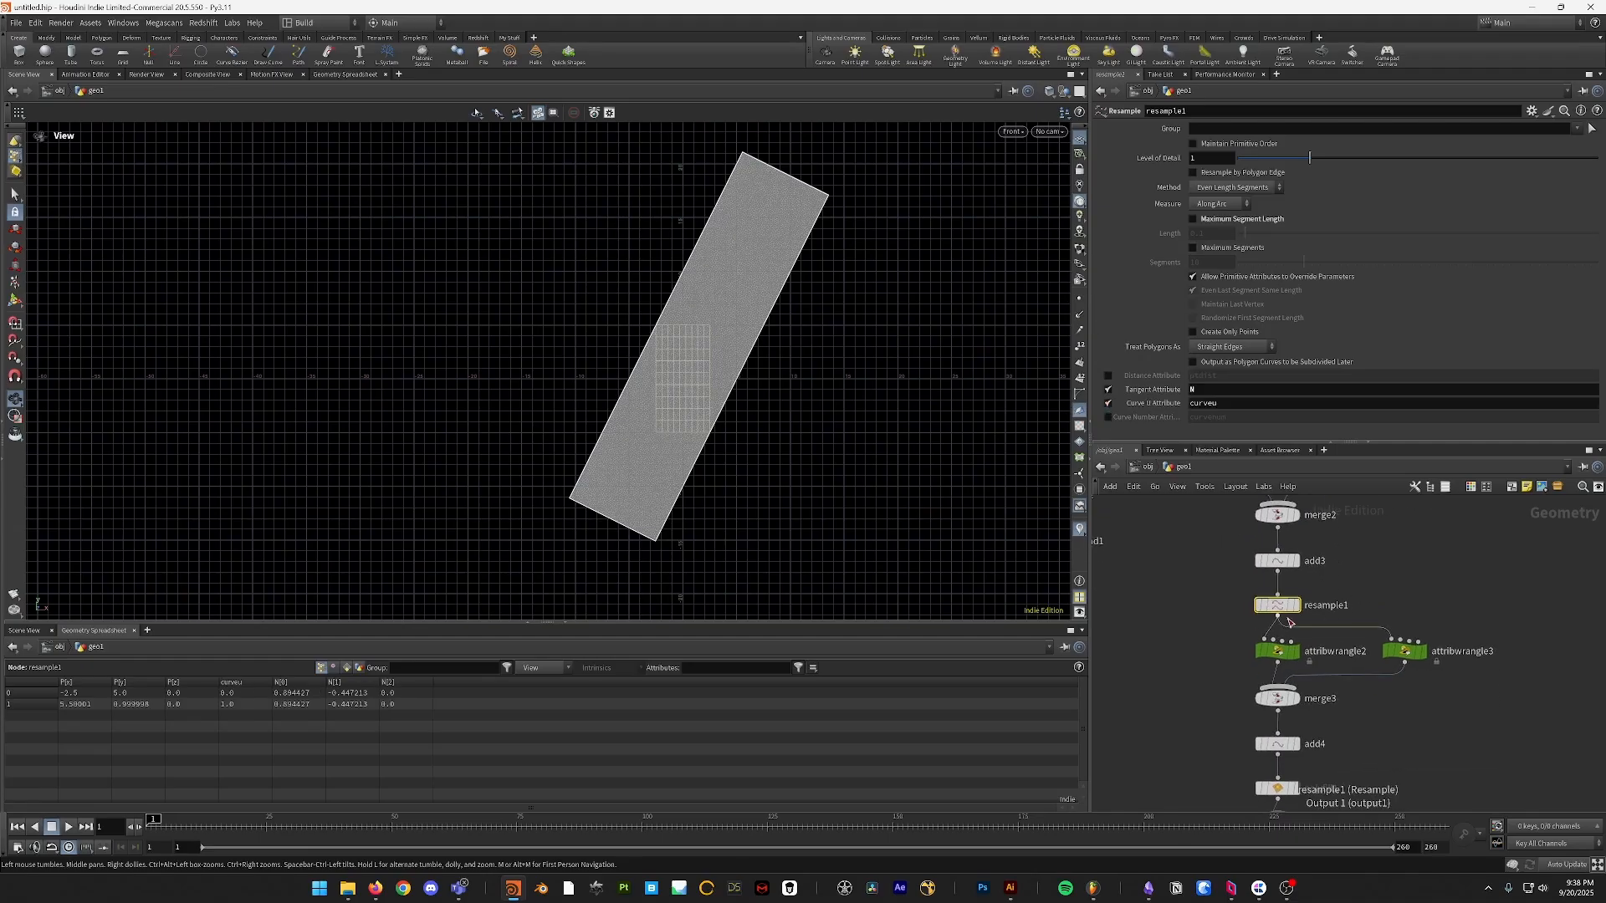
pyautogui.press('Tab')
pyautogui.write('aa')
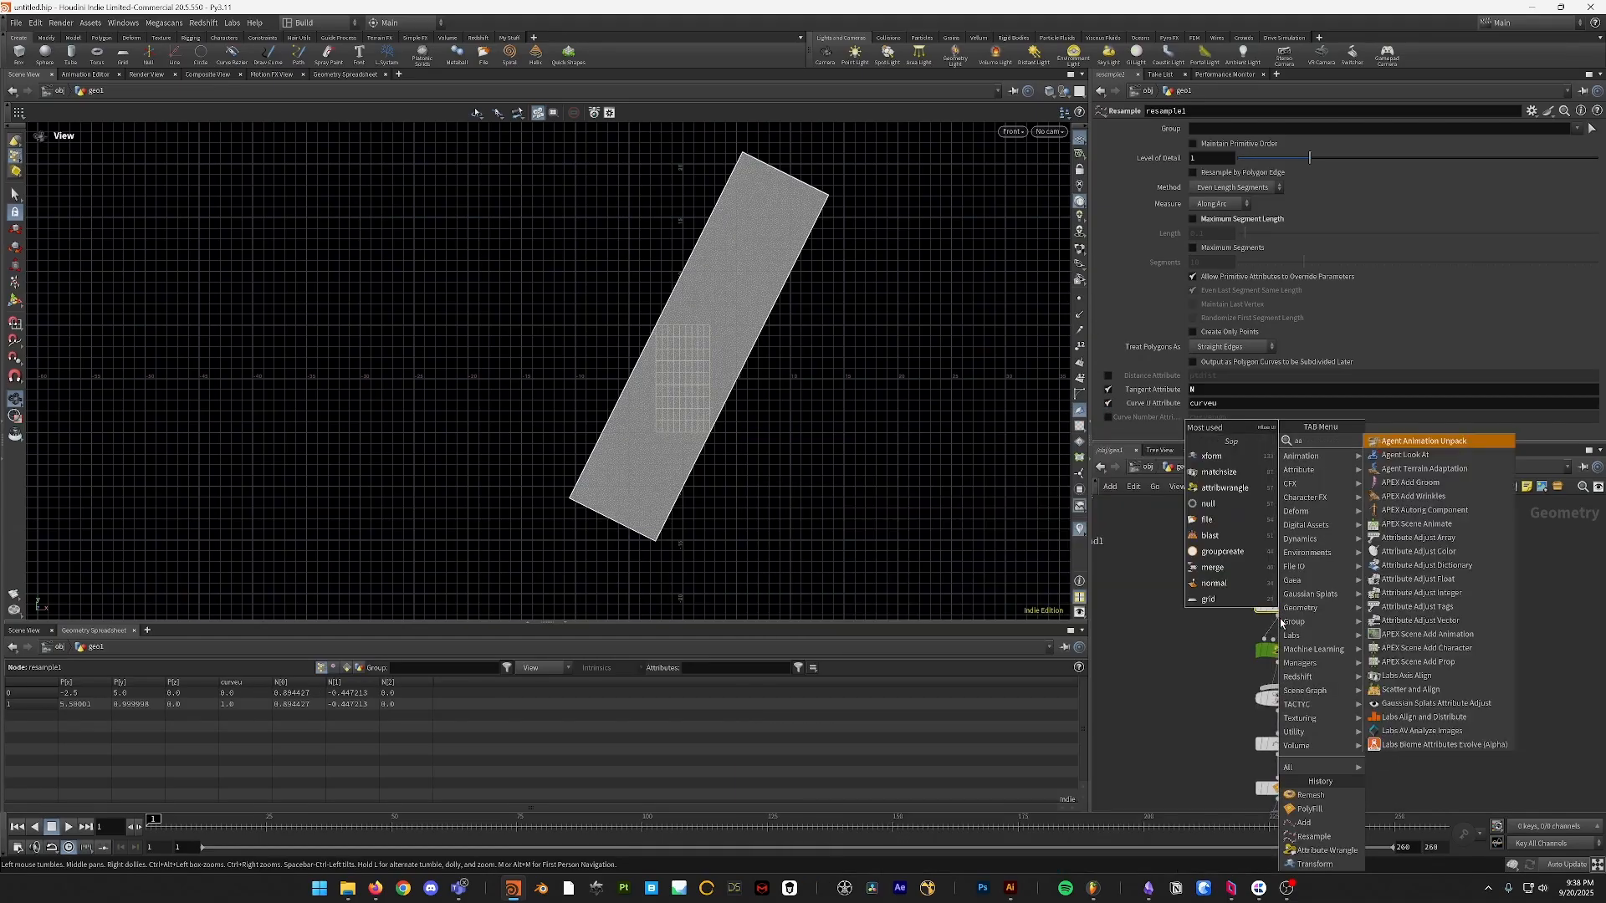
pyautogui.write('color')
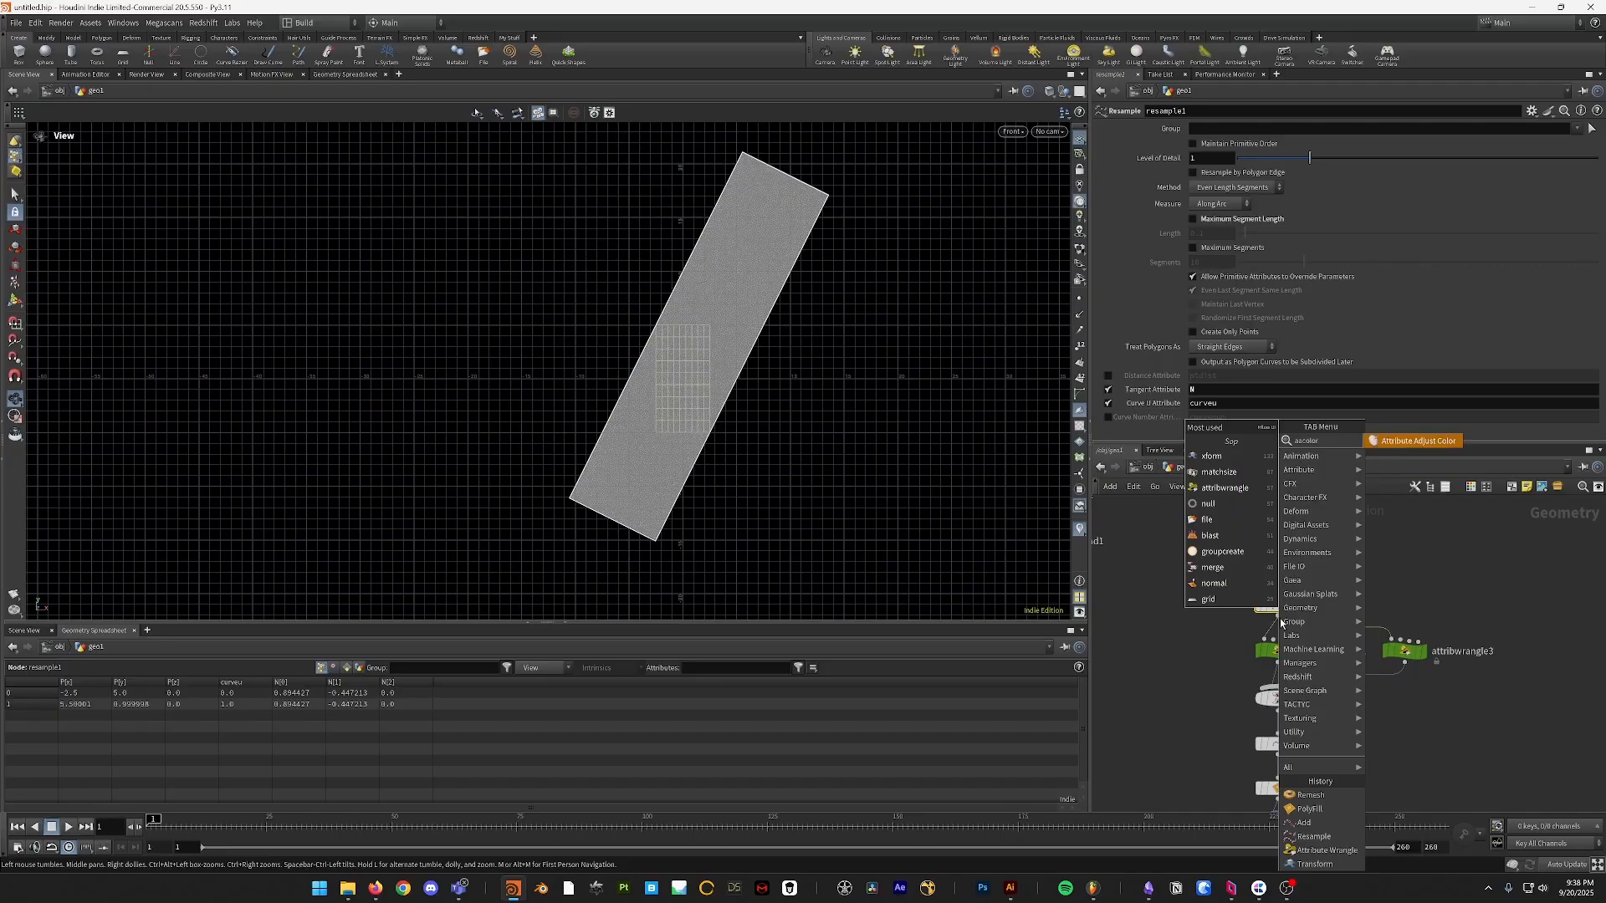
pyautogui.press('Return')
pyautogui.press('Return')
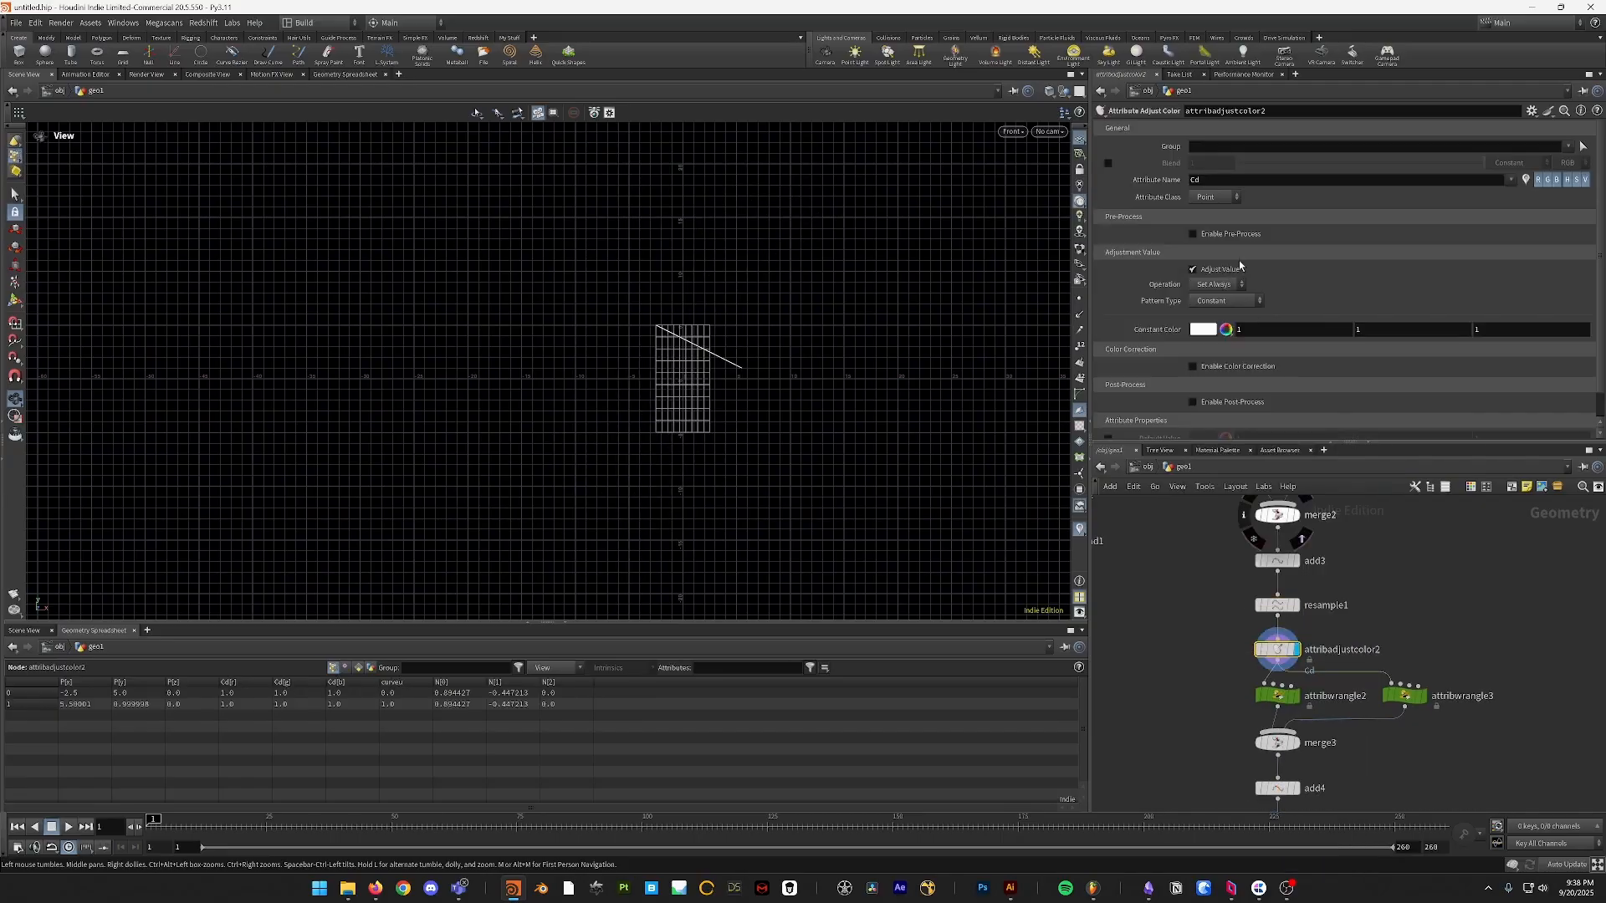
pyautogui.click(1227, 300)
pyautogui.click(1226, 368)
# - Set the color remap's source attribute to curveu and its color ramp preset to Greyscale
pyautogui.scroll(-2, 1246, 368)
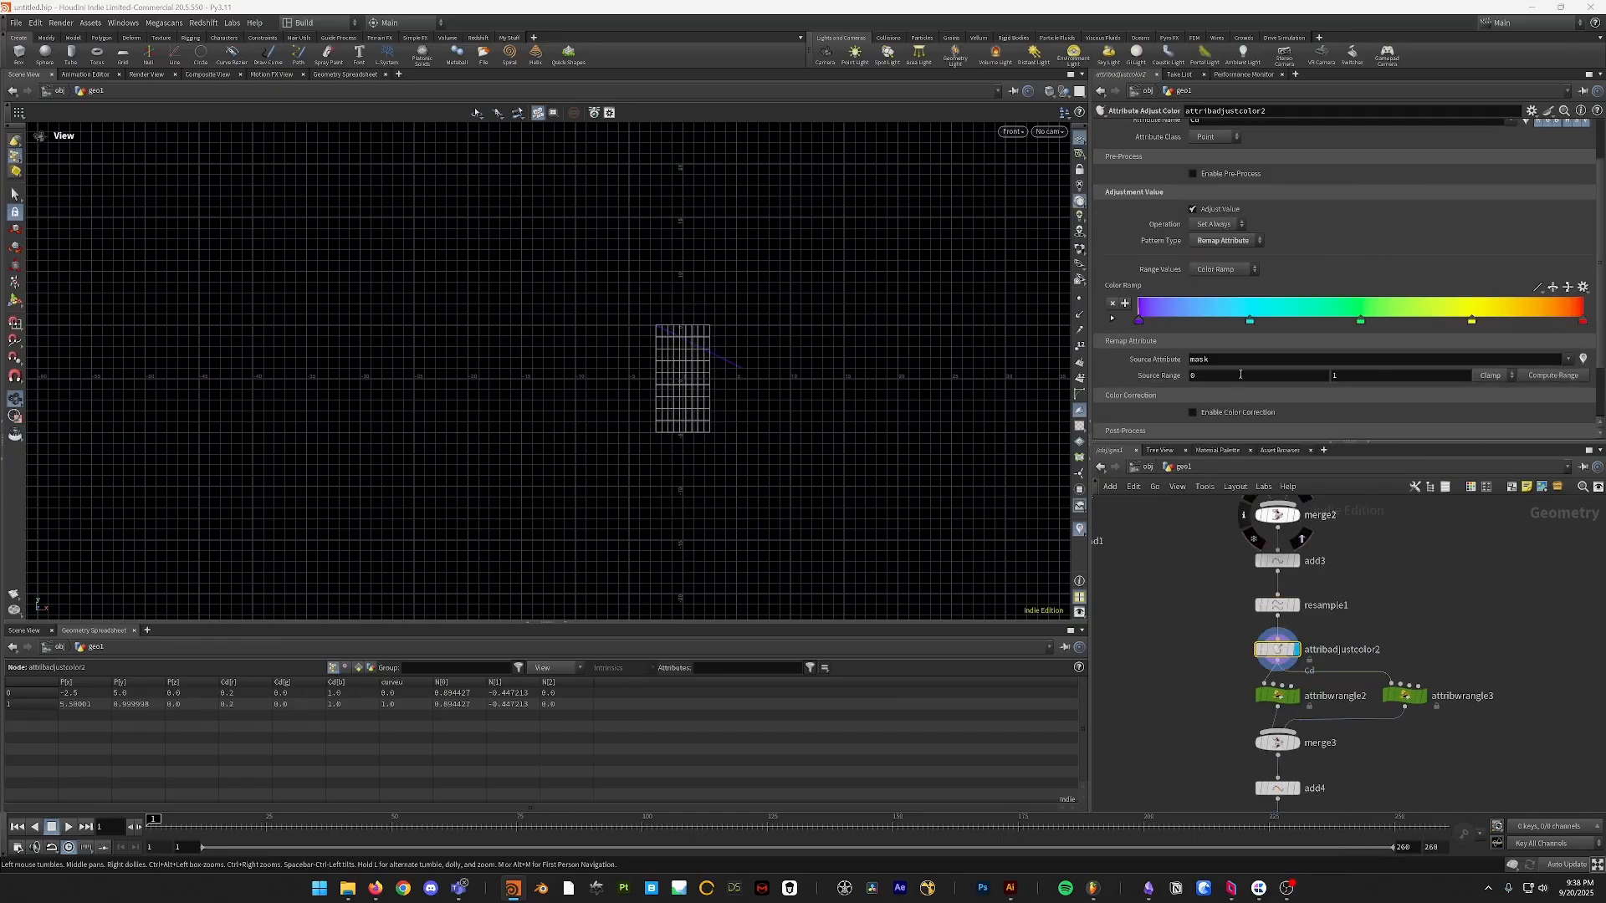
pyautogui.click(1250, 360)
pyautogui.write('curveu')
pyautogui.press('Return')
pyautogui.click(1583, 287)
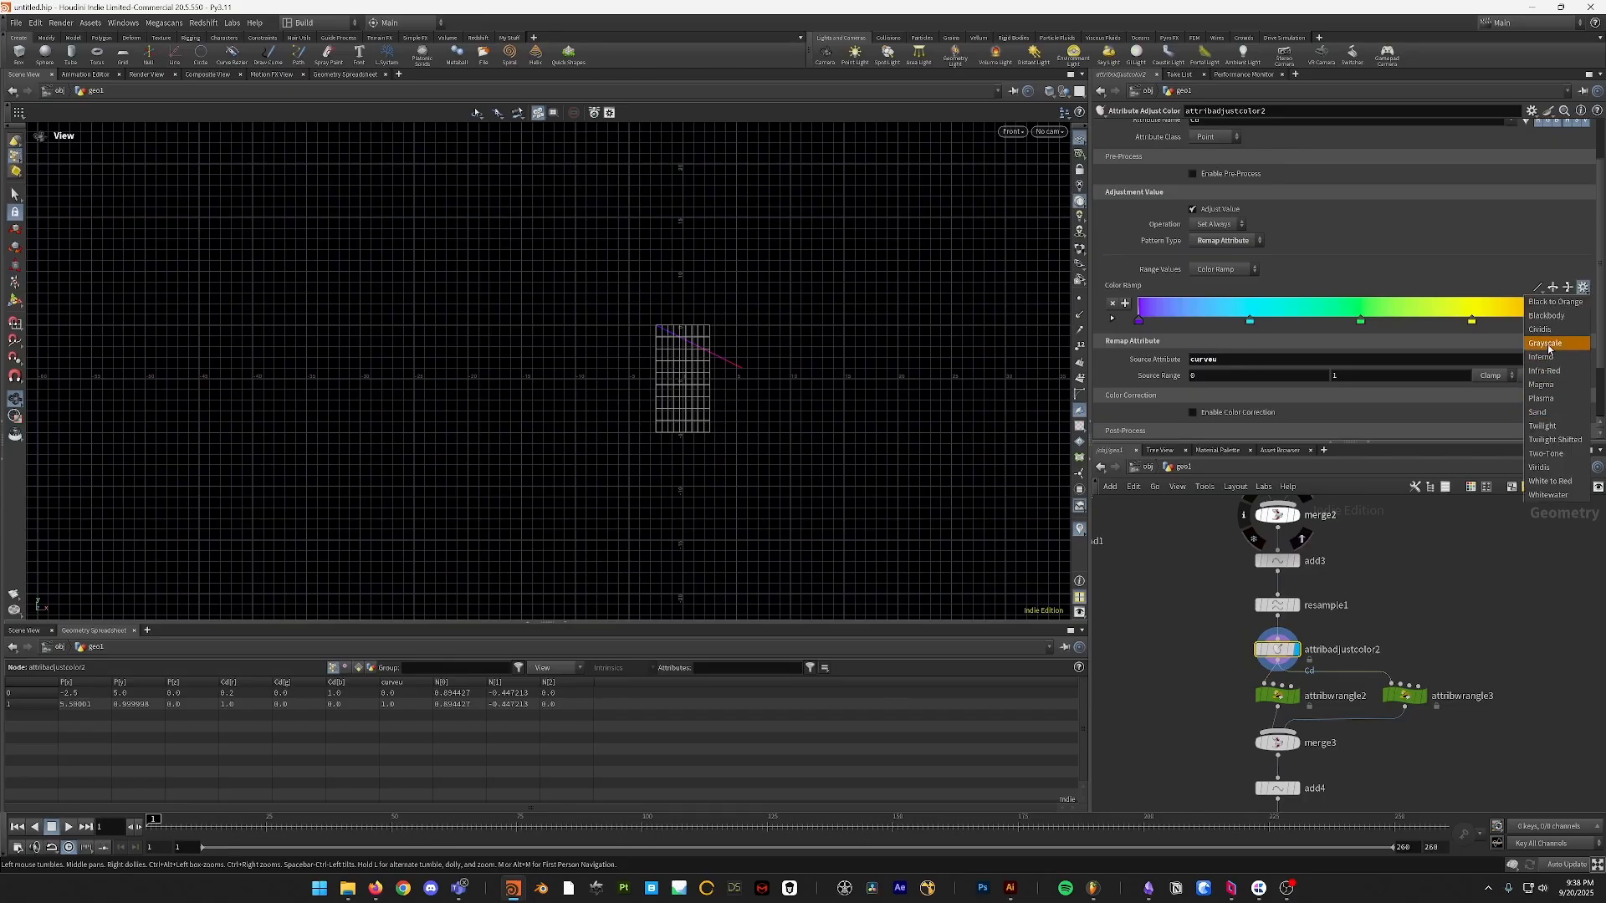
pyautogui.click(1548, 344)
# - Select the remesh1 node and display its greyscale gradient across the strip over the grid
pyautogui.scroll(-3, 1259, 764)
pyautogui.click(1297, 685)
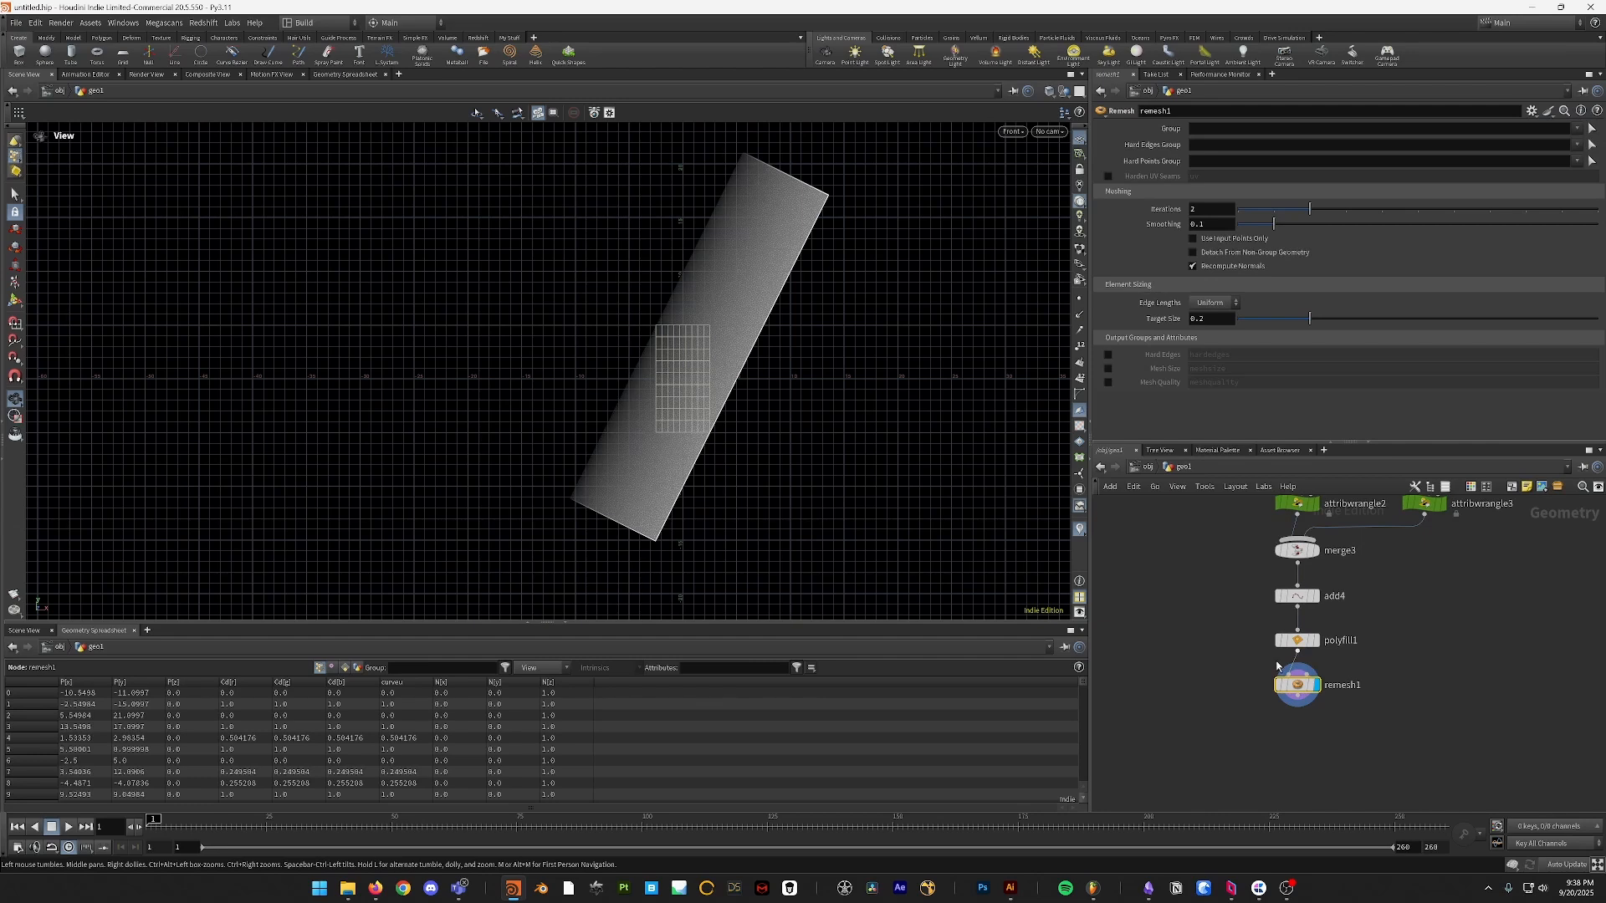
pyautogui.scroll(-5, 1277, 665)
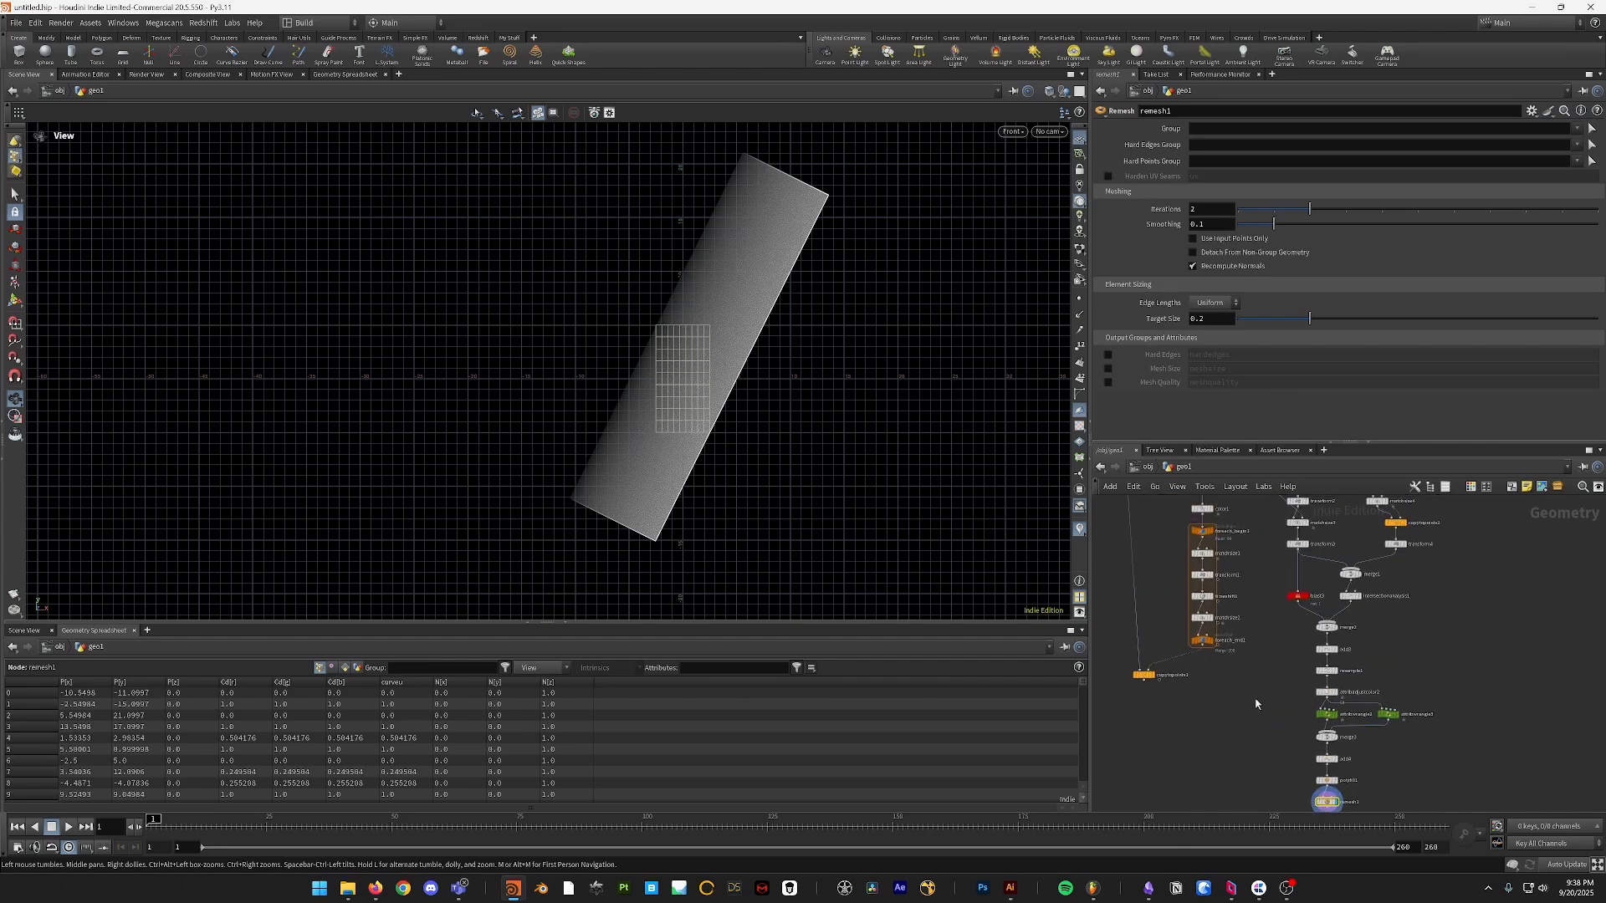
pyautogui.scroll(-1, 1256, 704)
pyautogui.scroll(-2, 1244, 689)
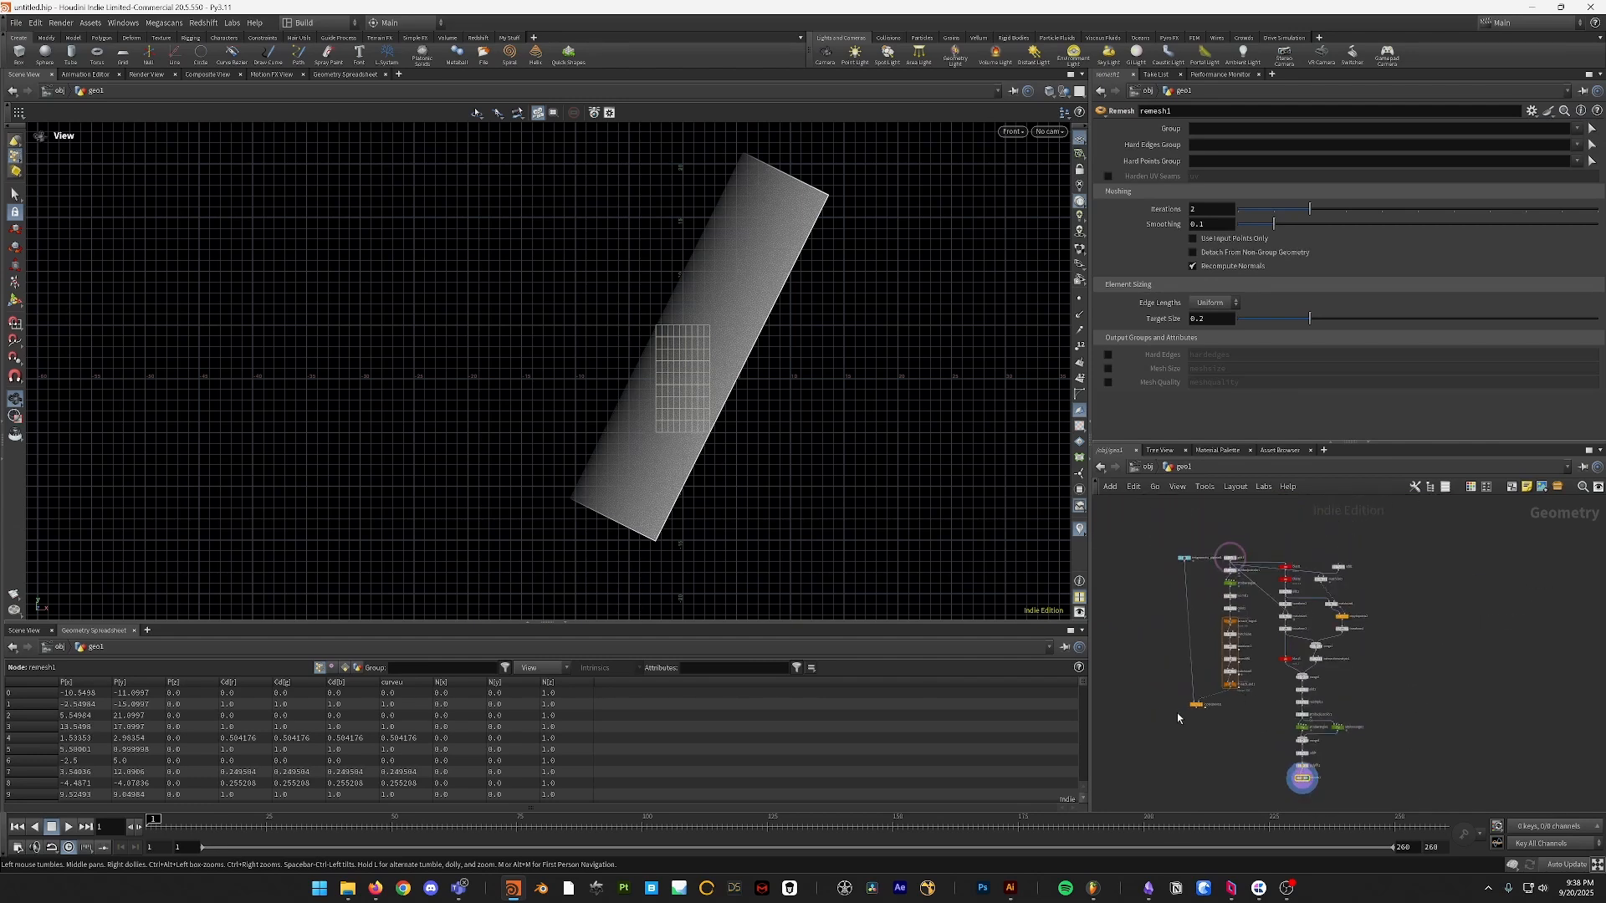
# - Delete the Attribute Adjust Color node attribadjustcolor1 above attribwrangle1
pyautogui.moveTo(1153, 716); pyautogui.dragTo(1273, 687)
pyautogui.click(1231, 572)
pyautogui.click(1240, 639)
pyautogui.press('Escape')
pyautogui.click(1295, 596)
pyautogui.scroll(5, 1290, 609)
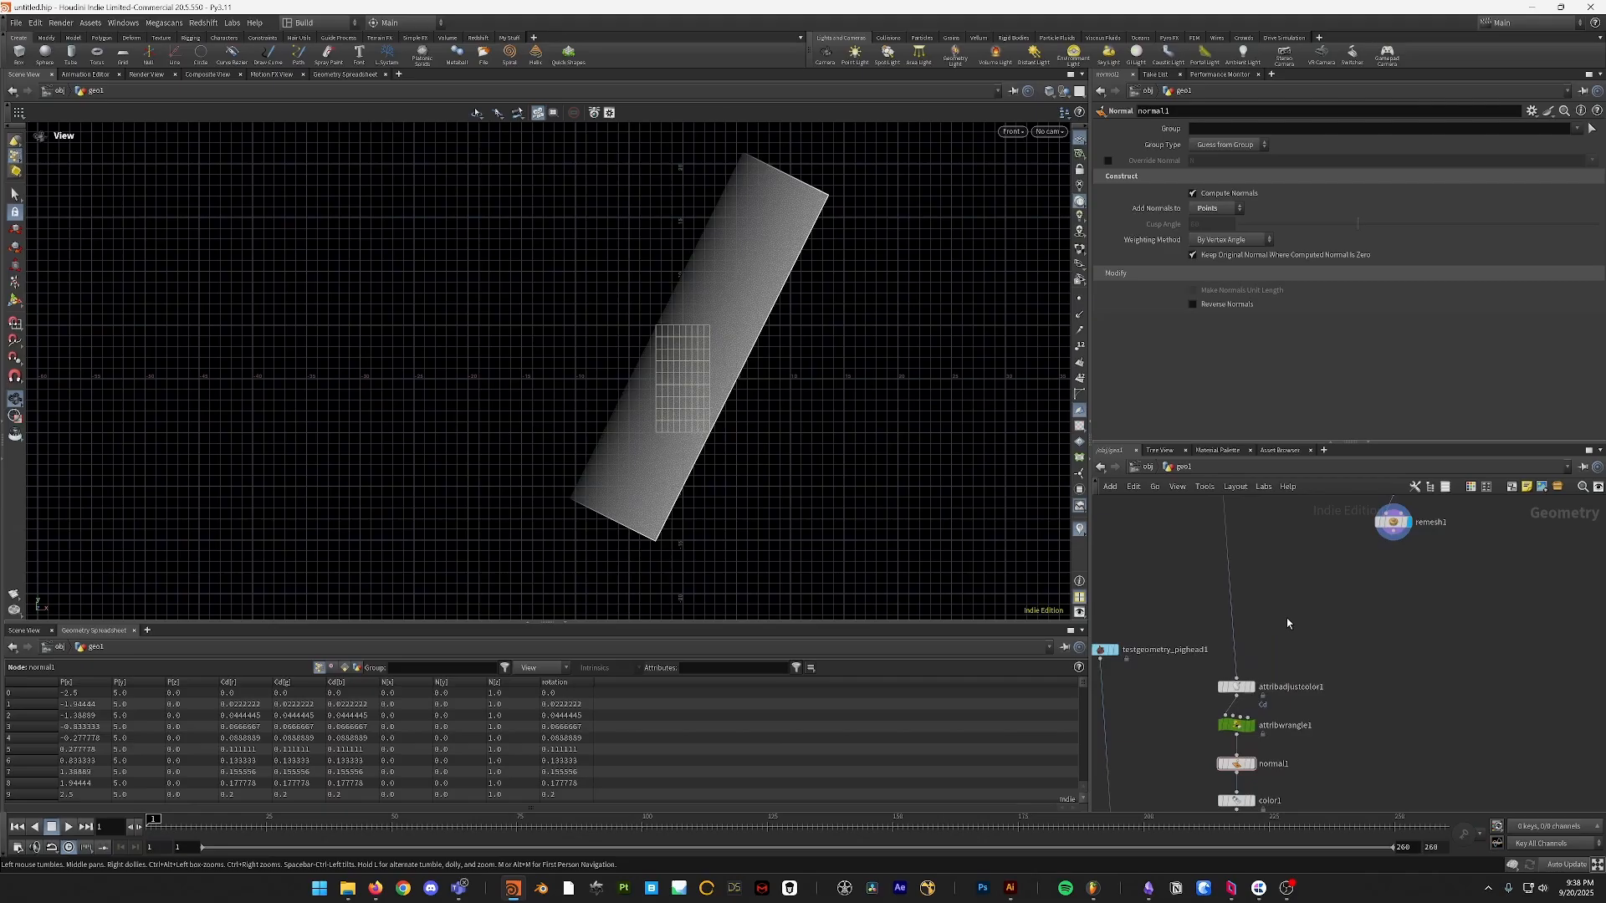
pyautogui.click(1232, 689)
pyautogui.press('Delete')
# - Add an Attribute Transfer node fed by the original grid as destination and remesh1 as source
pyautogui.moveTo(1288, 619); pyautogui.dragTo(1283, 661, button='middle')
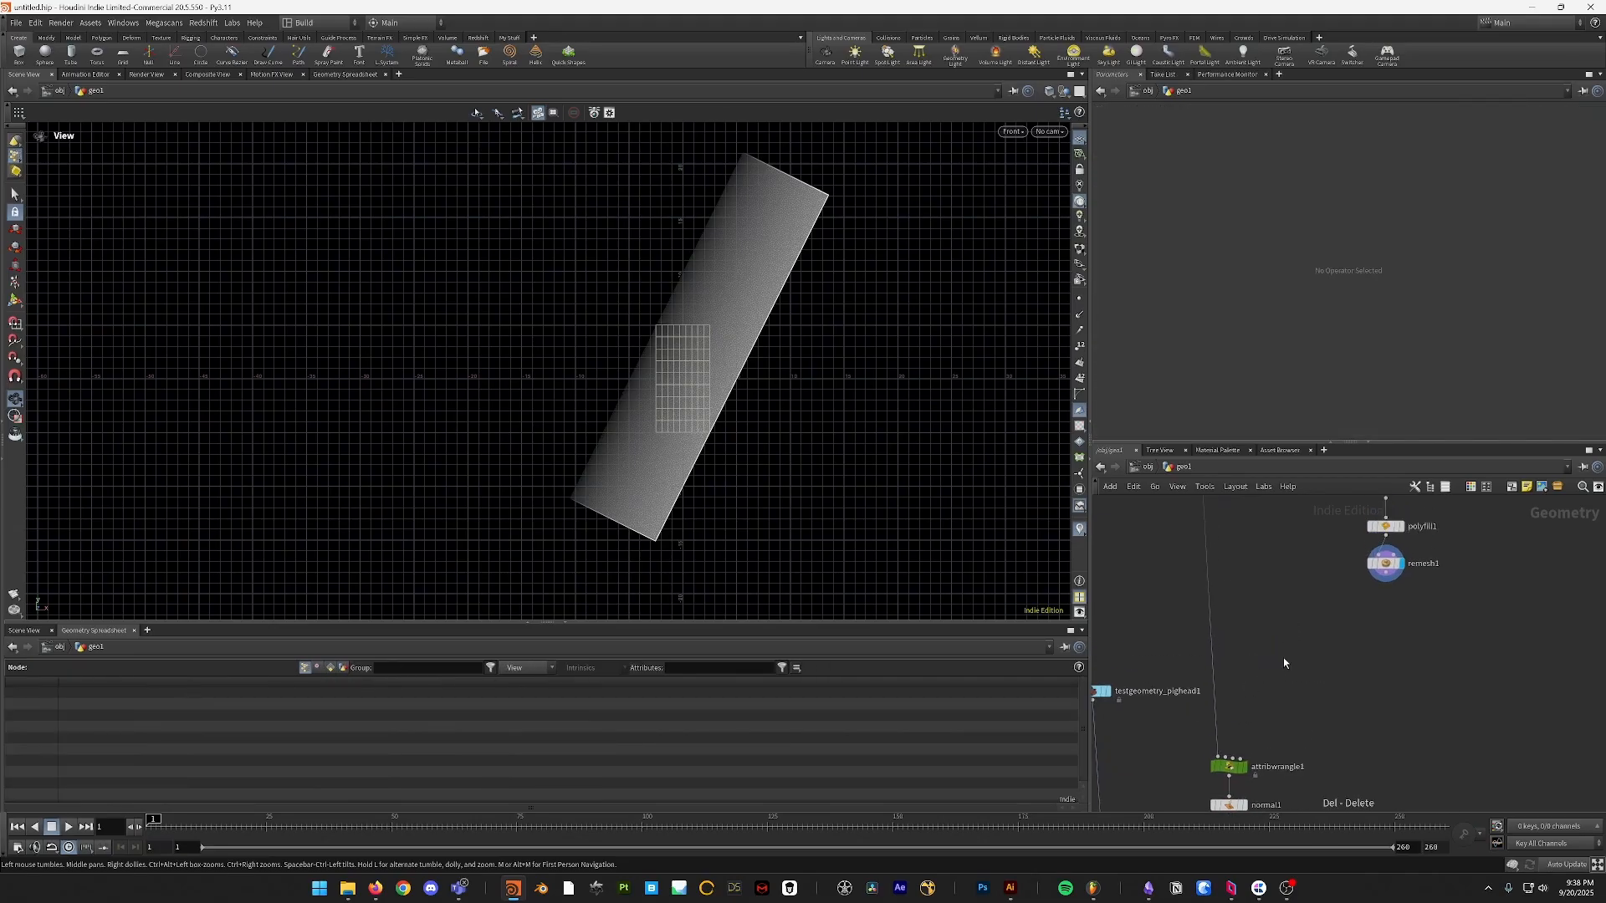
pyautogui.press('Tab')
pyautogui.write('att')
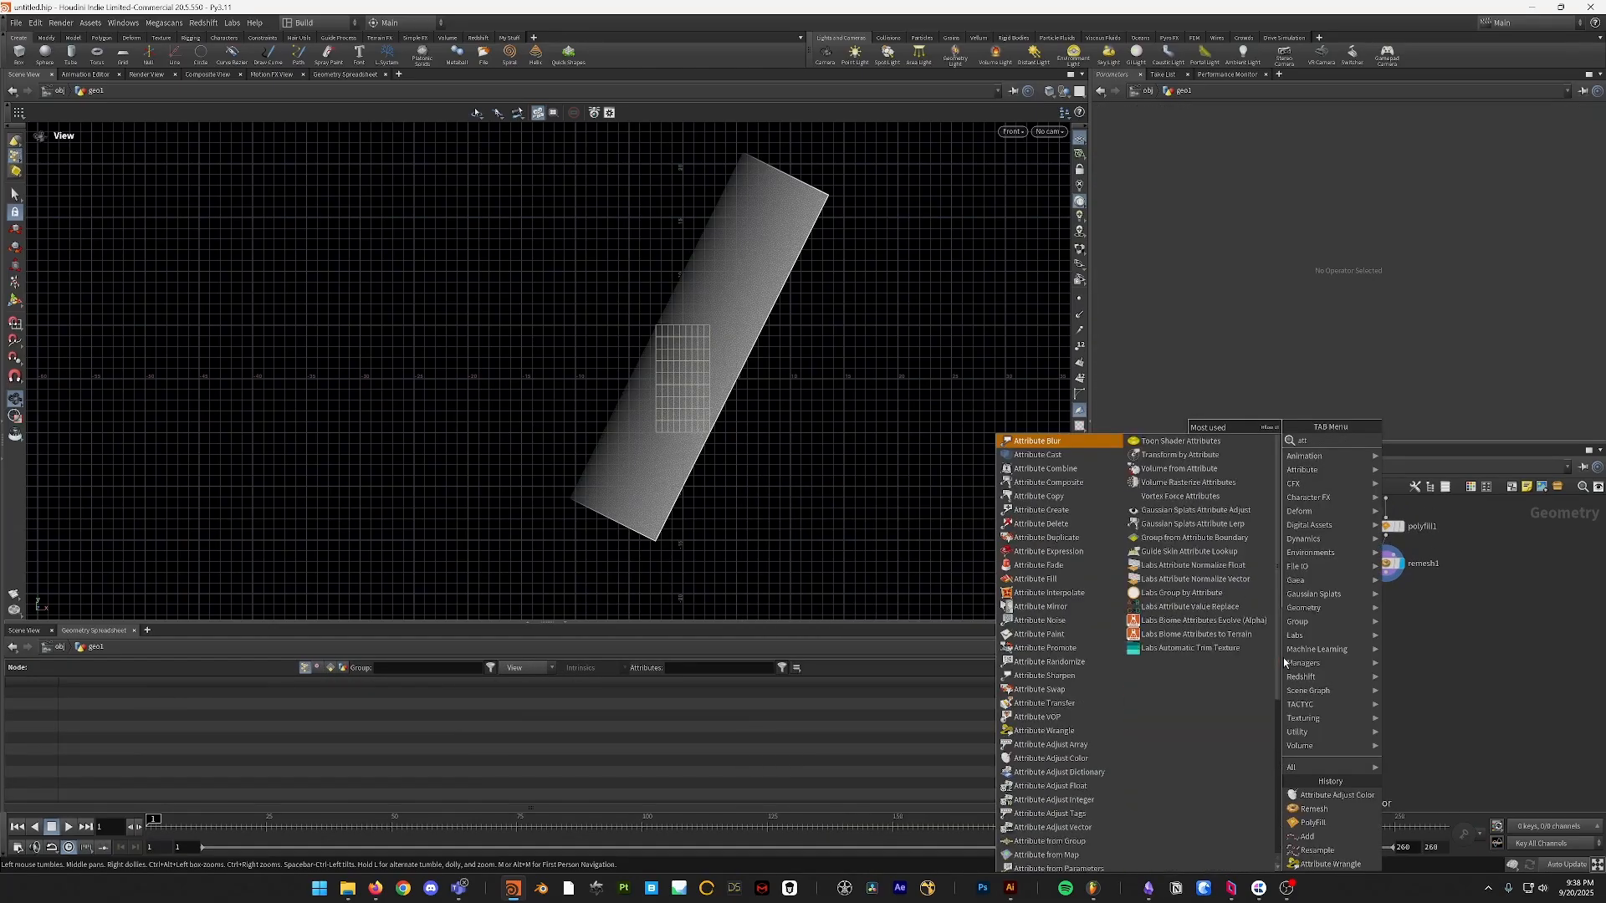
pyautogui.write(' transf')
pyautogui.press('Return')
pyautogui.click(1243, 628)
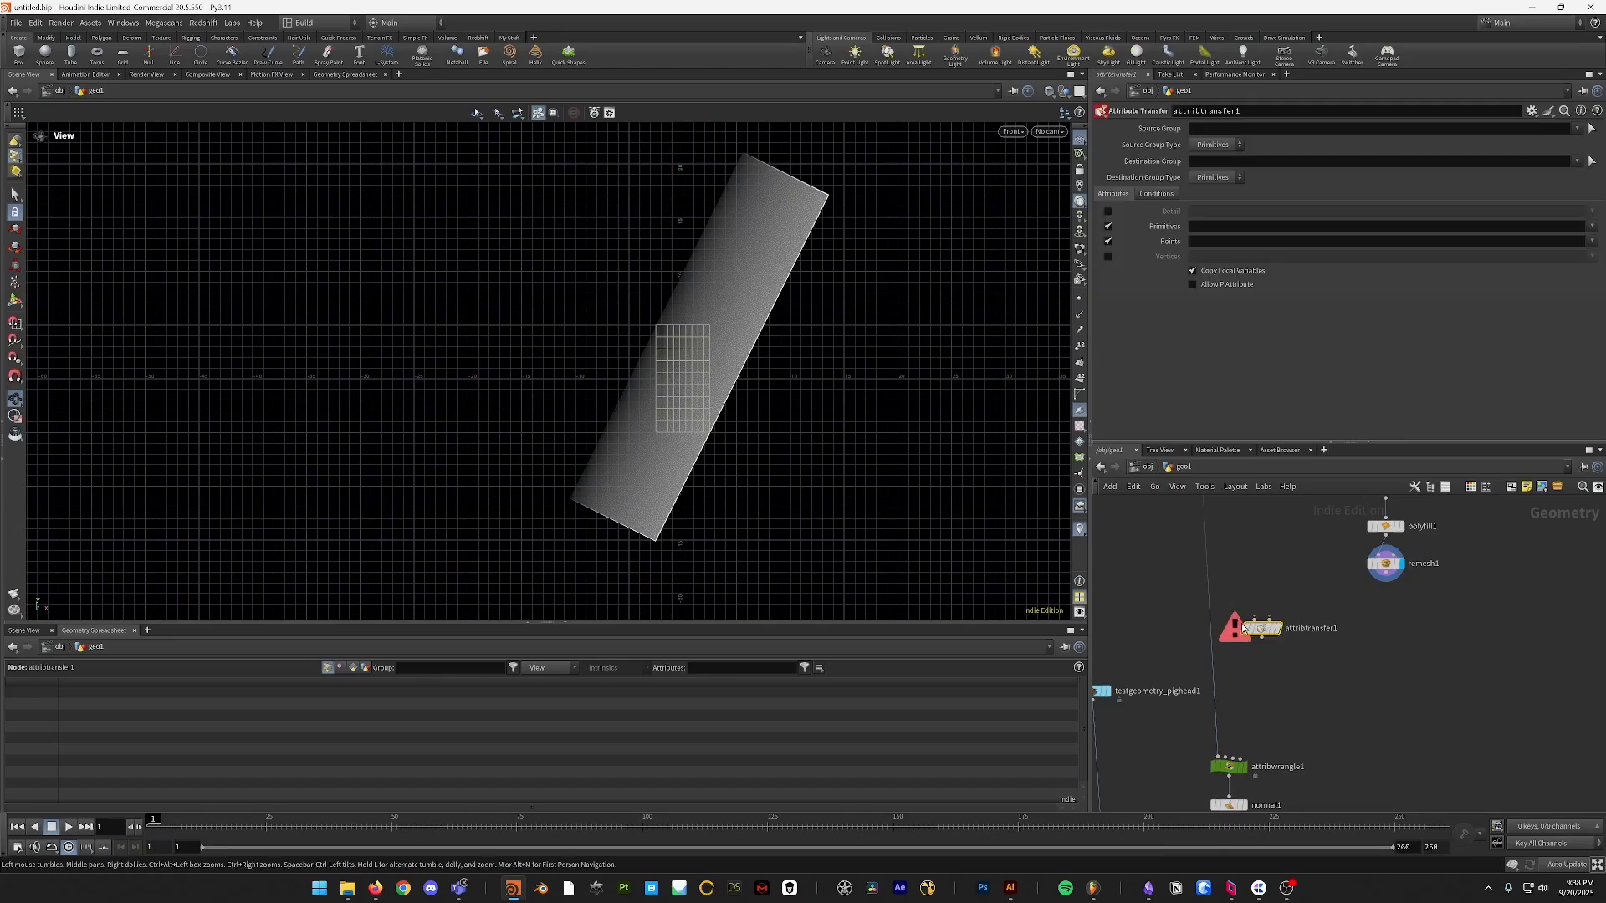
pyautogui.moveTo(1212, 599); pyautogui.dragTo(1382, 577)
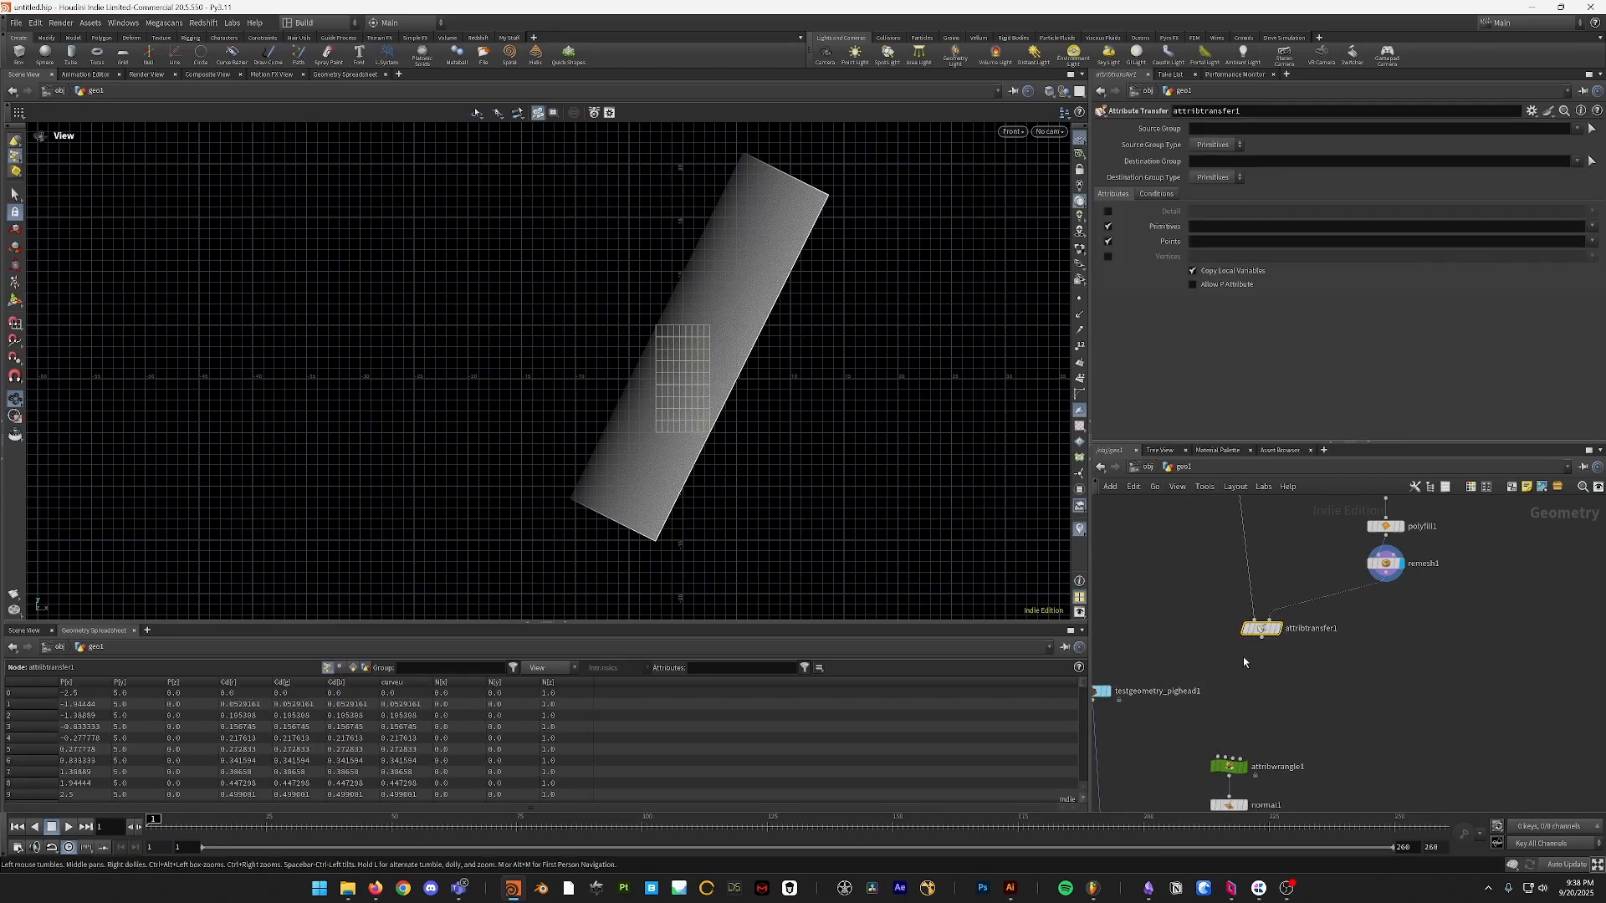
# - Display attribtransfer1 and limit its transferred point attributes to Cd
pyautogui.click(1278, 629)
pyautogui.hotkey('space', '1')
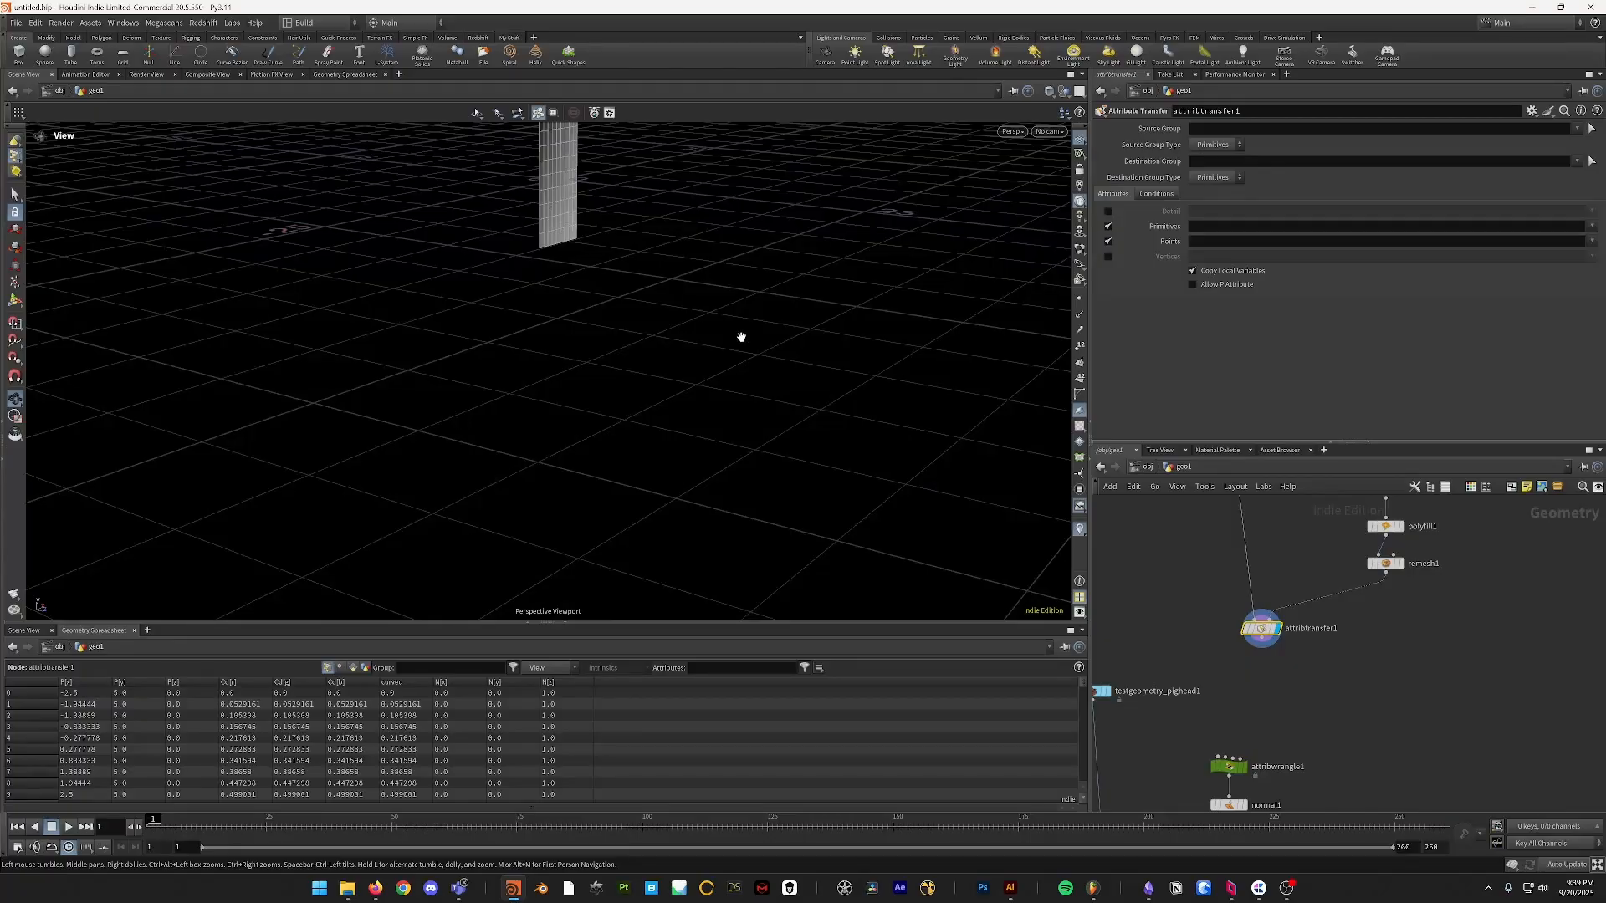
pyautogui.hotkey('space', 'g')
pyautogui.click(1595, 251)
pyautogui.click(1585, 251)
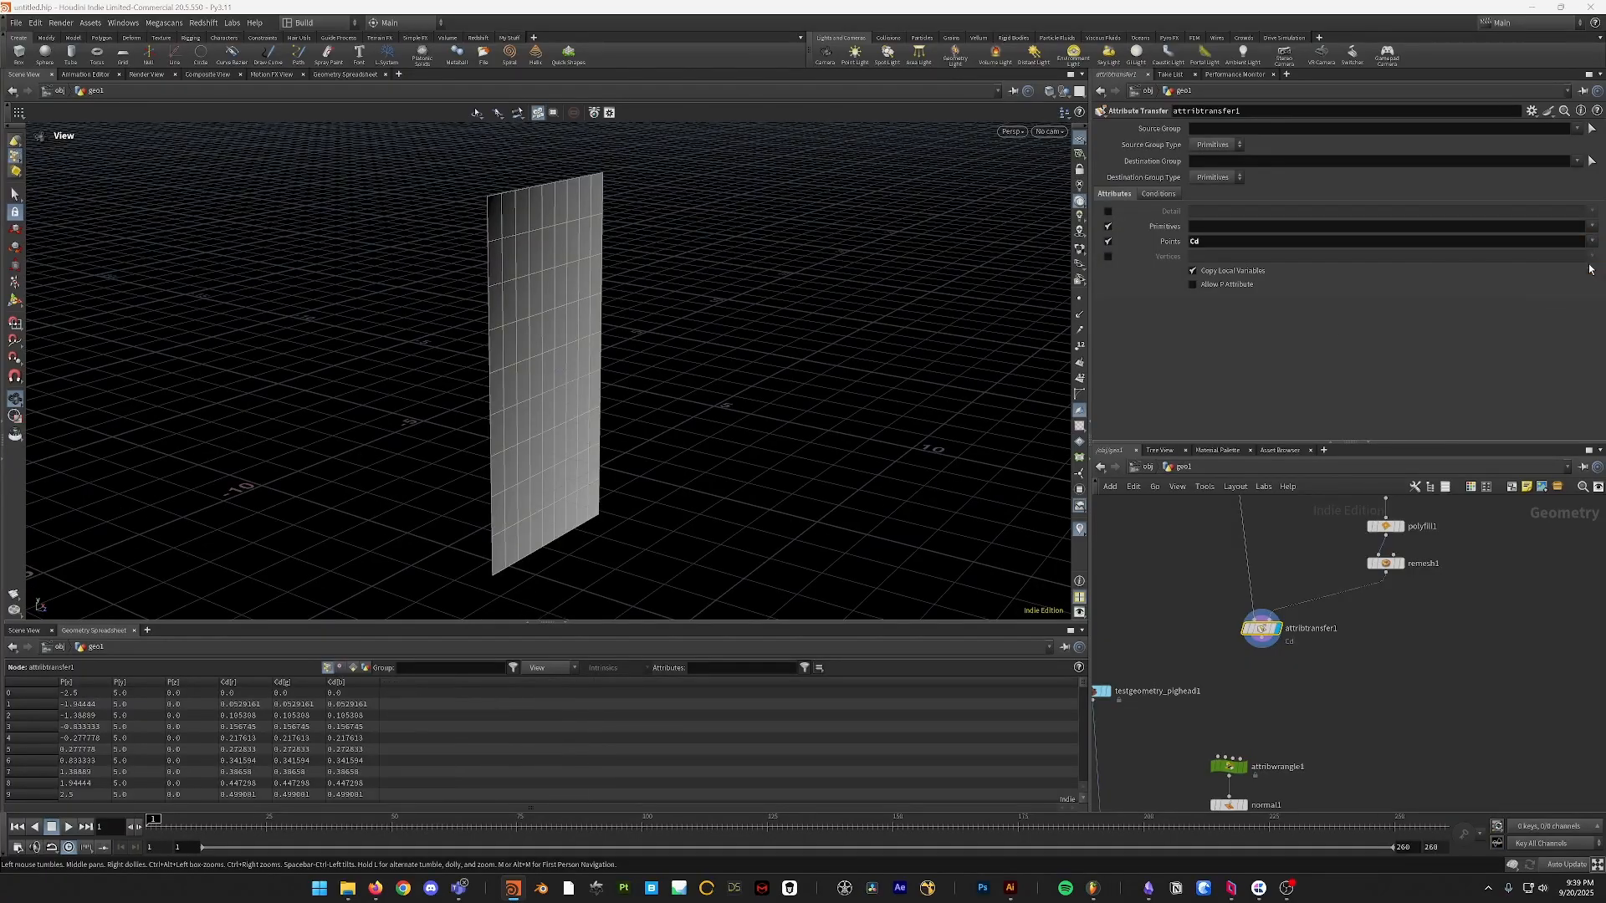
pyautogui.moveTo(609, 358); pyautogui.dragTo(525, 359)
pyautogui.moveTo(1310, 649); pyautogui.dragTo(1305, 640, button='middle')
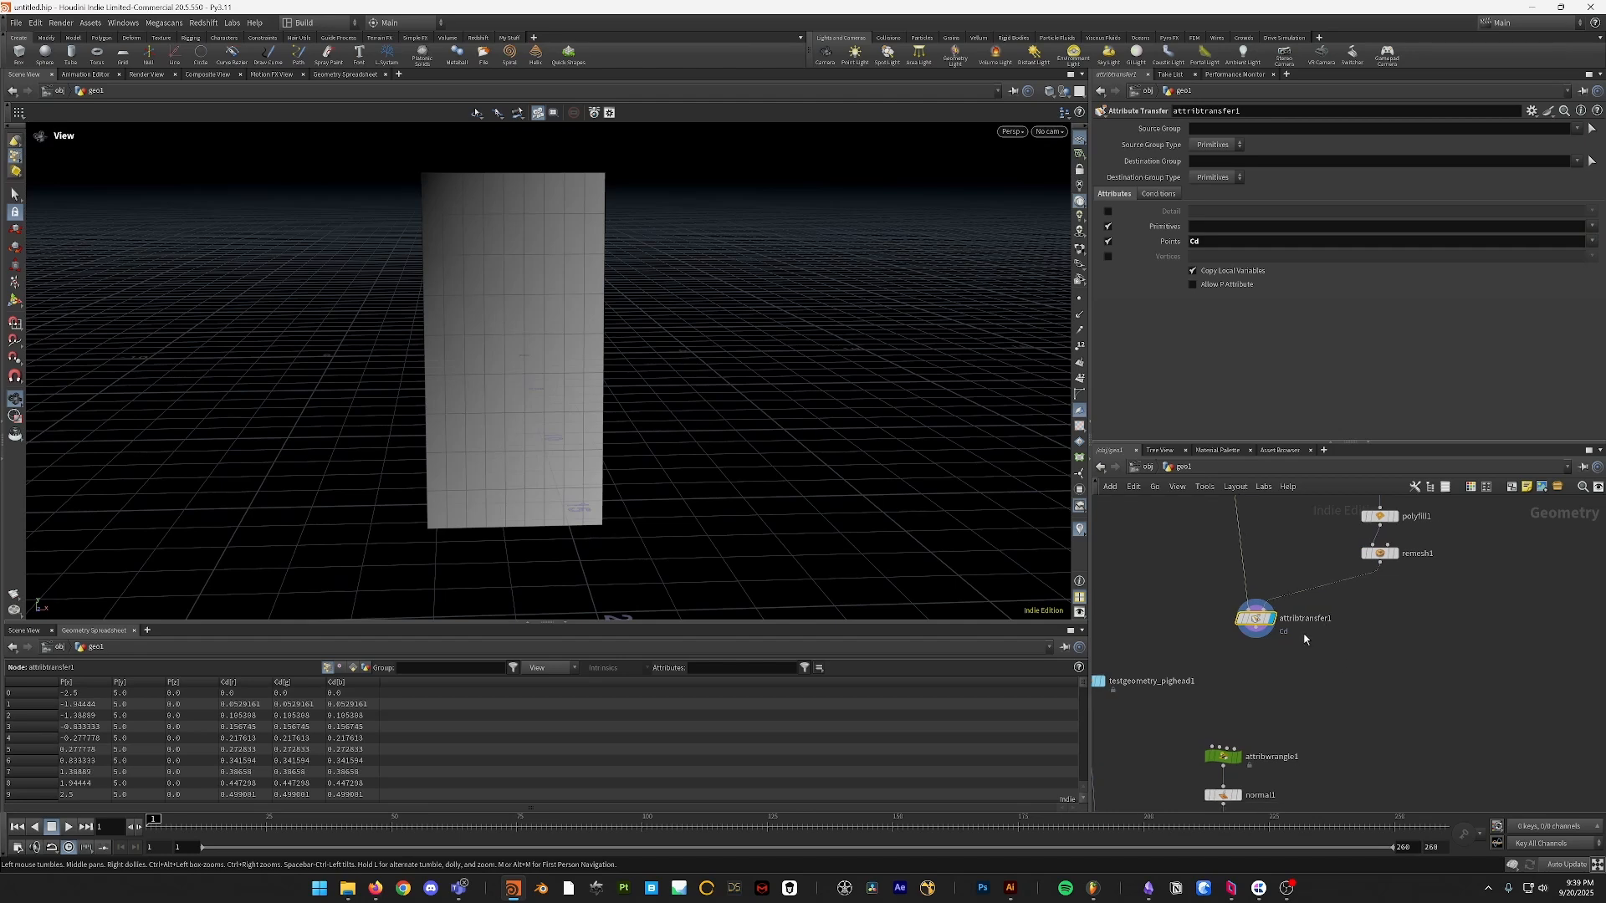
# - Connect attribtransfer1 to attribwrangle1 and display the wrangle's result in the front view
pyautogui.moveTo(1261, 639); pyautogui.dragTo(1223, 747)
pyautogui.moveTo(1172, 742); pyautogui.dragTo(1205, 713, button='middle')
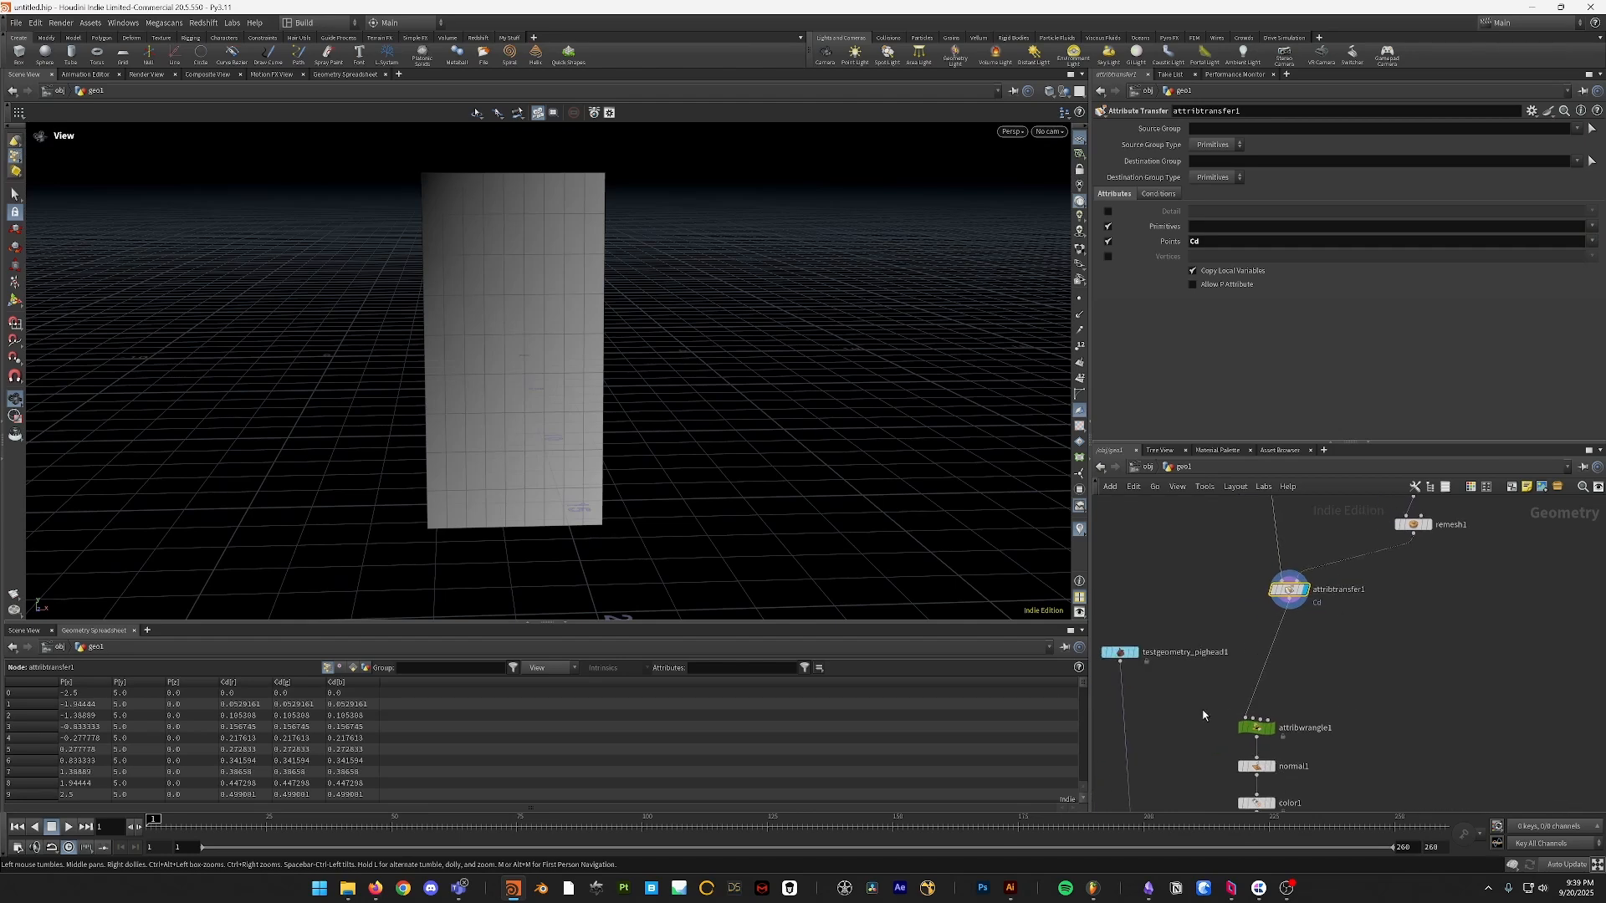
pyautogui.click(1257, 727)
pyautogui.hotkey('space', '3')
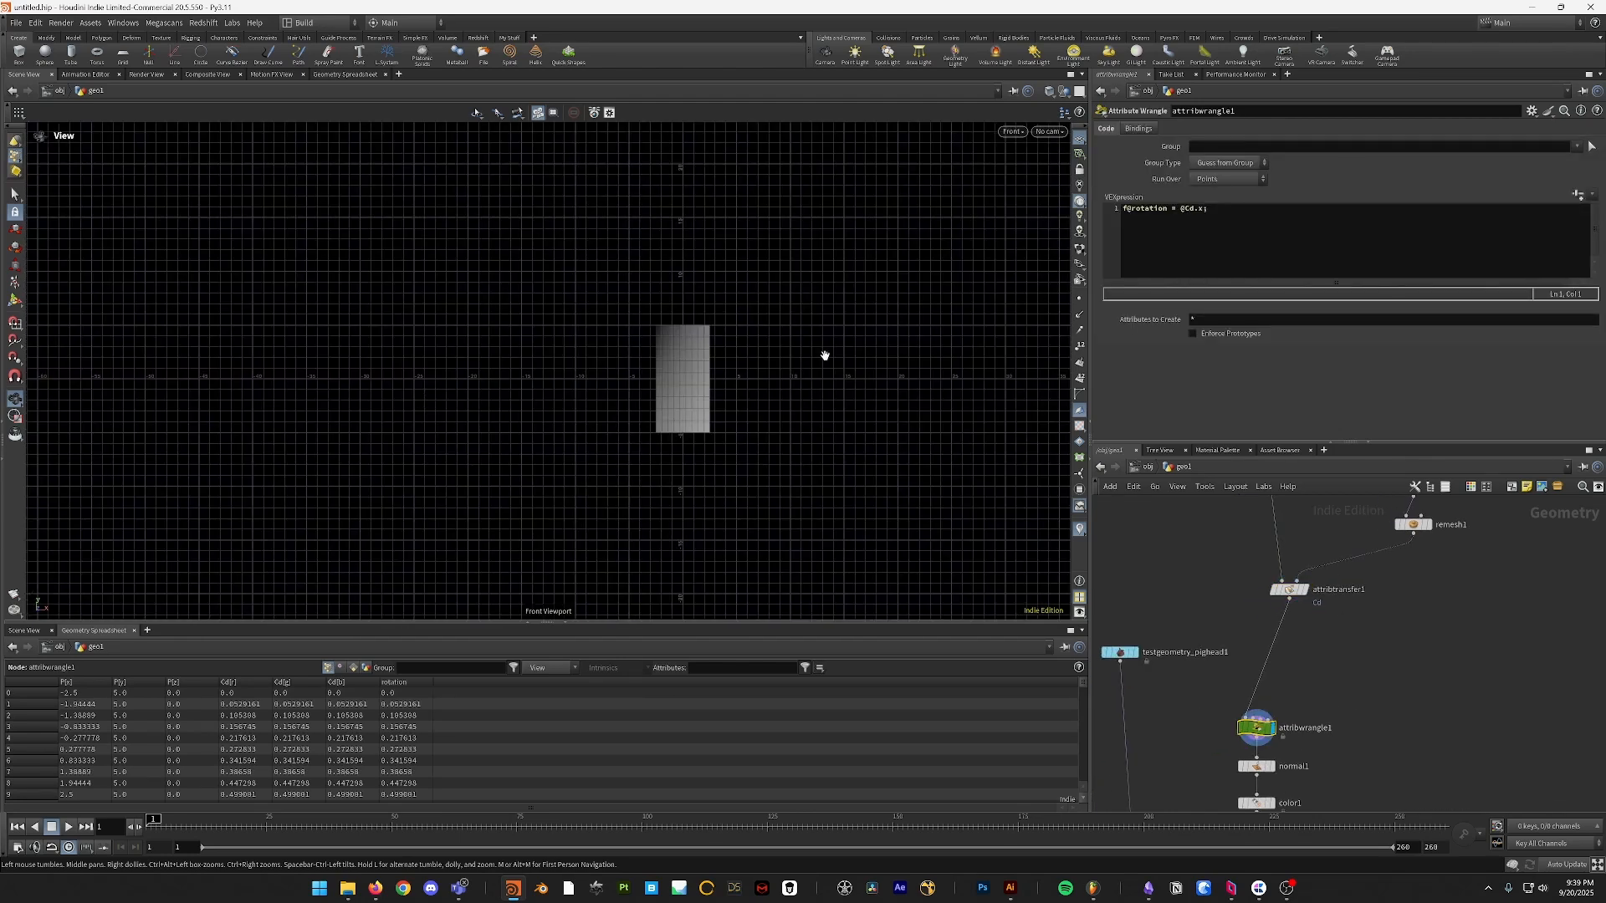
# - Visualize attribwrangle1's rotation point attribute as values on the grid in the viewport
pyautogui.middleClick(1261, 725)
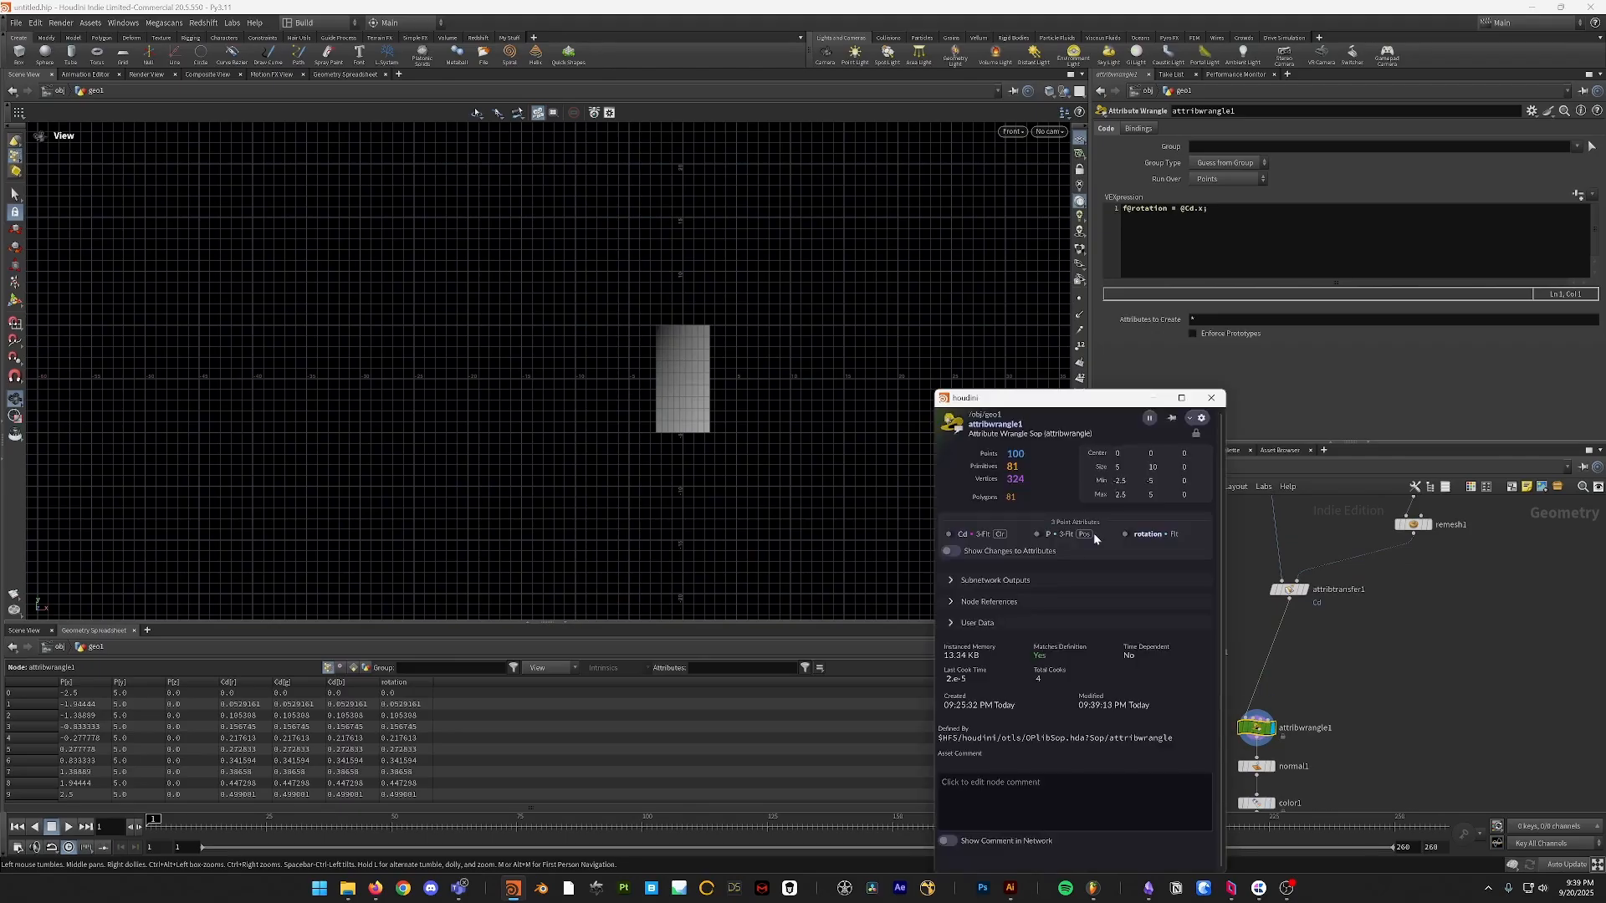
pyautogui.click(1125, 538)
pyautogui.scroll(10, 642, 336)
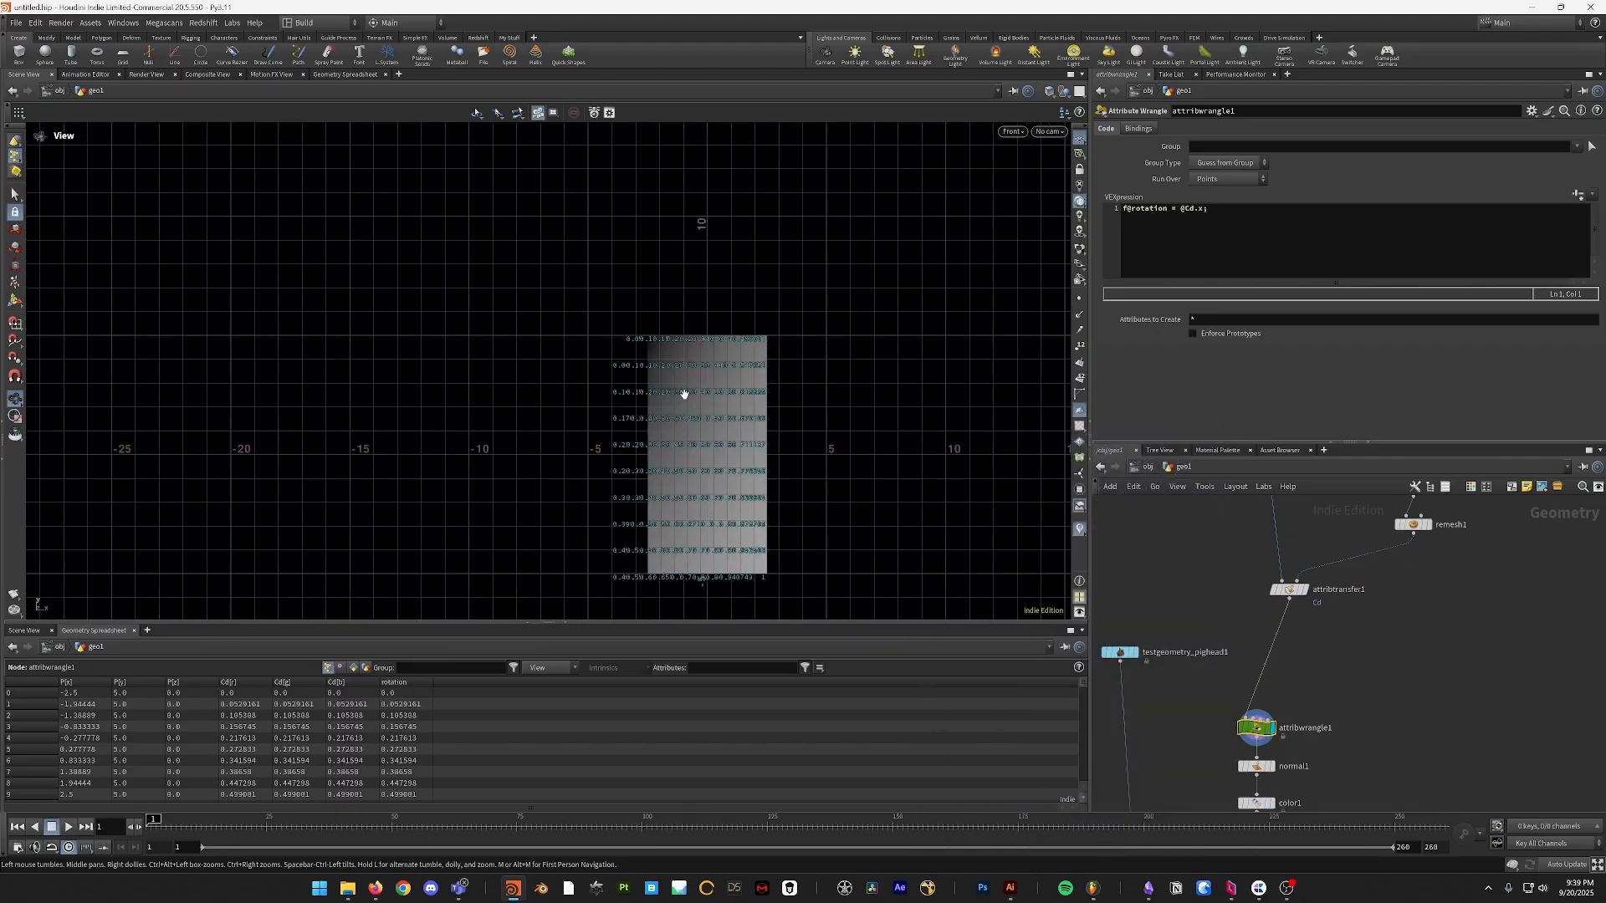
# - Examine how the rotation values change across the columns and rows near the grid's dark corner
pyautogui.scroll(4, 643, 336)
pyautogui.moveTo(653, 251); pyautogui.dragTo(681, 334, button='middle')
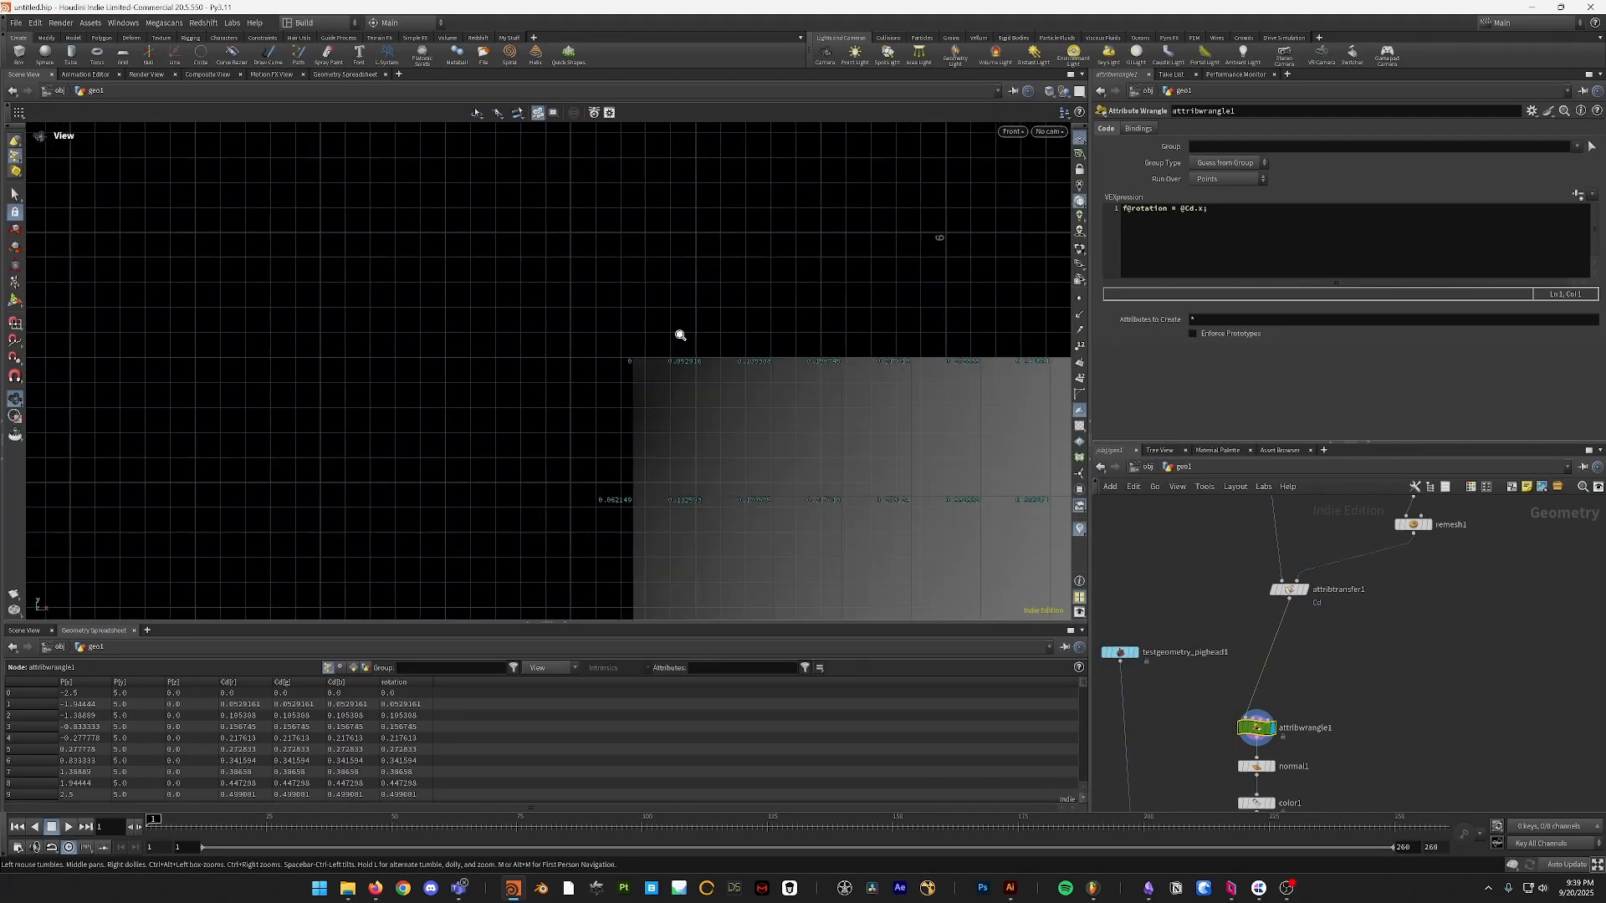
pyautogui.scroll(3, 688, 376)
pyautogui.moveTo(688, 418); pyautogui.dragTo(711, 351, button='middle')
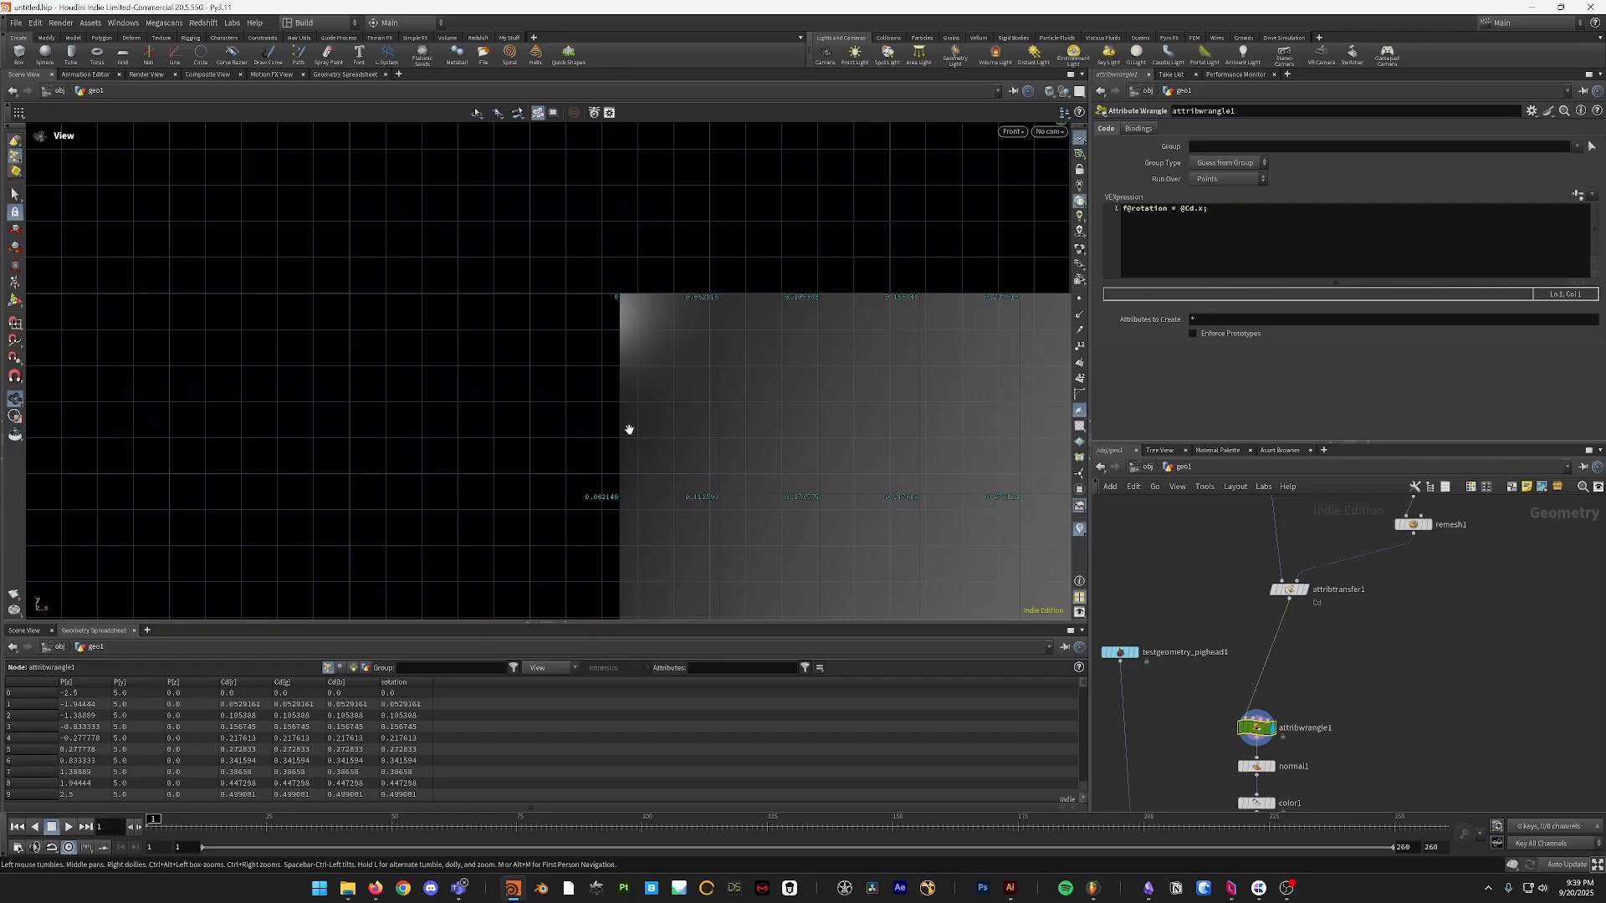
pyautogui.moveTo(629, 429); pyautogui.dragTo(580, 394, button='middle')
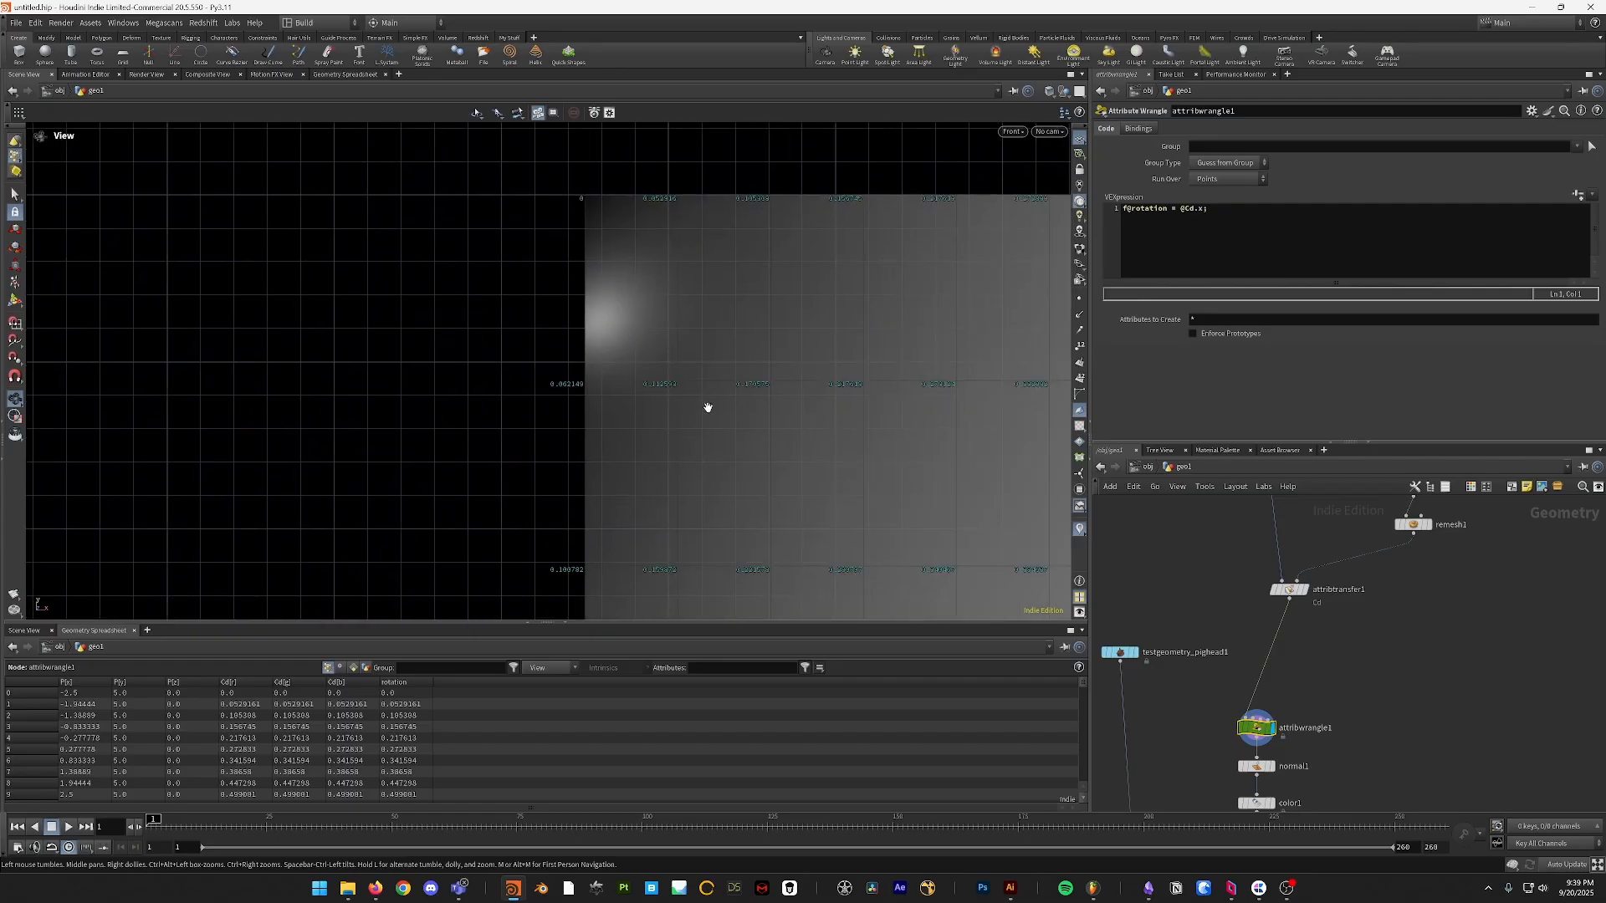
pyautogui.scroll(-2, 853, 279)
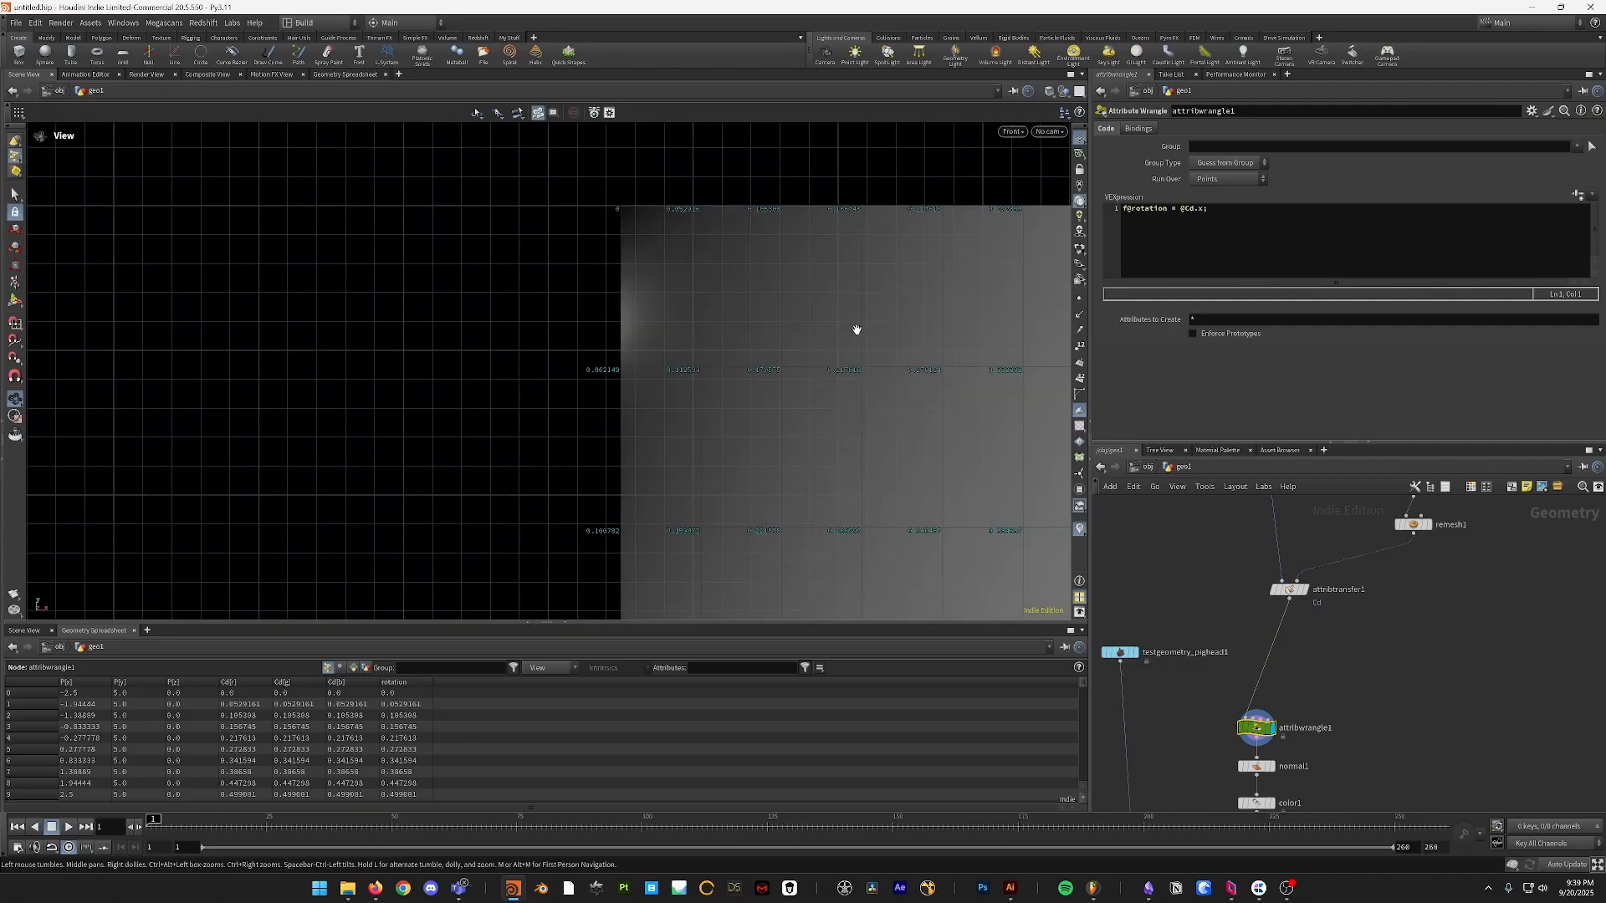
pyautogui.scroll(-1, 864, 317)
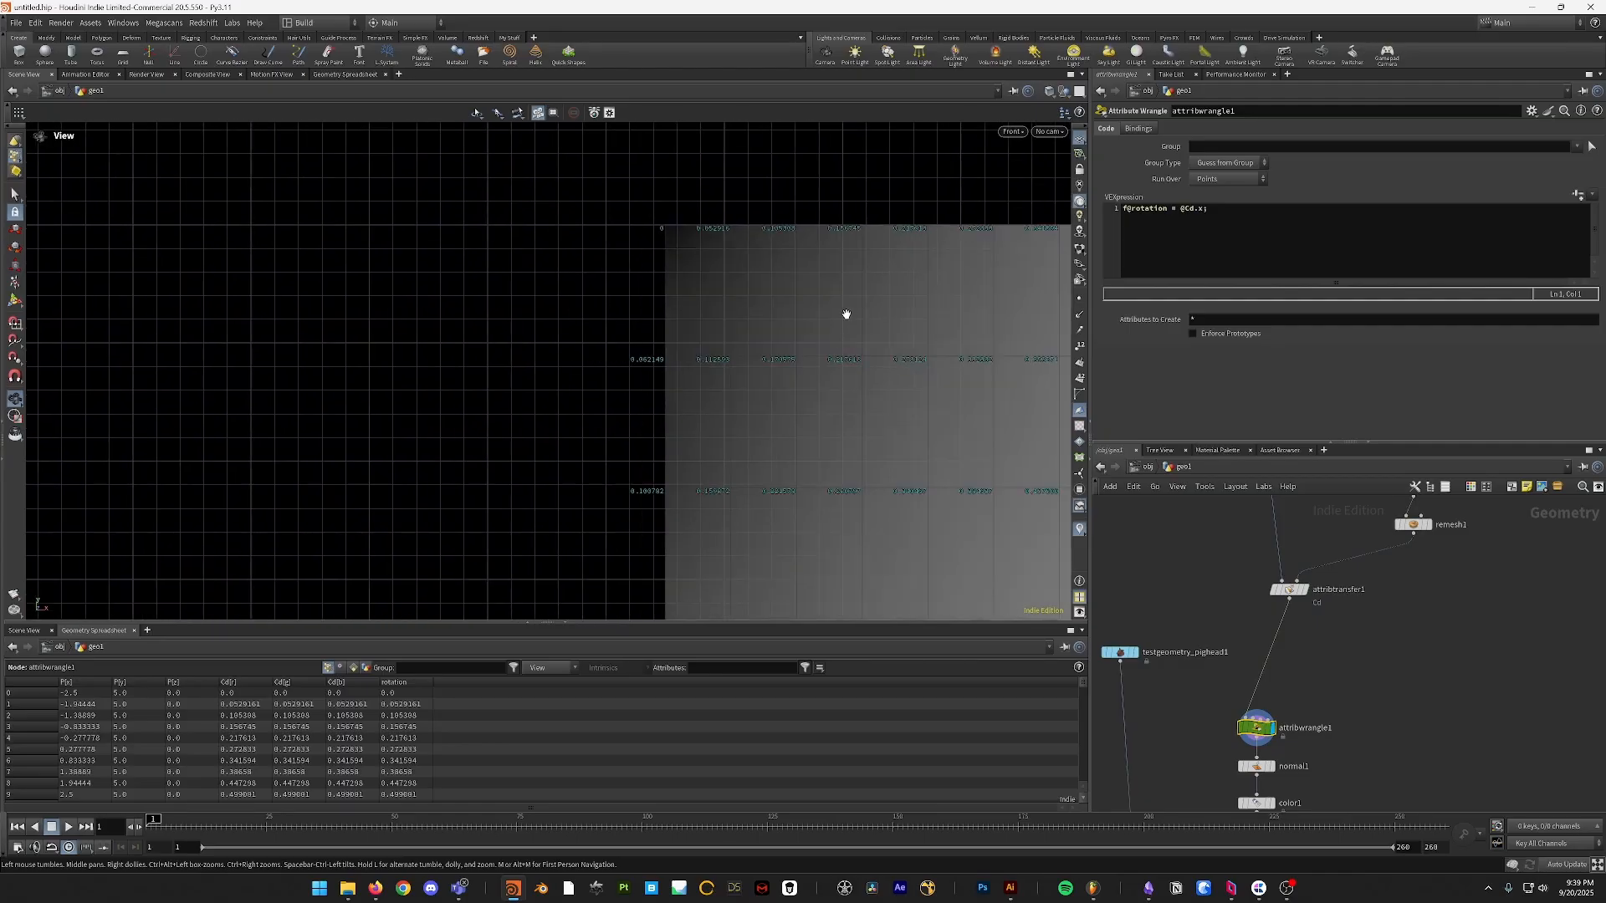
pyautogui.moveTo(882, 410); pyautogui.dragTo(883, 324, button='middle')
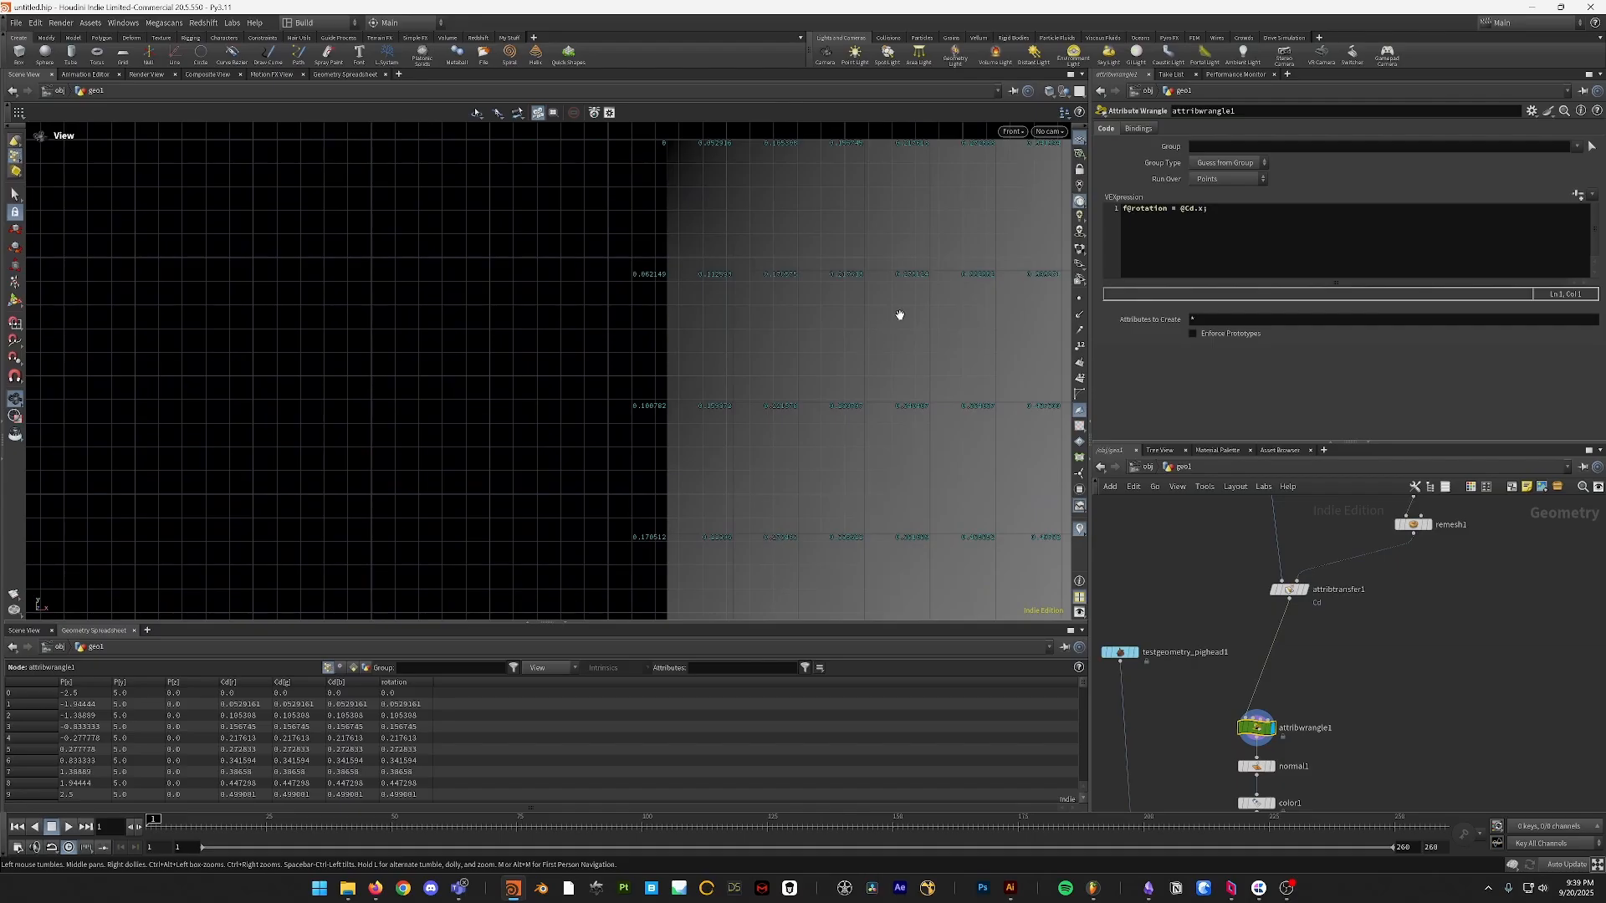
pyautogui.scroll(-1, 900, 315)
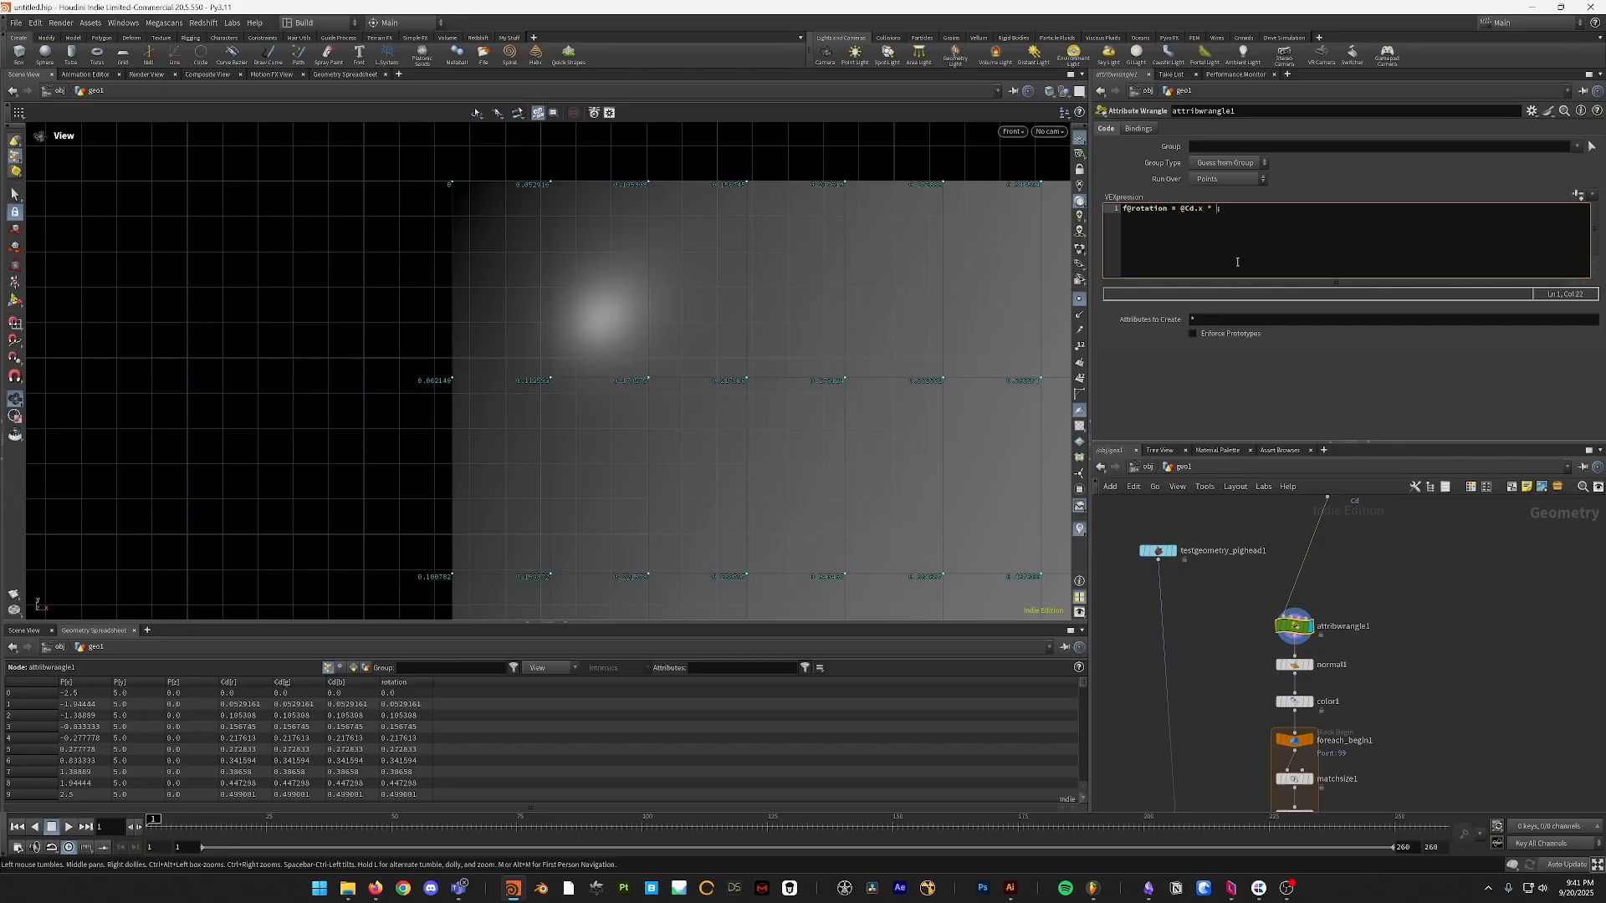
pyautogui.write('20')
pyautogui.press('Return')
pyautogui.press('Return')
pyautogui.write('f@rotation = rint')
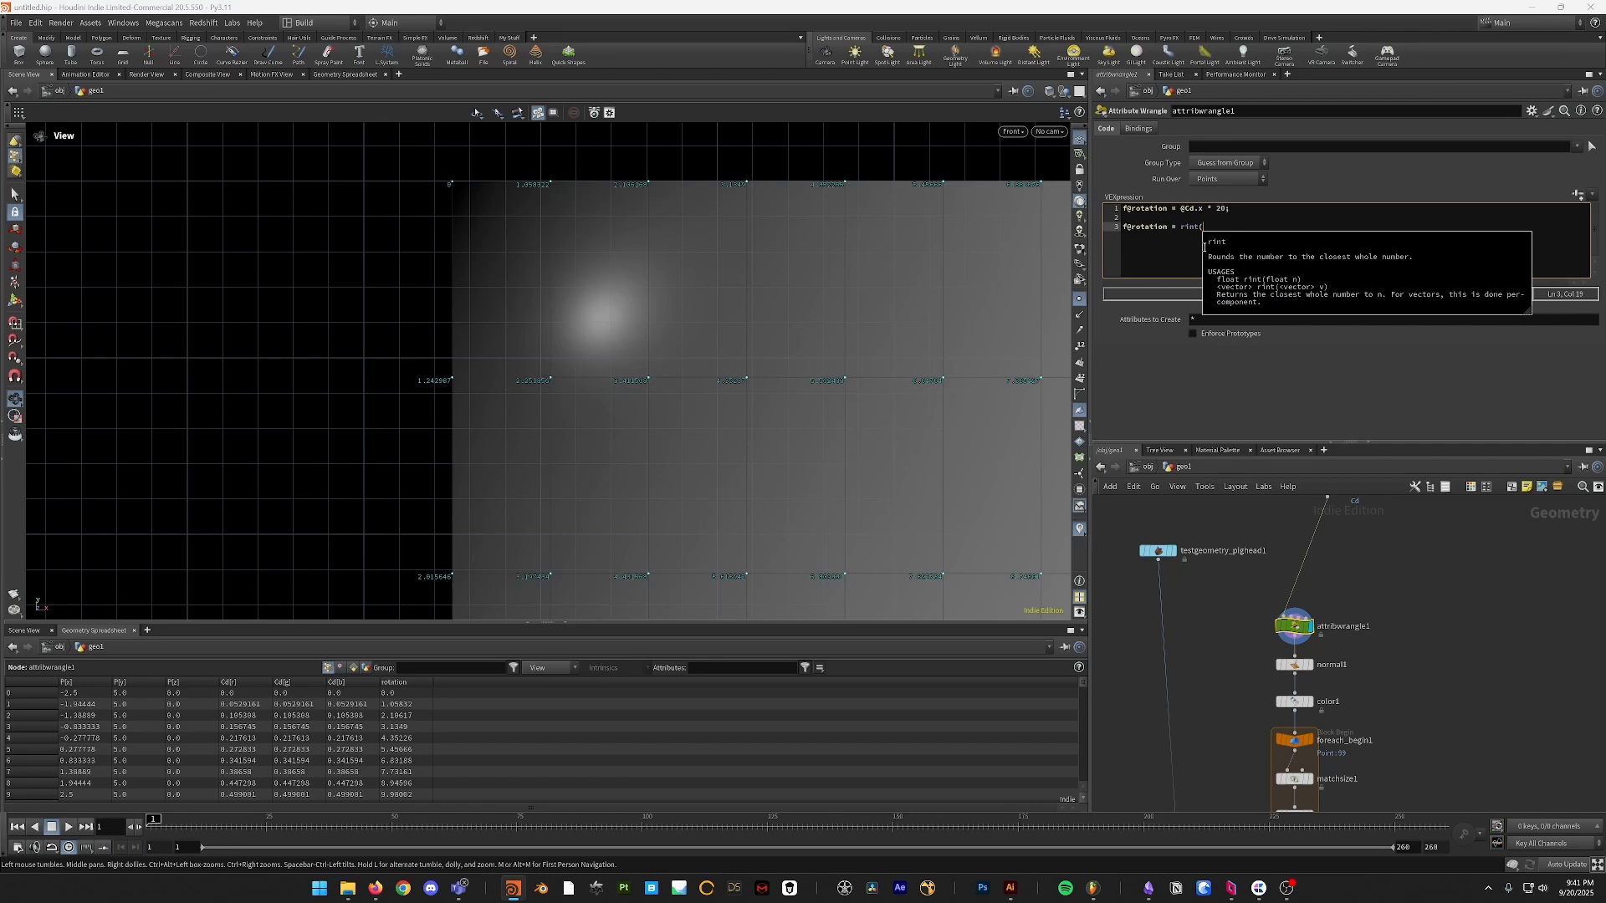
pyautogui.write('(f@rotation);')
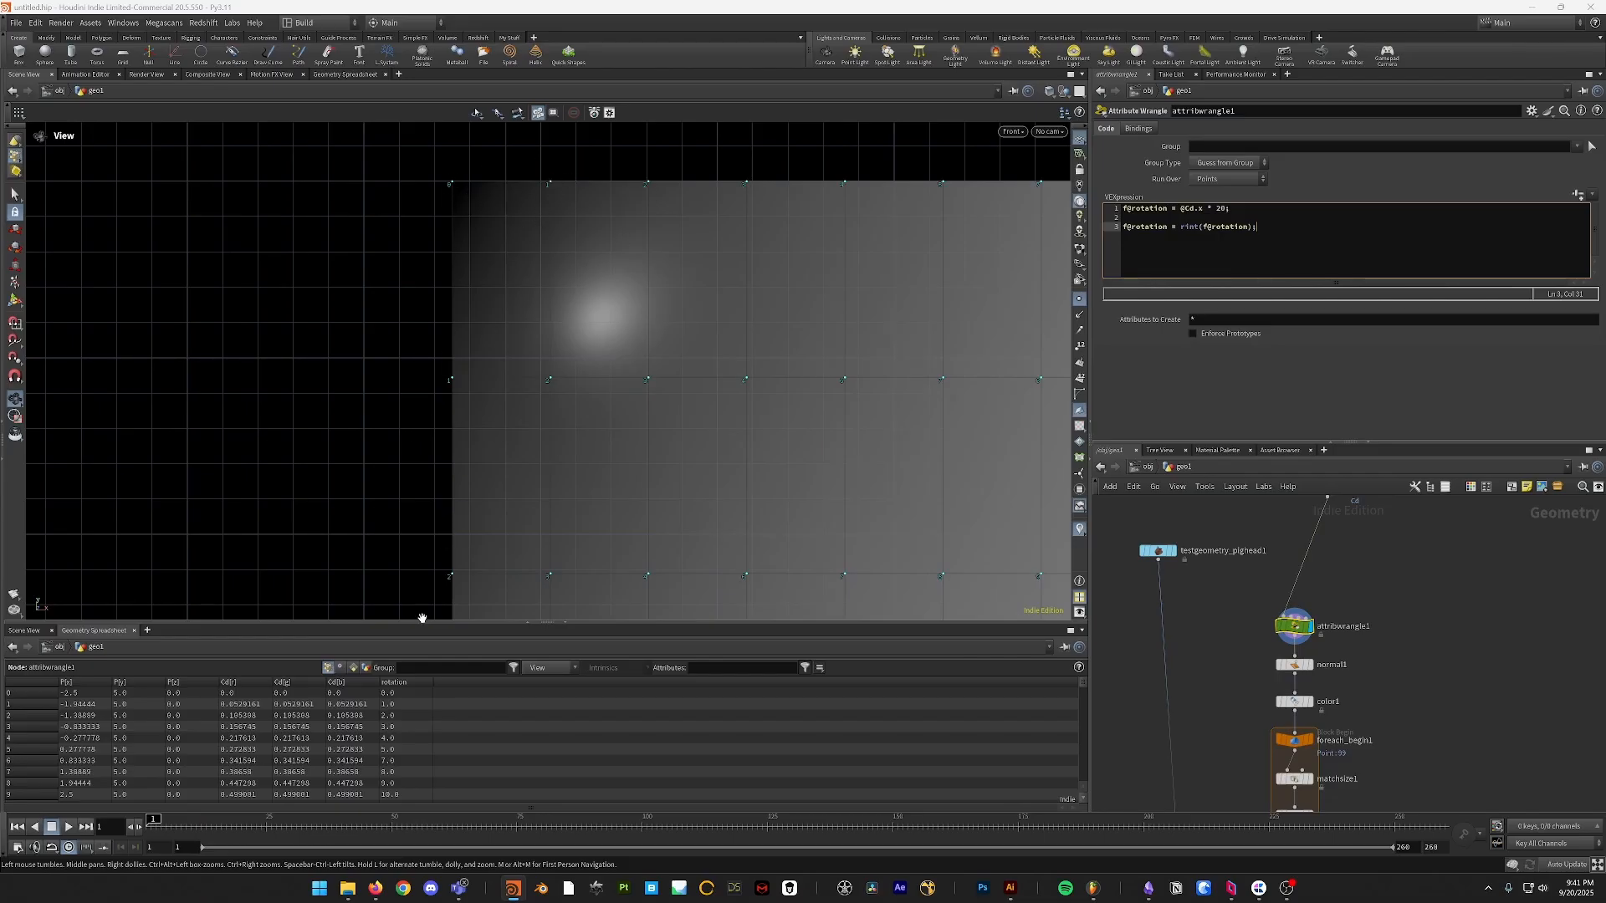
# - Examine the rounded rotation values along the grid's edges and compare them with the multiplier in the code
pyautogui.scroll(-5, 736, 516)
pyautogui.moveTo(730, 502); pyautogui.dragTo(364, 151, button='middle')
pyautogui.moveTo(623, 594); pyautogui.dragTo(569, 113, button='middle')
pyautogui.moveTo(619, 611); pyautogui.dragTo(588, 380, button='middle')
pyautogui.scroll(6, 588, 380)
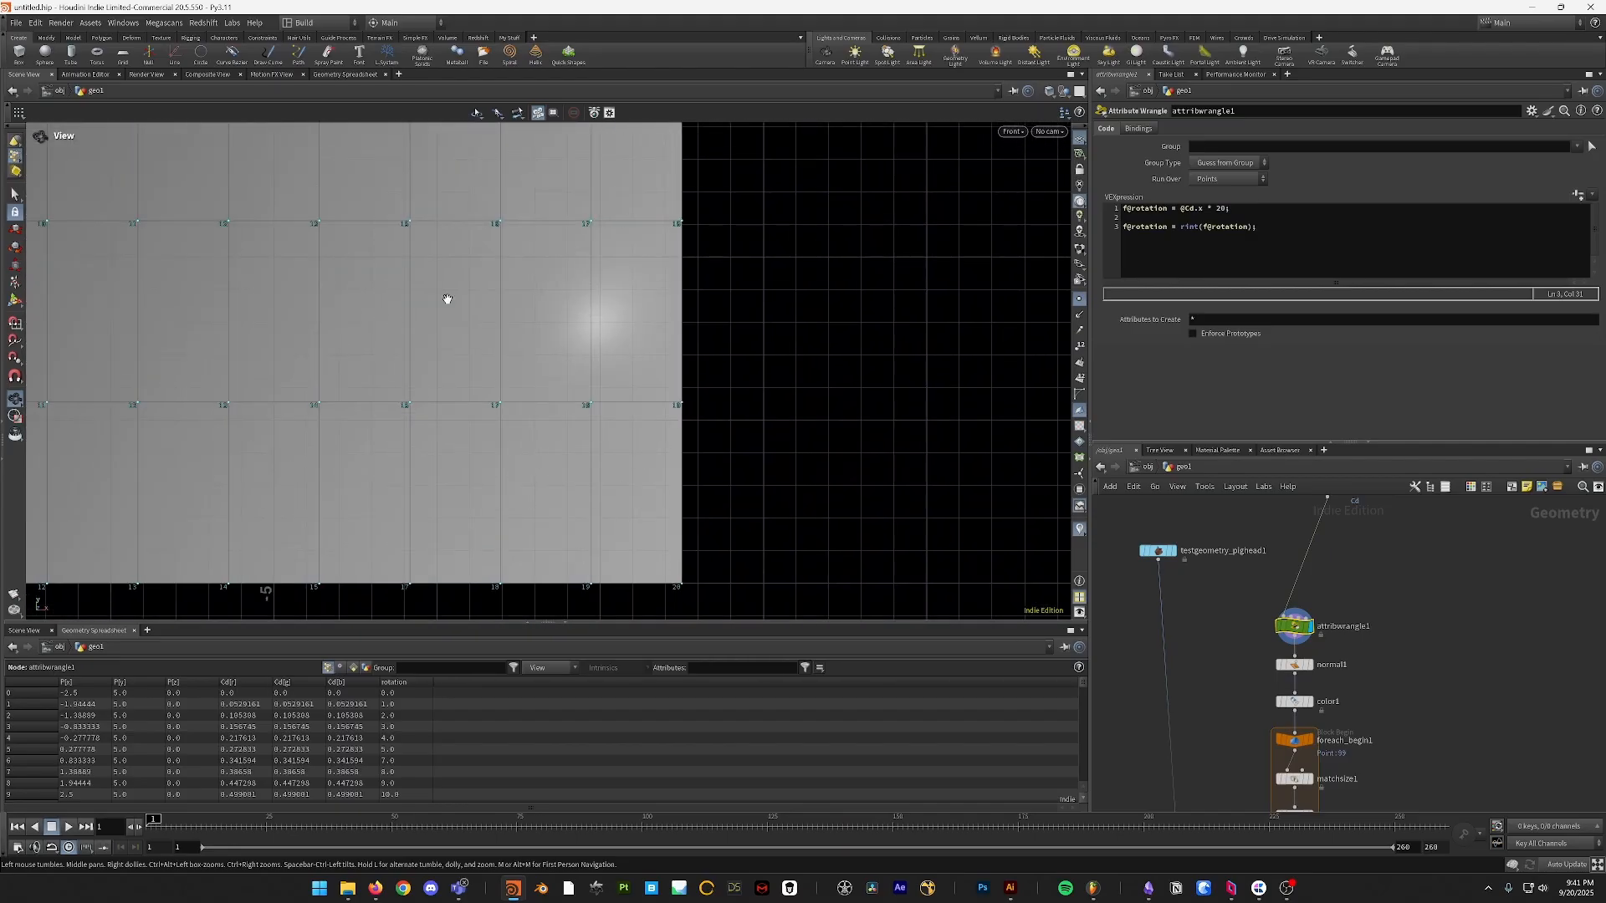
pyautogui.moveTo(301, 138); pyautogui.dragTo(500, 213, button='middle')
pyautogui.scroll(-3, 500, 213)
pyautogui.moveTo(461, 266); pyautogui.dragTo(511, 431, button='middle')
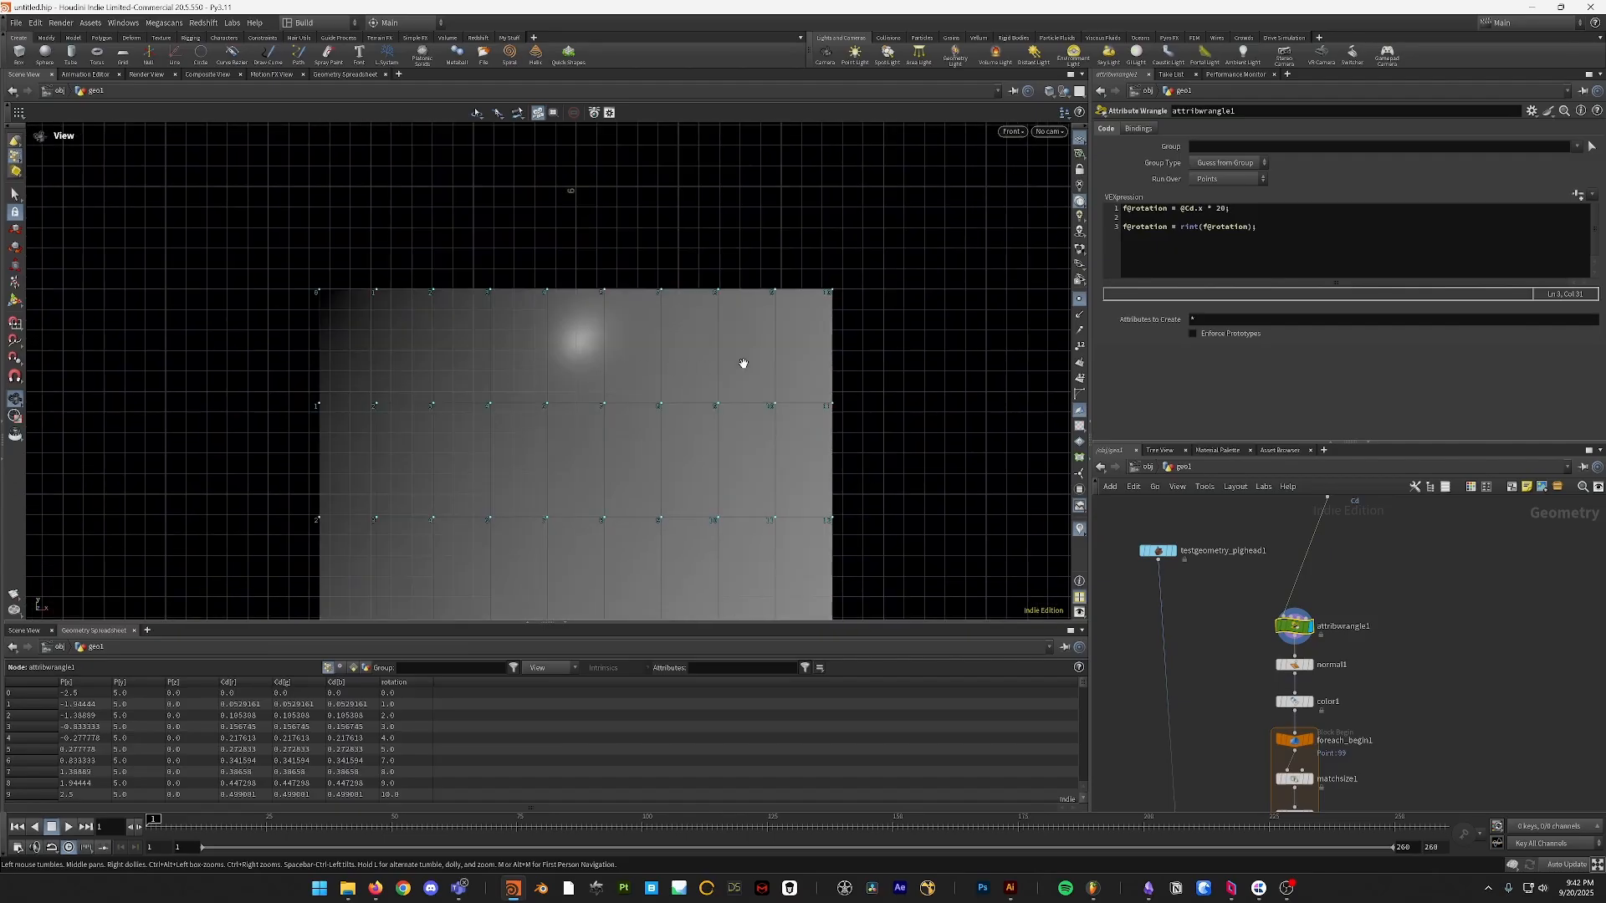
pyautogui.click(1217, 208)
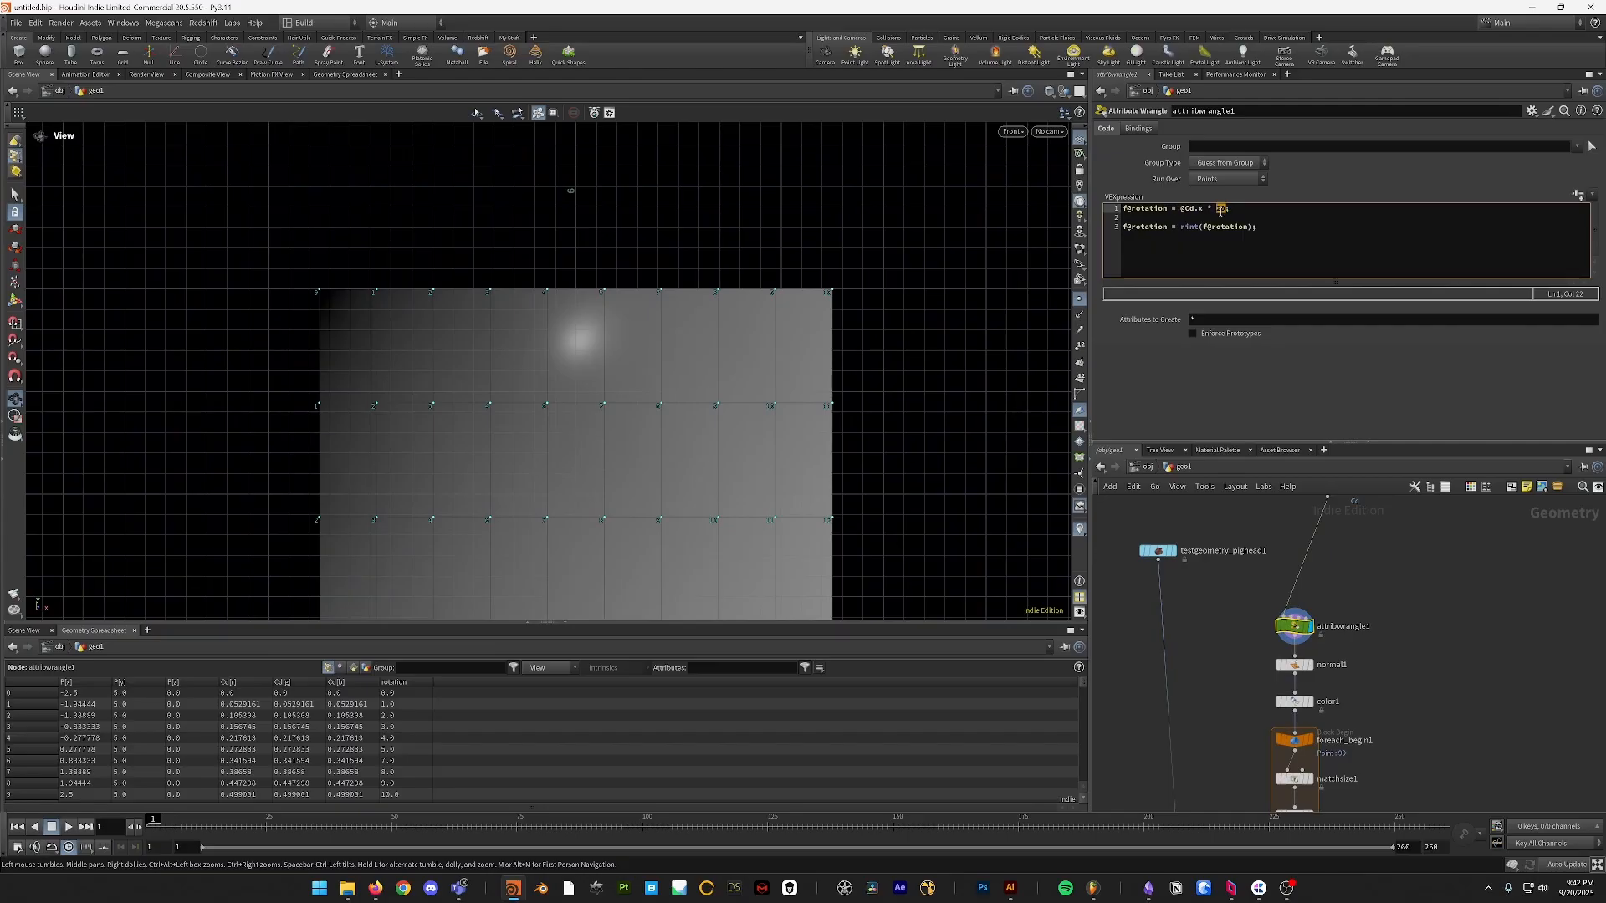
pyautogui.click(1267, 249)
pyautogui.scroll(2, 567, 191)
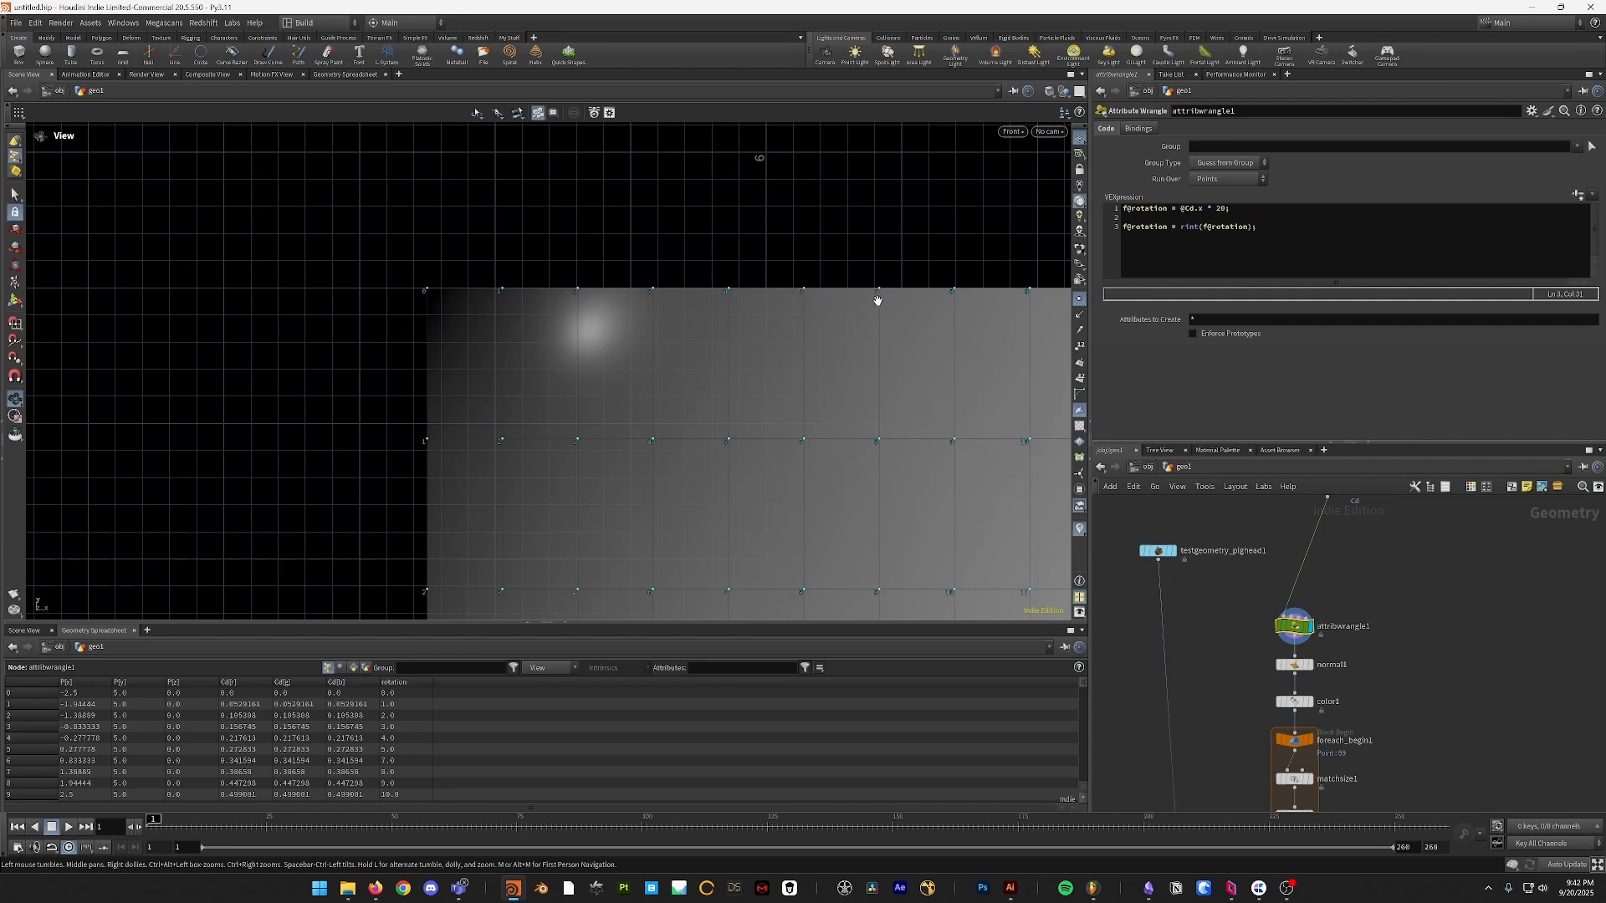
pyautogui.moveTo(853, 326); pyautogui.dragTo(697, 292, button='middle')
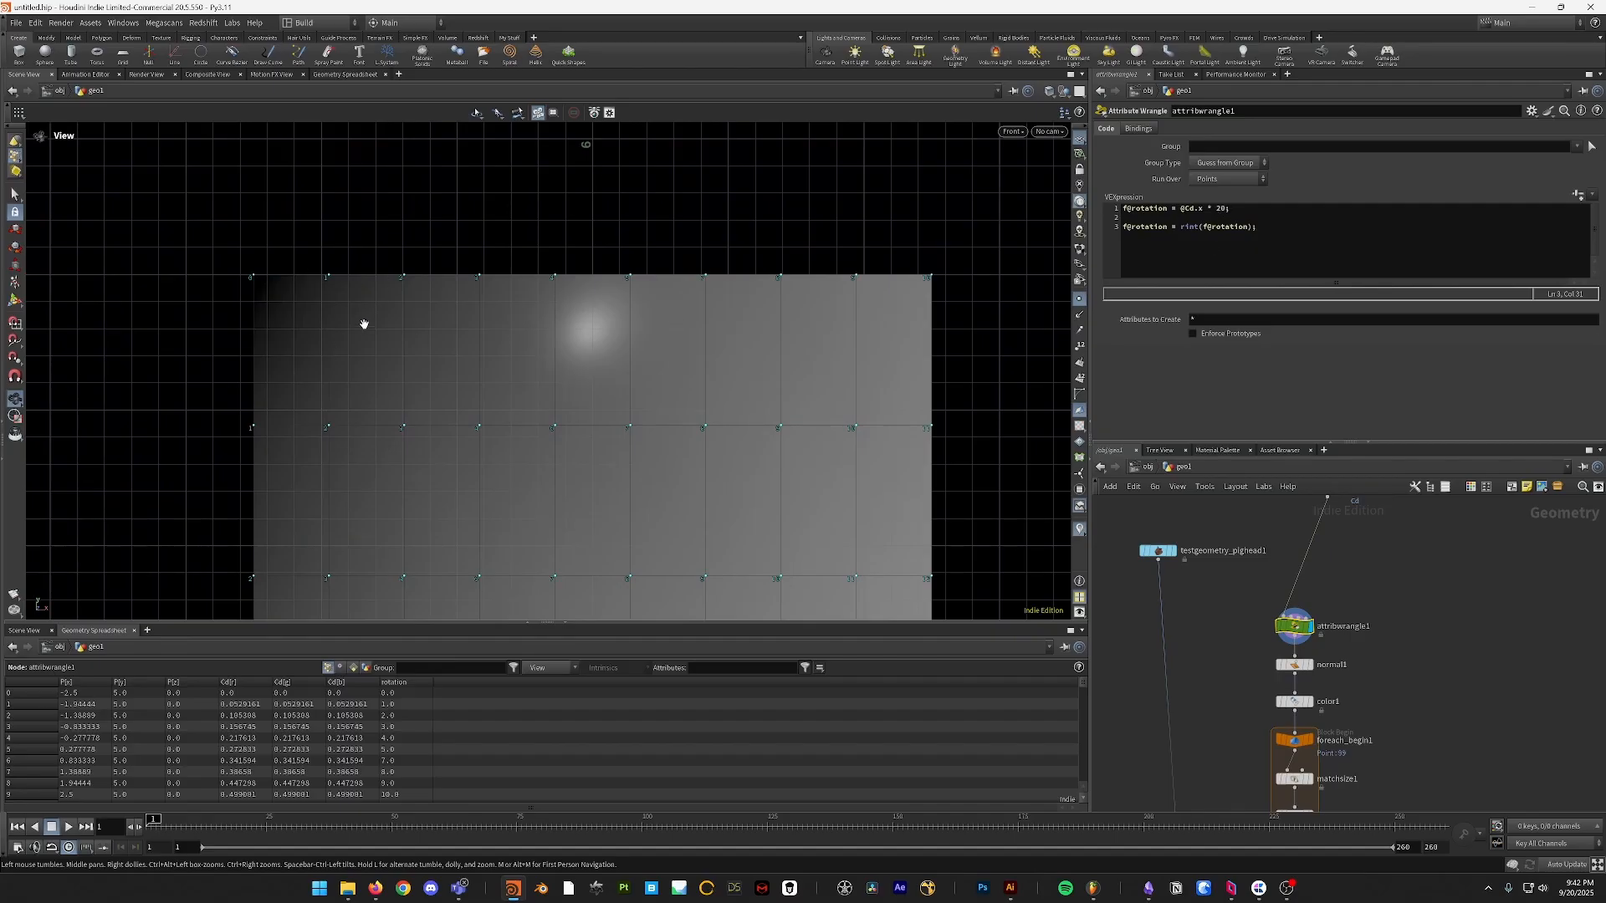
pyautogui.scroll(5, 1203, 596)
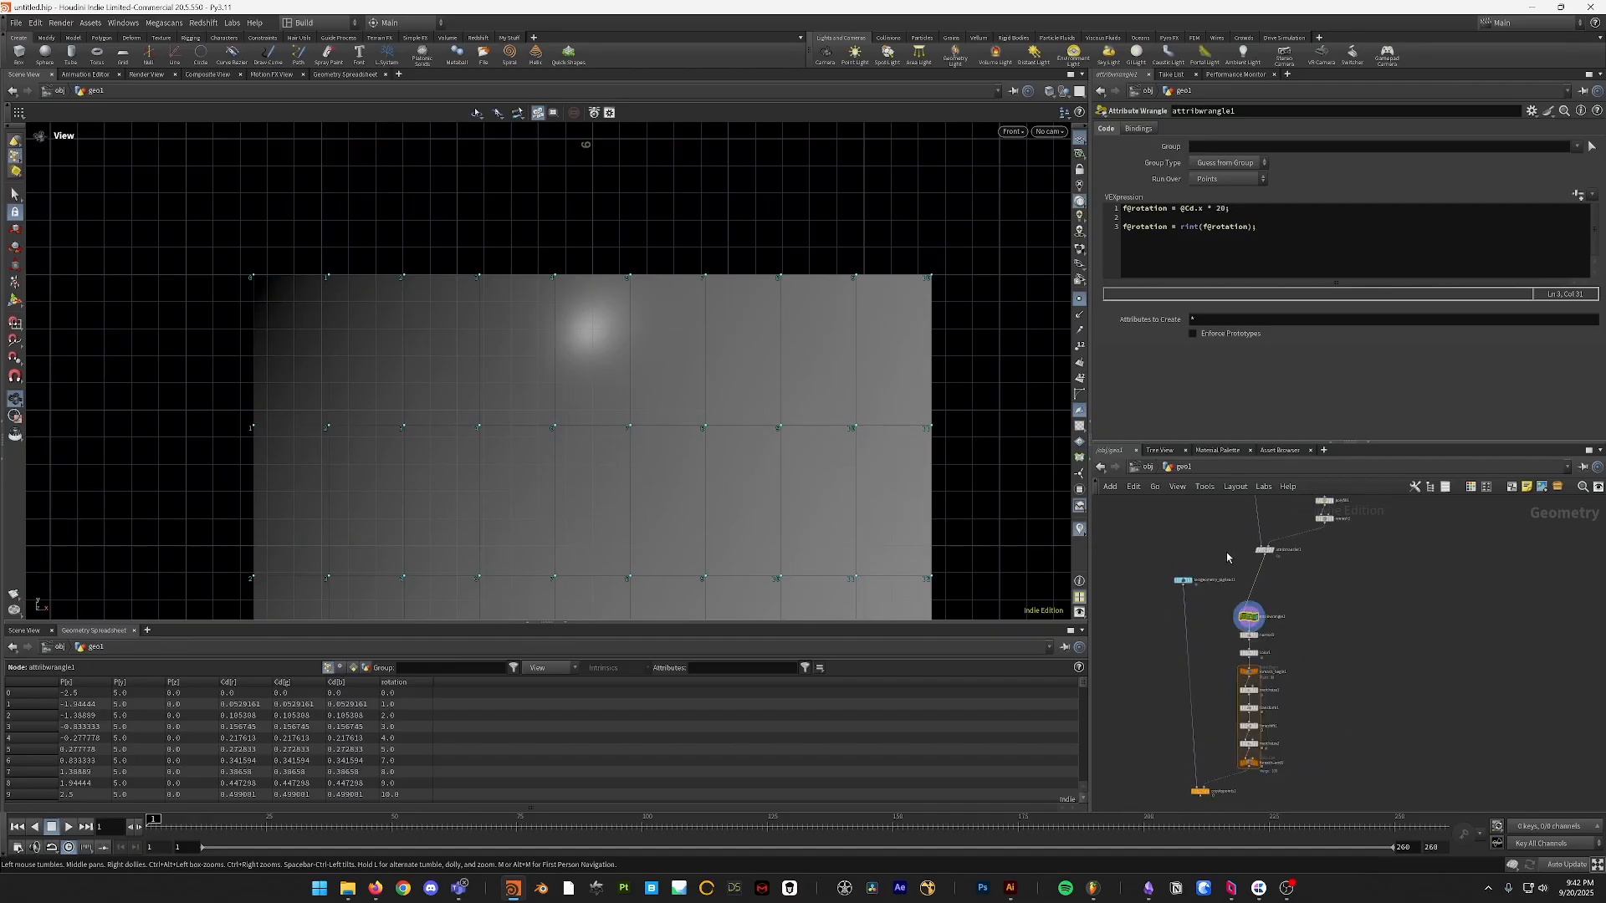
pyautogui.click(1245, 538)
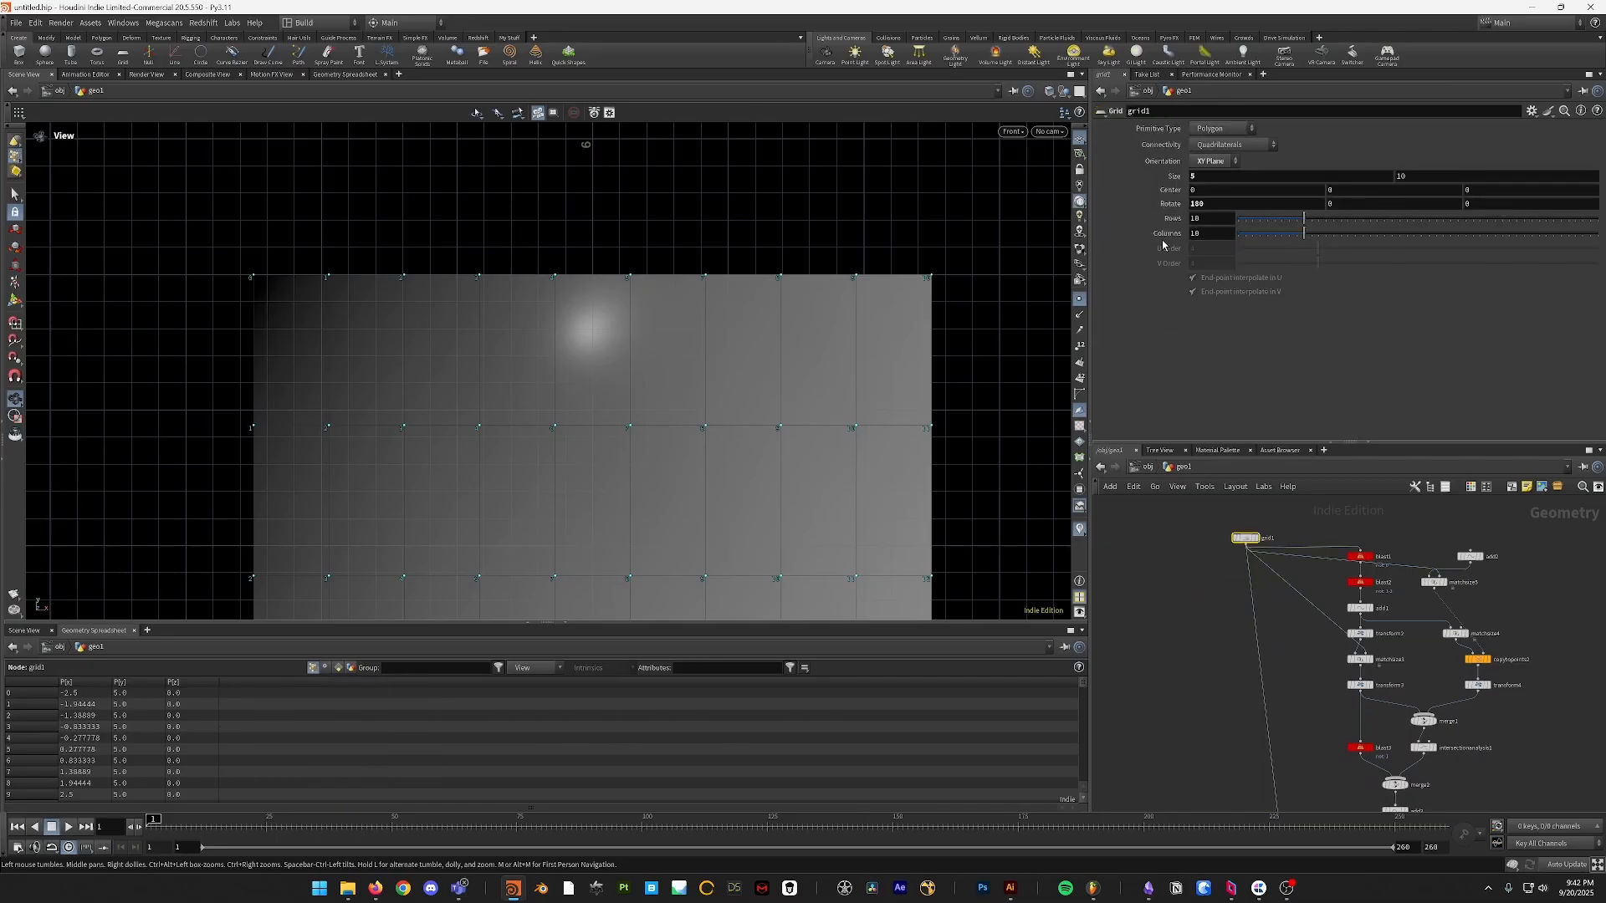
pyautogui.moveTo(1210, 739); pyautogui.dragTo(1114, 588, button='middle')
pyautogui.click(1226, 629)
pyautogui.click(1261, 639)
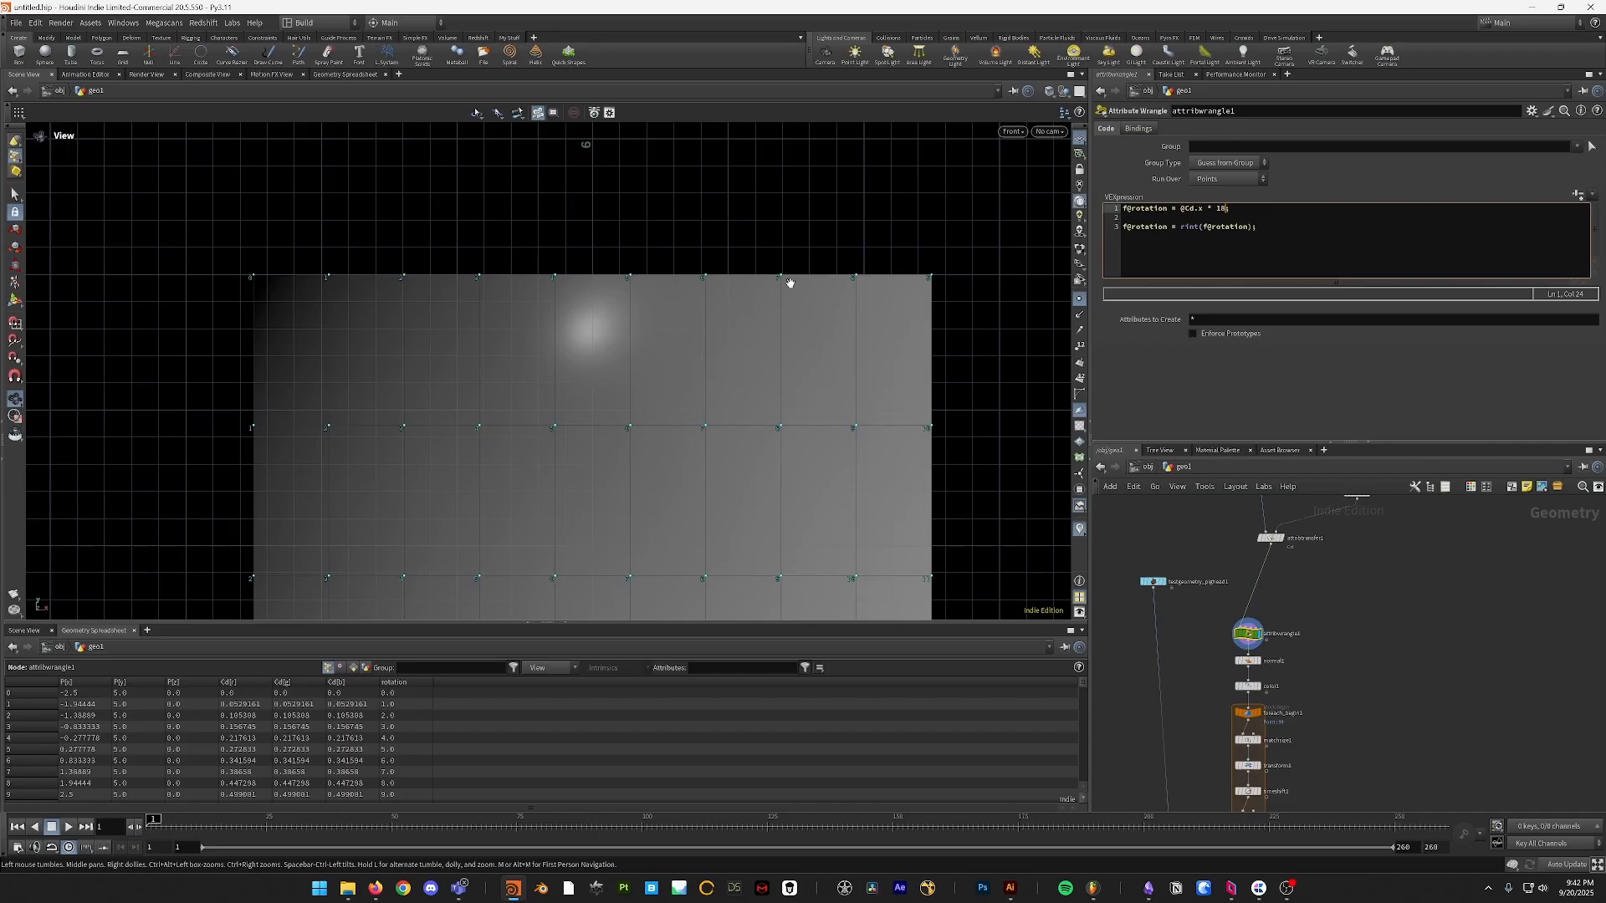
pyautogui.moveTo(926, 279); pyautogui.dragTo(836, 334, button='middle')
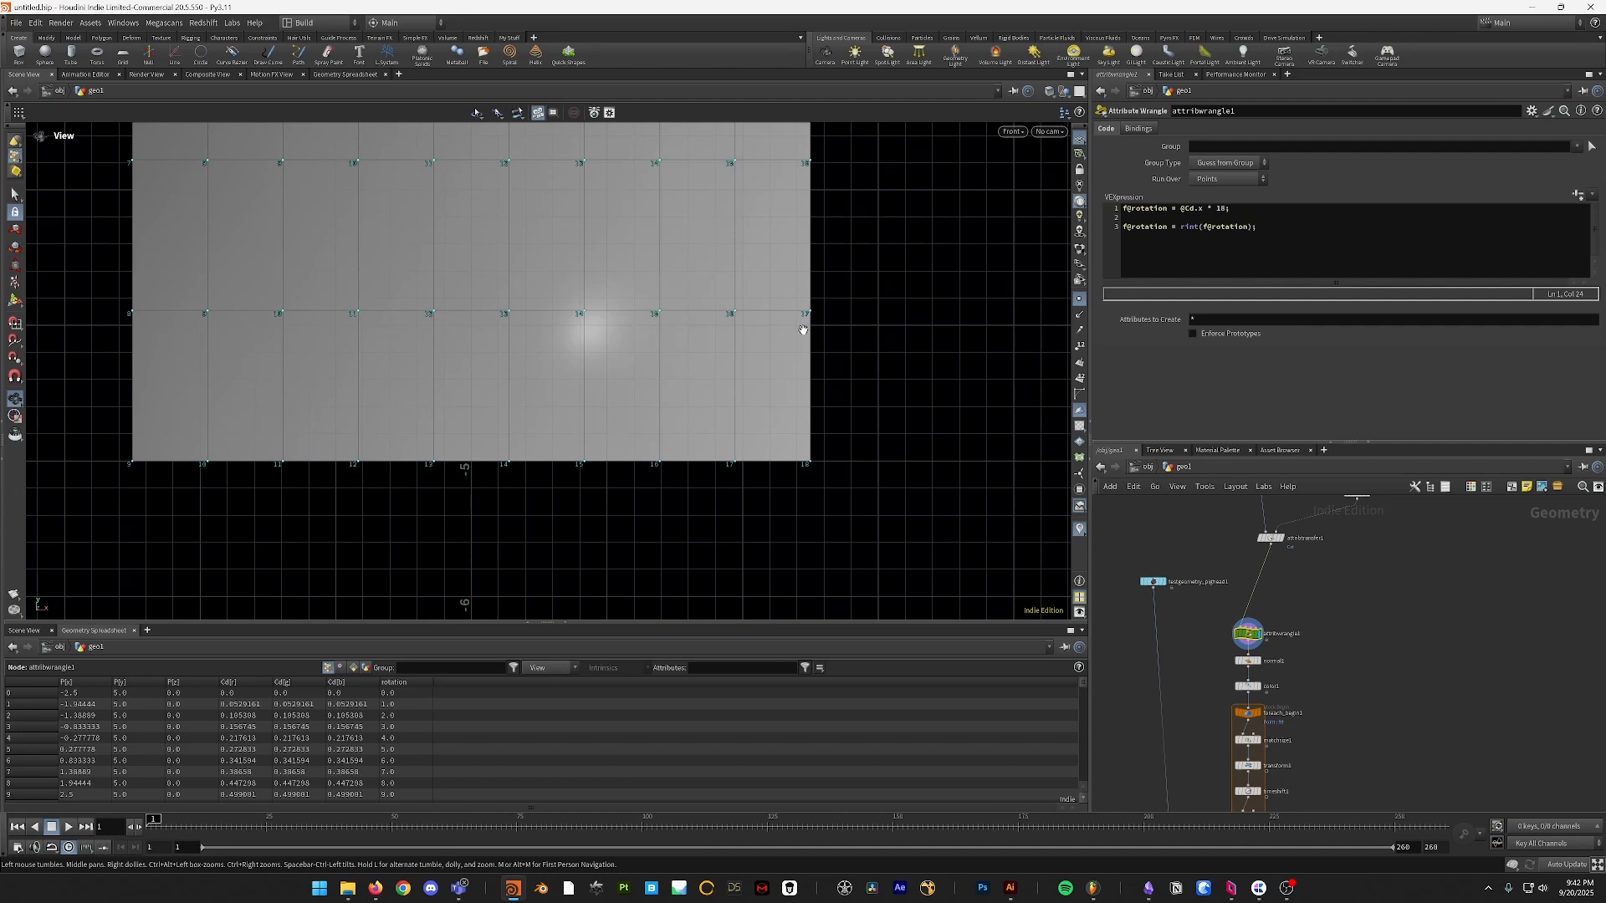
pyautogui.scroll(-5, 655, 406)
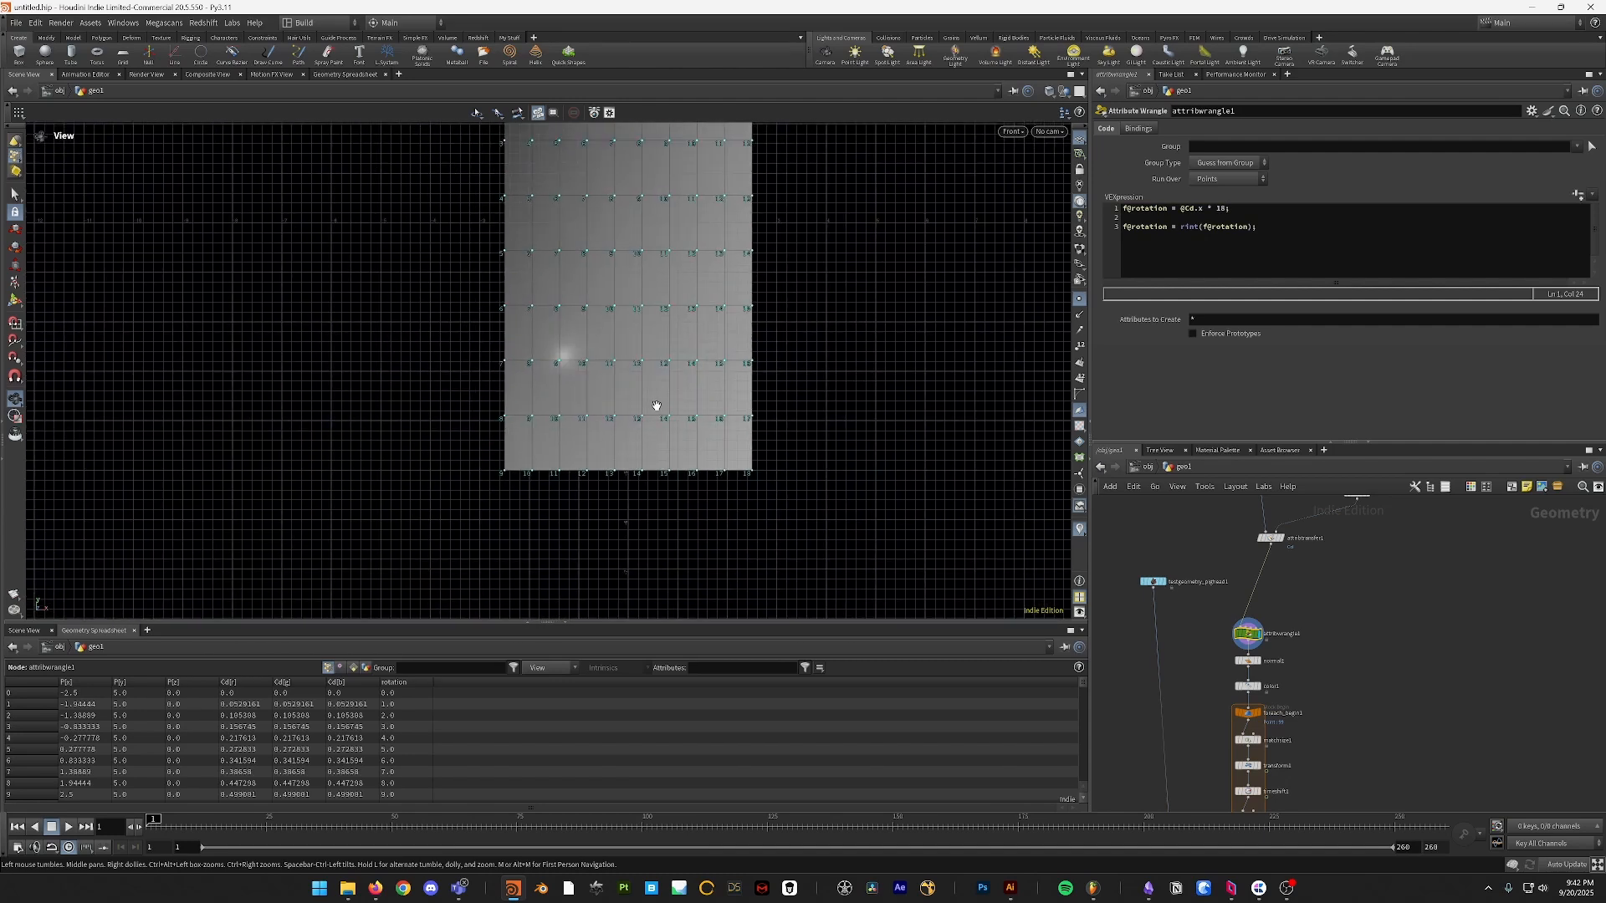
pyautogui.moveTo(655, 406); pyautogui.dragTo(674, 469, button='middle')
pyautogui.scroll(-2, 674, 362)
pyautogui.moveTo(674, 362); pyautogui.dragTo(656, 448, button='middle')
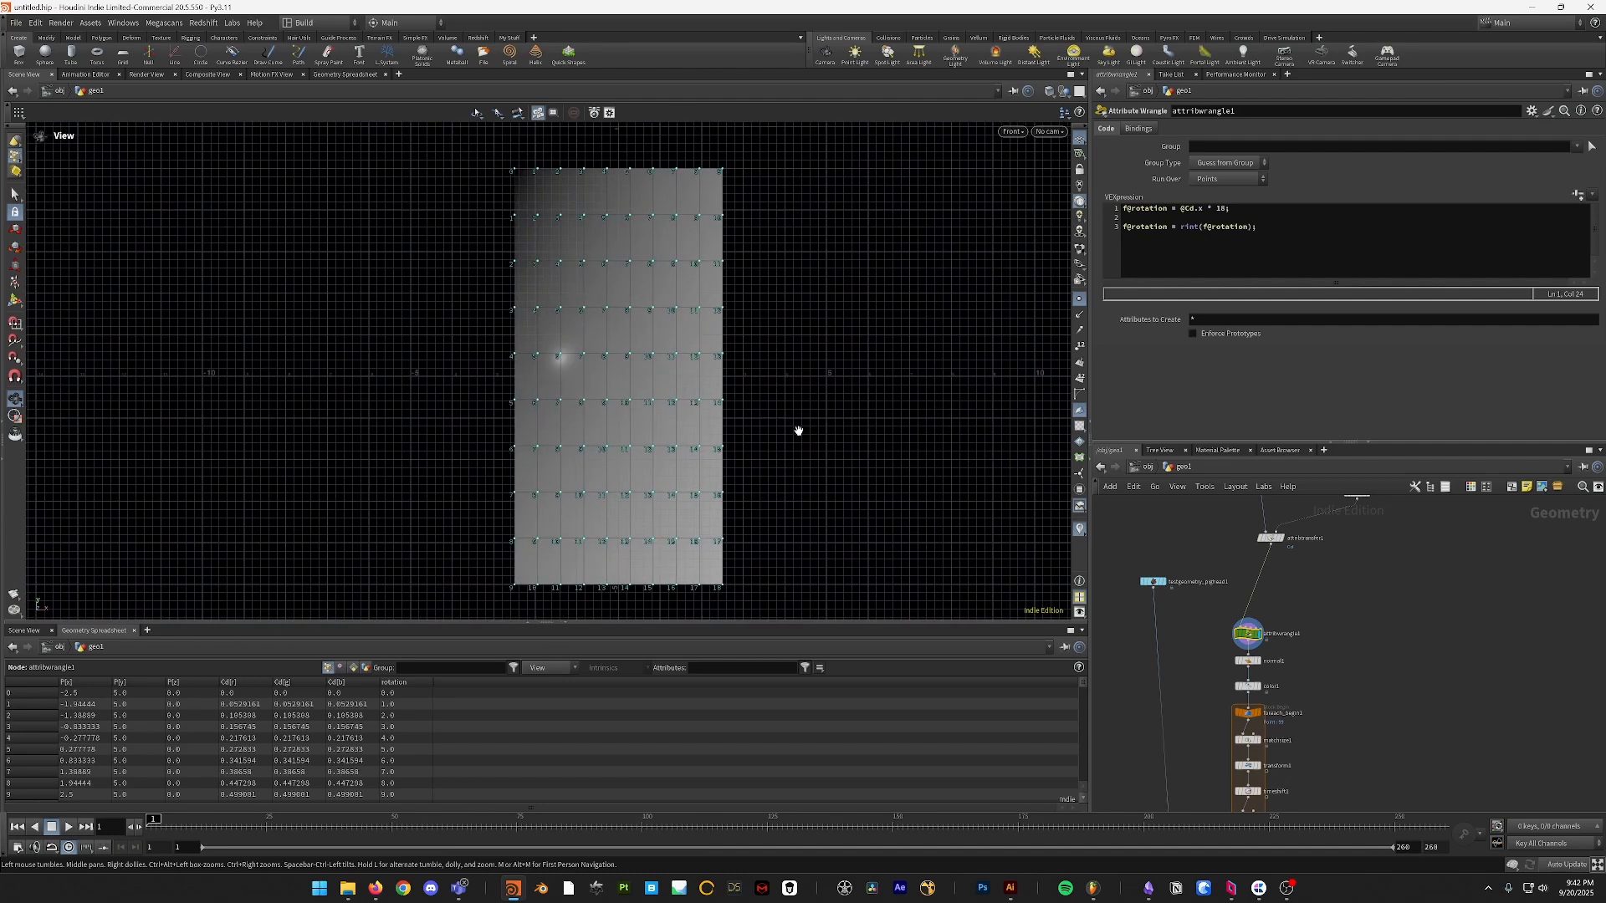
pyautogui.click(1306, 263)
pyautogui.press('Return')
pyautogui.press('Return')
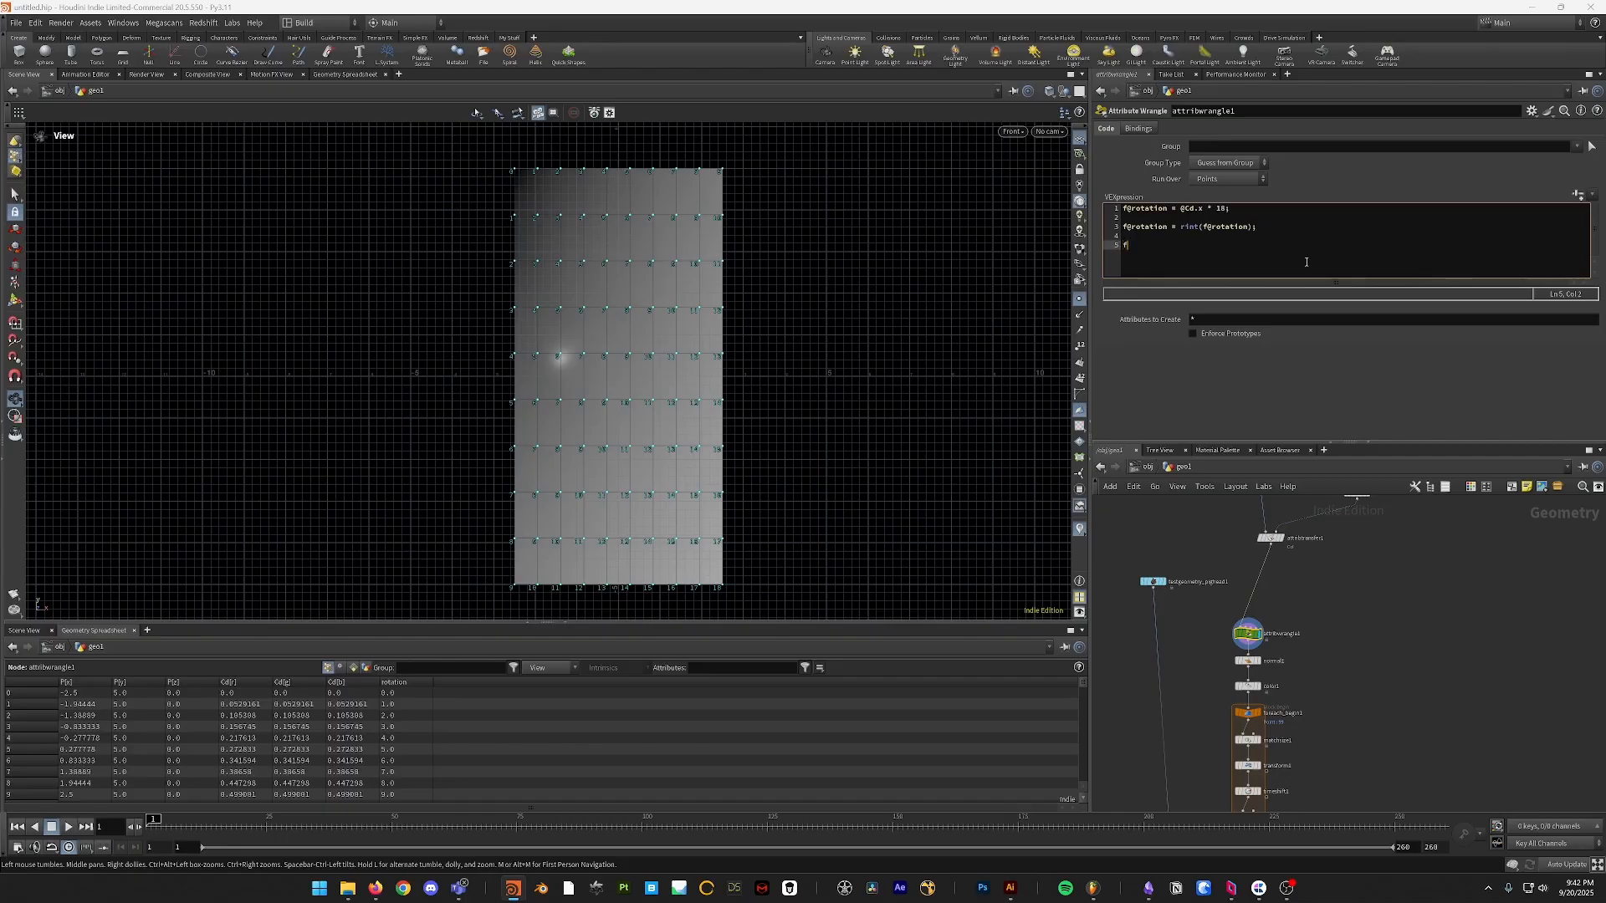
pyautogui.write('f@rotation = fit')
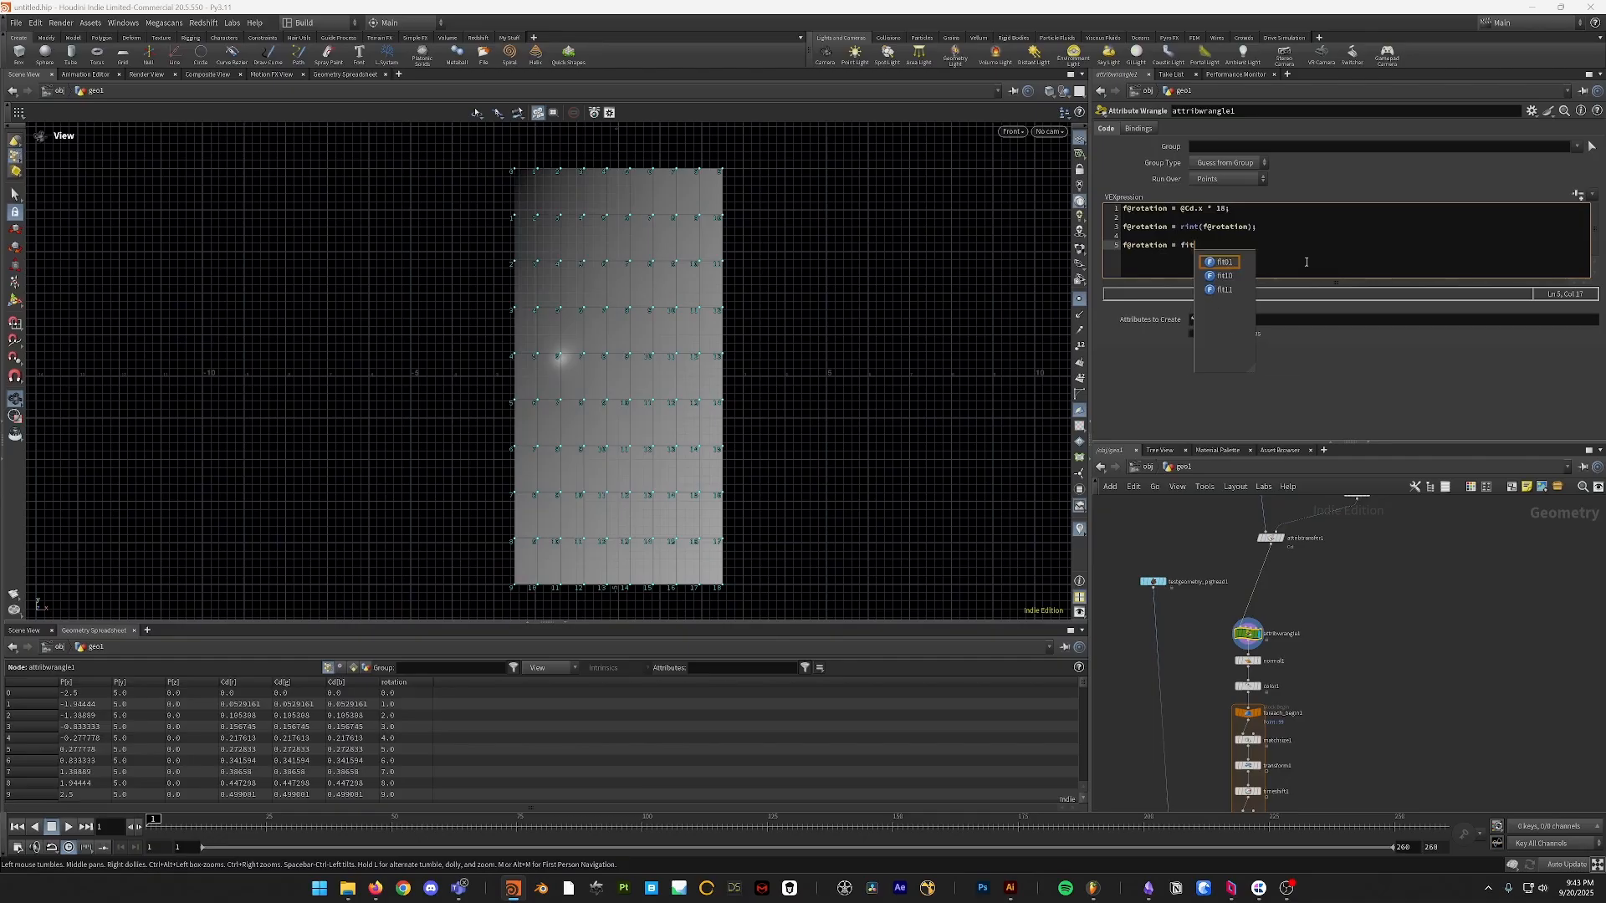
pyautogui.write('(')
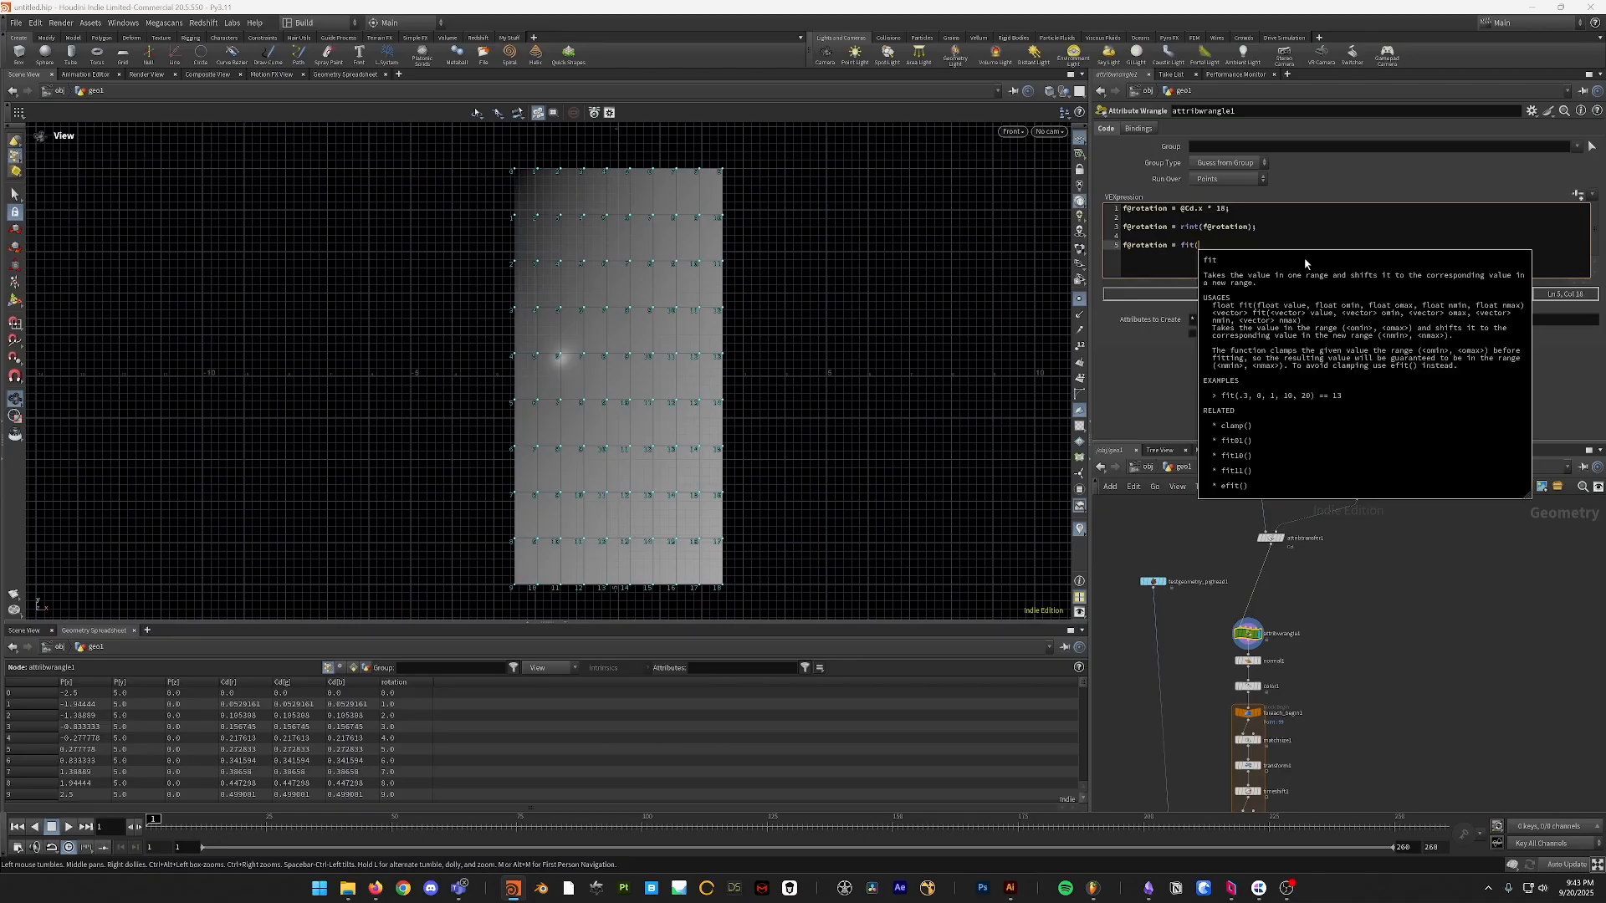
pyautogui.write('@rotation, 0,18, 0,1);')
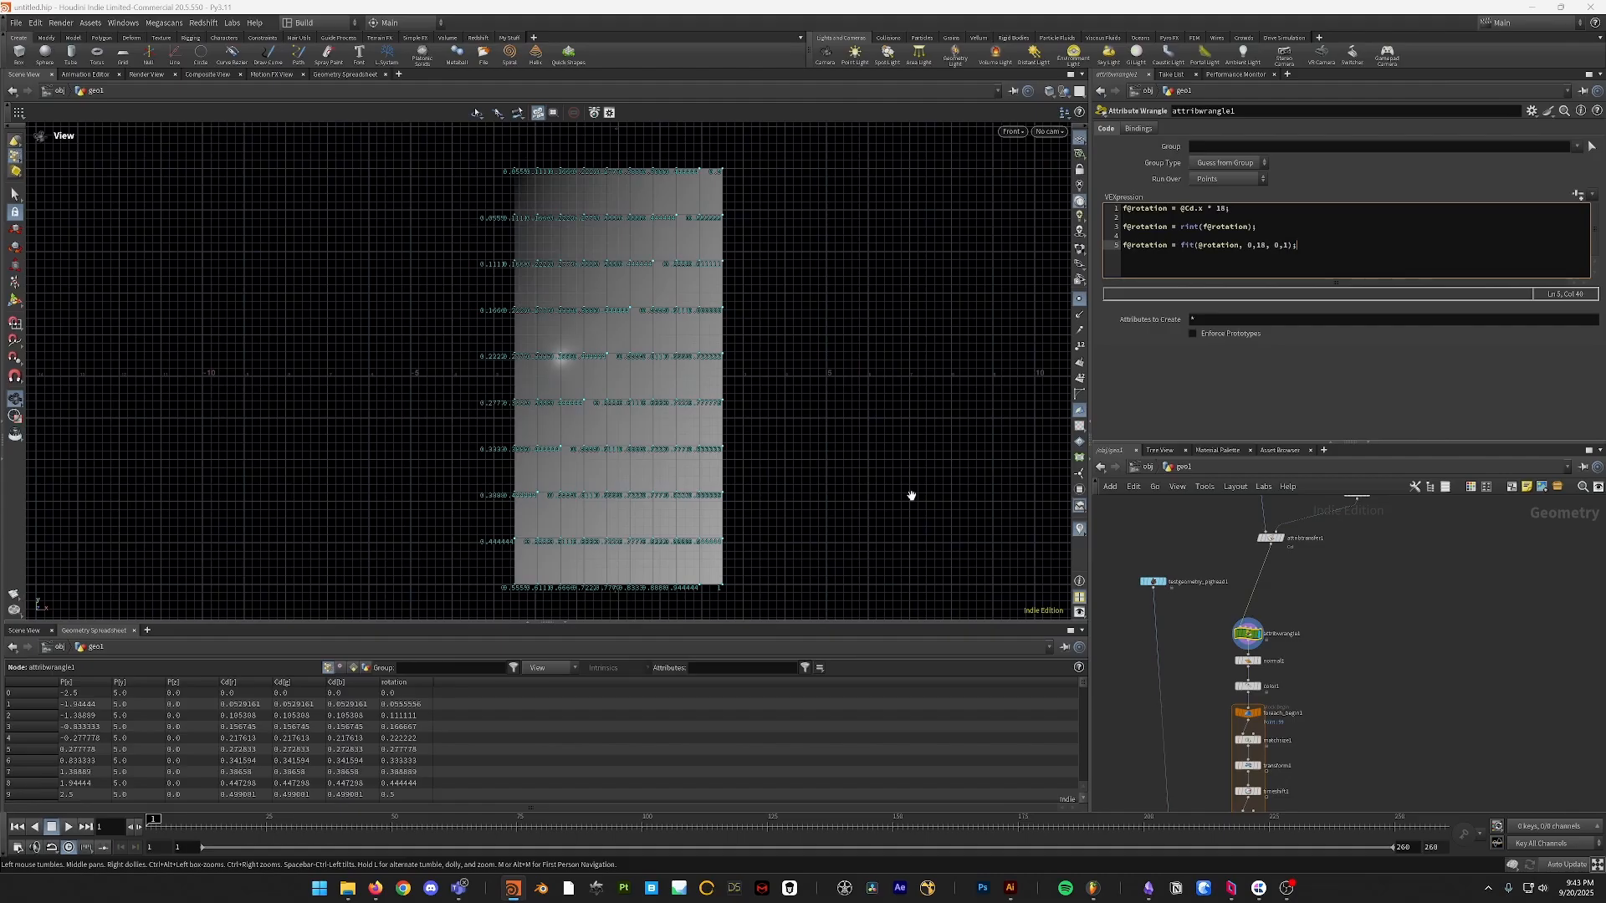
pyautogui.scroll(6, 783, 359)
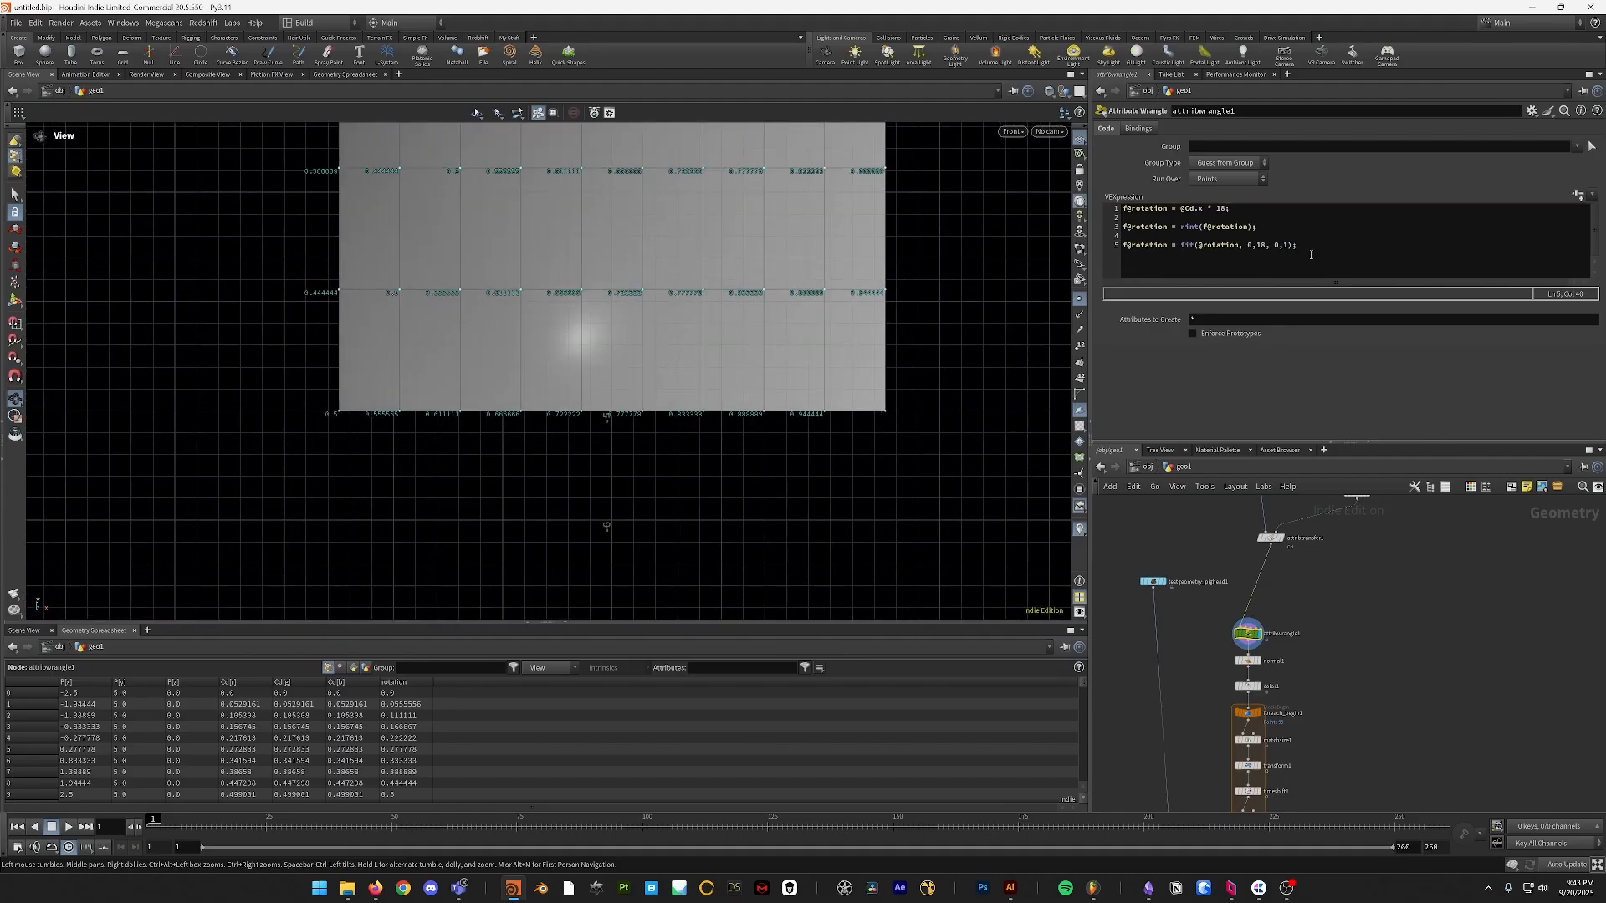
pyautogui.moveTo(1304, 243); pyautogui.dragTo(1117, 248)
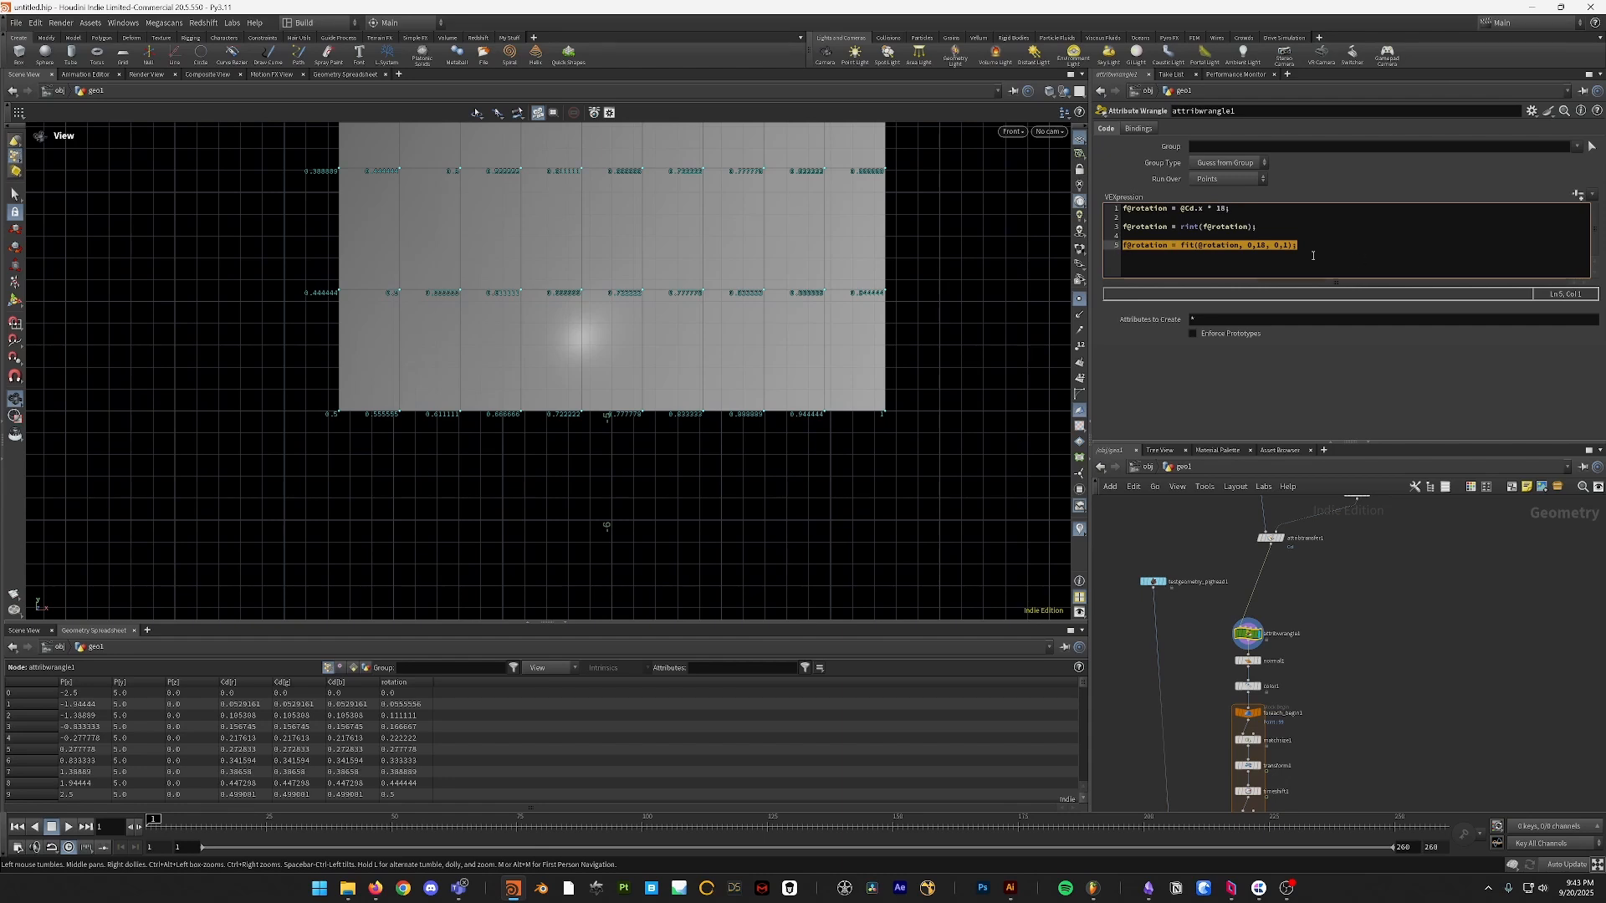
pyautogui.moveTo(811, 387); pyautogui.dragTo(815, 522, button='middle')
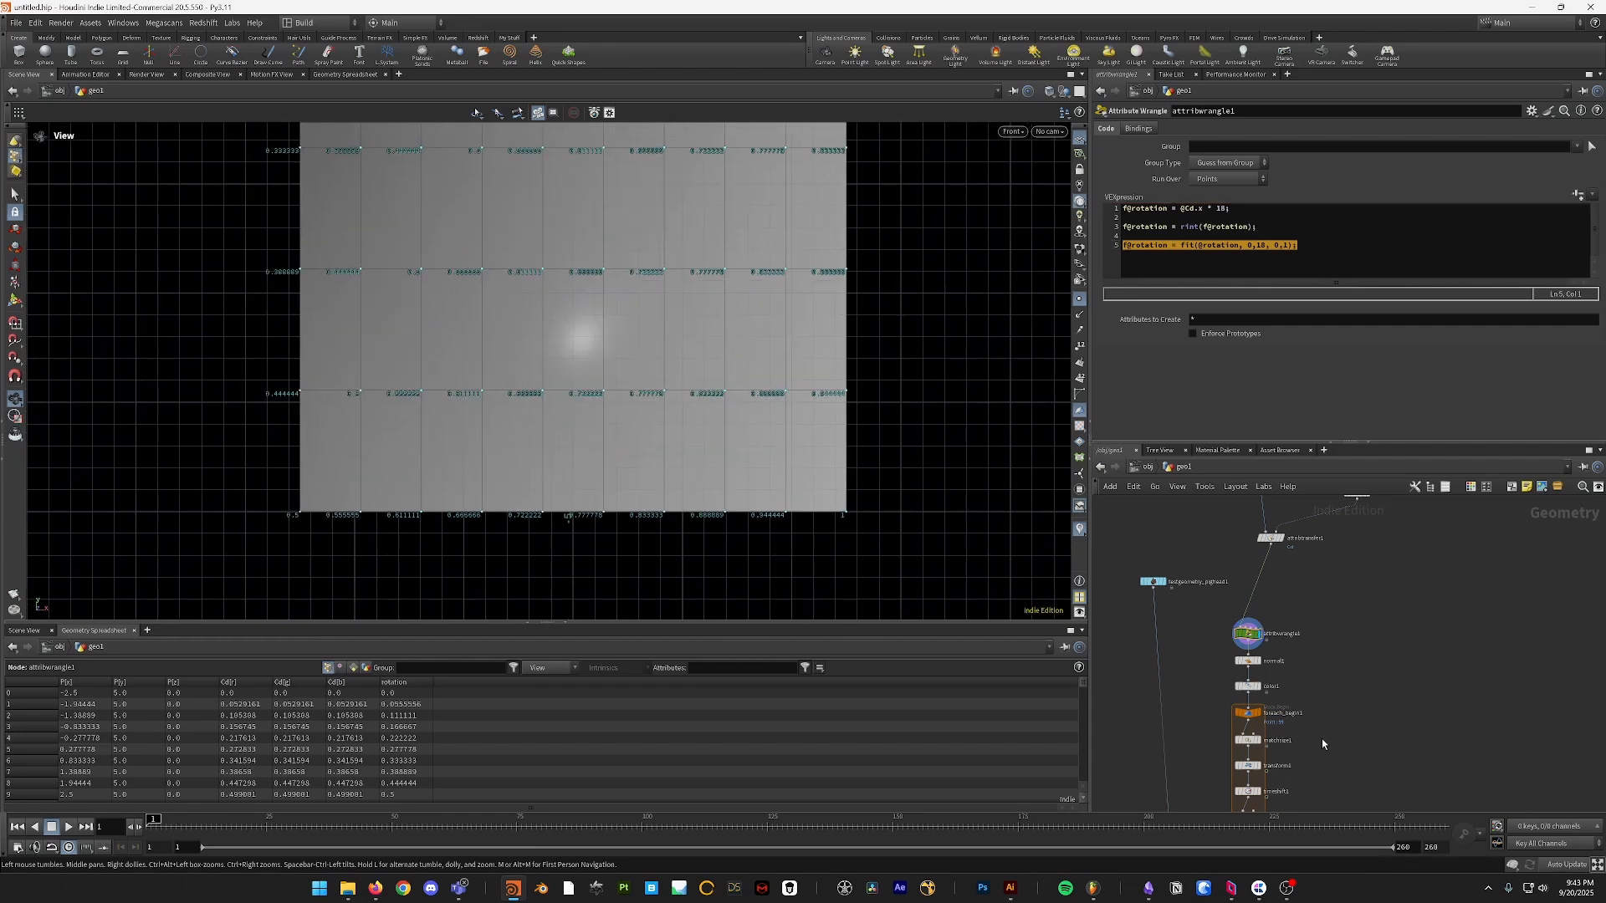
# - Display copytopoints1 and play the animation to check the rotation offset between the pig heads, returning to frame 1
pyautogui.moveTo(1324, 806); pyautogui.dragTo(1375, 672, button='middle')
pyautogui.moveTo(1246, 726); pyautogui.dragTo(1247, 726)
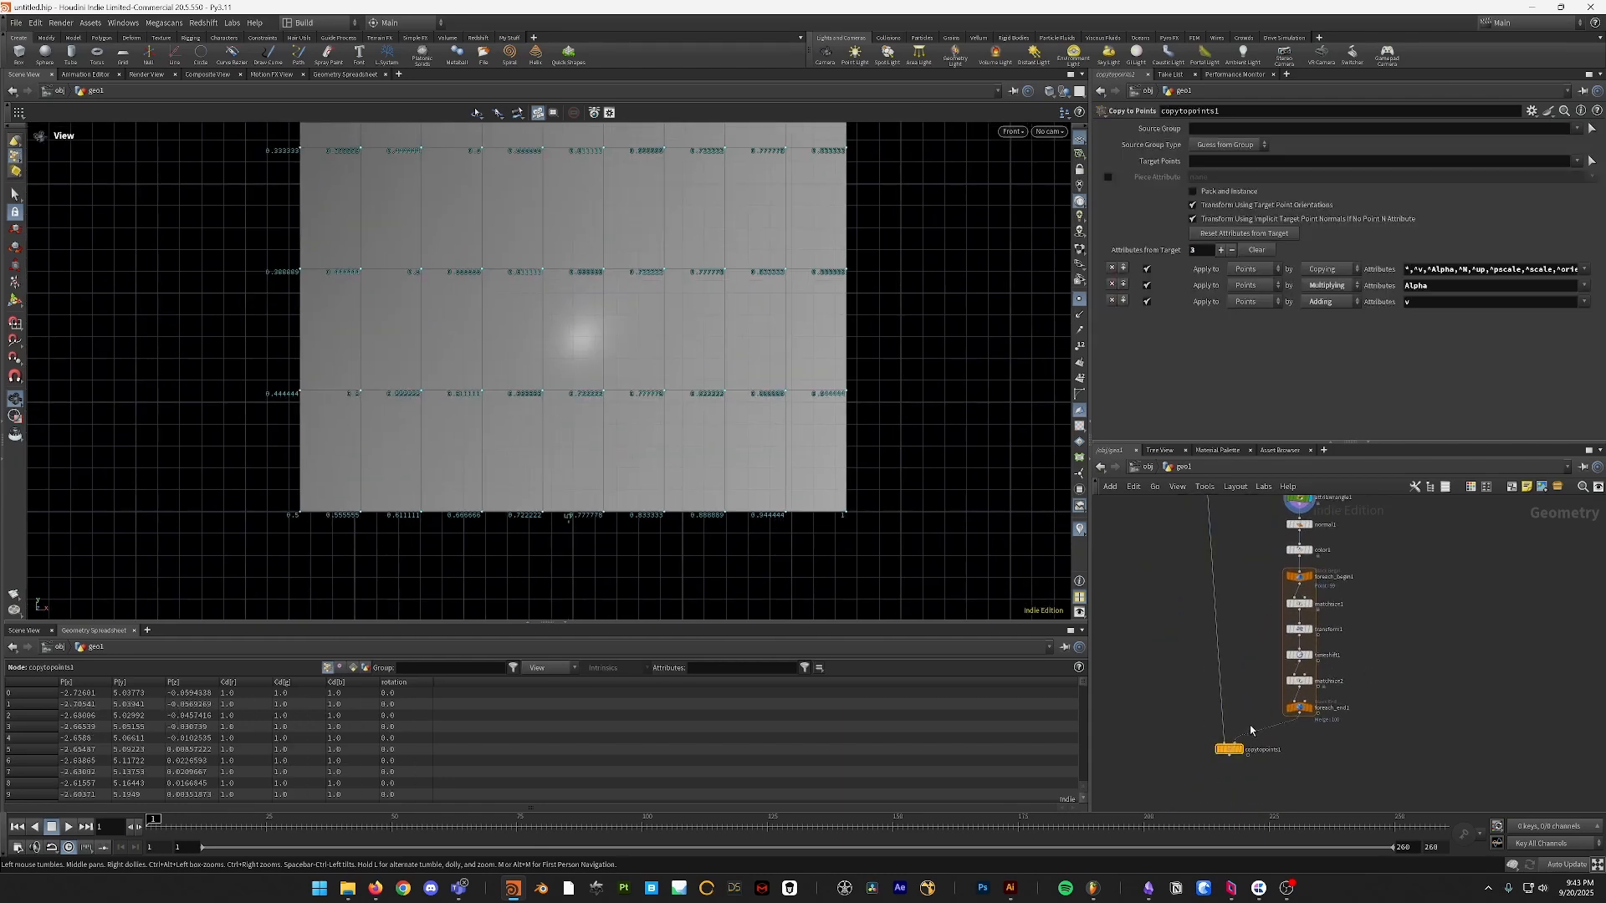
pyautogui.press('r')
pyautogui.press('f')
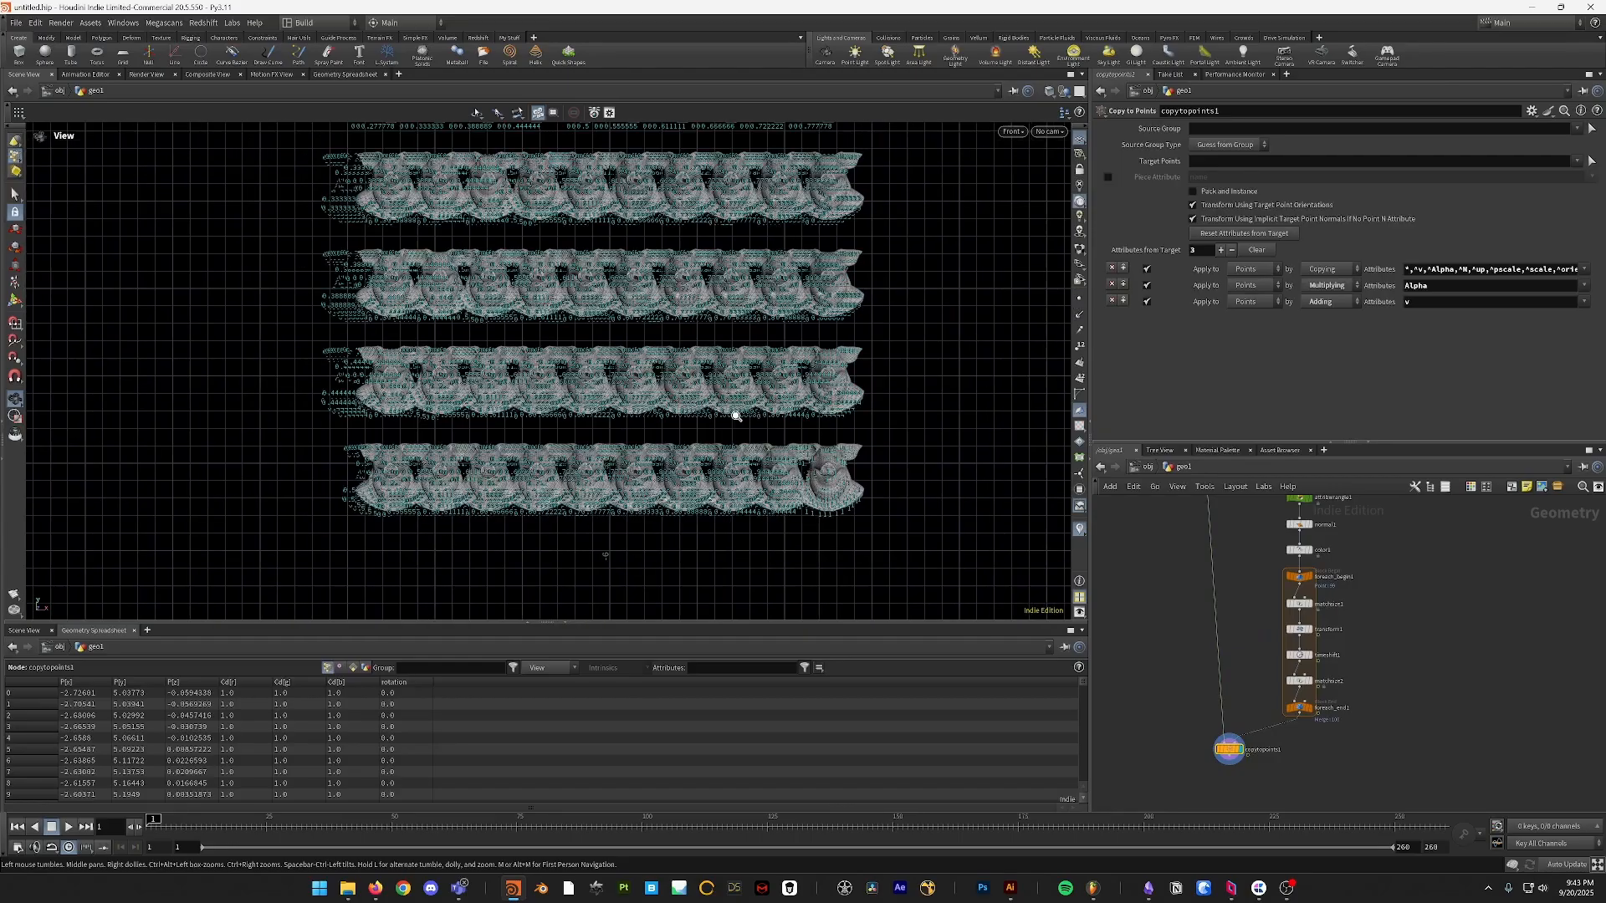
pyautogui.middleClick(1229, 749)
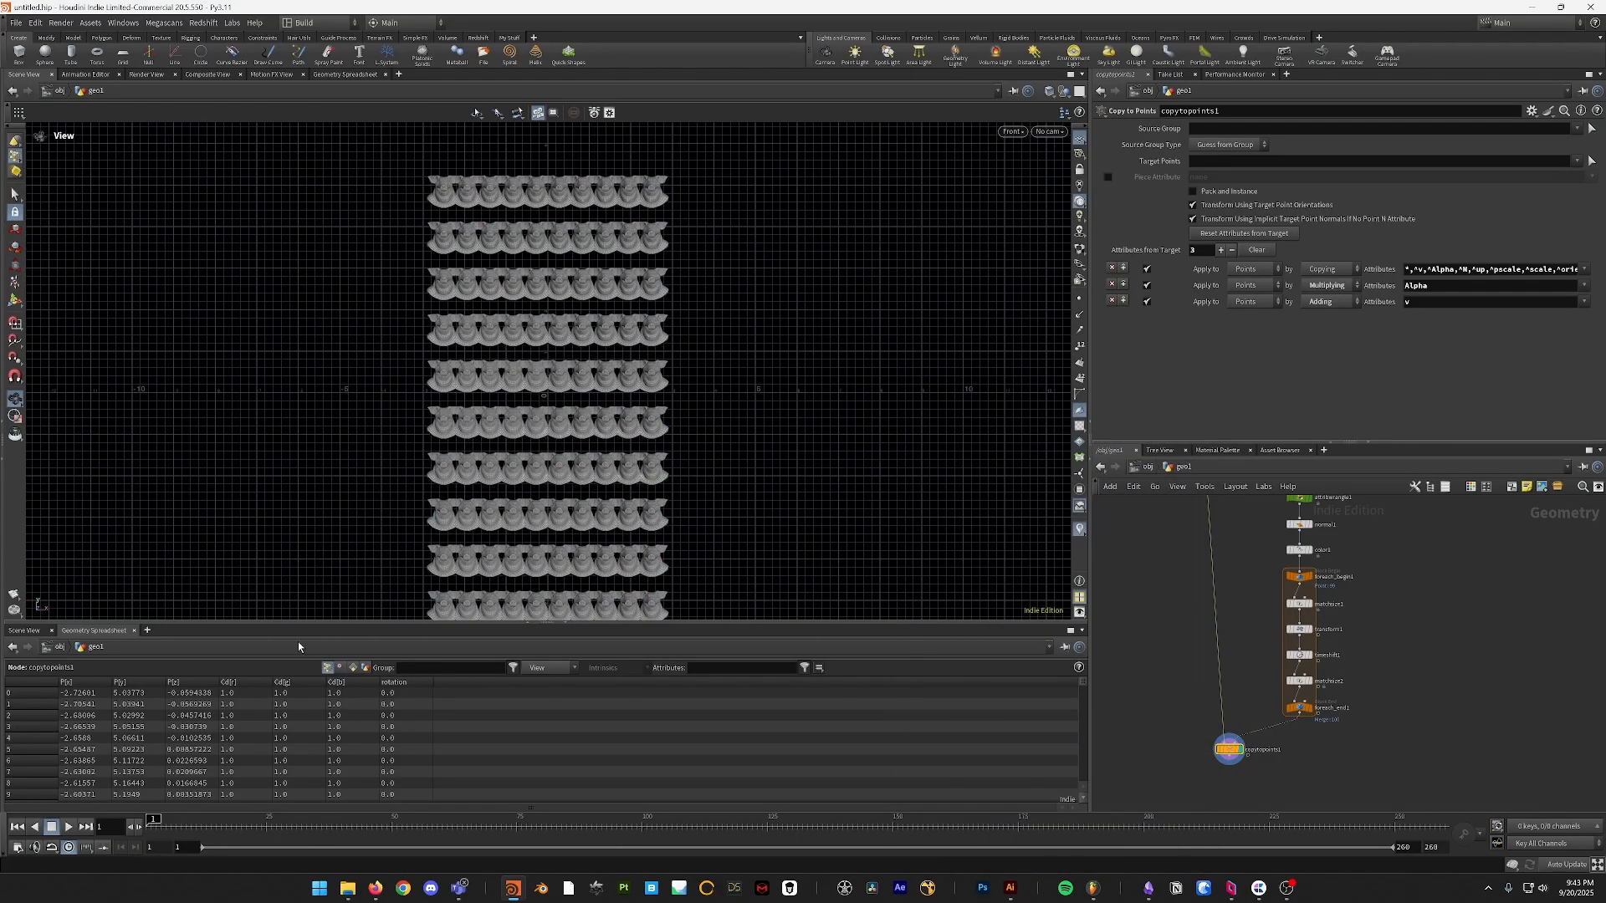
pyautogui.press('Up')
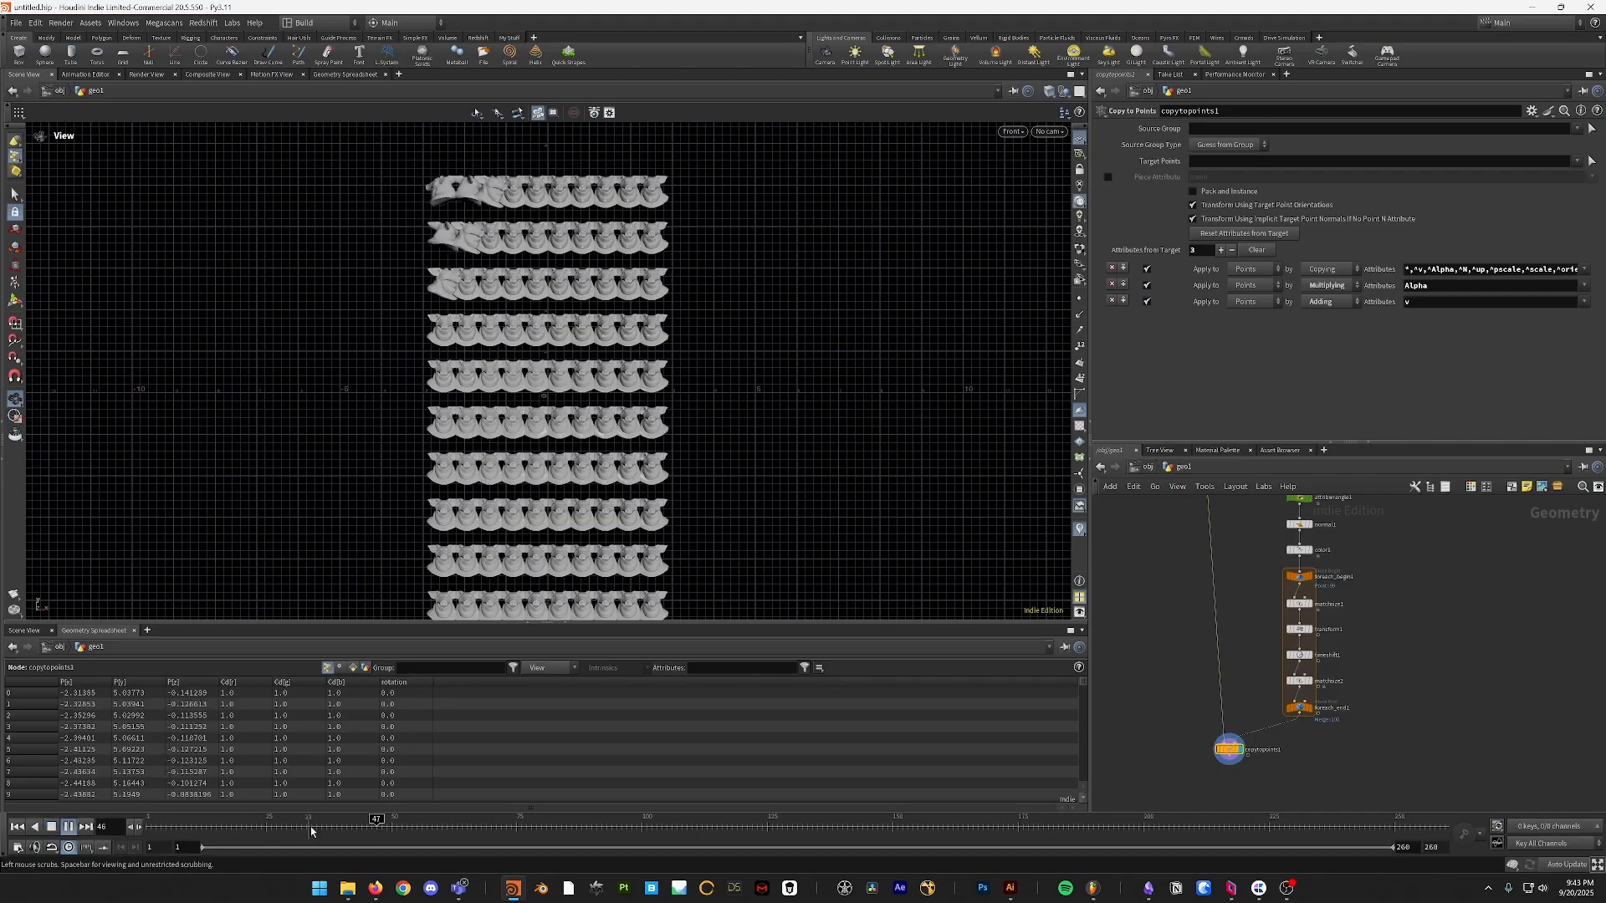
pyautogui.press('Up')
pyautogui.moveTo(391, 826); pyautogui.dragTo(144, 830)
# - Set grid1's size to 7 by 4
pyautogui.scroll(-1, 1177, 523)
pyautogui.moveTo(1177, 524); pyautogui.dragTo(1208, 714, button='middle')
pyautogui.scroll(-1, 1241, 542)
pyautogui.moveTo(1242, 543)
pyautogui.mouseDown(button='middle')
pyautogui.moveTo(1205, 710)
pyautogui.moveTo(1224, 716)
pyautogui.mouseUp(button='middle')
pyautogui.moveTo(1212, 570); pyautogui.dragTo(1208, 621, button='middle')
pyautogui.scroll(1, 1208, 620)
pyautogui.click(1247, 684)
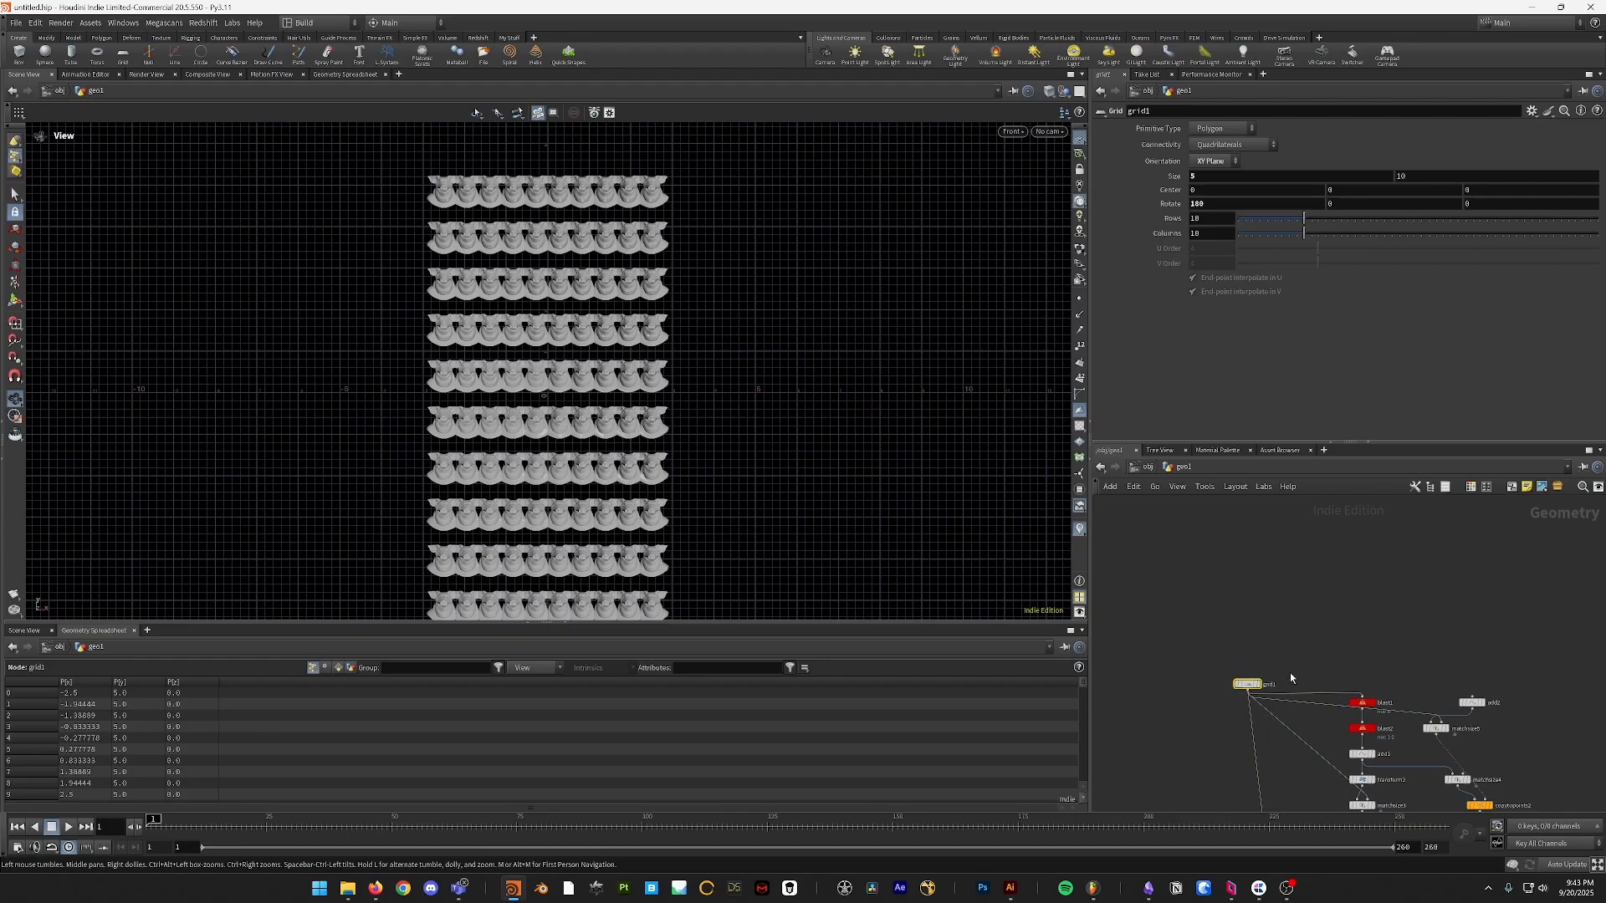
pyautogui.click(1221, 178)
pyautogui.write('7')
pyautogui.press('Tab')
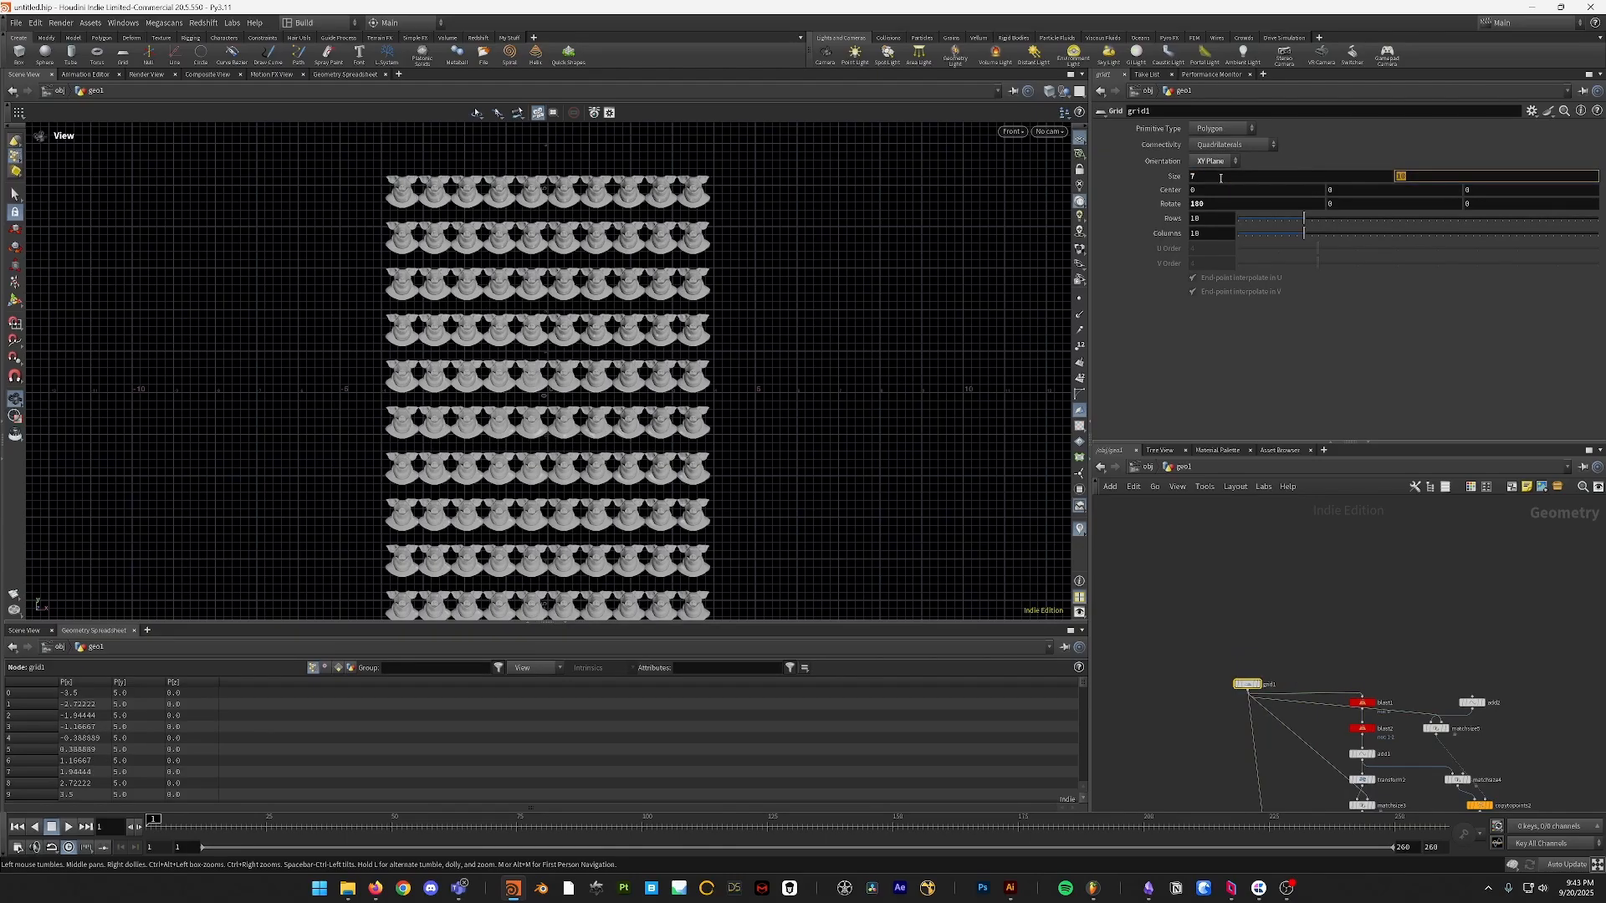
pyautogui.write('4')
pyautogui.press('Tab')
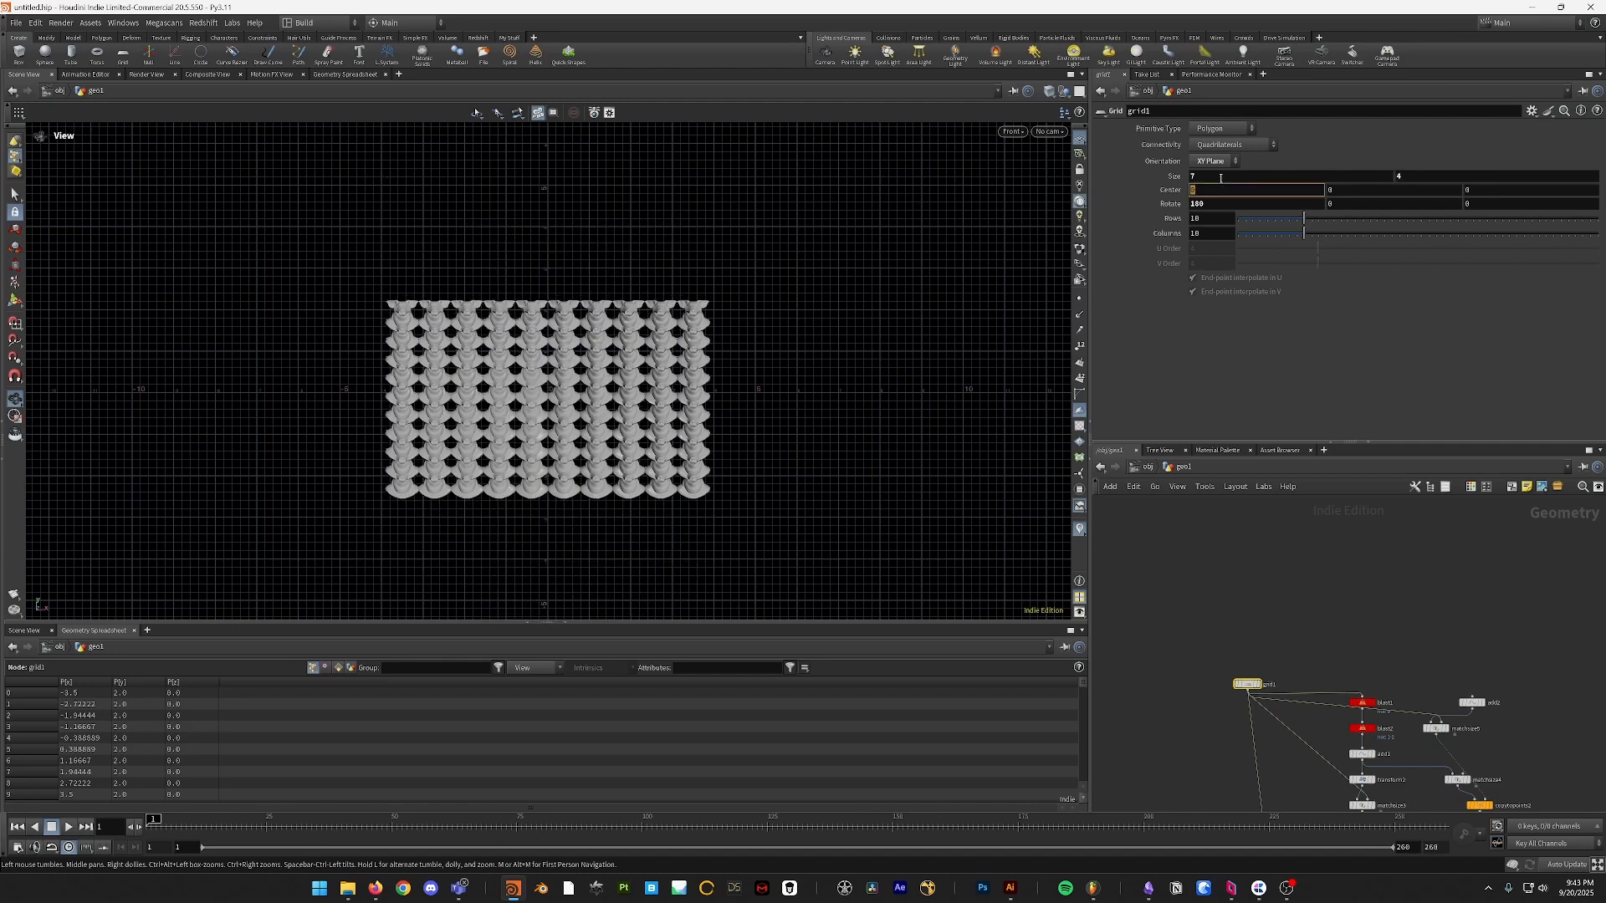
pyautogui.press('Tab')
# - Set grid1 to 6 rows and 12 columns
pyautogui.click(1207, 222)
pyautogui.write('6')
pyautogui.press('Tab')
pyautogui.write('12')
pyautogui.press('Tab')
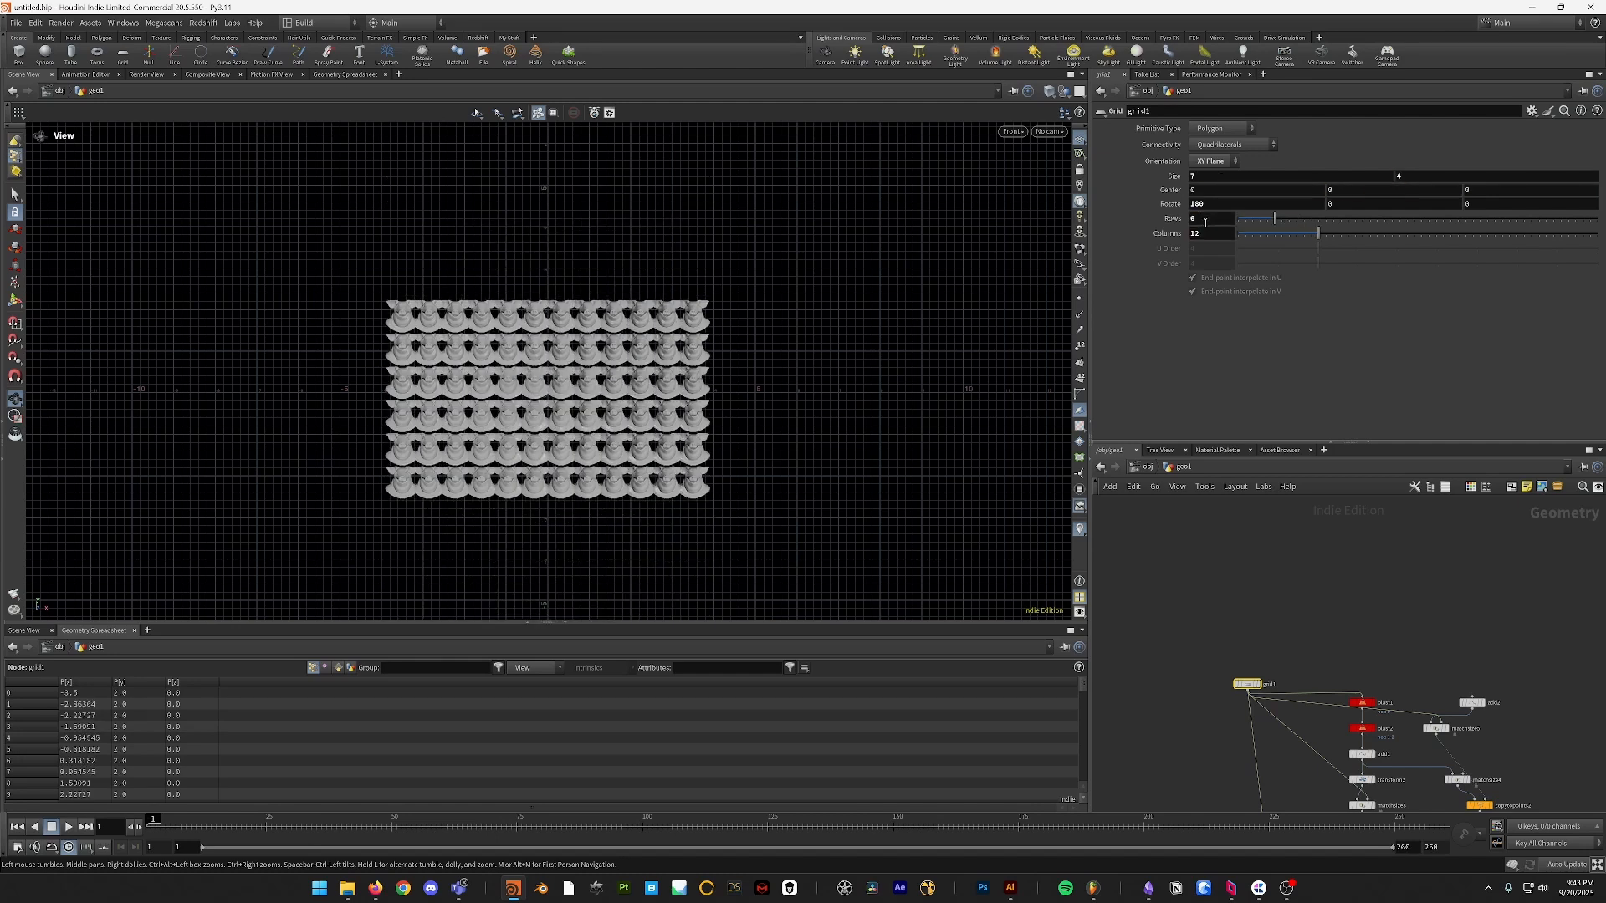
pyautogui.scroll(3, 553, 268)
pyautogui.scroll(2, 553, 268)
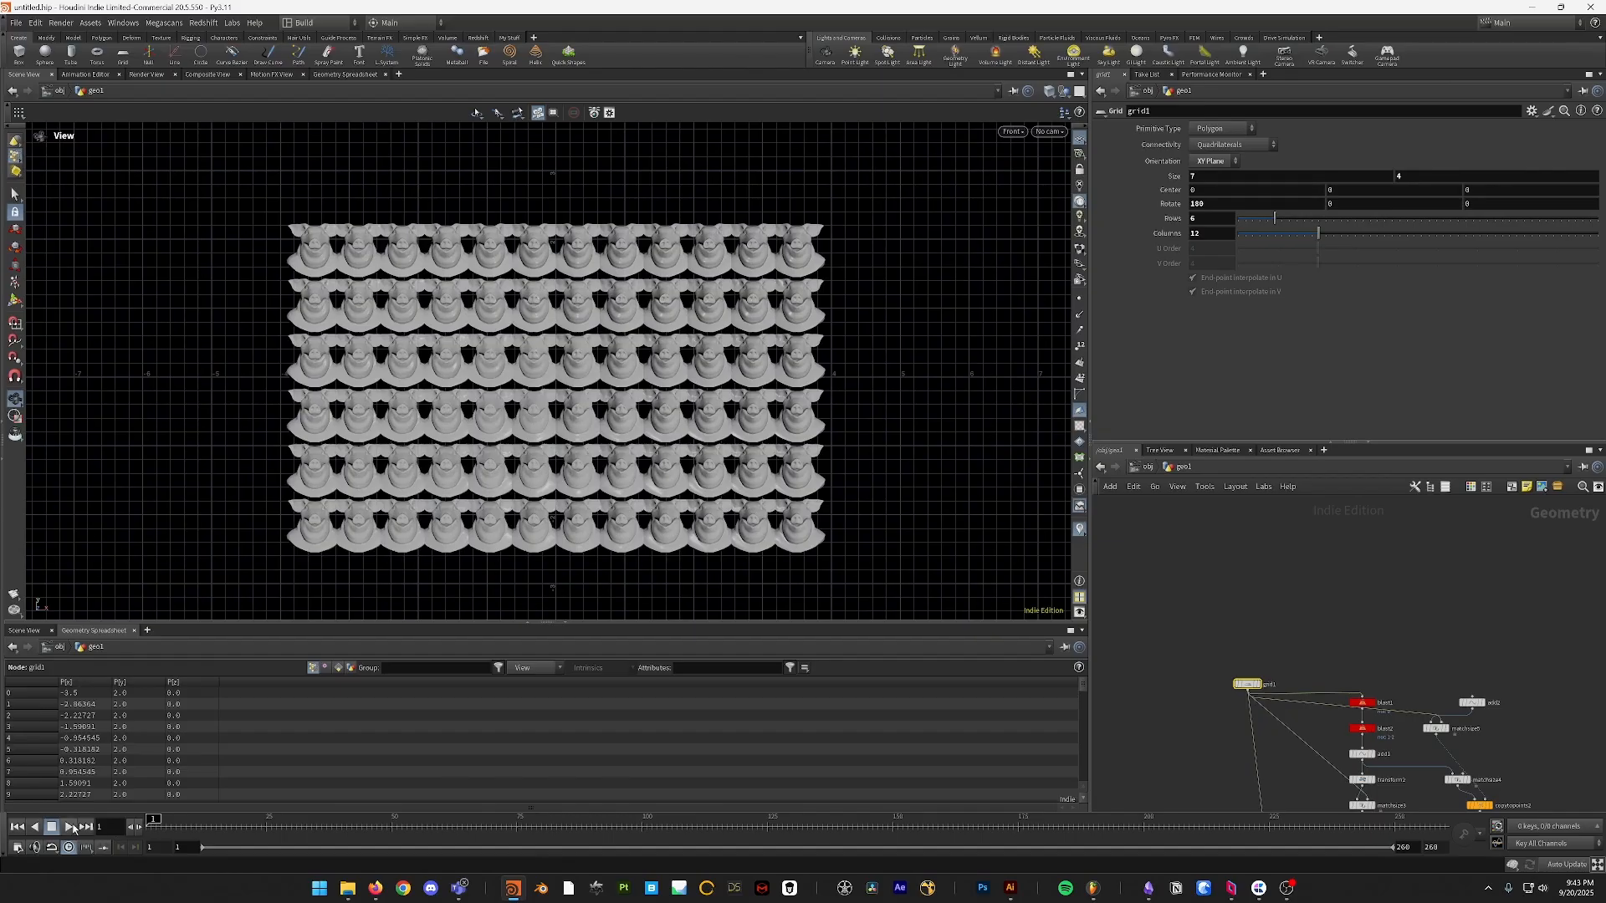
# - Play the animation to check how the pig heads rotate on the resized grid, and return to frame 1
pyautogui.click(73, 828)
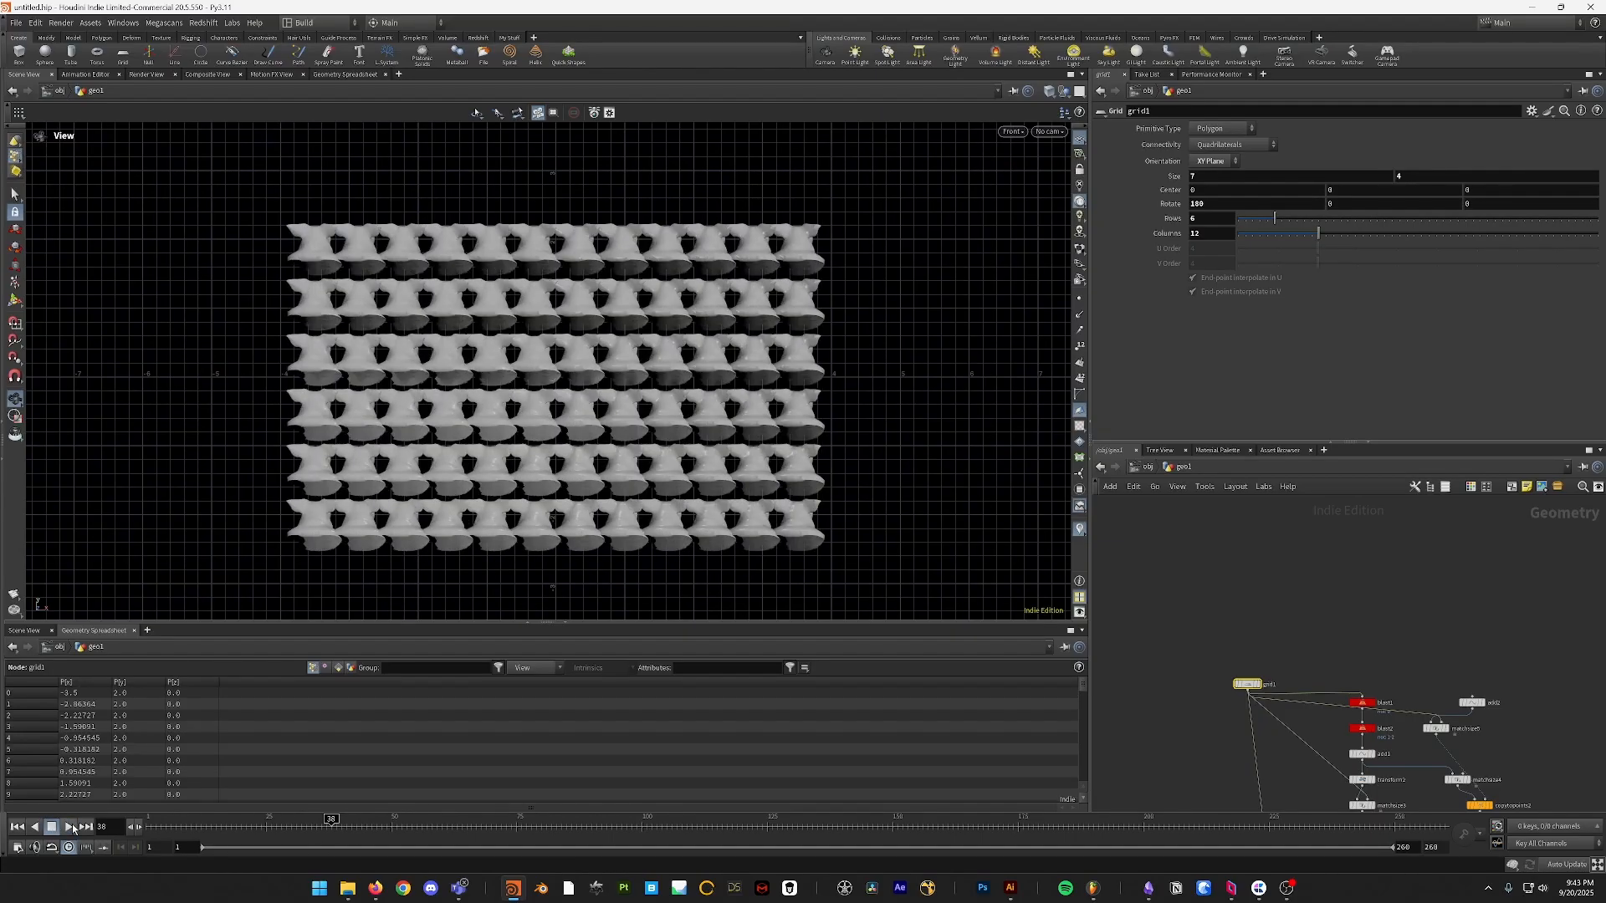
pyautogui.click(73, 828)
pyautogui.hotkey('ctrl', 'Up')
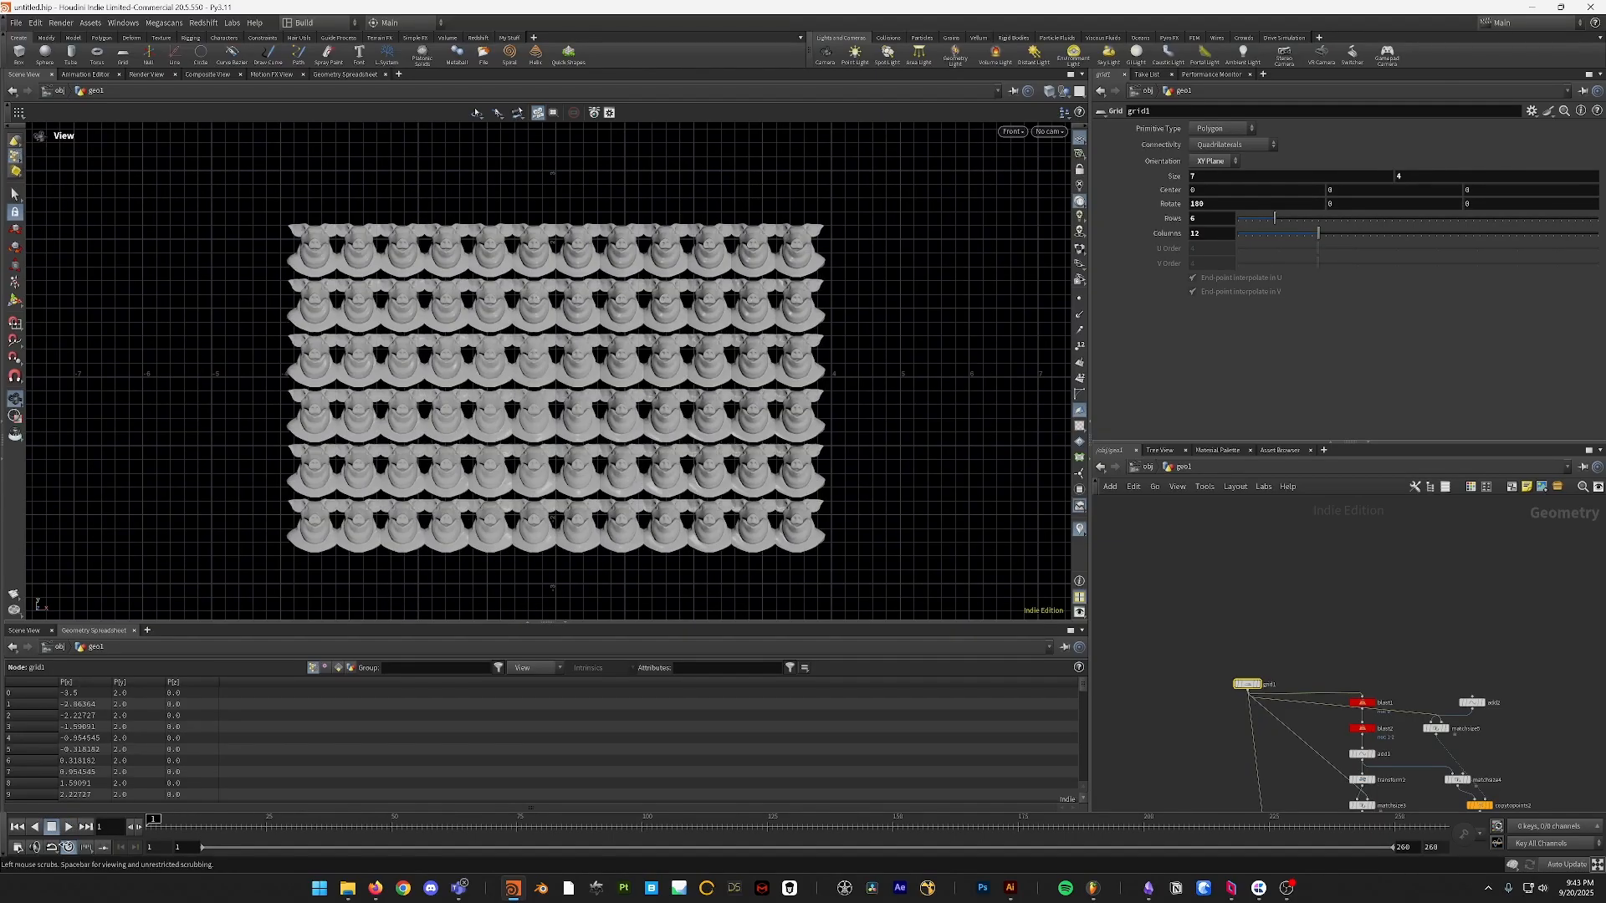
# - Rewire transform4 to sit between matchsize4 and copytopoints2 and set its uniform scale to 25
pyautogui.moveTo(1366, 667); pyautogui.dragTo(1231, 597, button='middle')
pyautogui.click(1427, 693)
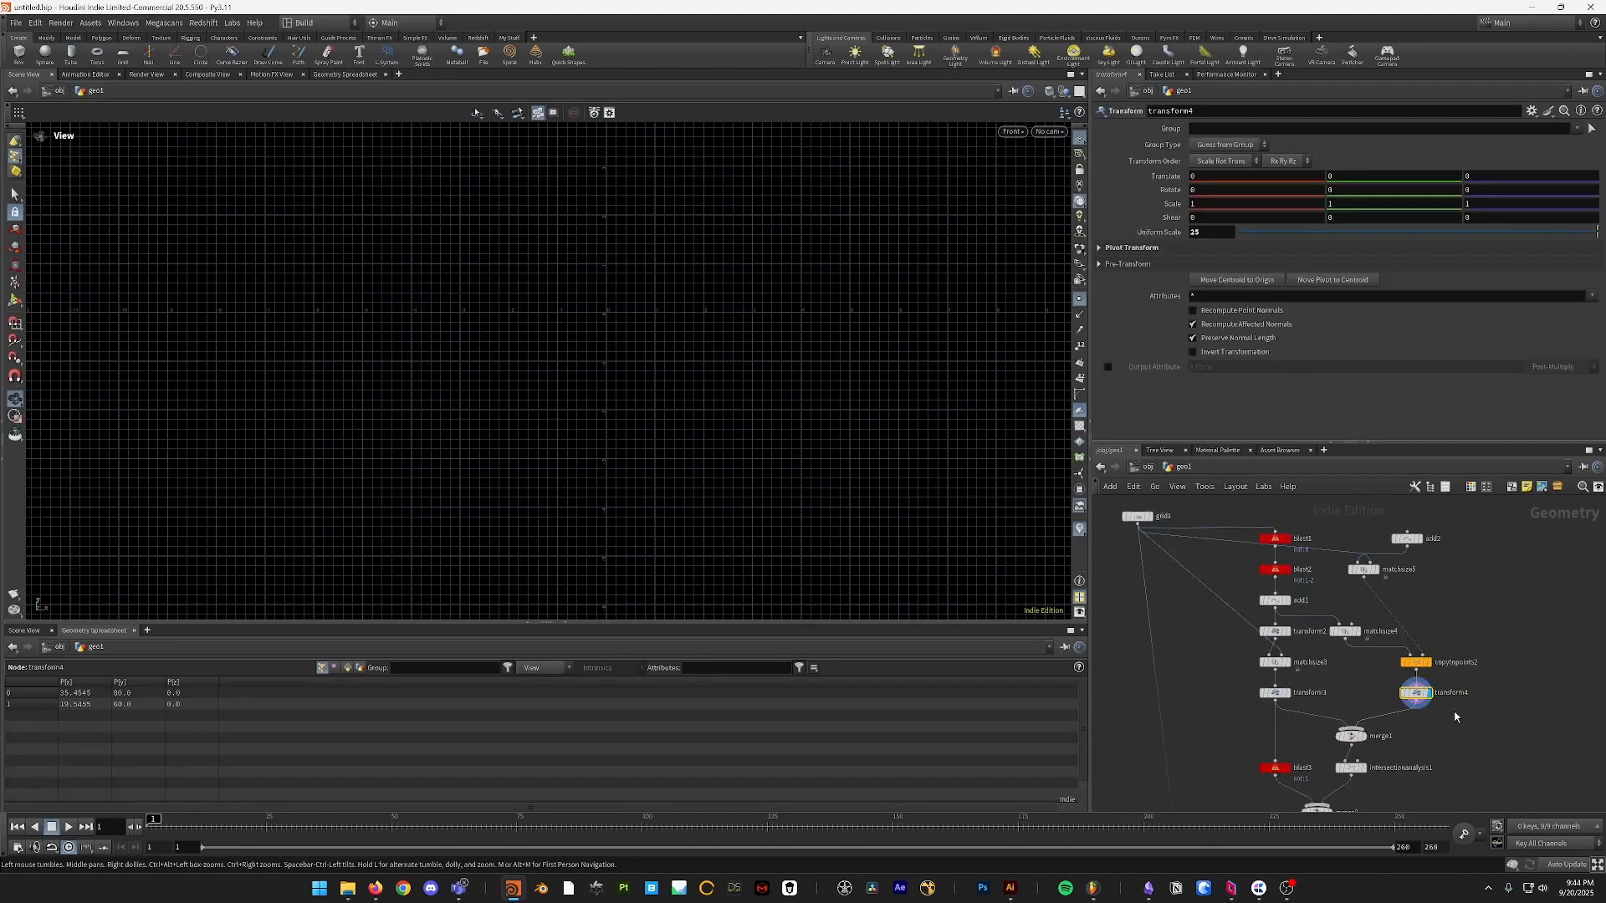
pyautogui.scroll(5, 1474, 700)
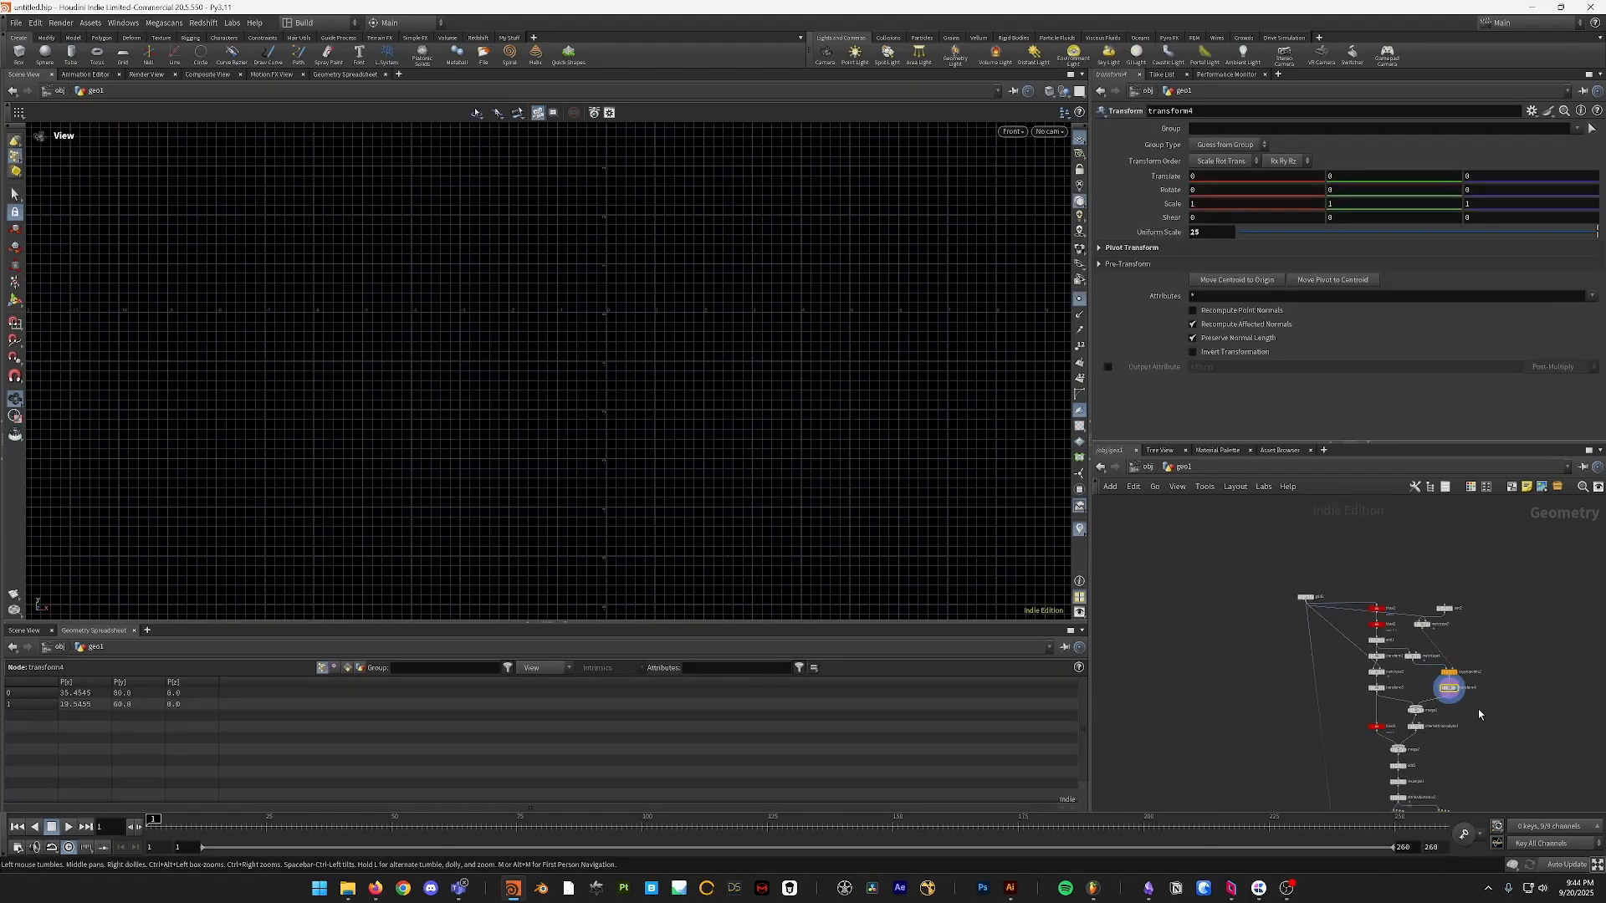
pyautogui.scroll(-4, 1488, 641)
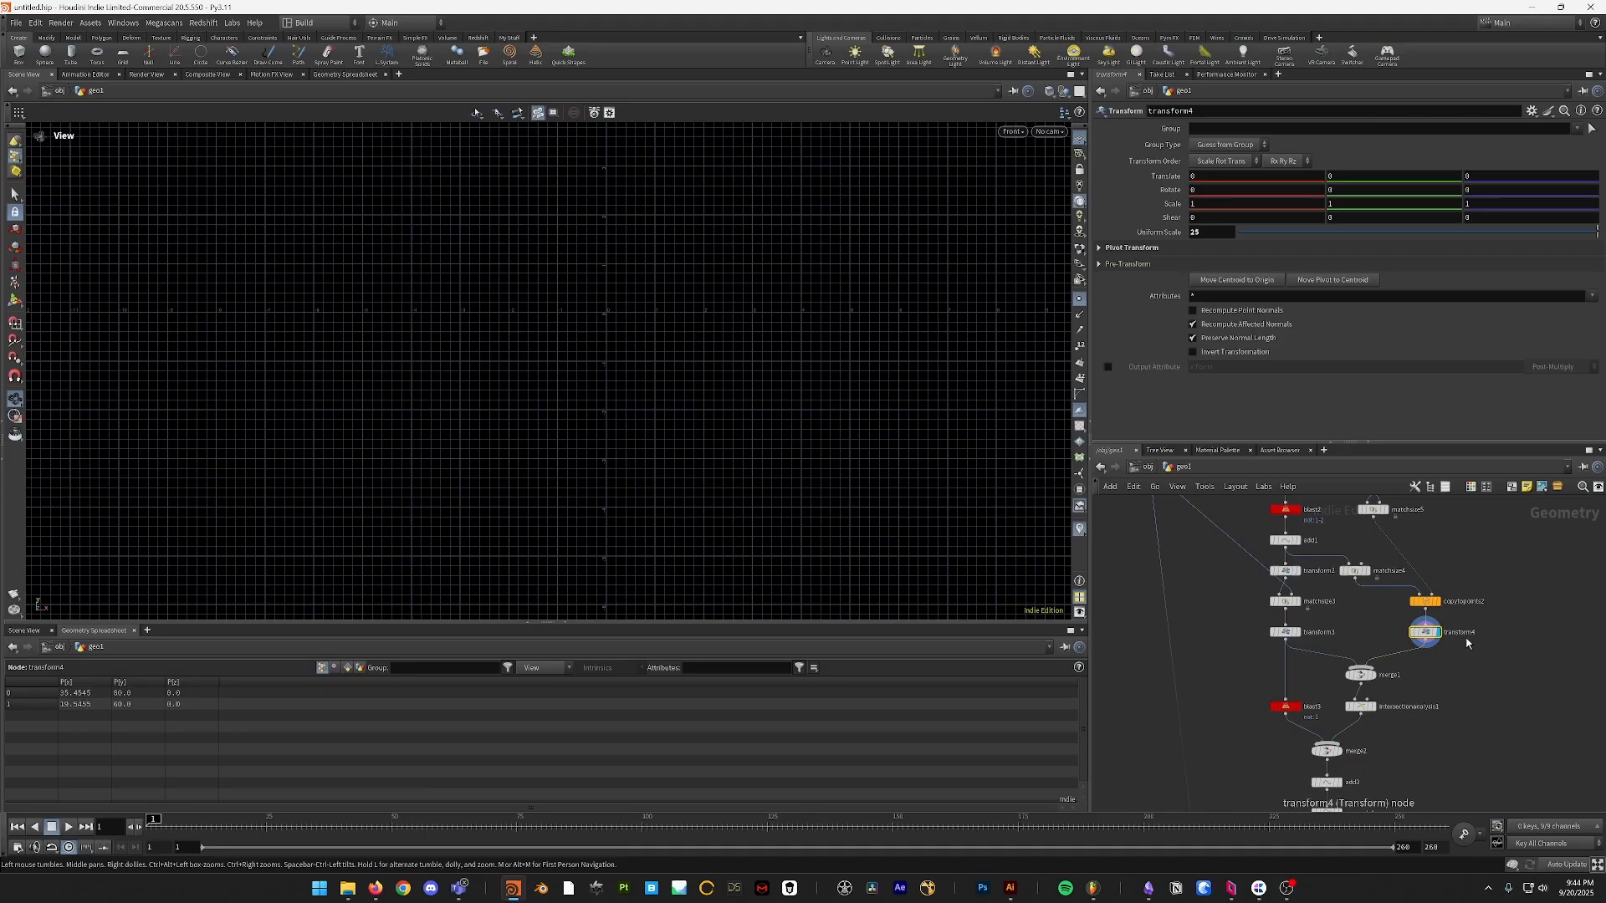
pyautogui.moveTo(1423, 639)
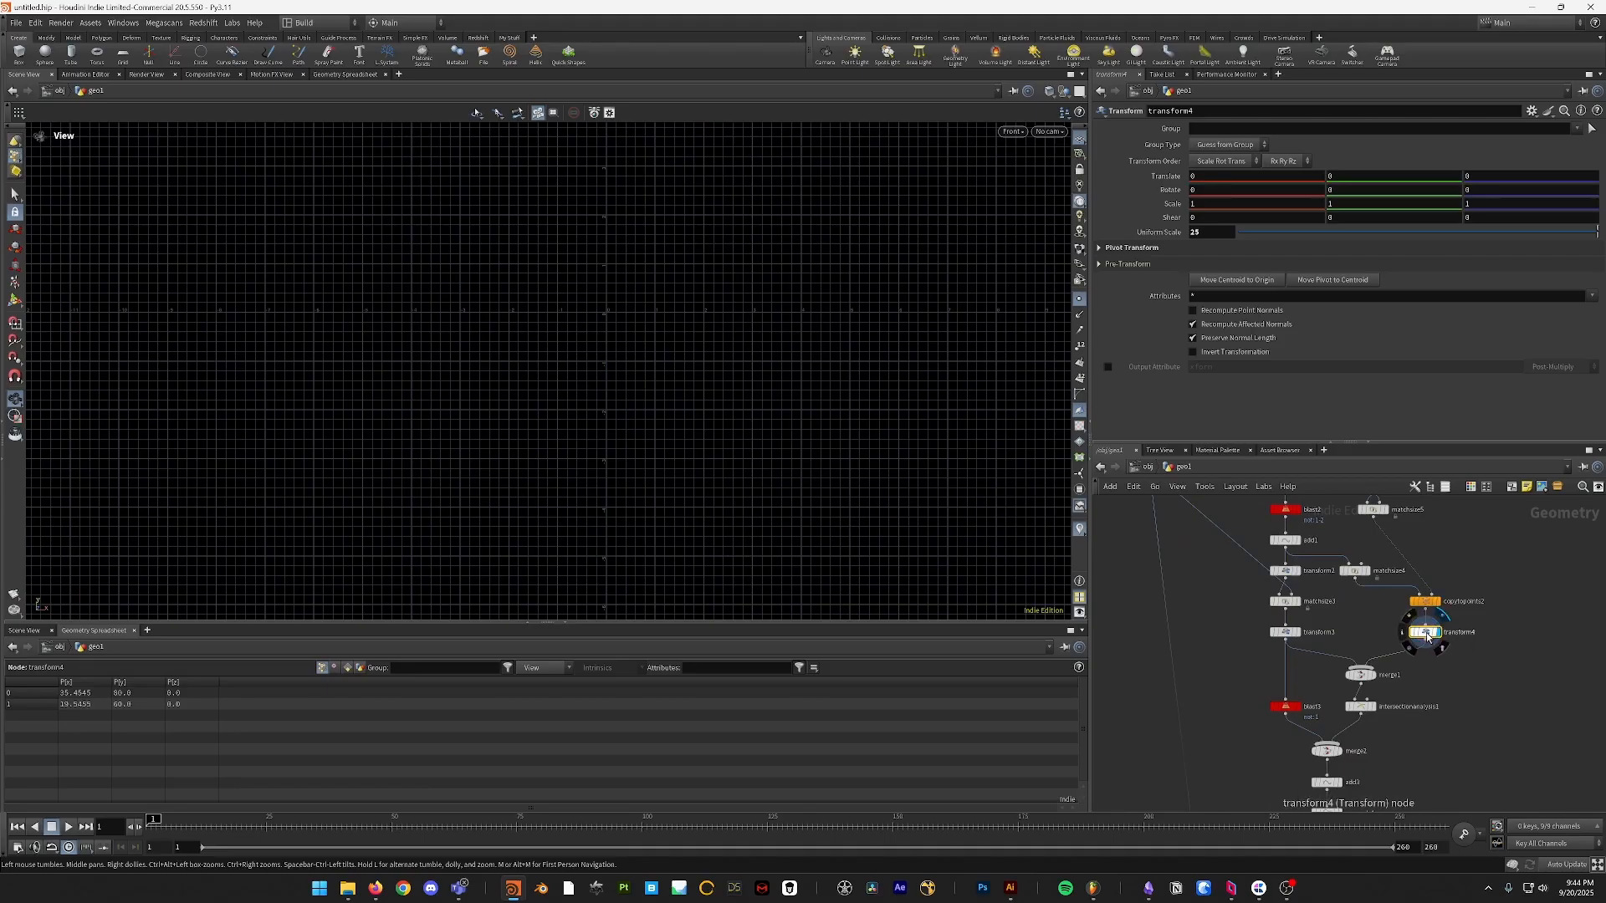
pyautogui.moveTo(1434, 602)
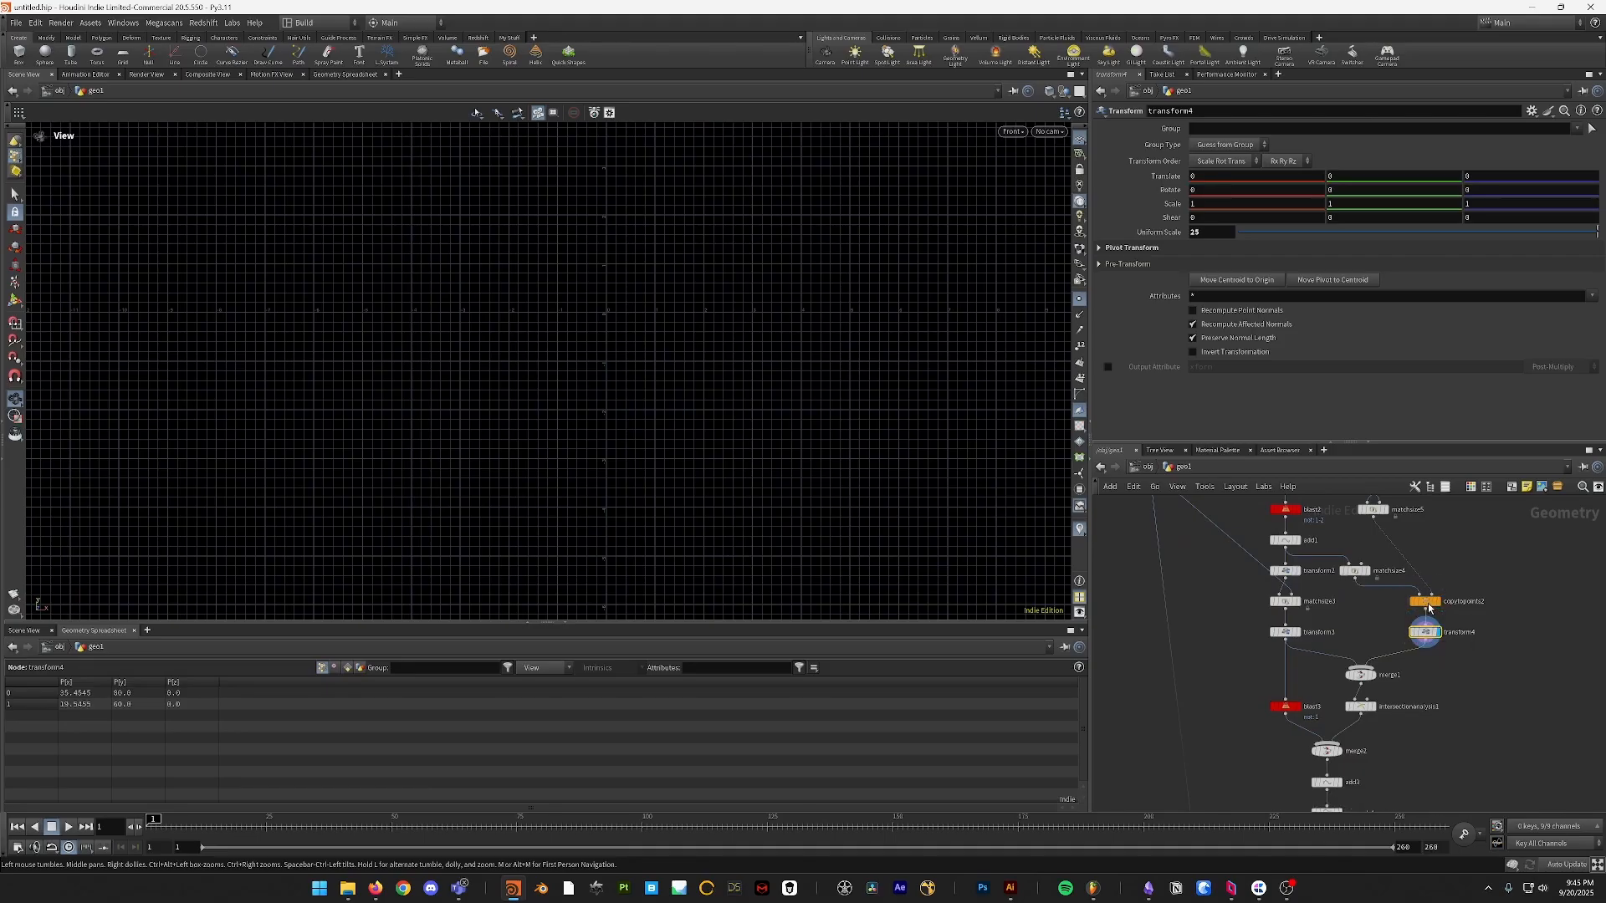
pyautogui.moveTo(1431, 605)
pyautogui.mouseDown()
pyautogui.moveTo(1486, 604)
pyautogui.moveTo(1443, 636)
pyautogui.moveTo(1477, 637)
pyautogui.moveTo(1427, 585)
pyautogui.moveTo(1441, 574)
pyautogui.moveTo(1403, 613)
pyautogui.mouseUp()
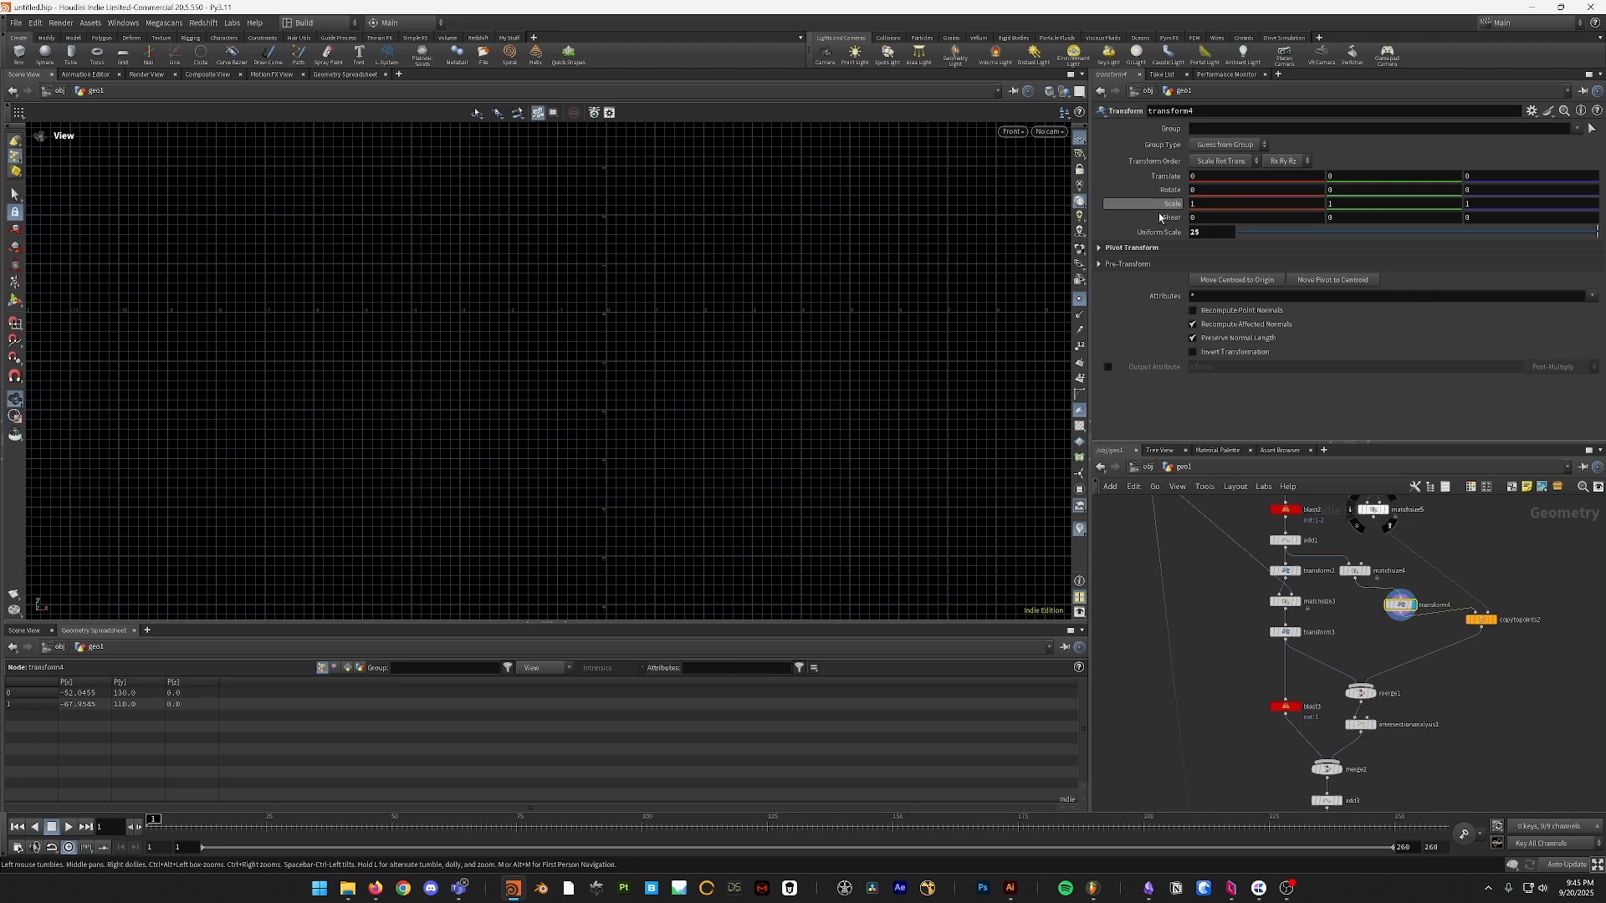
pyautogui.moveTo(1273, 232); pyautogui.dragTo(1600, 240)
pyautogui.write('25')
pyautogui.press('Return')
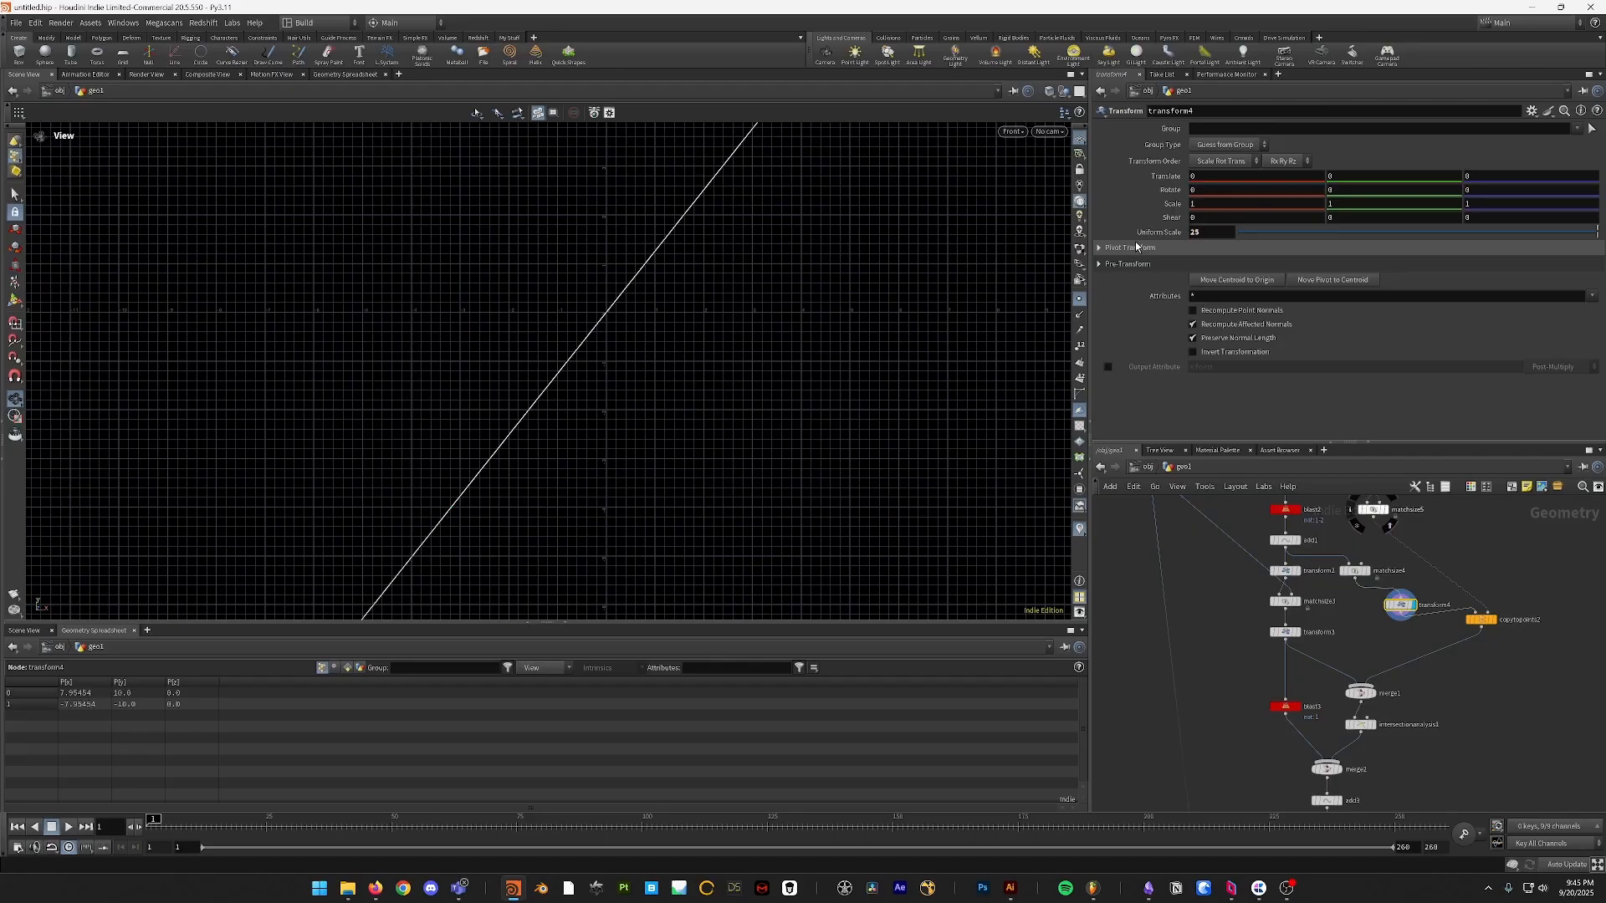
# - Display copytopoints1 and play the timeline to examine the diagonal rotation wave across all six rows, then rewind to frame 1
pyautogui.moveTo(1430, 787); pyautogui.dragTo(1438, 514, button='middle')
pyautogui.moveTo(1352, 672); pyautogui.dragTo(1443, 335, button='middle')
pyautogui.click(1250, 718)
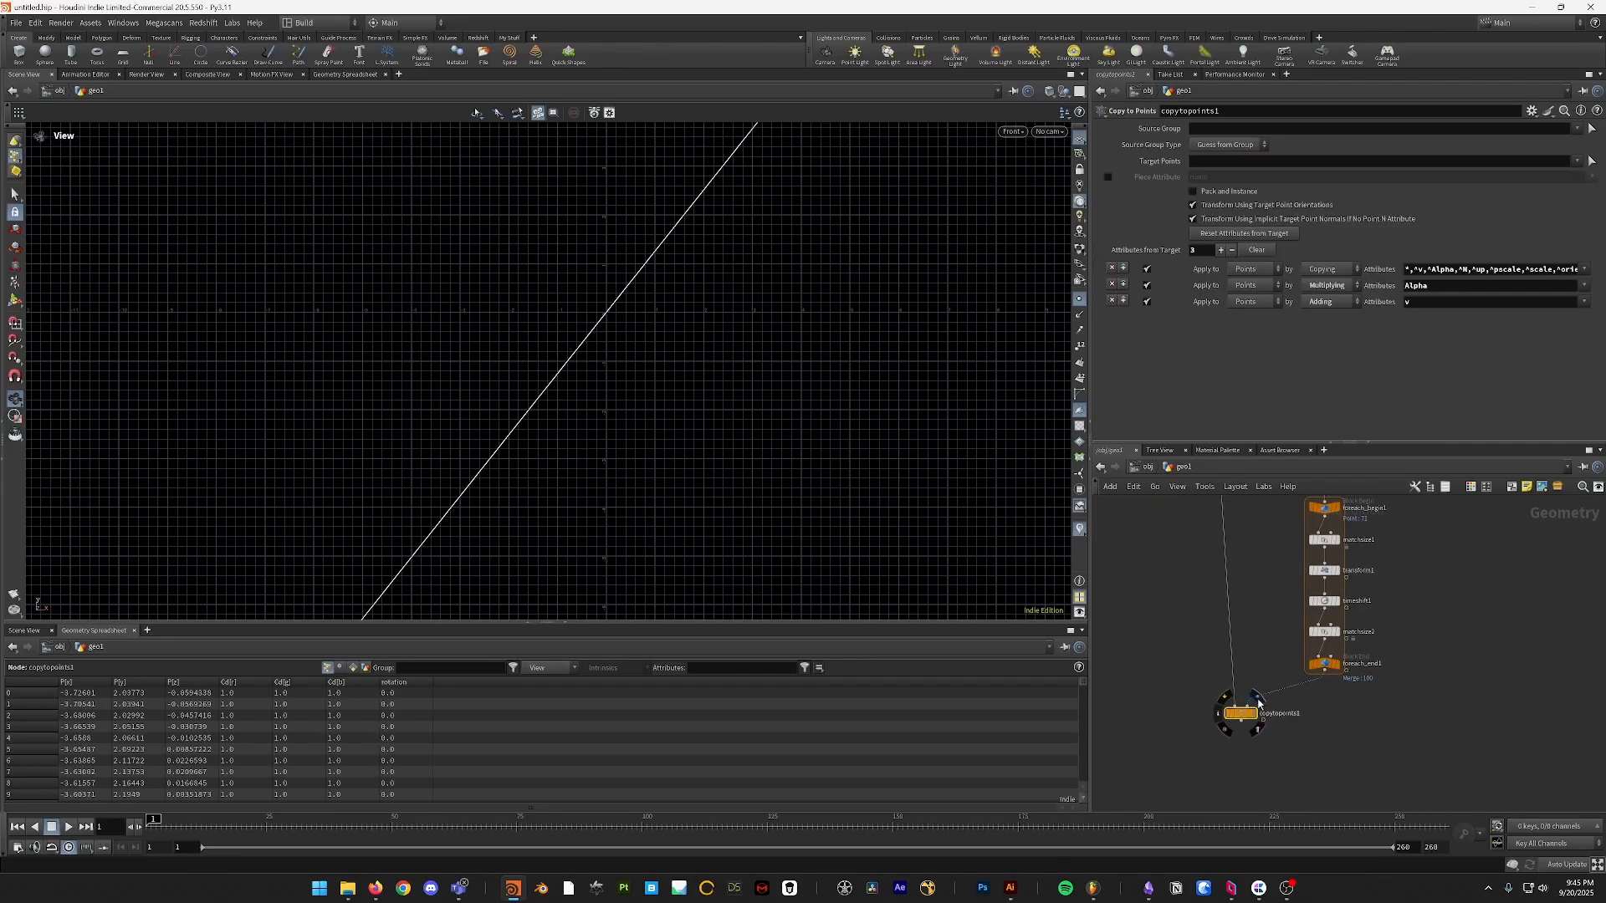
pyautogui.click(1253, 716)
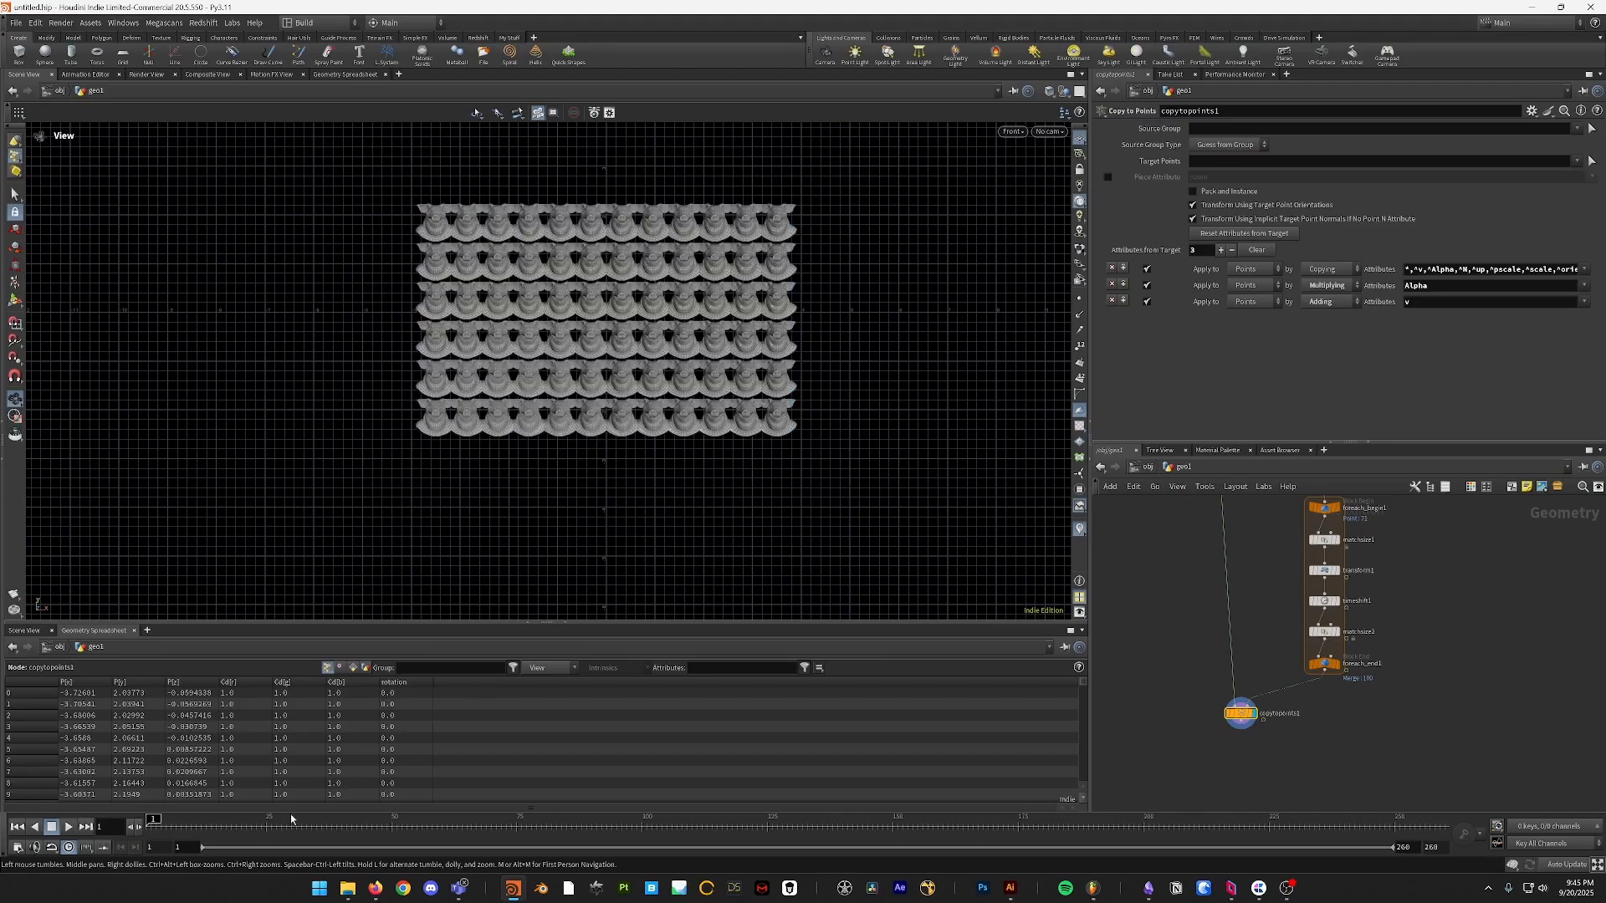
pyautogui.moveTo(150, 827); pyautogui.dragTo(561, 828)
pyautogui.click(16, 827)
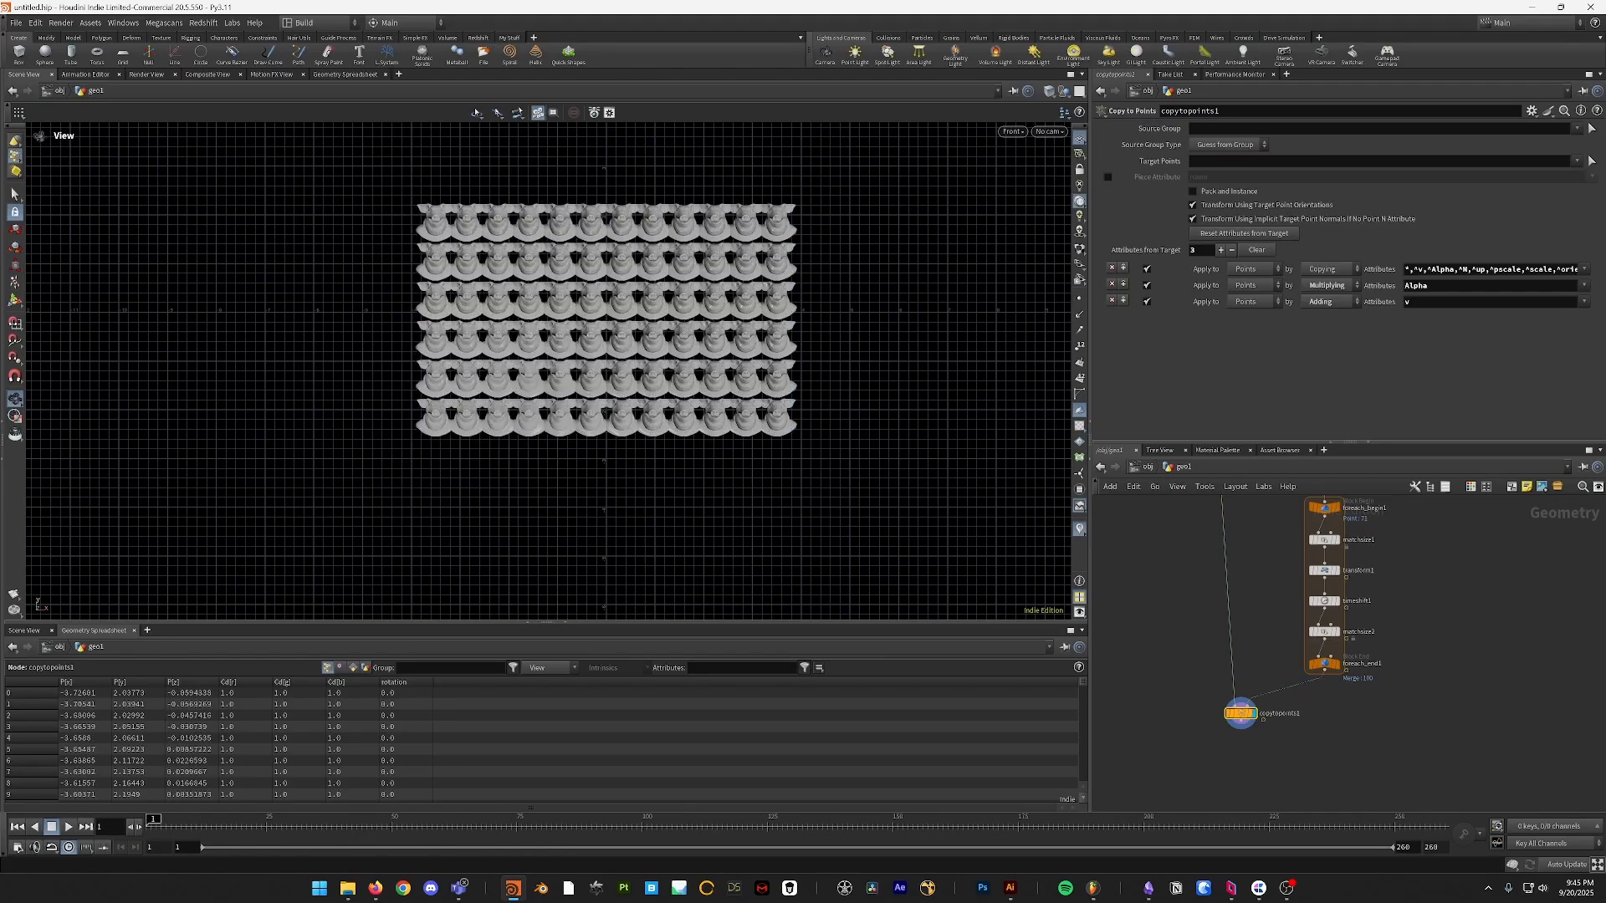
pyautogui.click(68, 828)
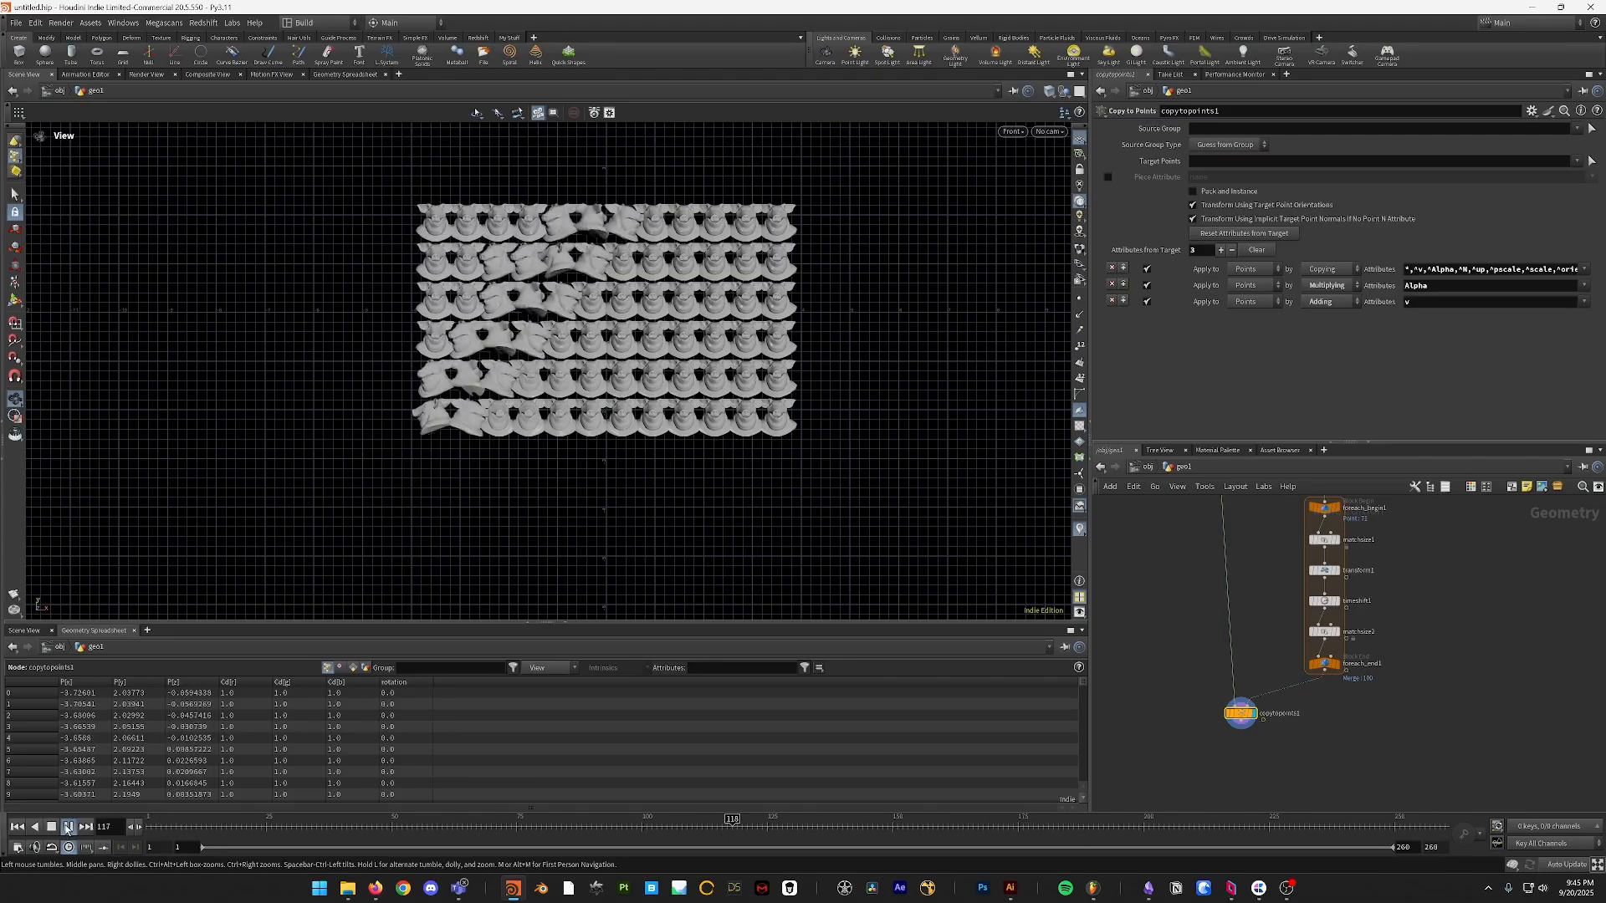
pyautogui.click(68, 828)
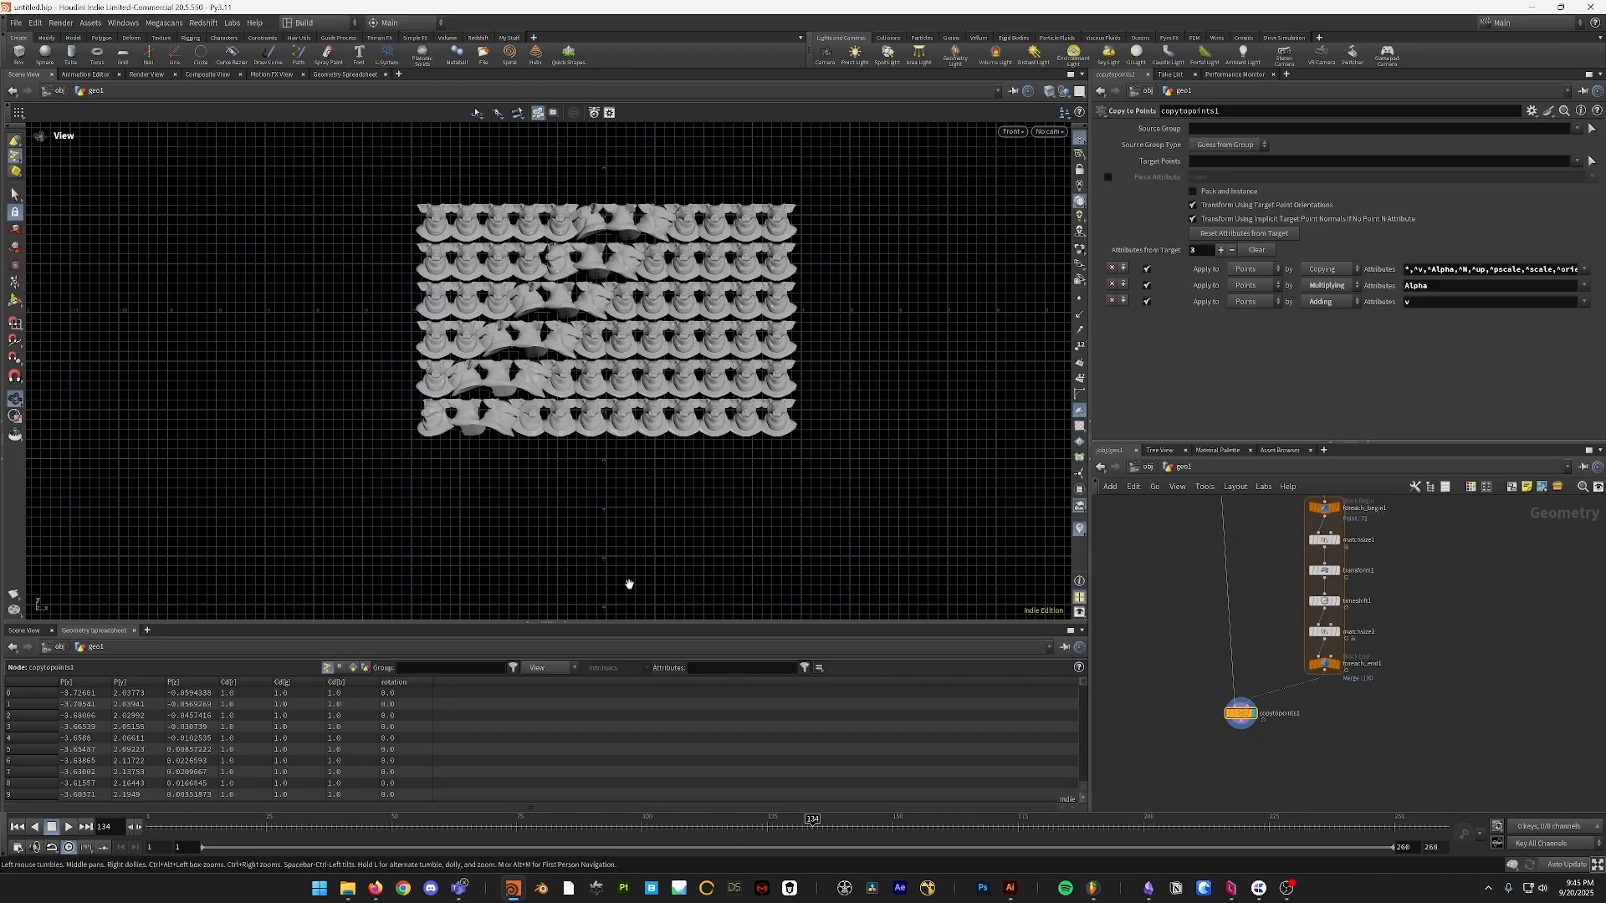
pyautogui.scroll(4, 613, 165)
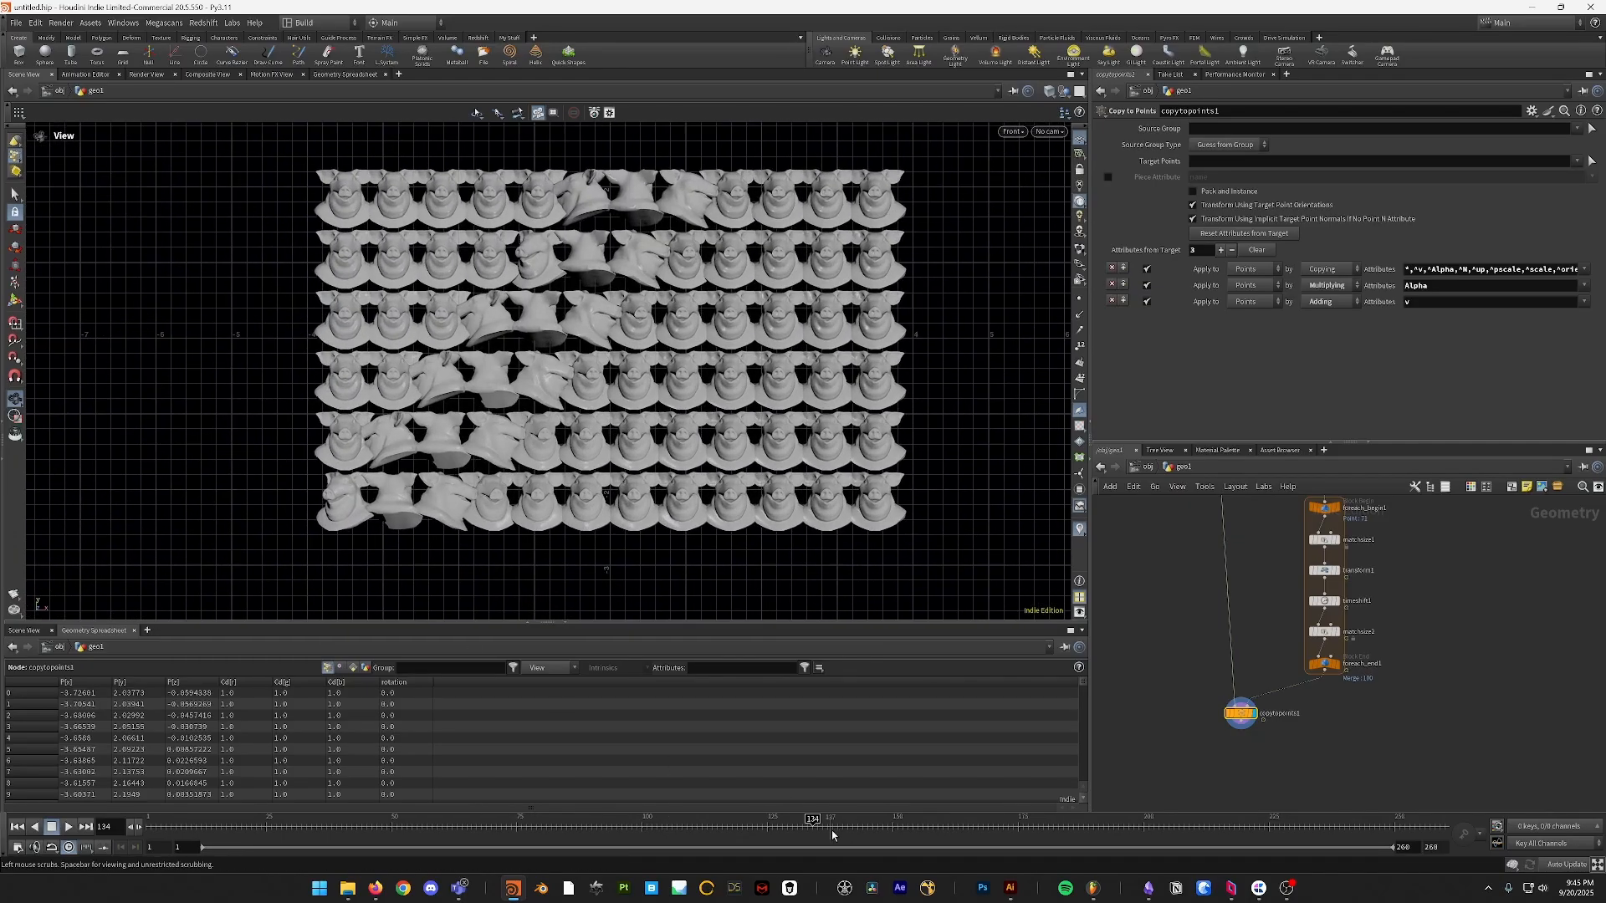
pyautogui.moveTo(833, 826); pyautogui.dragTo(149, 828)
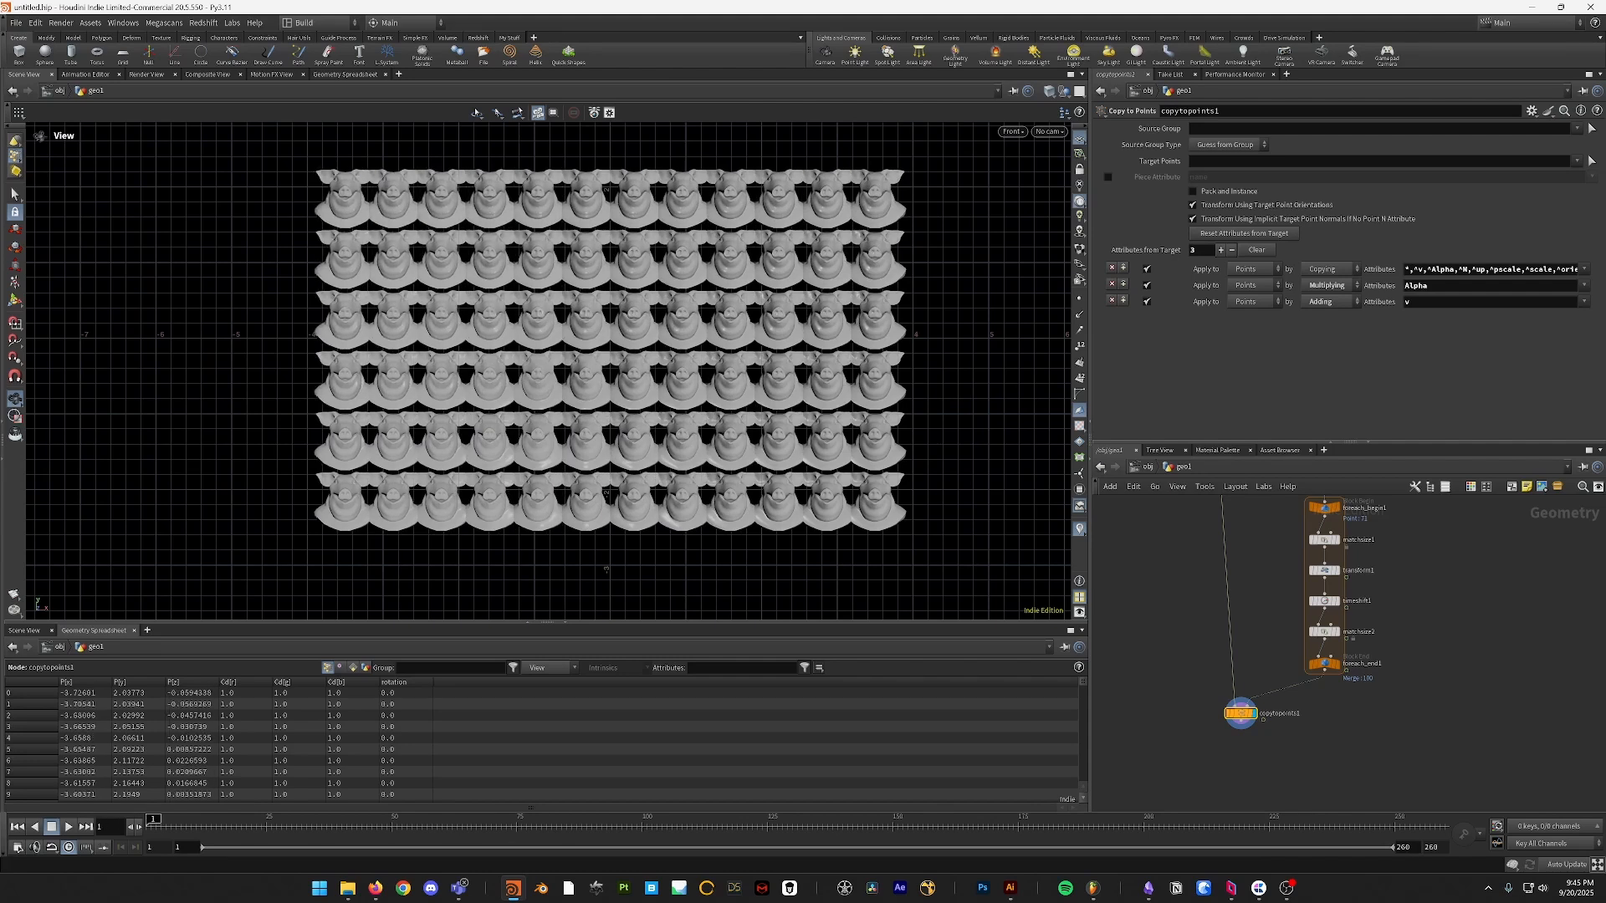
# - Arrange testgeometry_pighead1 directly above rotation_array in the network
pyautogui.moveTo(1293, 574); pyautogui.dragTo(1312, 675, button='middle')
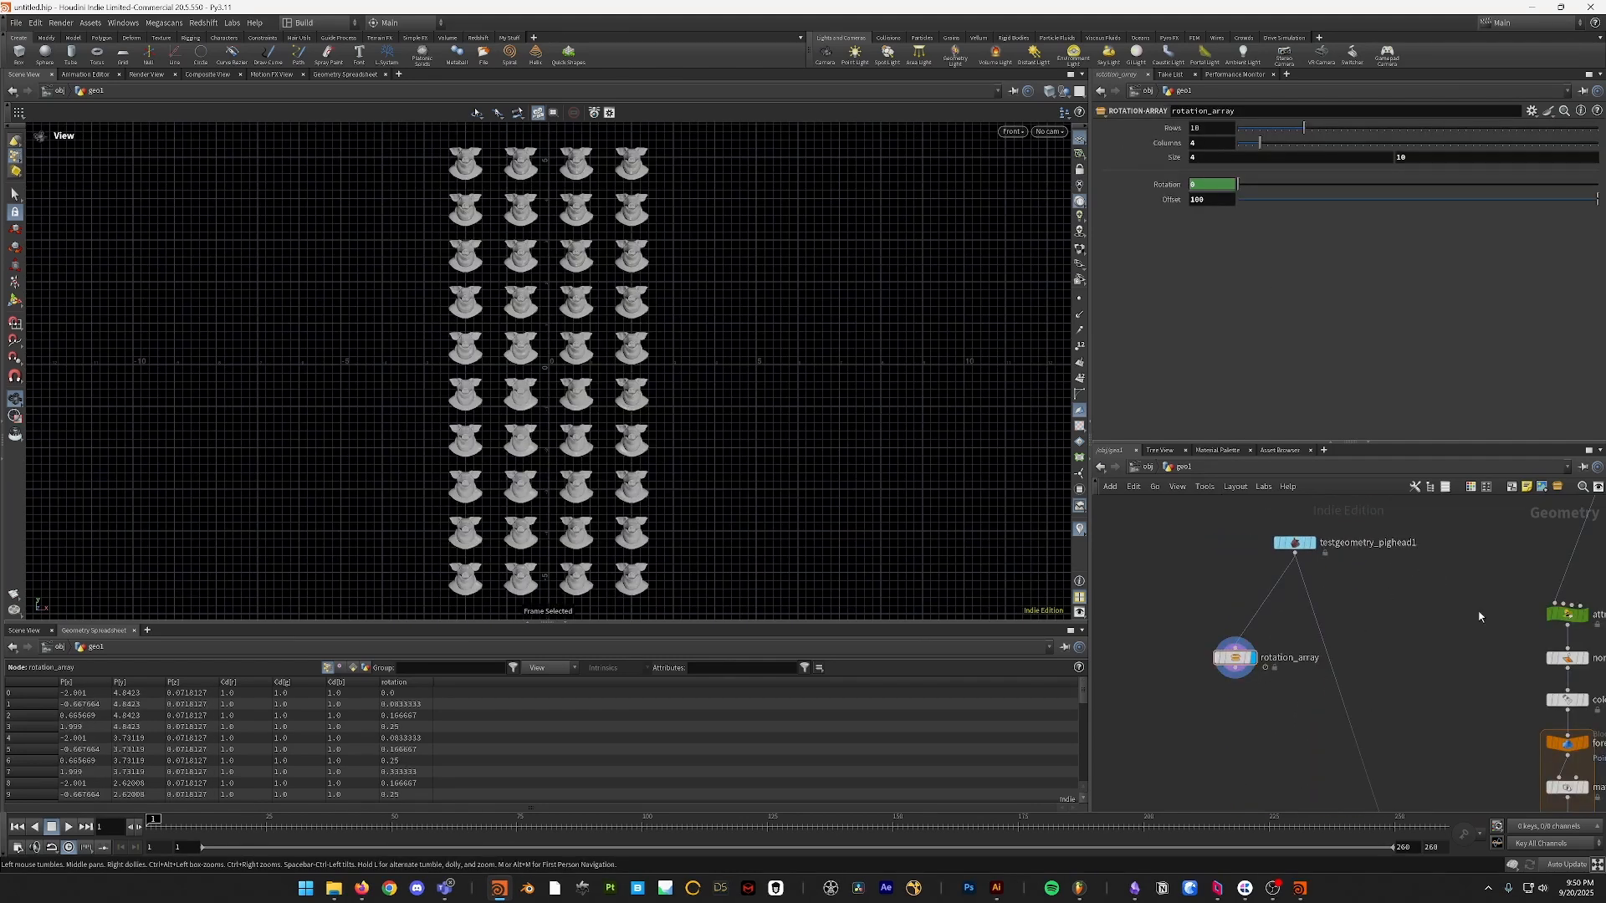
pyautogui.scroll(-4, 1478, 617)
pyautogui.scroll(3, 1504, 624)
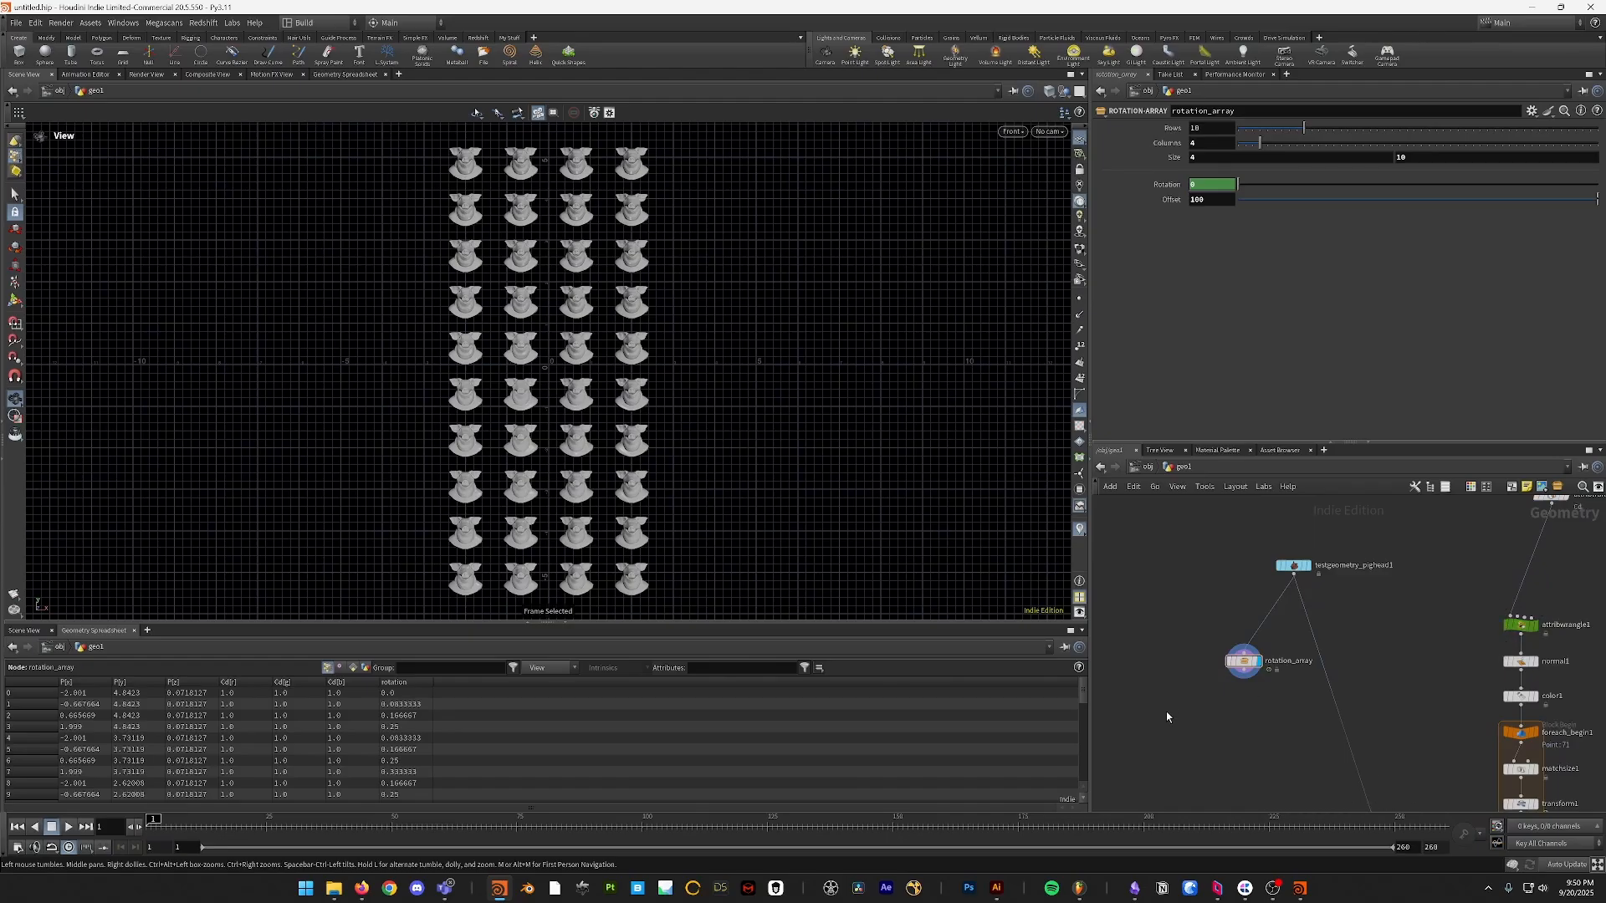
pyautogui.moveTo(1168, 717); pyautogui.dragTo(1278, 637)
pyautogui.moveTo(1278, 644); pyautogui.dragTo(1294, 677, button='middle')
pyautogui.moveTo(1310, 597); pyautogui.dragTo(1261, 643)
pyautogui.scroll(3, 1252, 675)
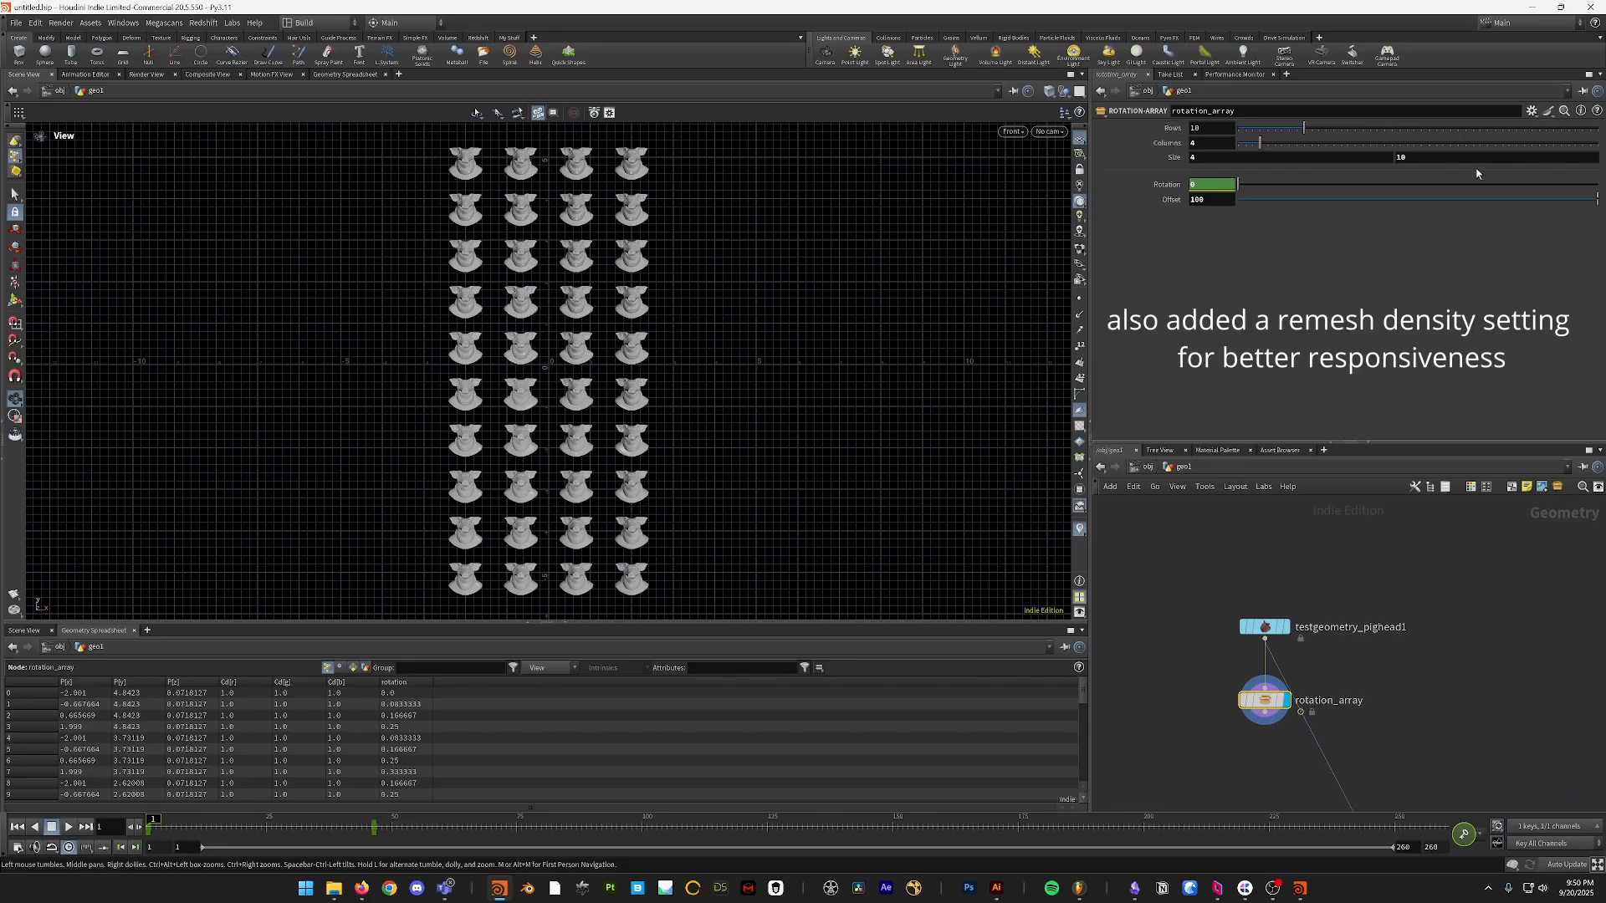
# - Examine the keyframed rotation curve of rotation_array in the Animation Editor, and scrub the timeline back to frame 1
pyautogui.keyDown('shift'); pyautogui.click(1182, 186); pyautogui.keyUp('shift')
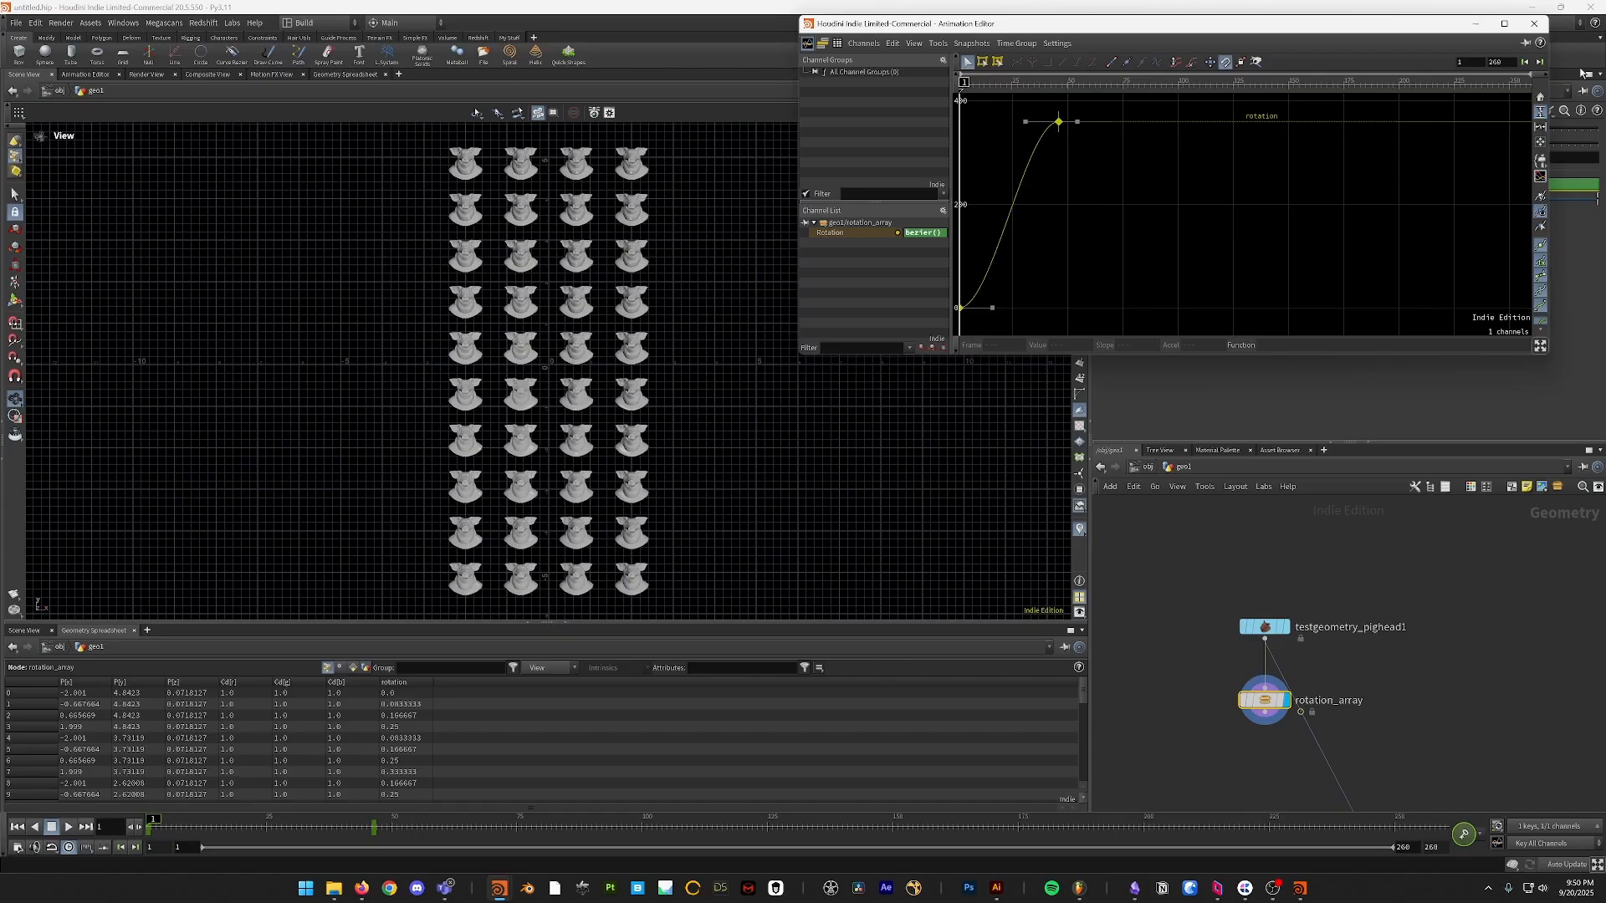
pyautogui.click(1535, 23)
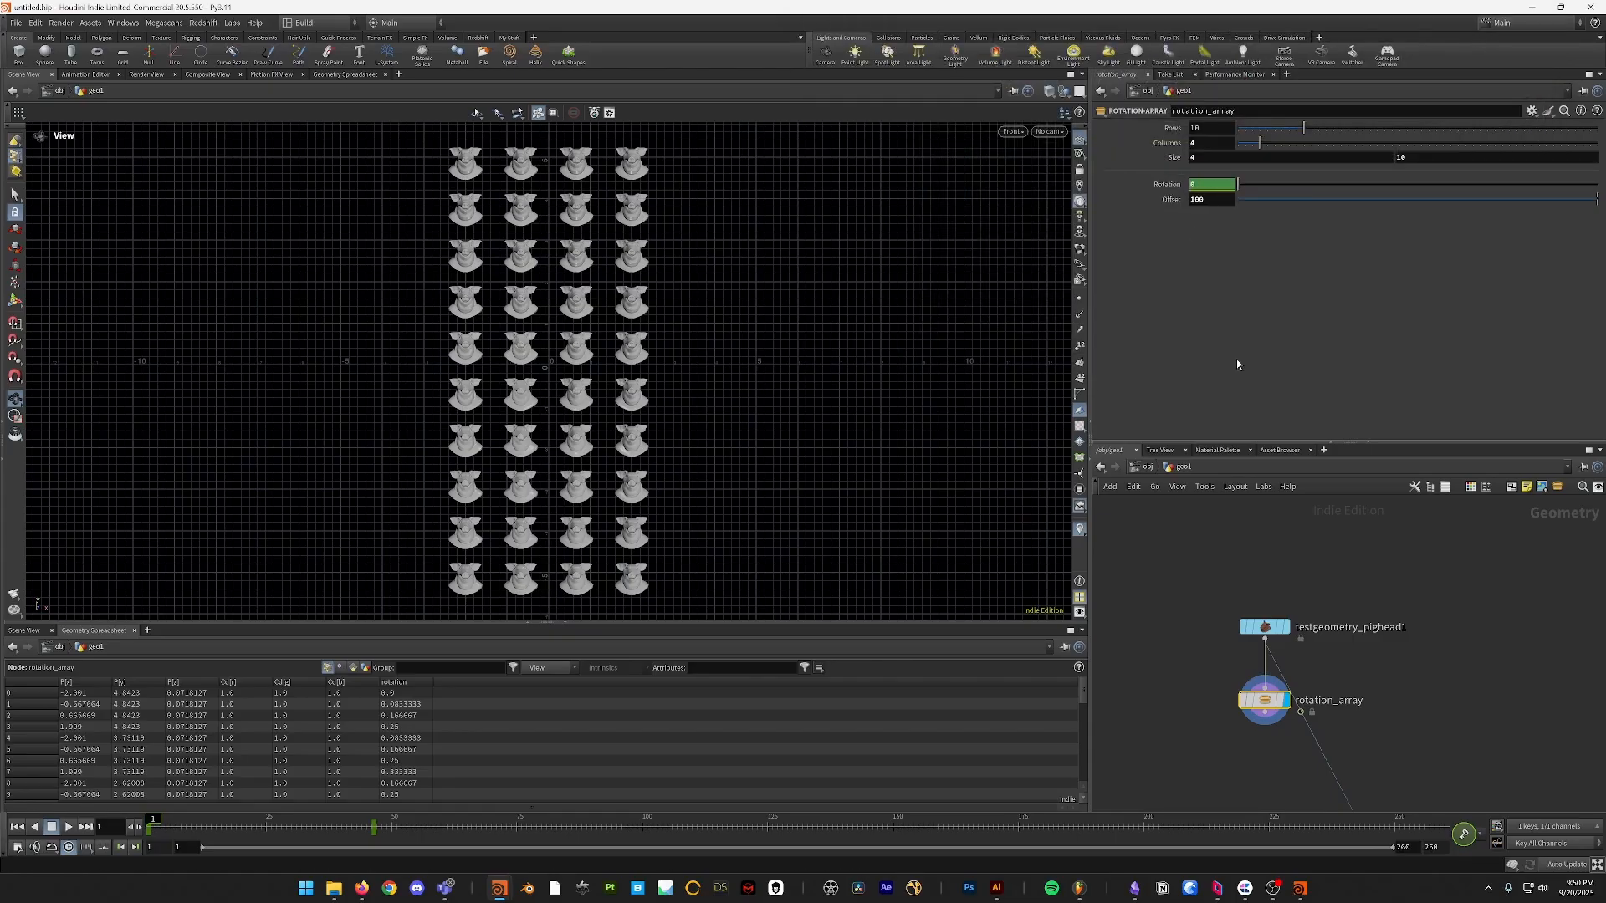
pyautogui.moveTo(244, 828); pyautogui.dragTo(151, 828)
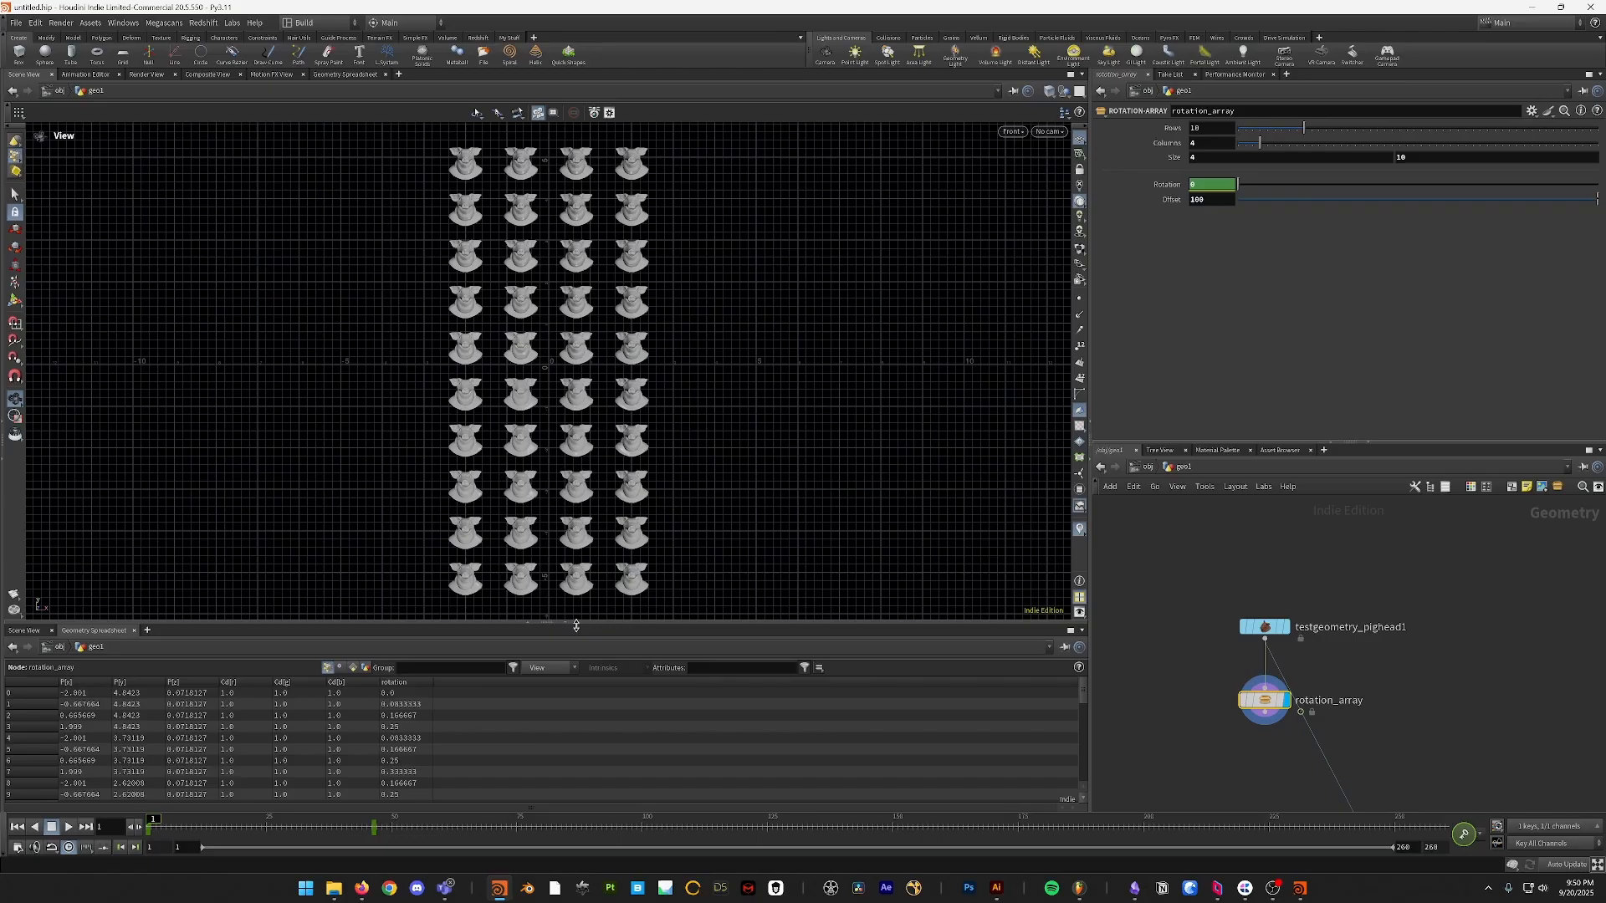
# - Set the rotation_array grid to 2 rows and 15 columns
pyautogui.doubleClick(1211, 129)
pyautogui.press('Tab')
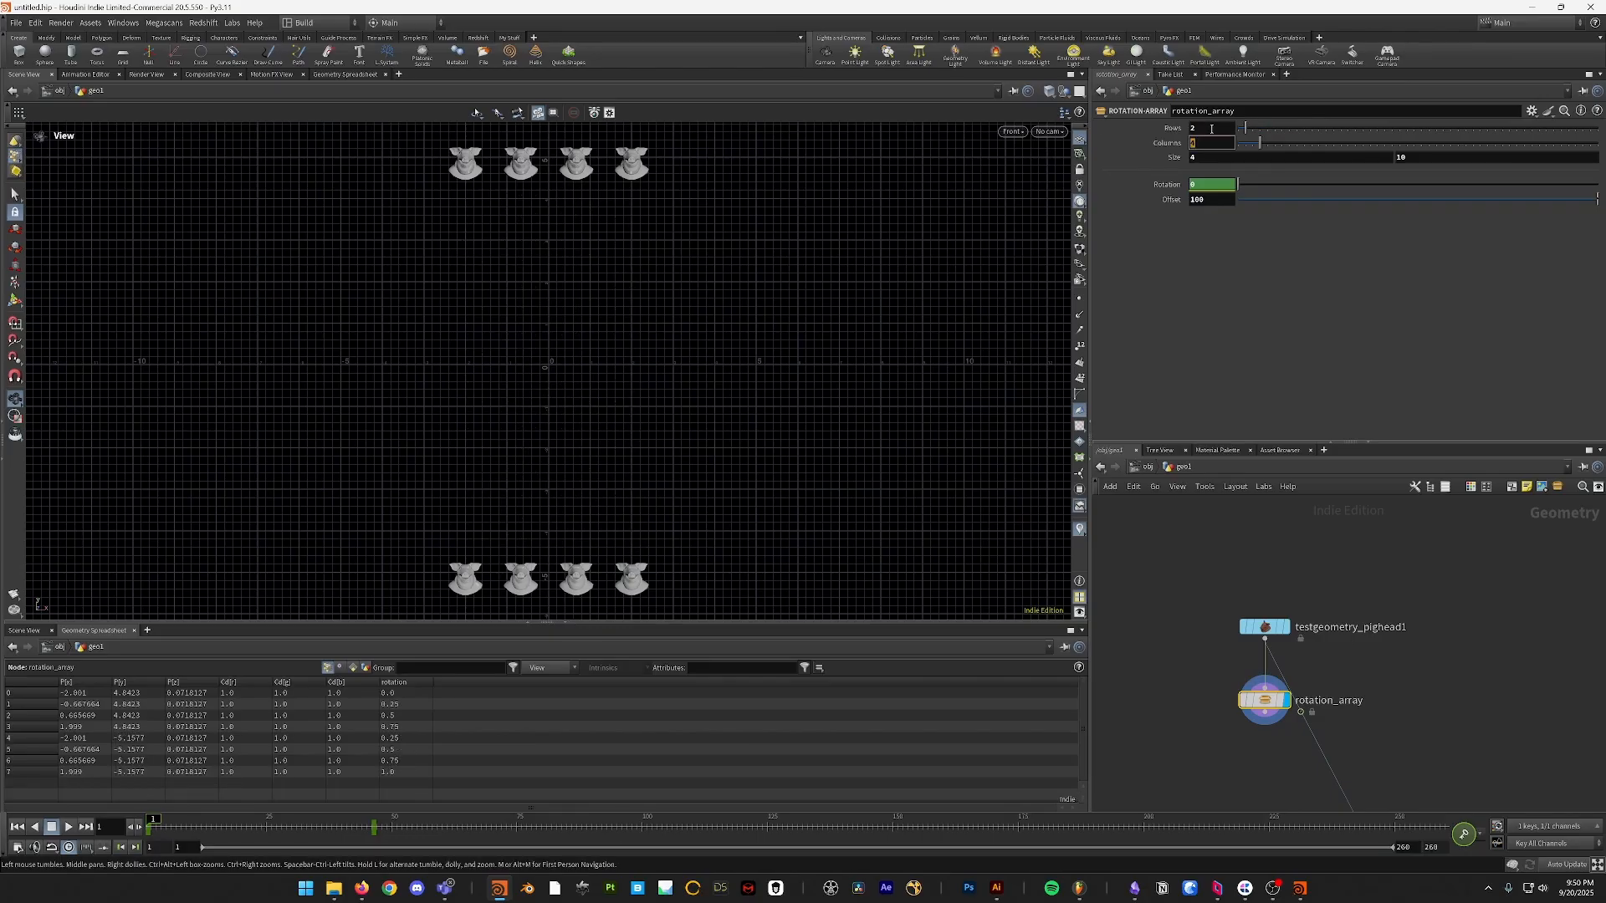
pyautogui.write('15')
pyautogui.press('Return')
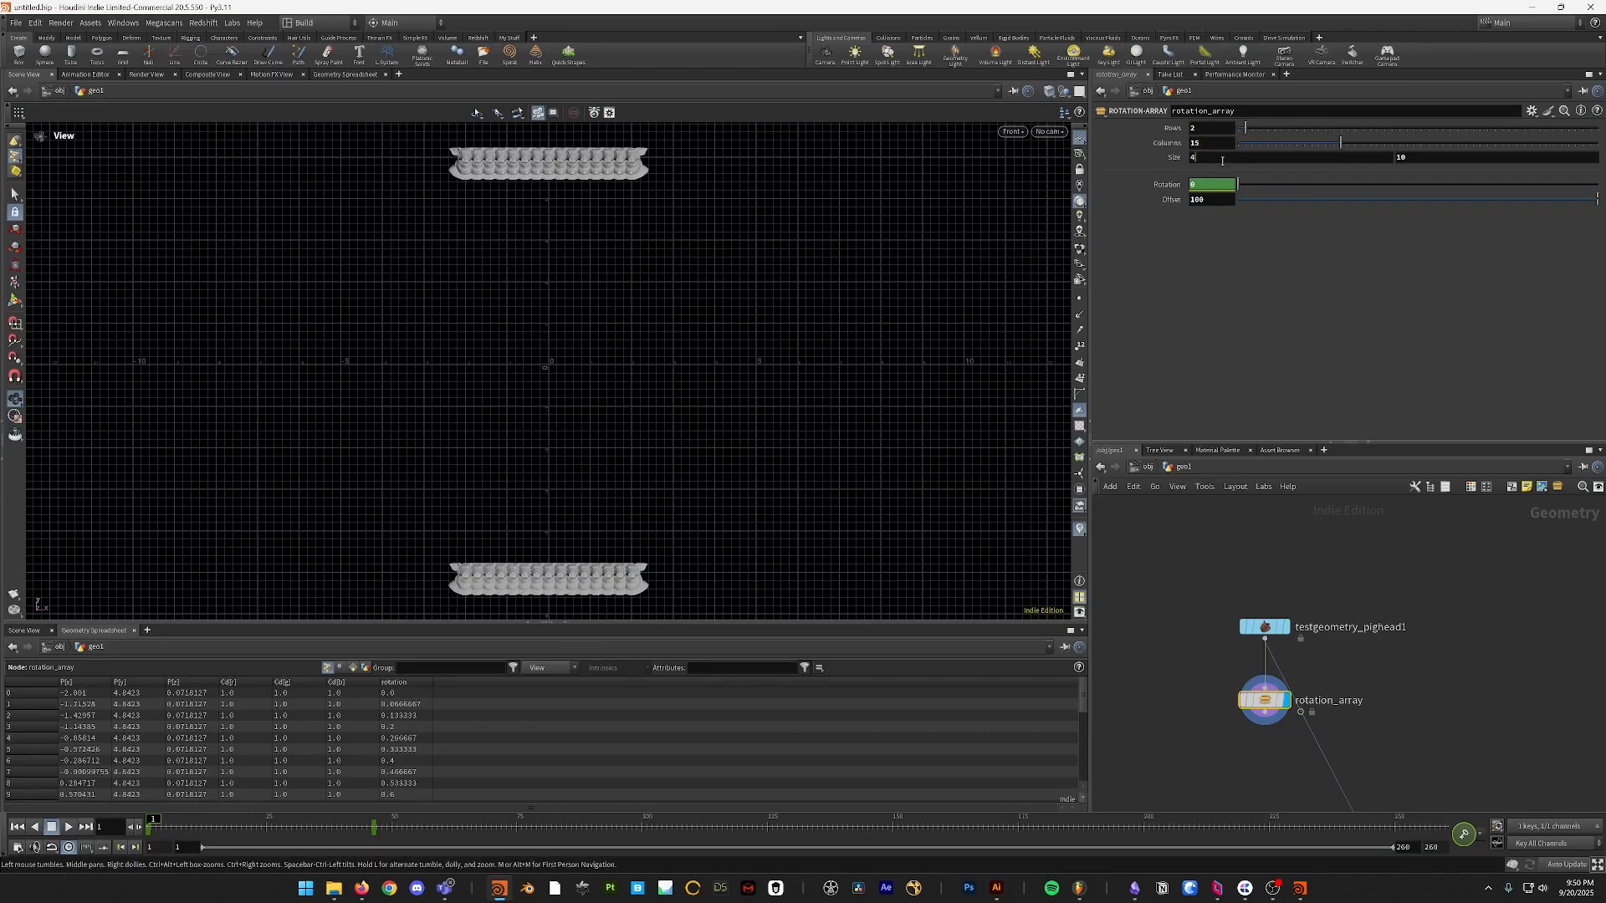
# - Set the rotation_array grid to 9 rows and its size to 15 by 4
pyautogui.doubleClick(1222, 160)
pyautogui.scroll(-10, 588, 283)
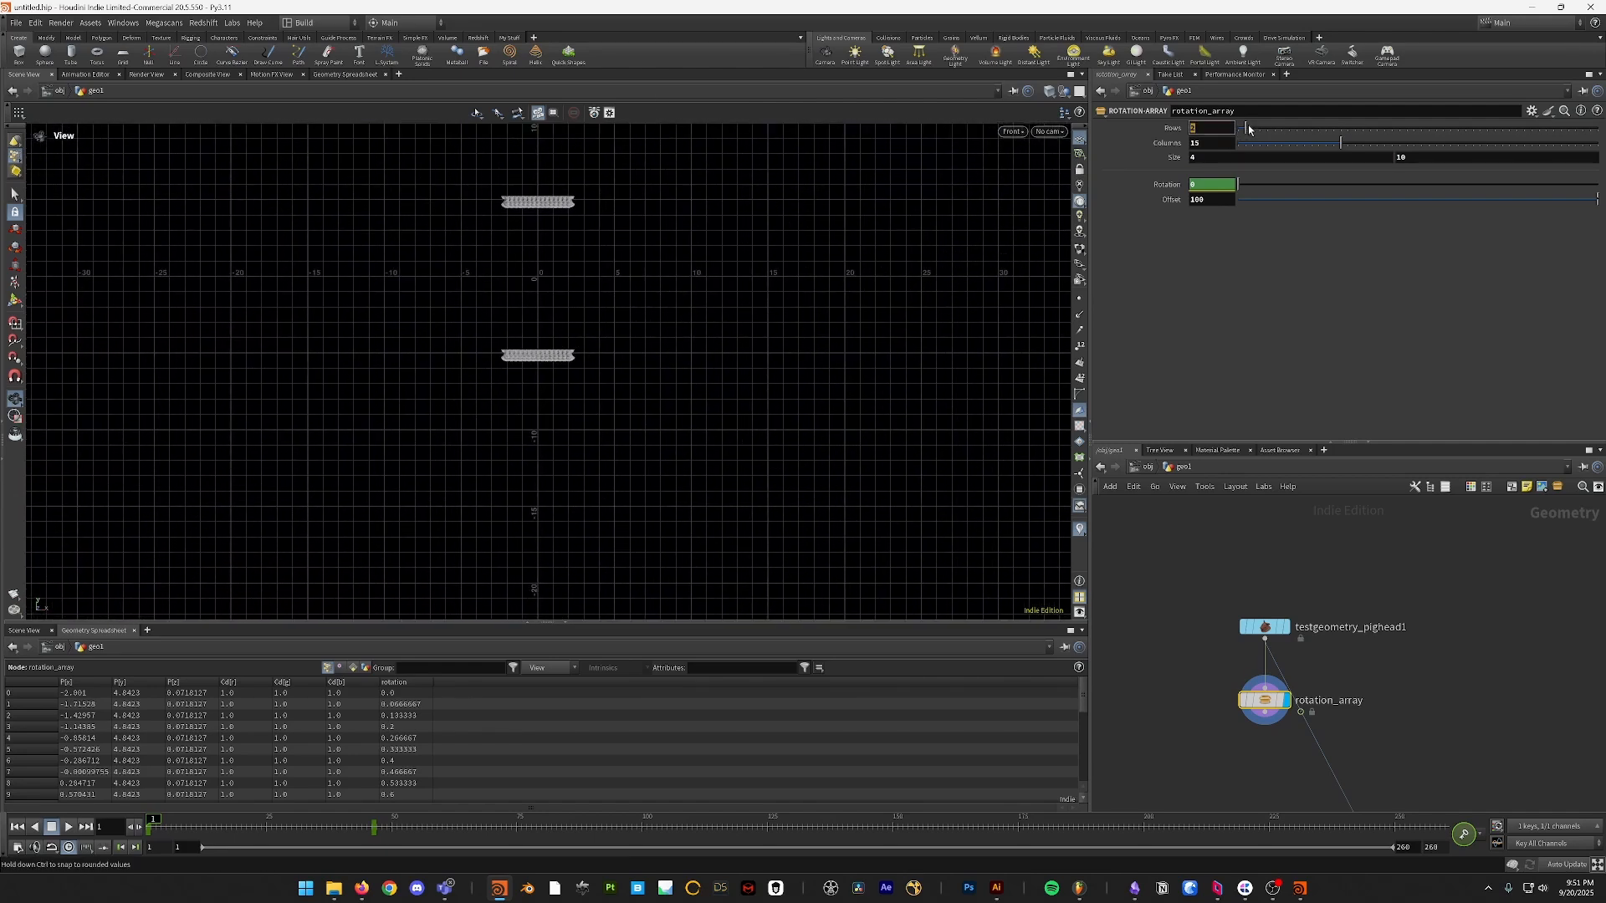
pyautogui.moveTo(1246, 129); pyautogui.dragTo(1296, 130)
pyautogui.click(1262, 159)
pyautogui.write('1')
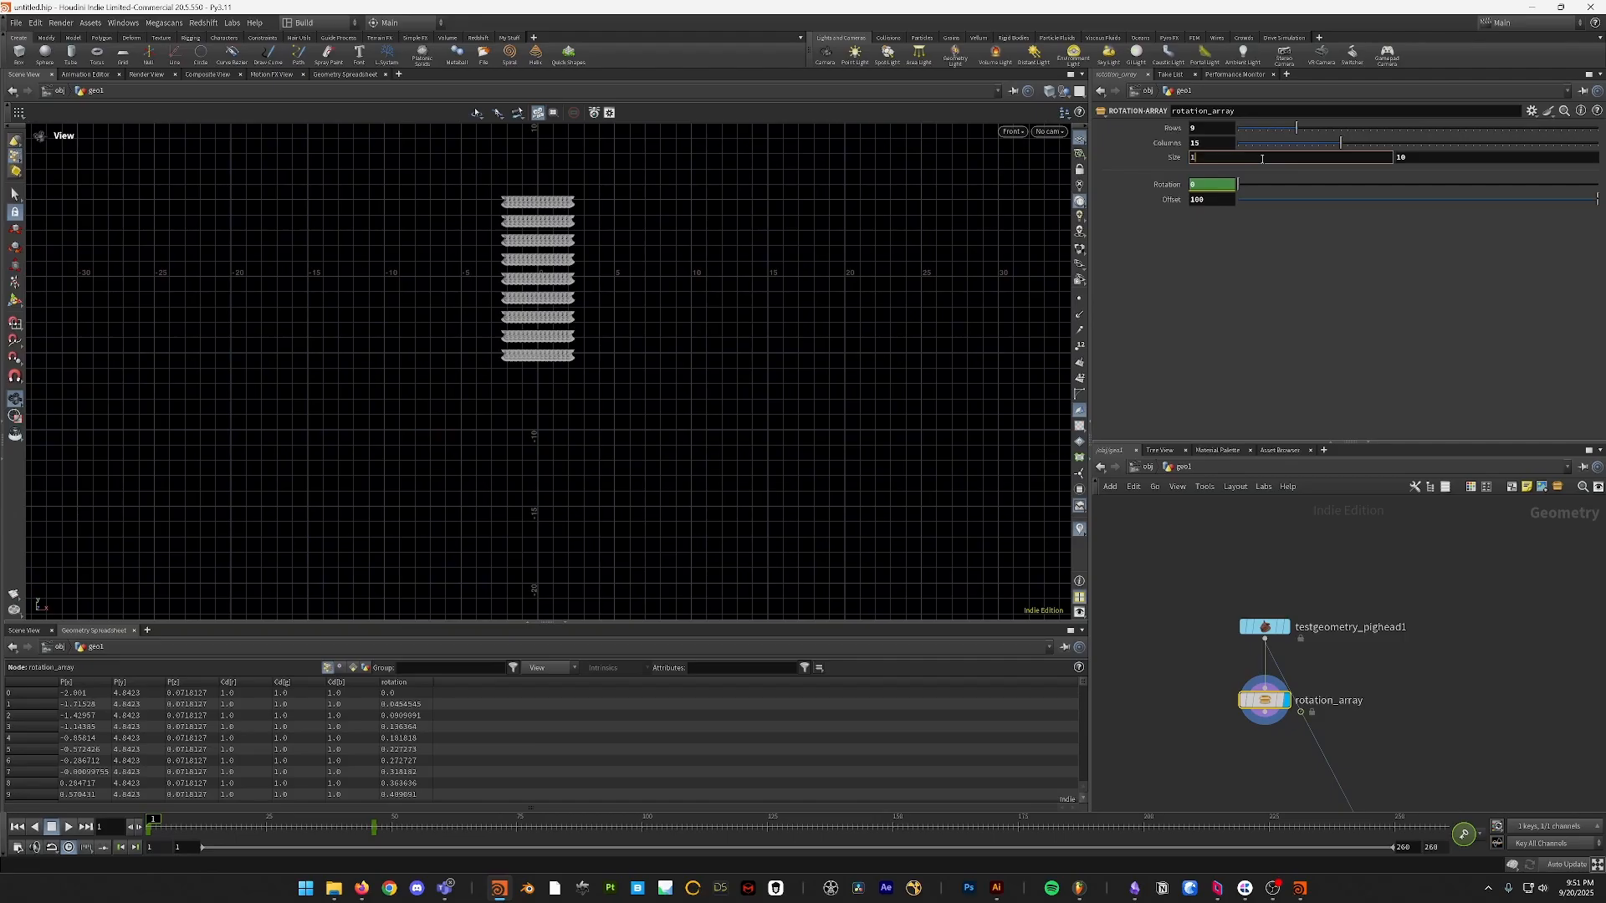
pyautogui.write('5')
pyautogui.press('Tab')
pyautogui.write('4')
pyautogui.press('Return')
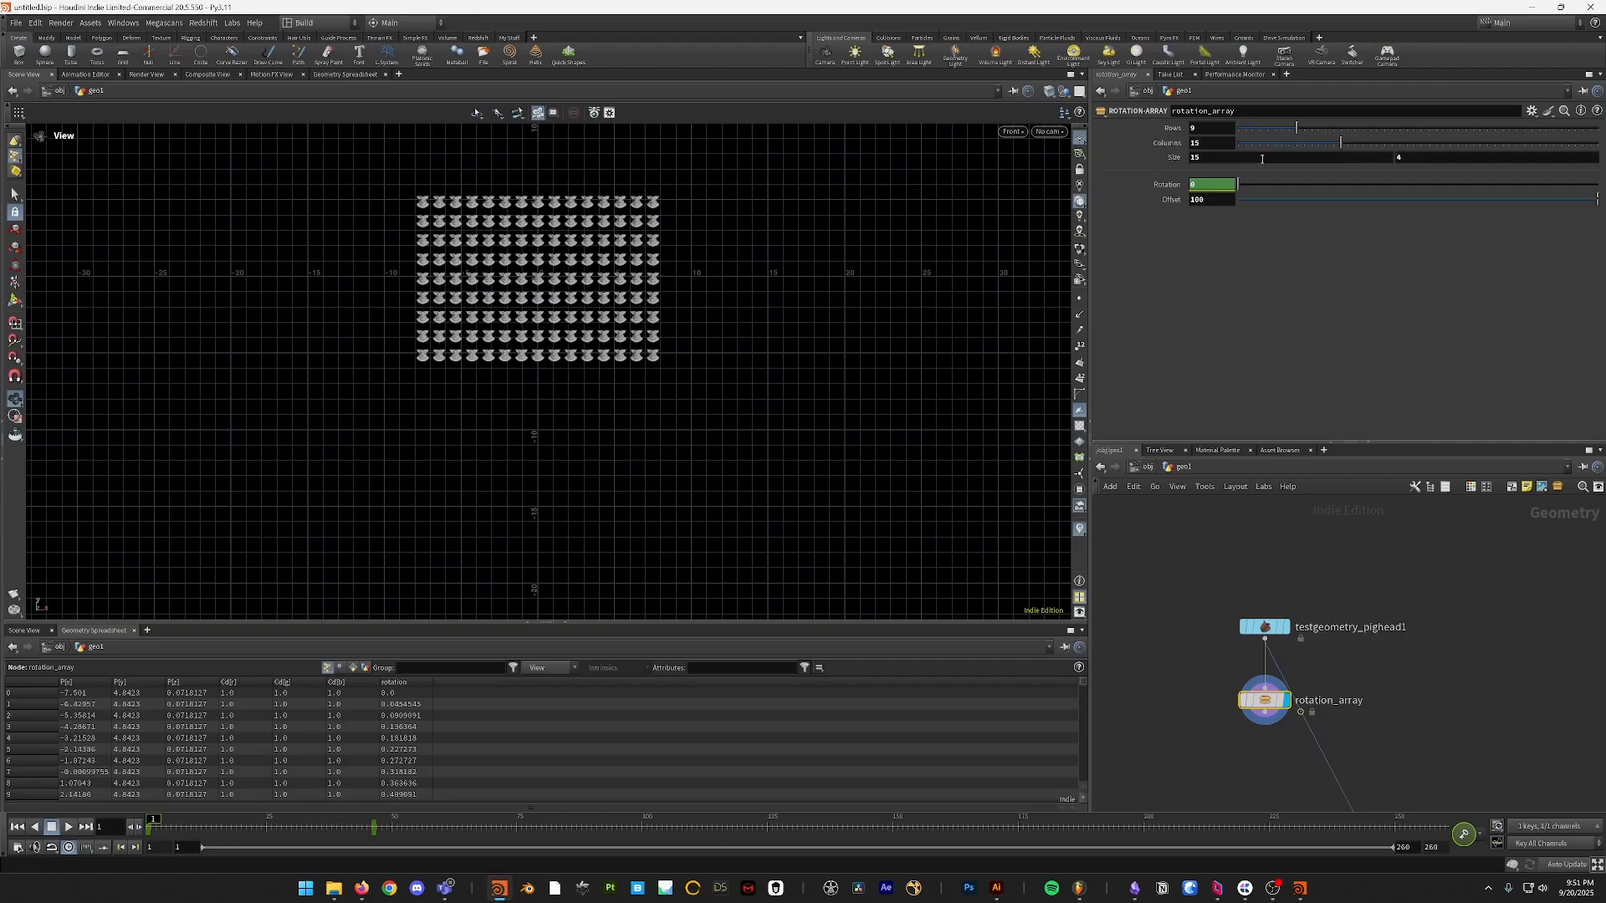
# - Set the rotation_array offset to 50 and scrub the timeline to check the rotation wave, returning to frame 1
pyautogui.moveTo(552, 159); pyautogui.dragTo(594, 290, button='middle')
pyautogui.scroll(5, 699, 279)
pyautogui.scroll(2, 698, 280)
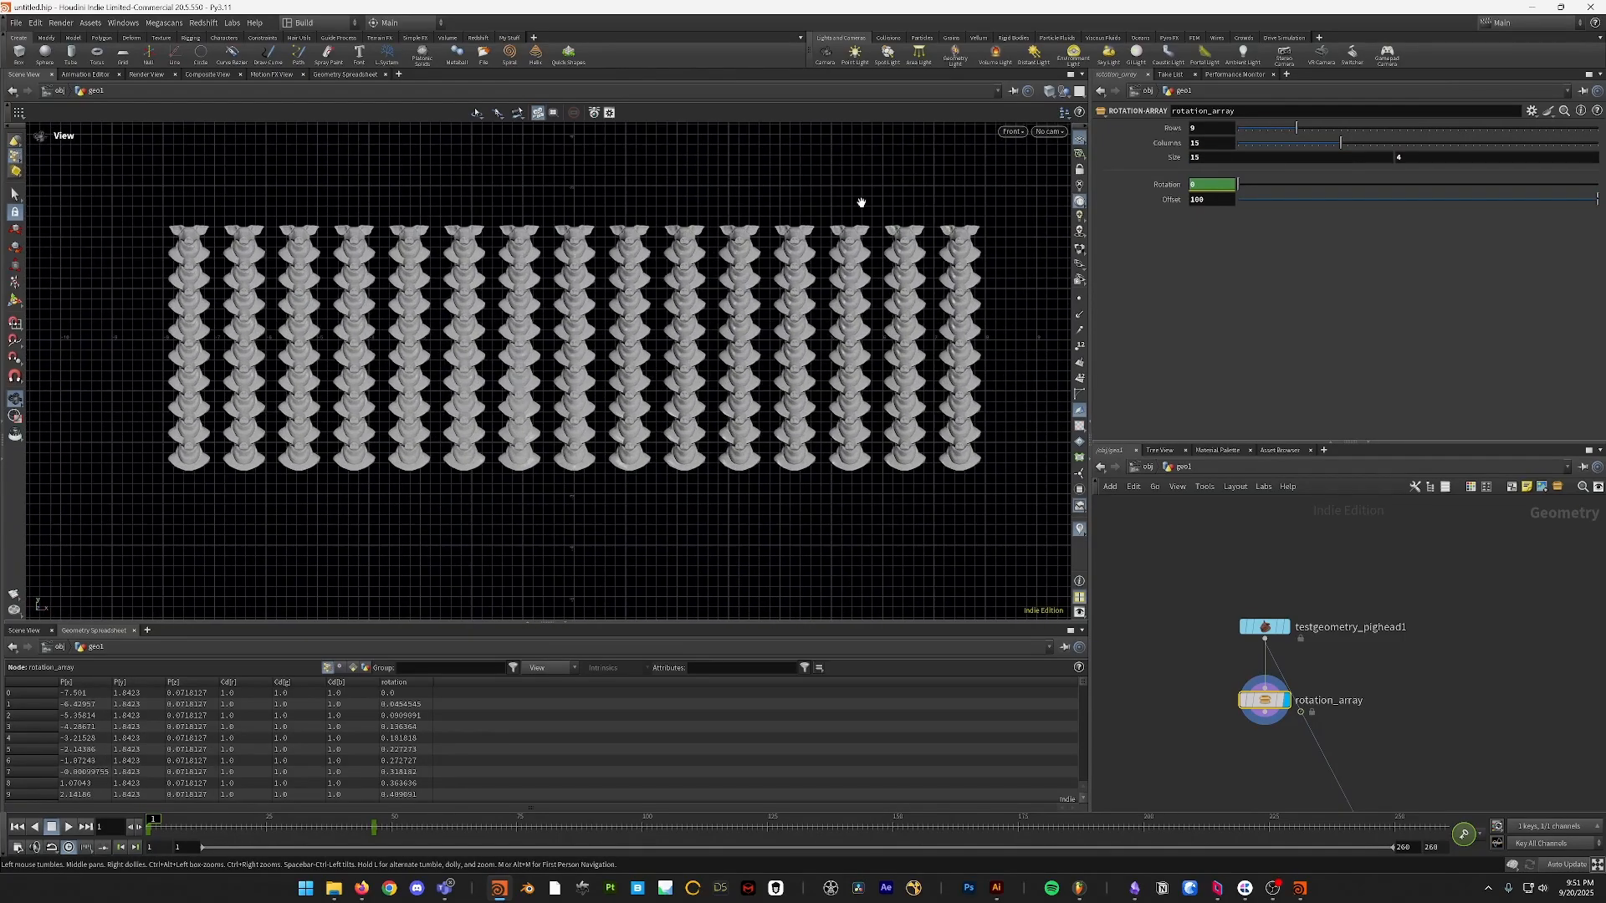
pyautogui.doubleClick(1226, 202)
pyautogui.write('50')
pyautogui.press('Return')
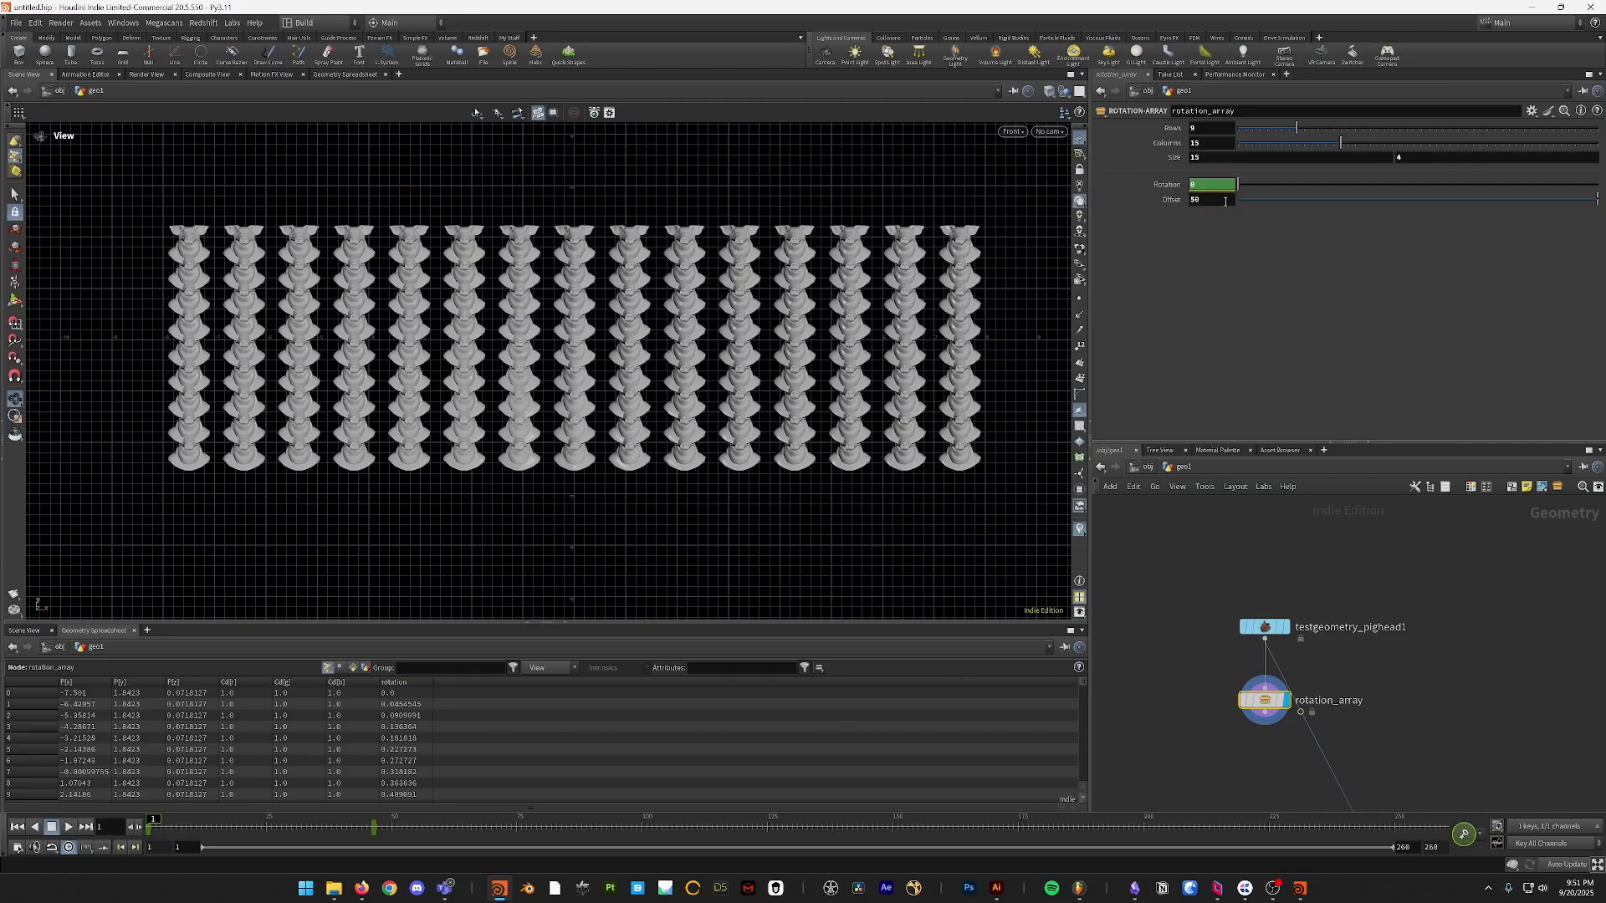
pyautogui.moveTo(150, 827)
pyautogui.mouseDown()
pyautogui.moveTo(540, 836)
pyautogui.moveTo(149, 828)
pyautogui.mouseUp()
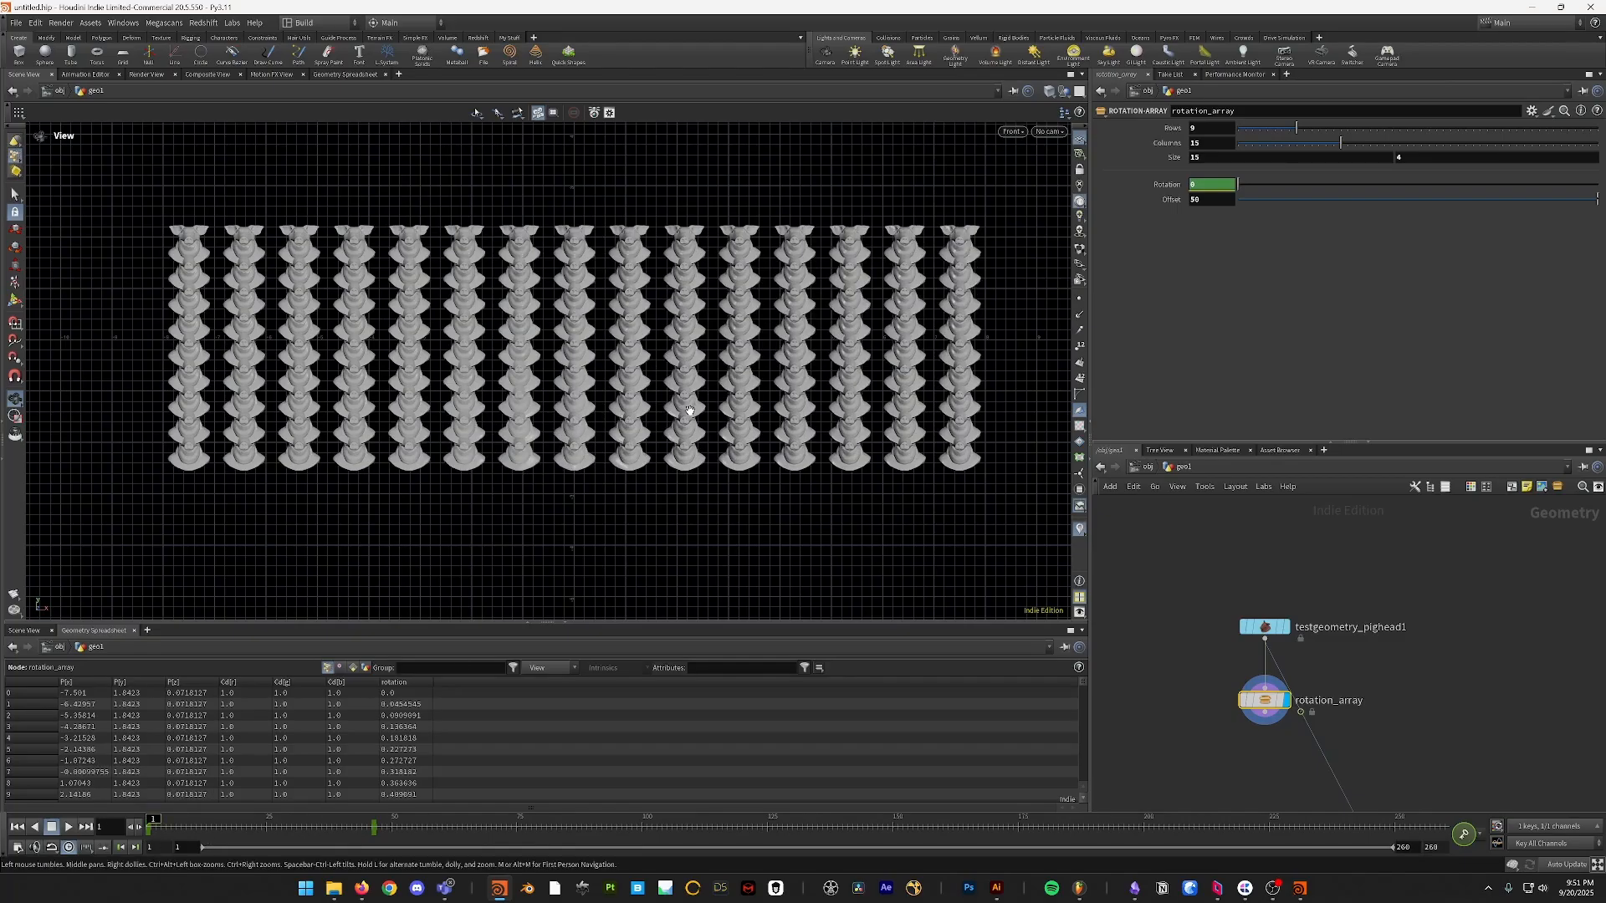